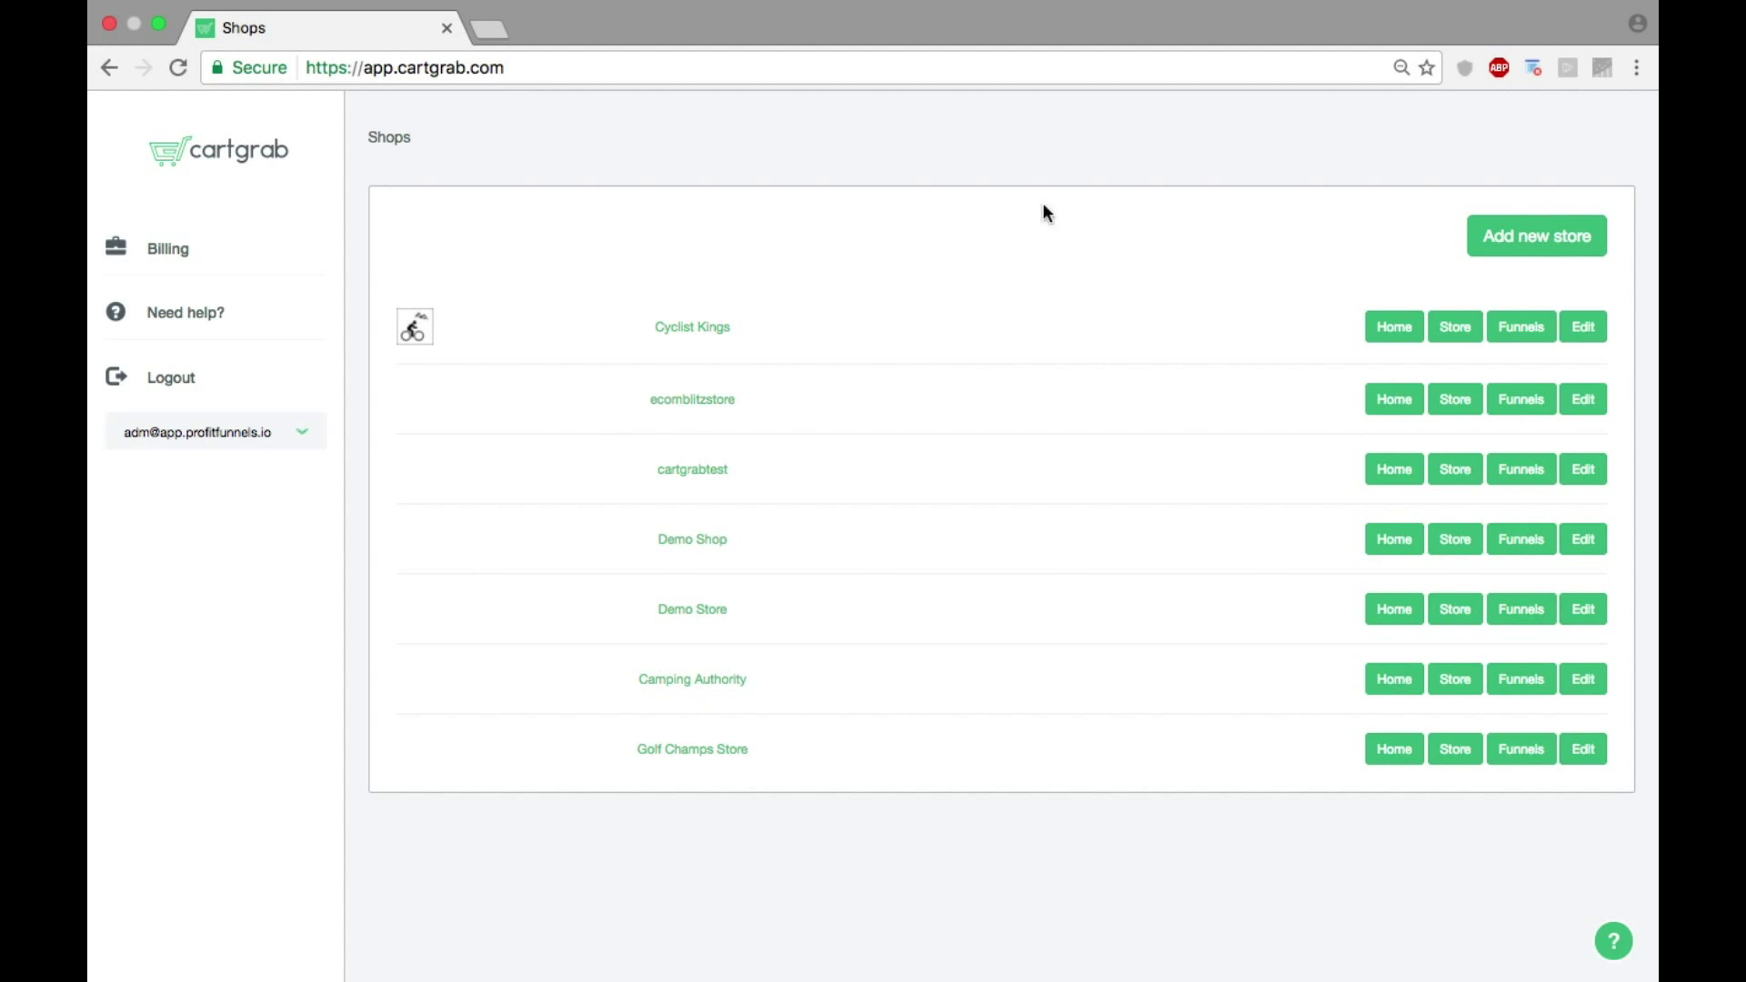
Step: Start a new store named Golf Authority Shop with lb as its weight units
click(1552, 234)
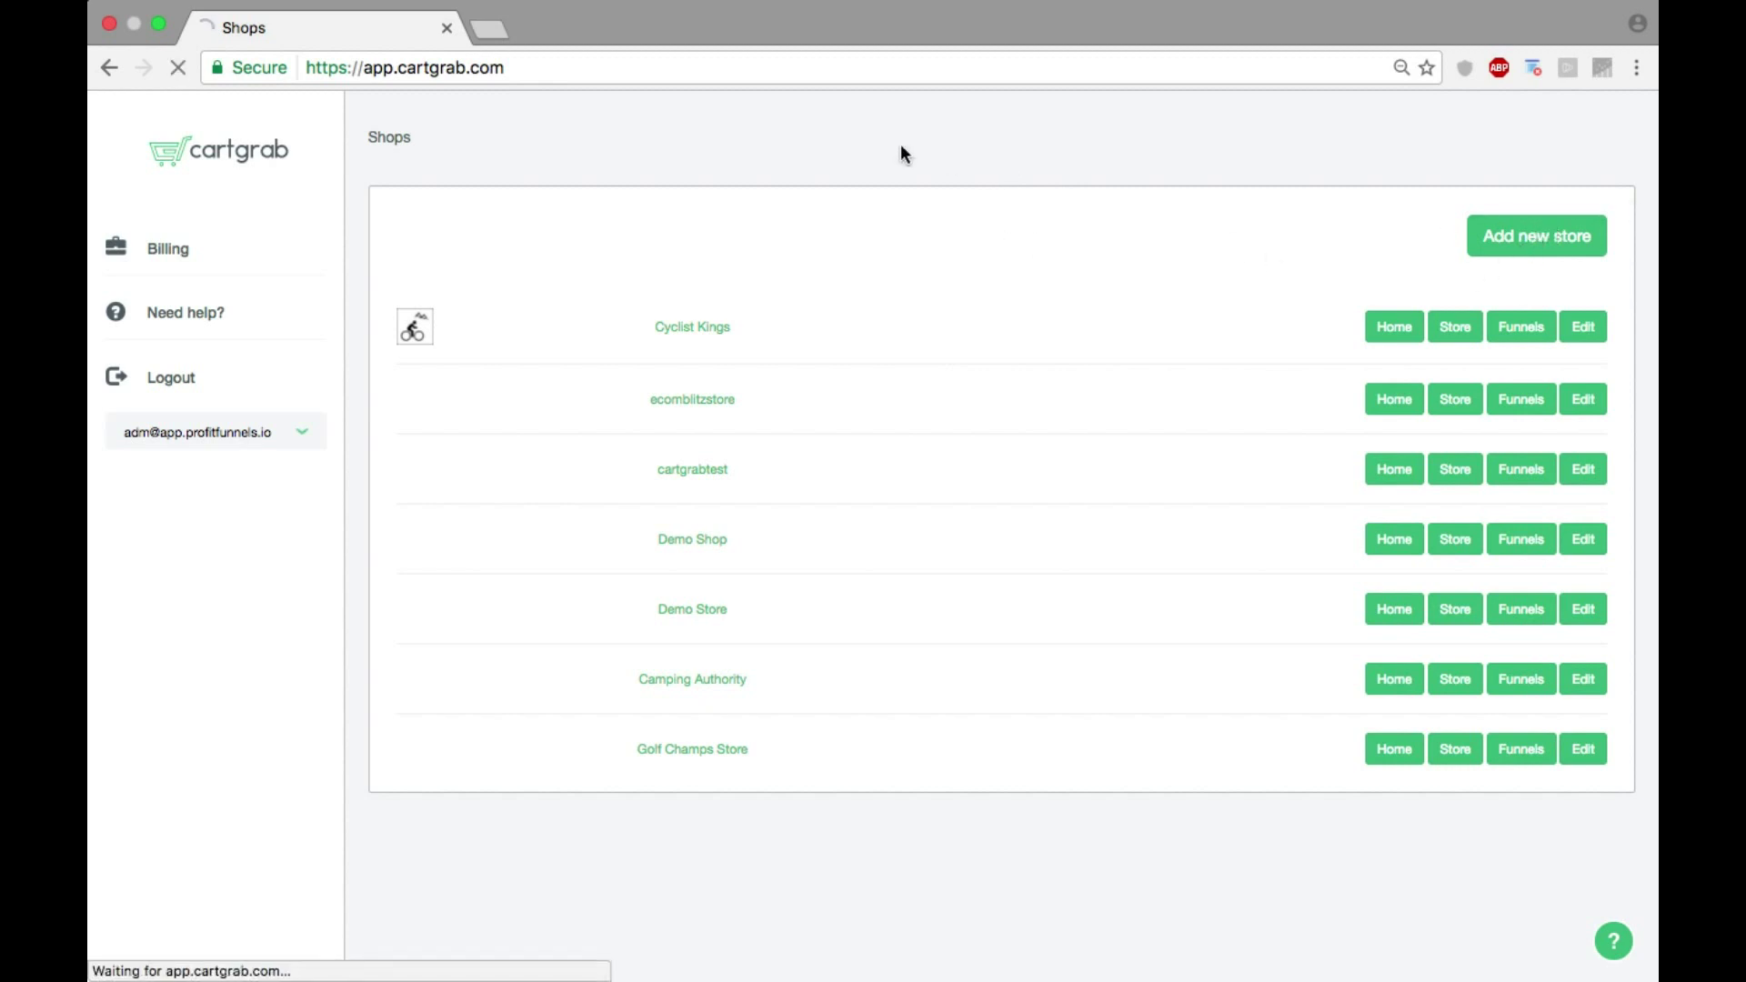
click(600, 304)
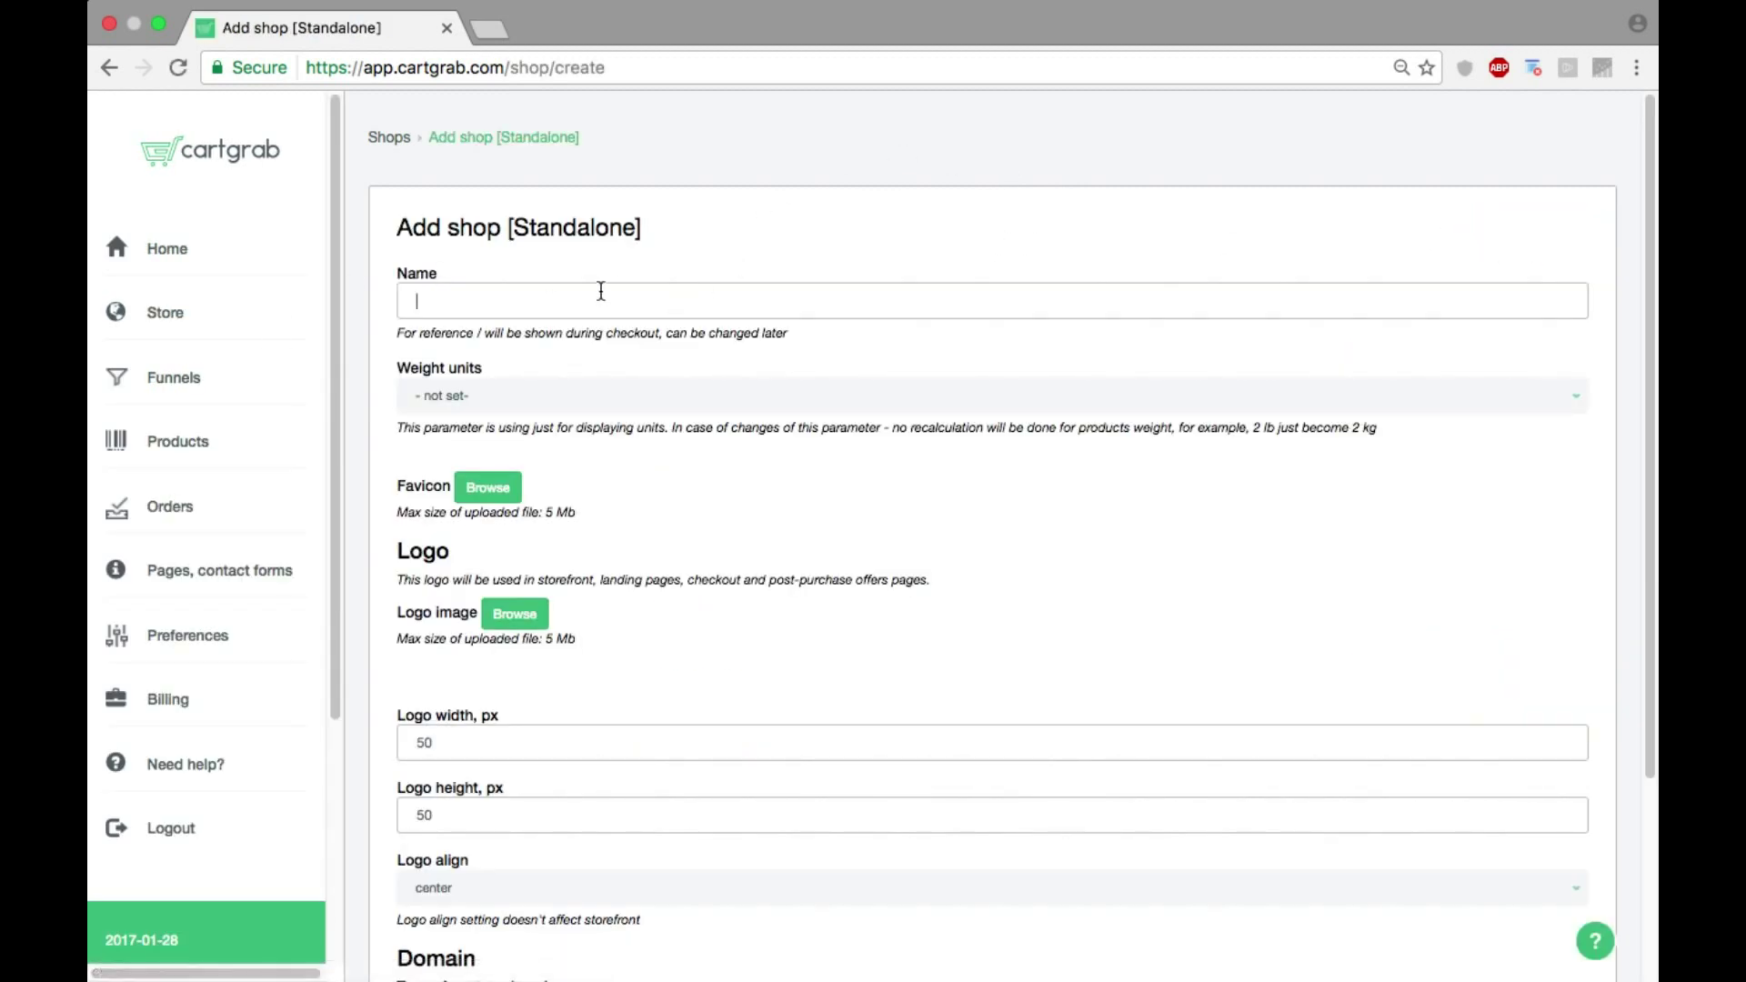
text(Golf)
text( Authority)
text( Store)
key(BackSpace)
key(BackSpace)
key(BackSpace)
key(BackSpace)
text(hop)
click(504, 393)
click(635, 409)
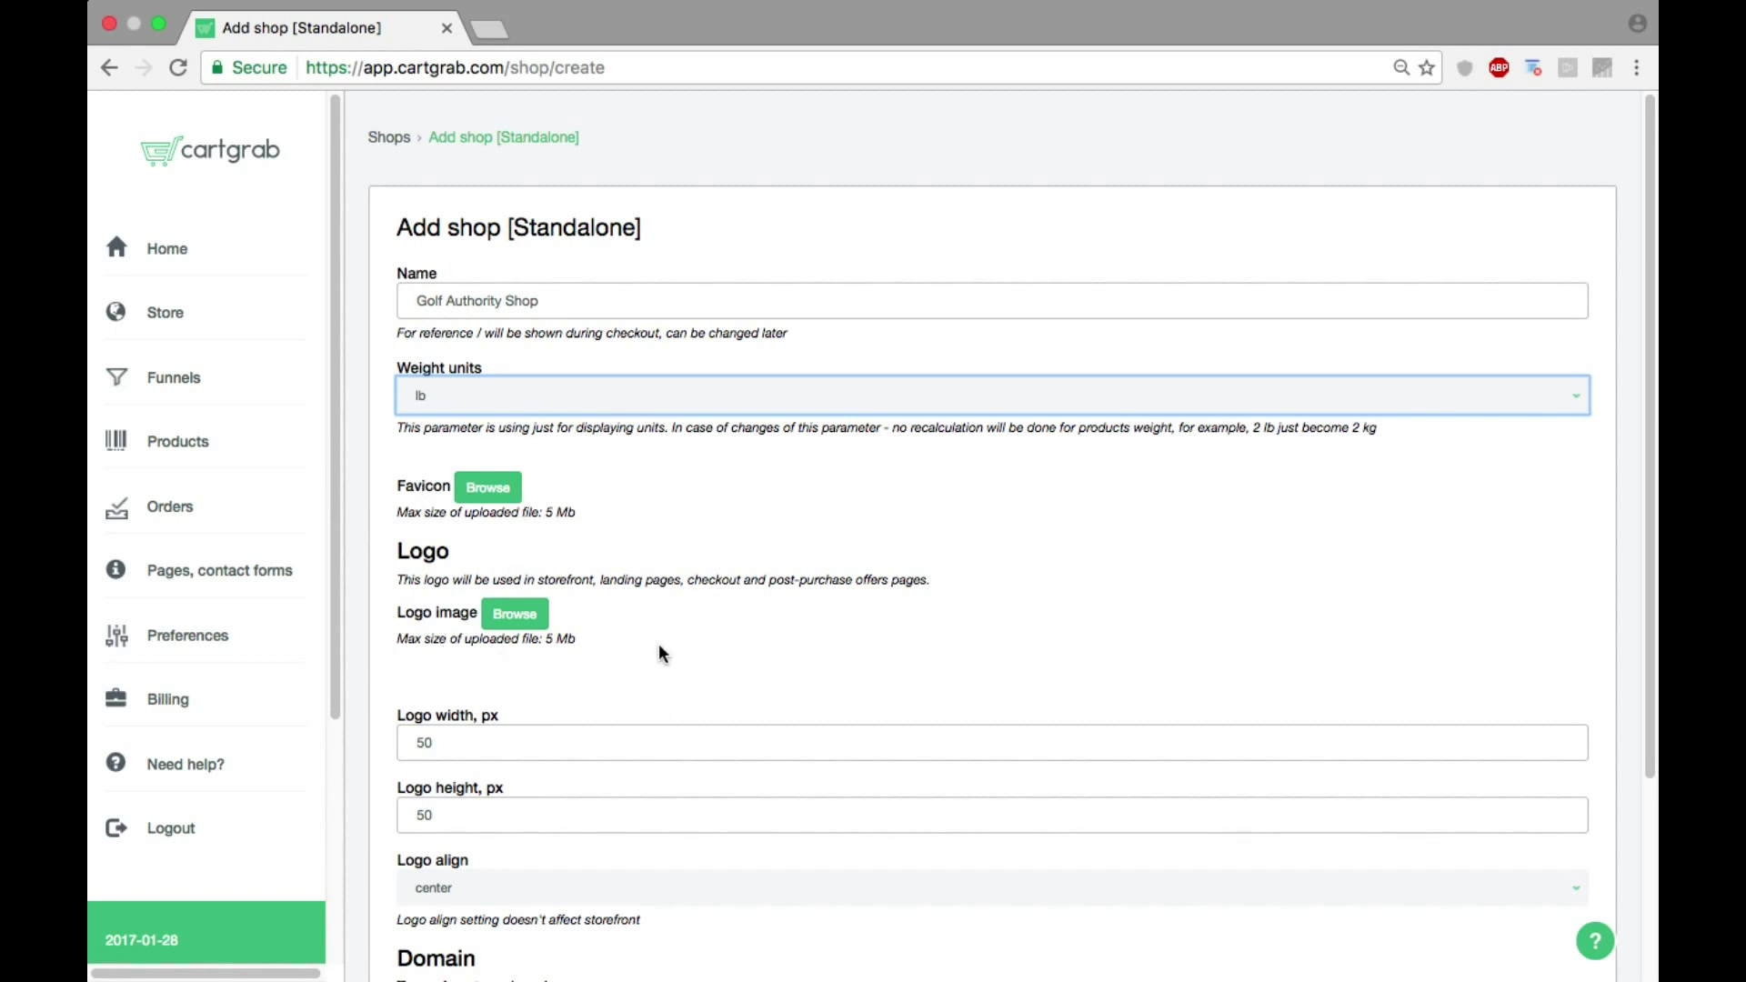
Step: Choose Custom 2nd/3rd level as the custom domain type and enter golfingauthorityshop.com as the domain
scroll(529, 671, down, 1)
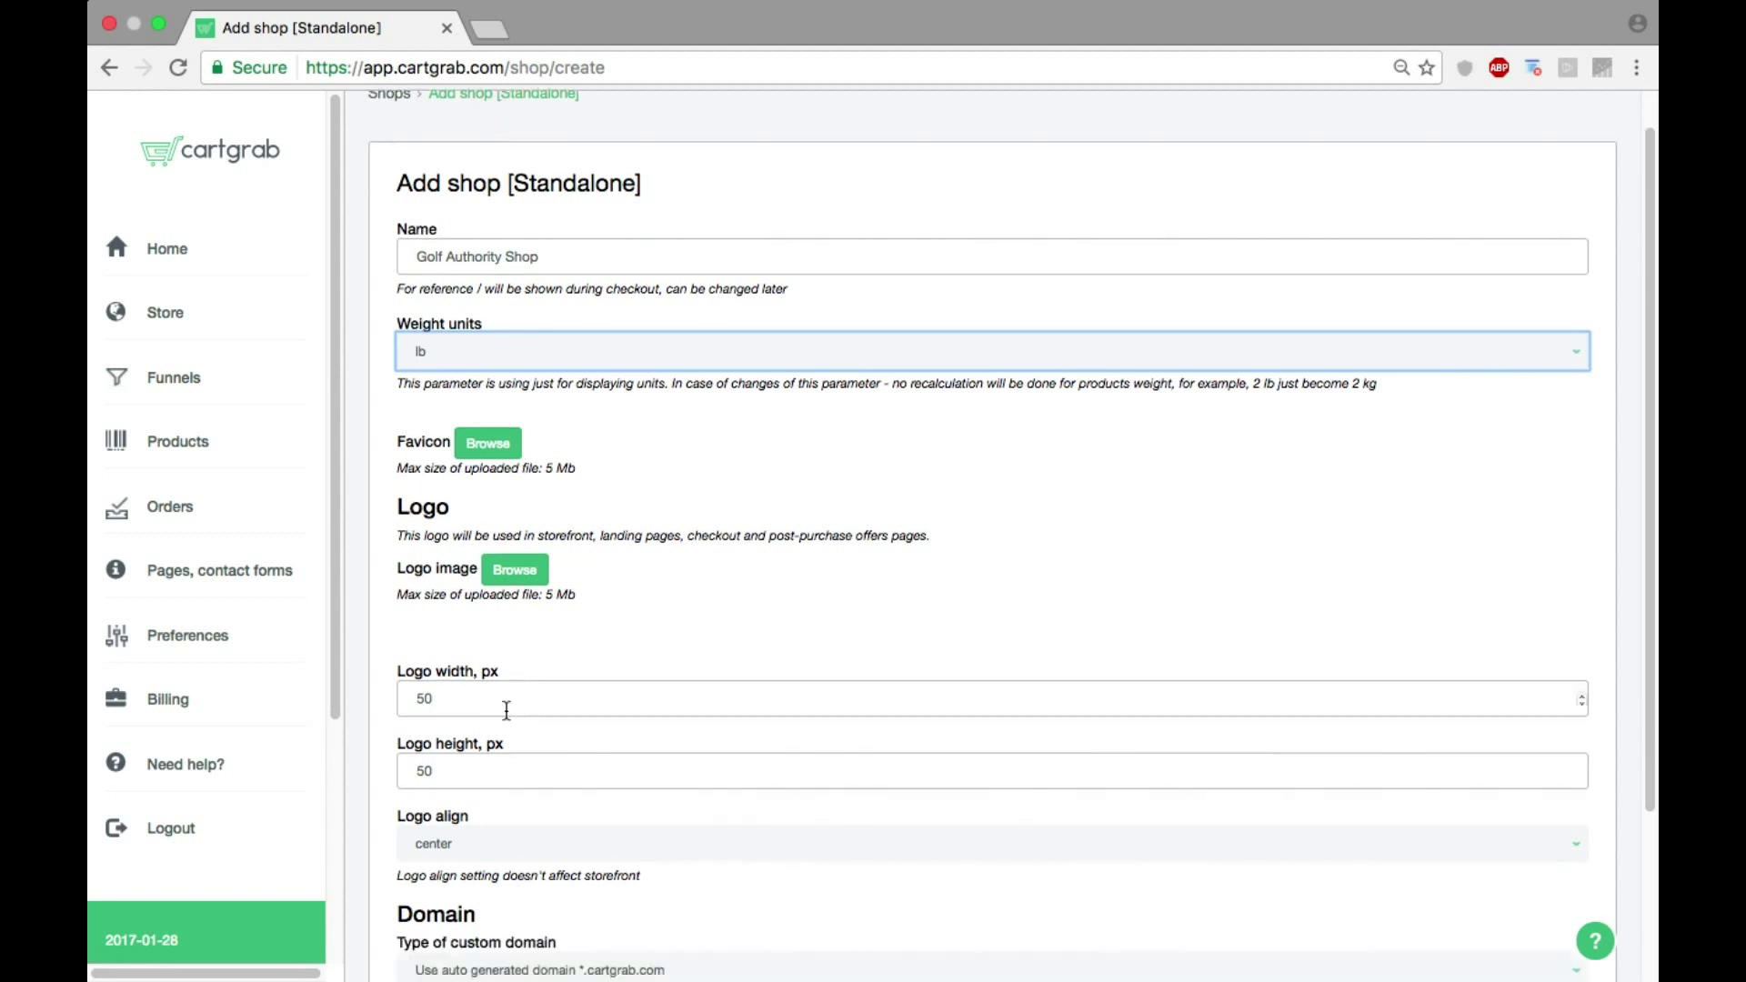
scroll(509, 728, down, 1)
scroll(531, 687, down, 3)
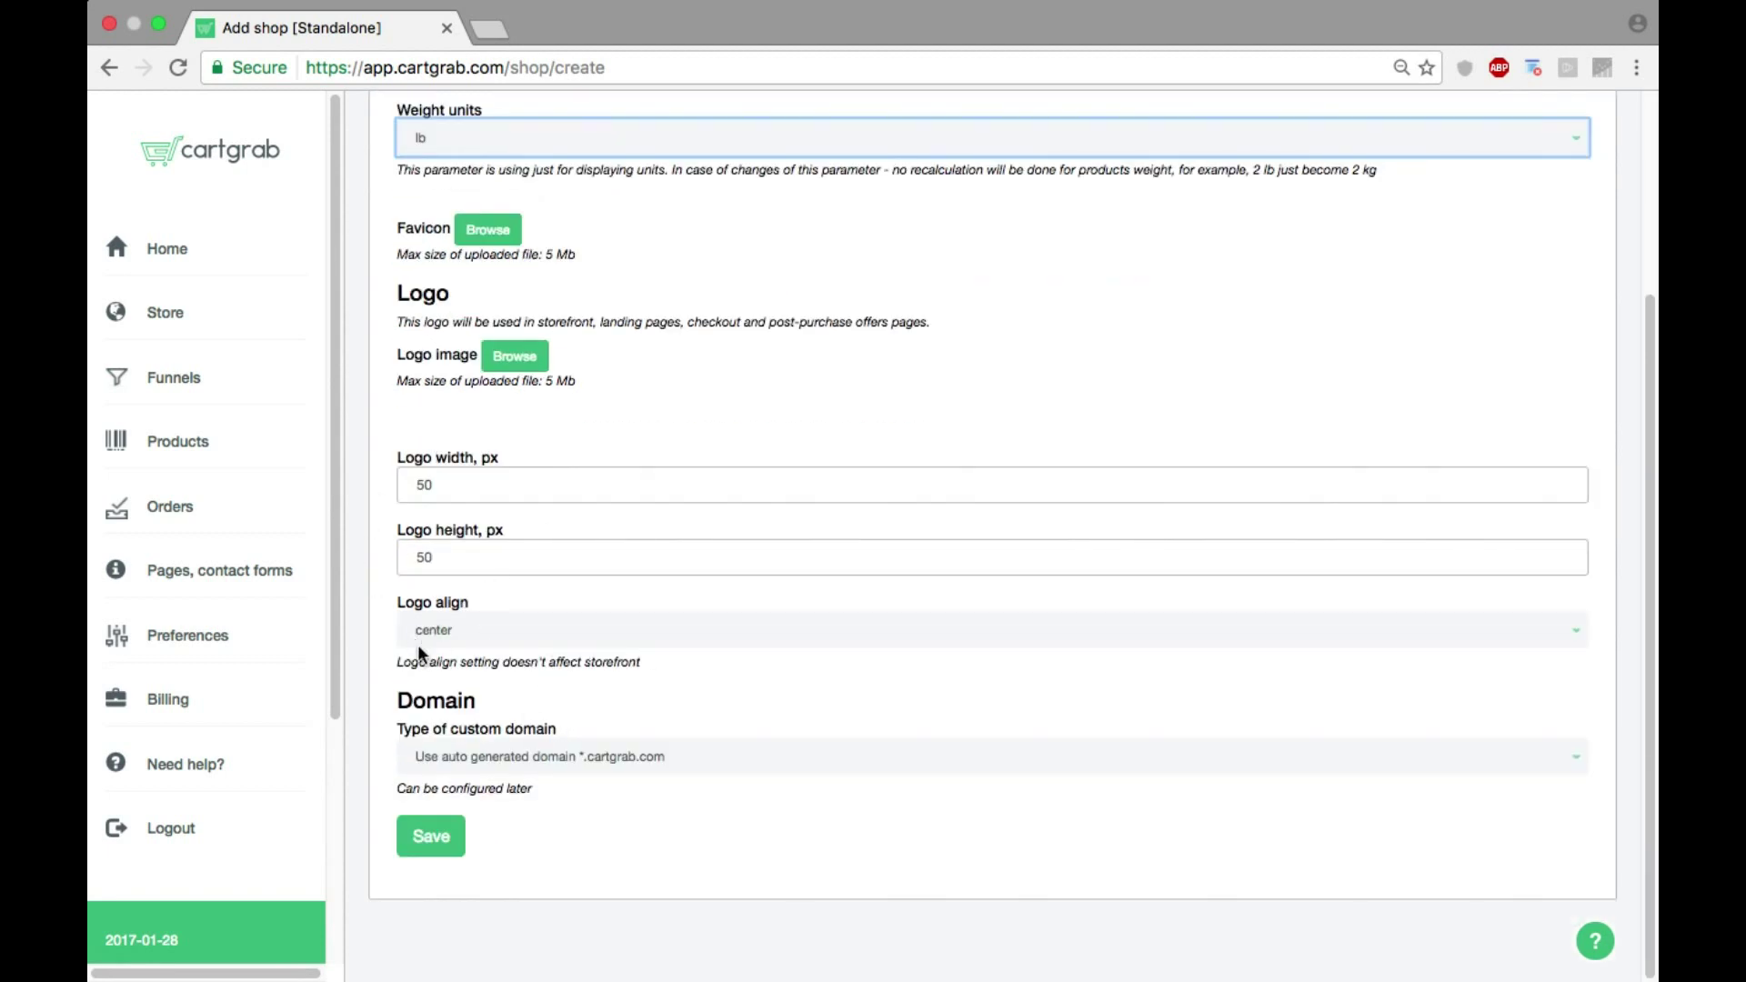
click(461, 757)
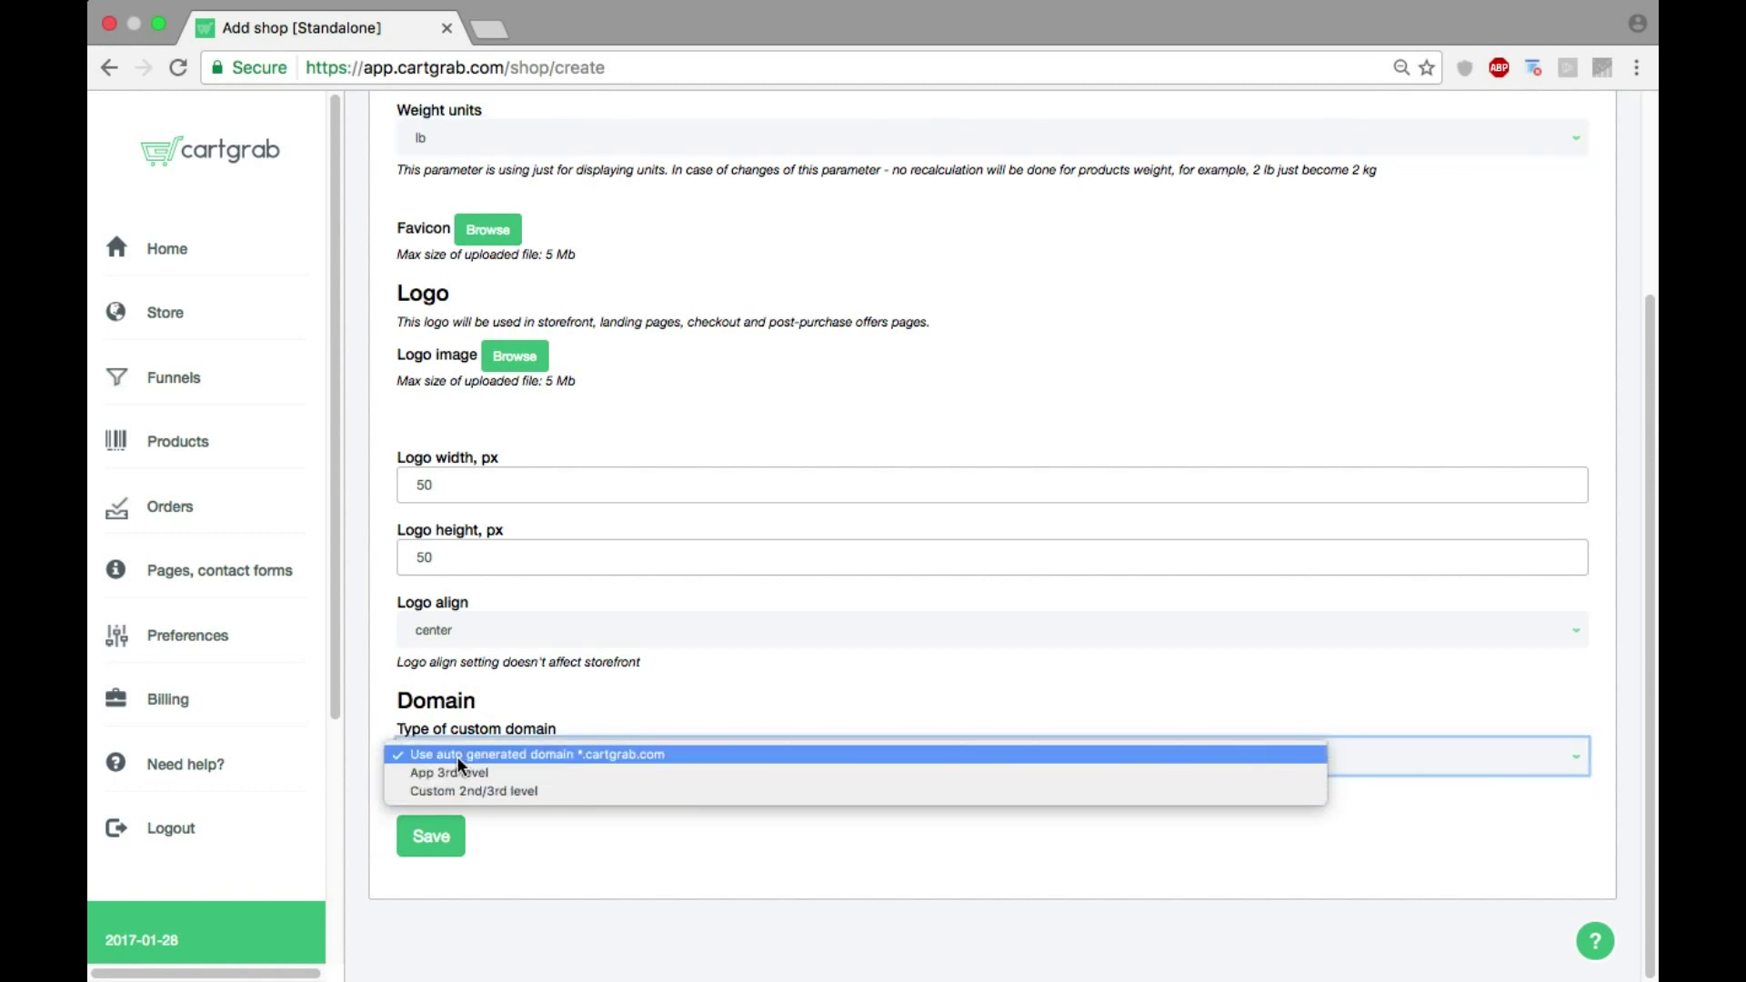
click(522, 791)
scroll(733, 825, down, 3)
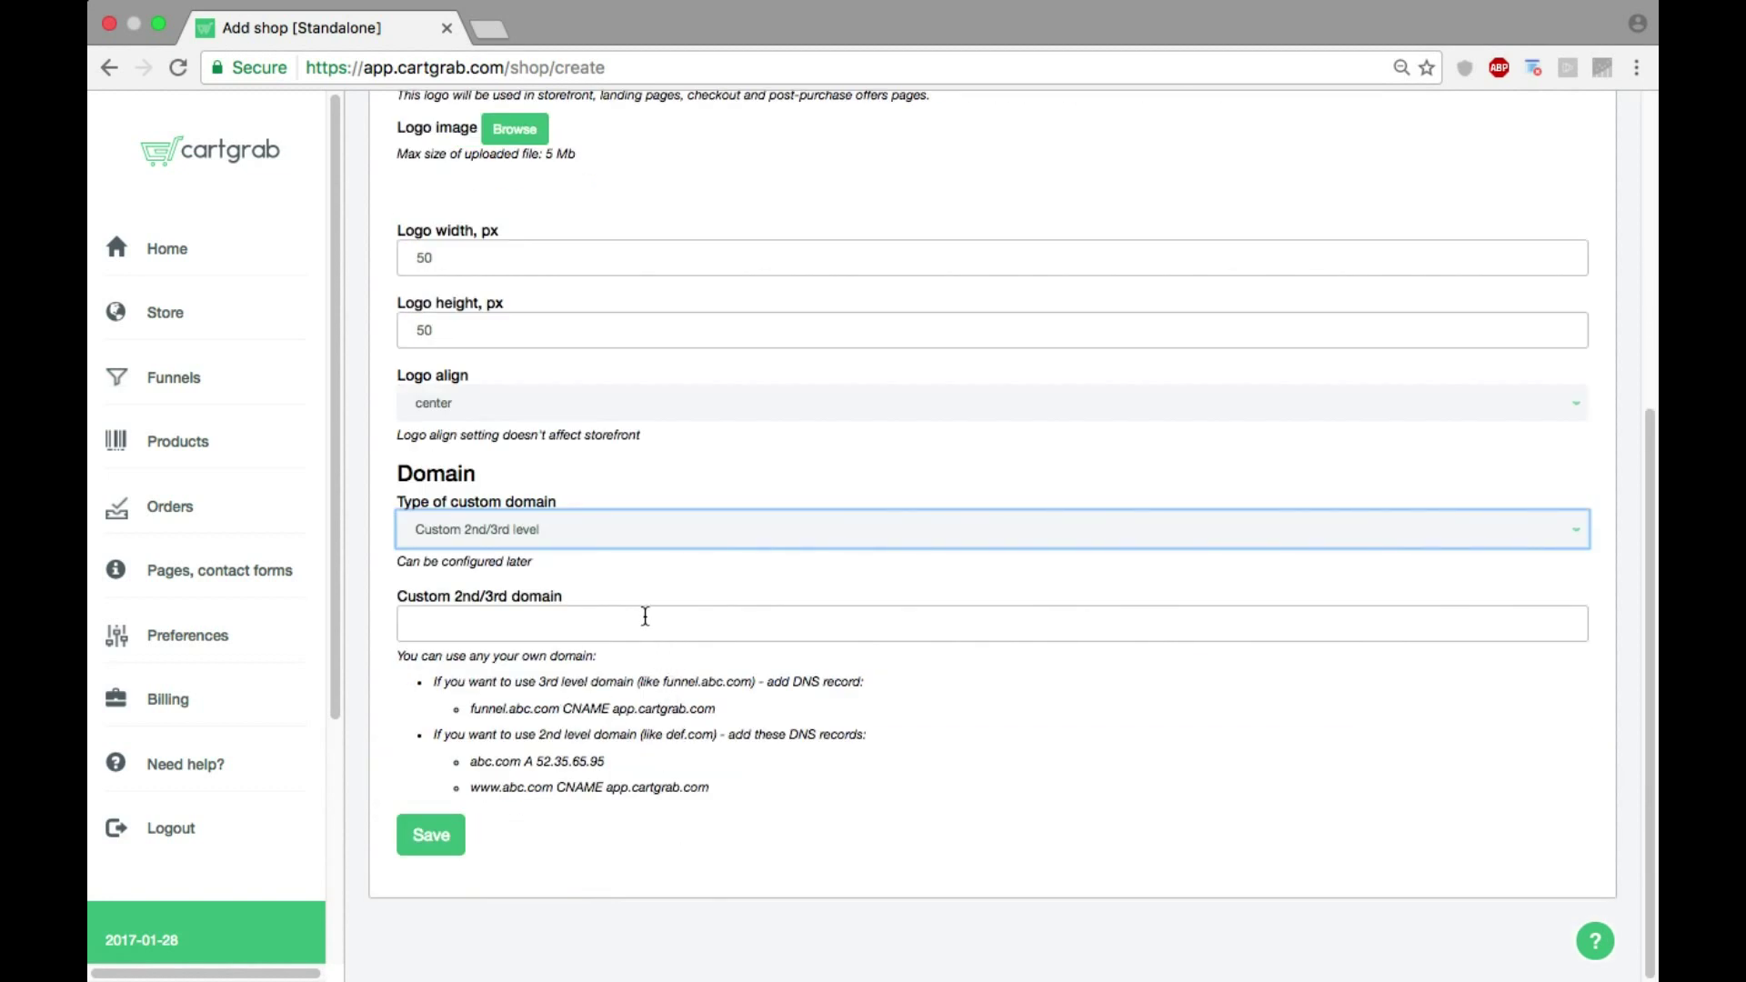
click(602, 630)
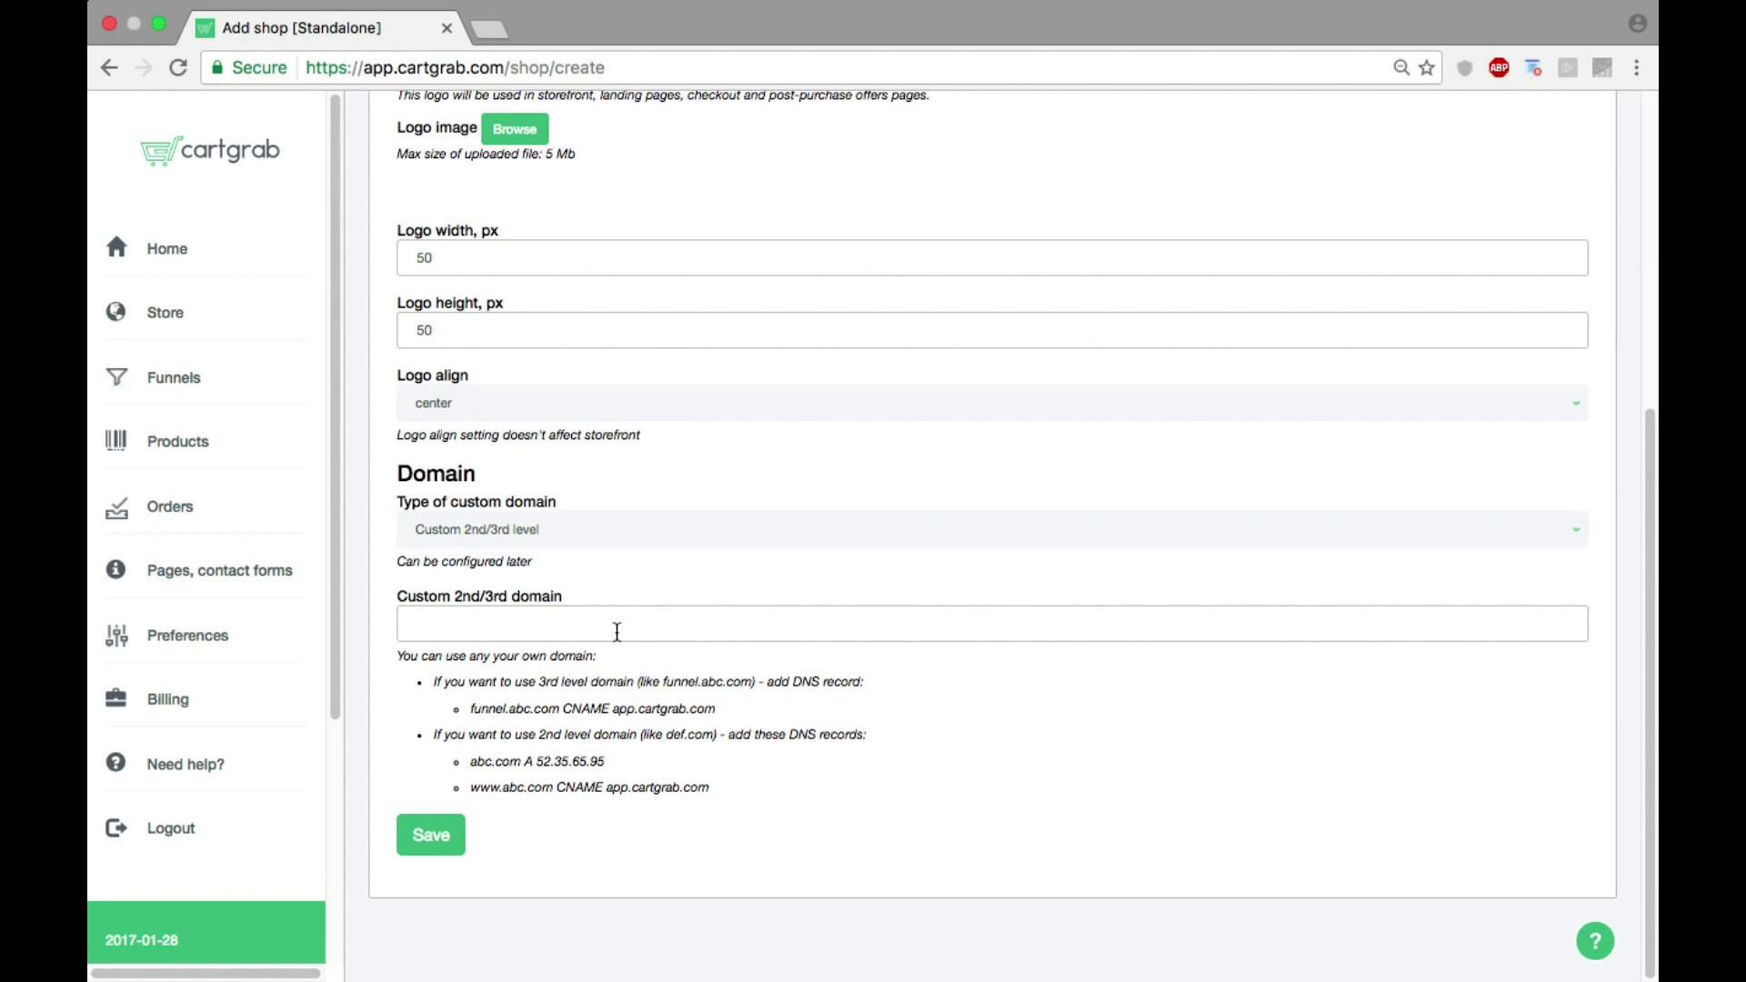
text(golfingauthorityshop.com)
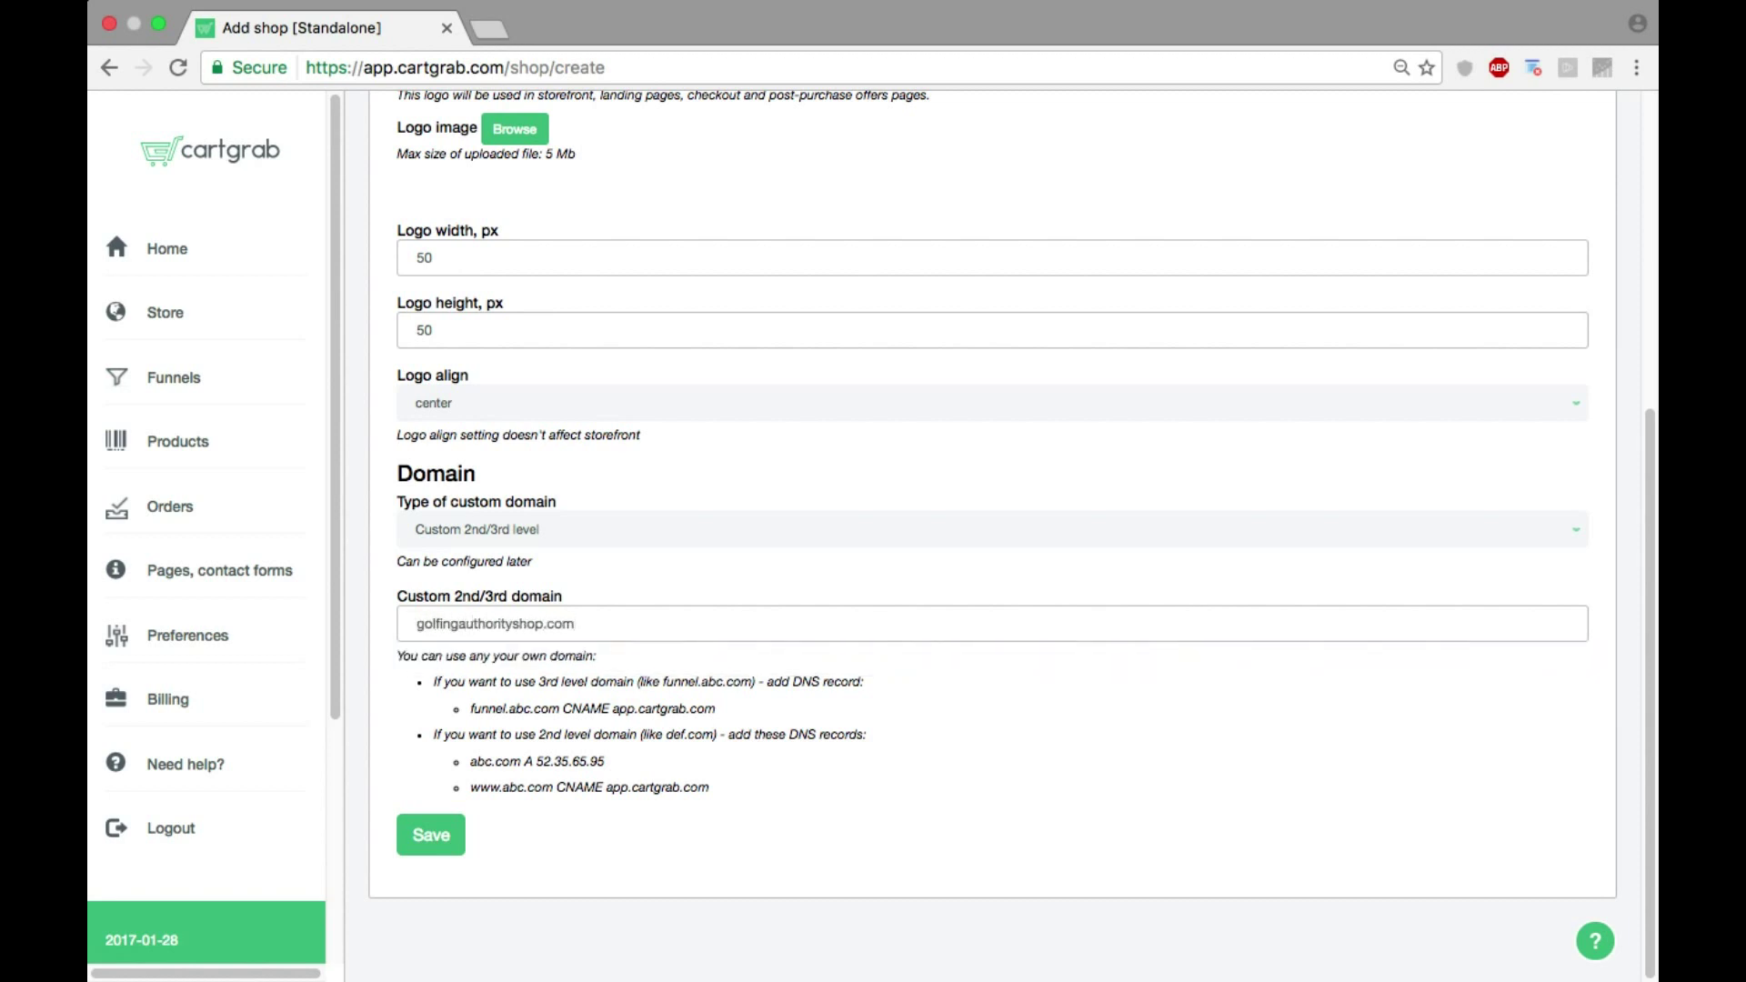
Step: Switch the custom domain type to App 3rd level, and back to the auto generated *.cartgrab.com domain
click(556, 536)
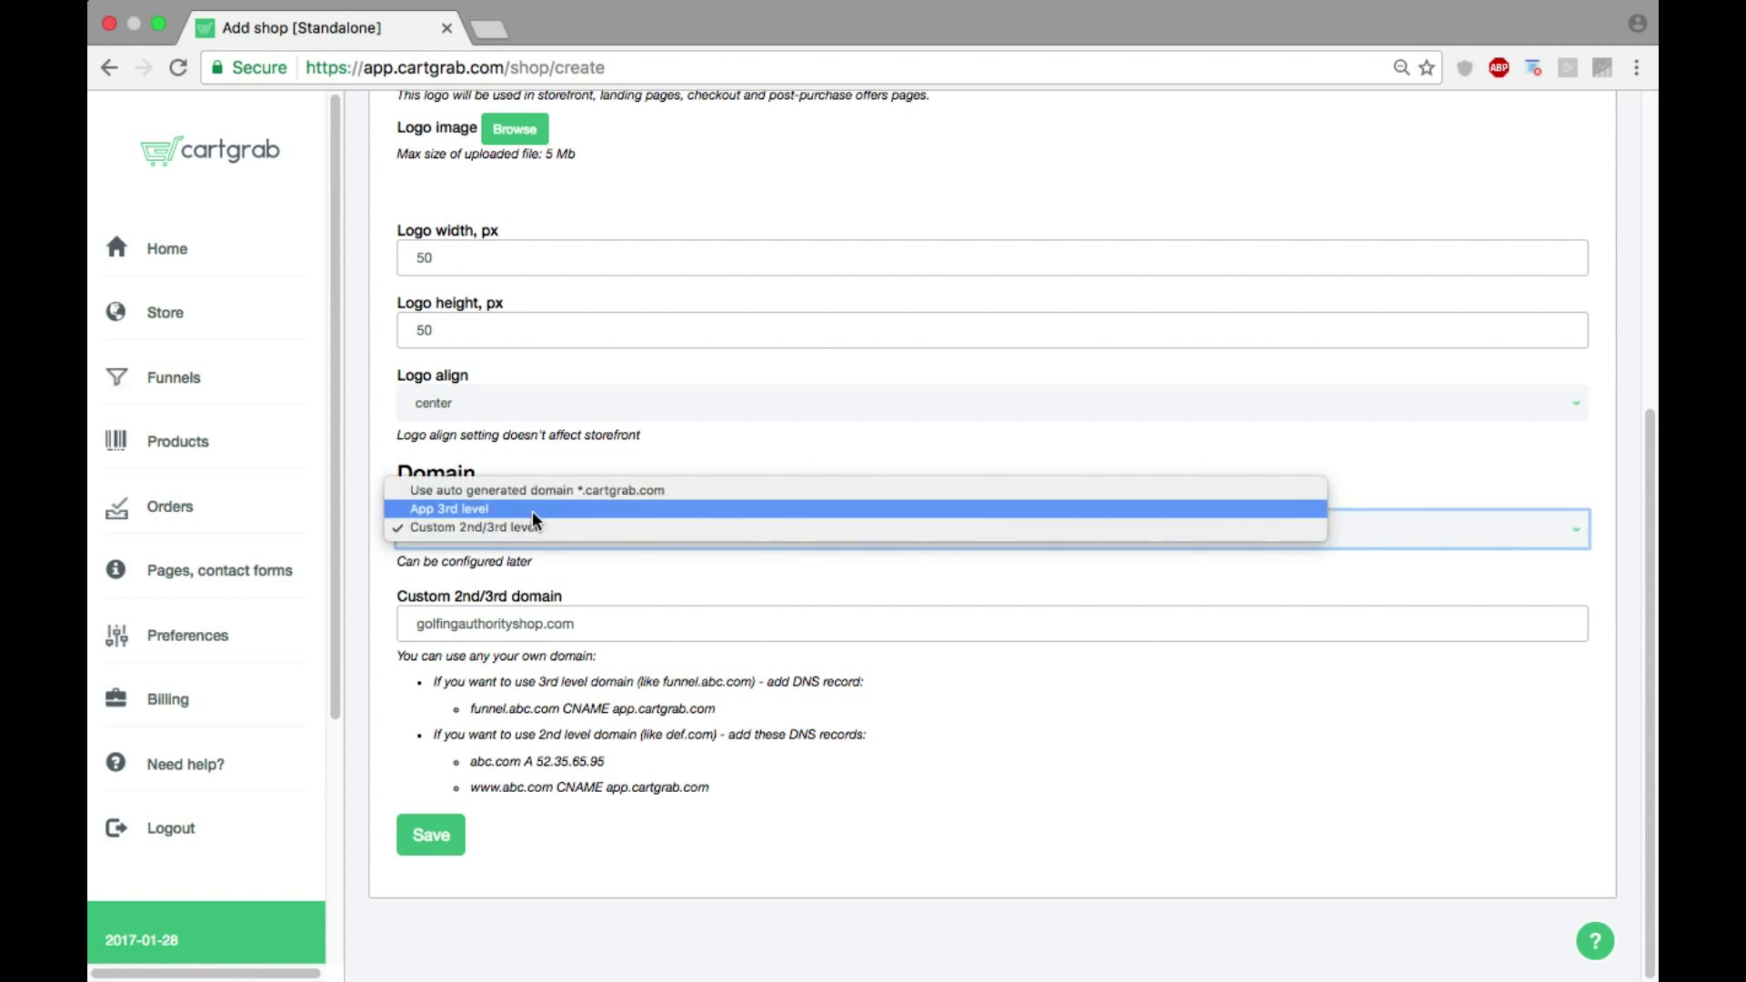
click(532, 510)
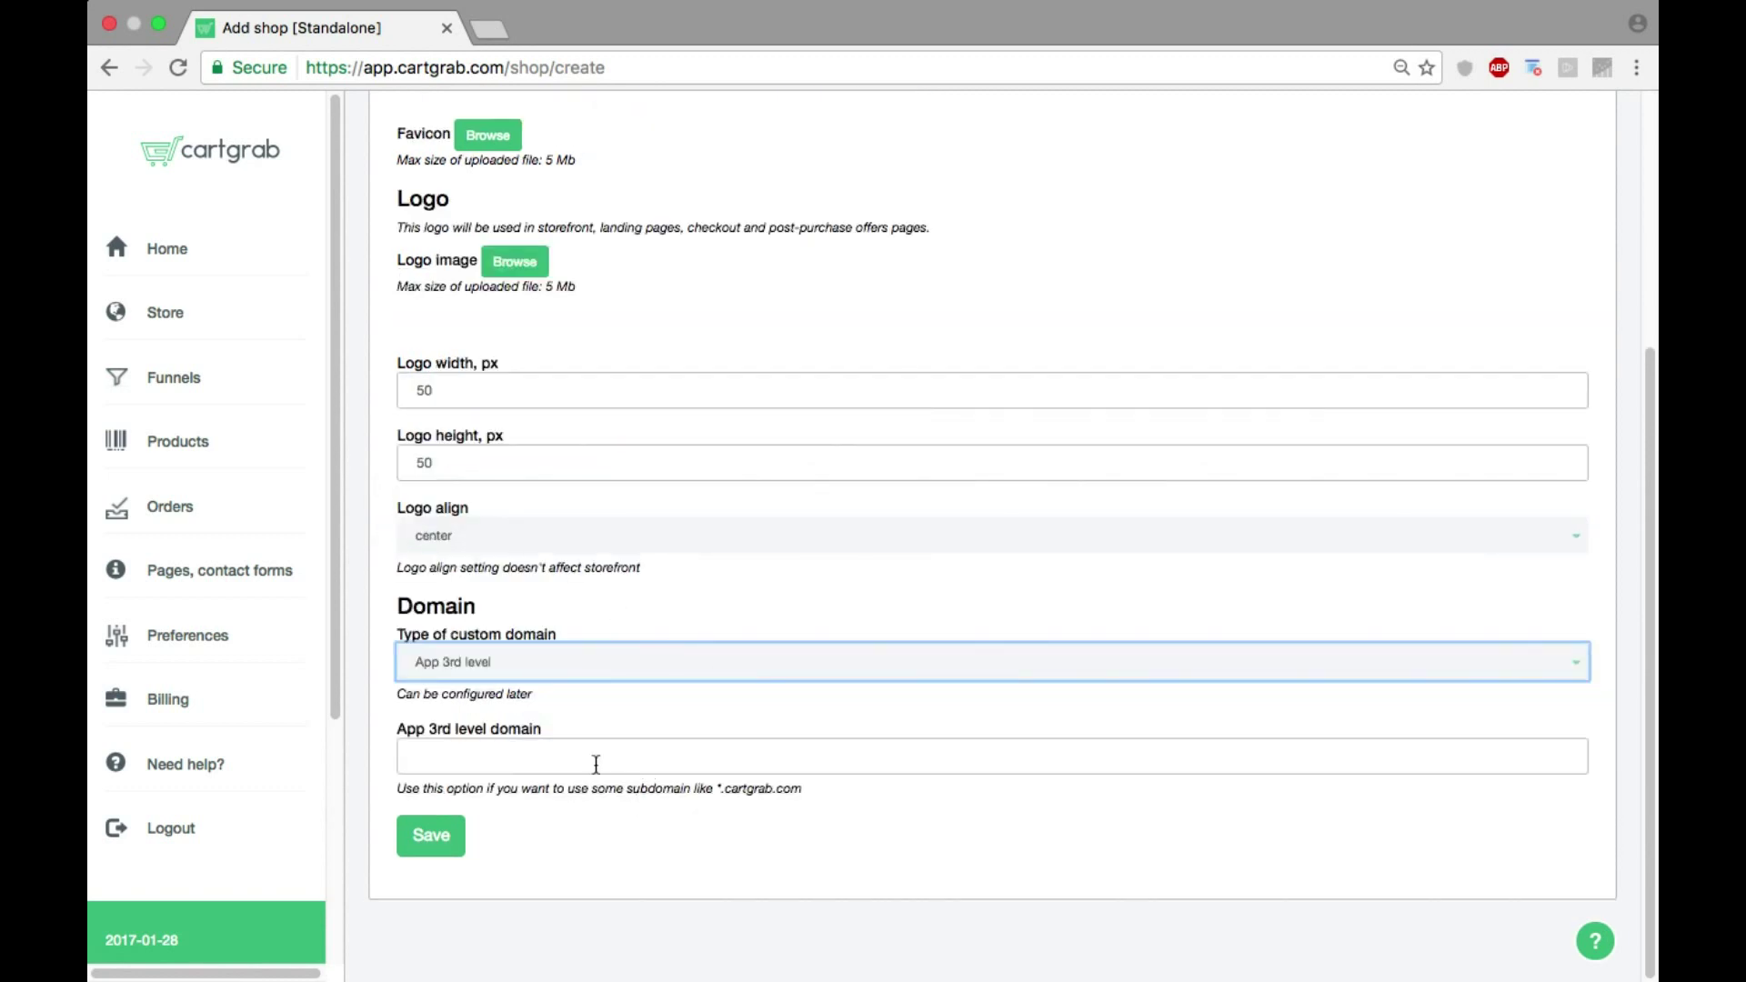
click(615, 662)
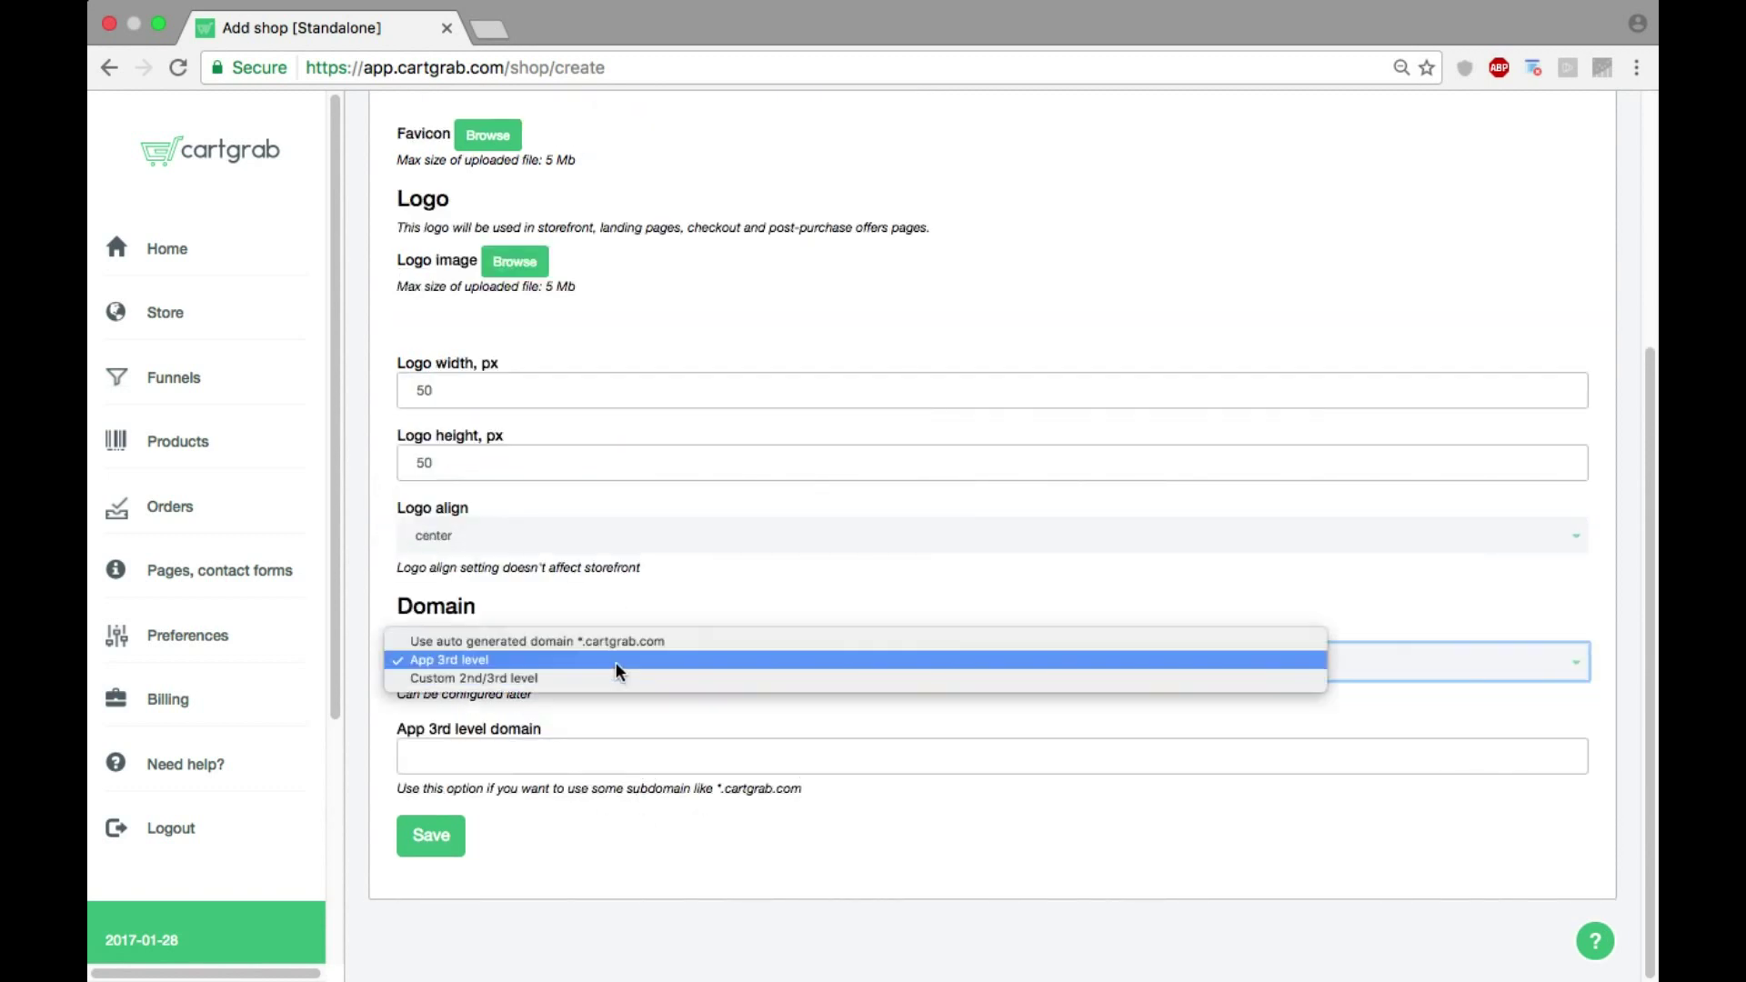
click(598, 640)
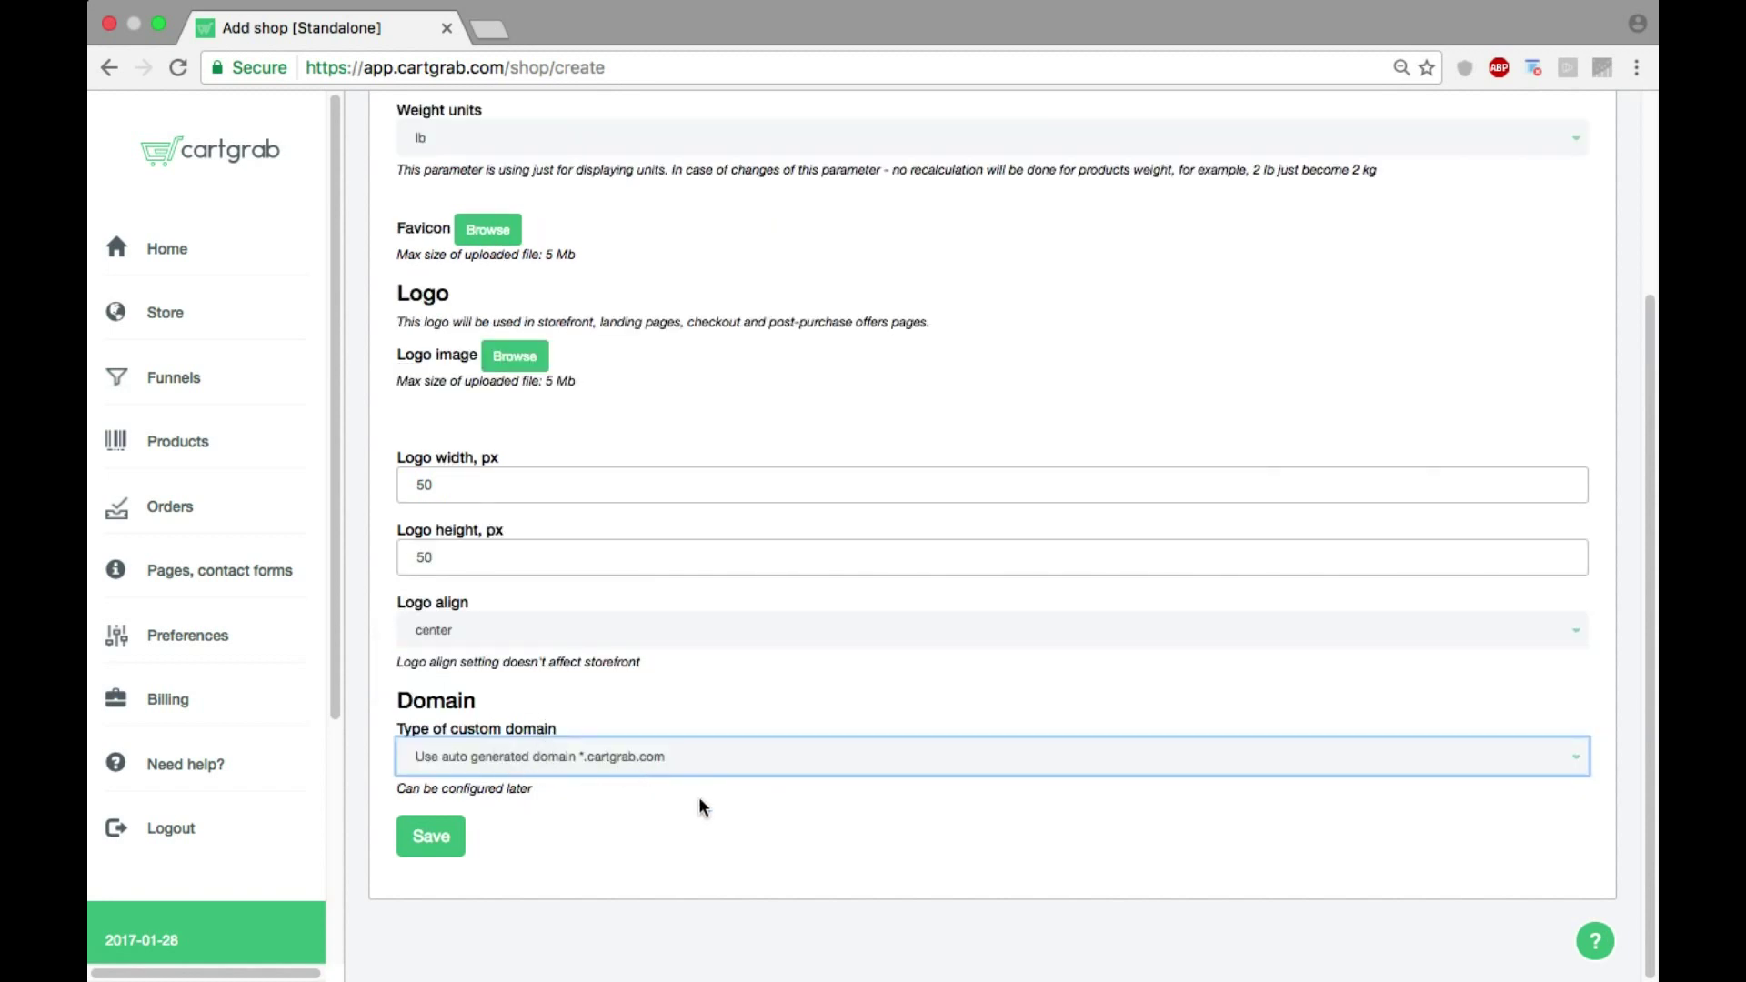
Step: Set the domain type to App 3rd level with the subdomain golfing-authority-shop, and save the new store
click(629, 766)
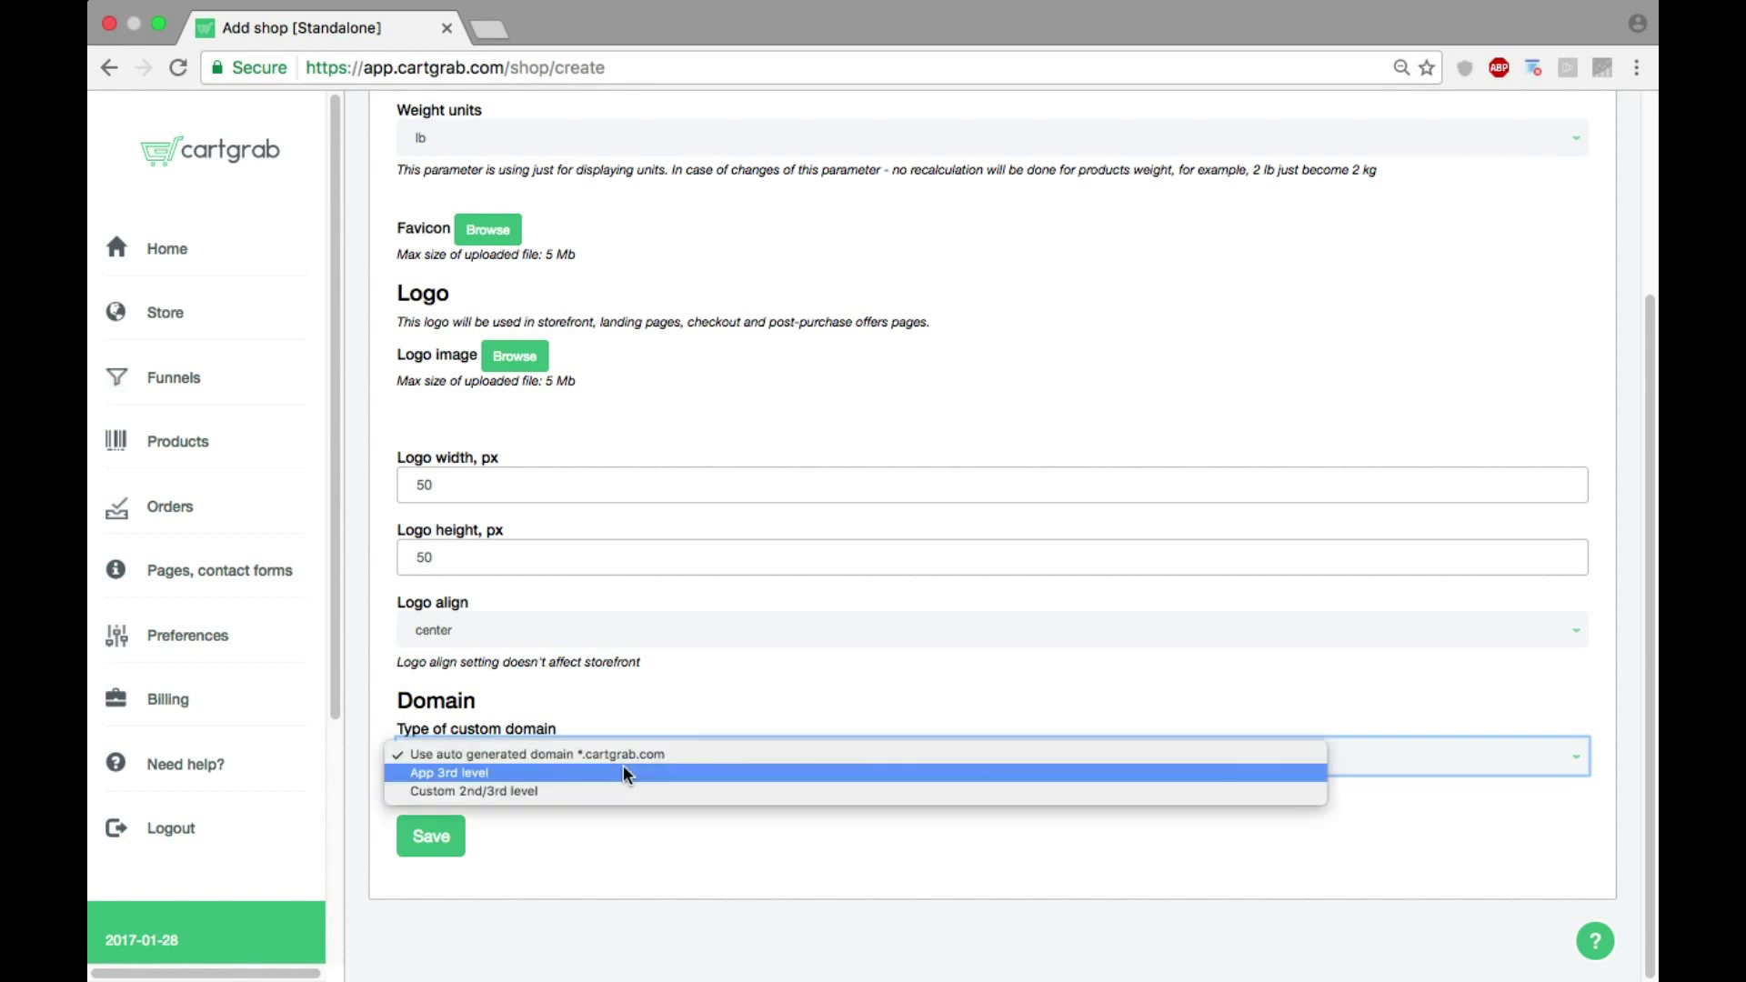
click(459, 773)
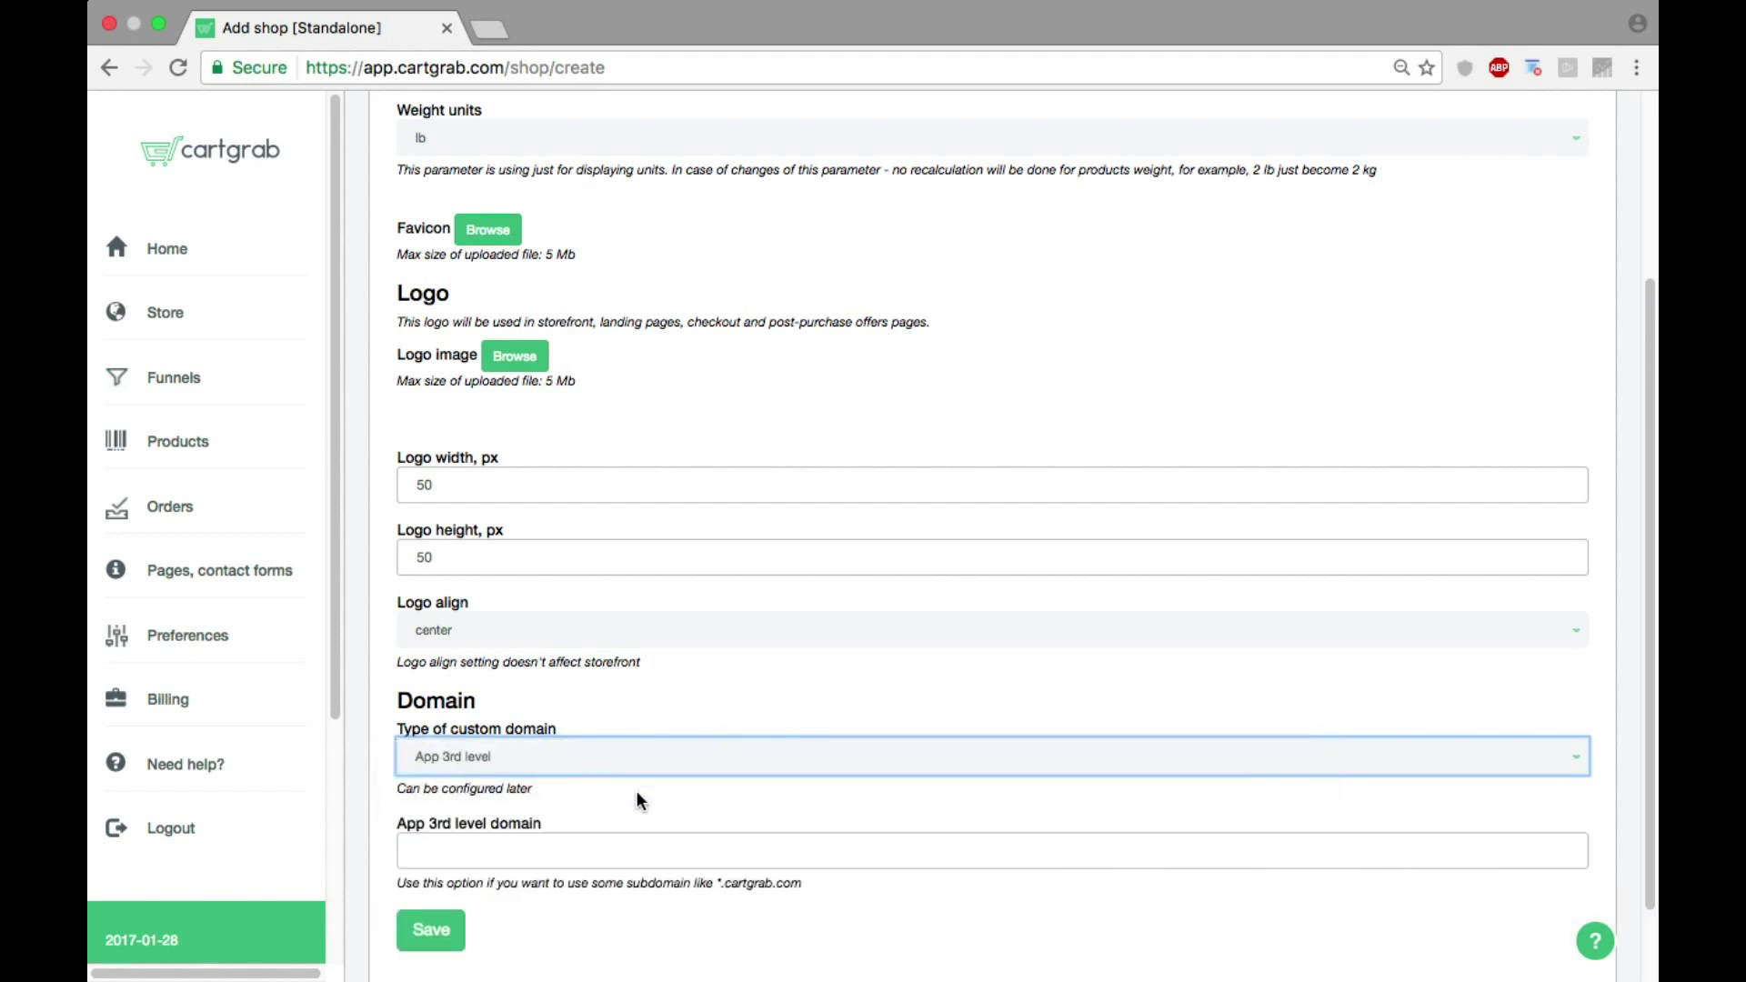
click(614, 846)
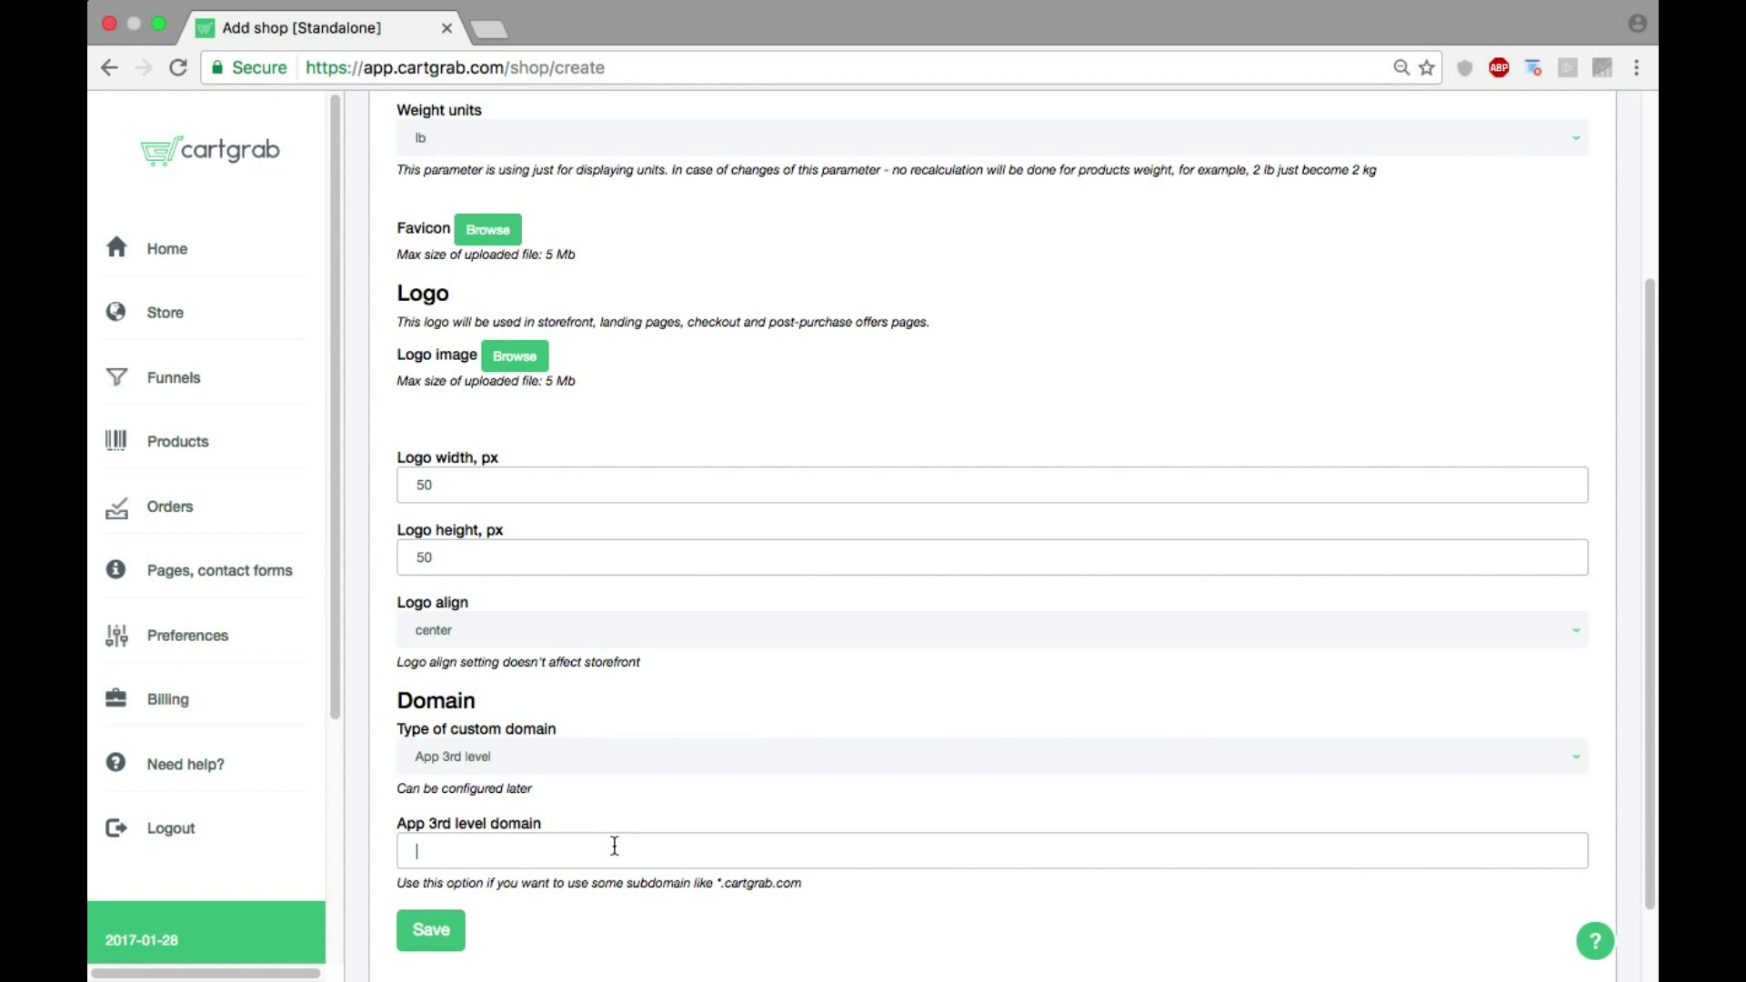
text(golfing-authority-shop)
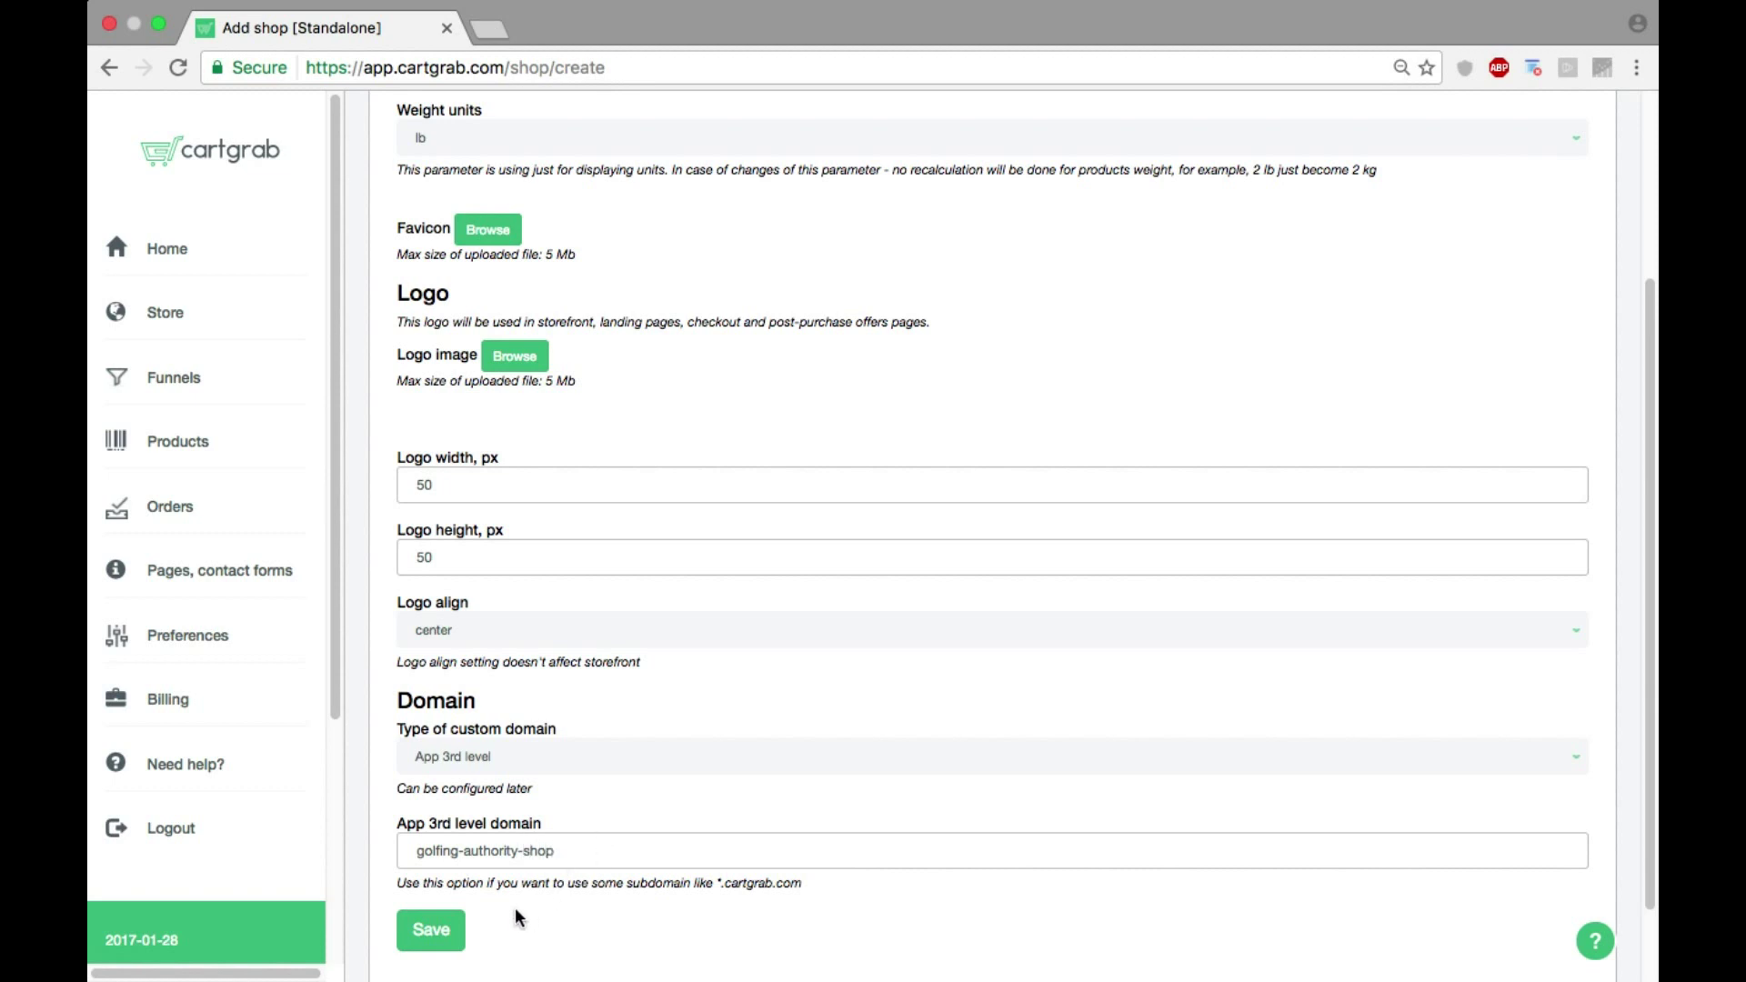
click(459, 929)
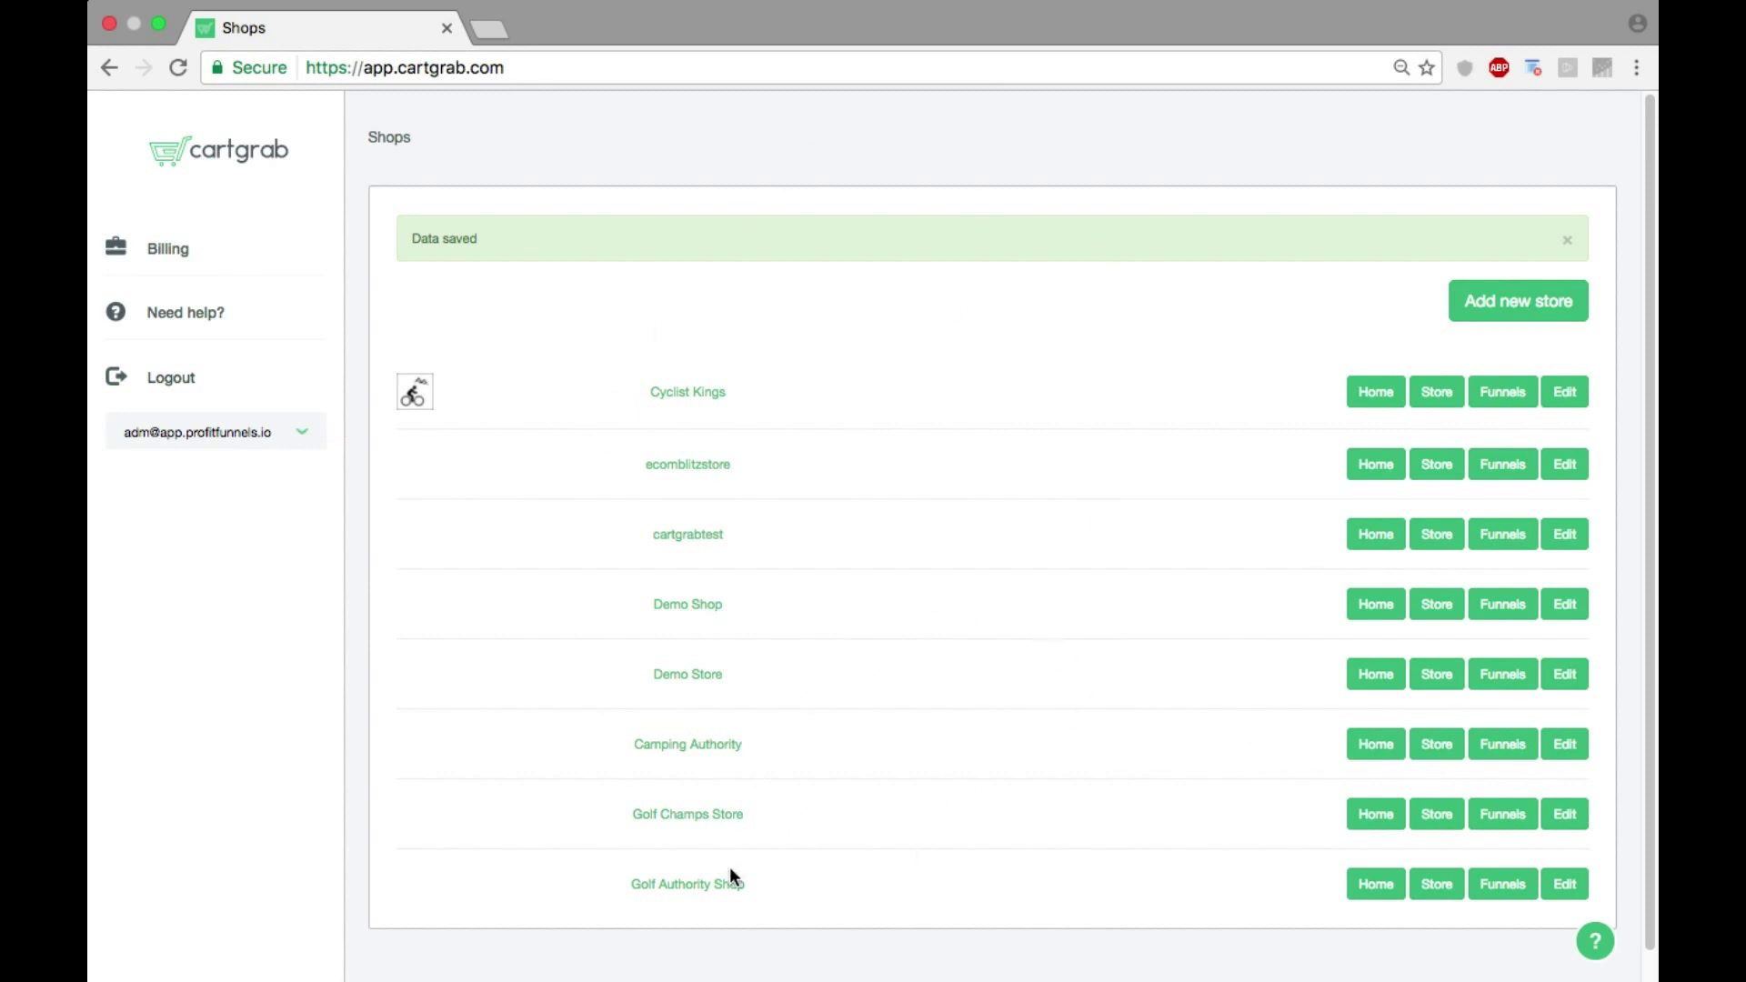
Step: Open the Golf Authority Shop's home page and go to its payment gateway preferences
drag(499, 873, 802, 890)
click(910, 887)
click(1376, 888)
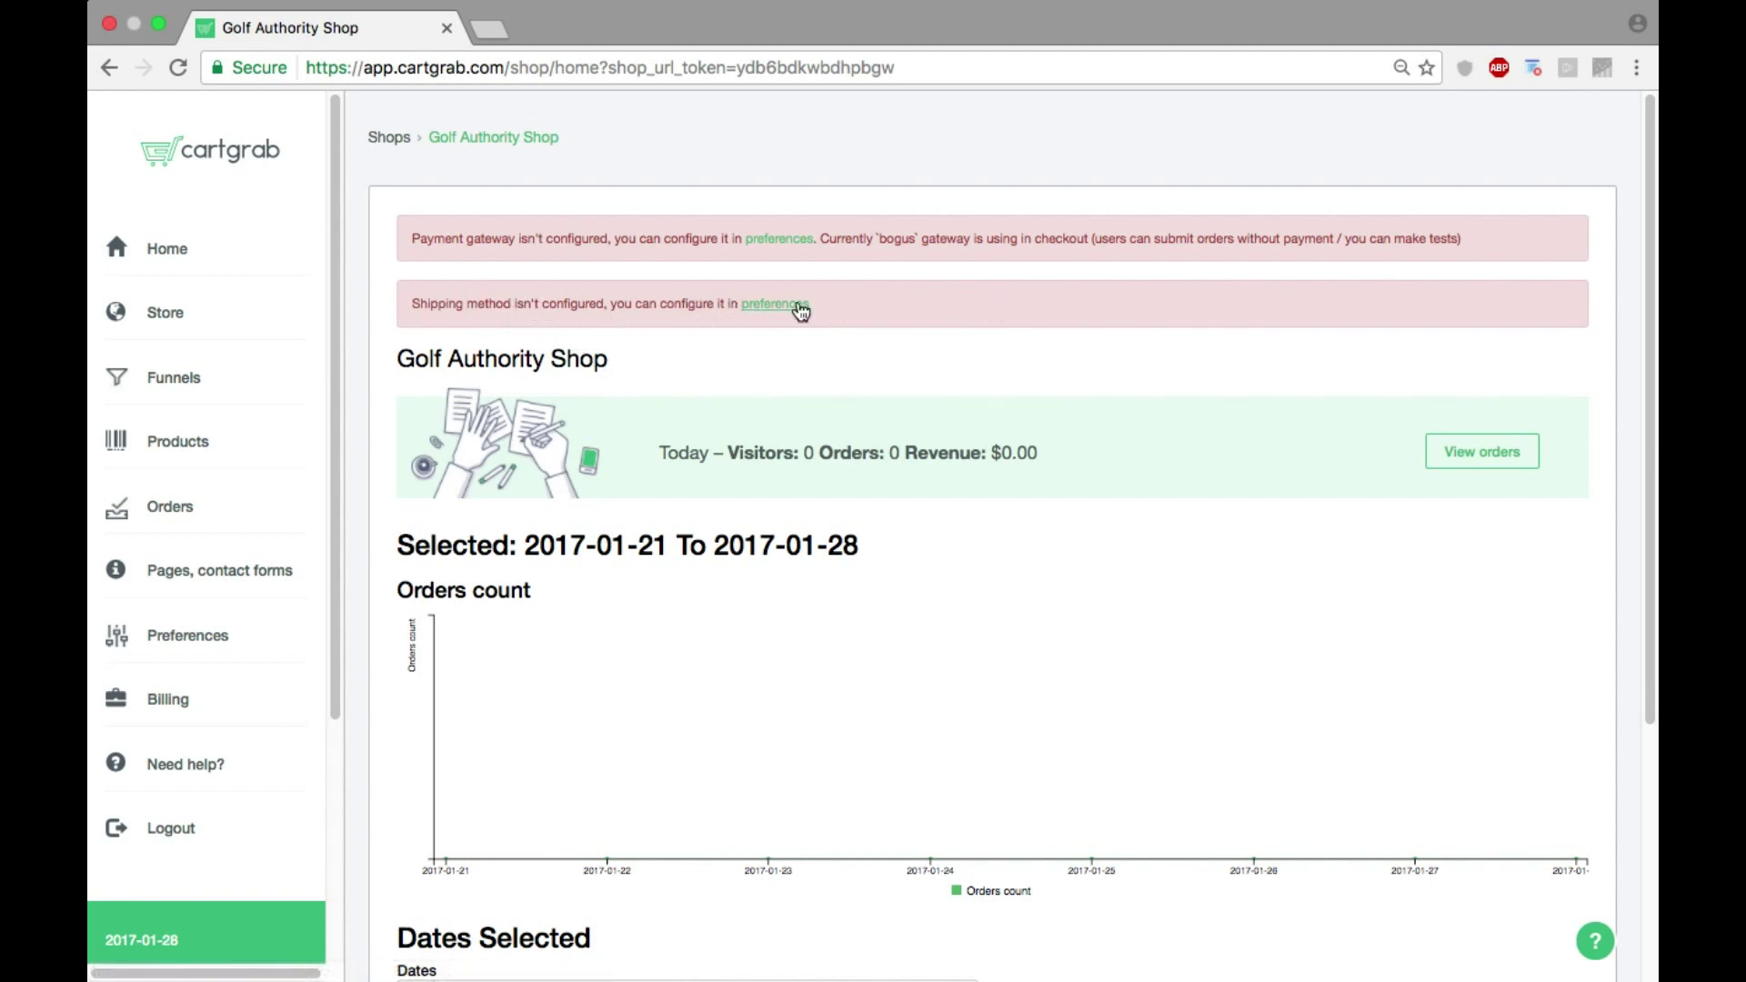
scroll(663, 291, down, 4)
scroll(842, 421, up, 4)
click(766, 242)
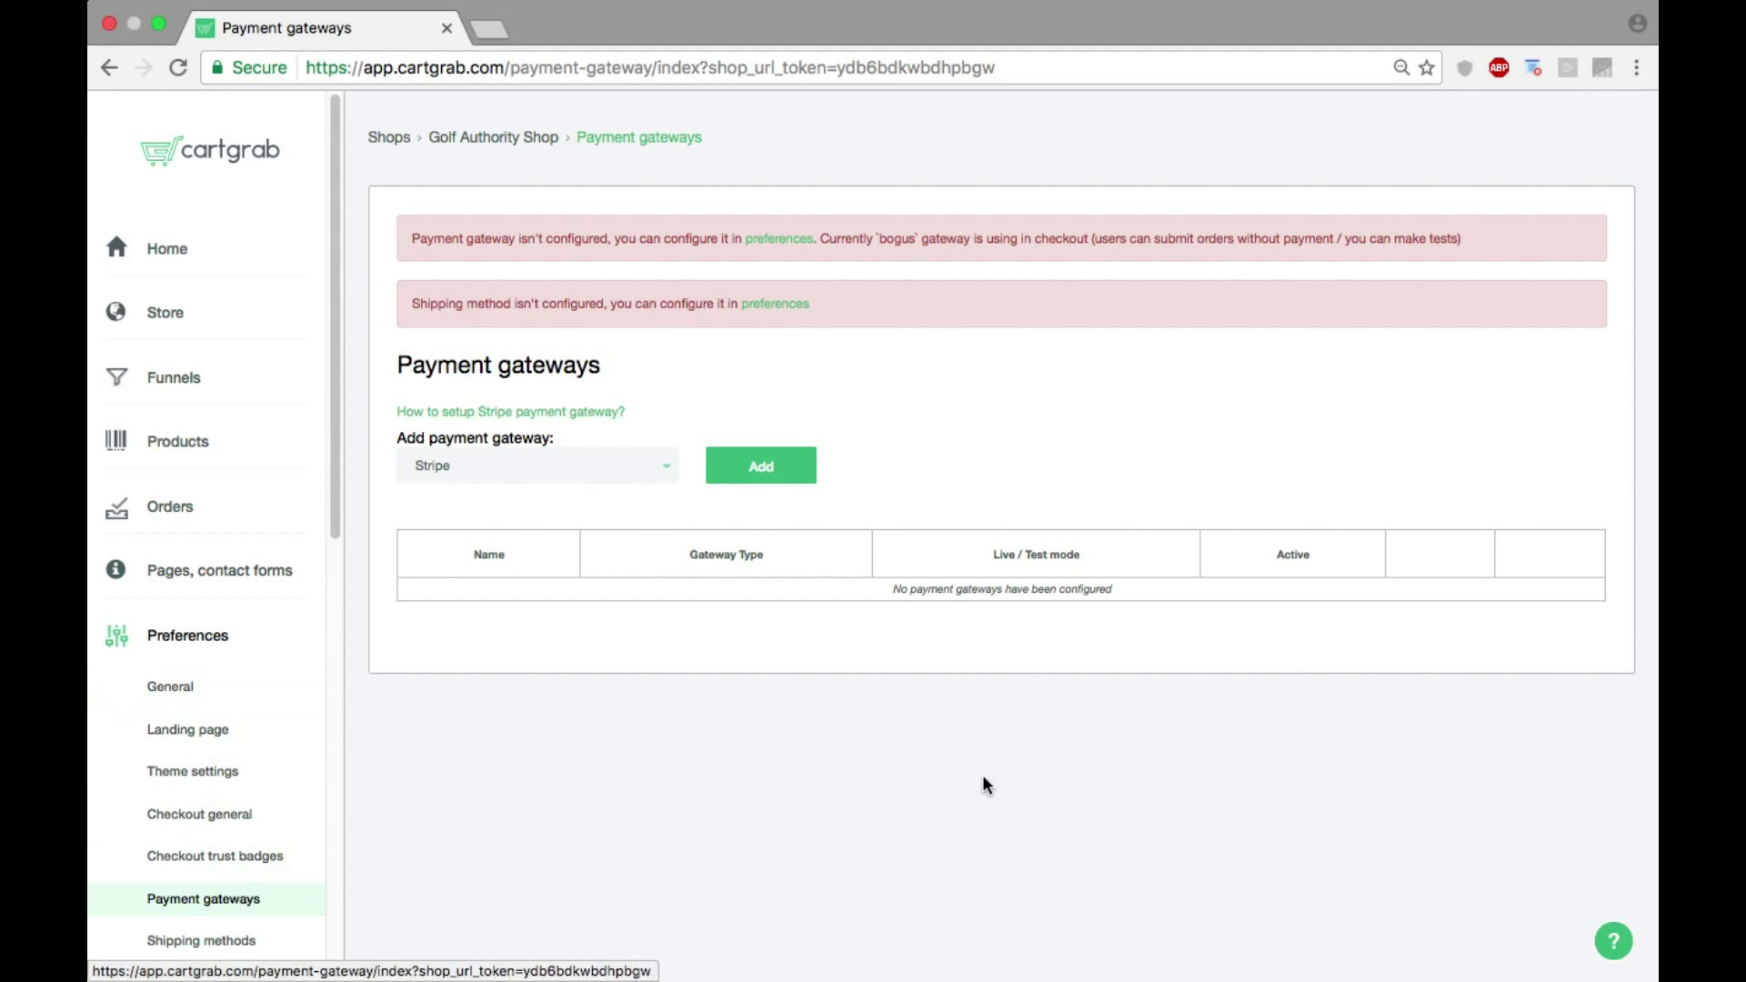
Step: Start adding a Stripe payment gateway to the shop
click(560, 462)
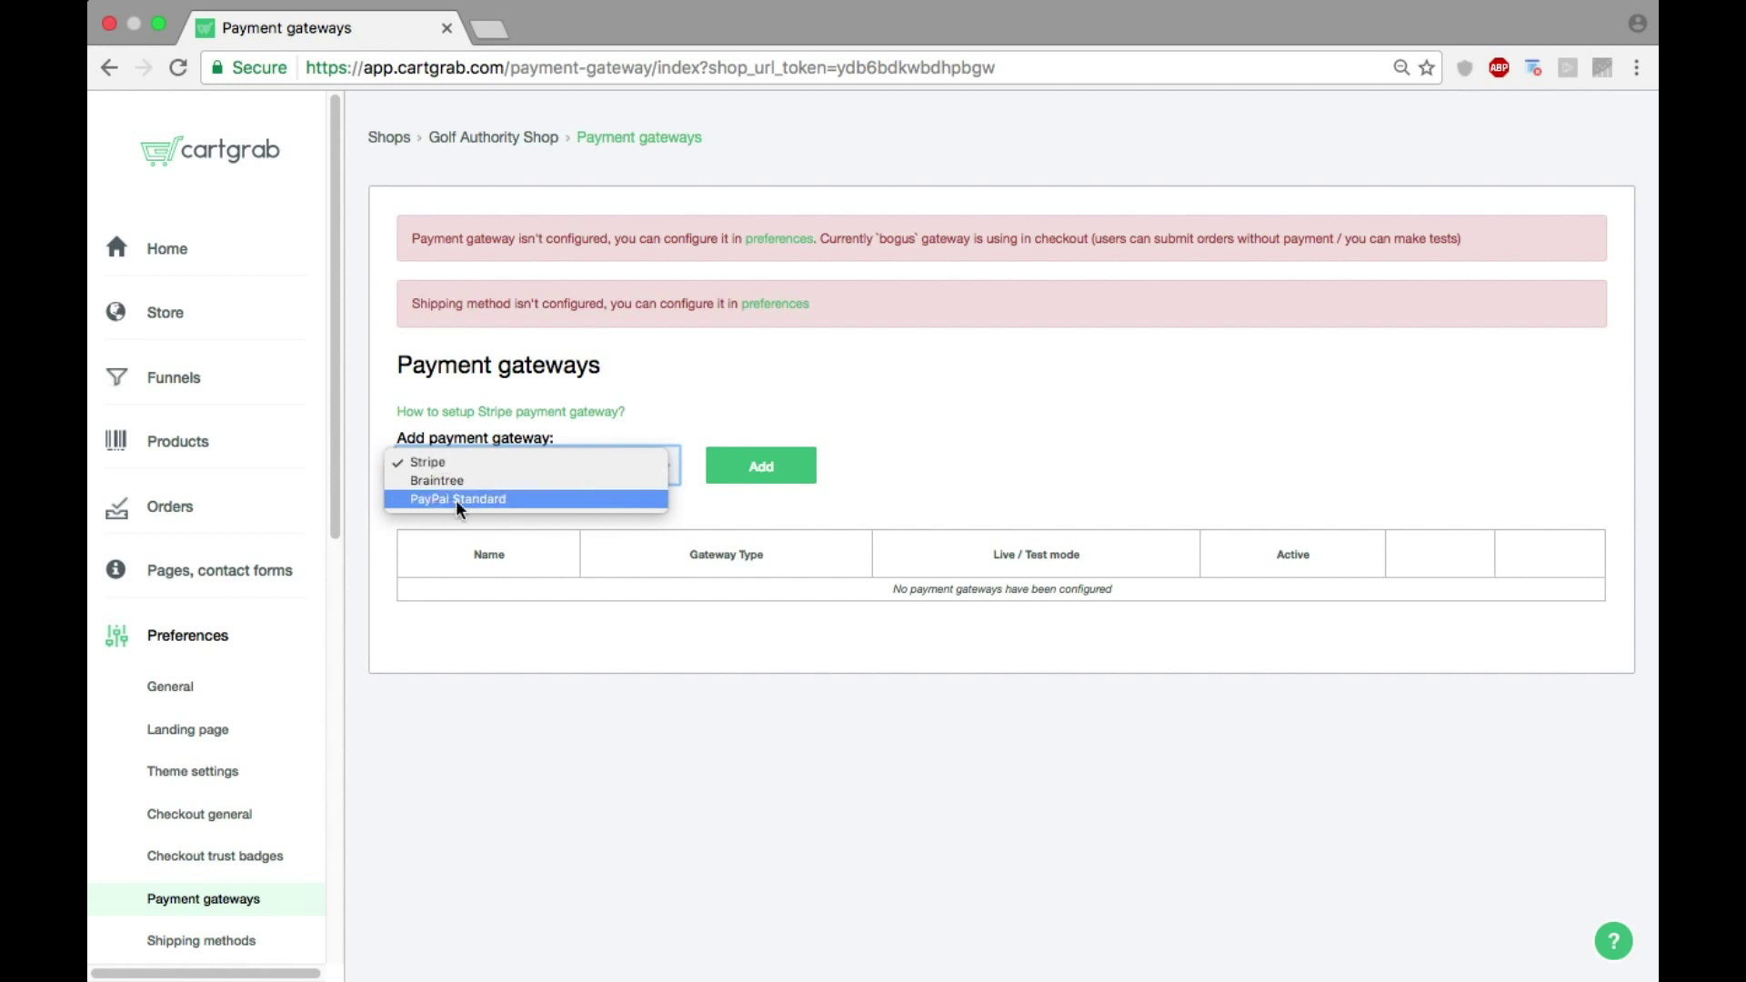
click(772, 466)
click(773, 473)
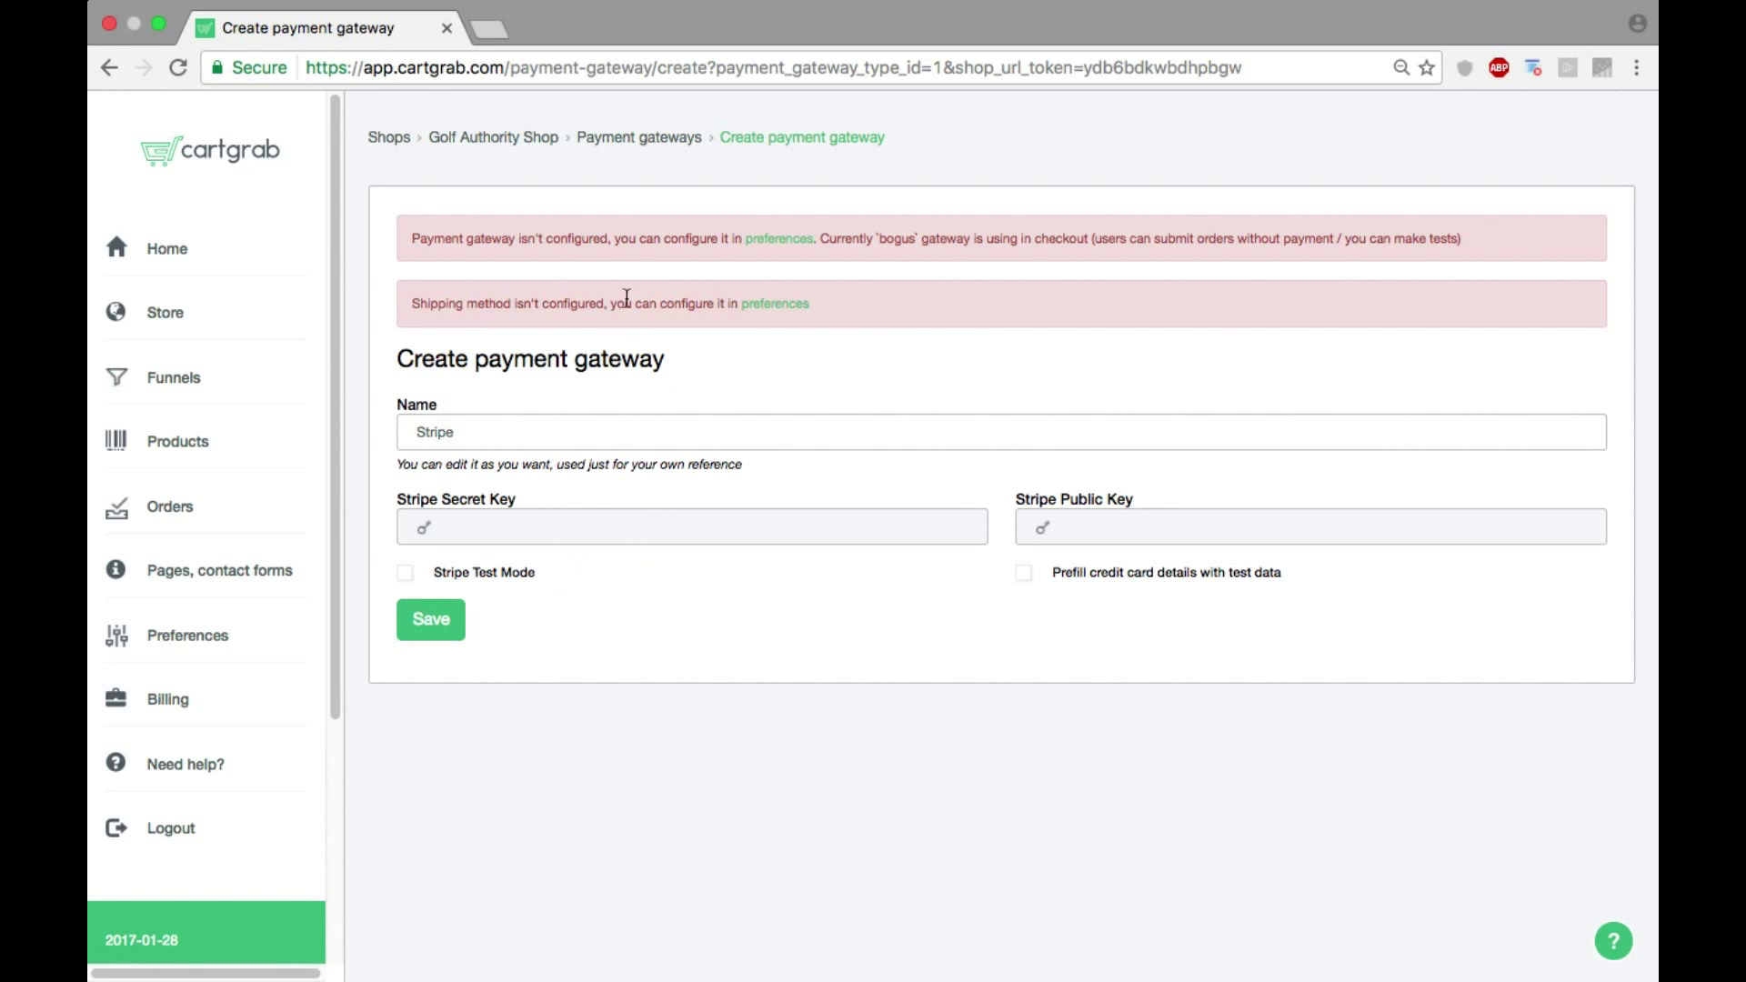
Step: Open the Stripe setup help page in a separate browser tab, keeping the gateway form open
right_click(641, 138)
click(657, 148)
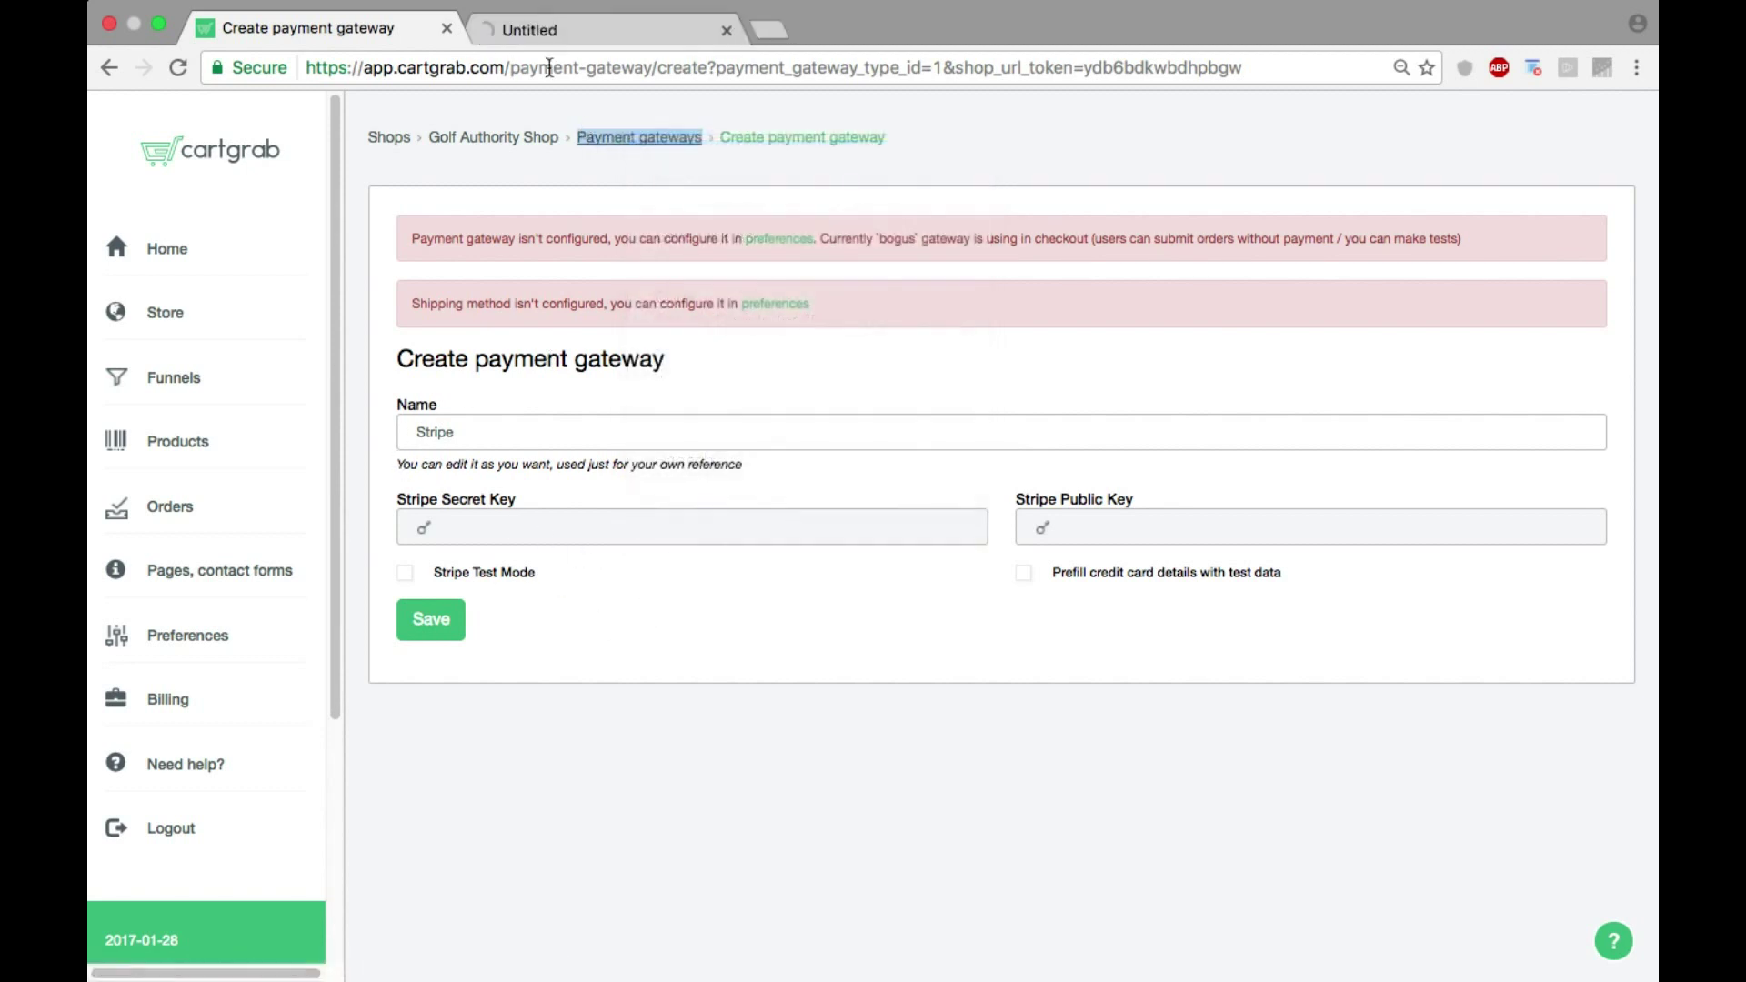
click(548, 33)
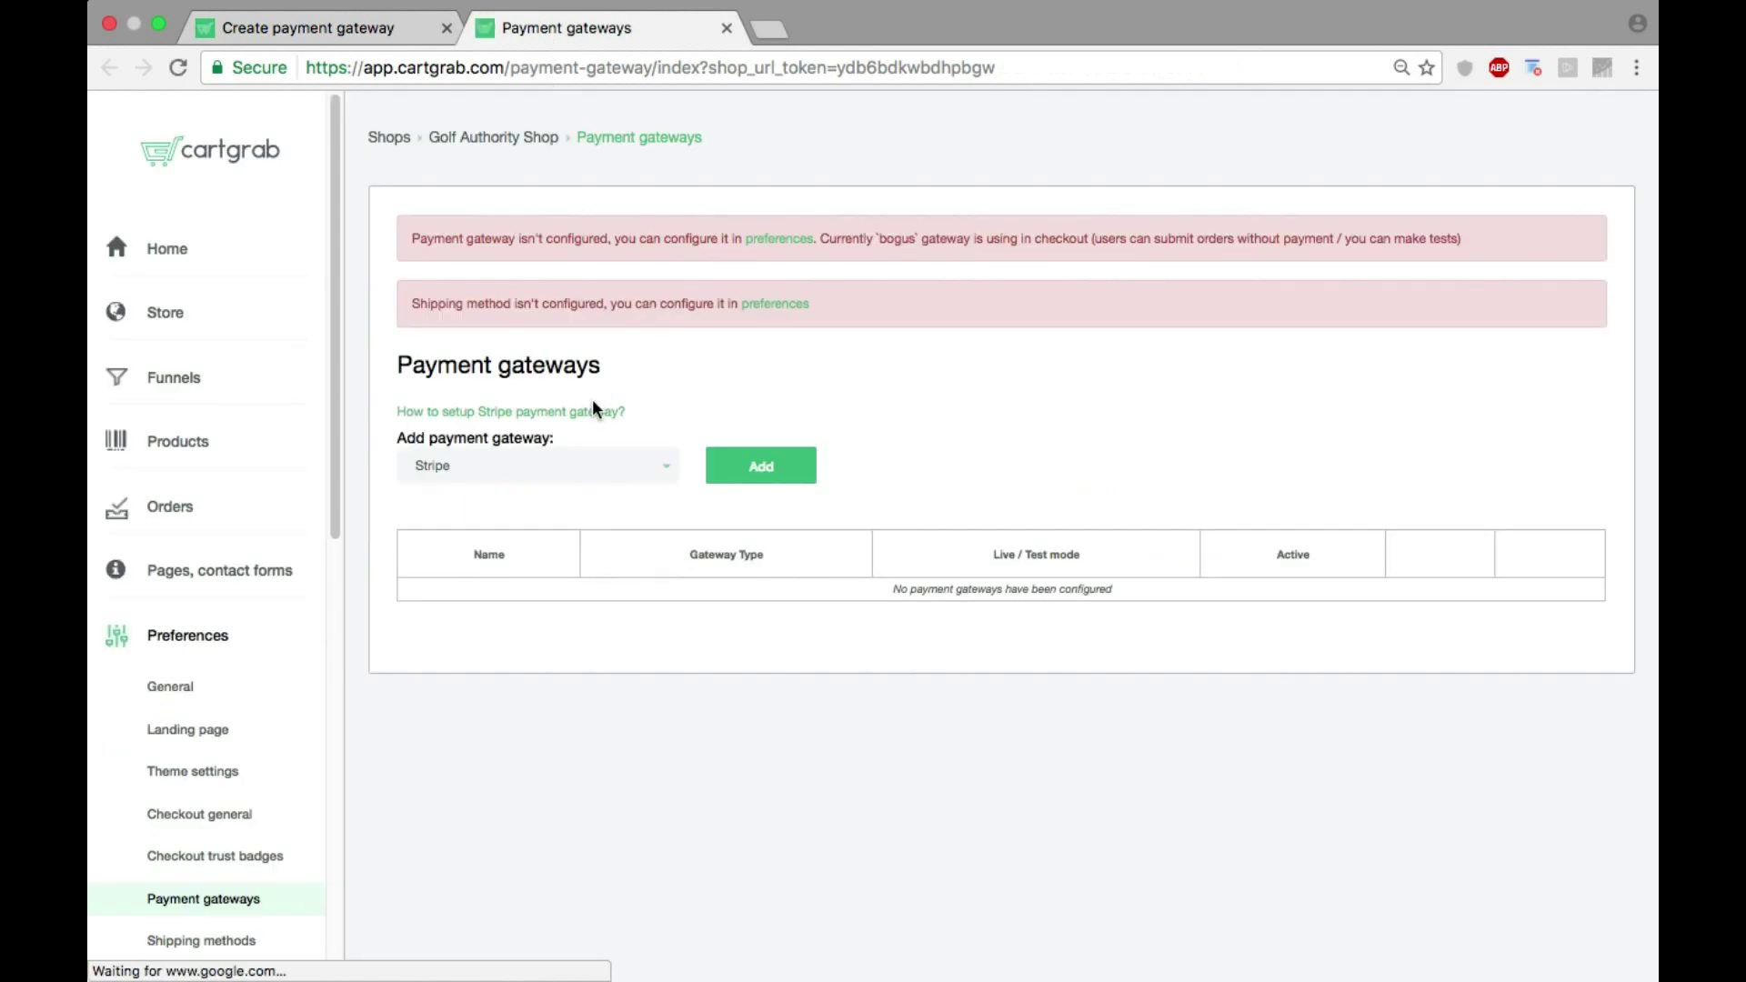
click(594, 414)
Step: Read through the Stripe setup guide, examining how to reach the account settings and find the live API keys
scroll(694, 424, down, 10)
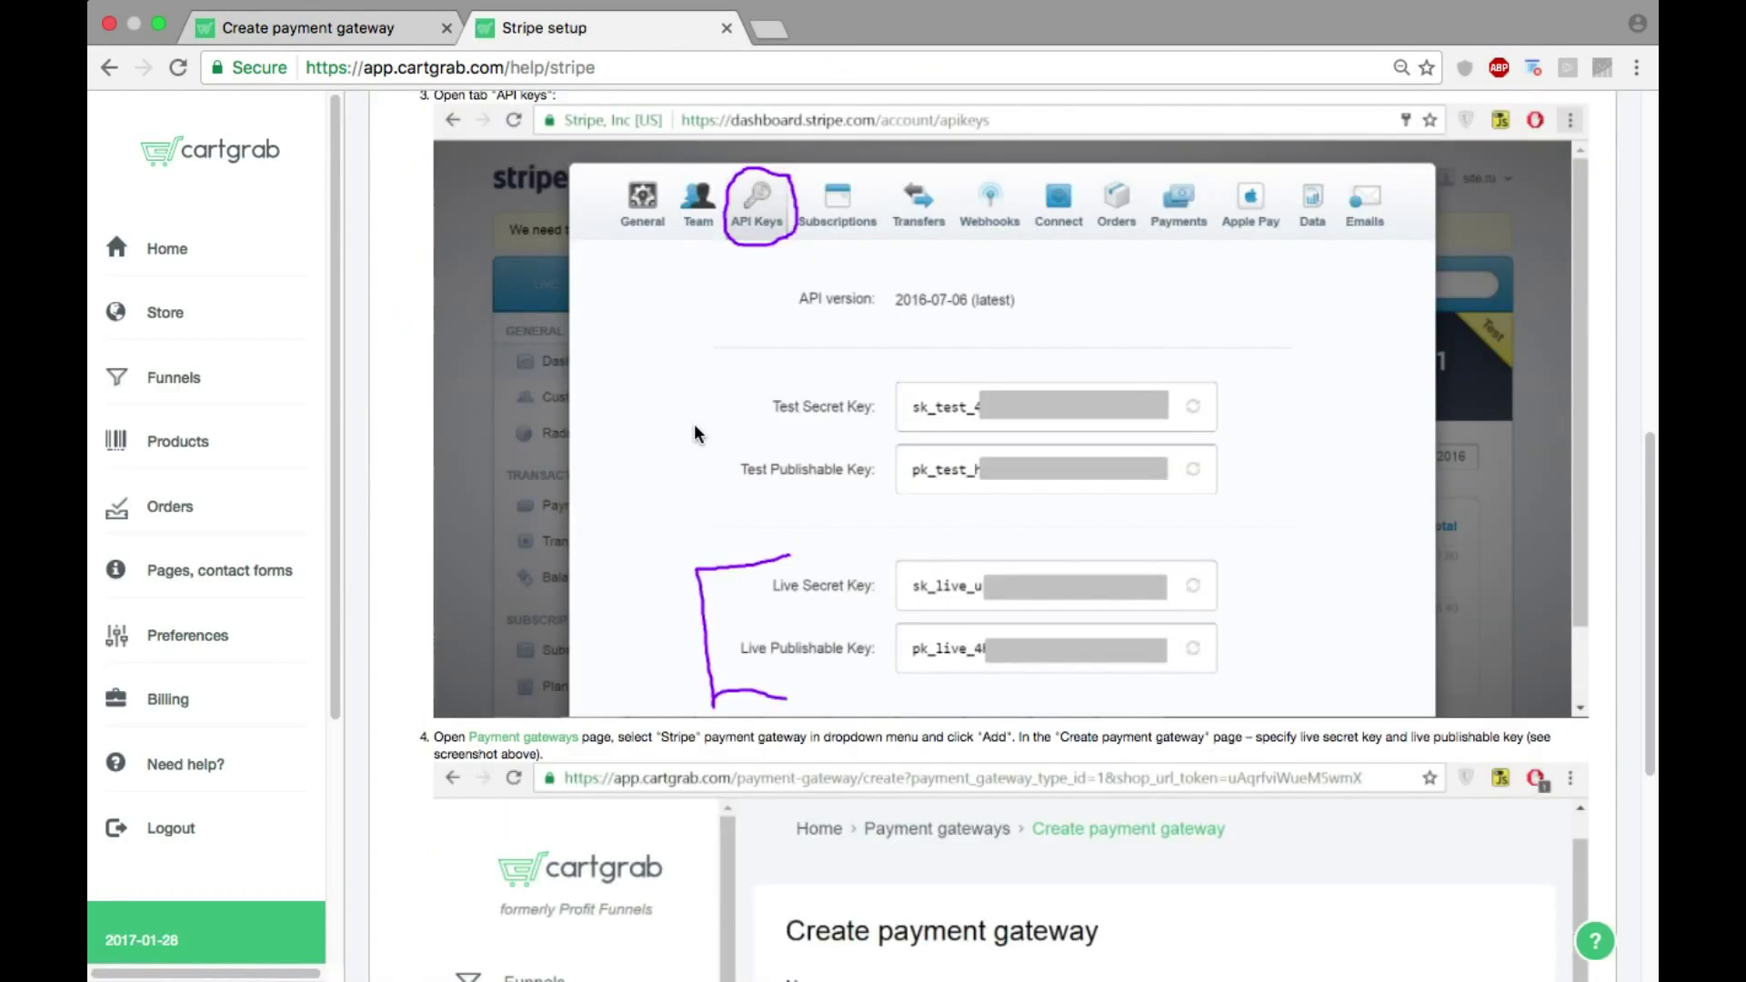
scroll(1633, 466, up, 2)
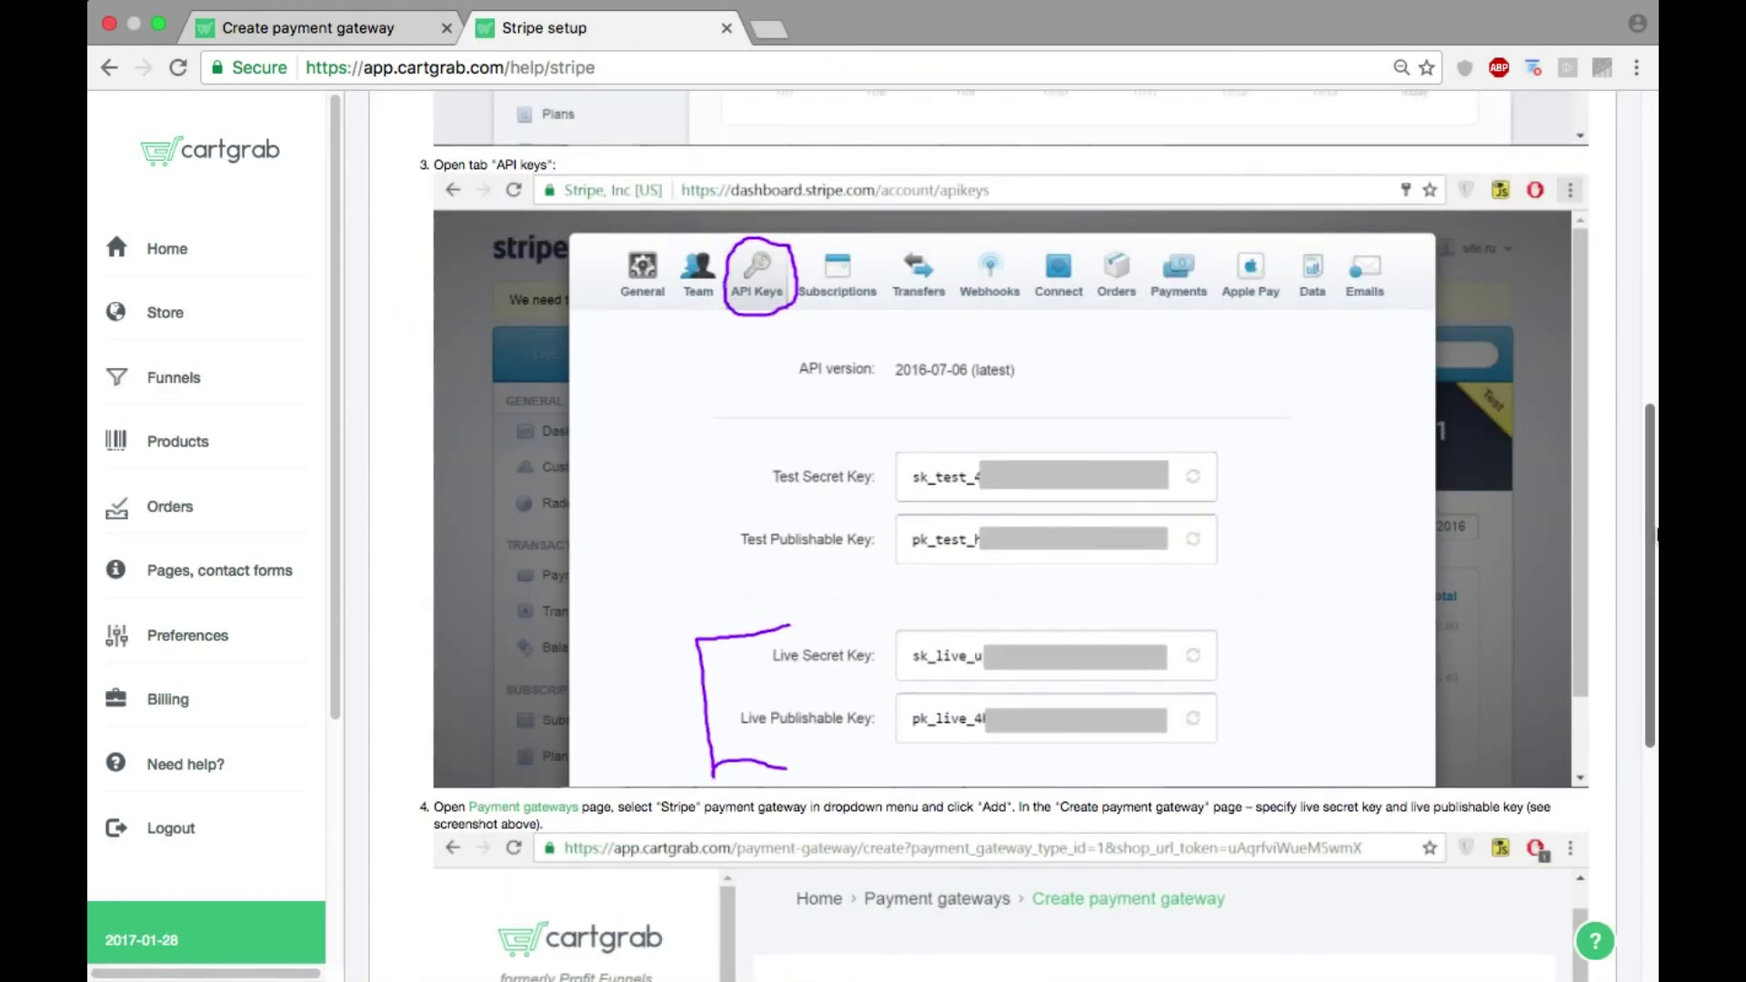
scroll(1653, 275, up, 10)
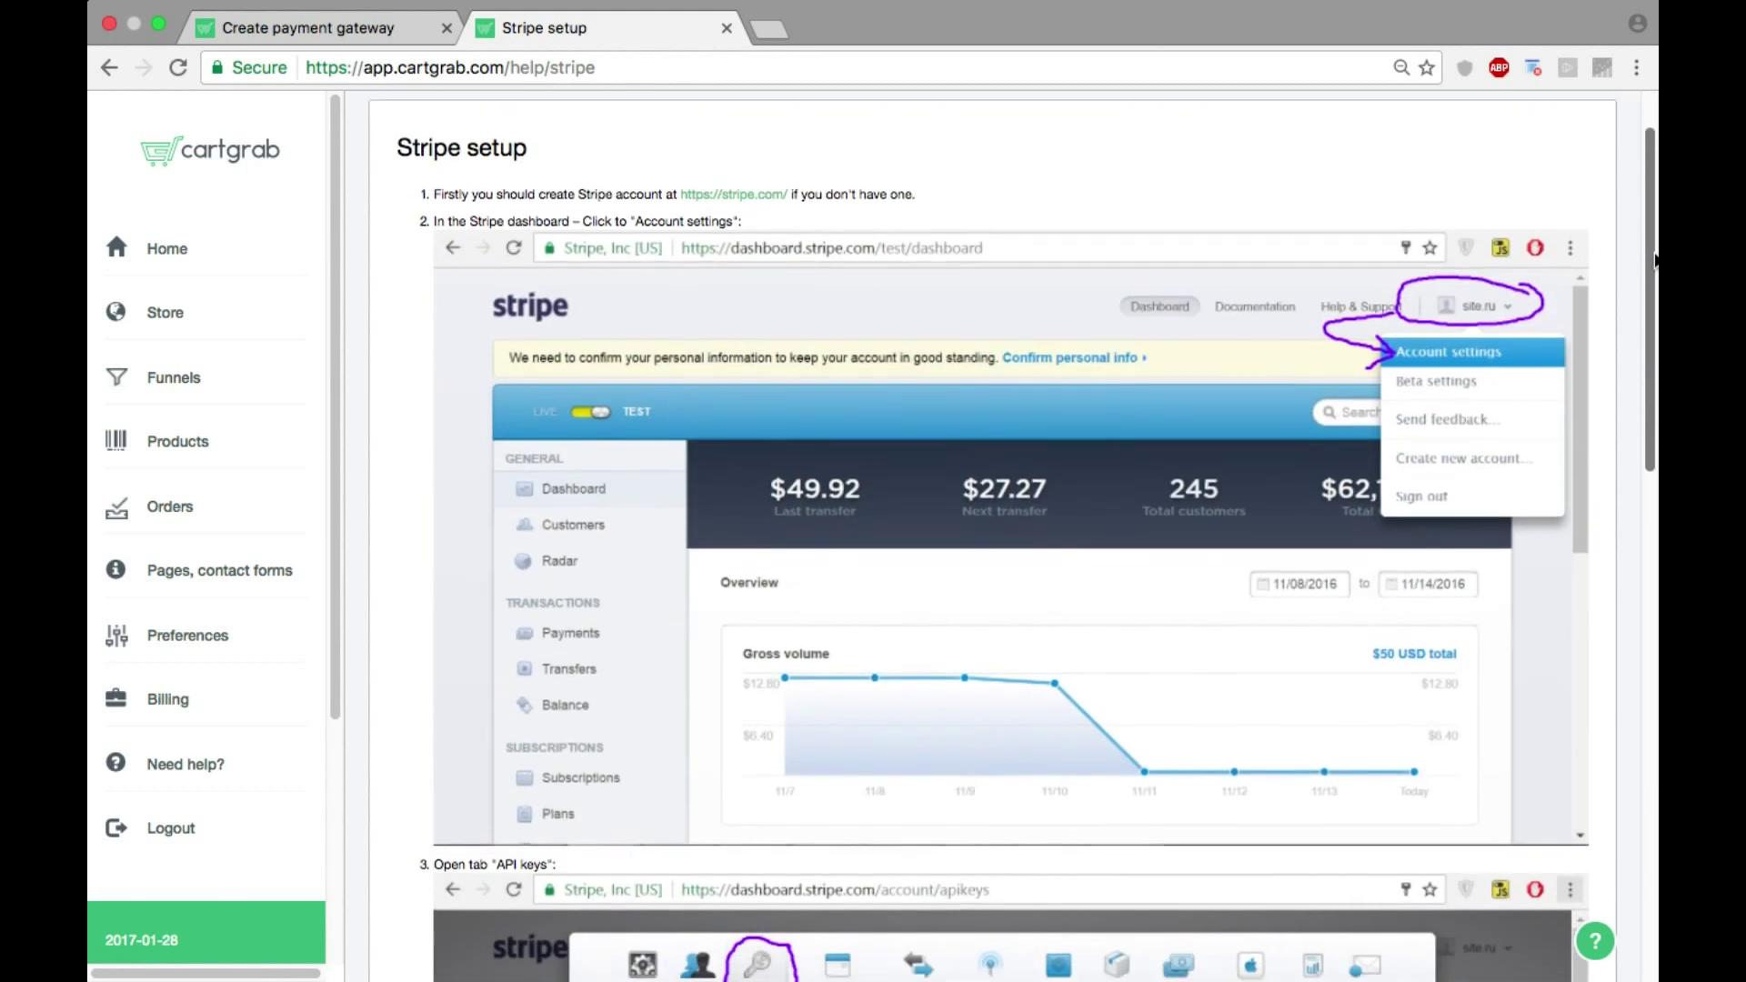
scroll(1654, 275, down, 1)
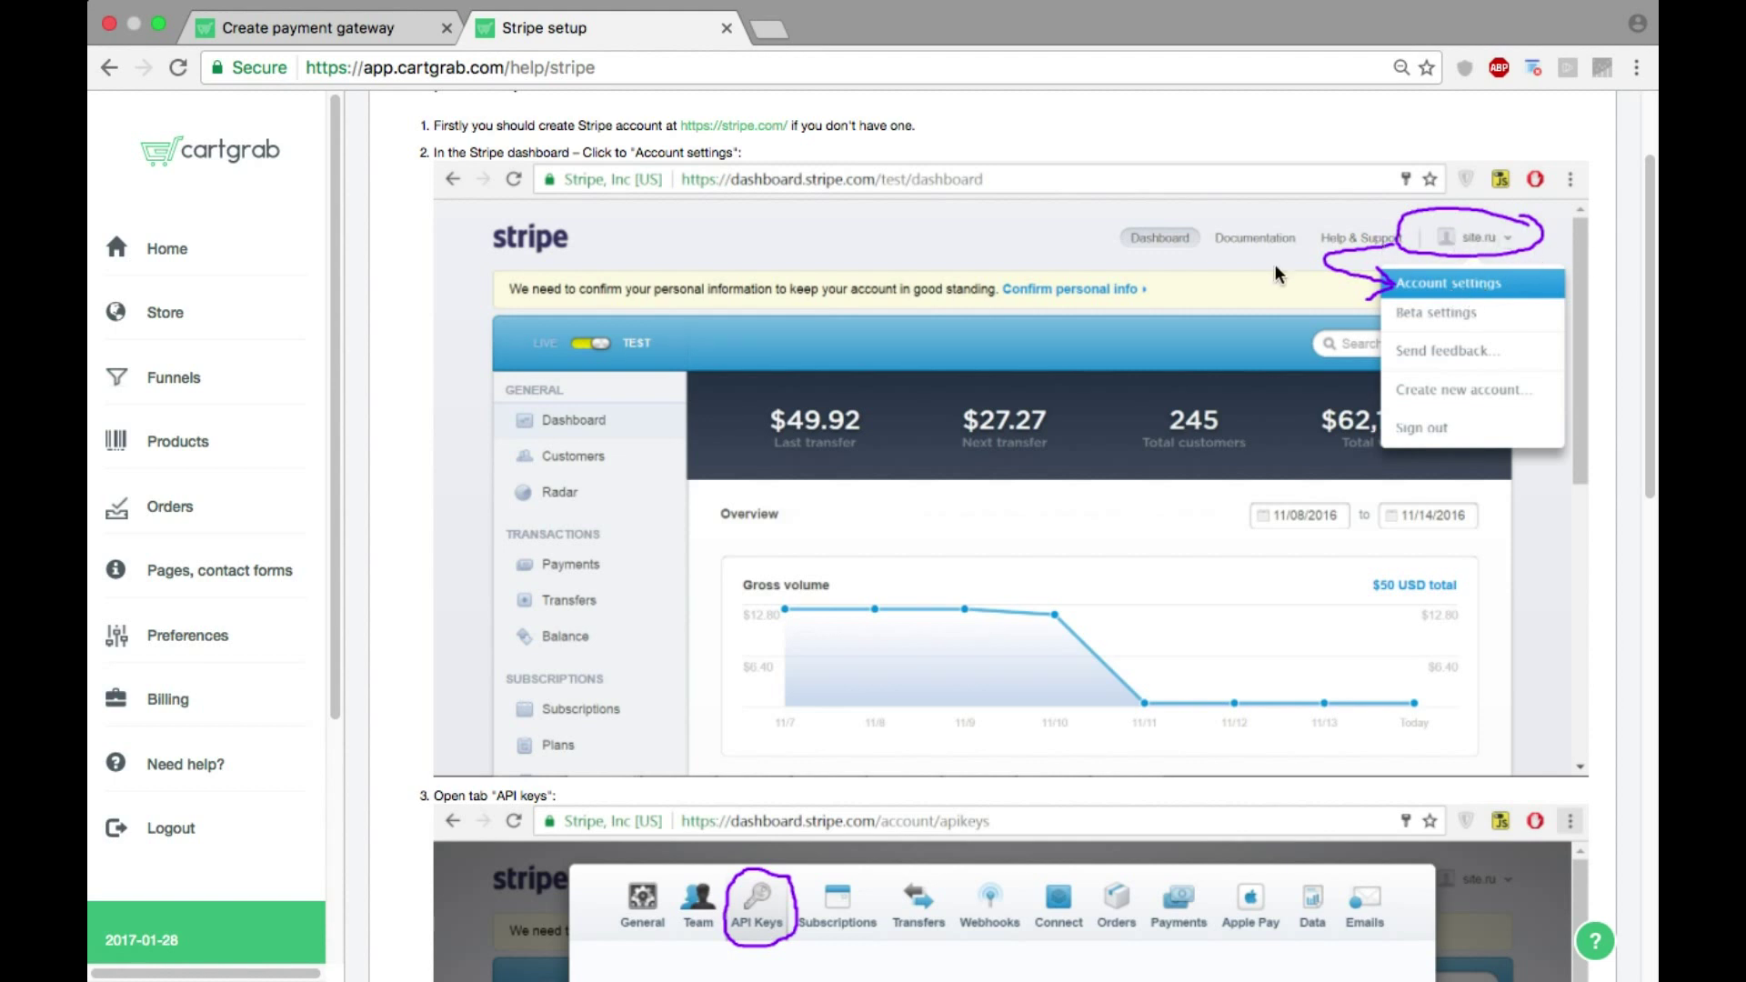
scroll(1446, 275, down, 15)
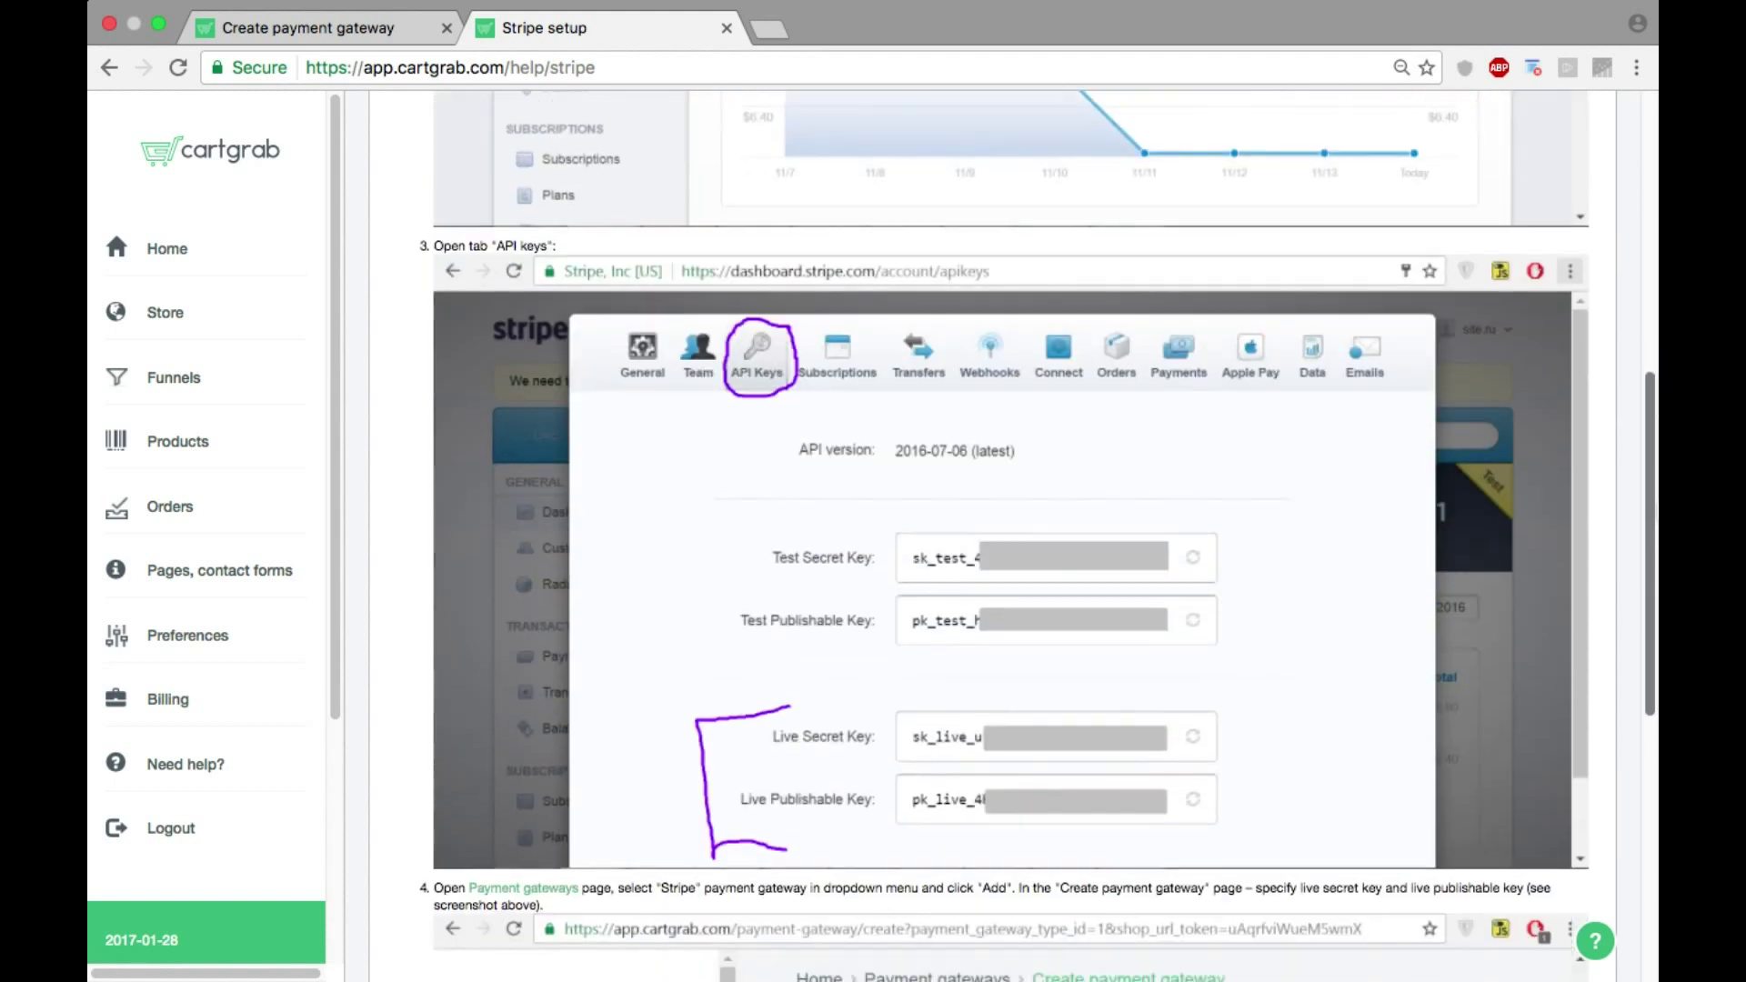
scroll(737, 391, up, 19)
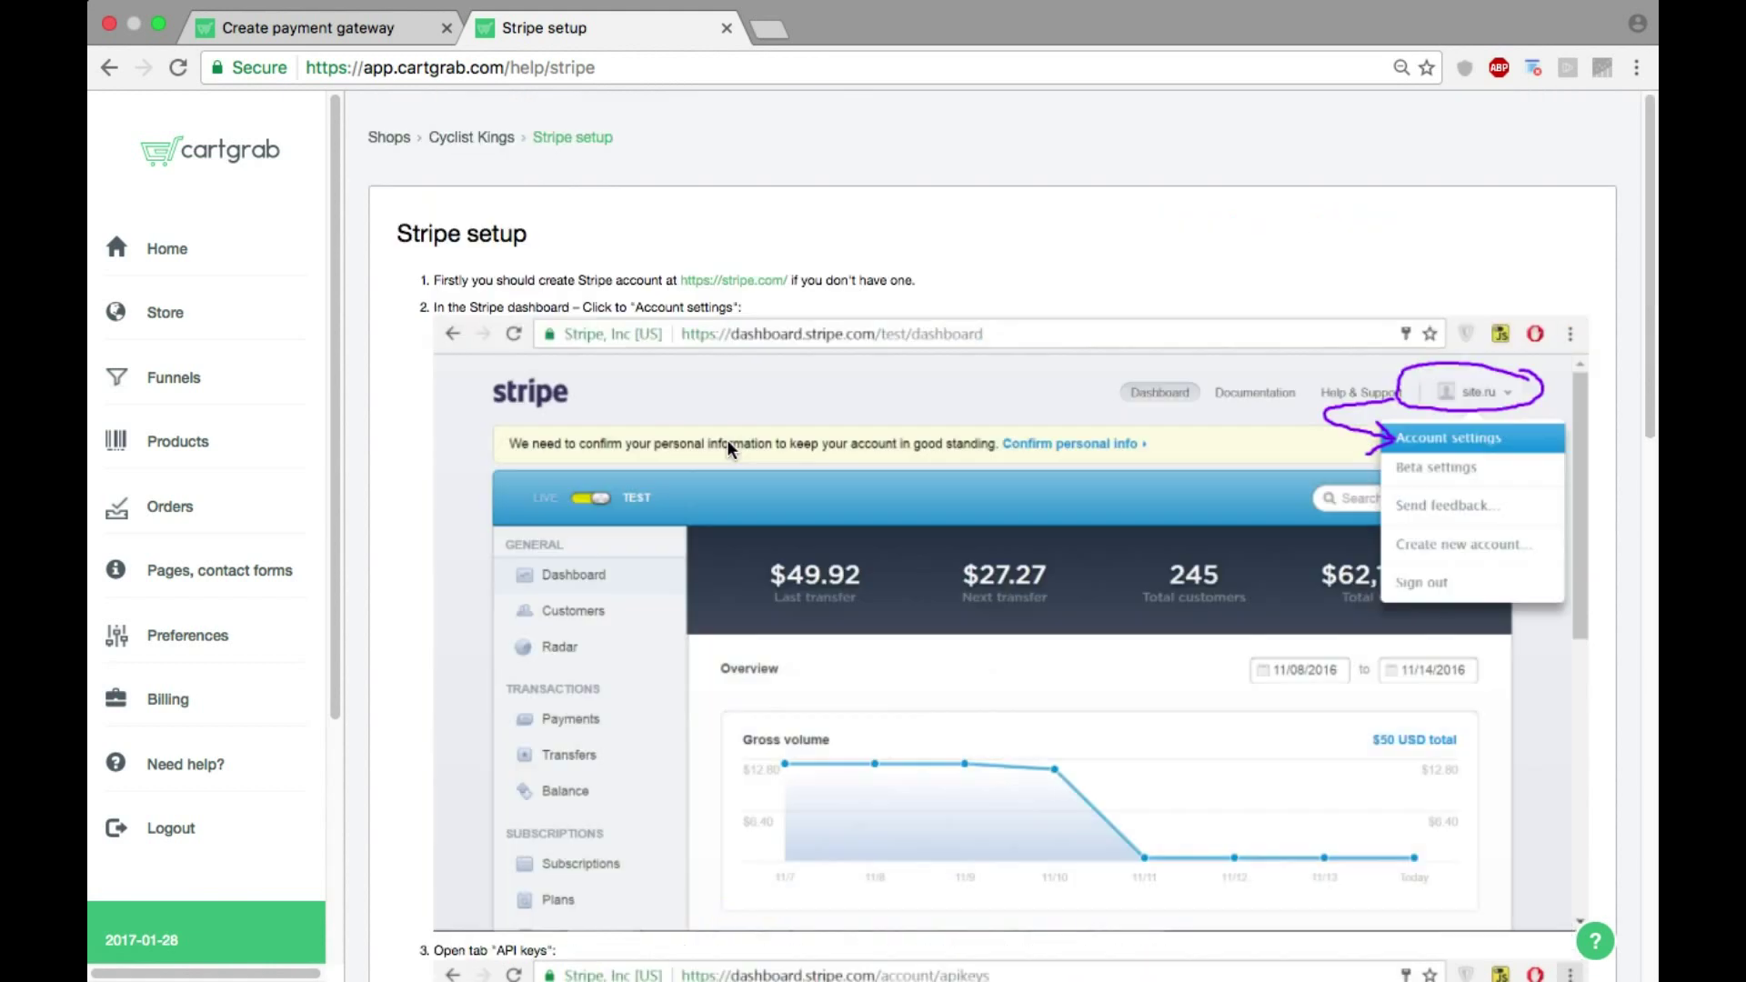
scroll(1448, 443, down, 20)
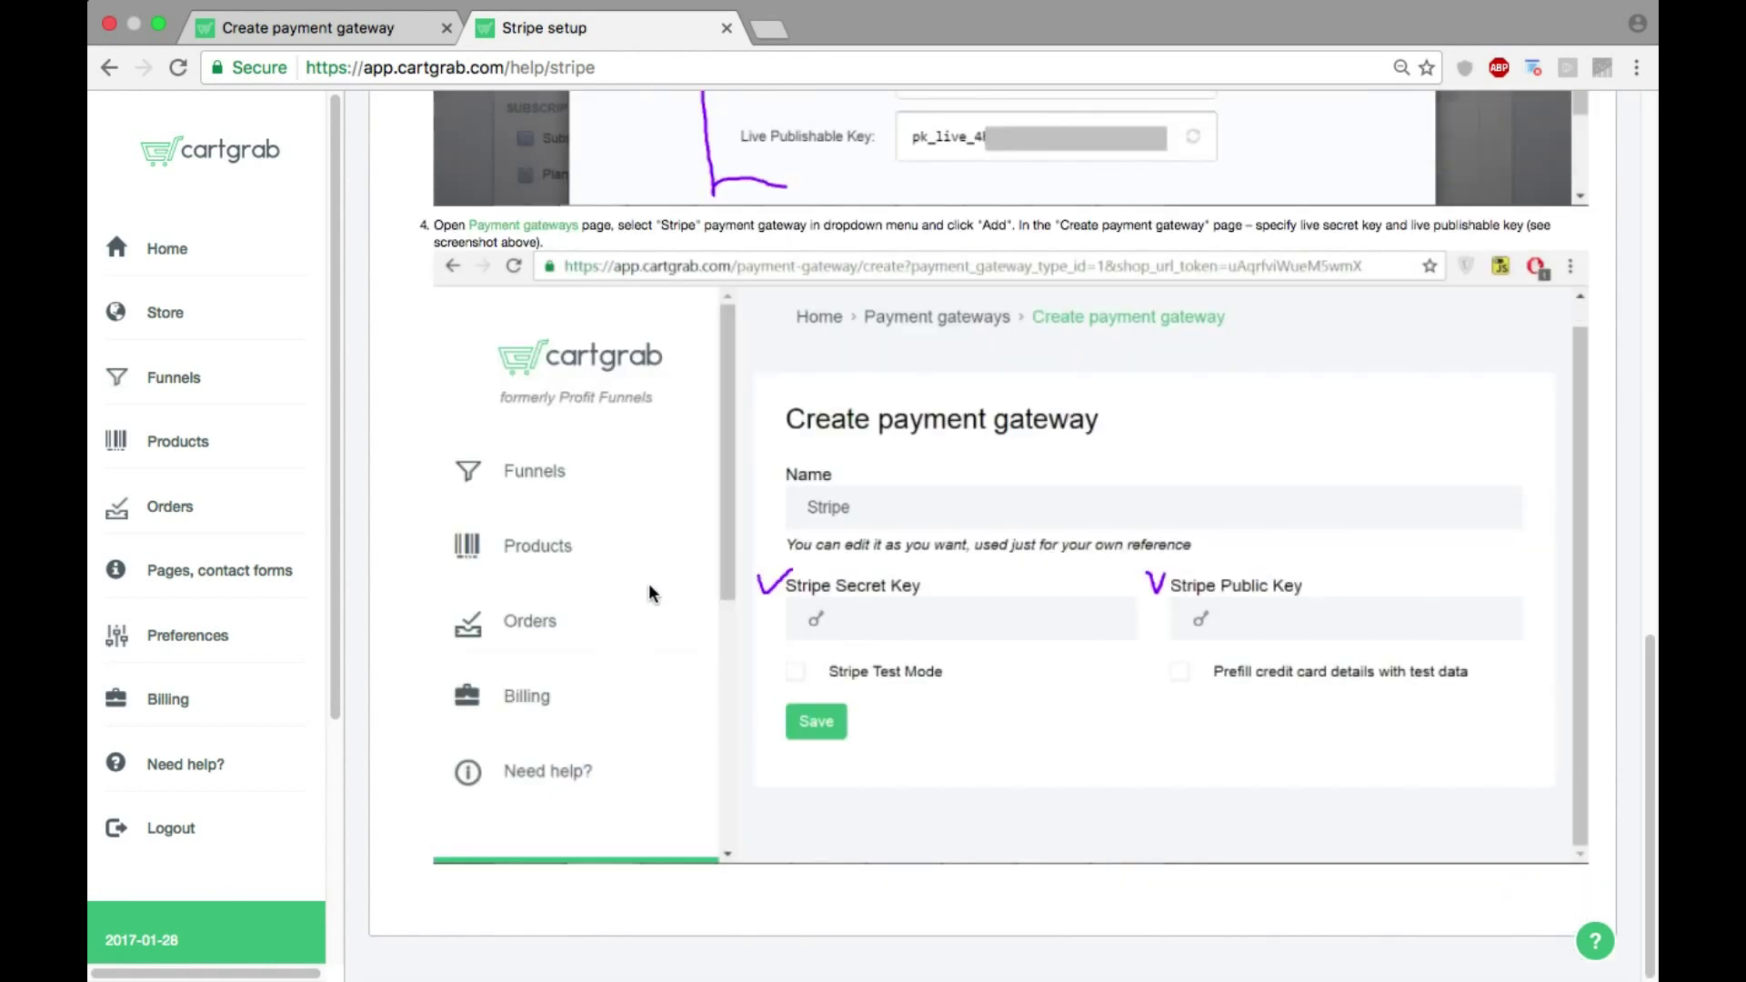
scroll(647, 582, up, 20)
scroll(838, 597, down, 20)
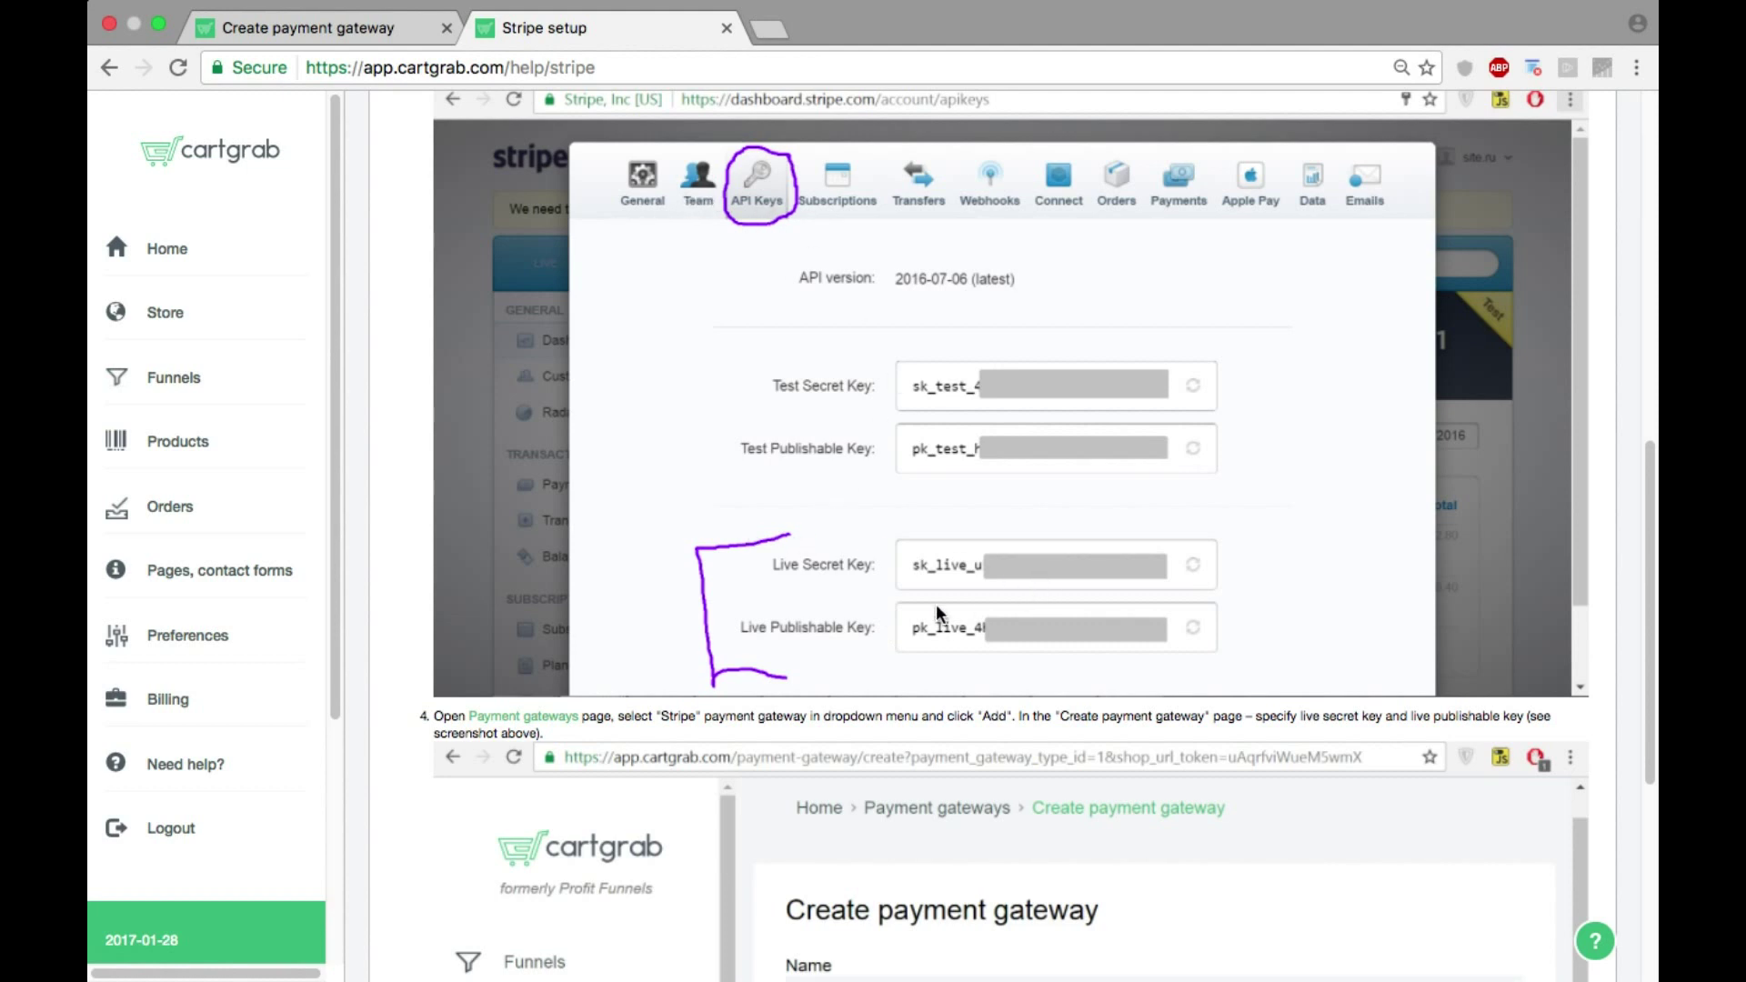
Step: Compare the secret and public key fields on the new gateway form with the last step of the Stripe setup guide
click(349, 29)
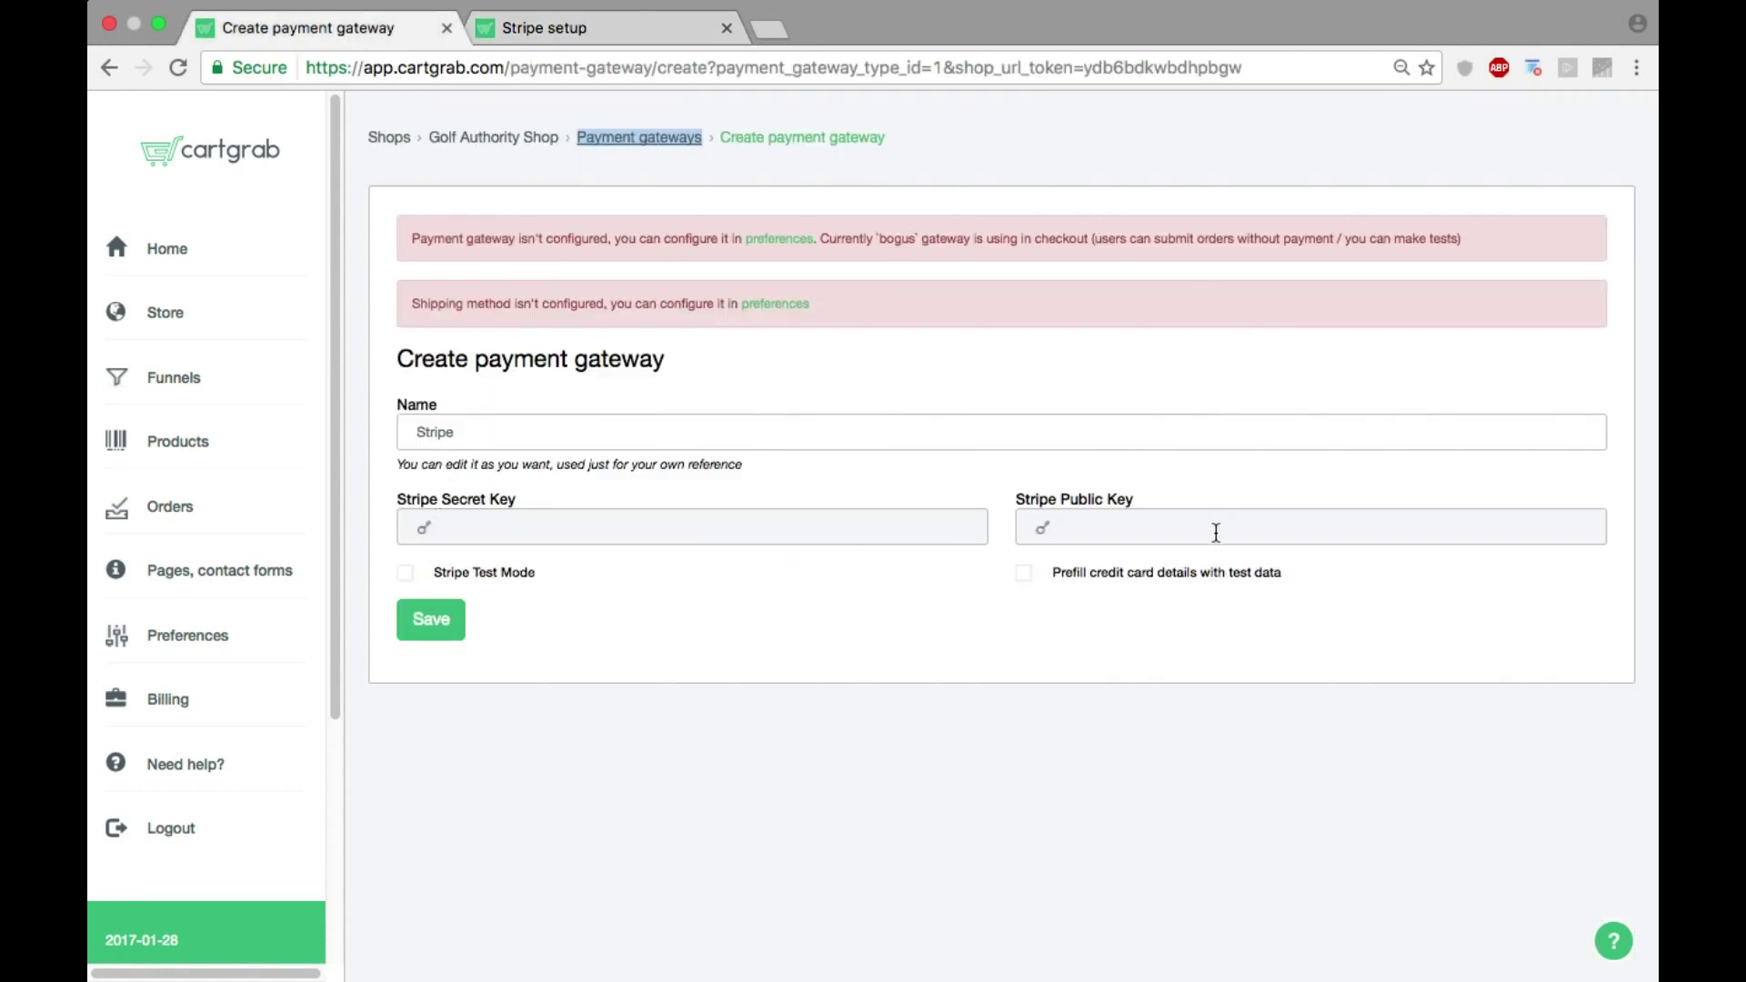
click(684, 72)
click(673, 37)
scroll(1112, 637, down, 5)
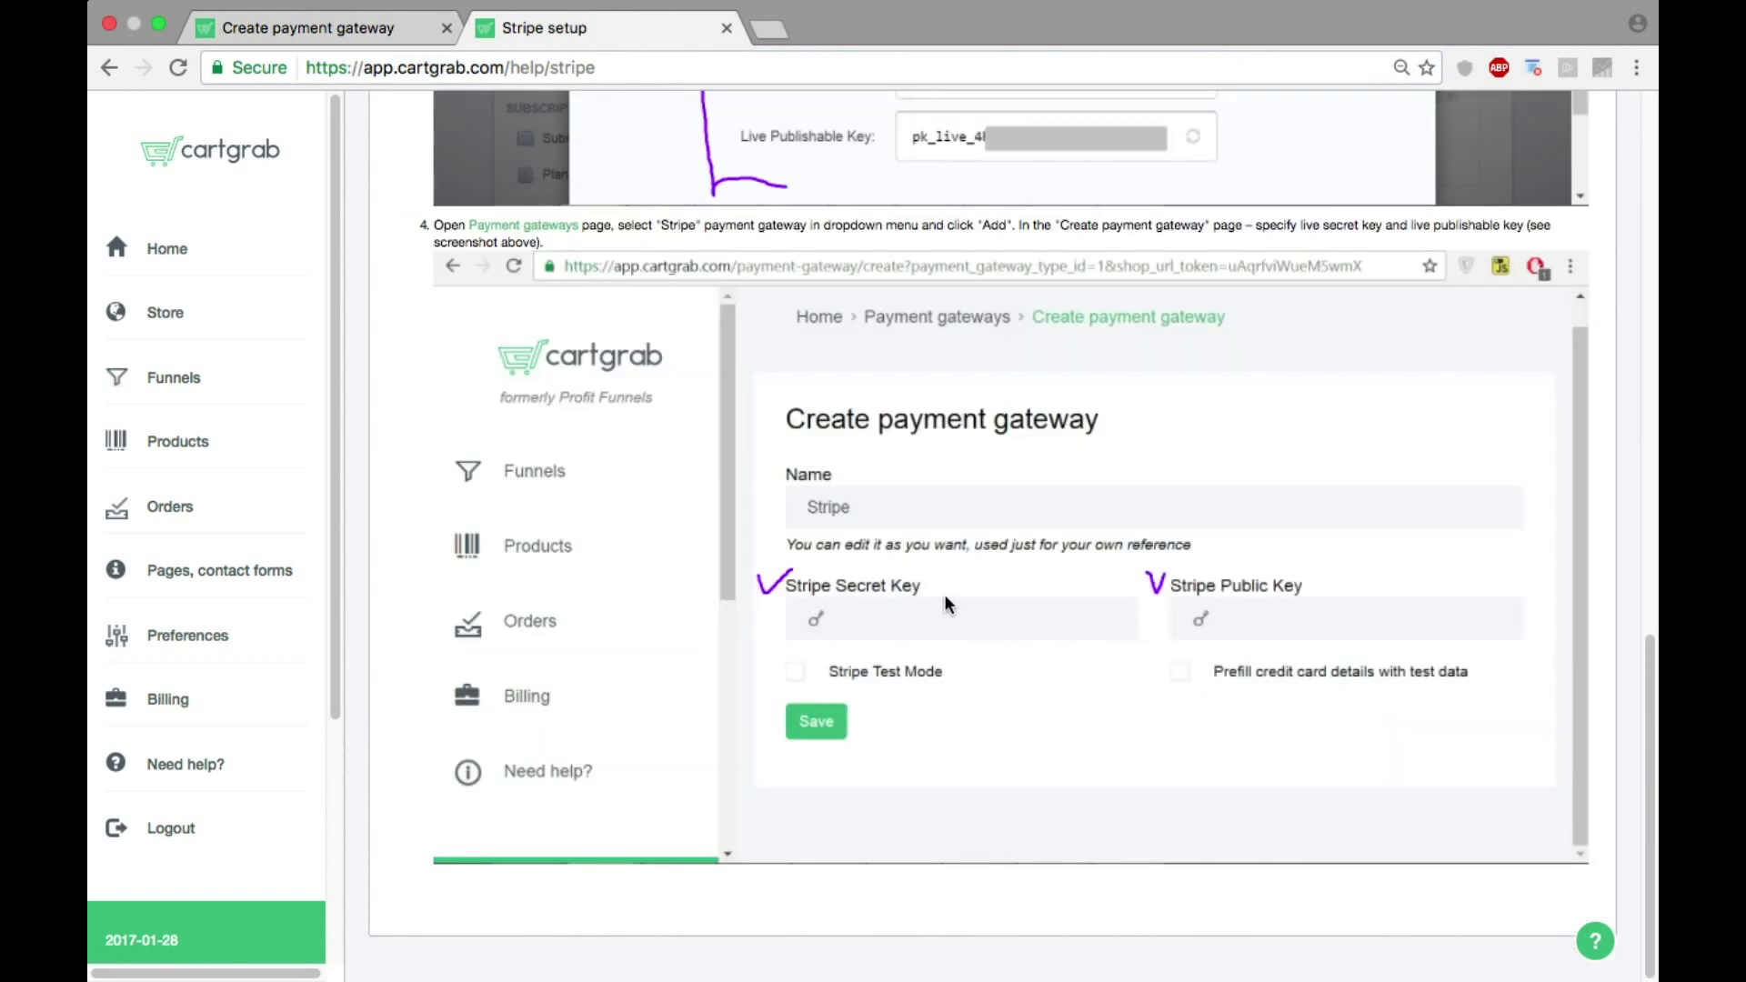
click(399, 24)
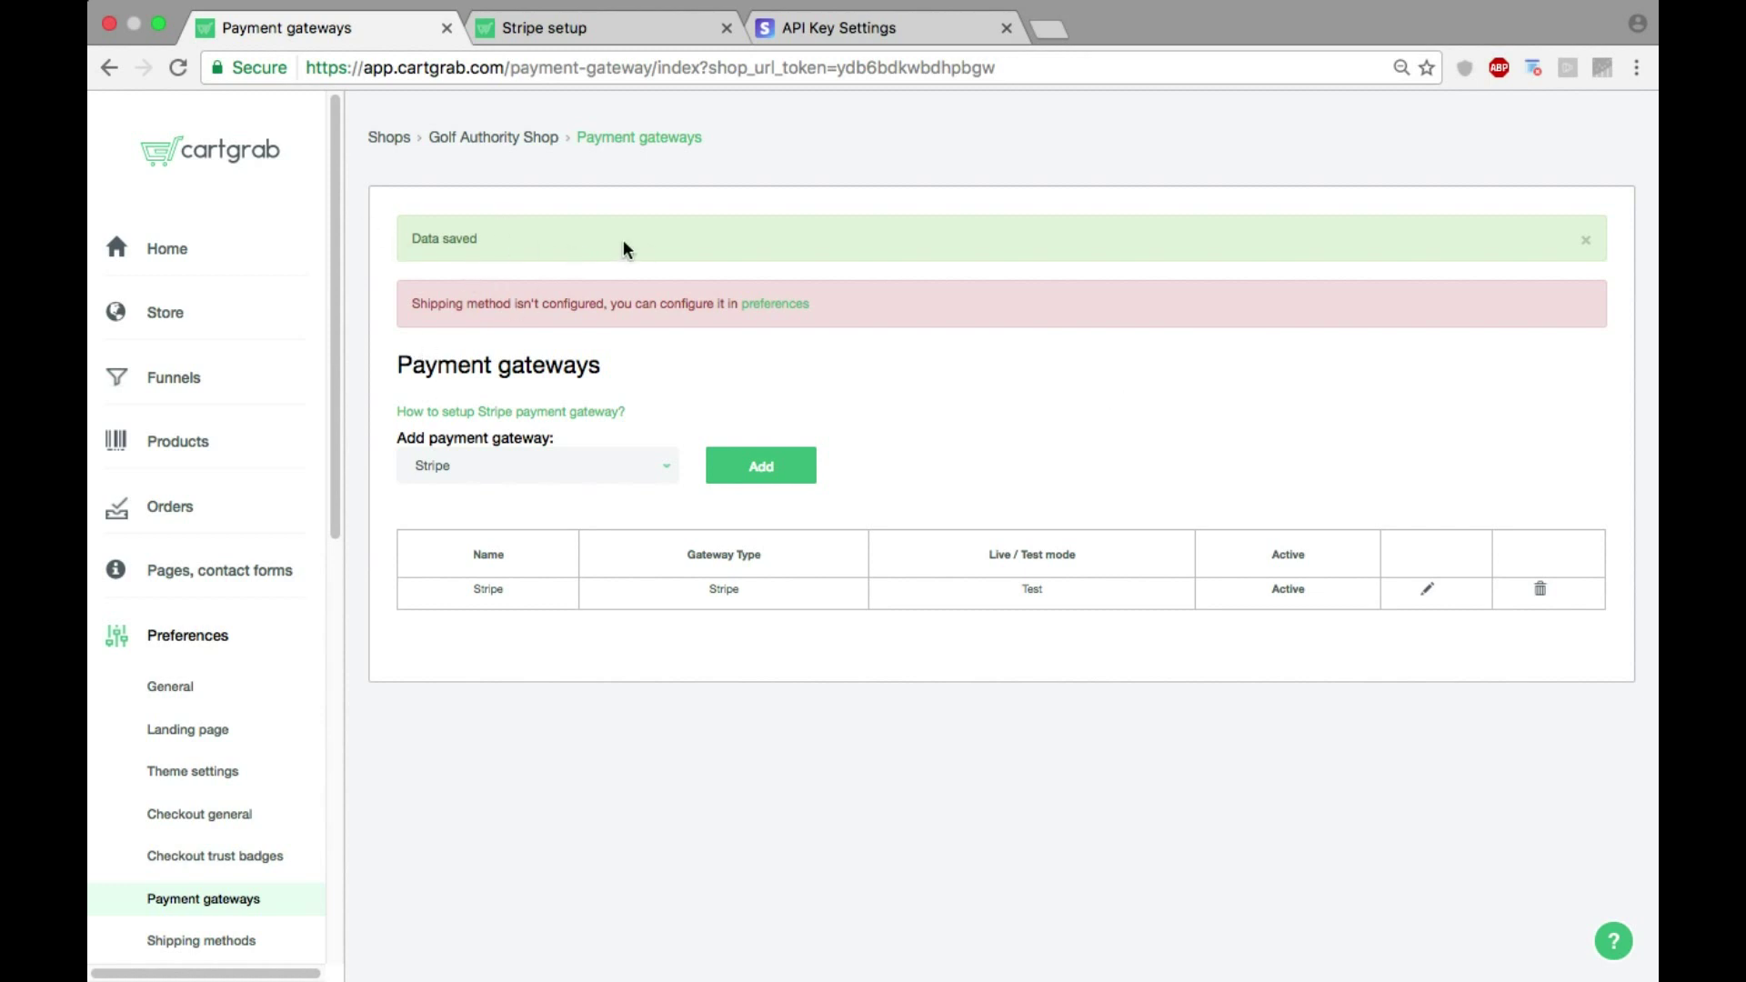
Step: Dismiss the saved-data notice and start adding a Weight (linear) shipping method to the shop
click(1586, 241)
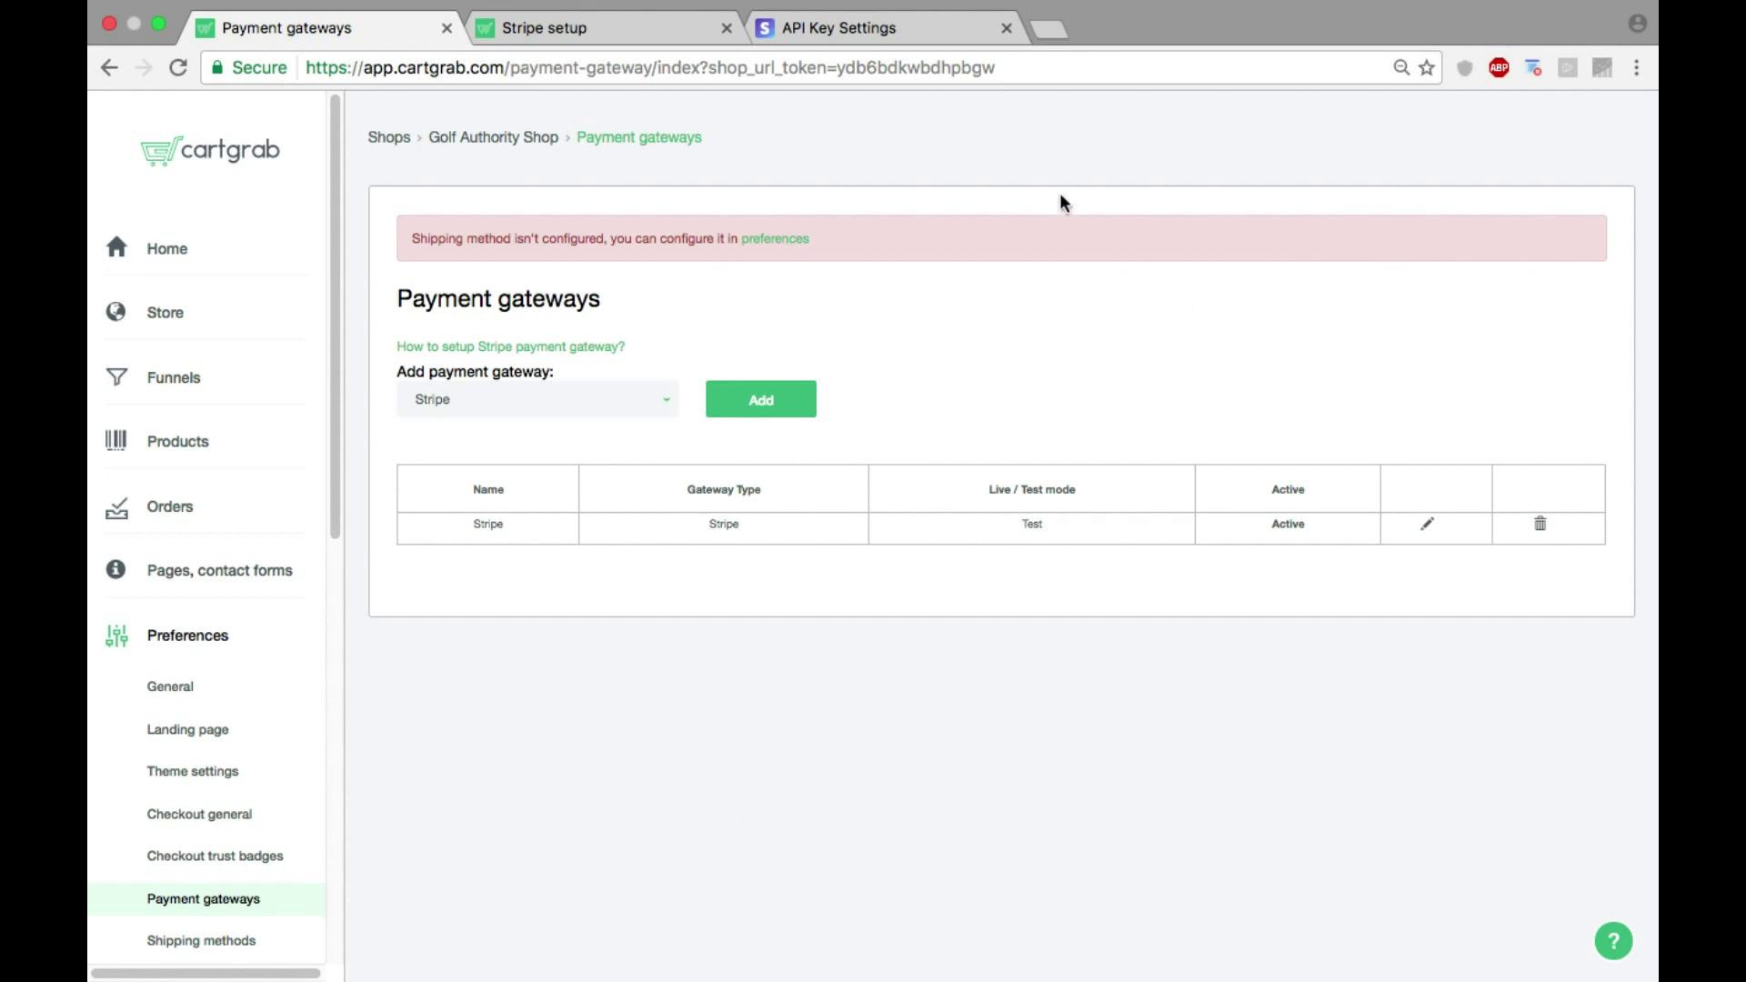
click(764, 238)
click(603, 371)
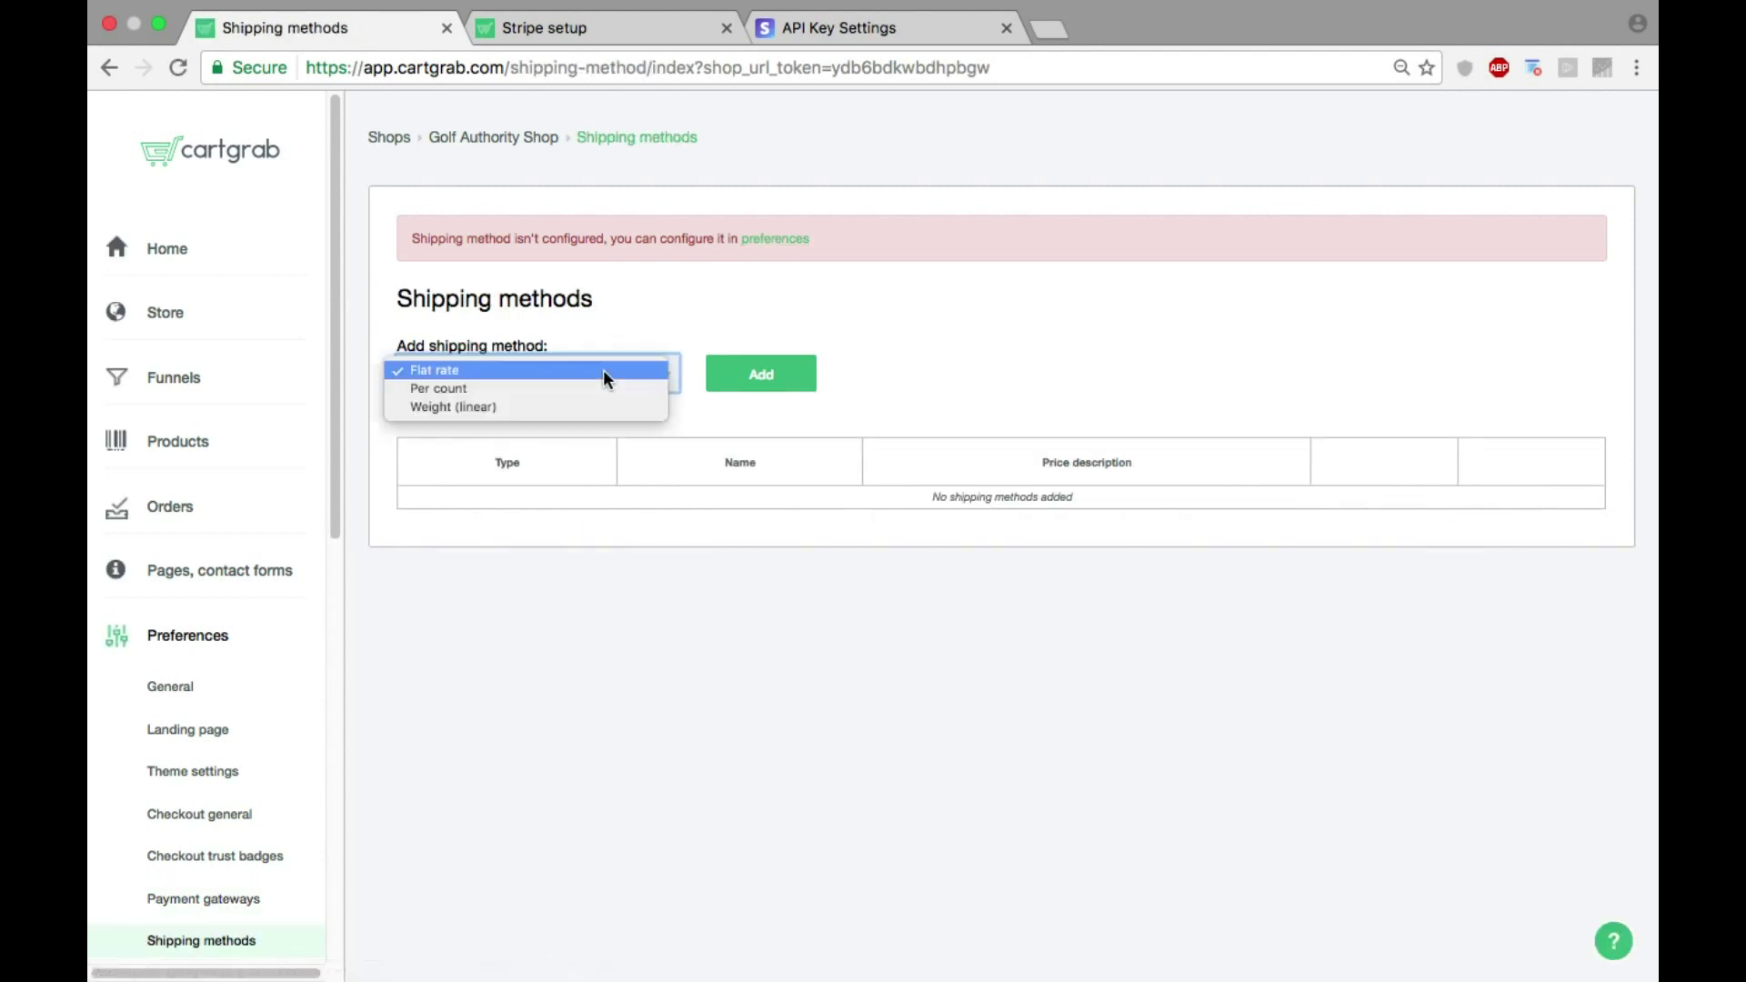
click(484, 406)
click(730, 383)
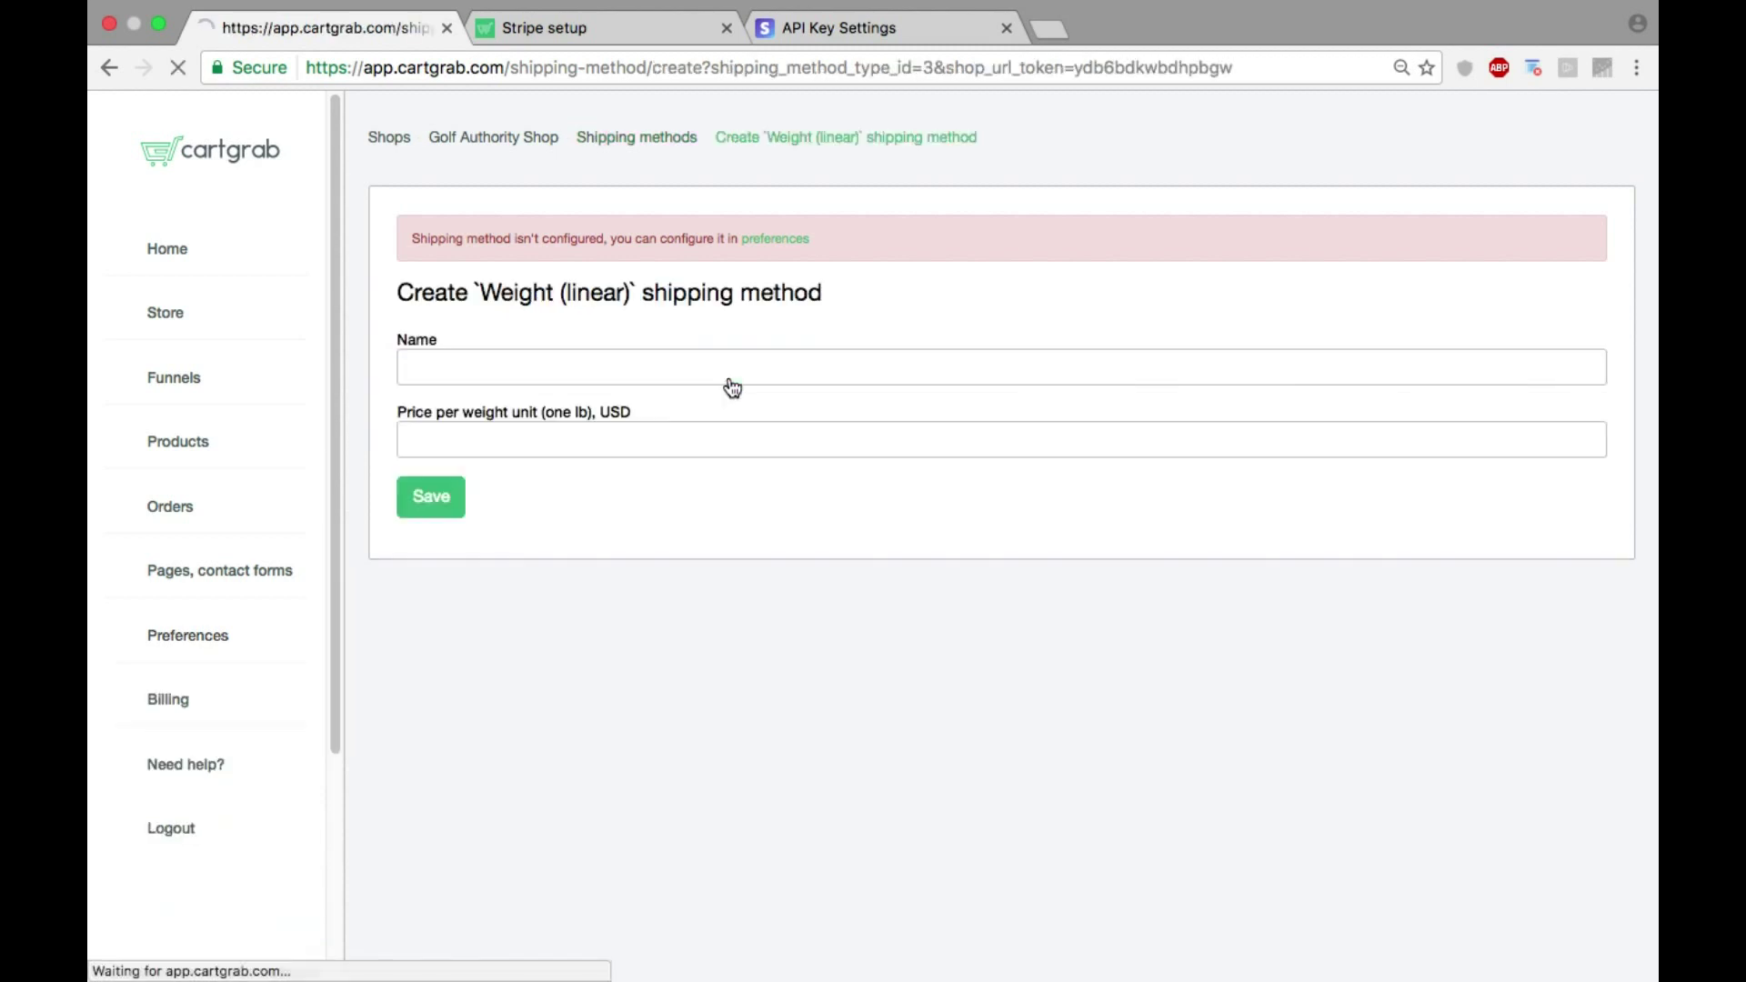
Step: Name the weight-based shipping method "Shipping Setting"
click(679, 362)
text(S)
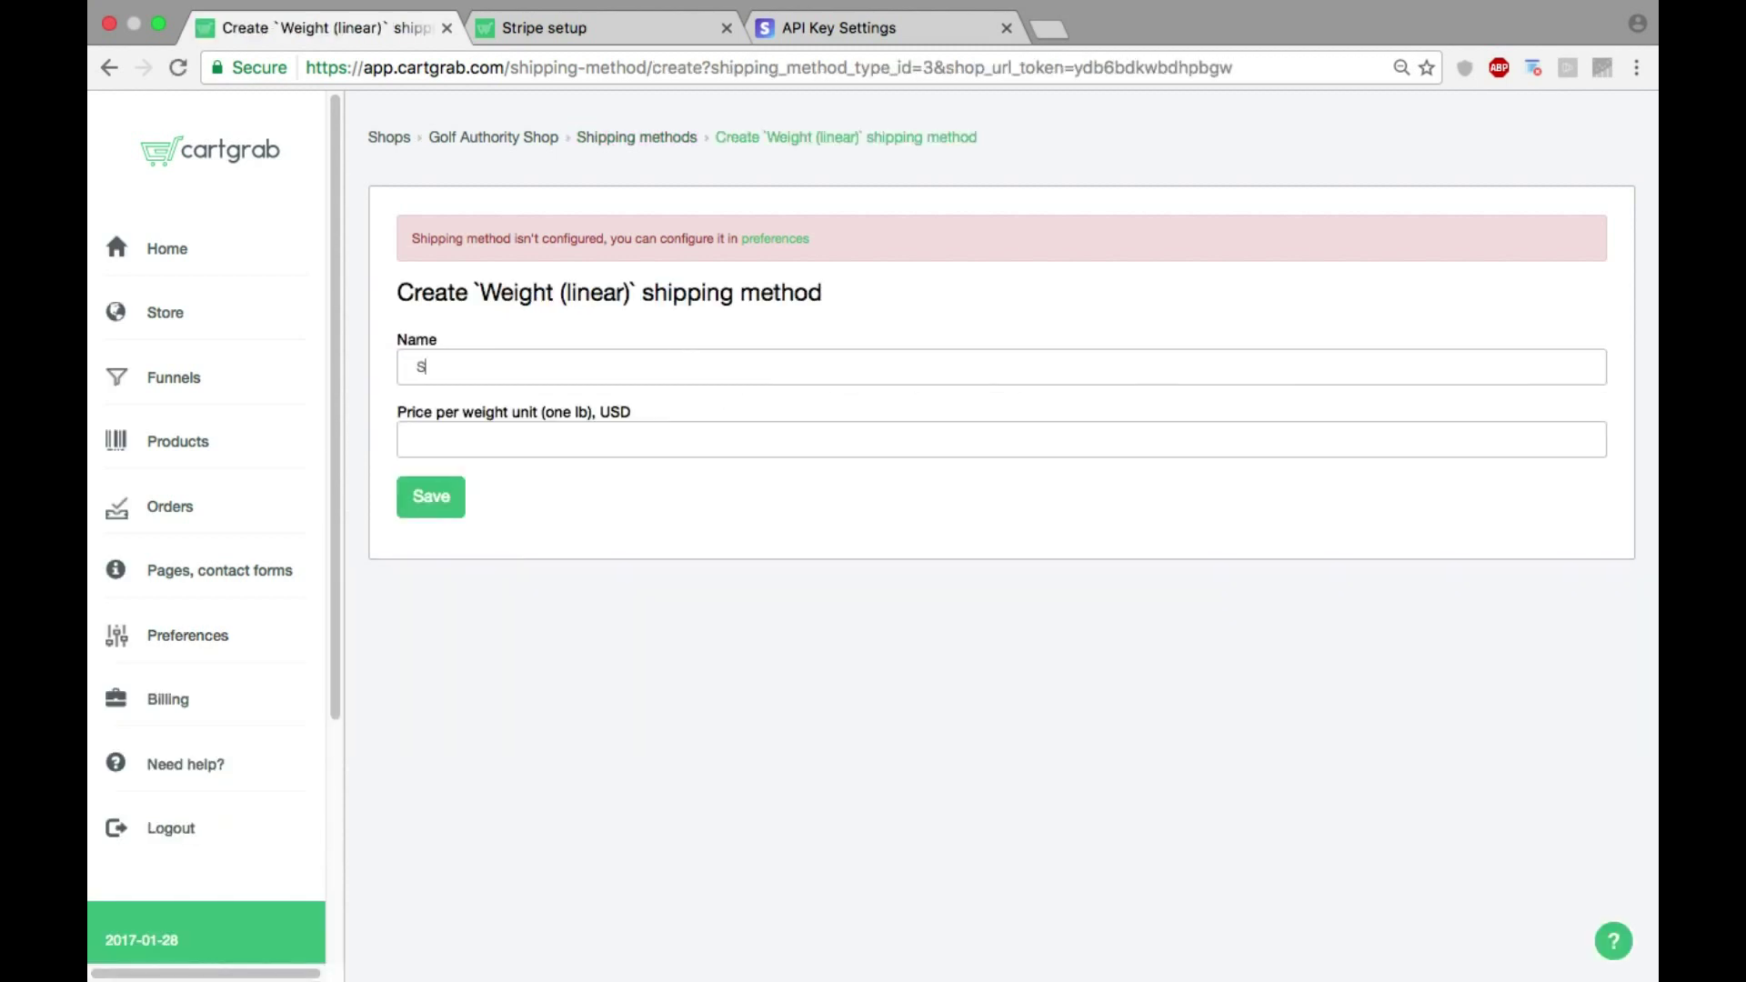
text(Hipping)
key(BackSpace)
key(BackSpace)
key(BackSpace)
key(BackSpace)
key(BackSpace)
key(BackSpace)
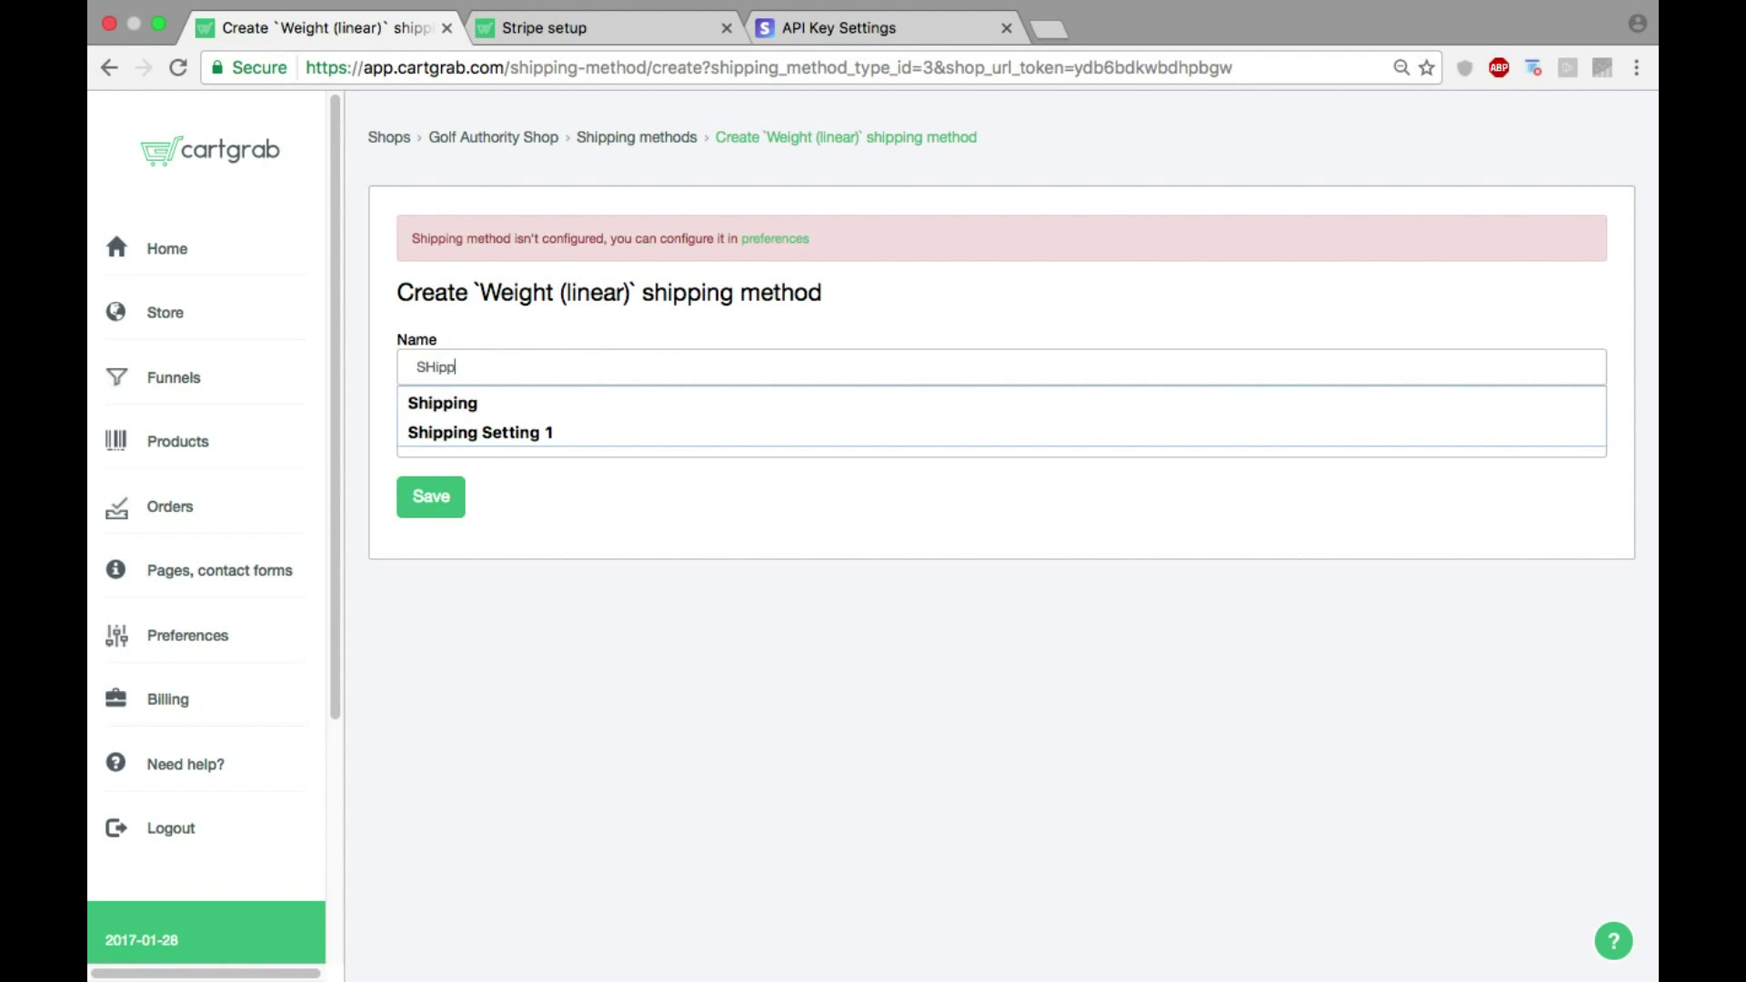
key(BackSpace)
text(hipping Setting)
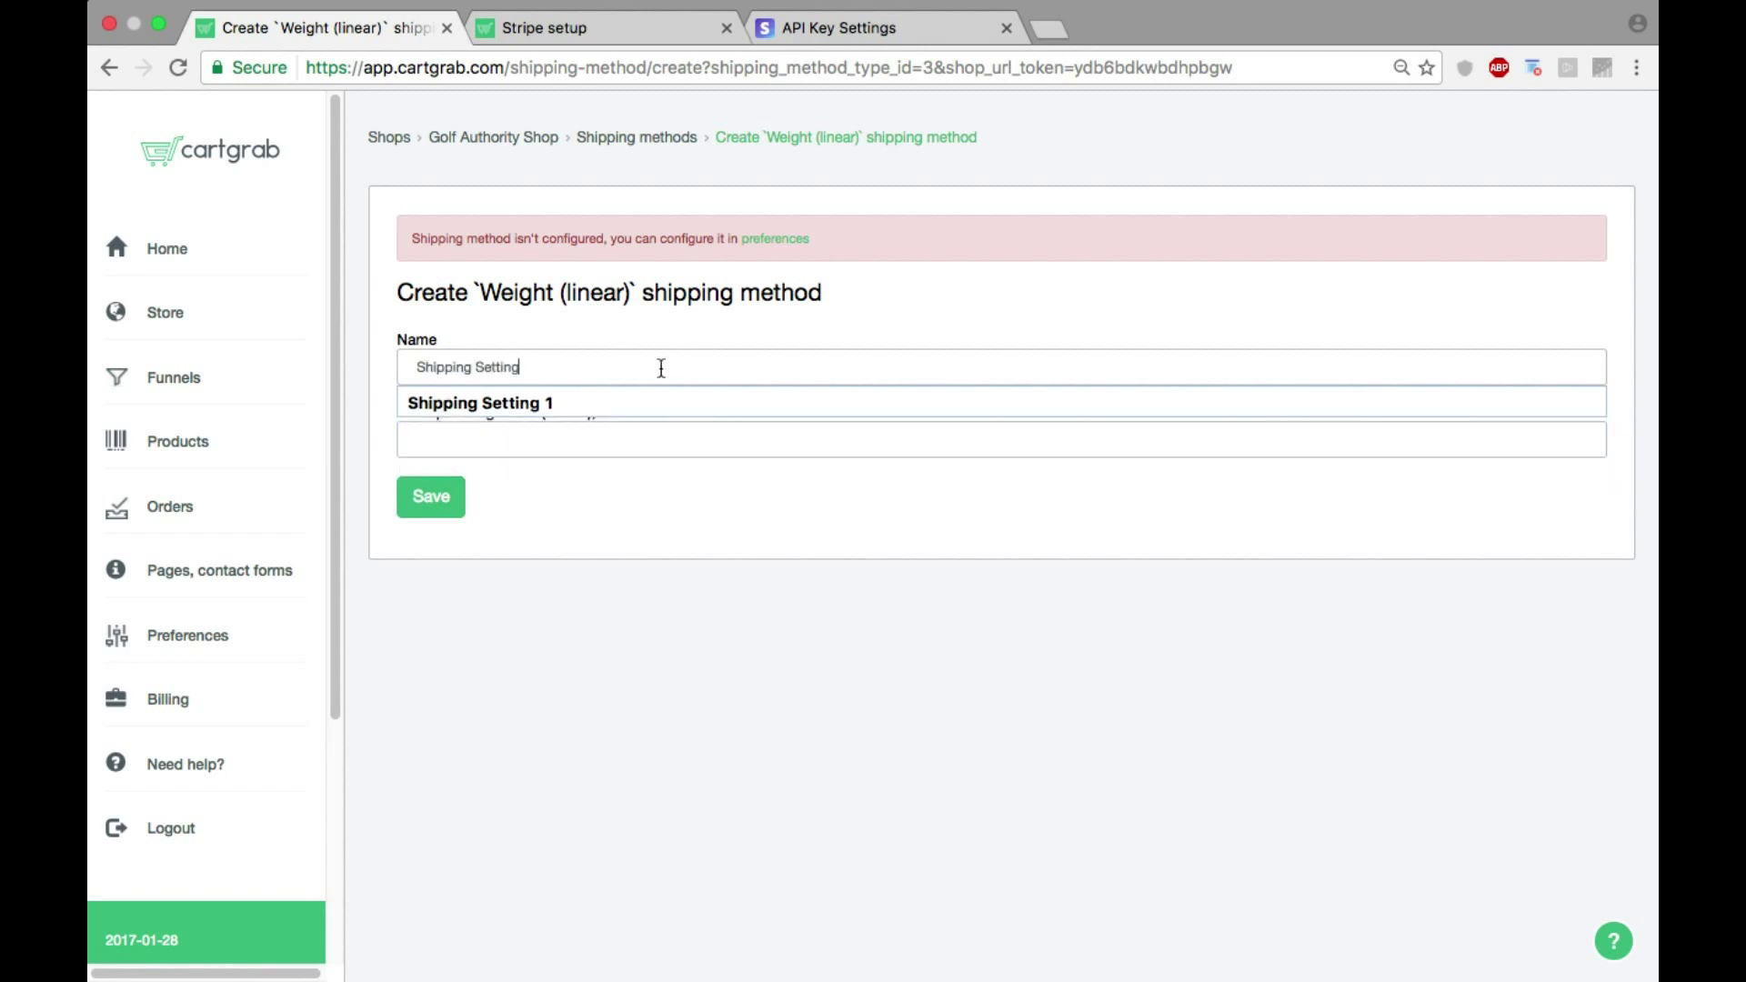
key(Escape)
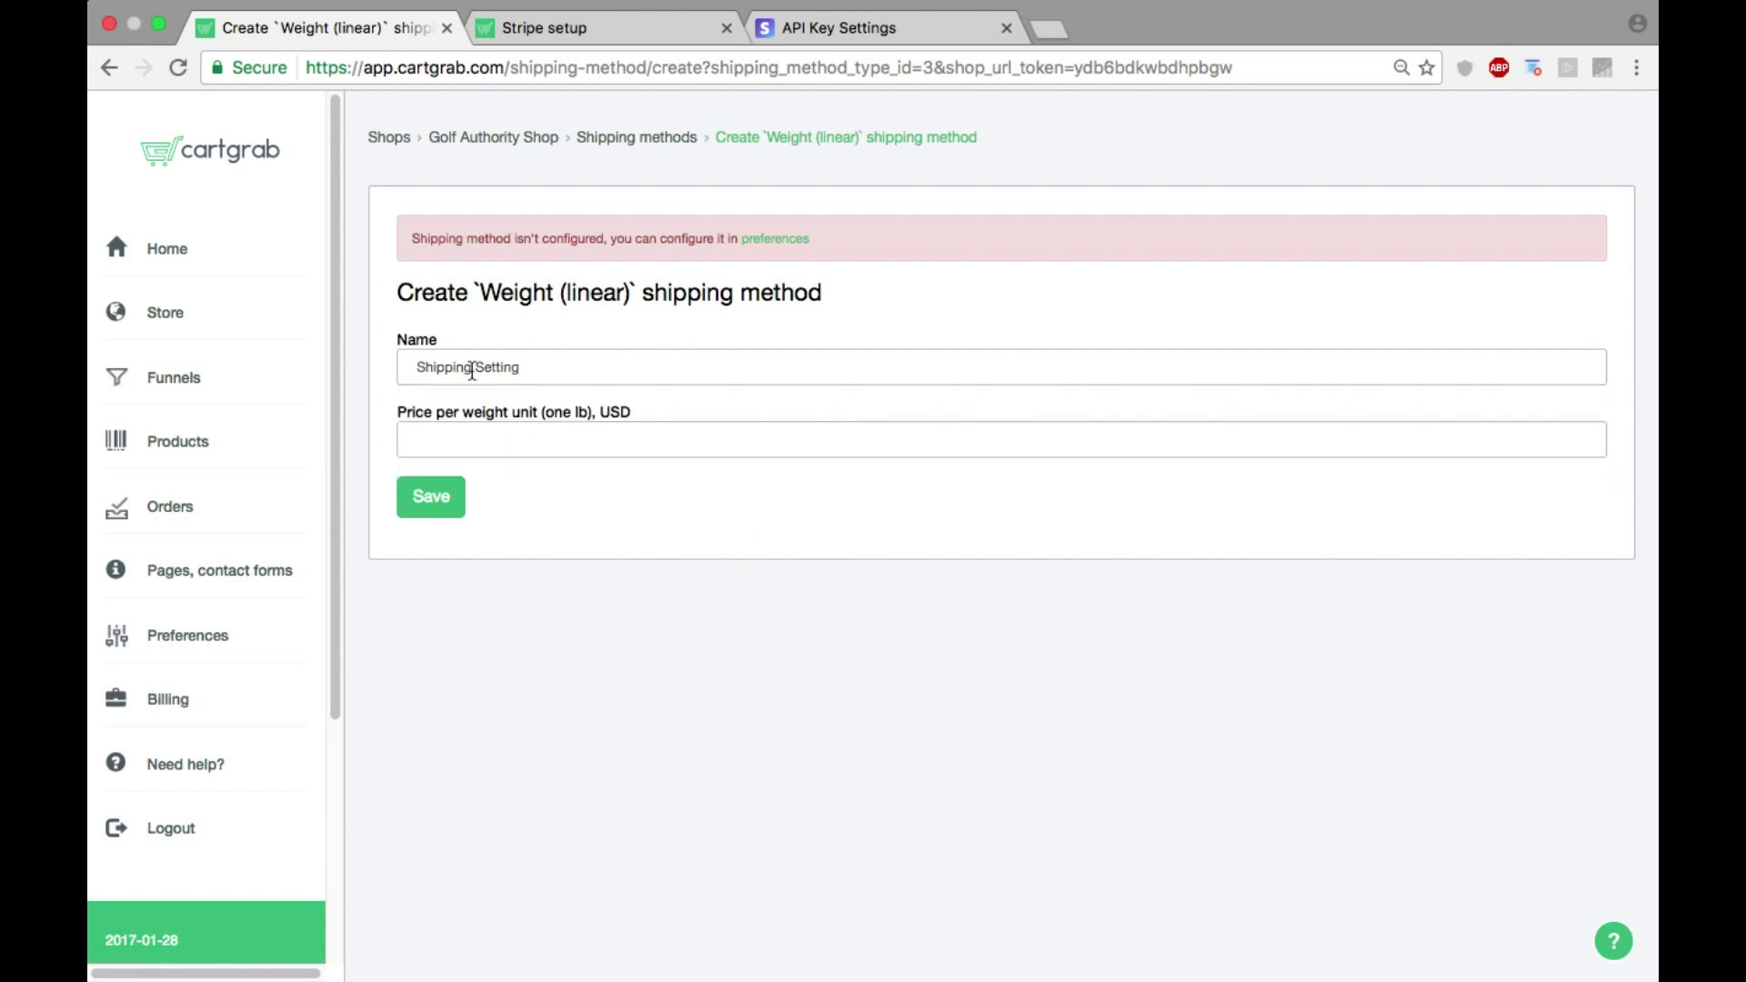
Step: Set the shipping price to 9.95 USD per pound, save the method and dismiss the notice
click(491, 446)
text(5)
key(BackSpace)
text(9.95)
click(440, 497)
click(411, 495)
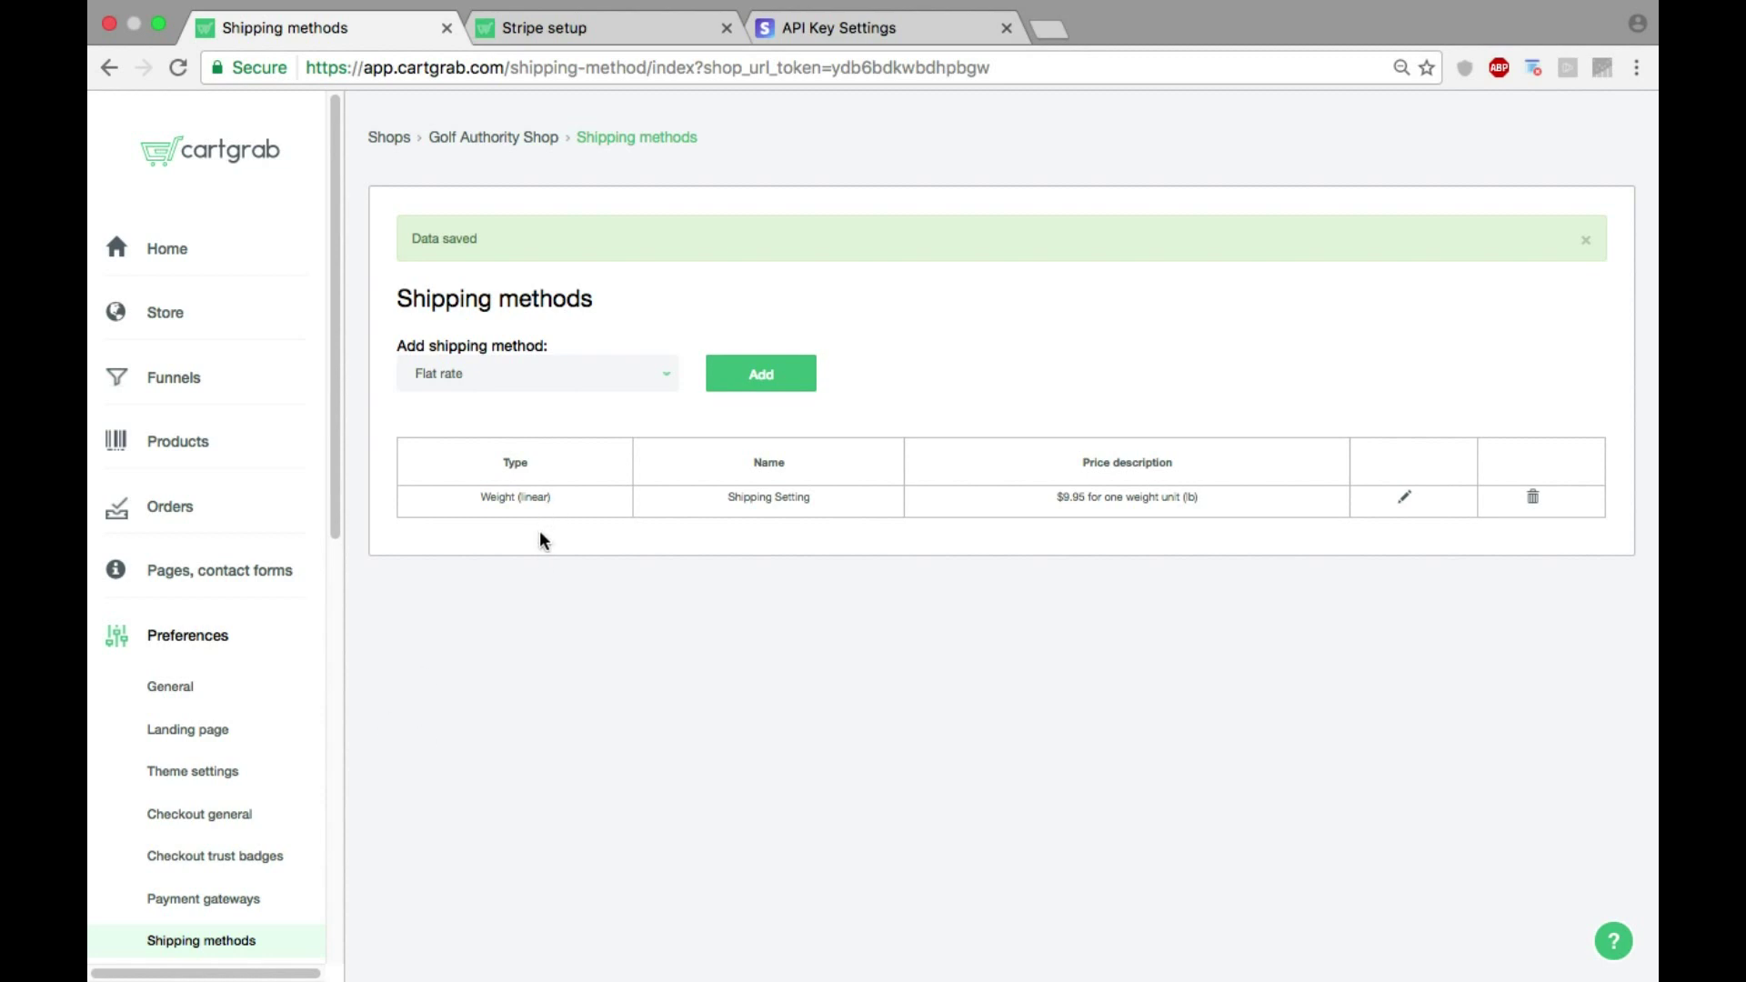
click(1585, 242)
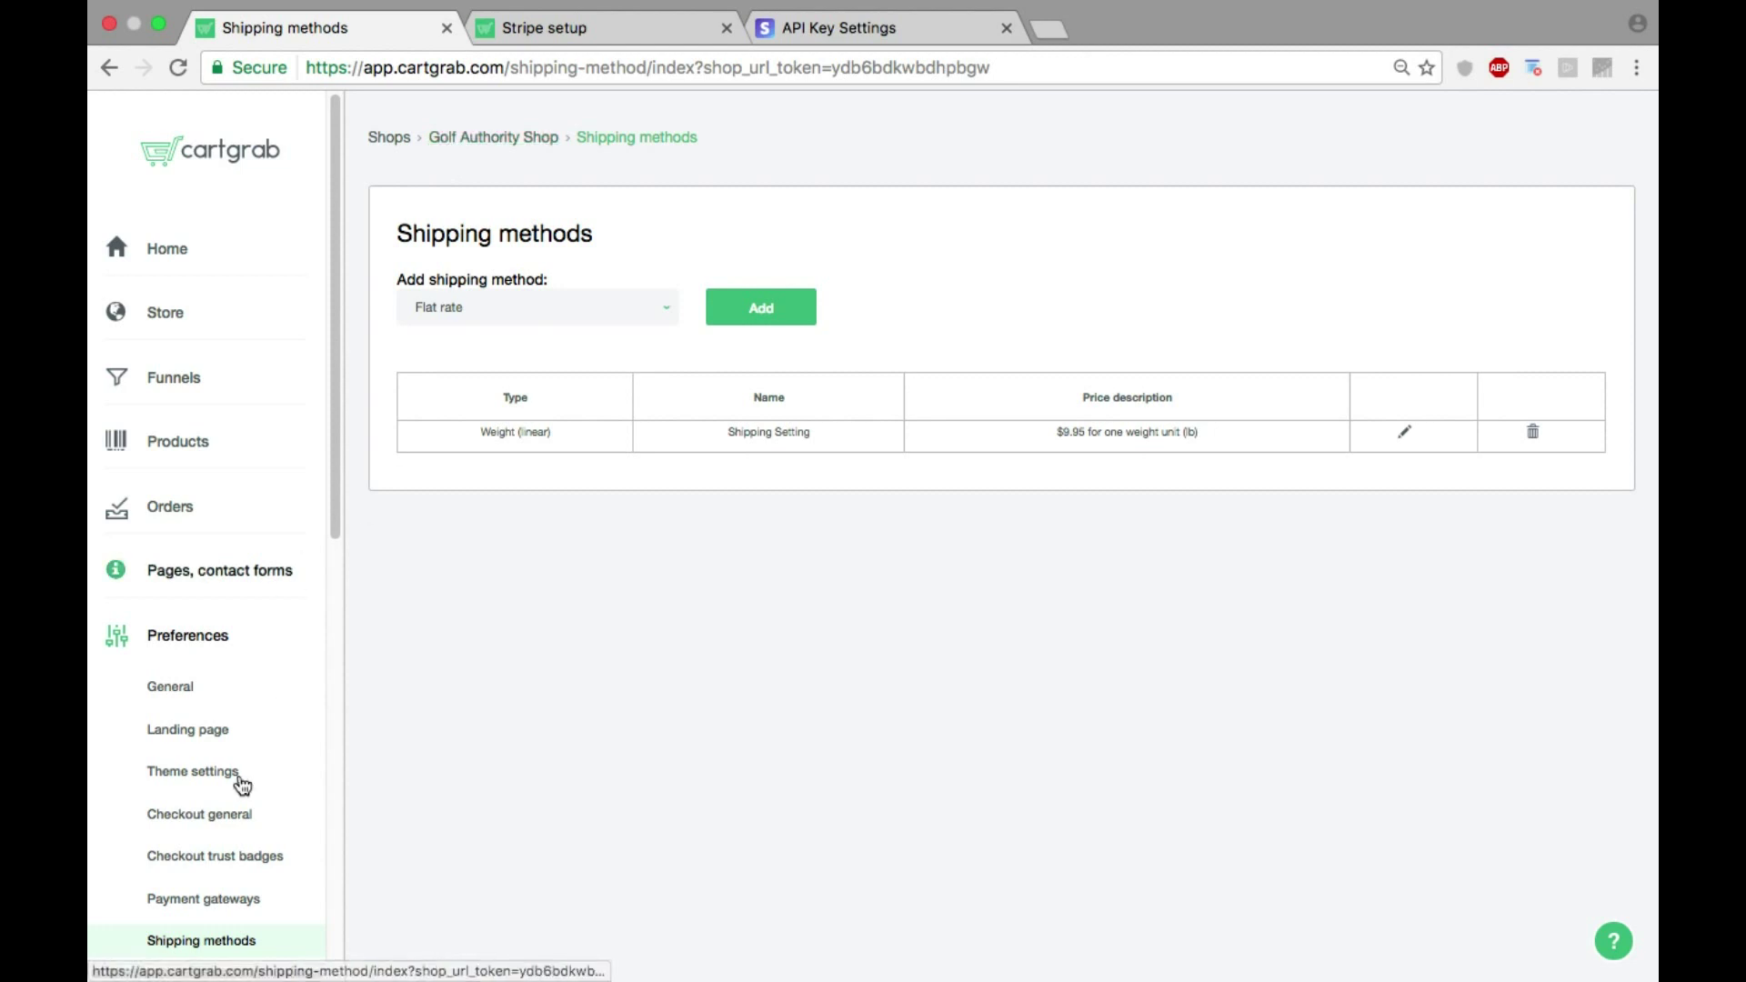
Step: Look over the shop's general preferences, including its name, weight units, logo and domain settings
click(235, 693)
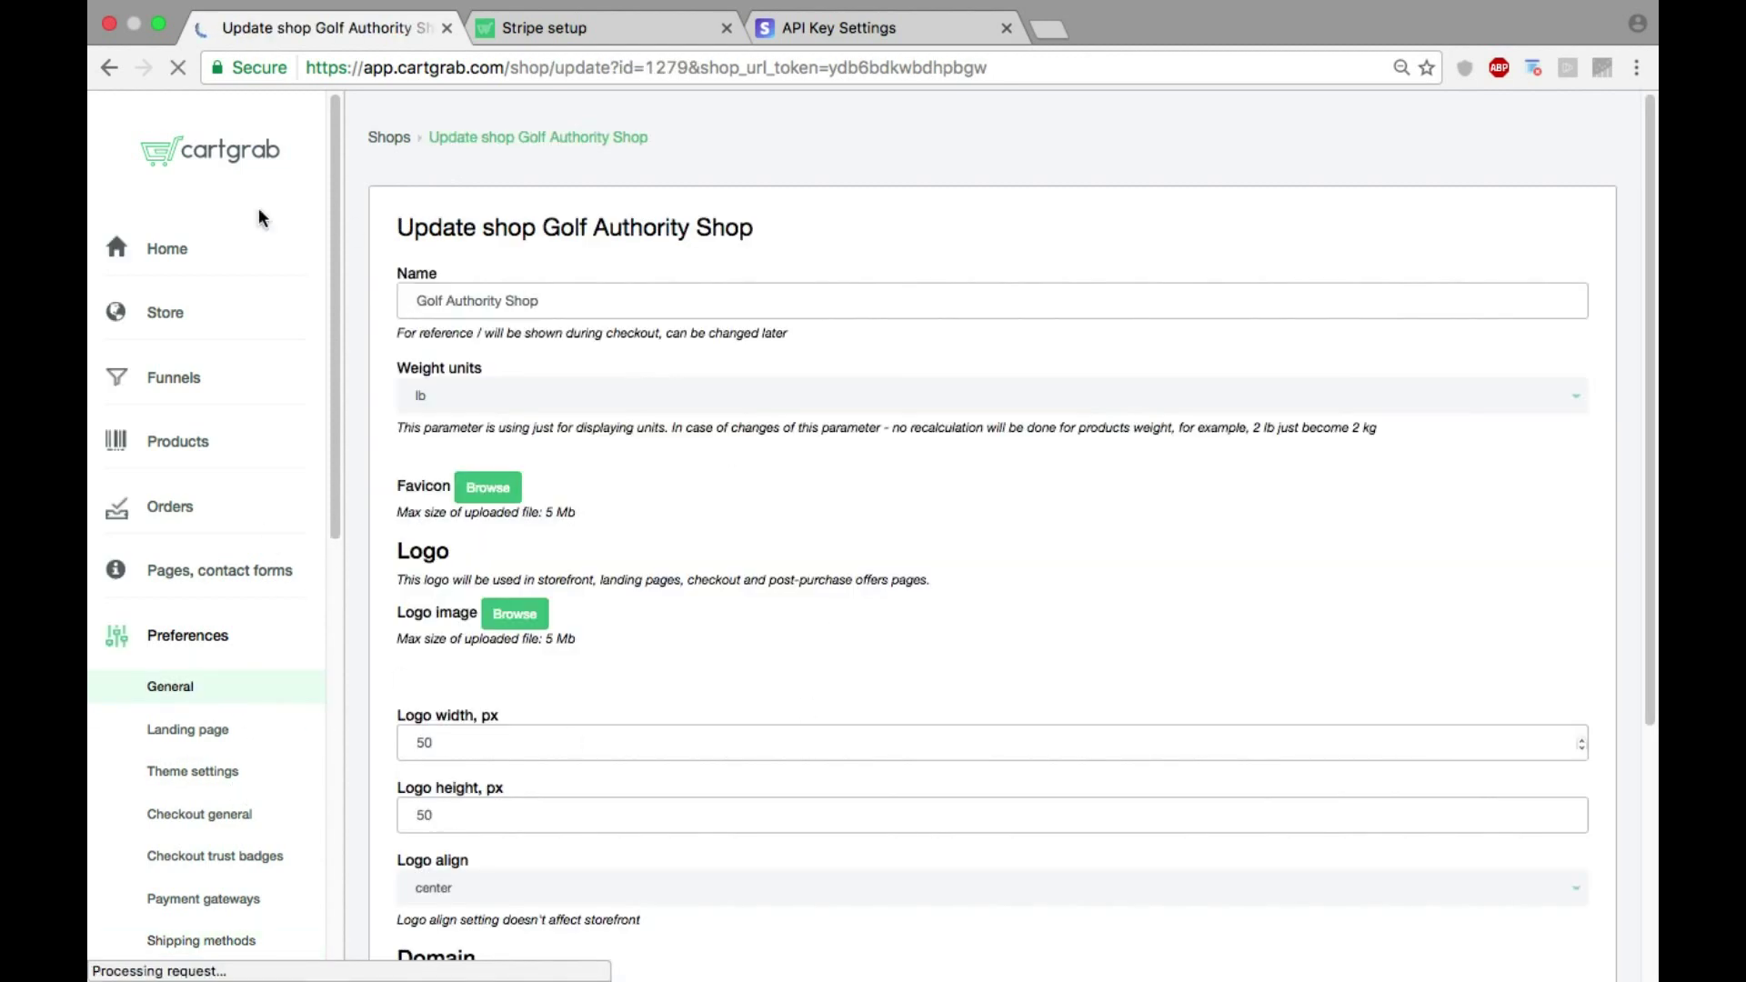
scroll(663, 390, down, 4)
scroll(546, 364, up, 4)
scroll(186, 739, down, 8)
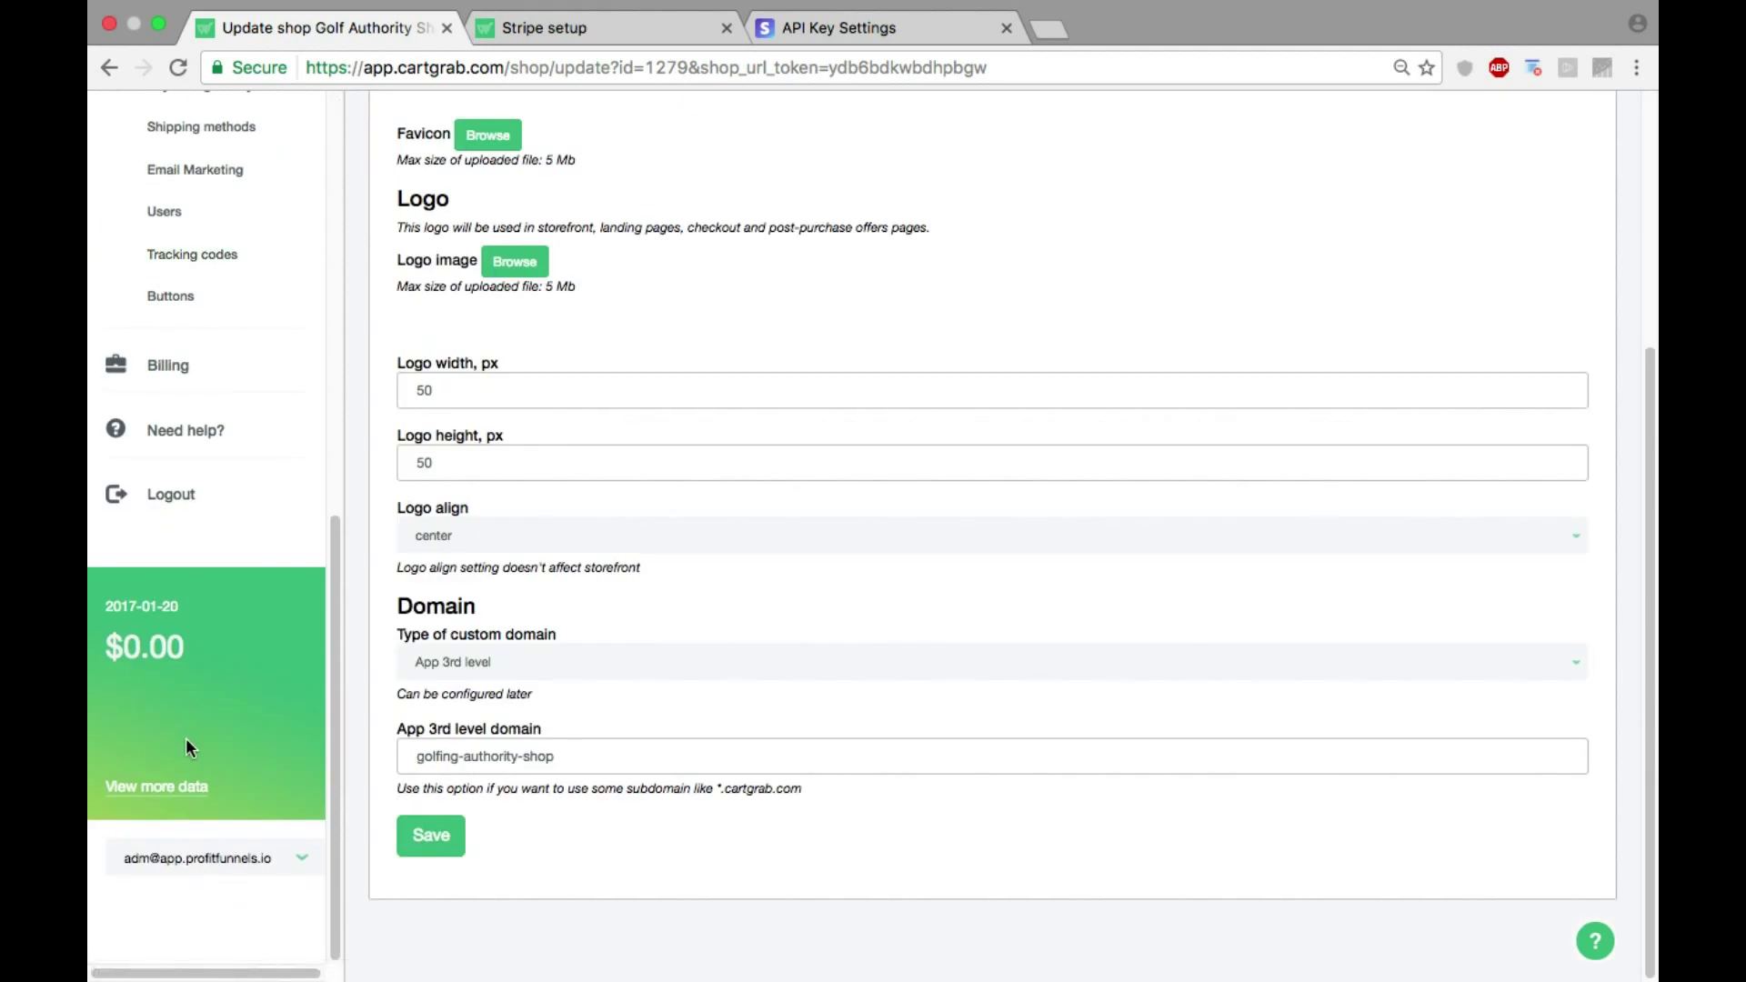
scroll(182, 637, up, 4)
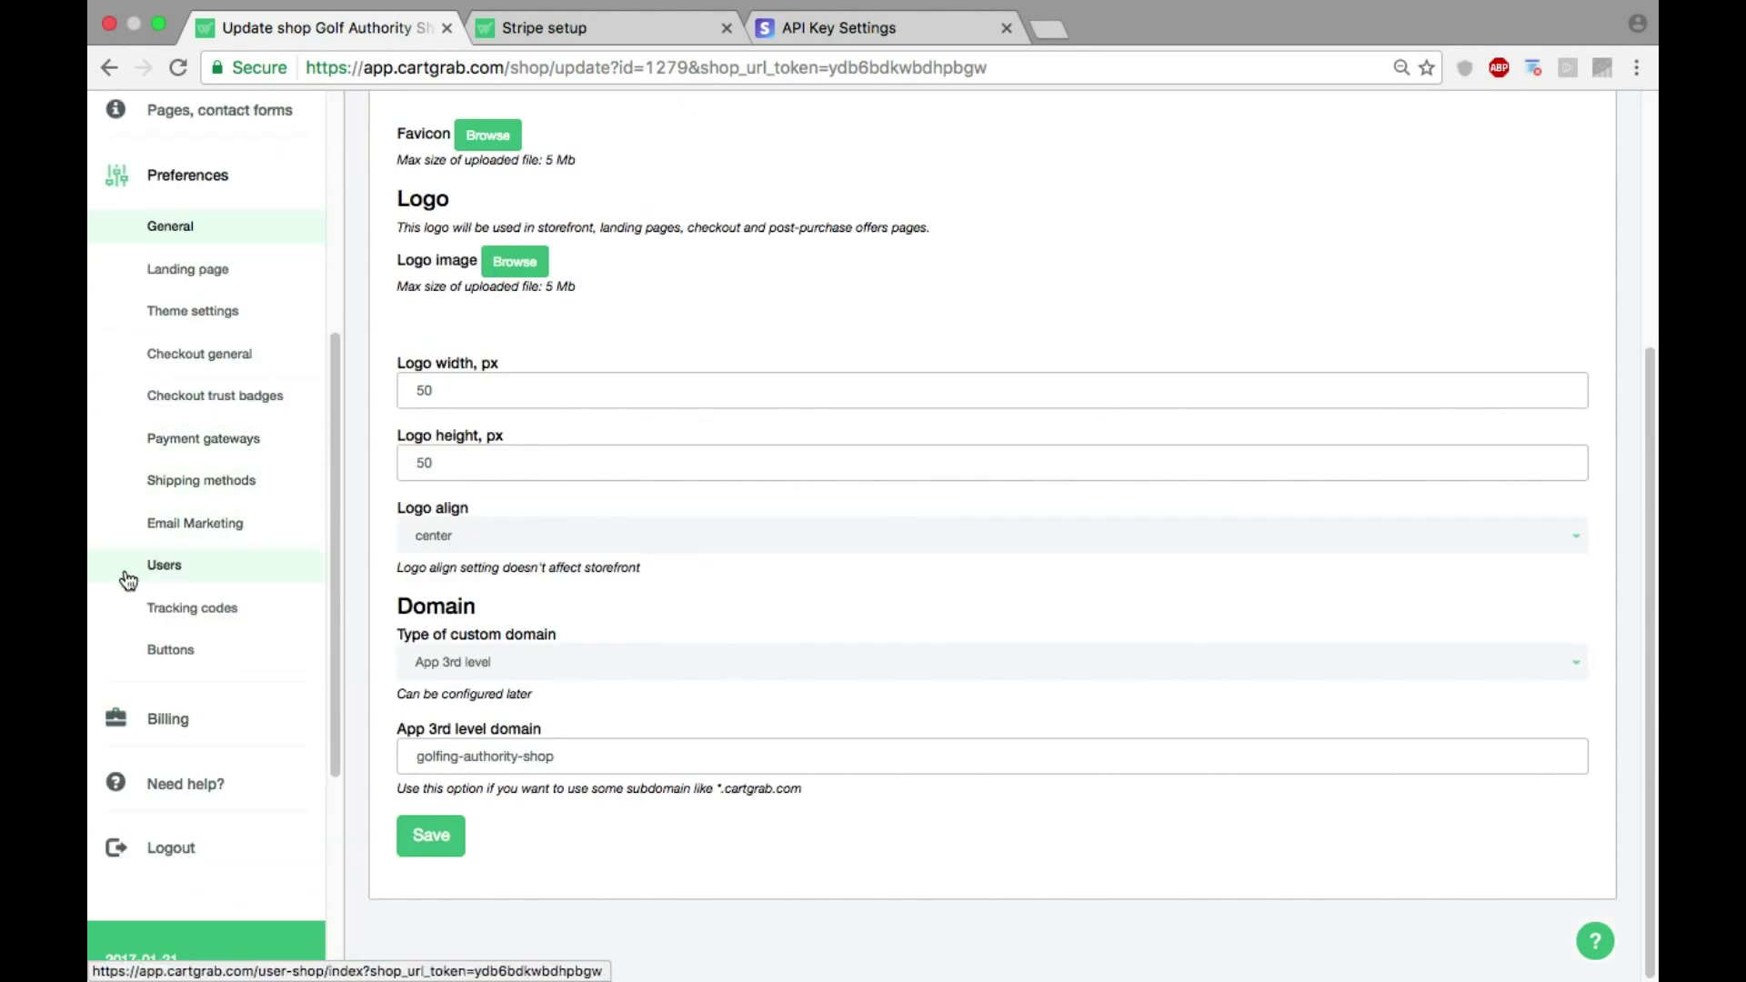
scroll(182, 582, up, 1)
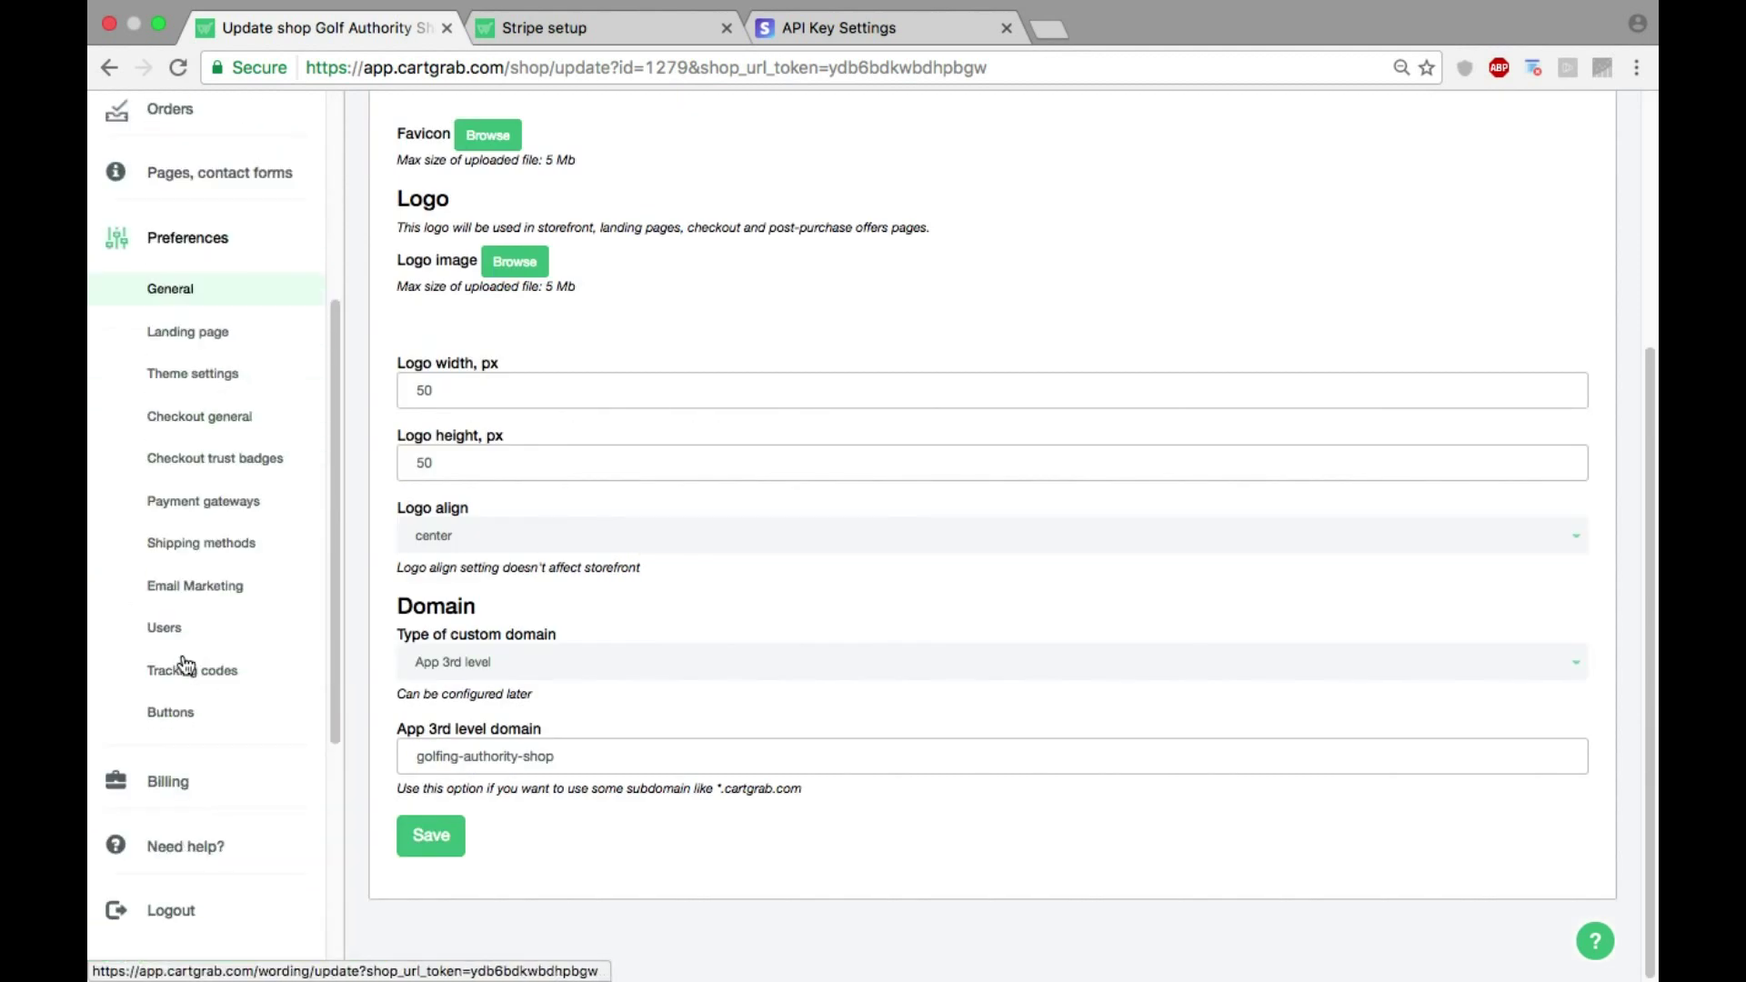
Step: Add a MailChimp email marketing integration and authorize it by logging in with the saved account credentials
click(186, 591)
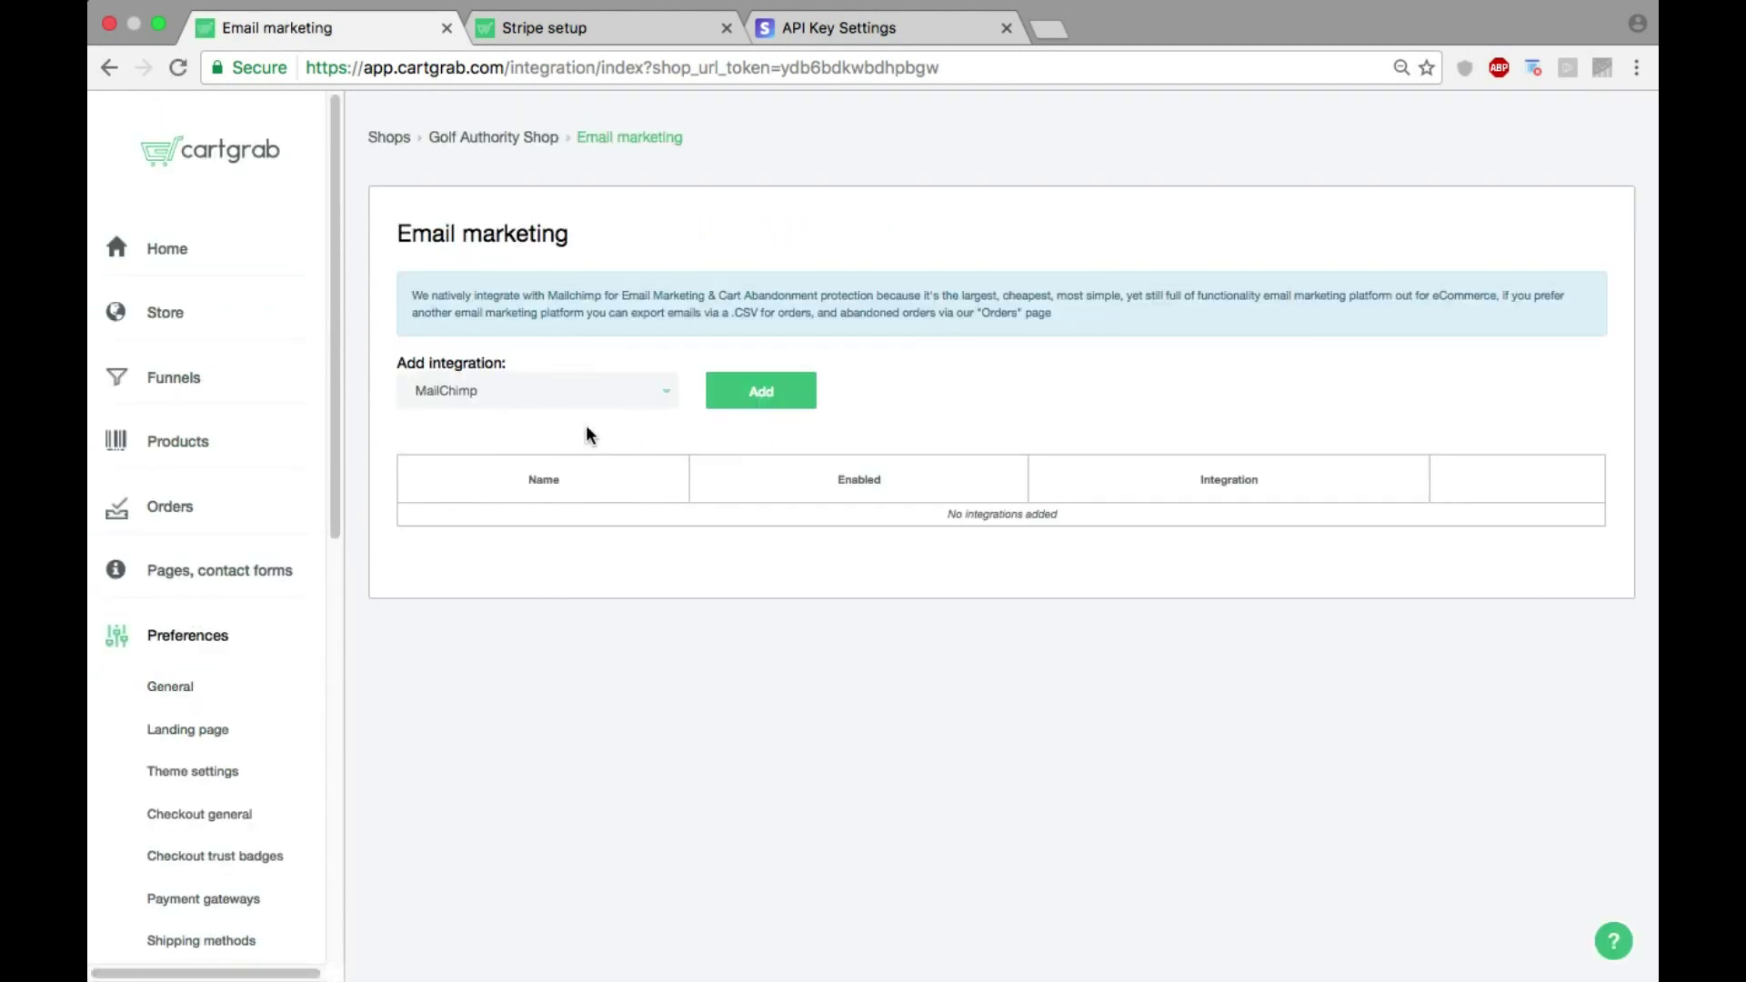
click(764, 386)
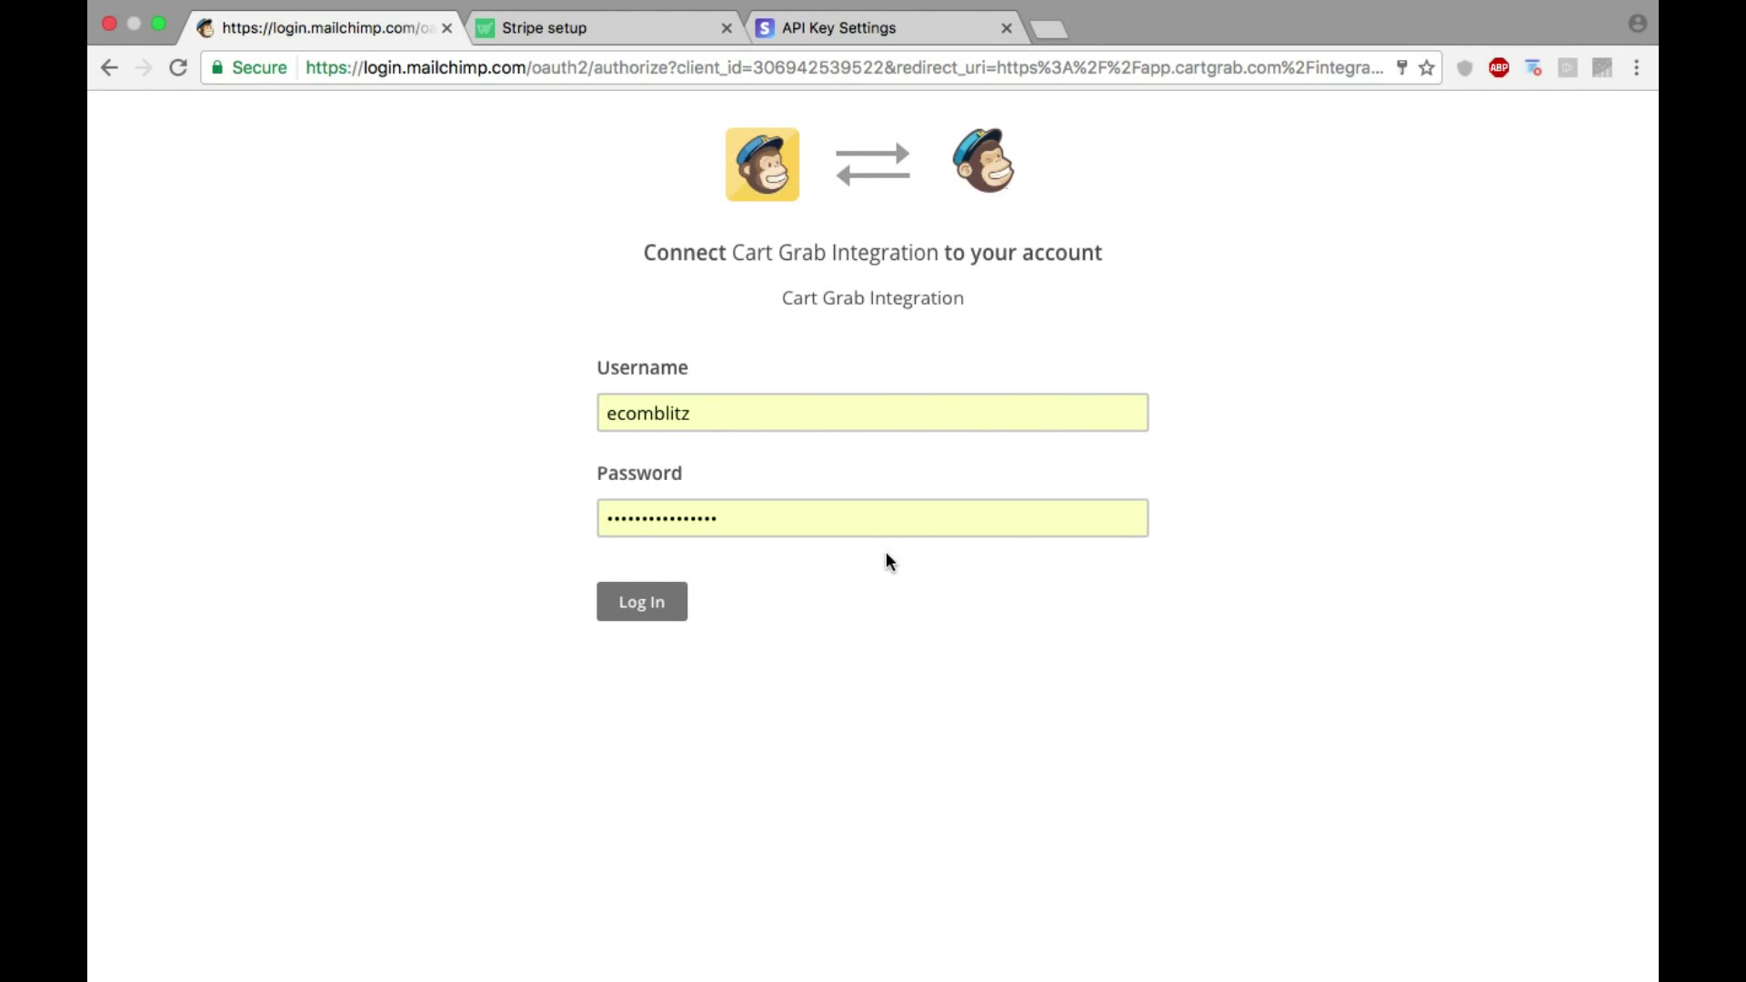
click(642, 601)
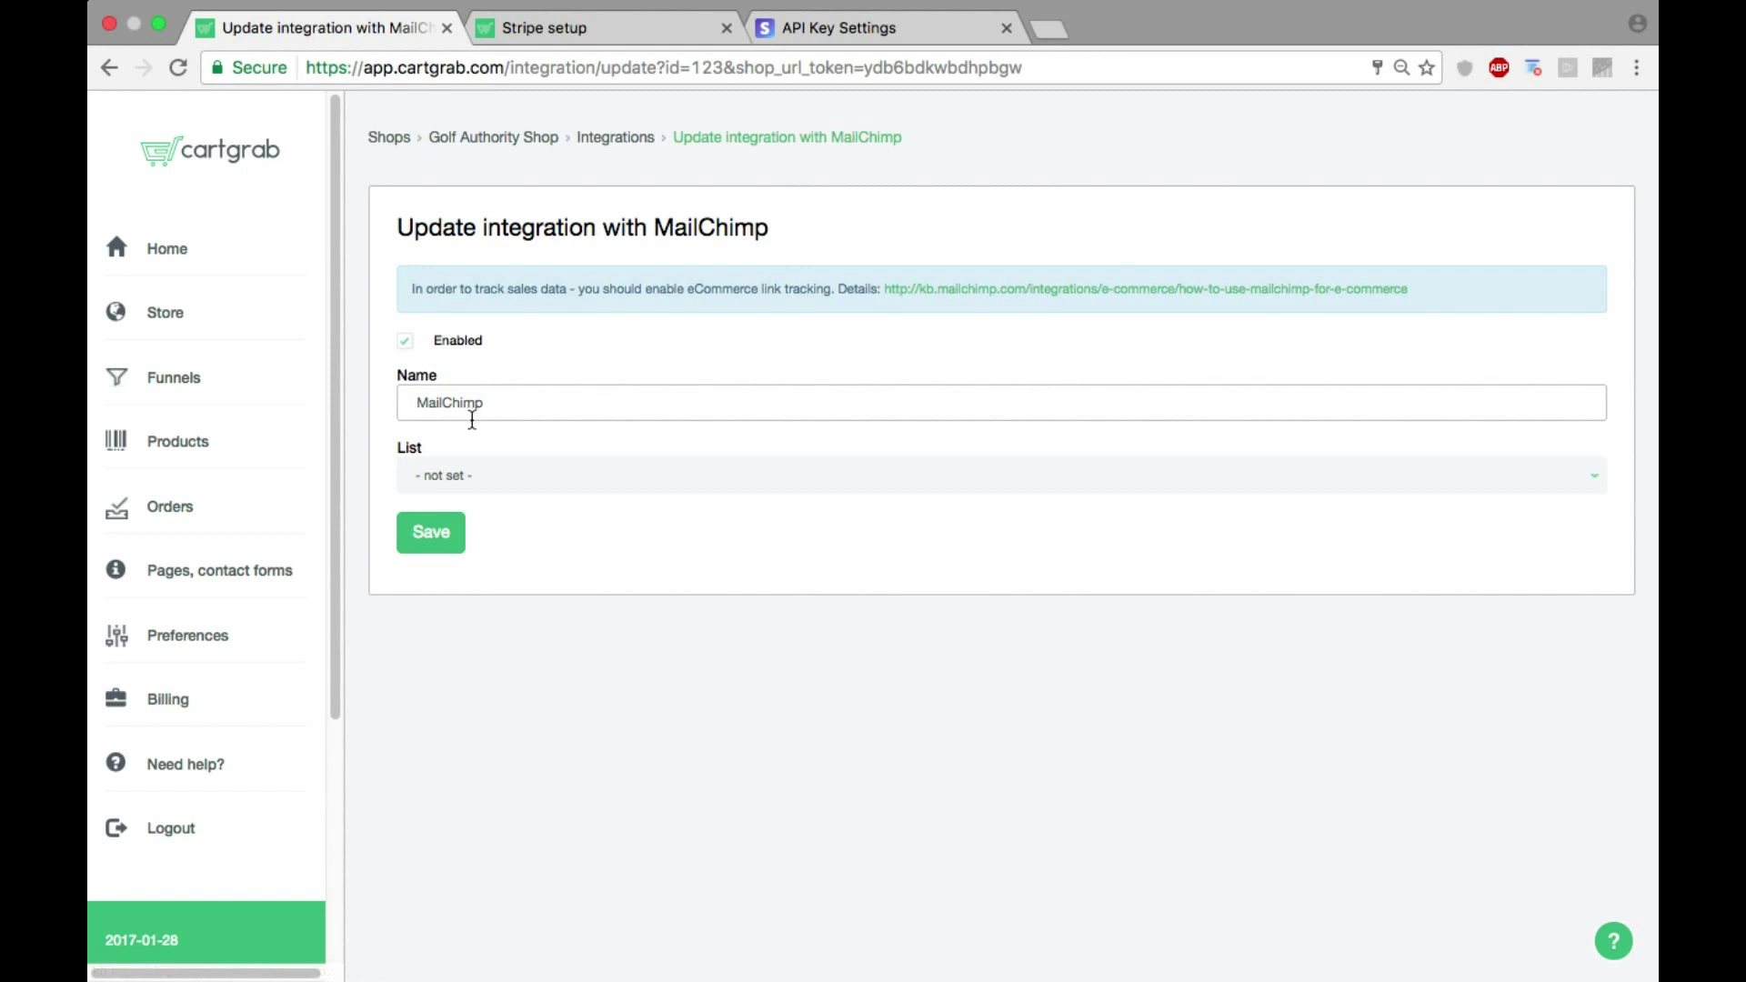
Step: Assign Test list 1 to the MailChimp integration and save it
click(459, 480)
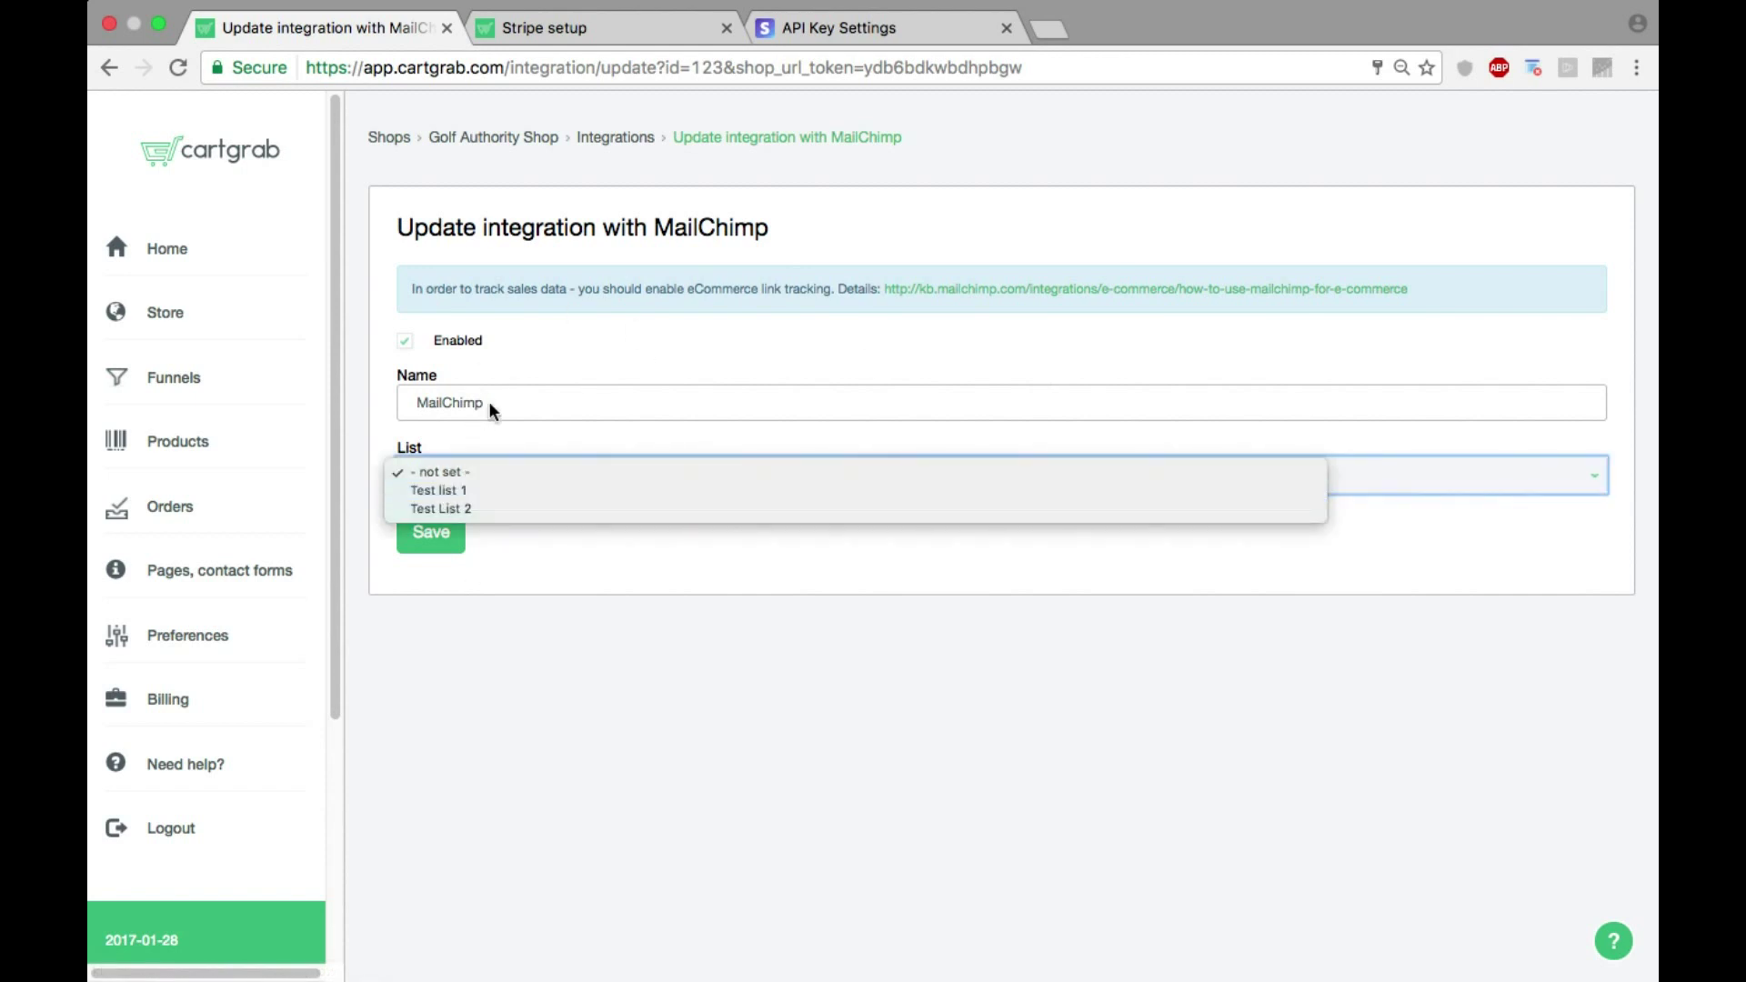
click(462, 490)
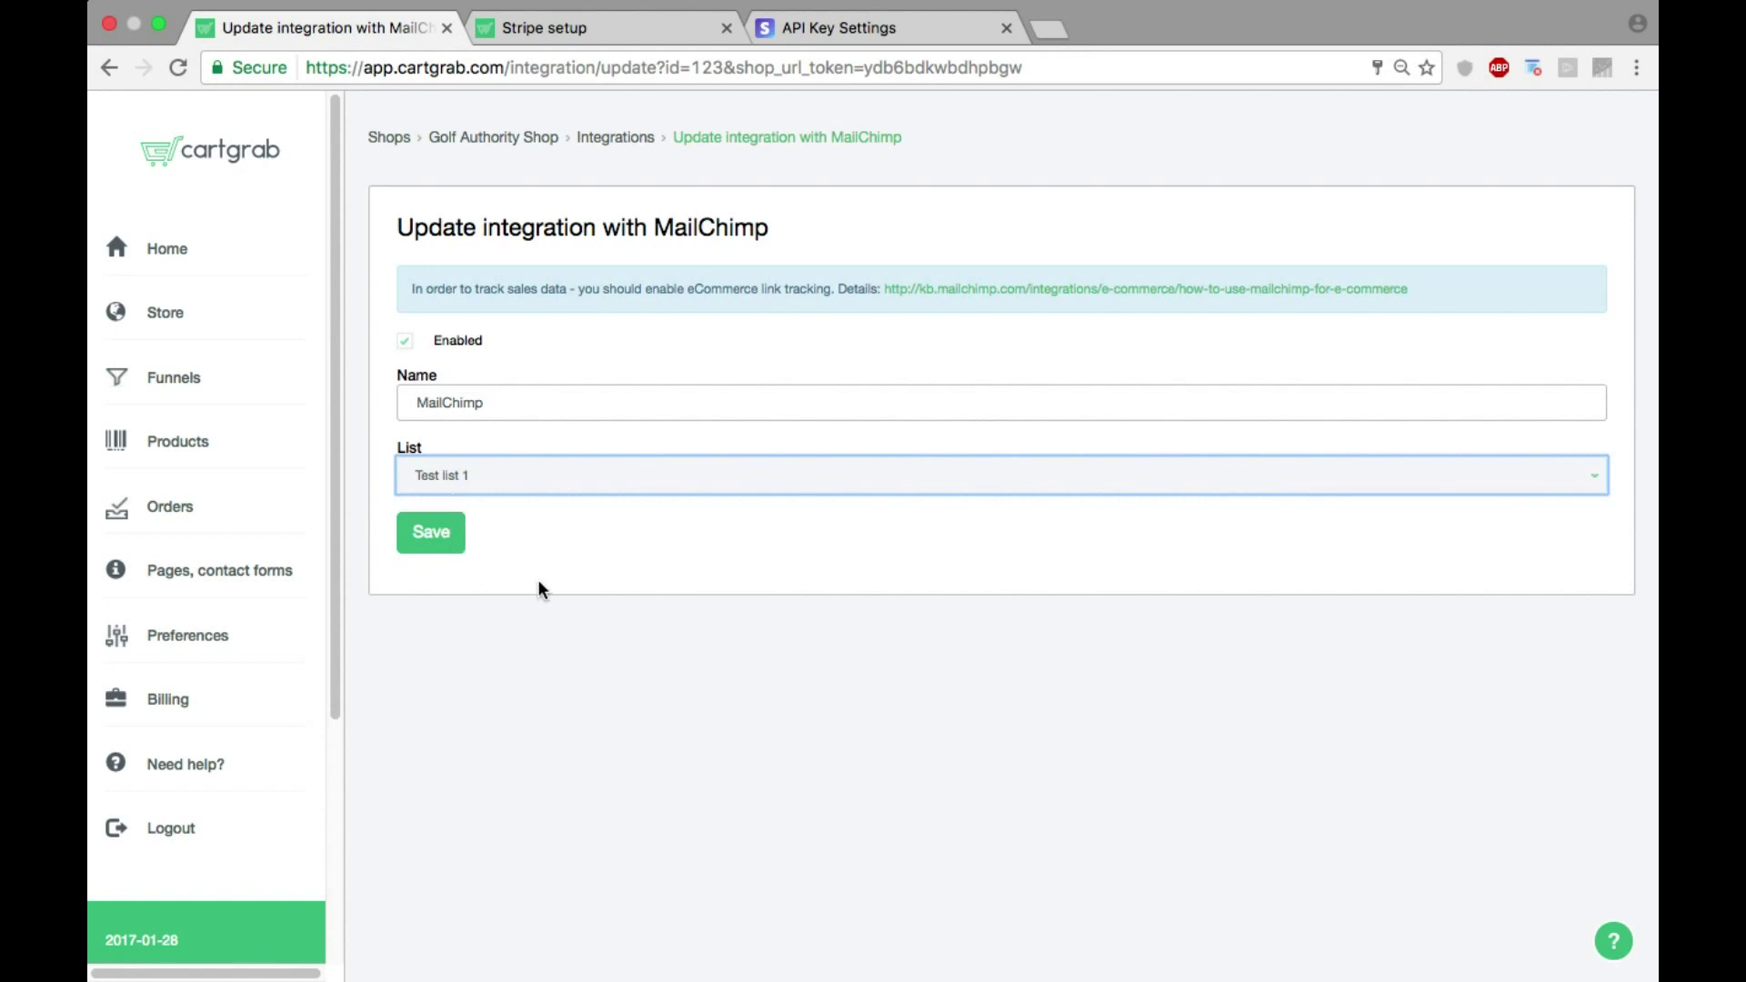
click(475, 476)
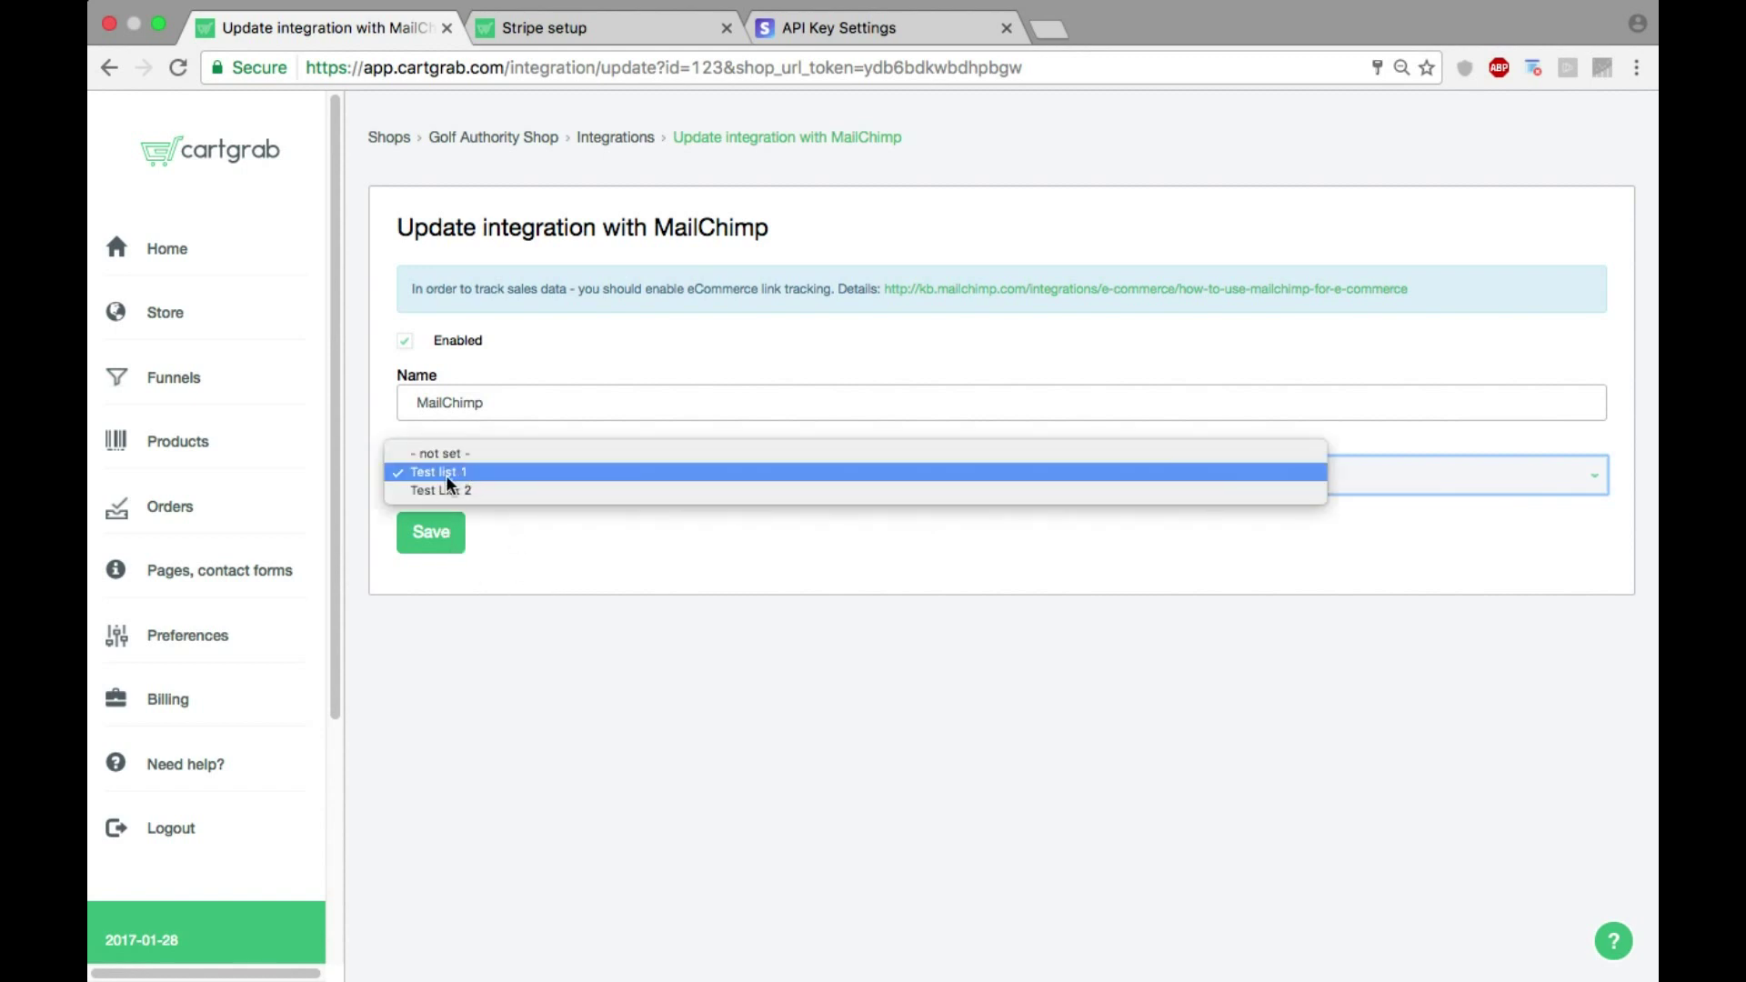
click(473, 629)
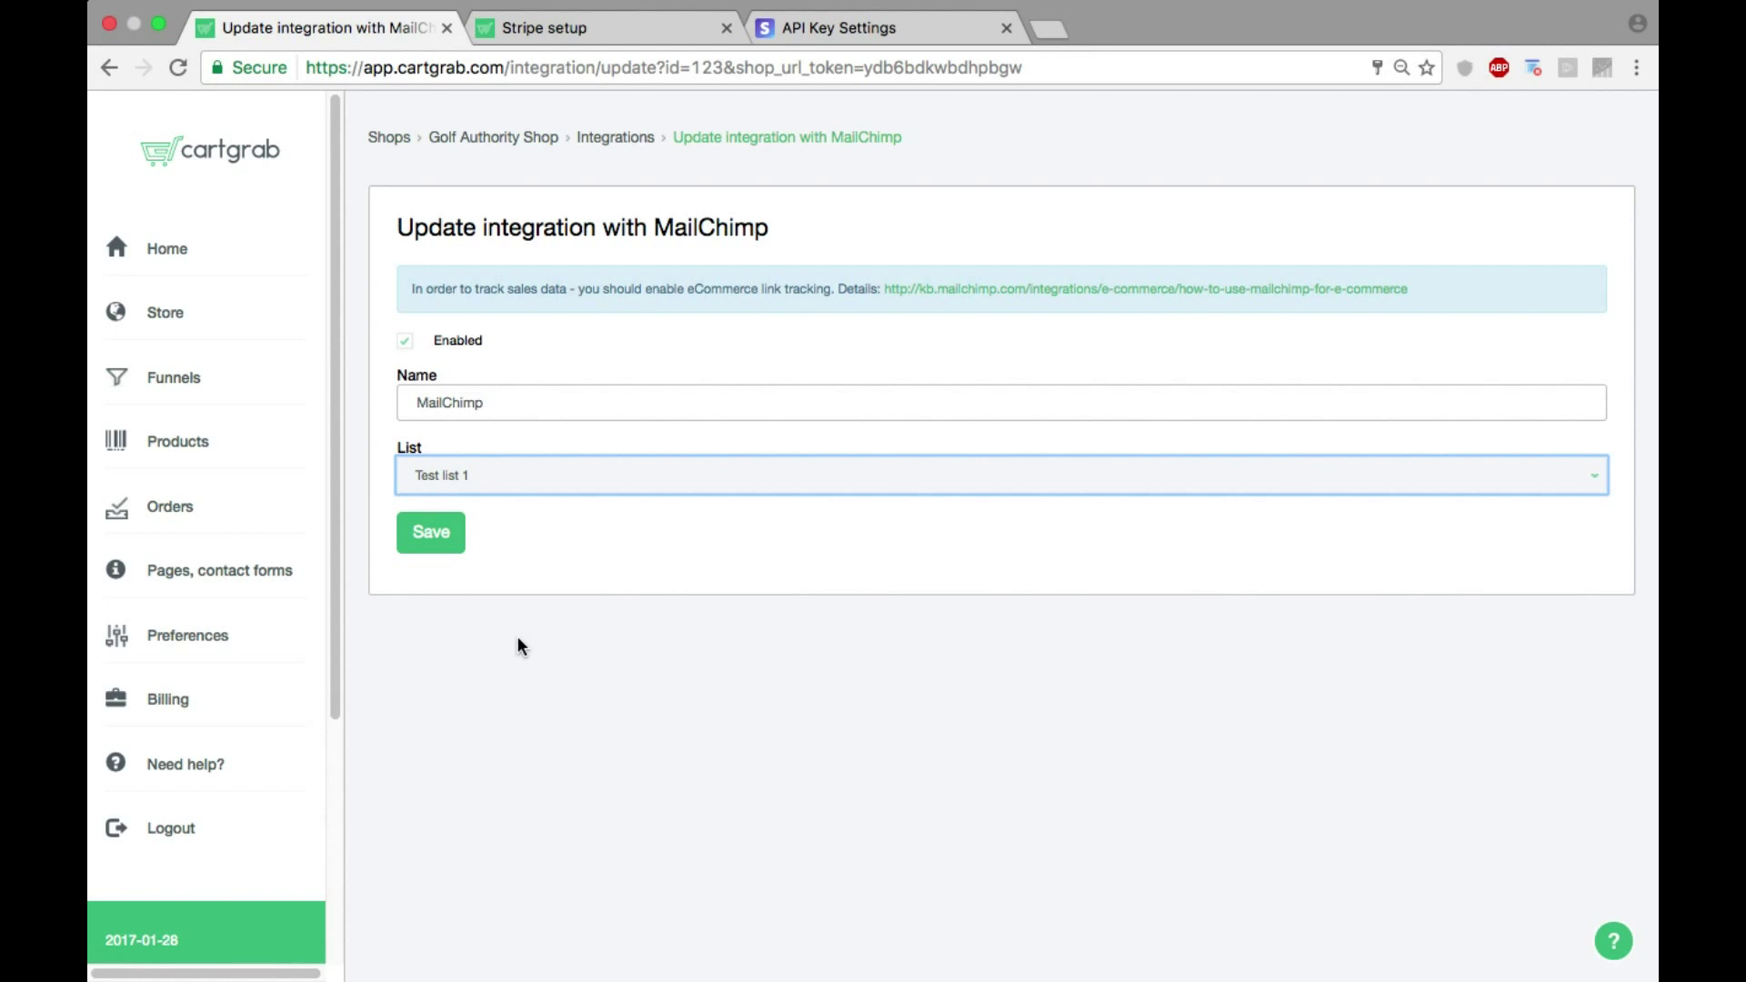
click(467, 542)
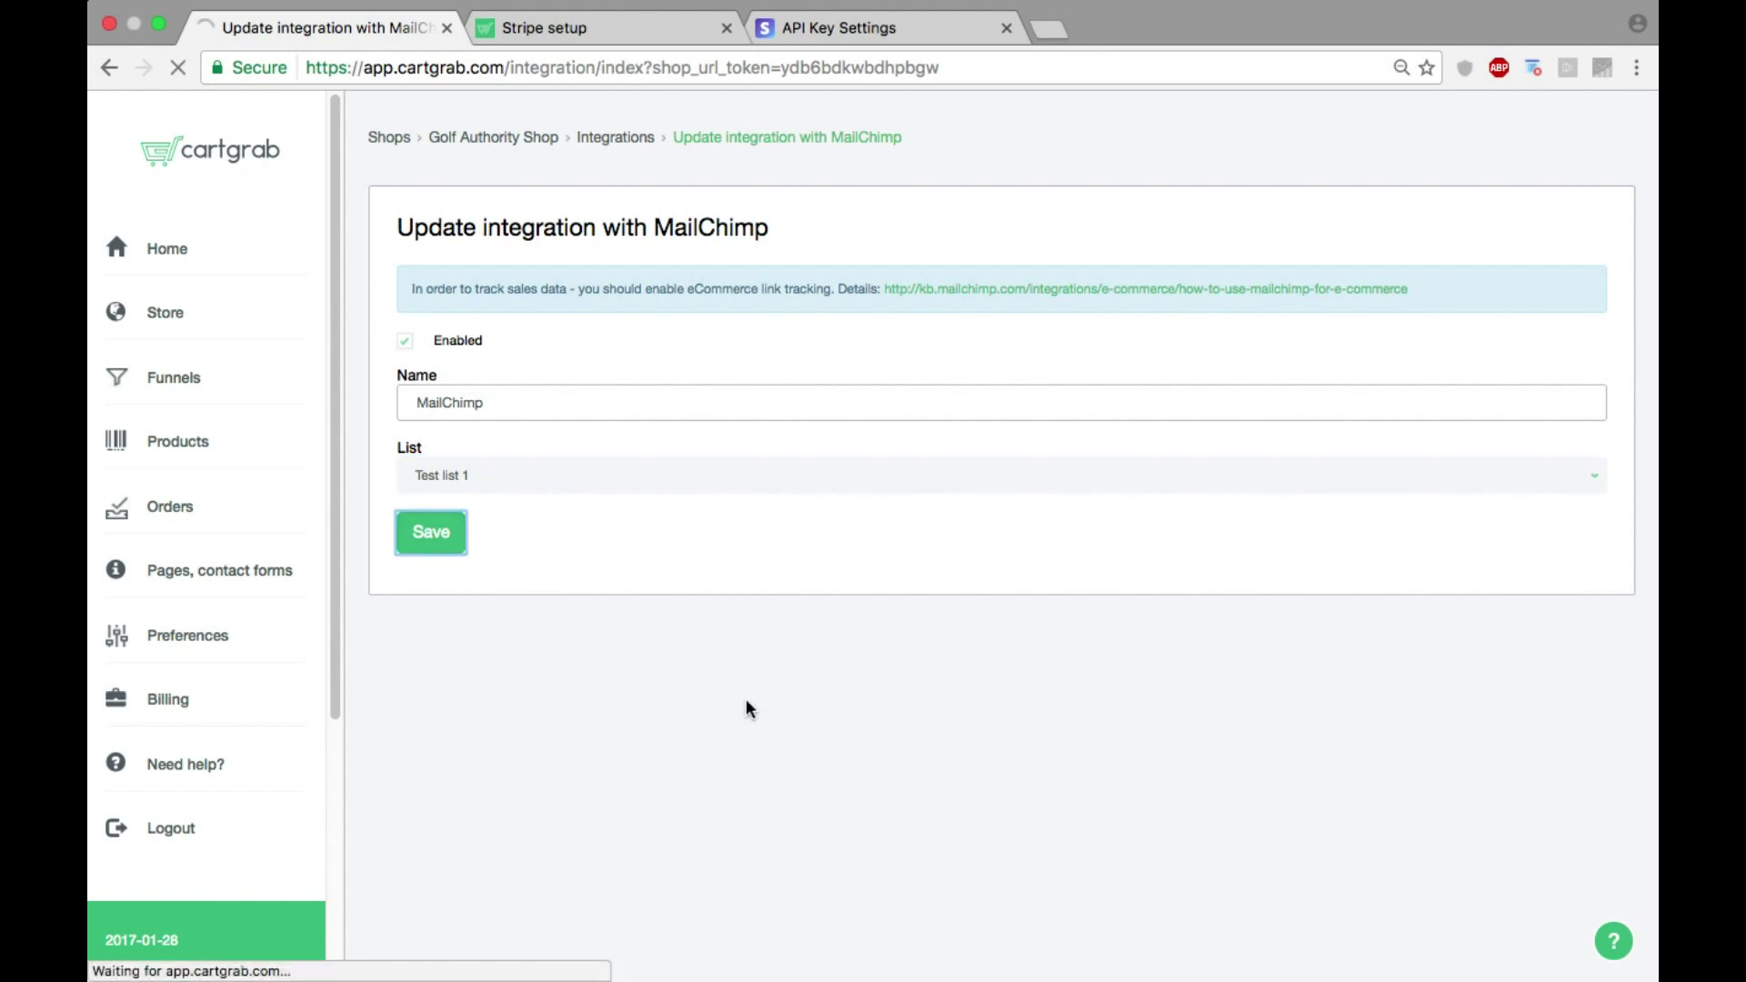
Step: Try the placeholder "<facebook pixel here>" as the tracking code embedded on all stages and clear it again
scroll(206, 663, down, 7)
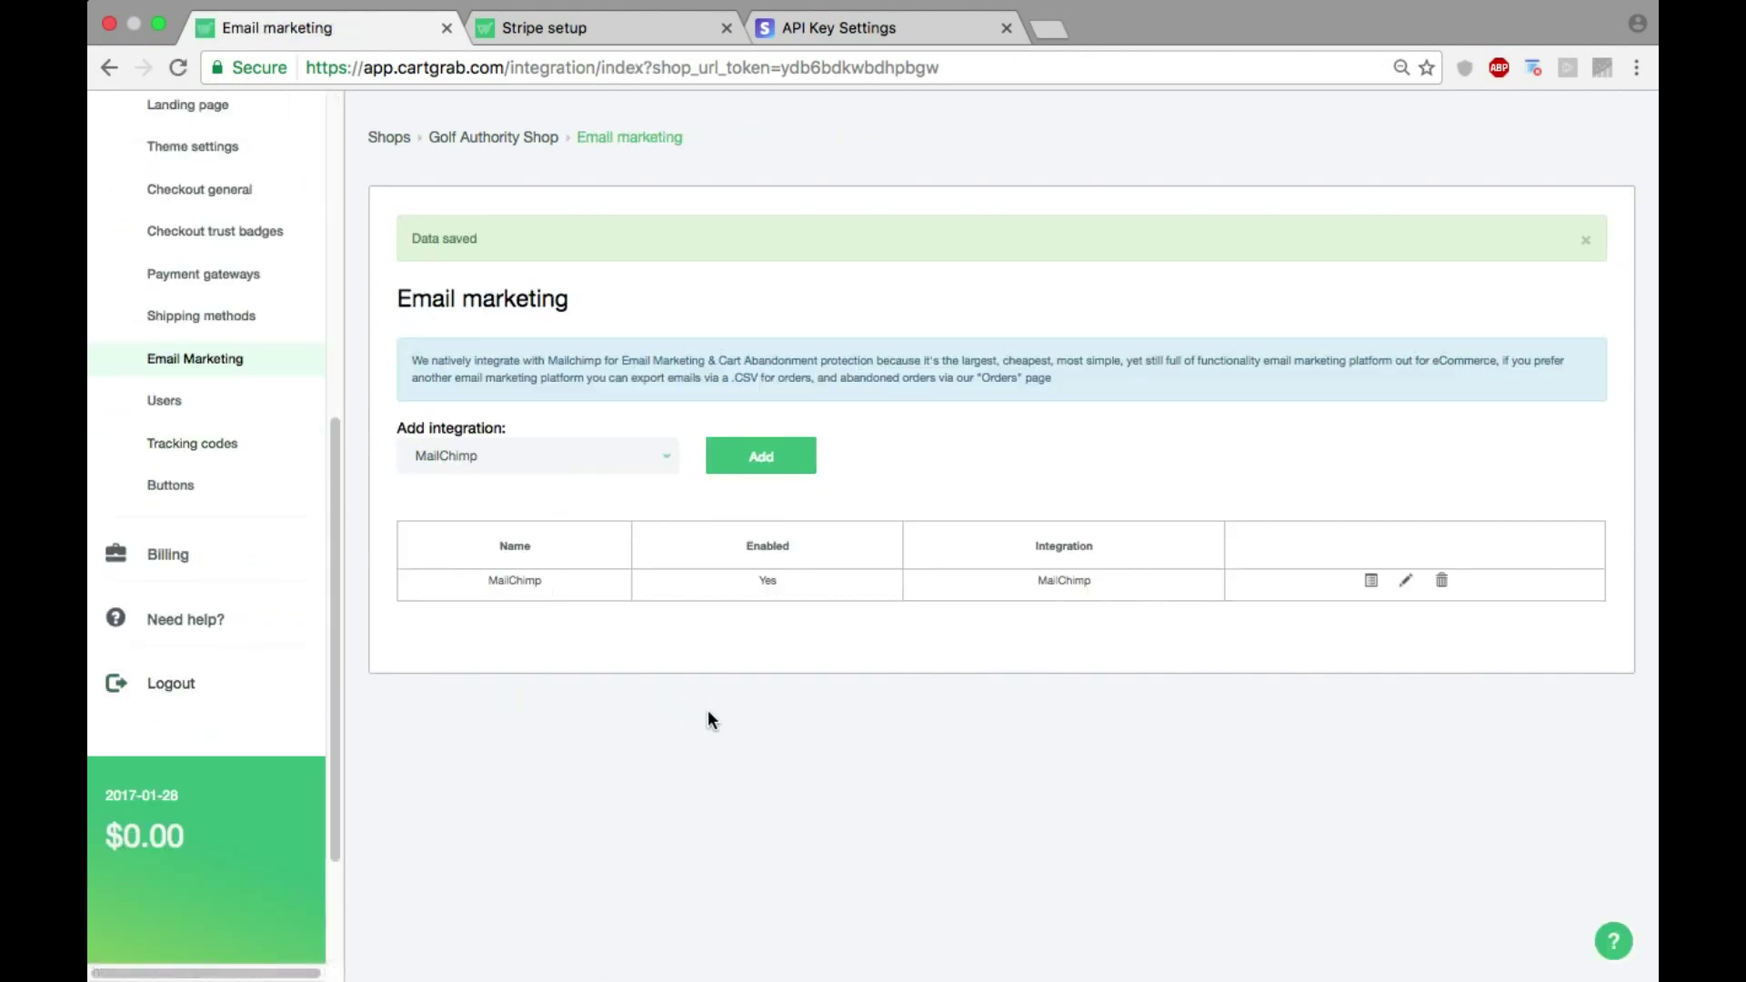
click(205, 445)
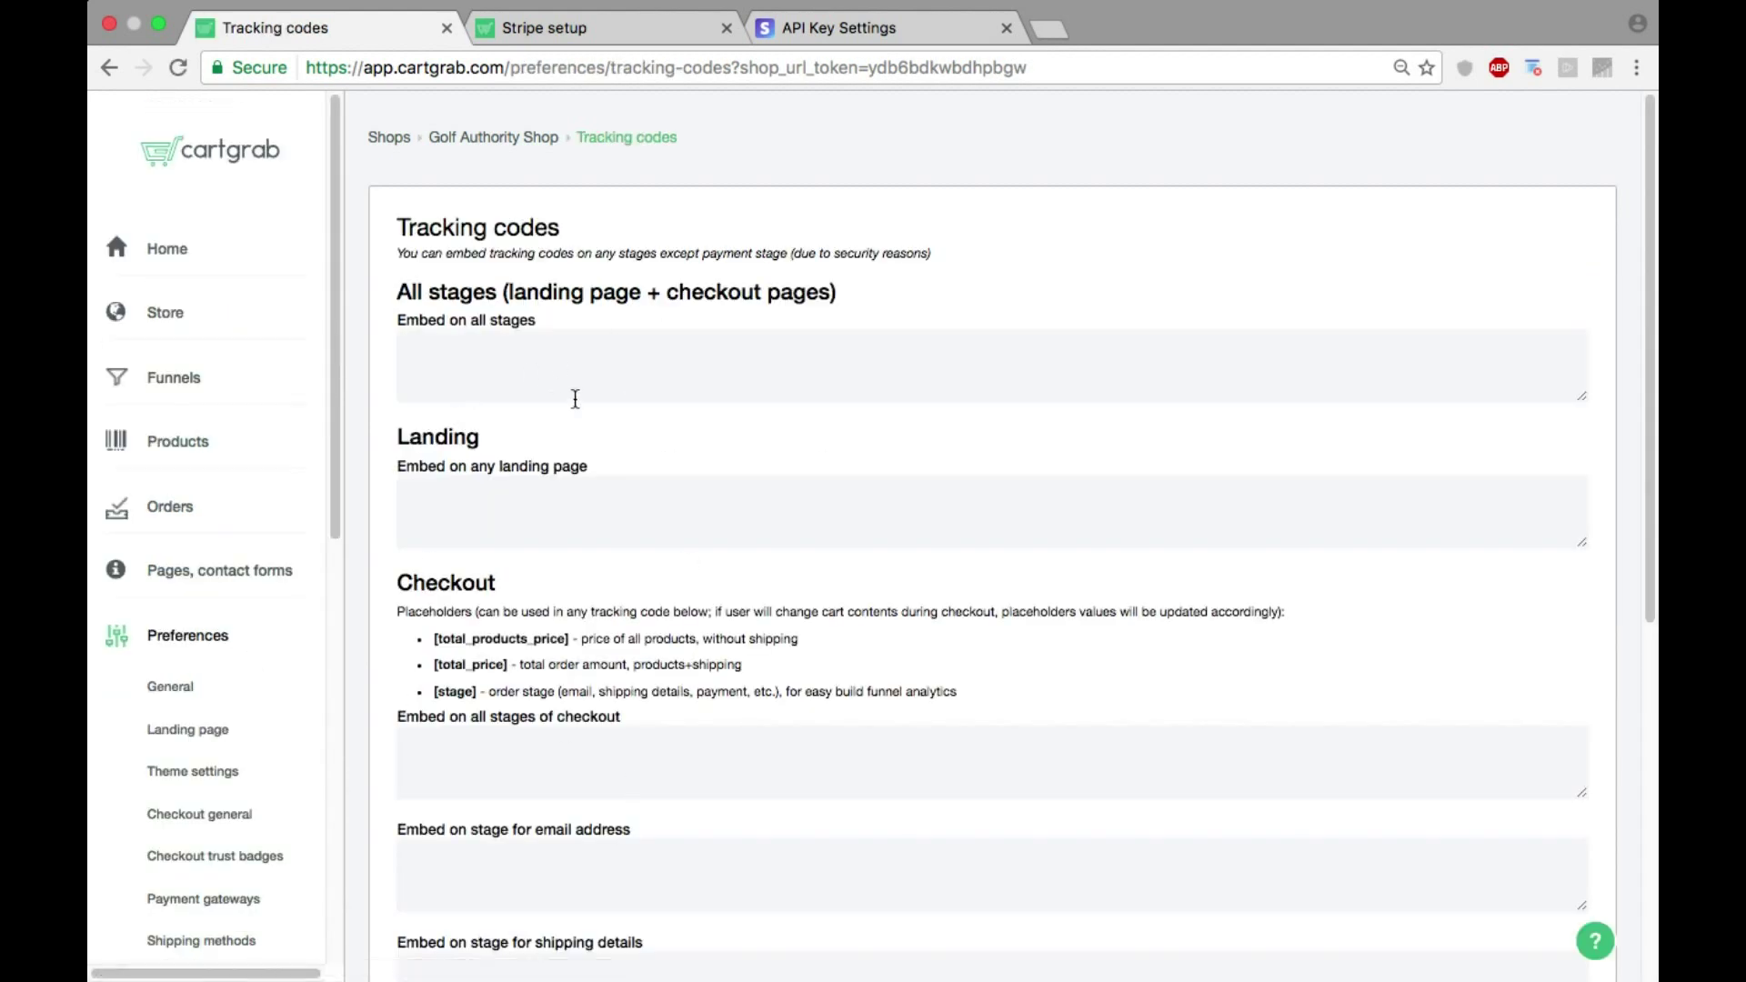
click(550, 364)
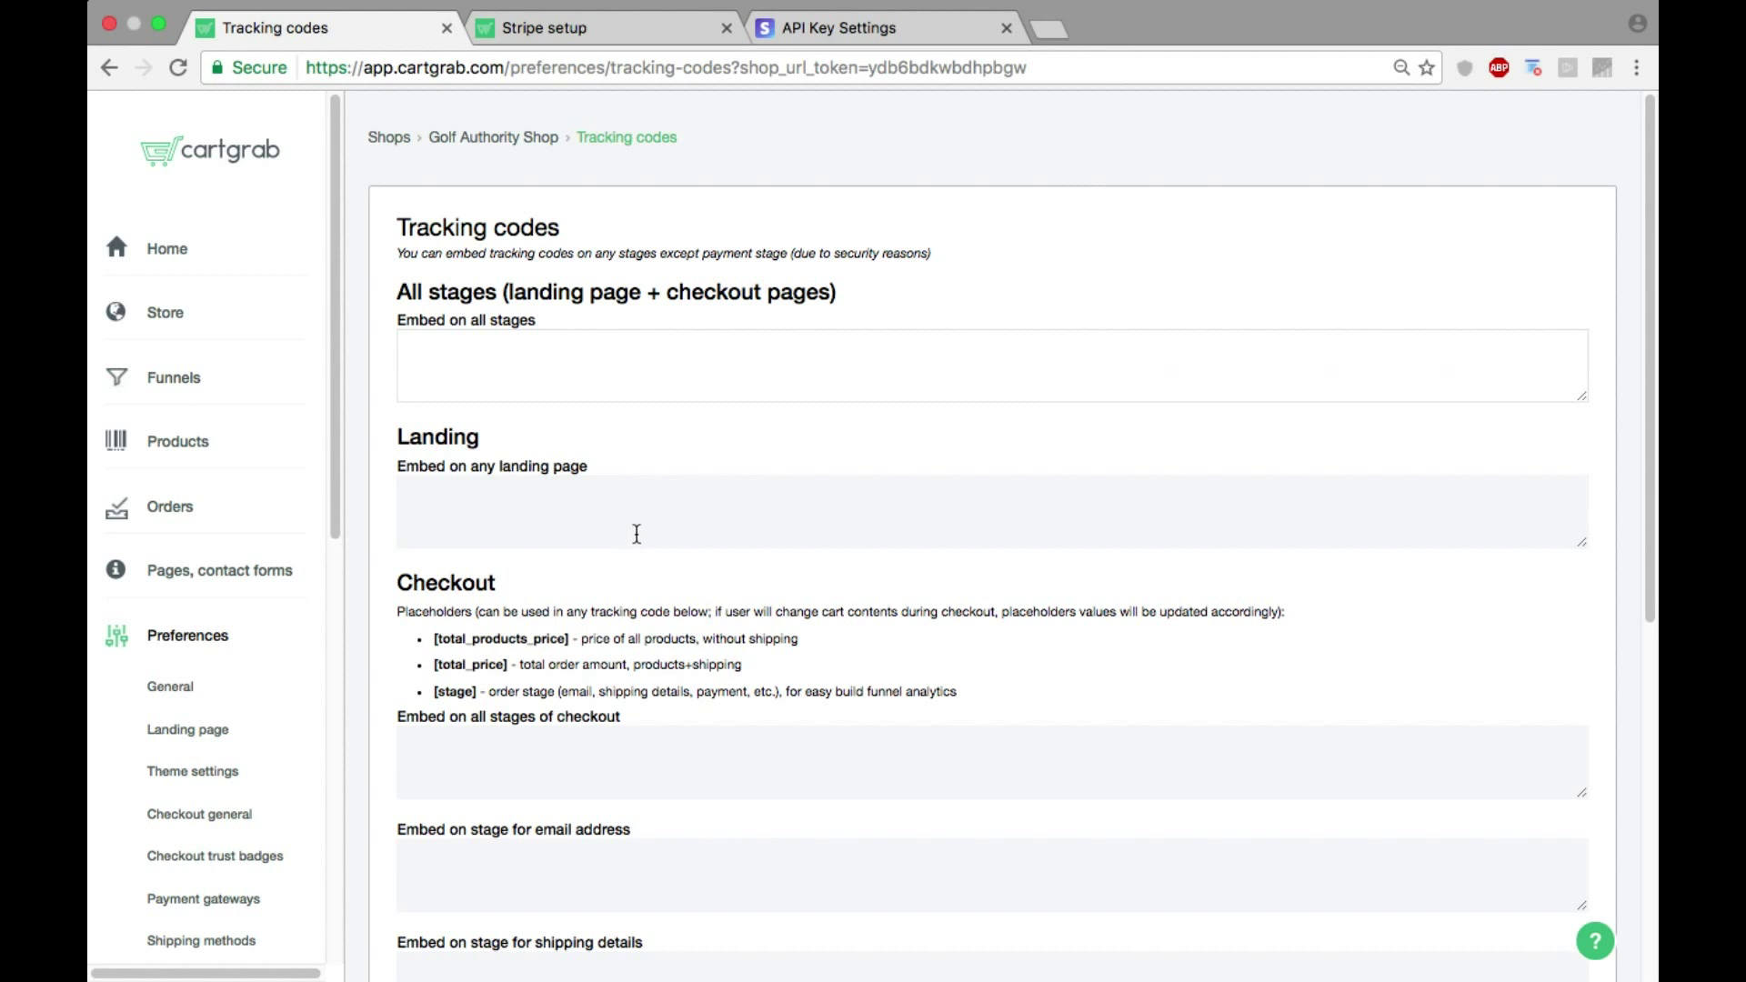
text(<facebook pixel here>)
scroll(596, 405, down, 1)
drag(406, 312, 626, 332)
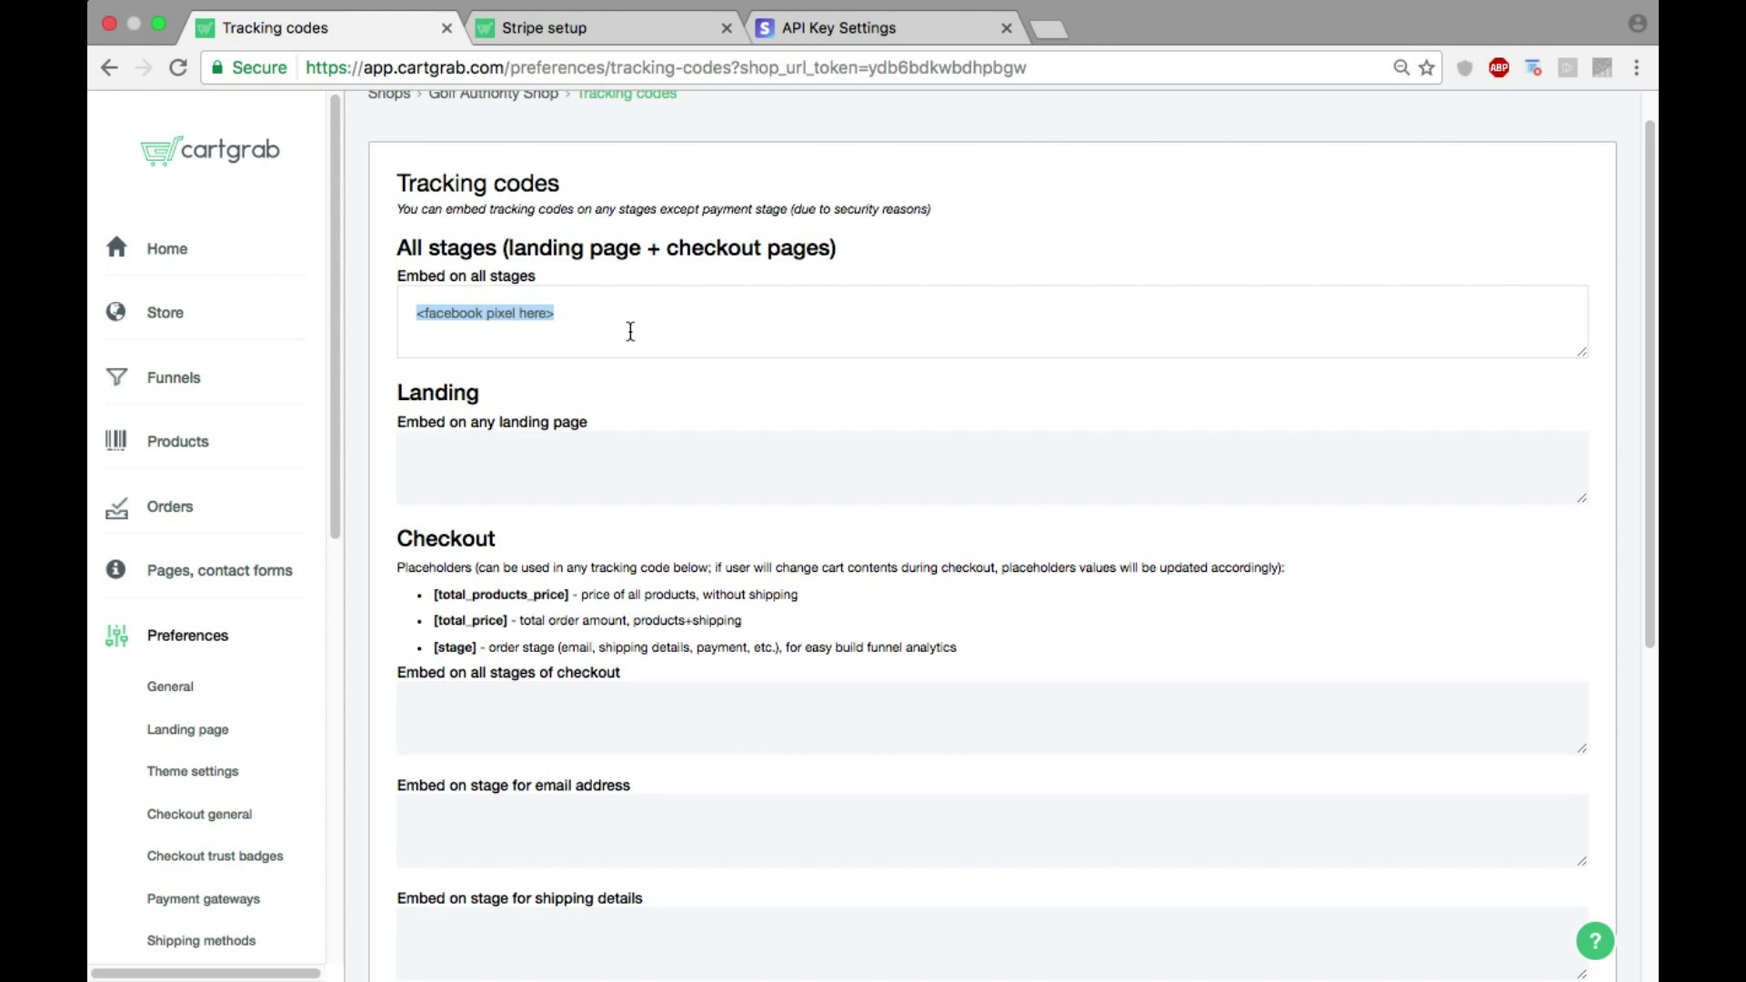
key(BackSpace)
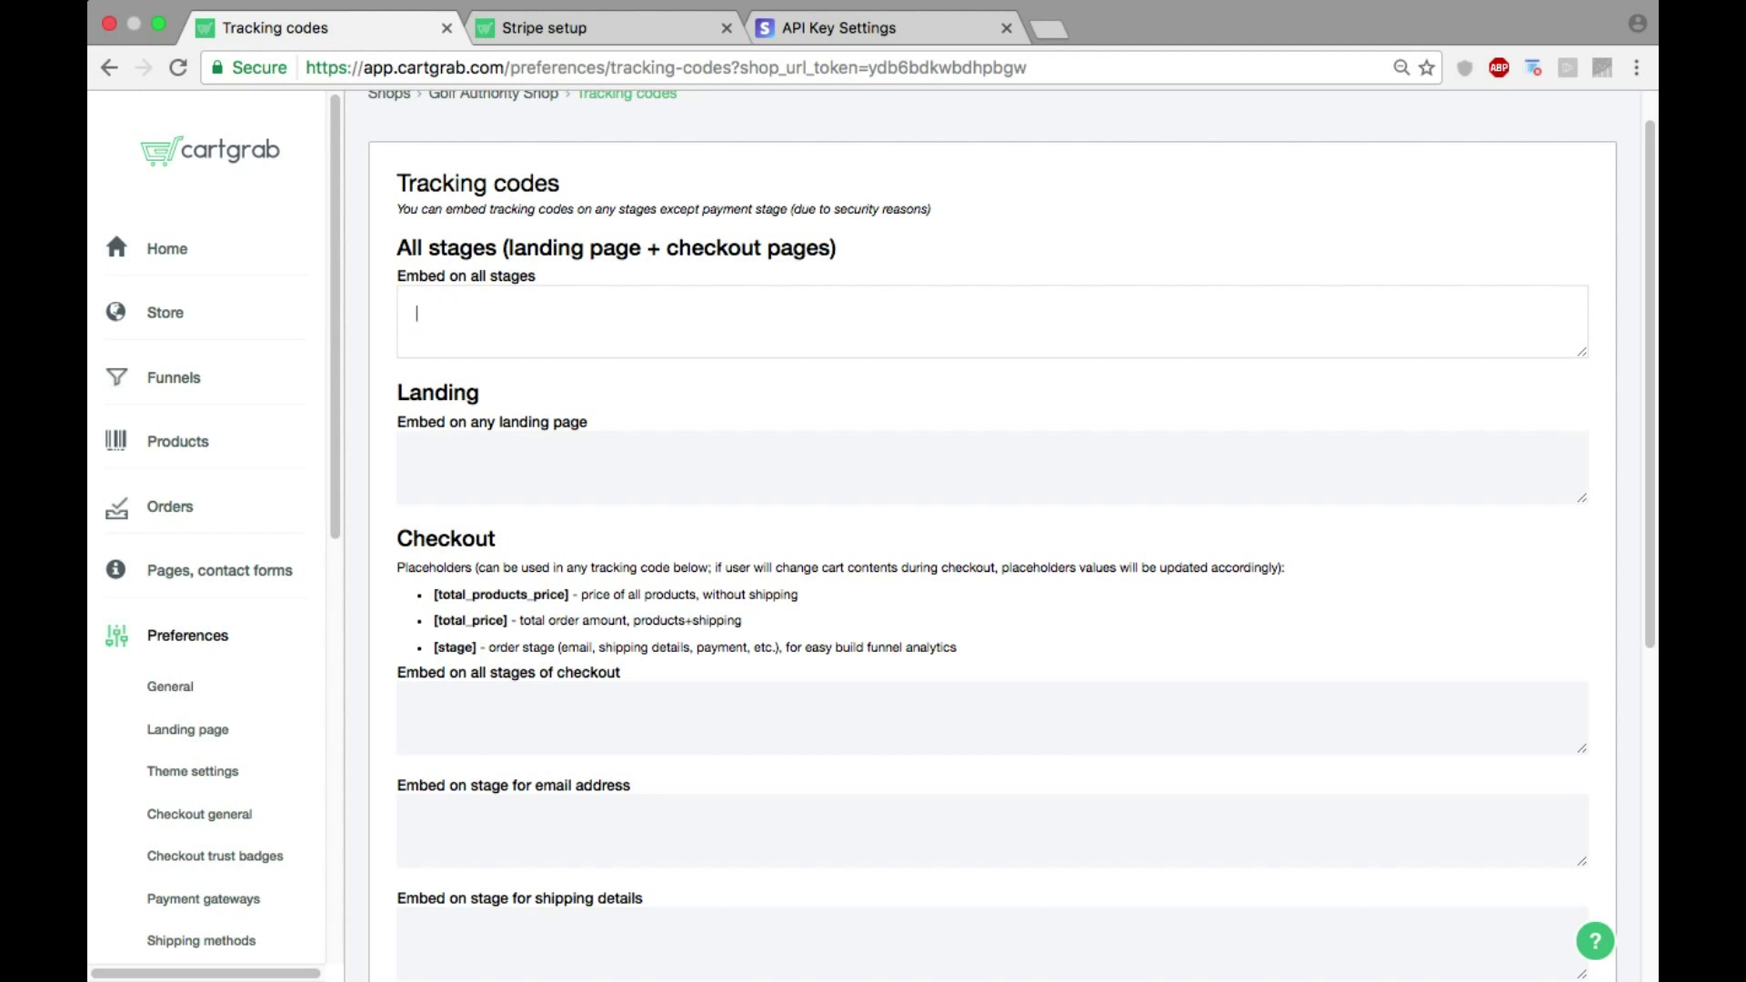
Step: Start a new page for the shop and give it the title "Contact Us"
scroll(655, 514, down, 6)
scroll(241, 728, down, 3)
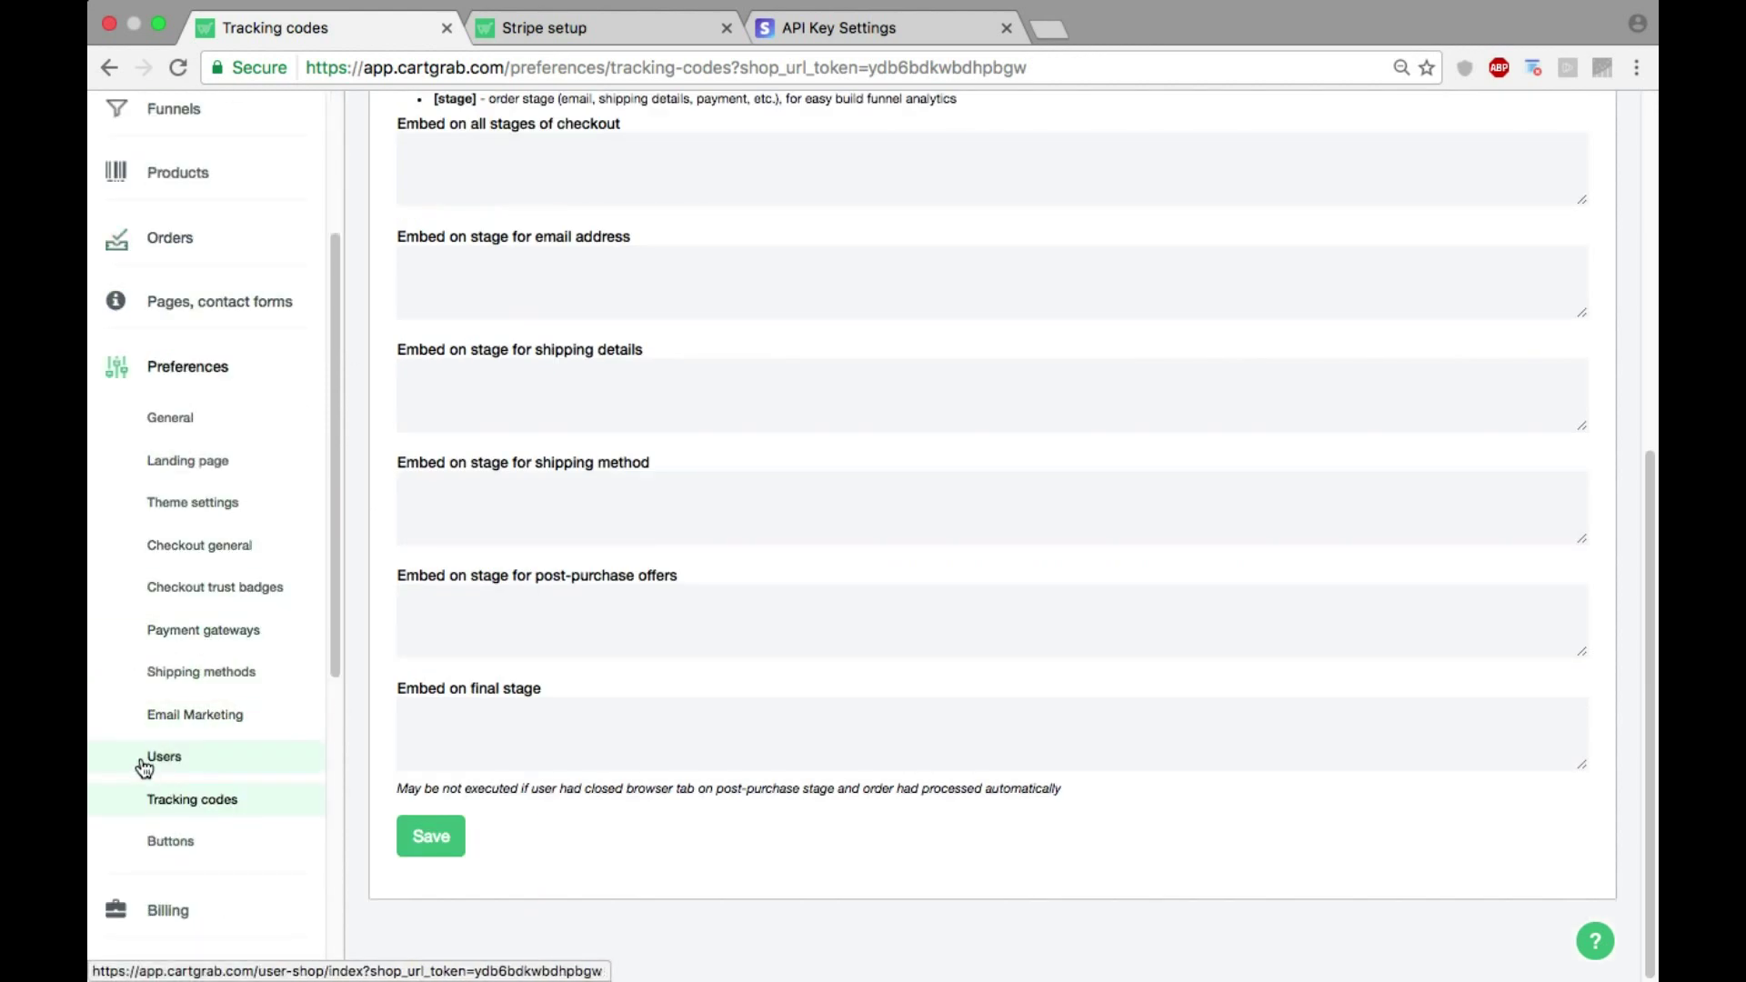
scroll(149, 831, down, 4)
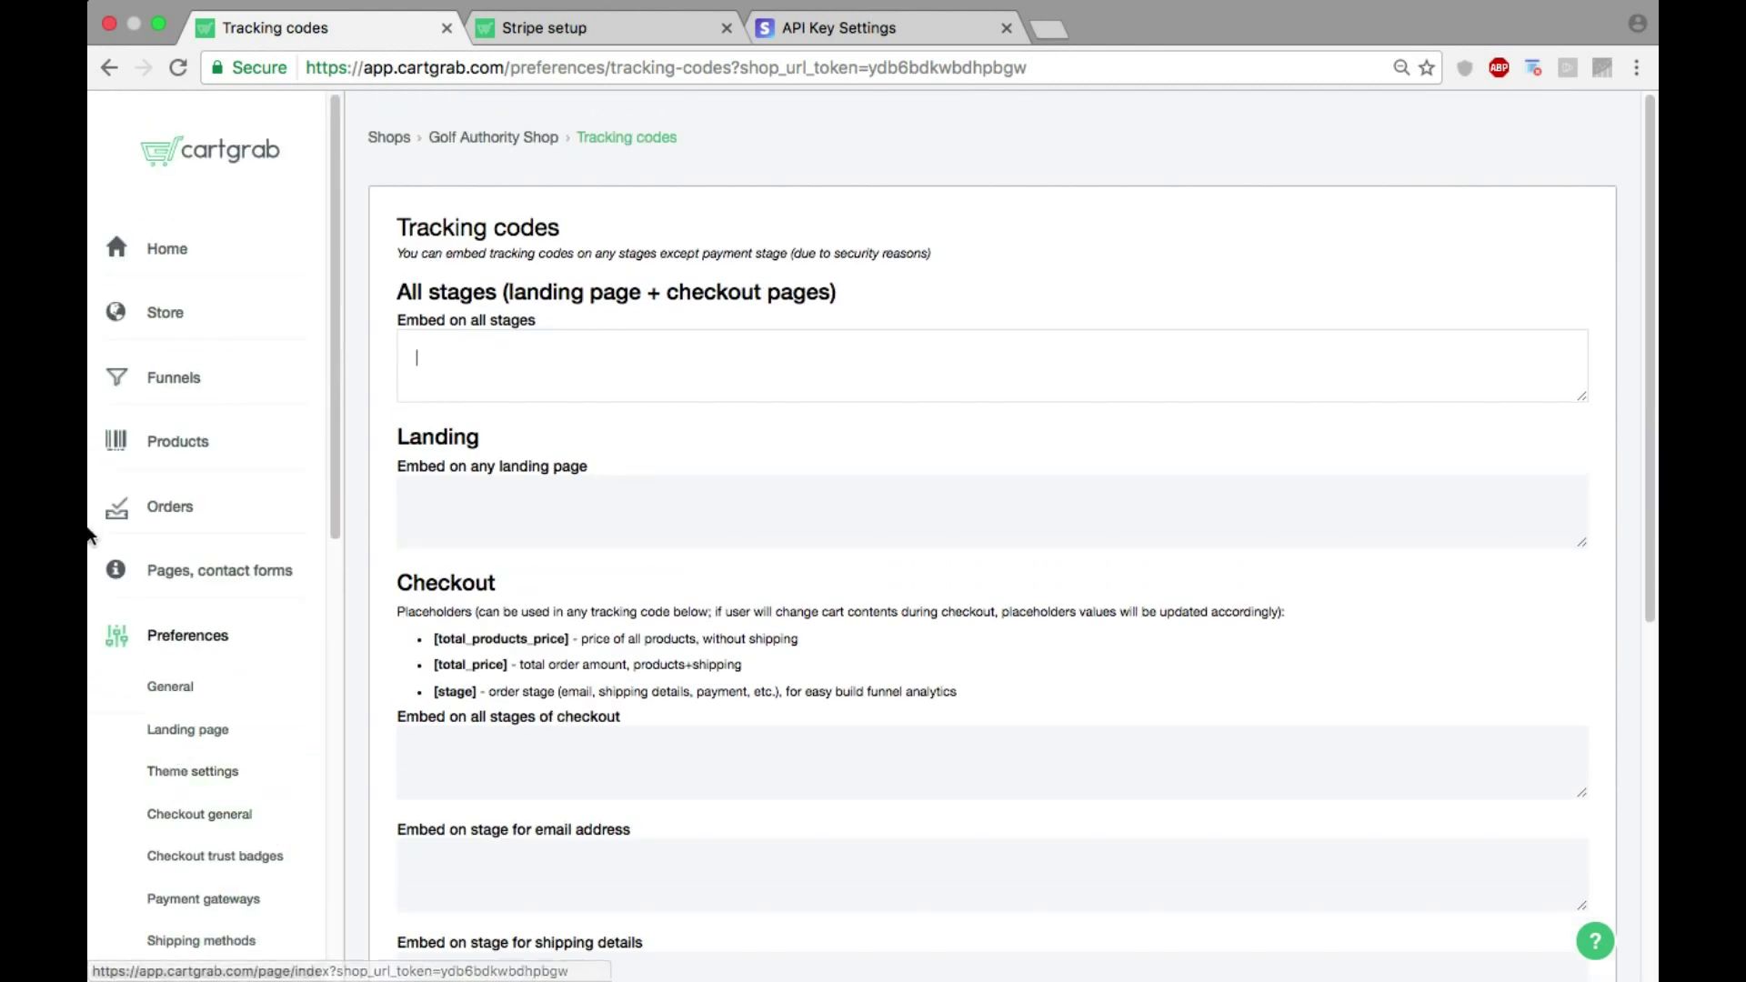
click(222, 588)
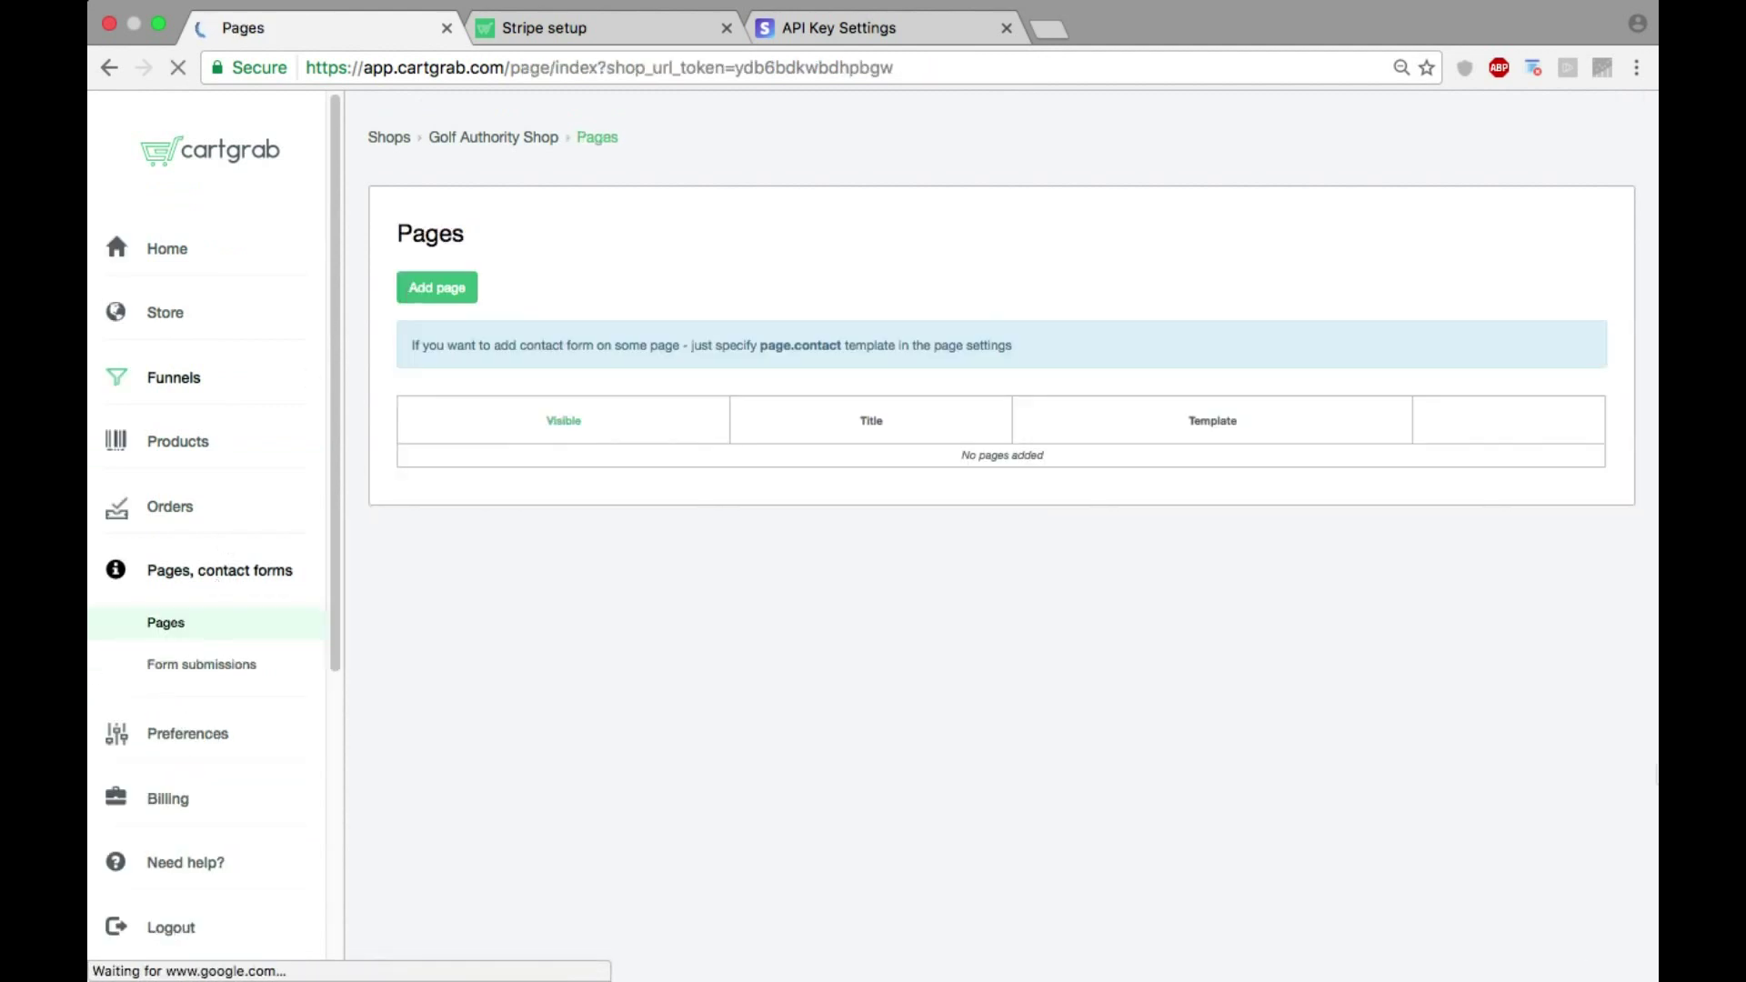
click(446, 291)
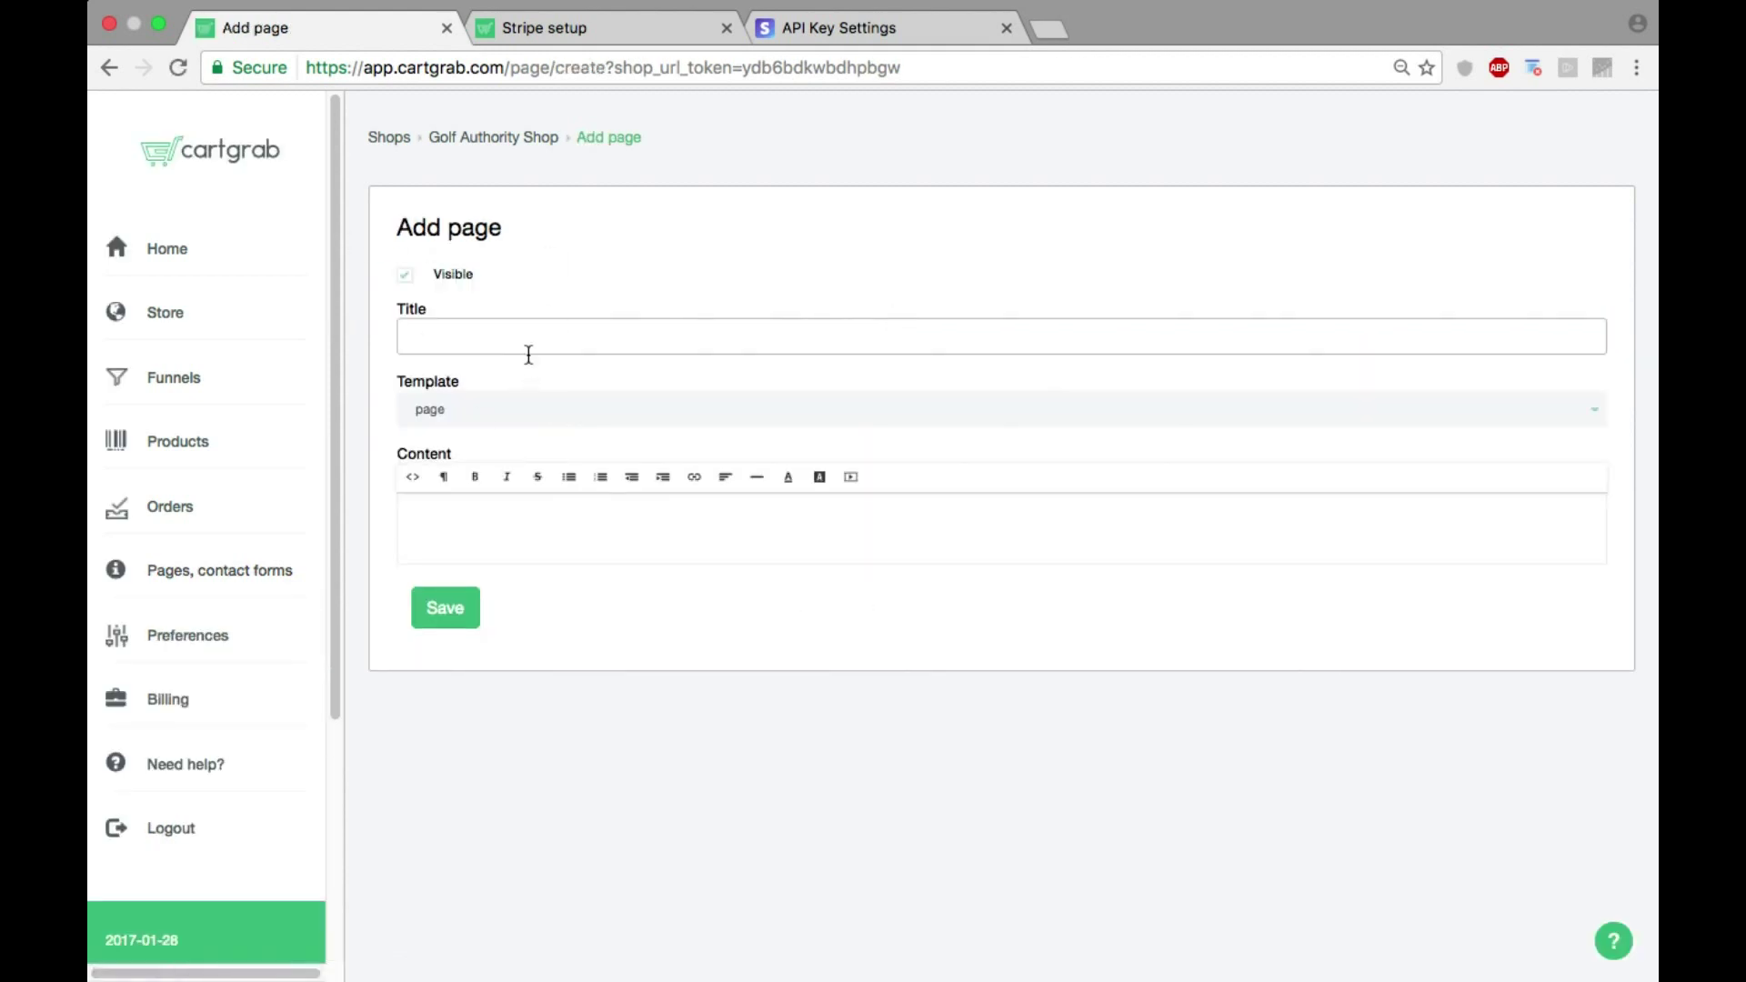
click(515, 339)
text(Contact US)
key(BackSpace)
text(a)
Step: Assign the page.contact template to the Contact Us page
click(537, 416)
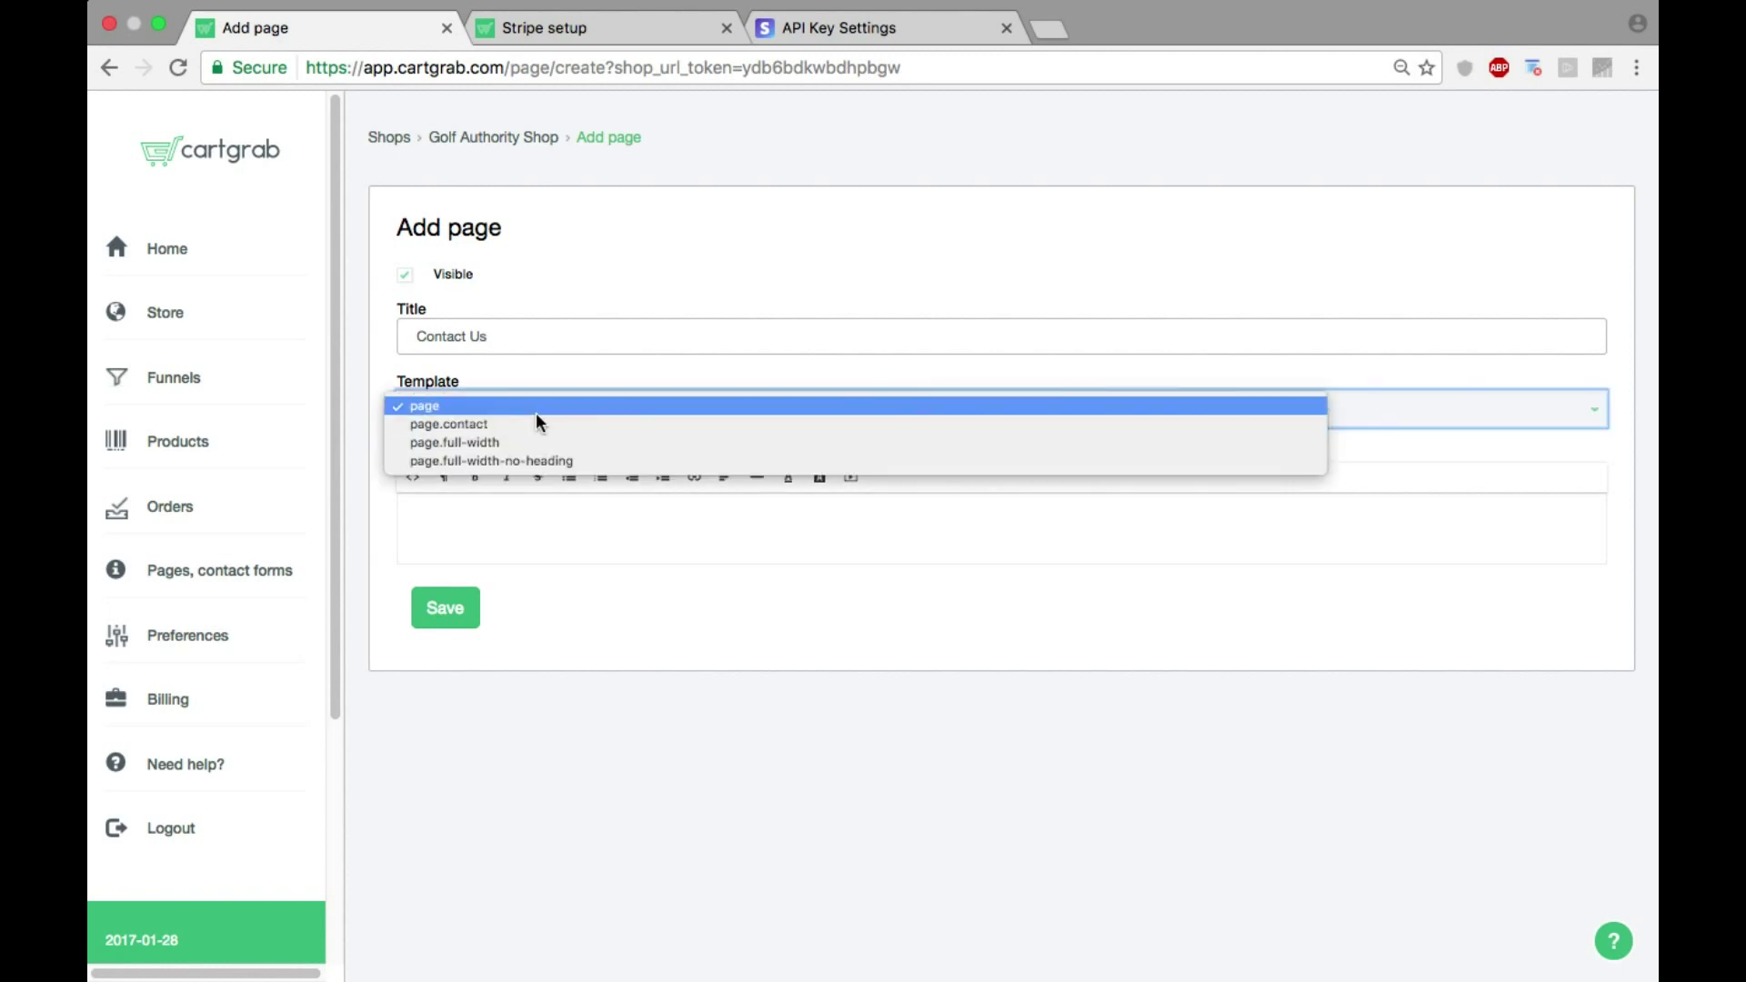
click(486, 422)
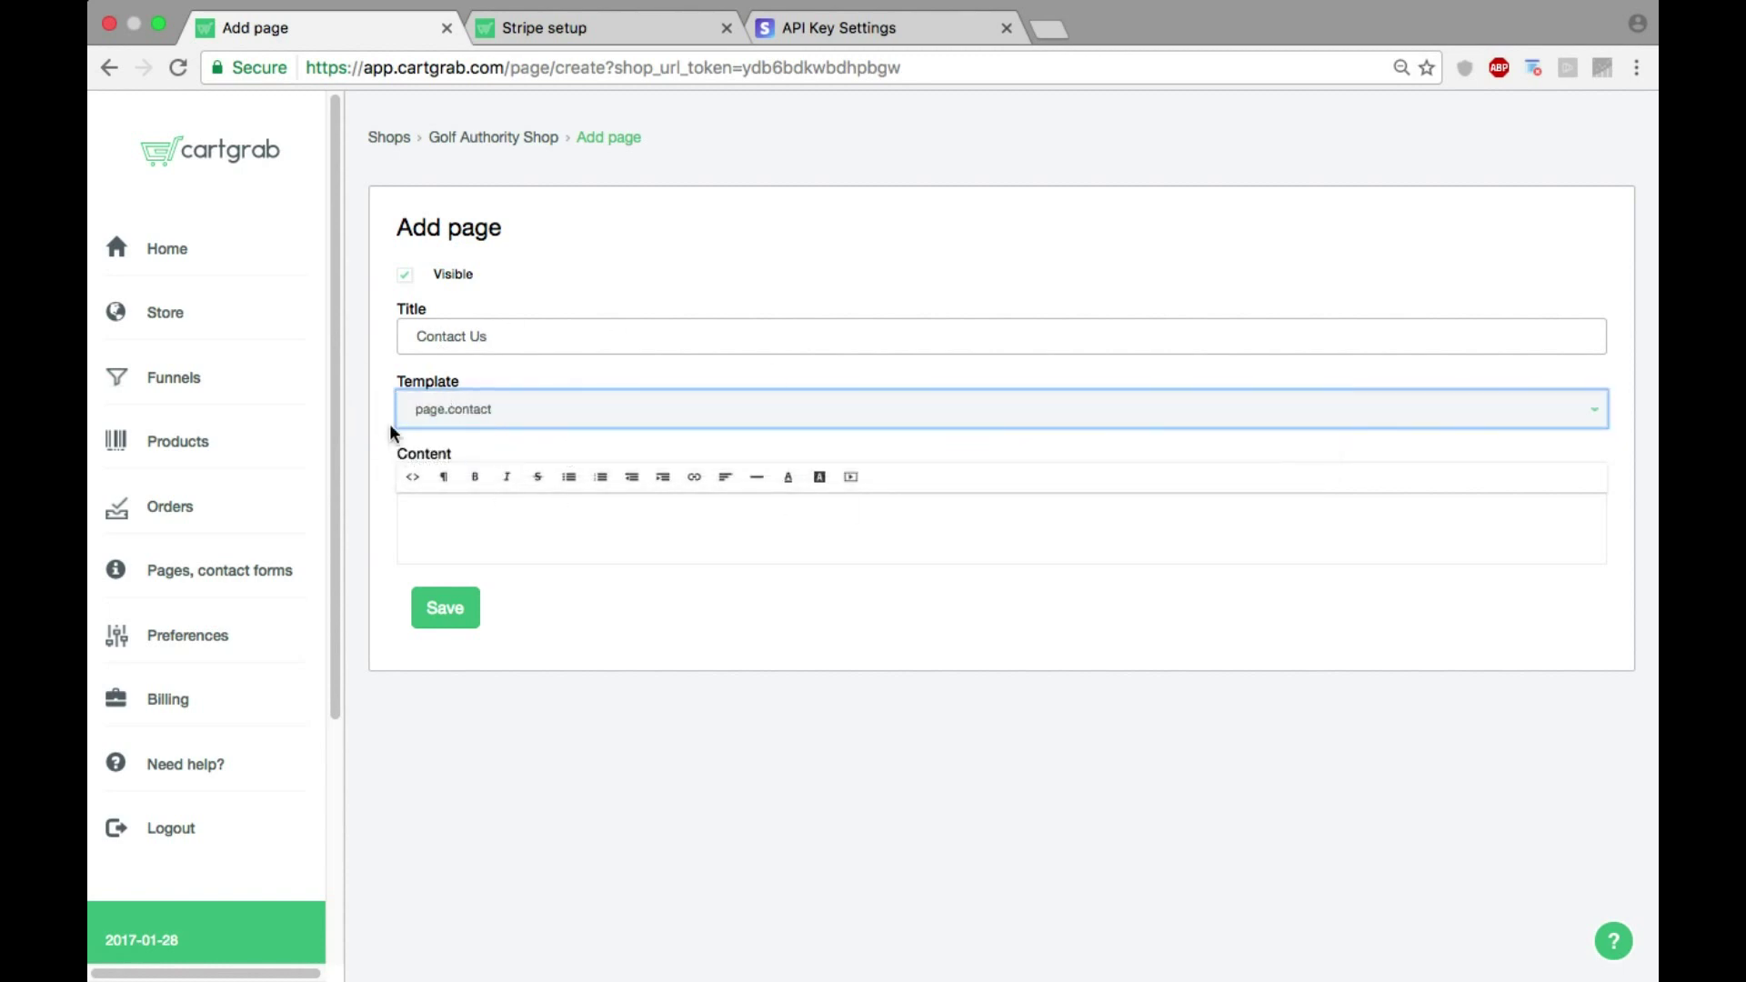
drag(378, 382, 424, 382)
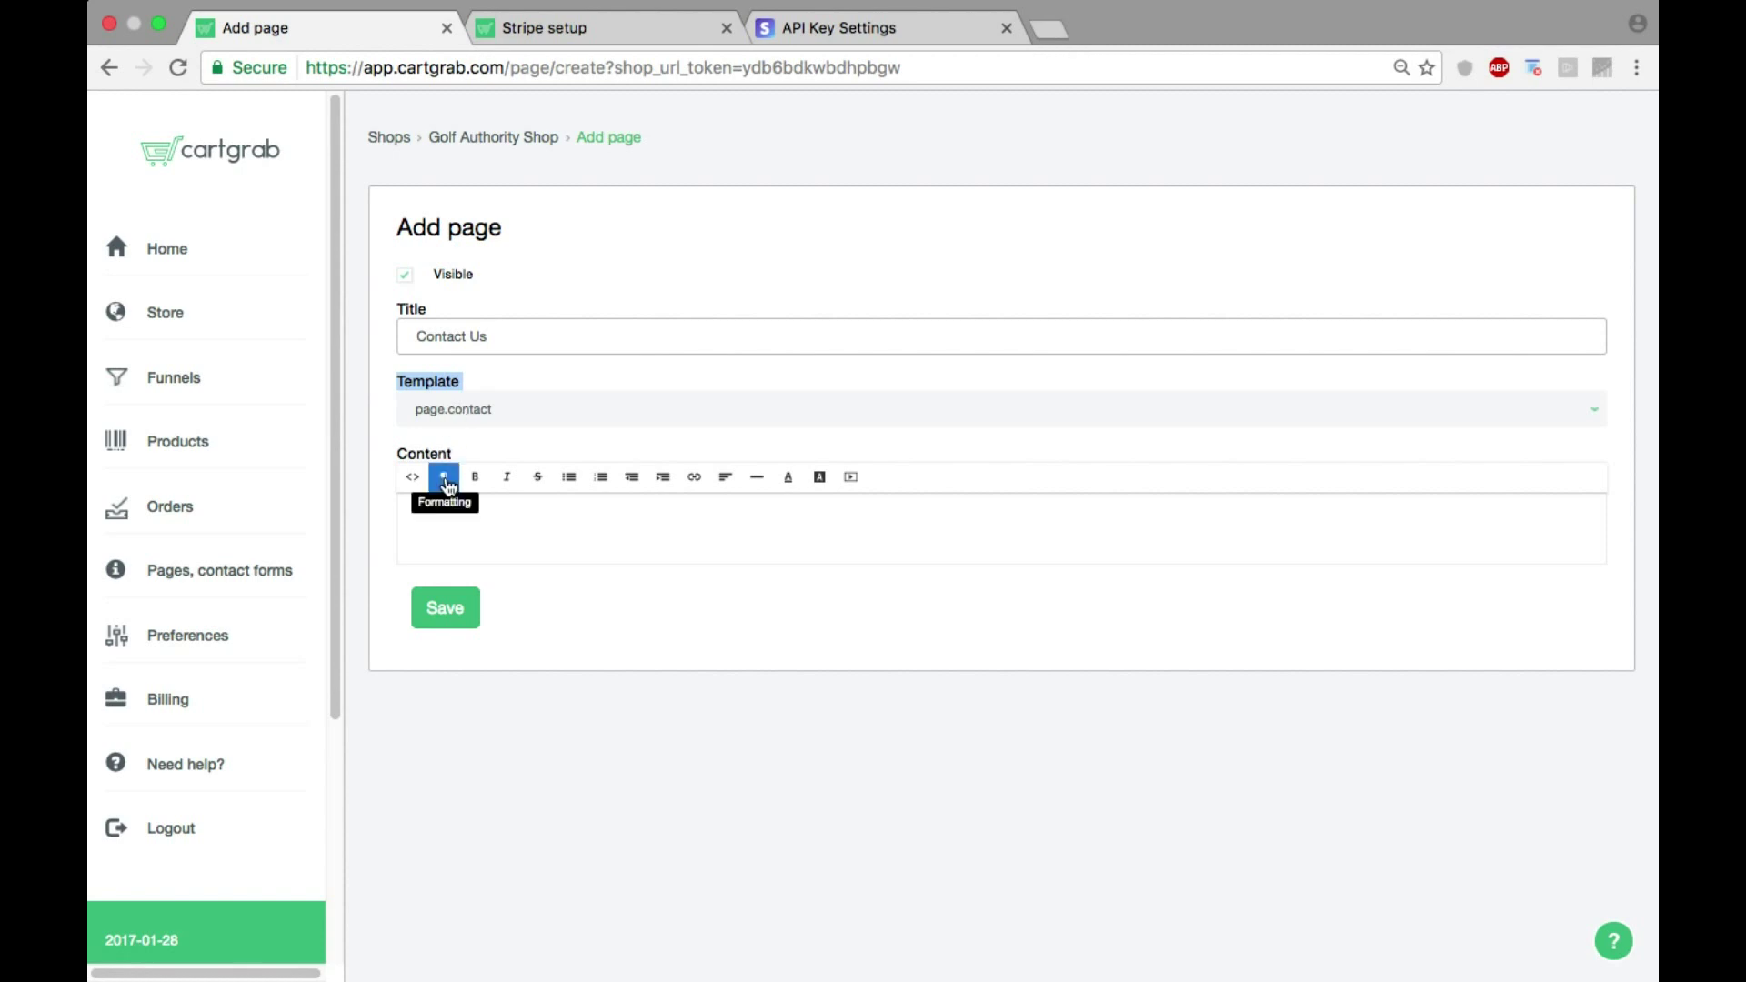
Step: Enter "Contact us regarding any orders here" as the Contact Us page's content and save the page
click(456, 516)
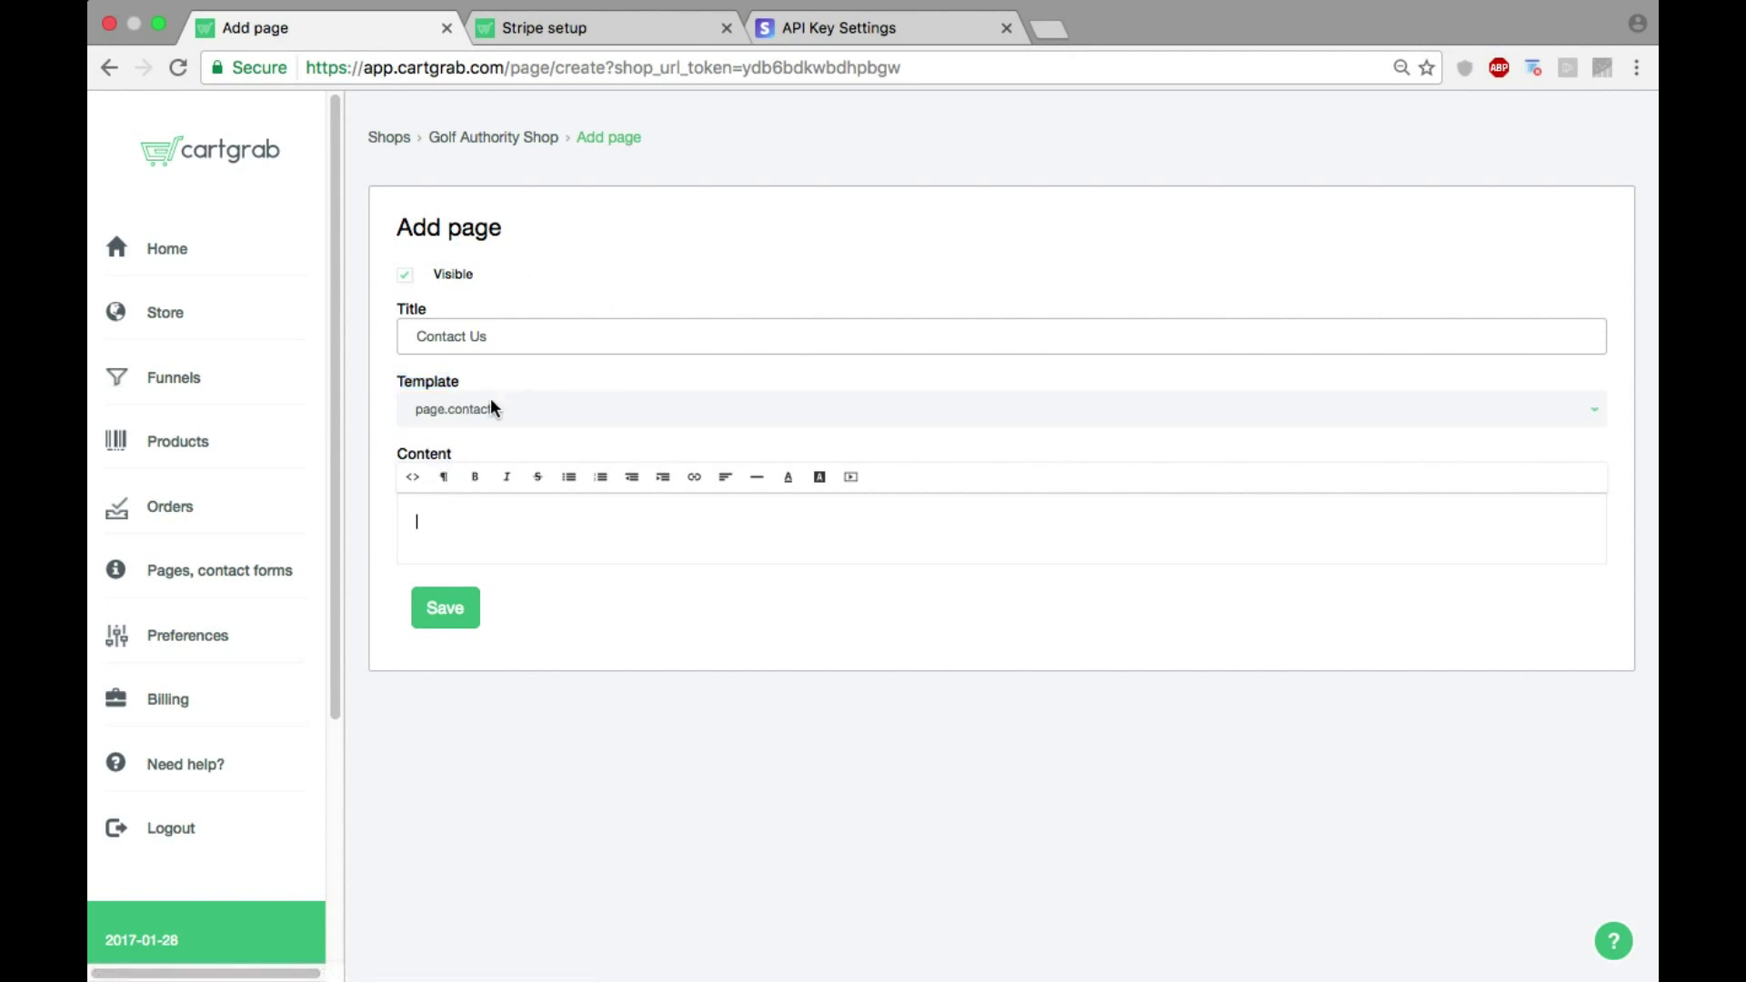
text(Contact U)
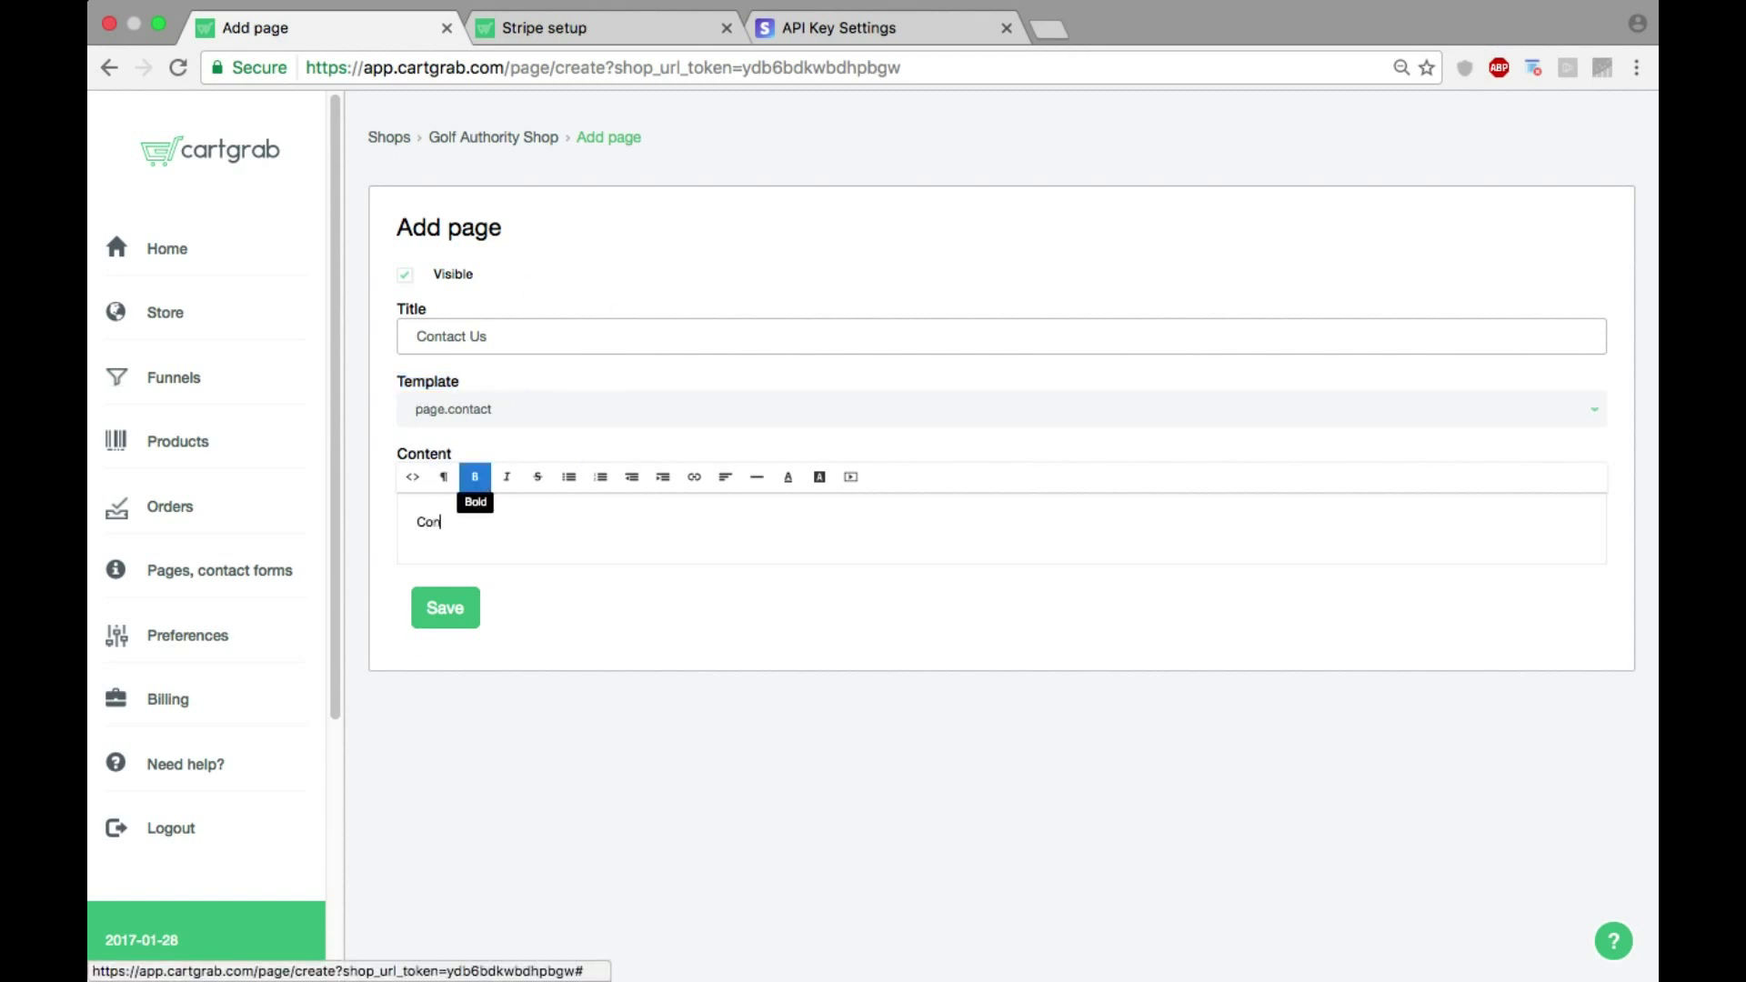
key(BackSpace)
key(BackSpace)
text(us regarding any orders here)
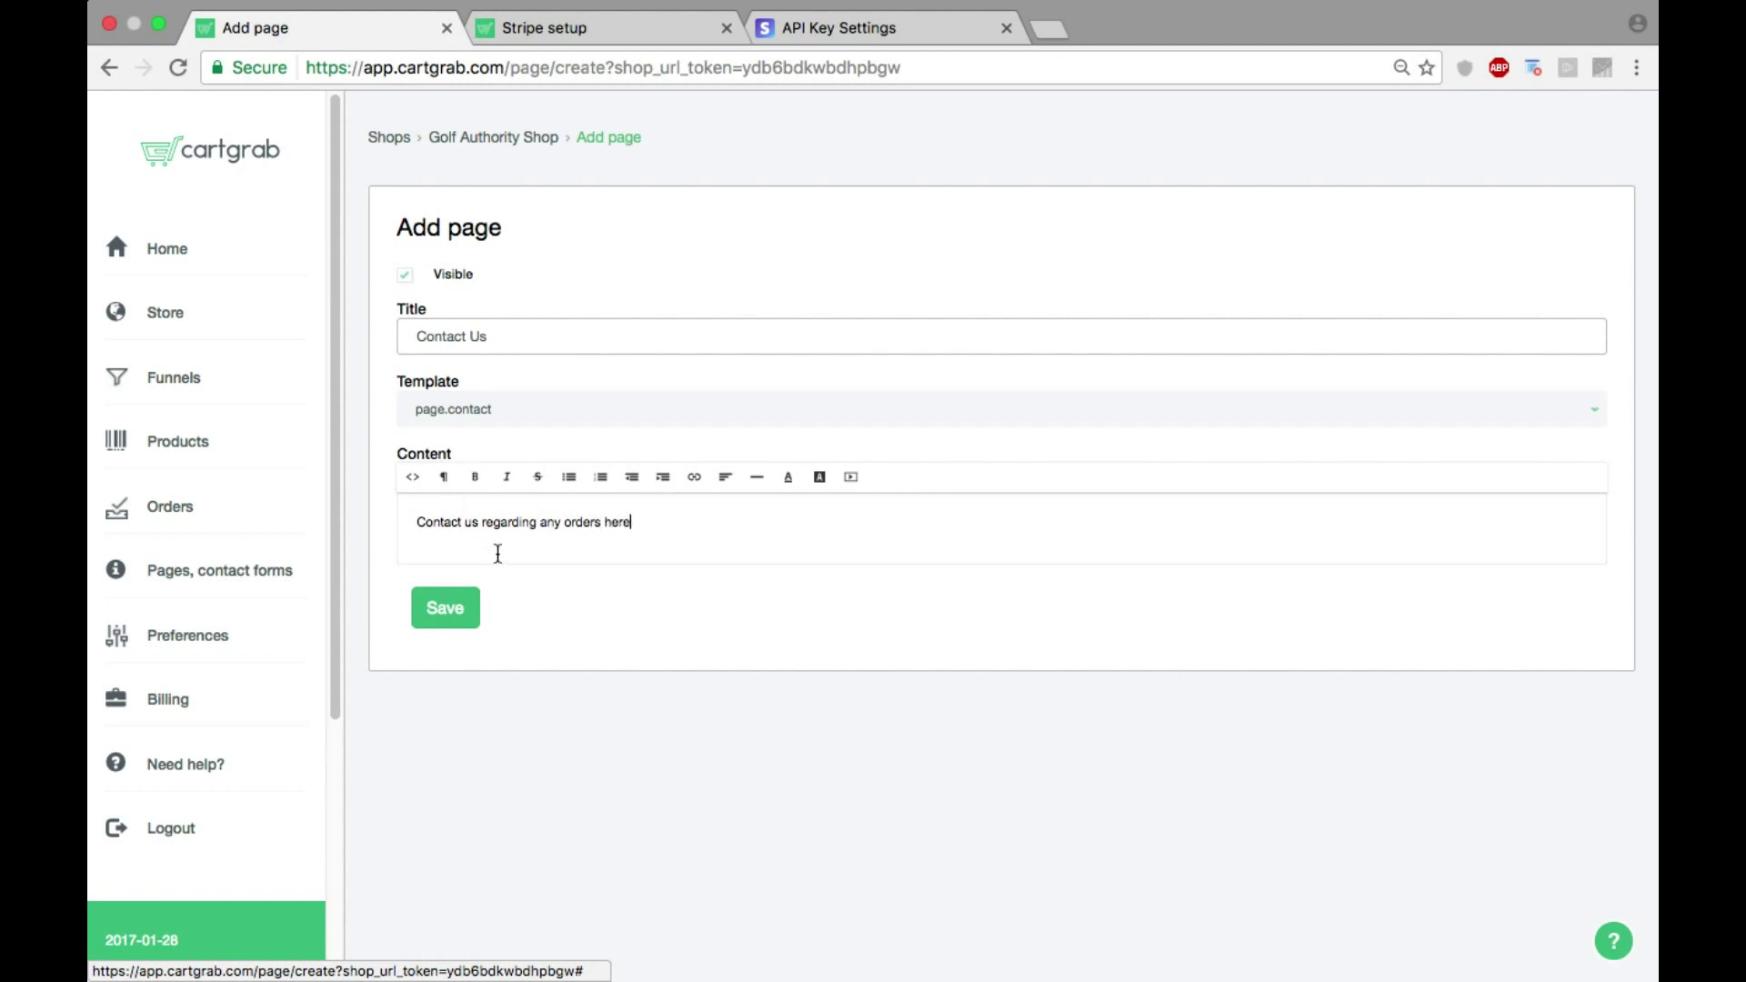
click(448, 606)
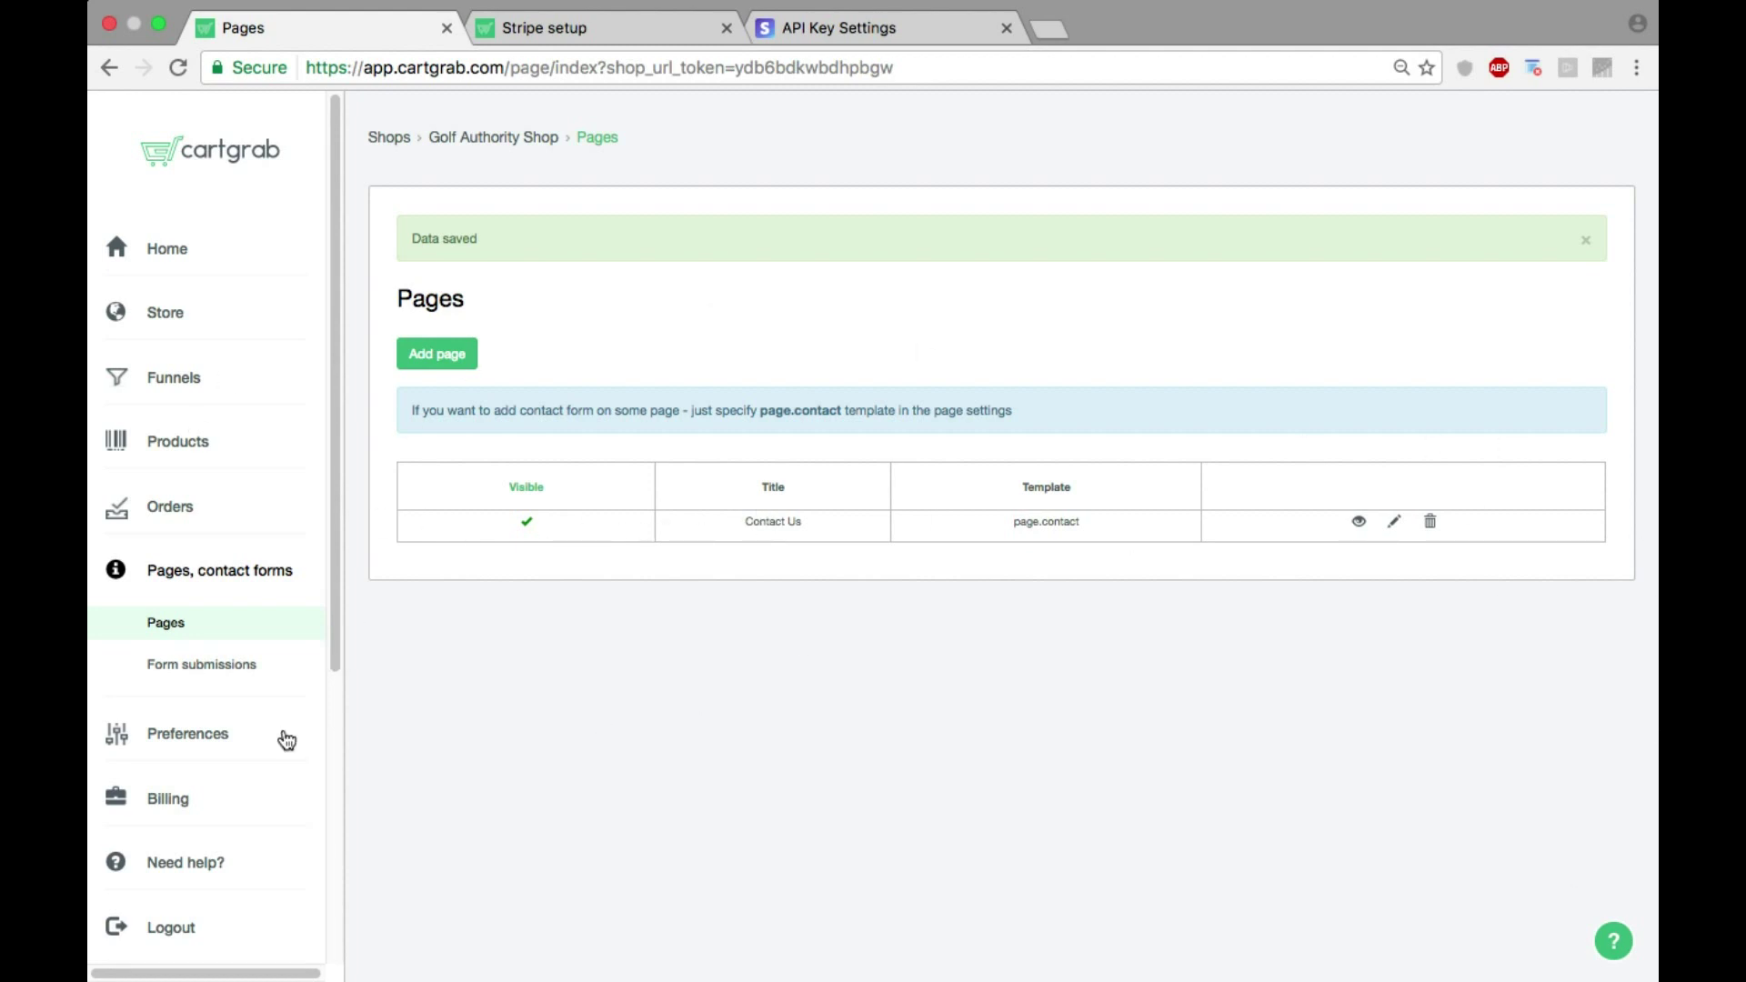
Step: View the shop's form submissions, then close the Stripe setup and API Key Settings pages
click(233, 673)
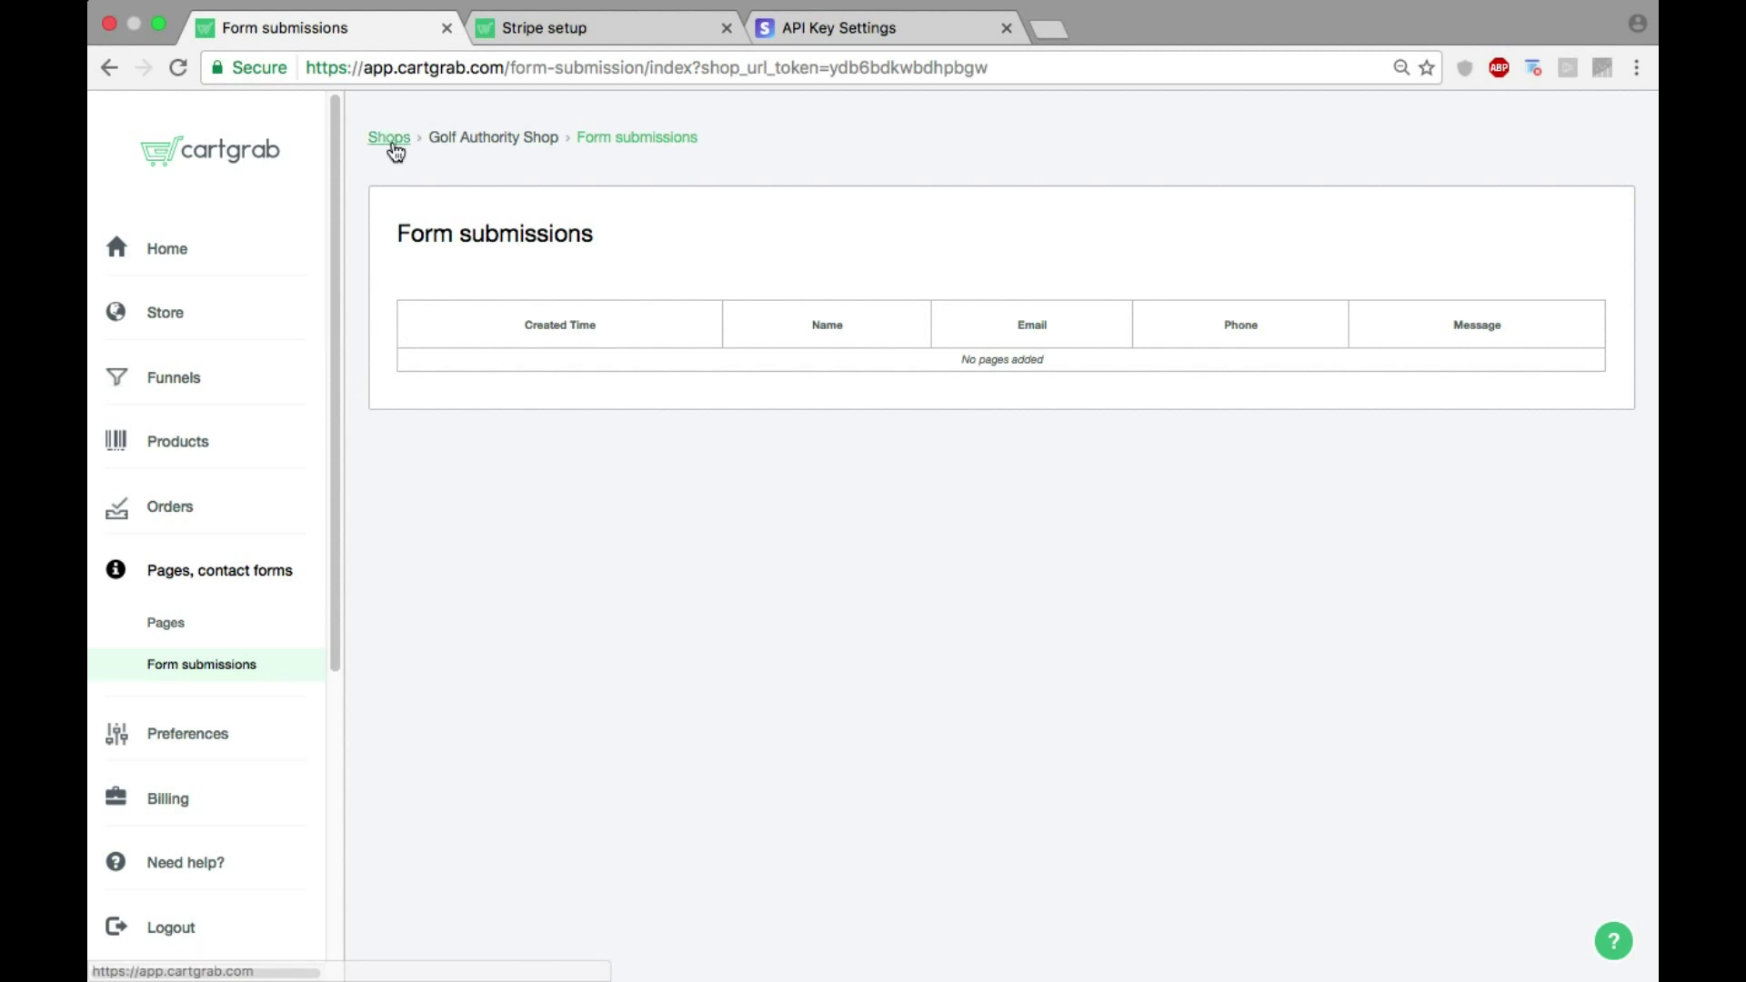
middle_click(515, 32)
middle_click(516, 32)
Step: Open aliexpress.com and amazon.com in separate new browser tabs
click(494, 30)
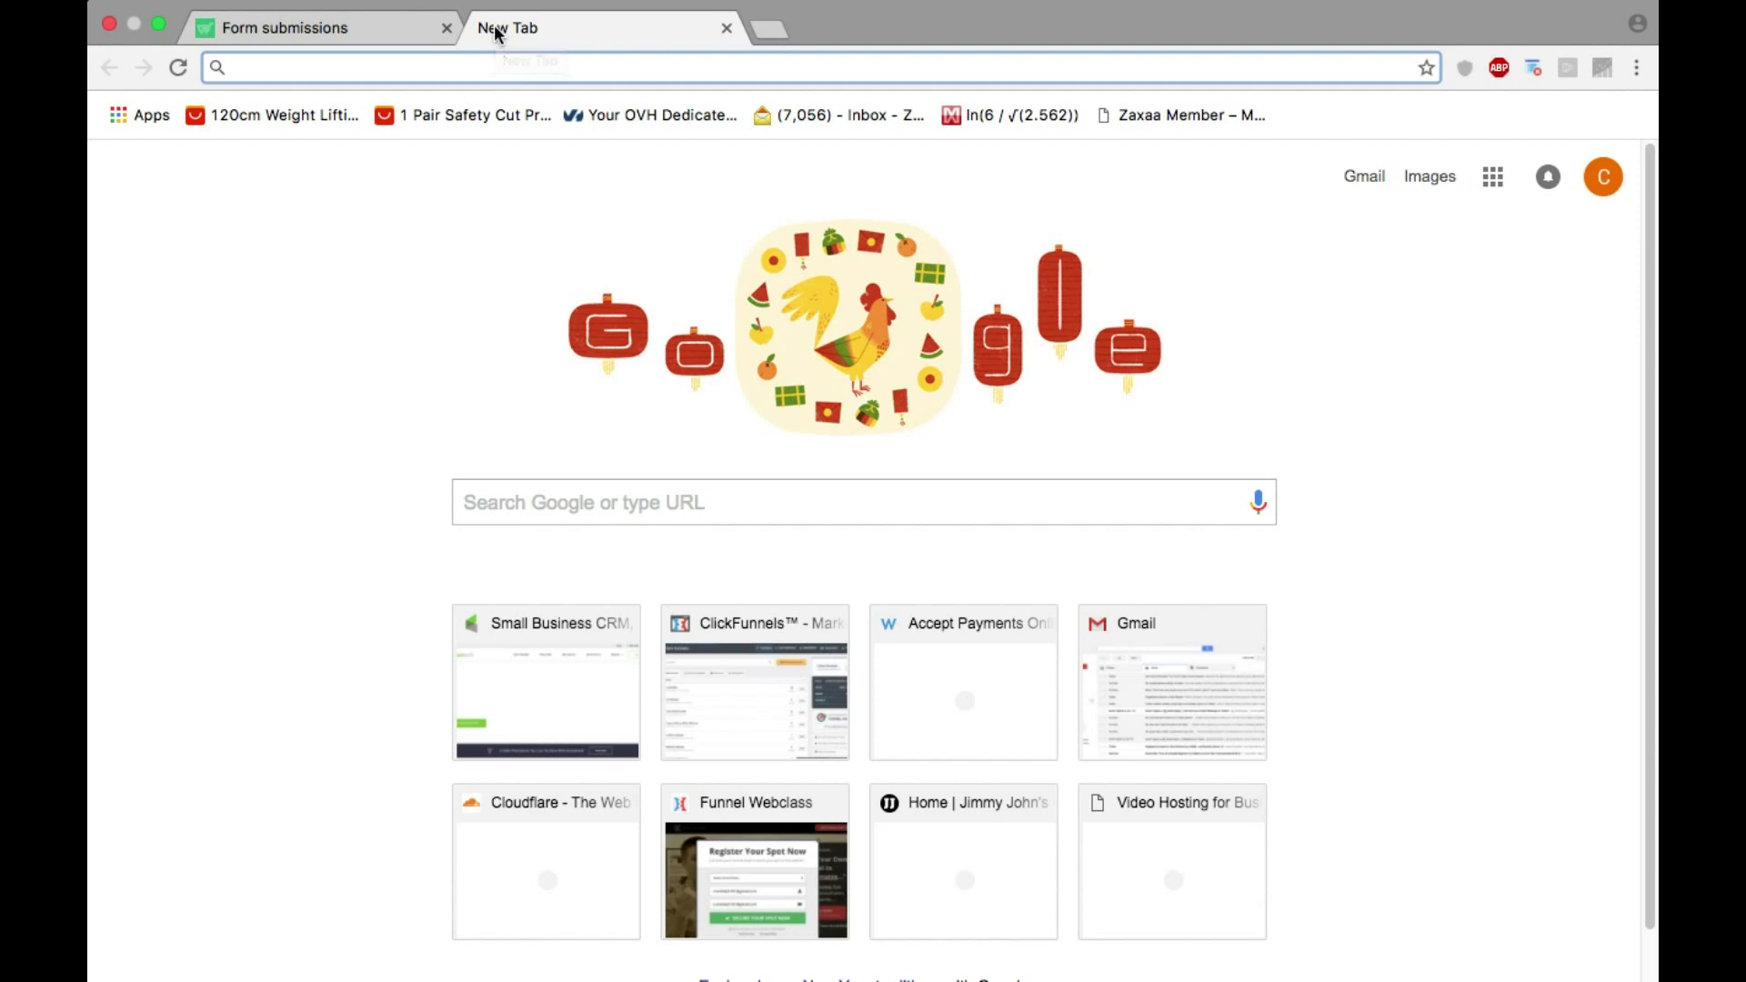
text(aliexpress.com)
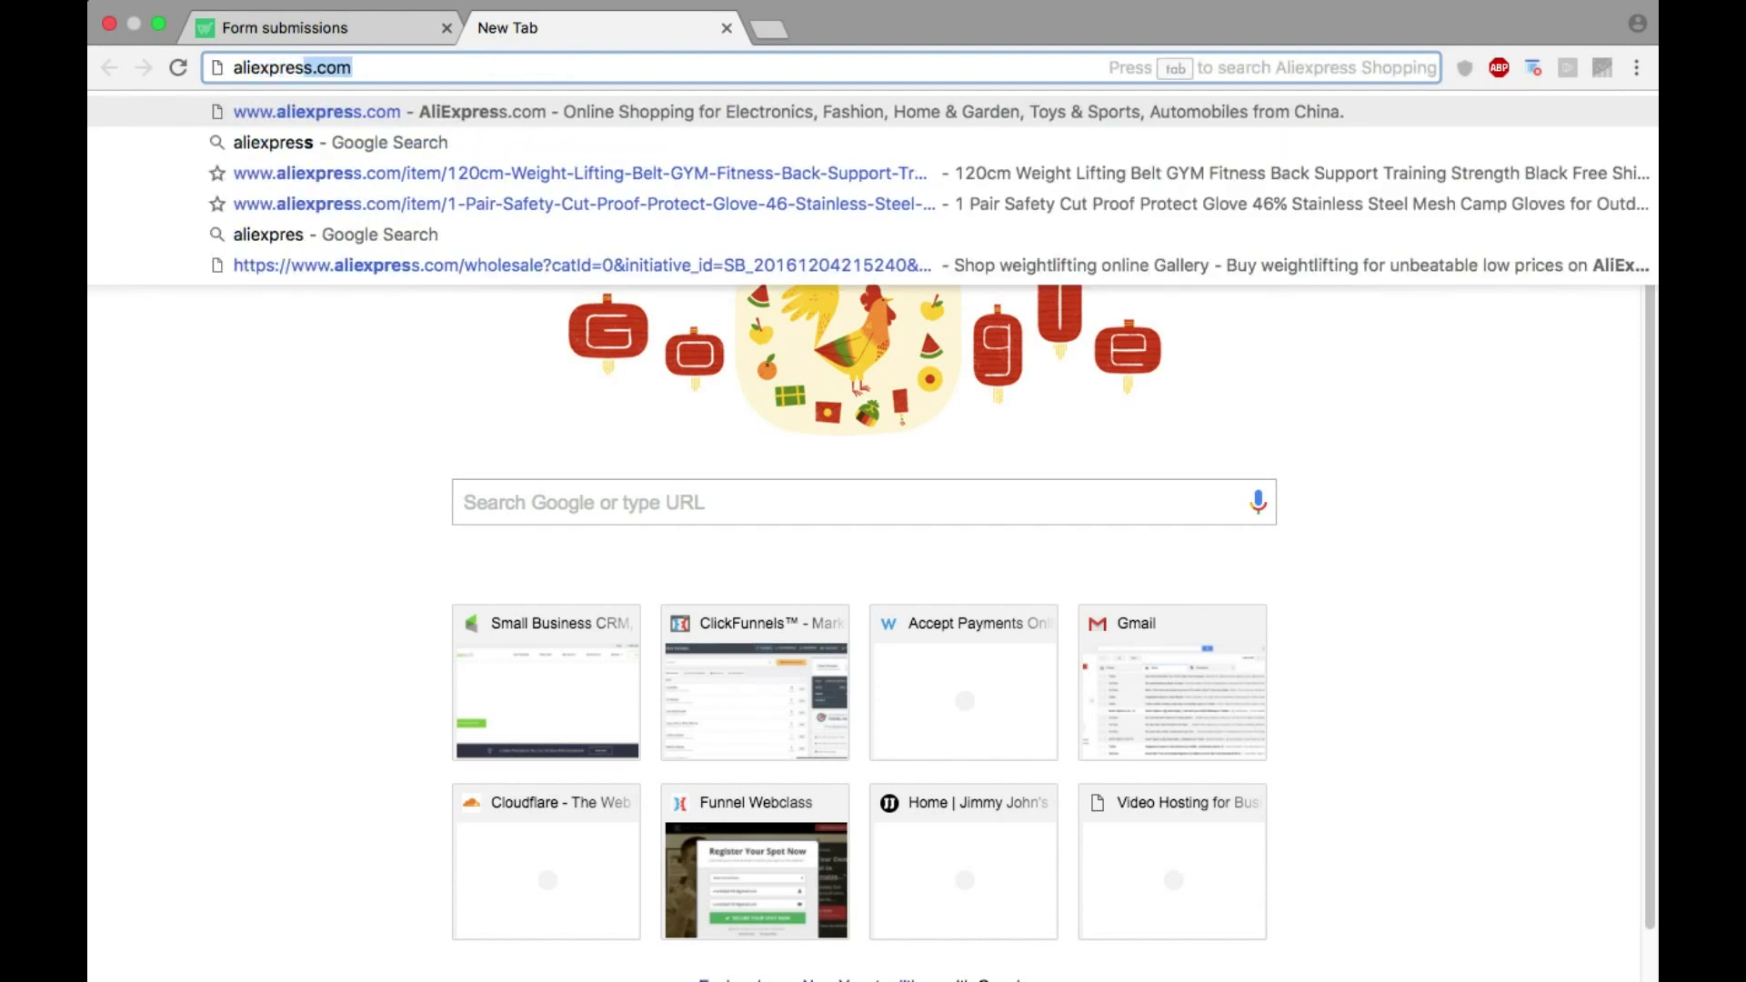
key(Return)
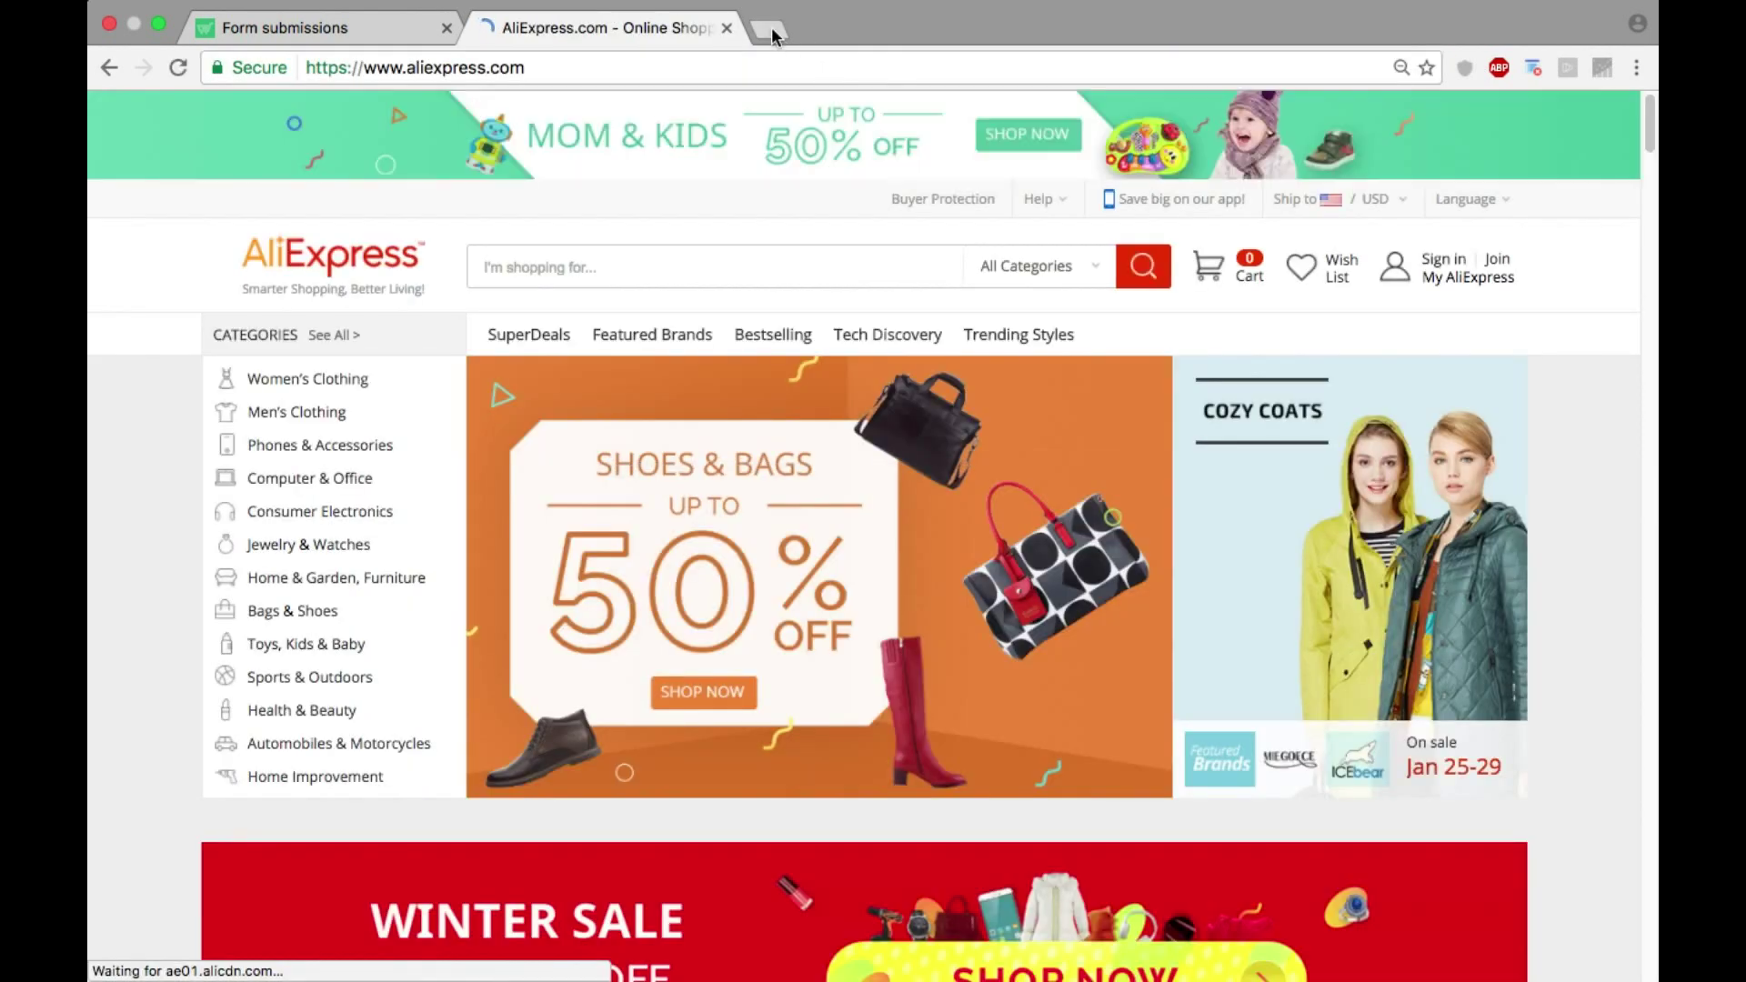
click(769, 29)
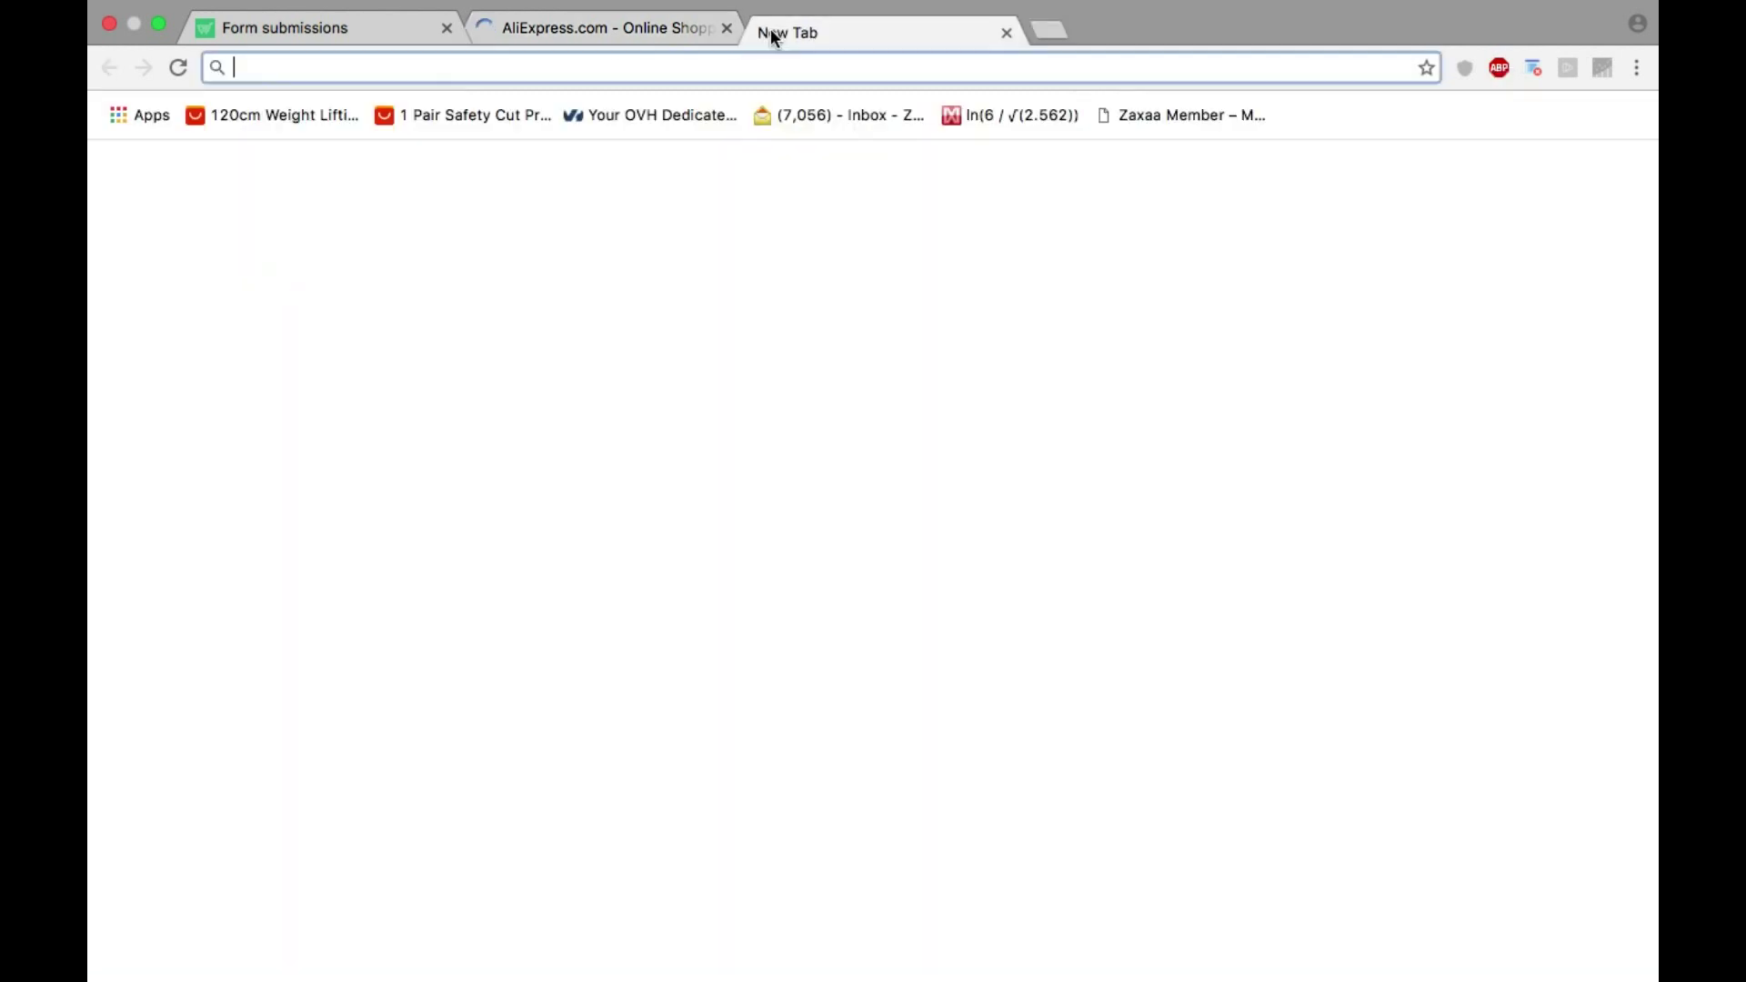
text(amazon.)
key(Return)
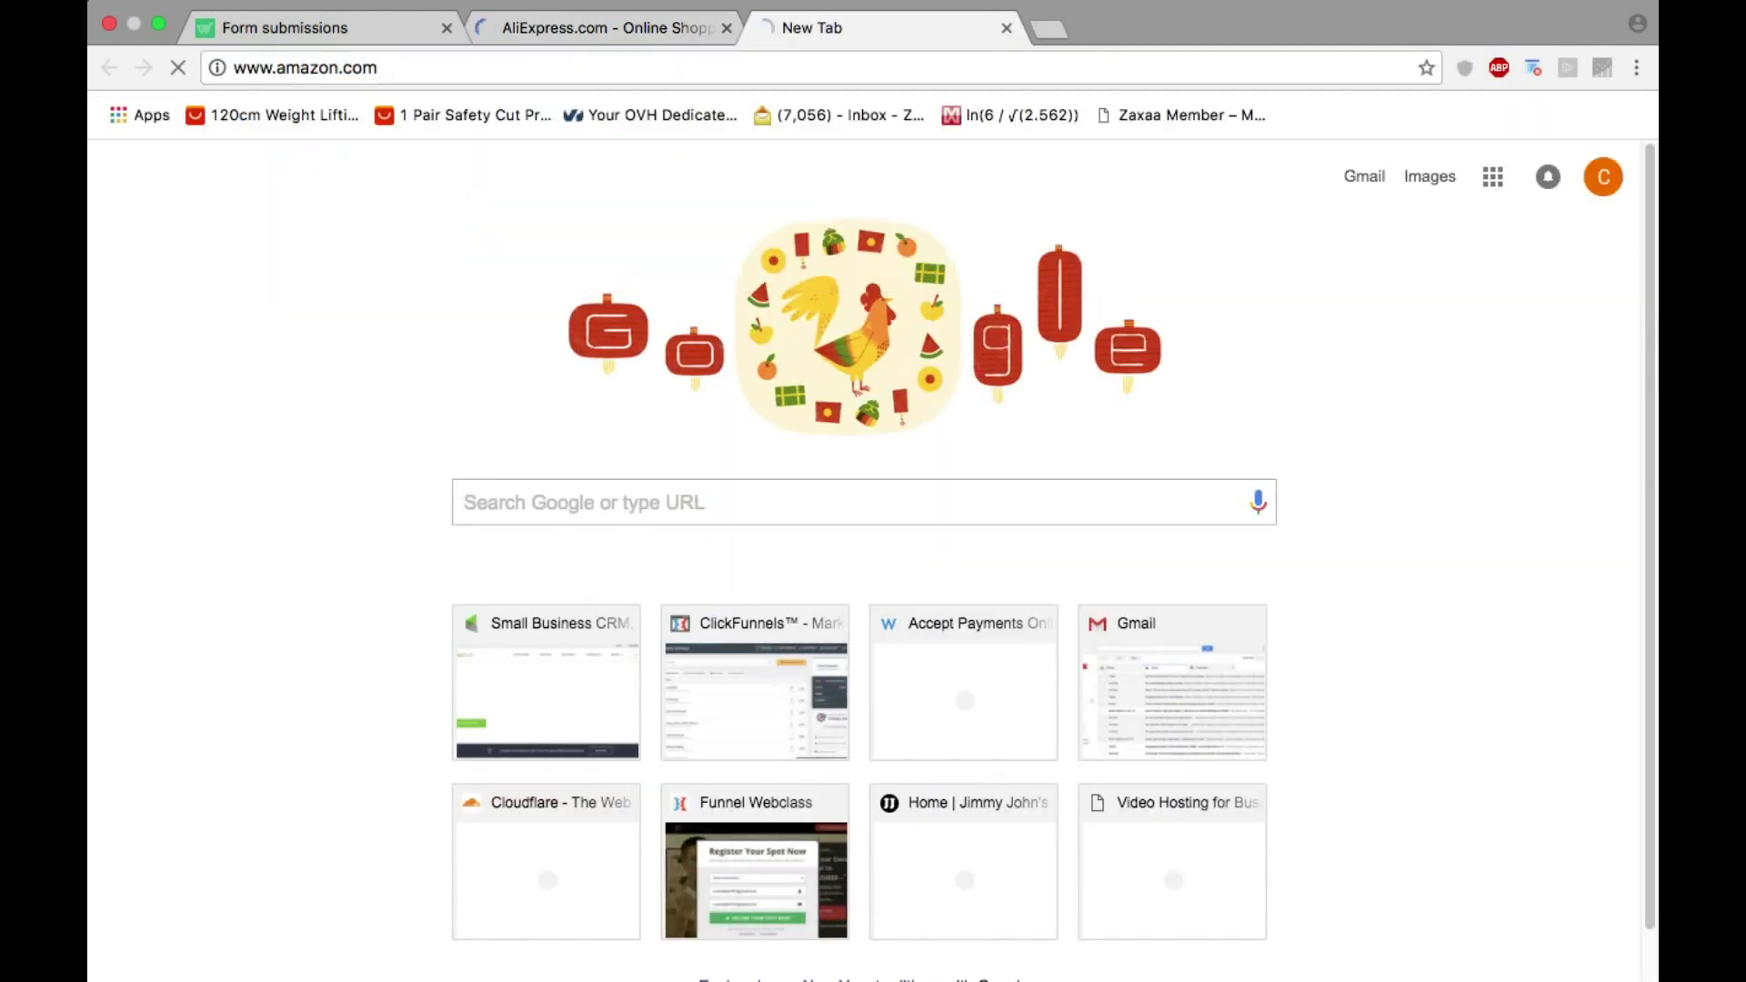
click(617, 40)
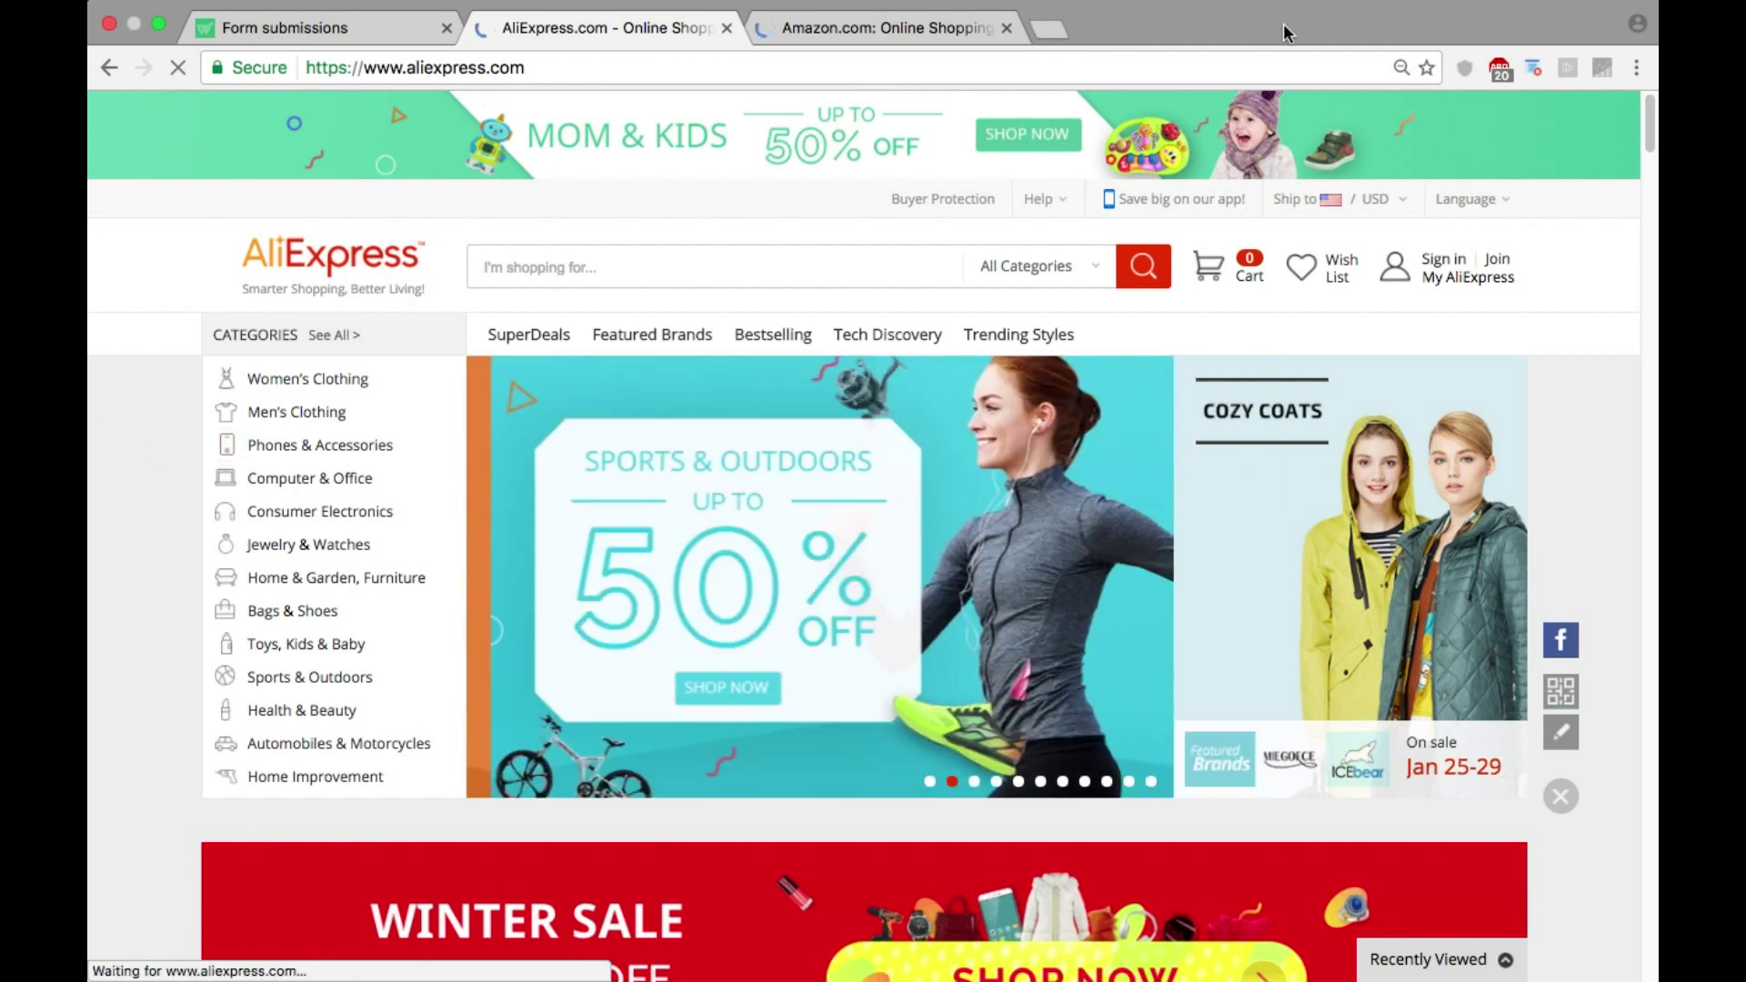
Step: Switch to Amazon and search it for "golf accessories"
click(985, 41)
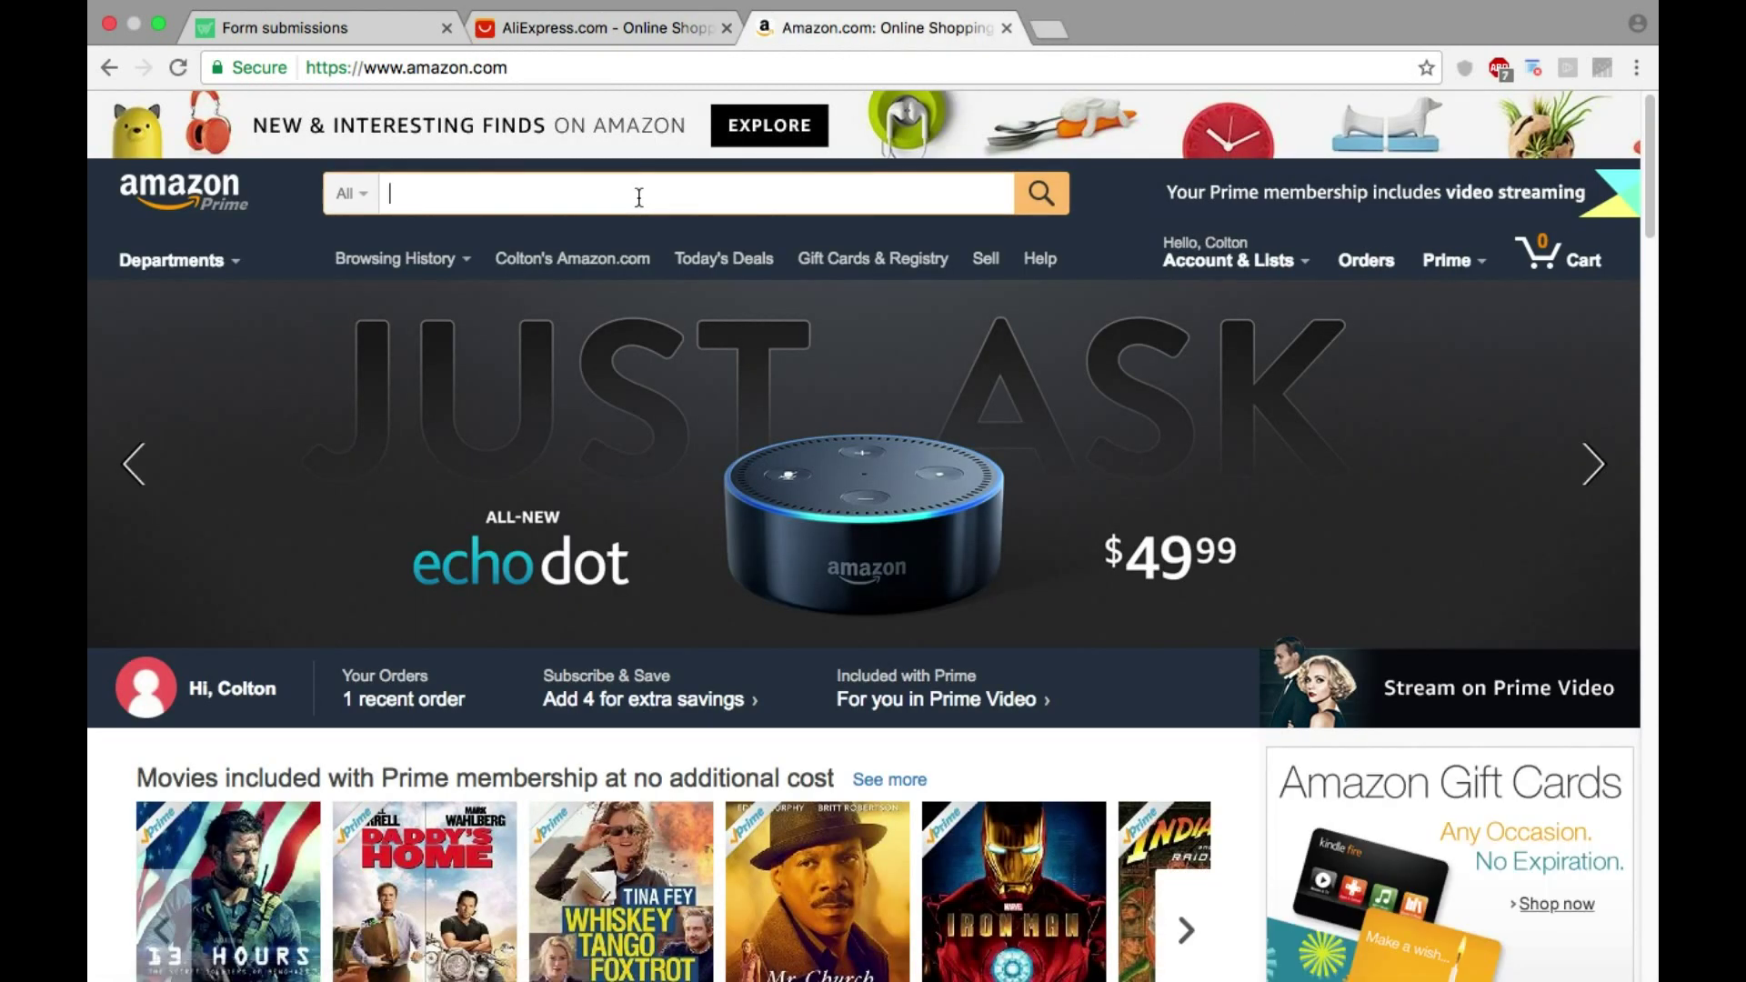
text(gol)
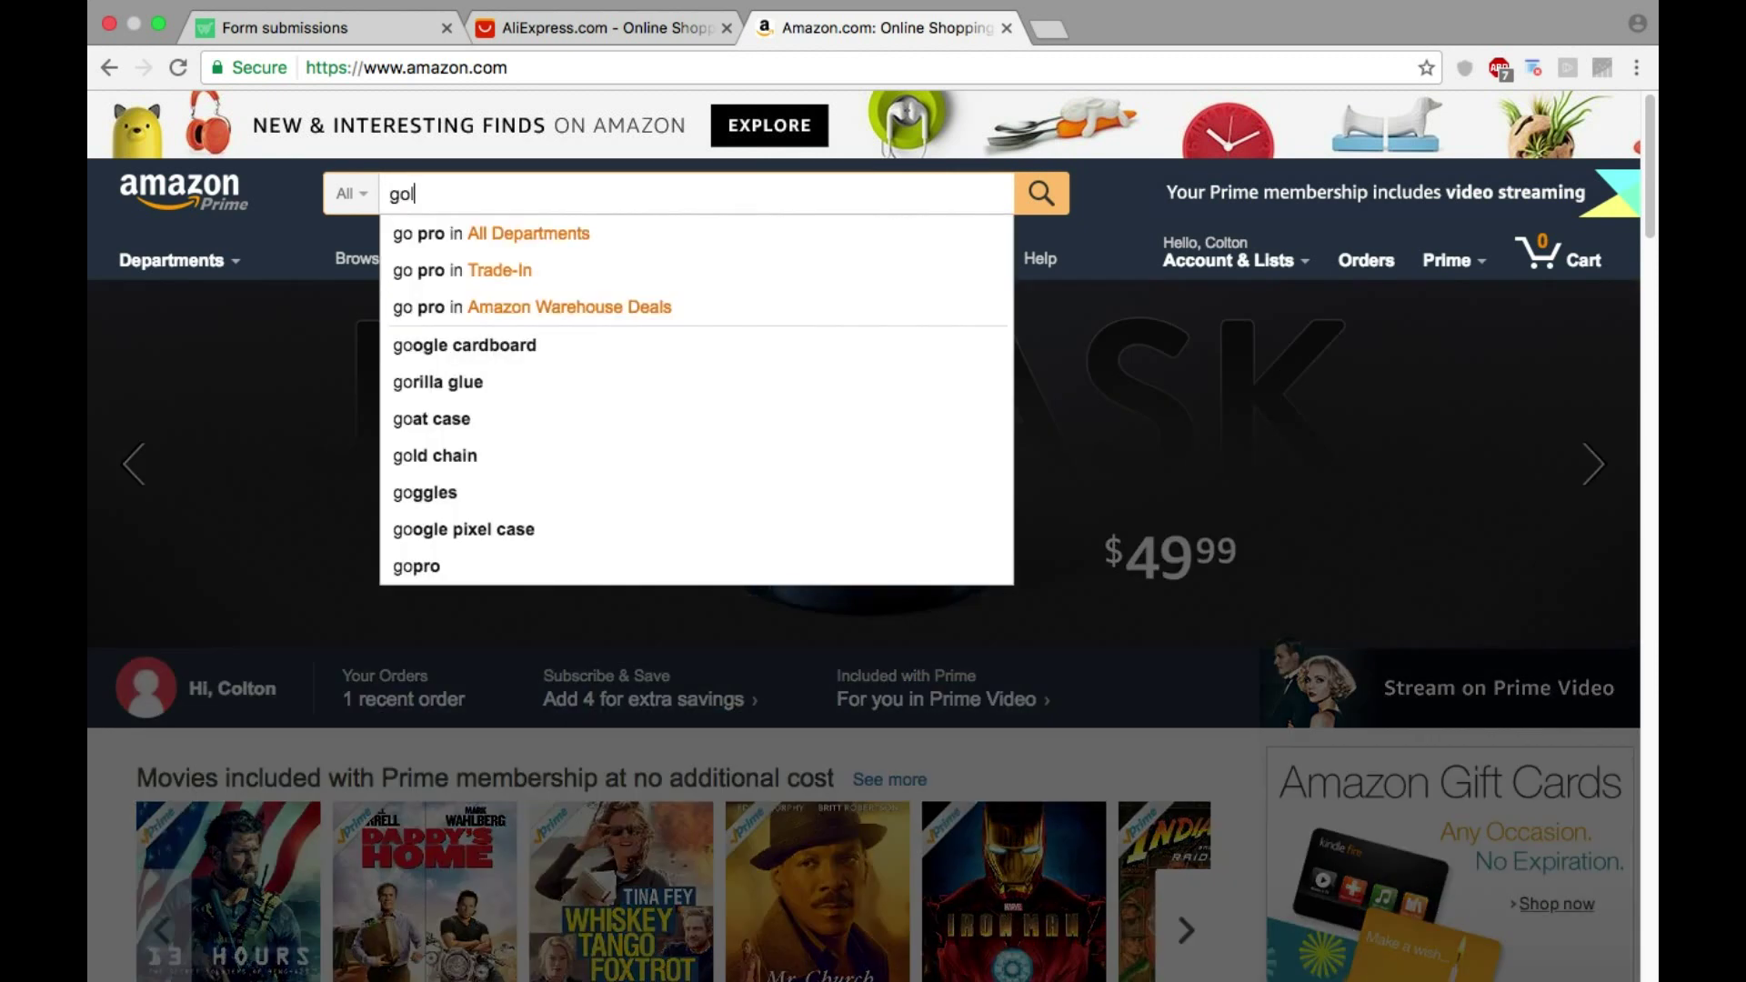
text(f accessories)
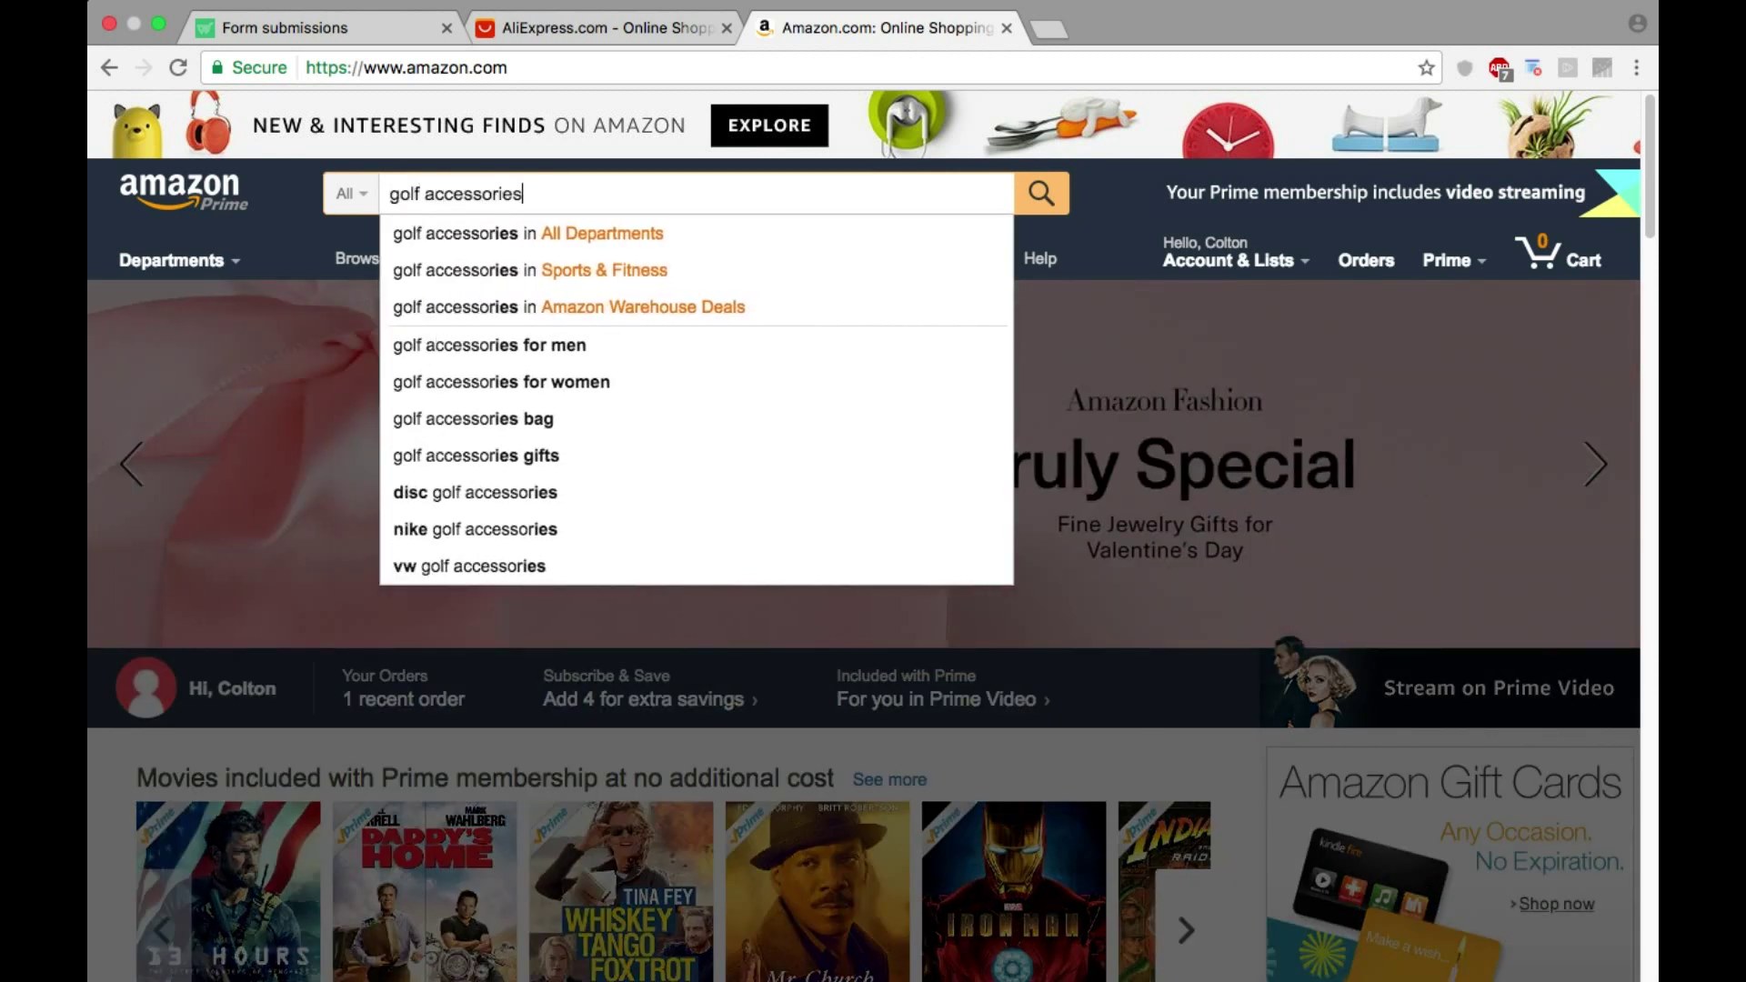
key(Return)
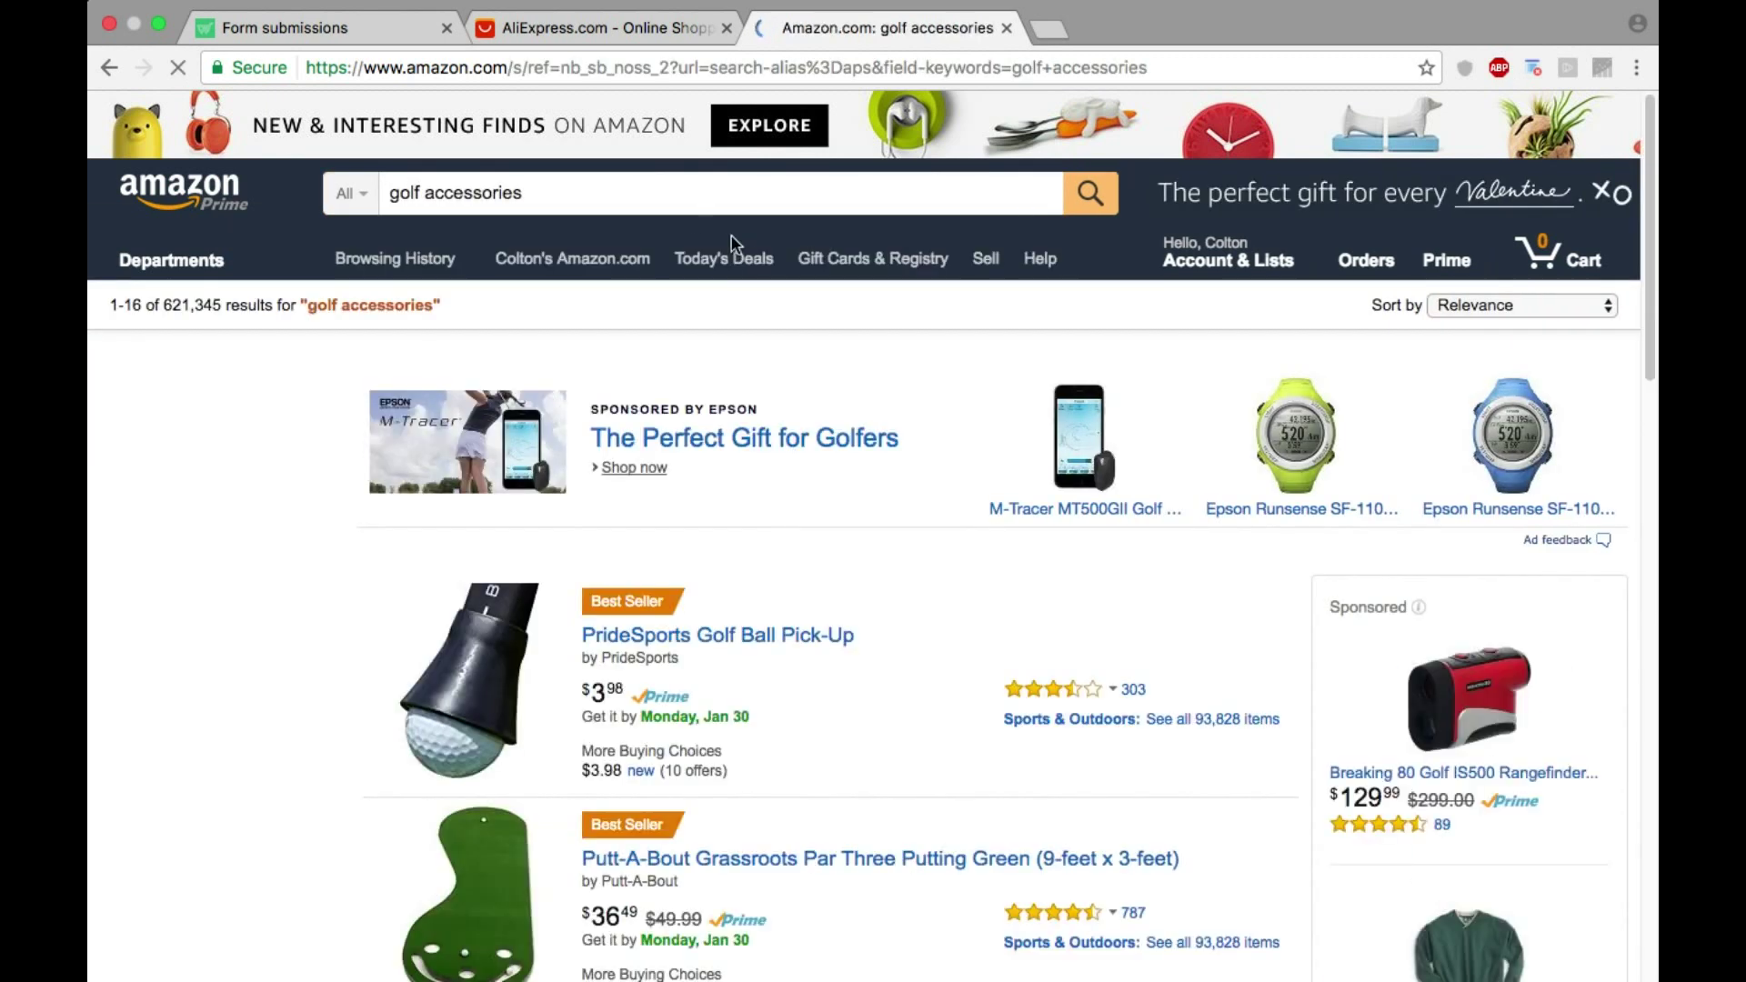
Step: Examine the Amazon golf accessory results for best sellers, their prices and customer ratings
scroll(1006, 670, down, 8)
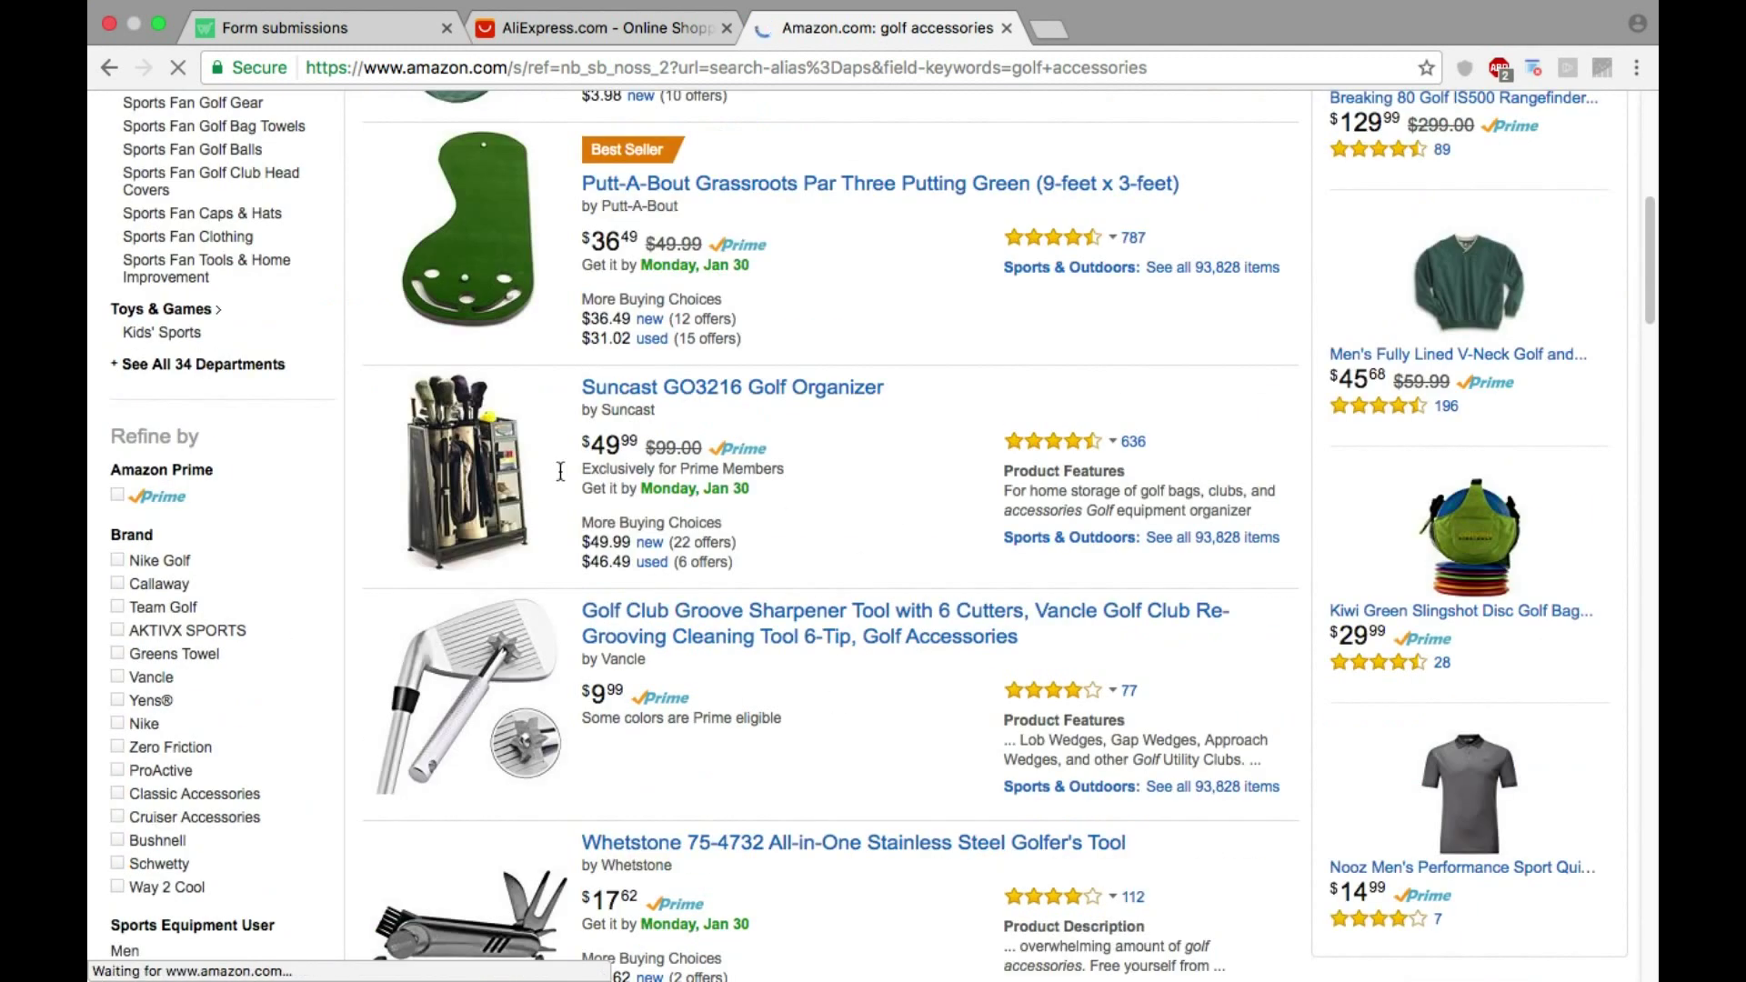
scroll(689, 302, up, 4)
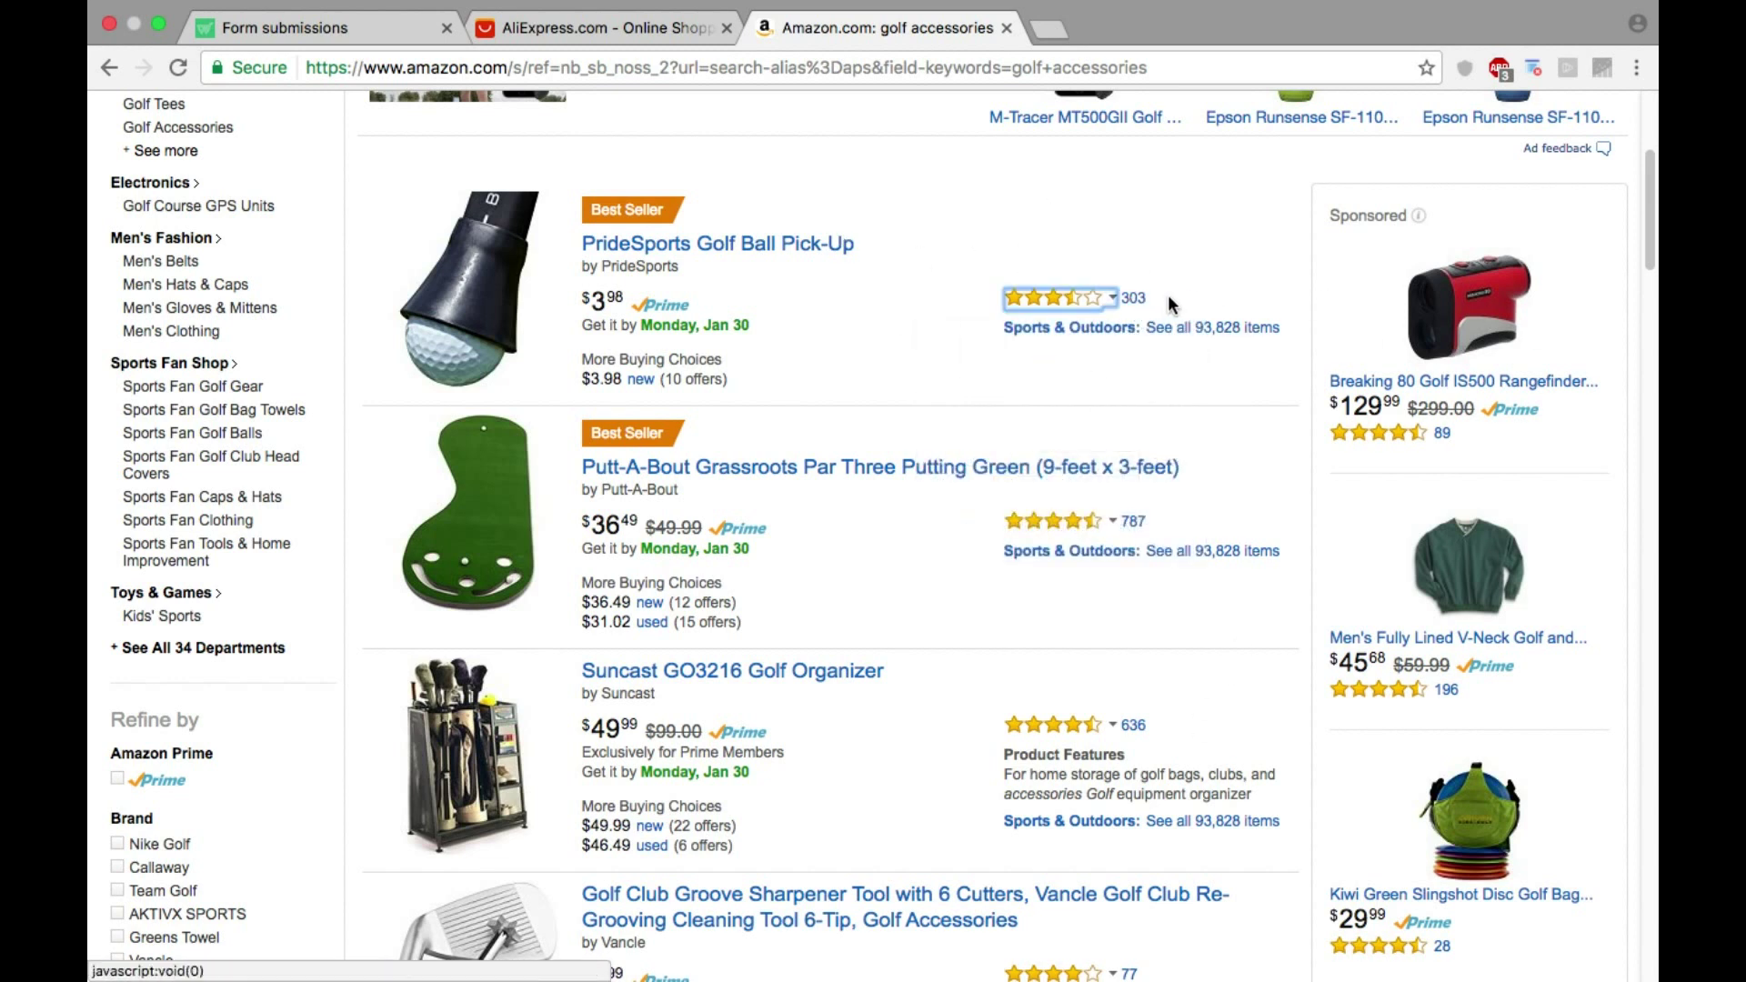
mouse_move(1070, 305)
scroll(789, 569, down, 2)
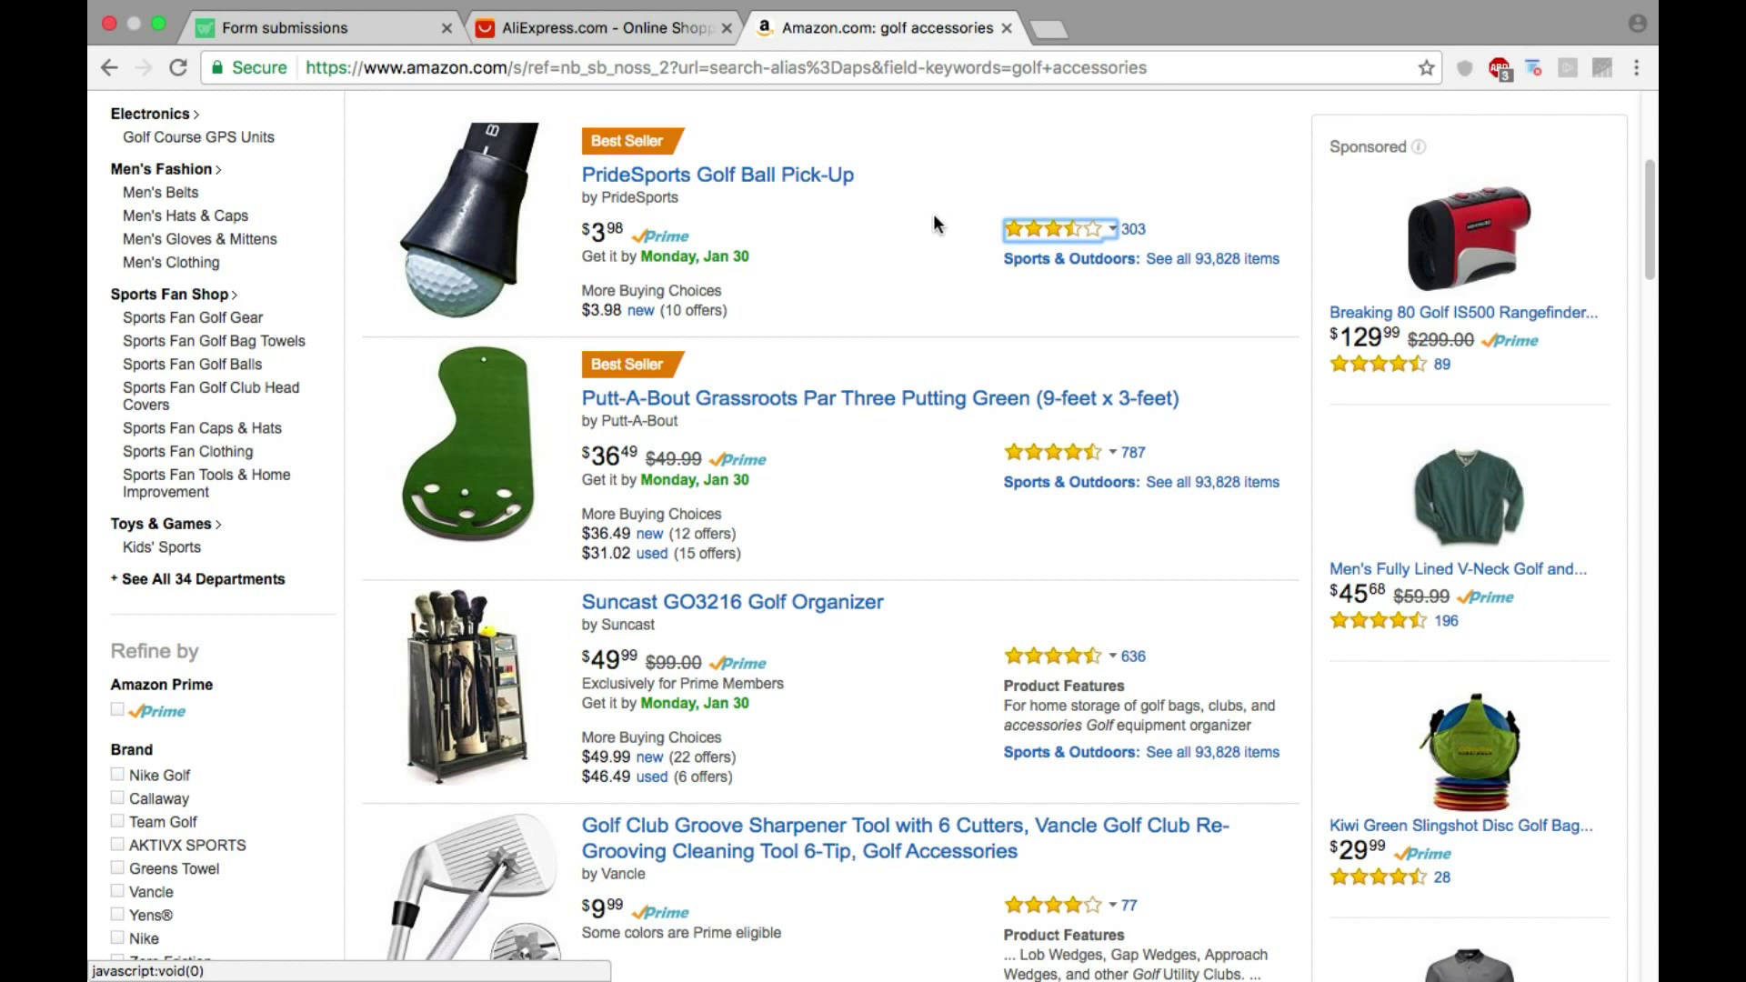
scroll(744, 260, down, 20)
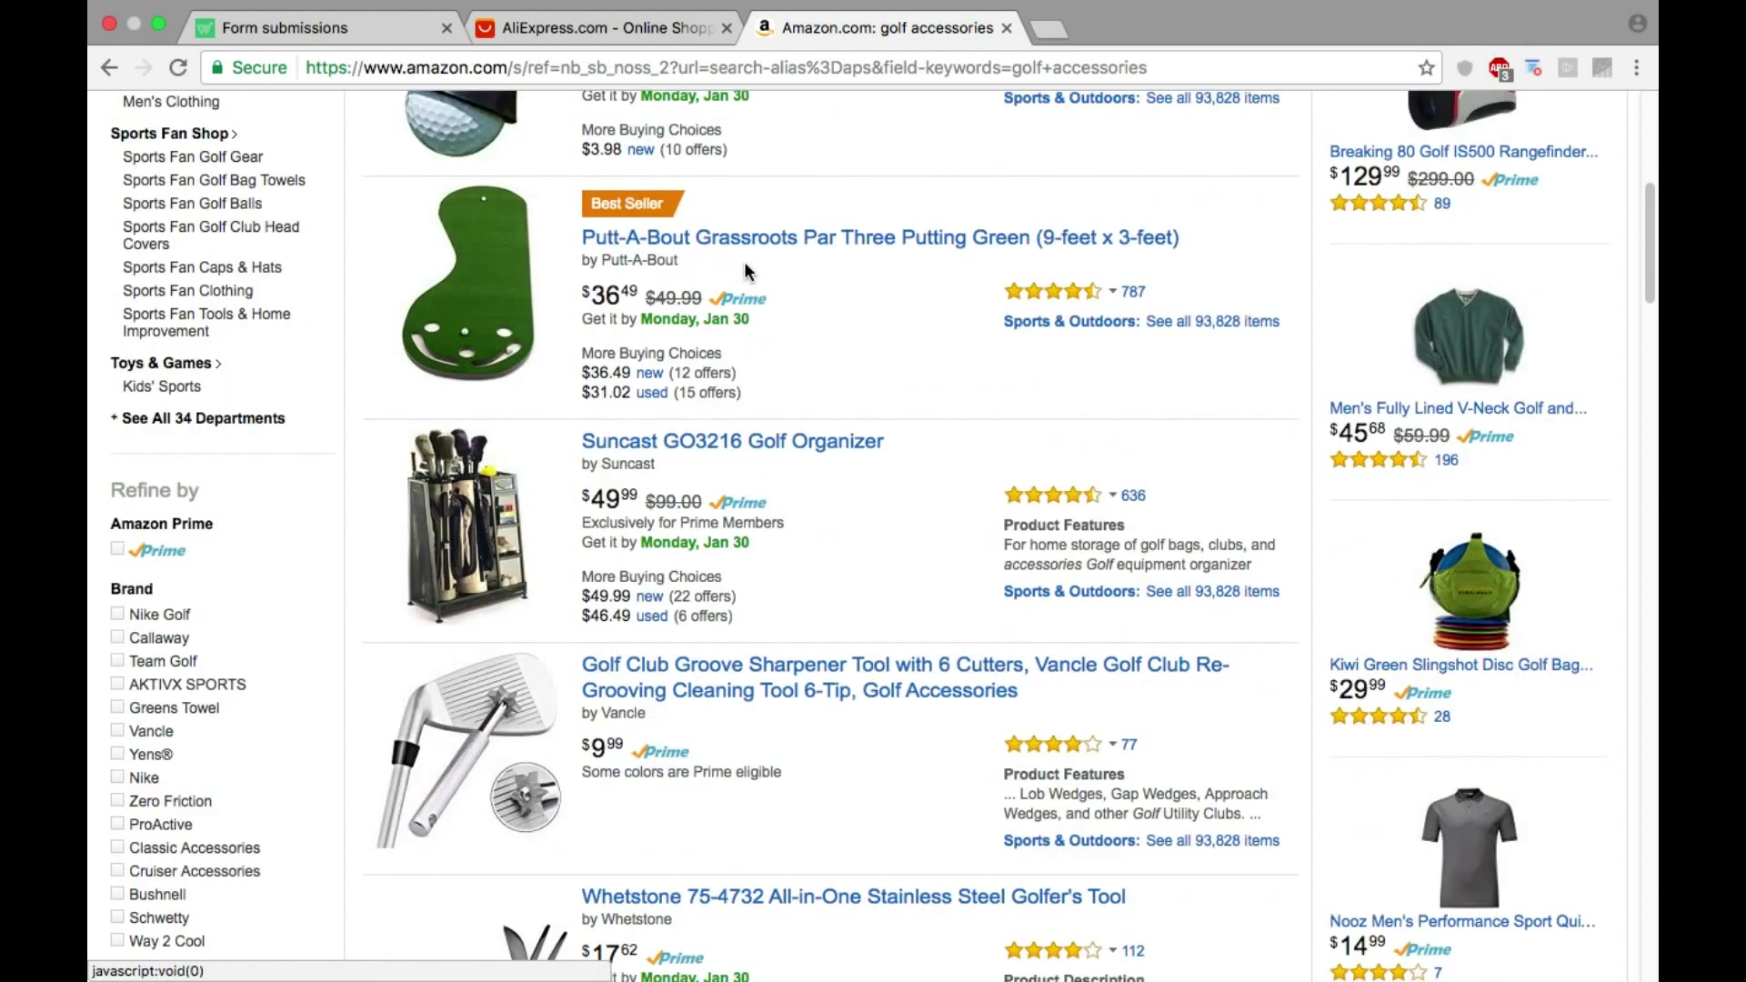
scroll(915, 723, down, 10)
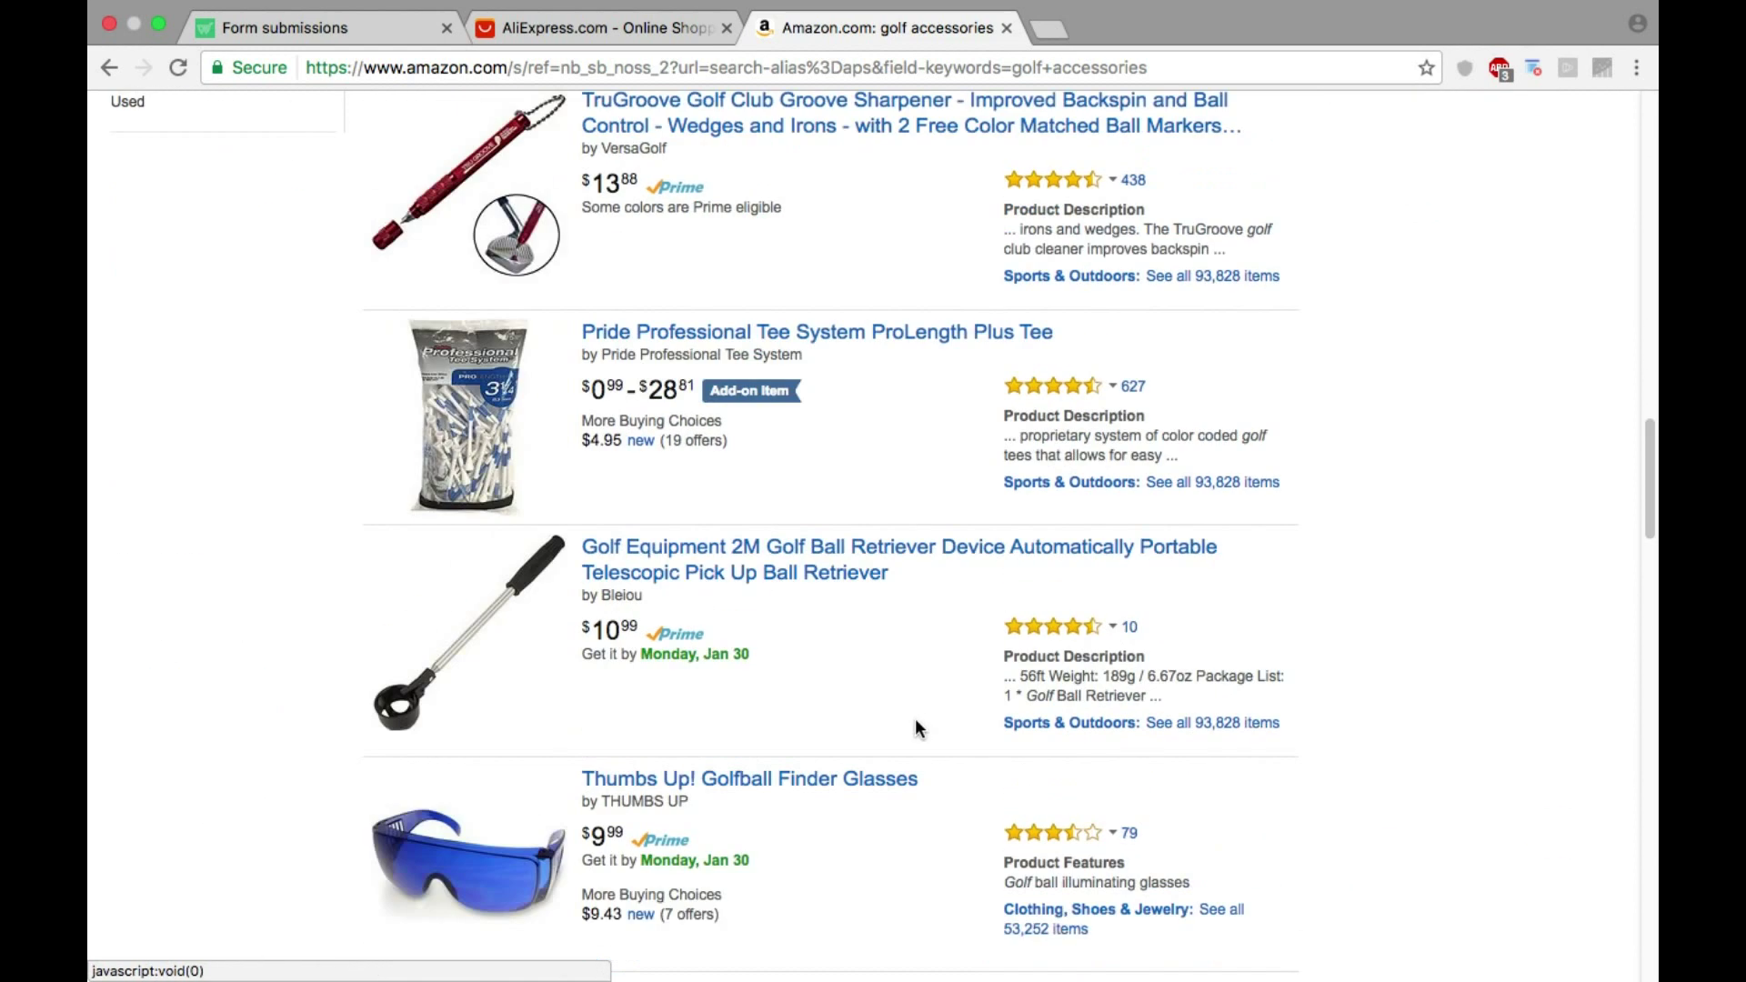
scroll(865, 709, down, 20)
click(864, 721)
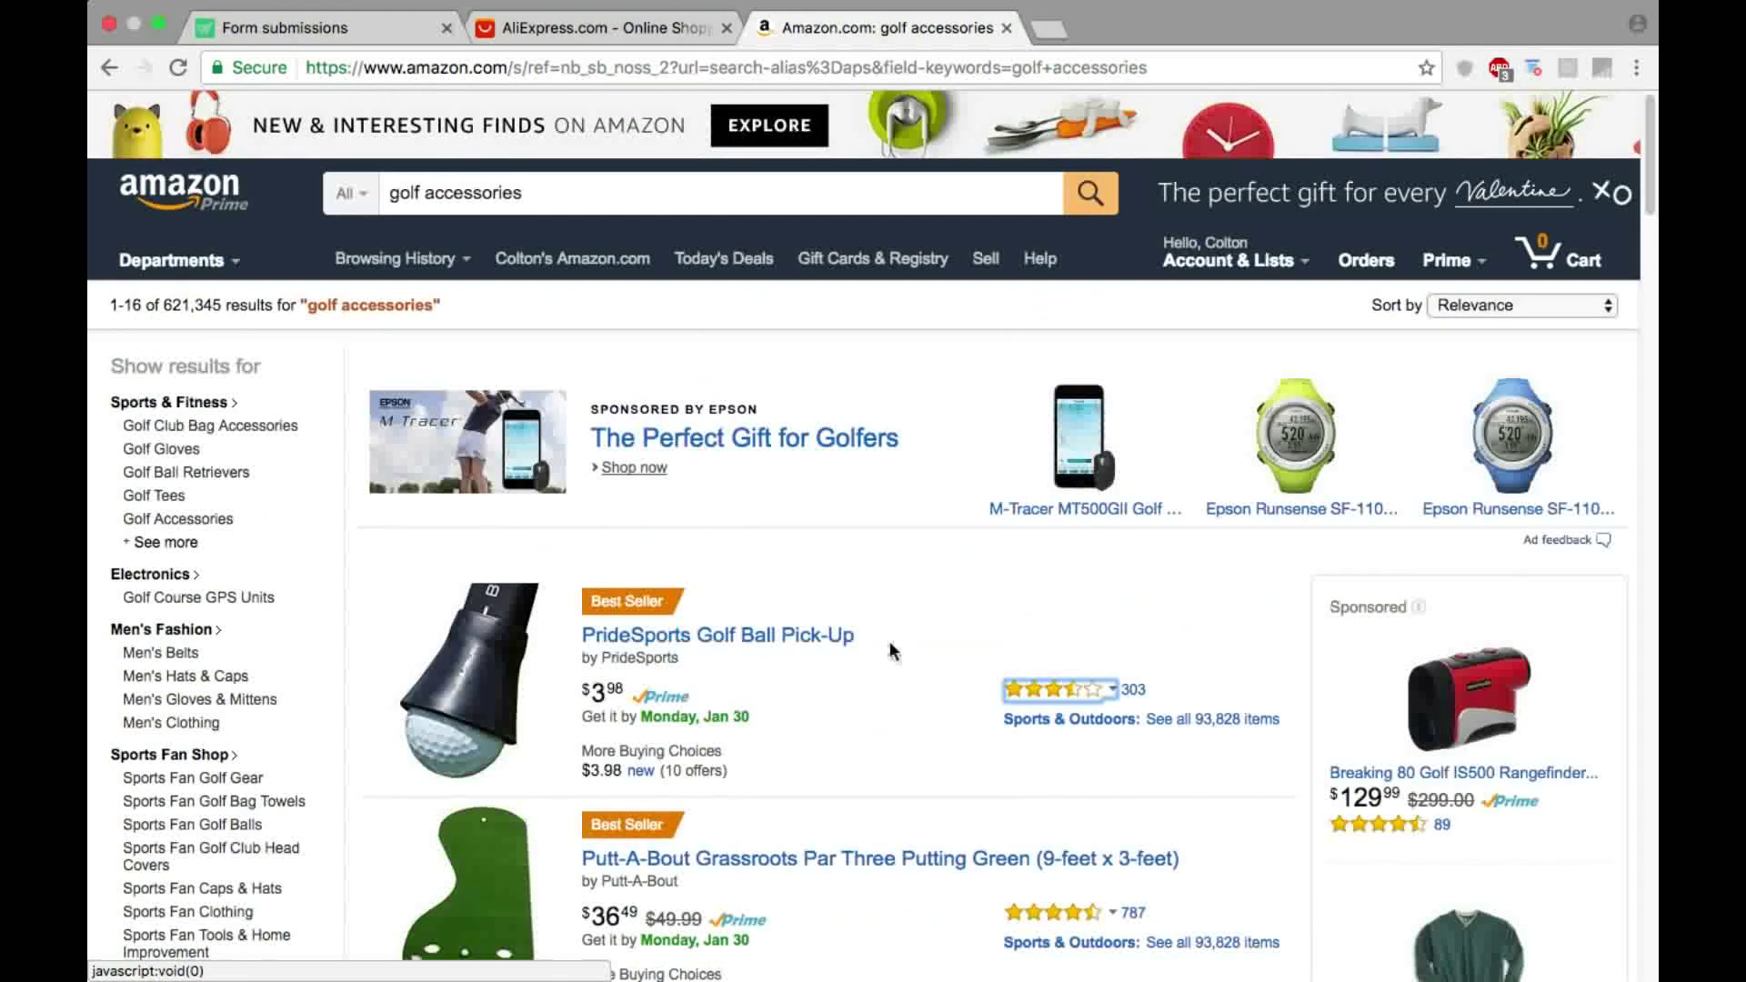
Step: Open the PrideSports Golf Ball Pick-Up product page and check its price and customer rating
click(787, 641)
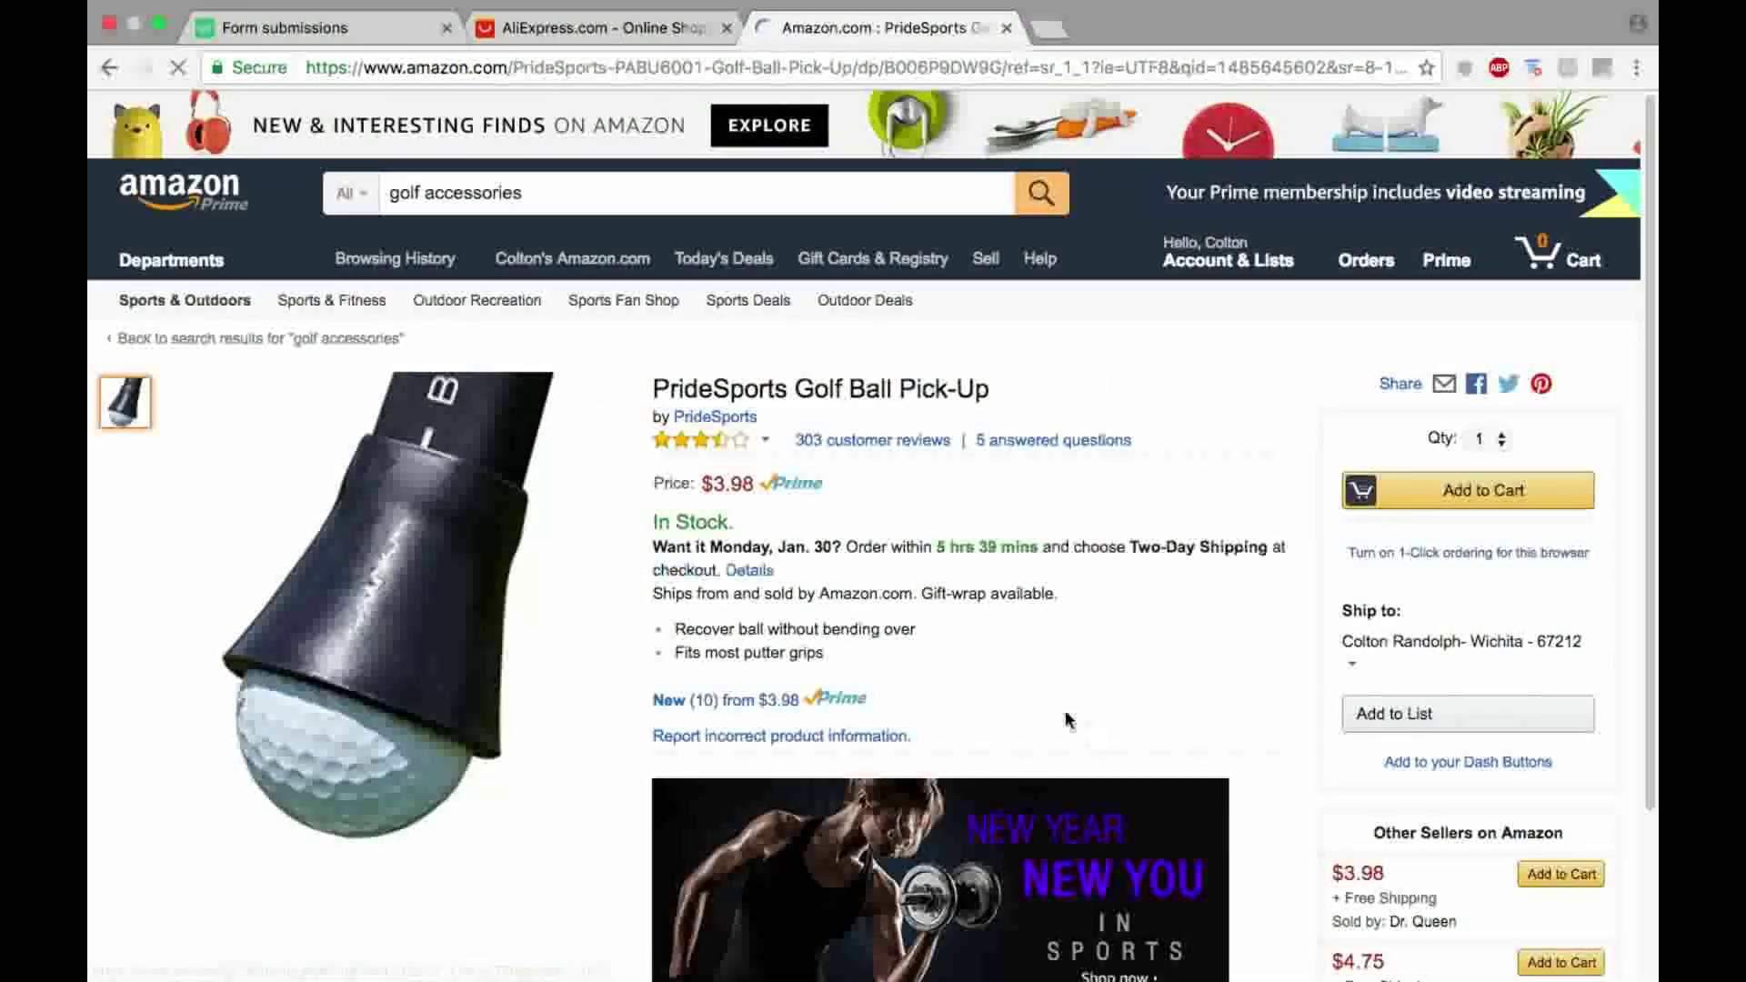
scroll(916, 663, down, 1)
scroll(838, 535, down, 2)
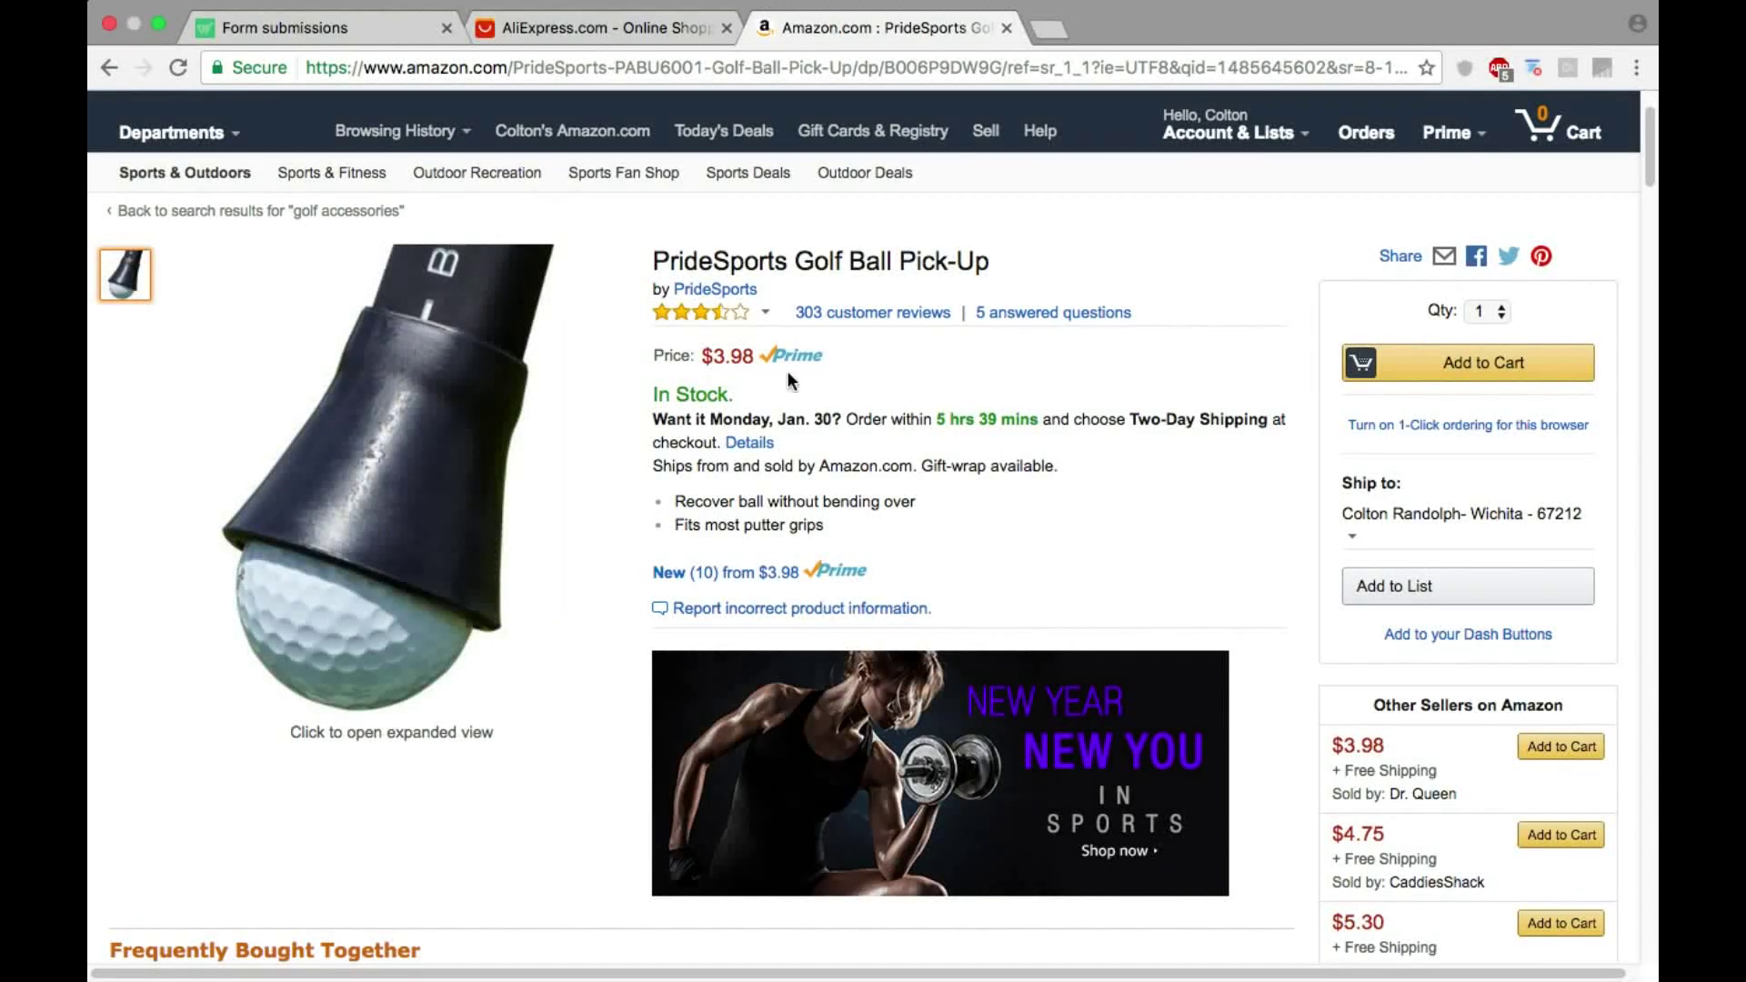
click(705, 312)
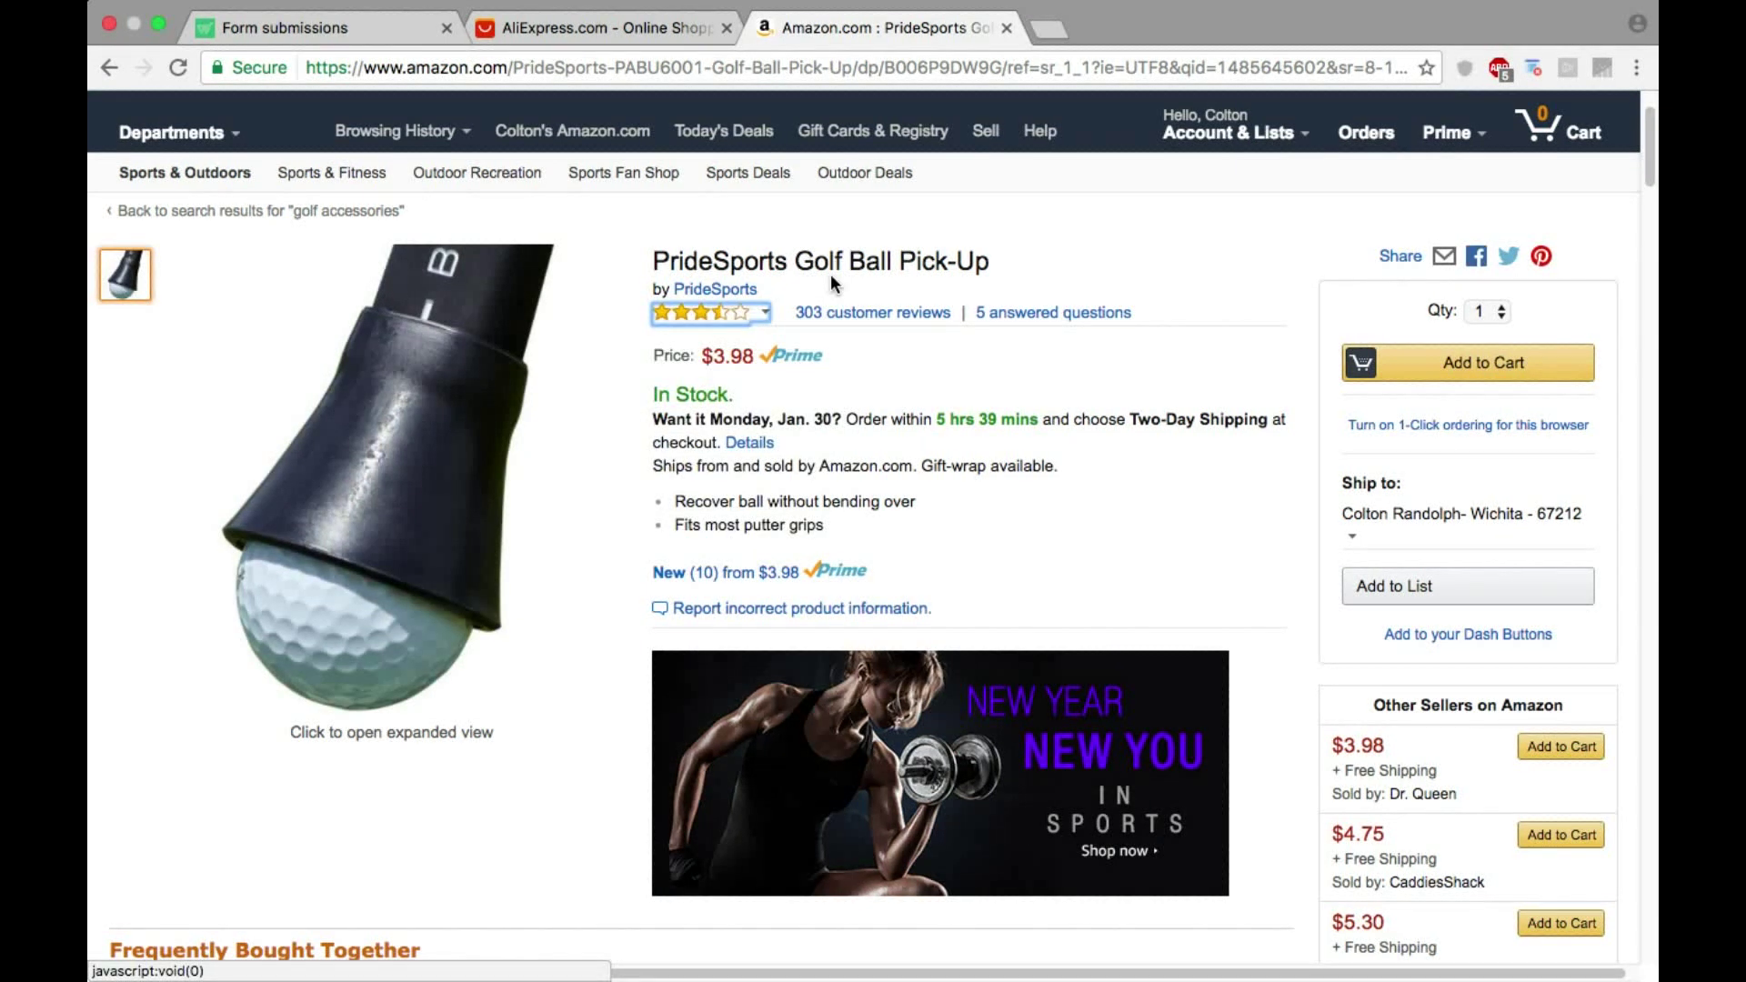
Step: Switch to AliExpress and search it for "golf ball grabber"
click(618, 25)
click(622, 270)
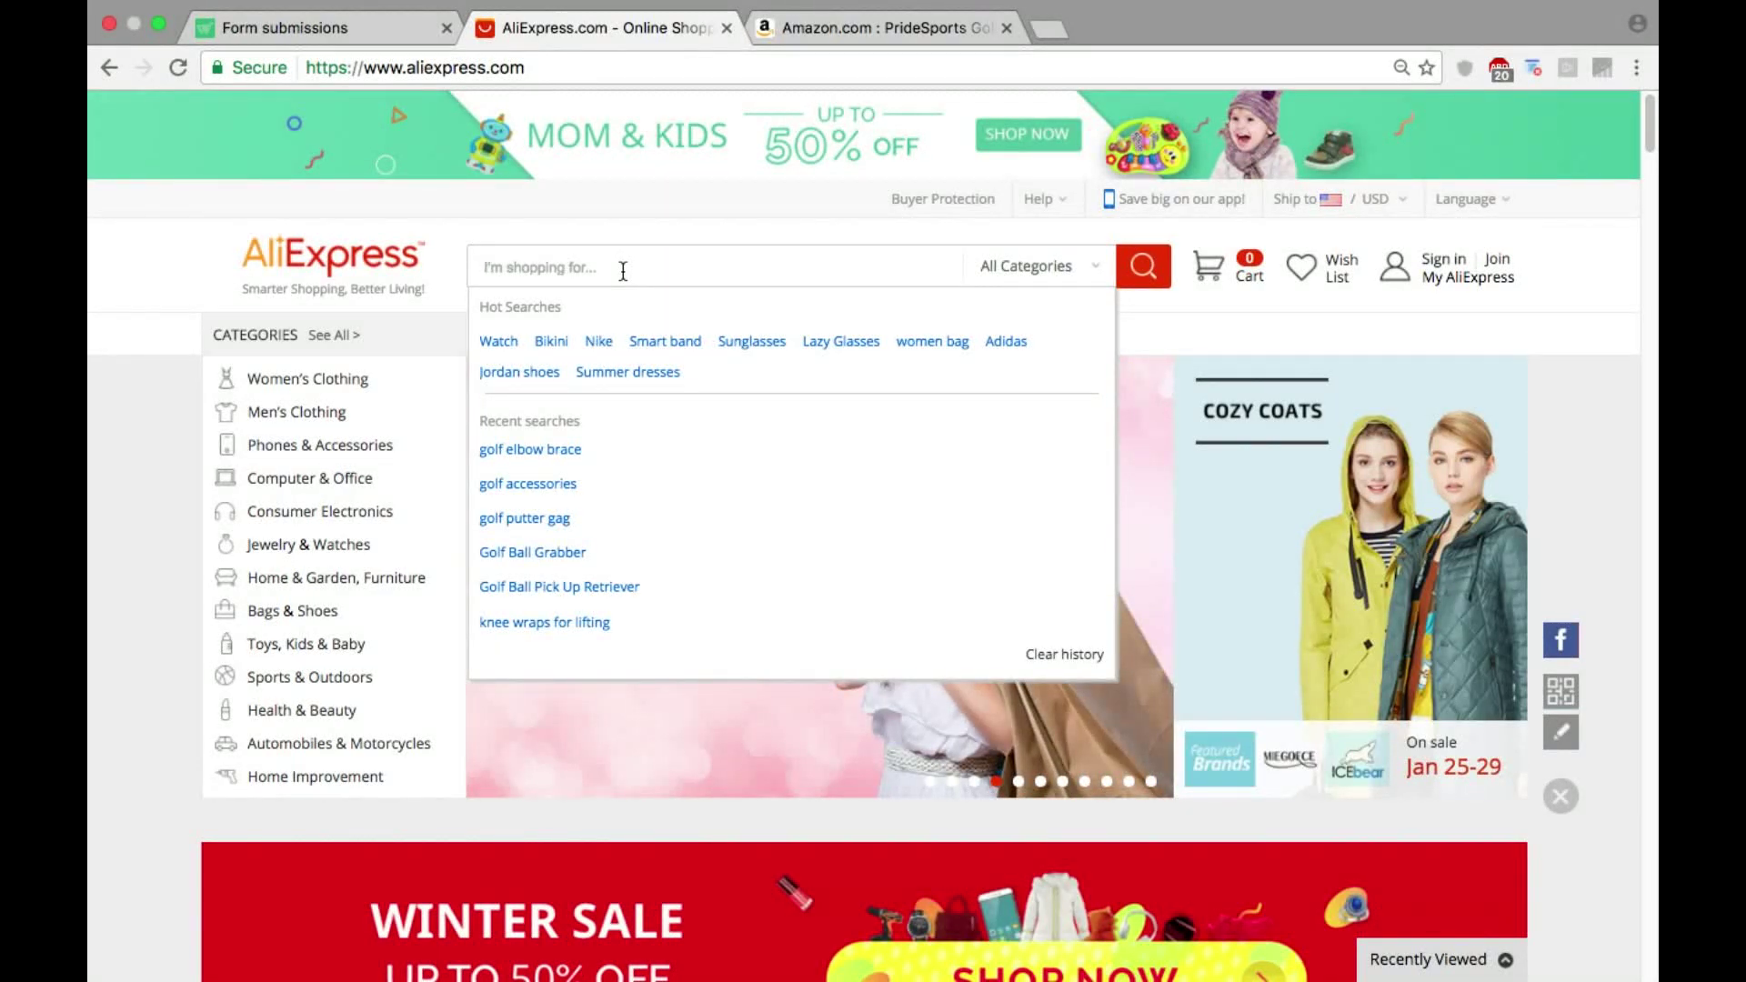
text(f ball grabber)
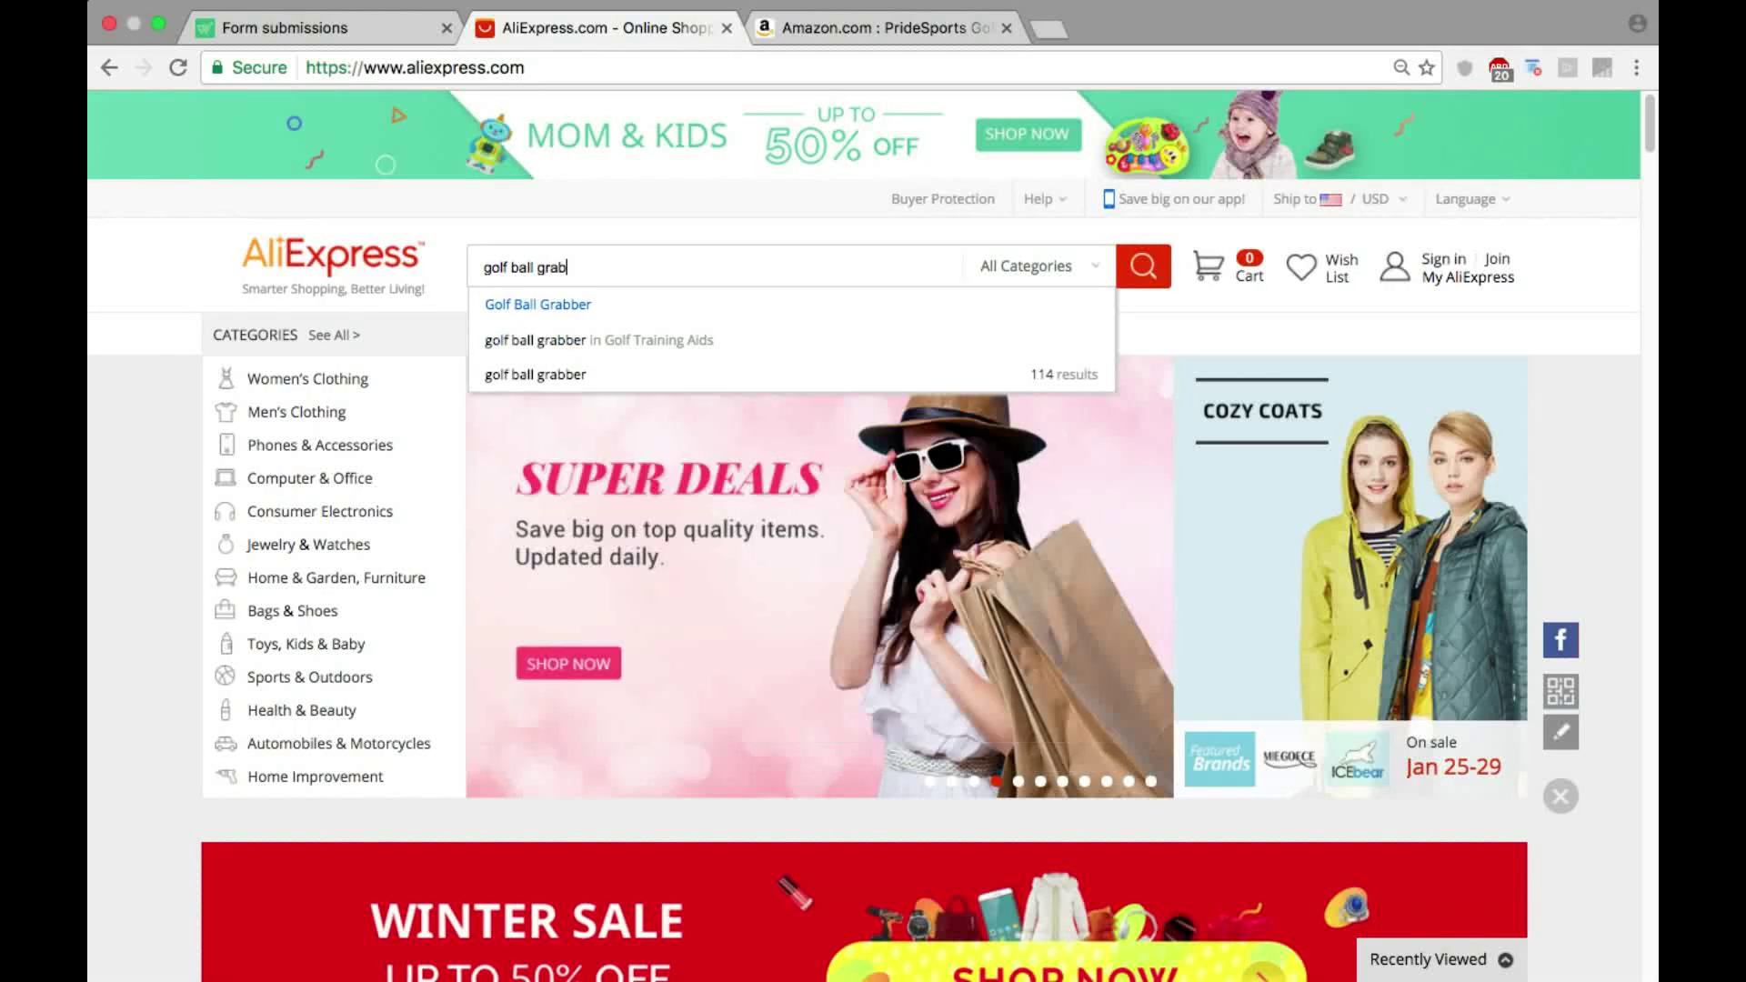
key(Return)
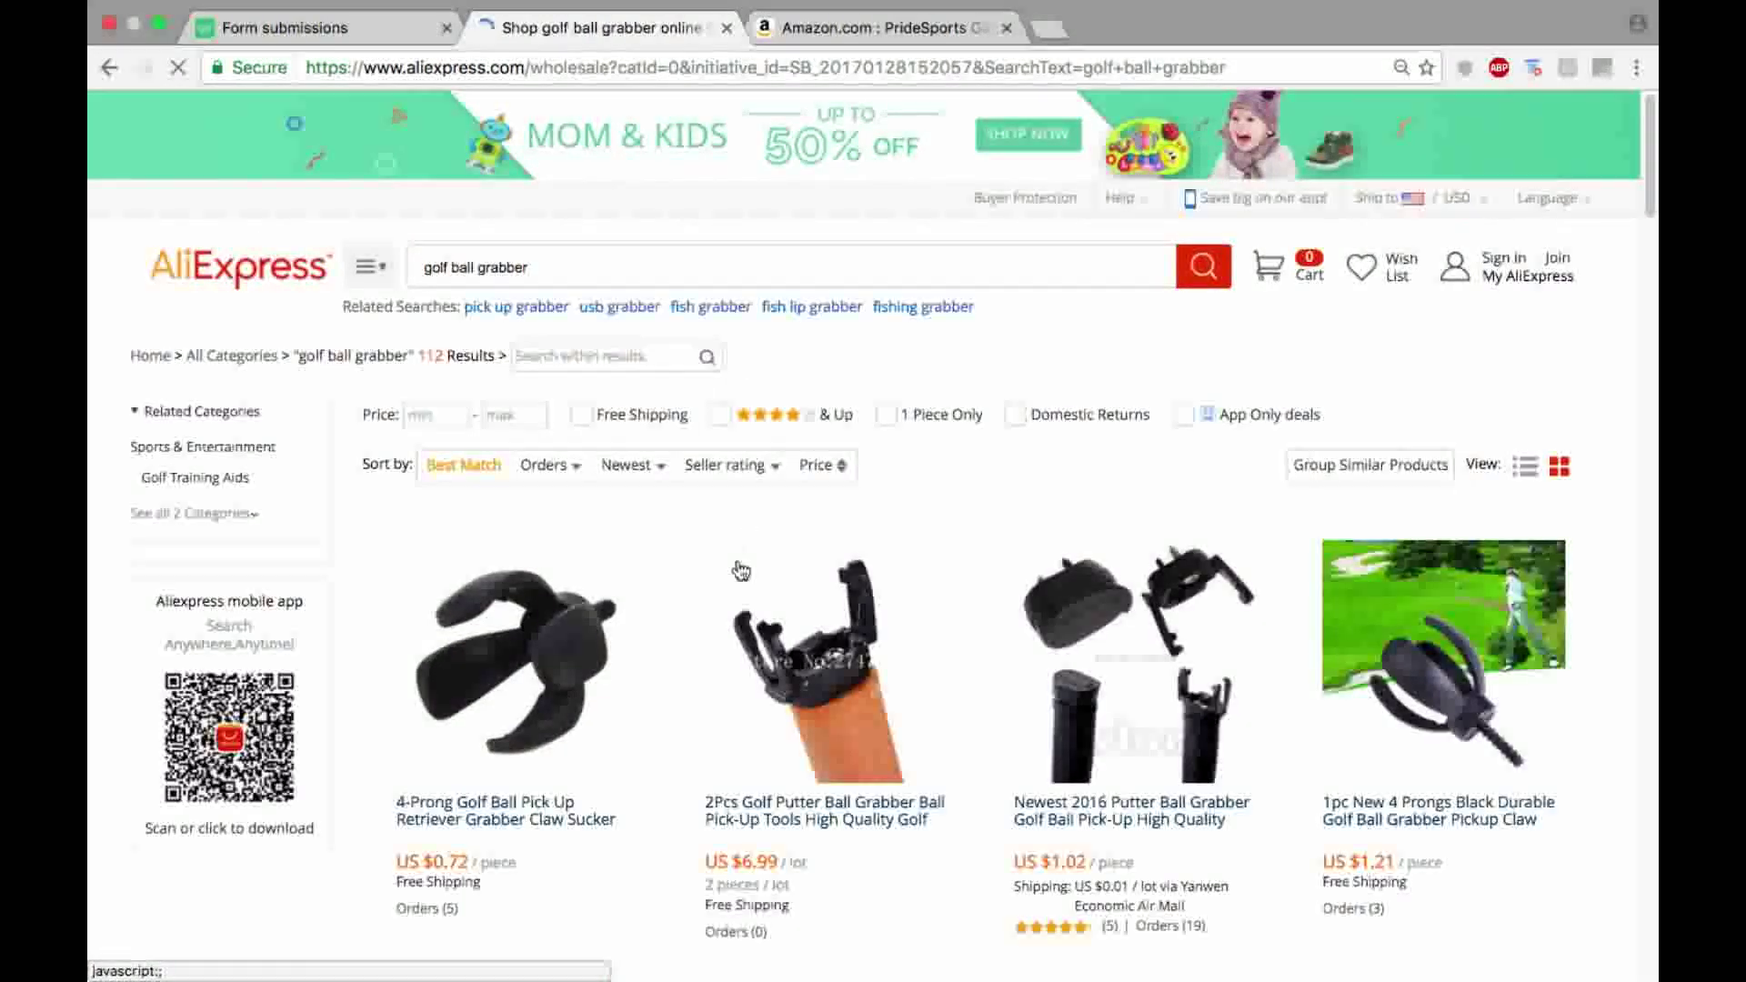
Step: Examine the AliExpress golf ball grabber results for designs, prices, ratings and order counts
scroll(609, 650, down, 3)
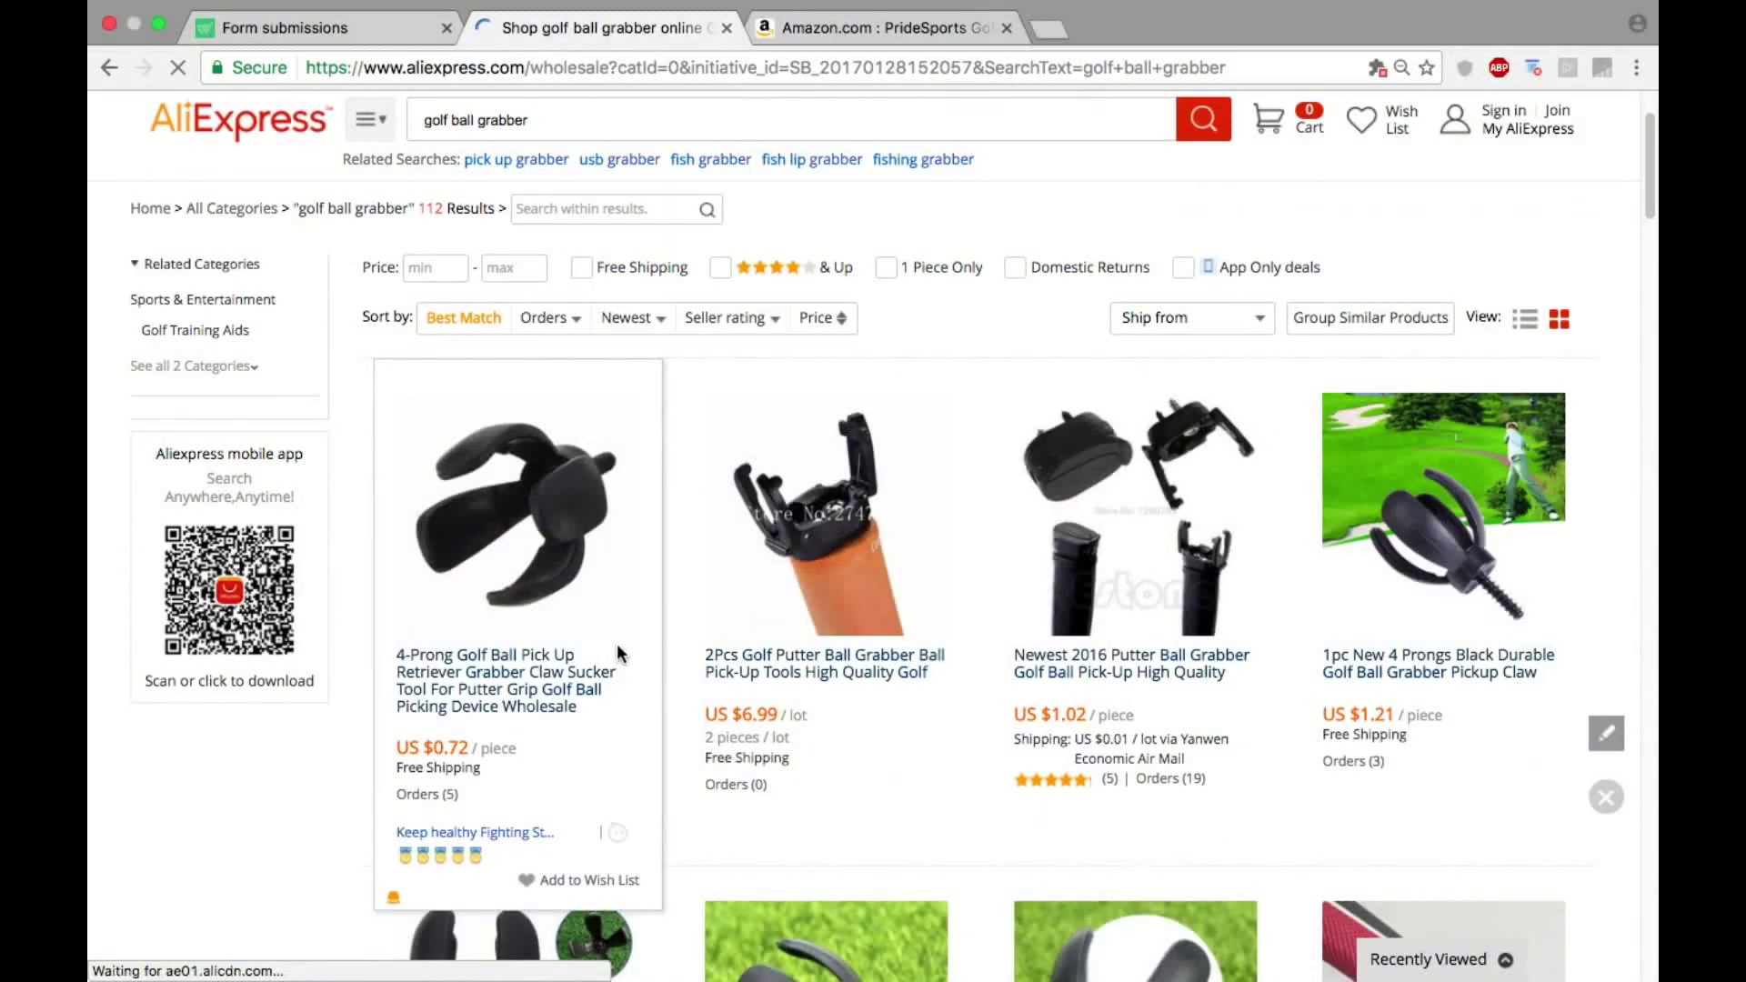
scroll(664, 623, down, 10)
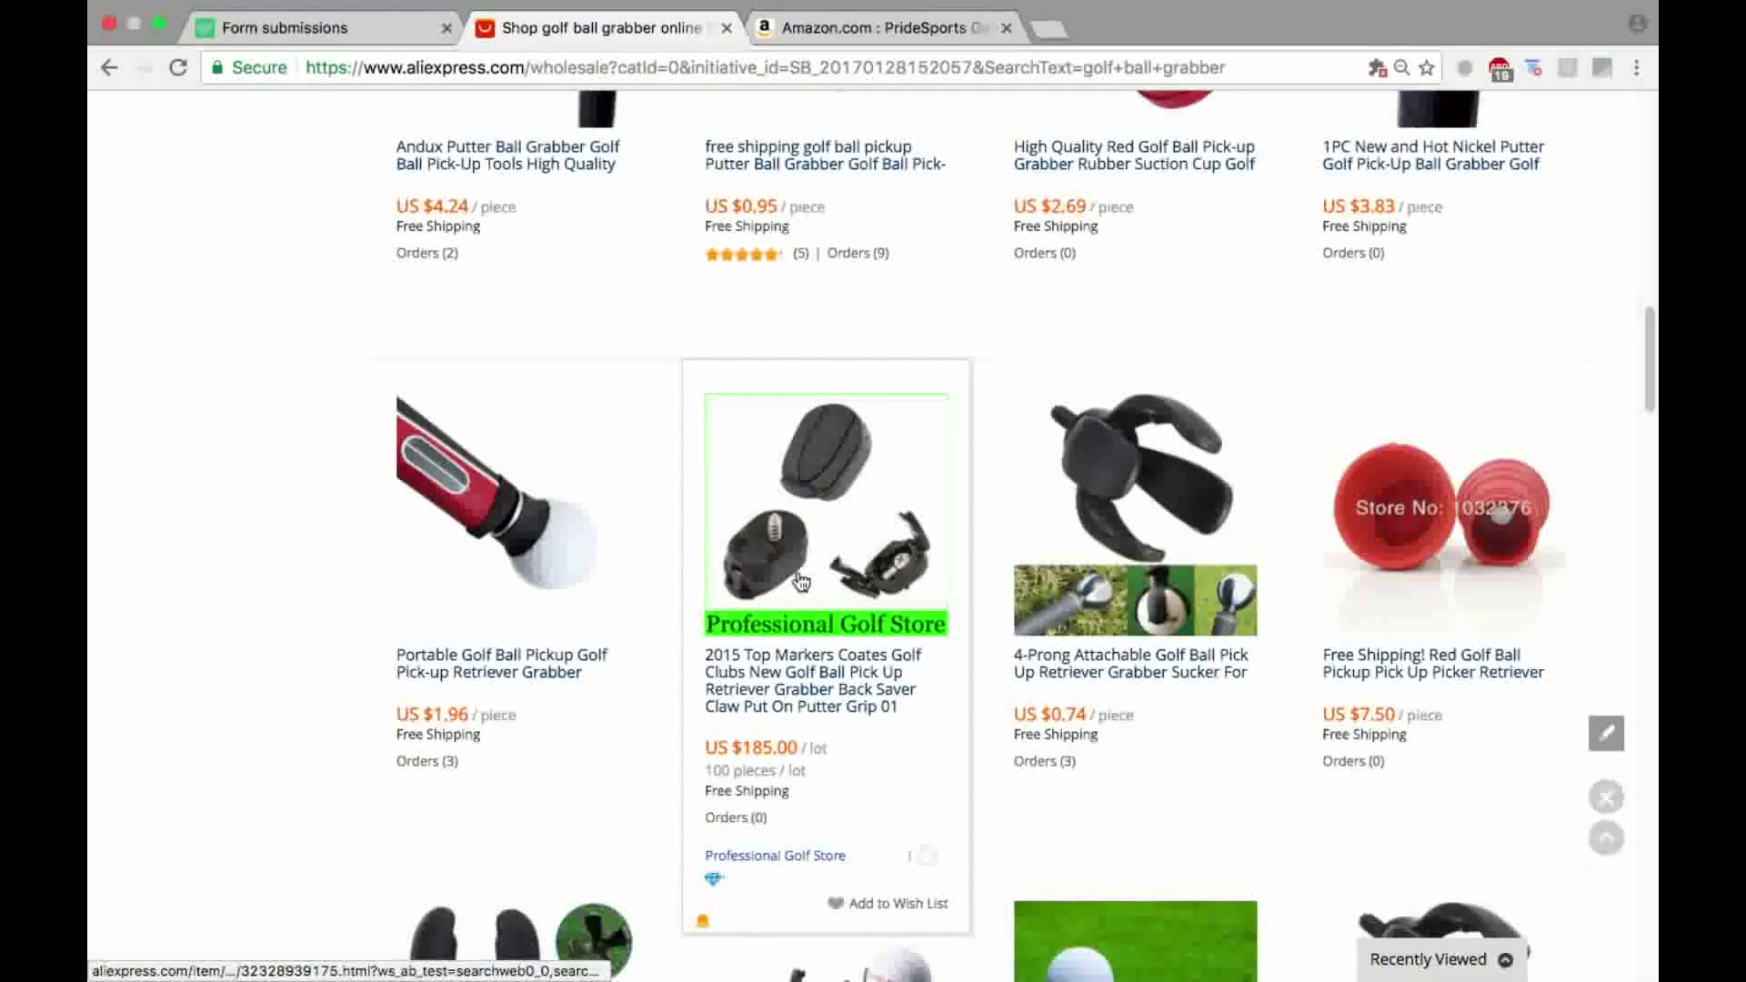
scroll(878, 596, up, 5)
scroll(600, 500, down, 1)
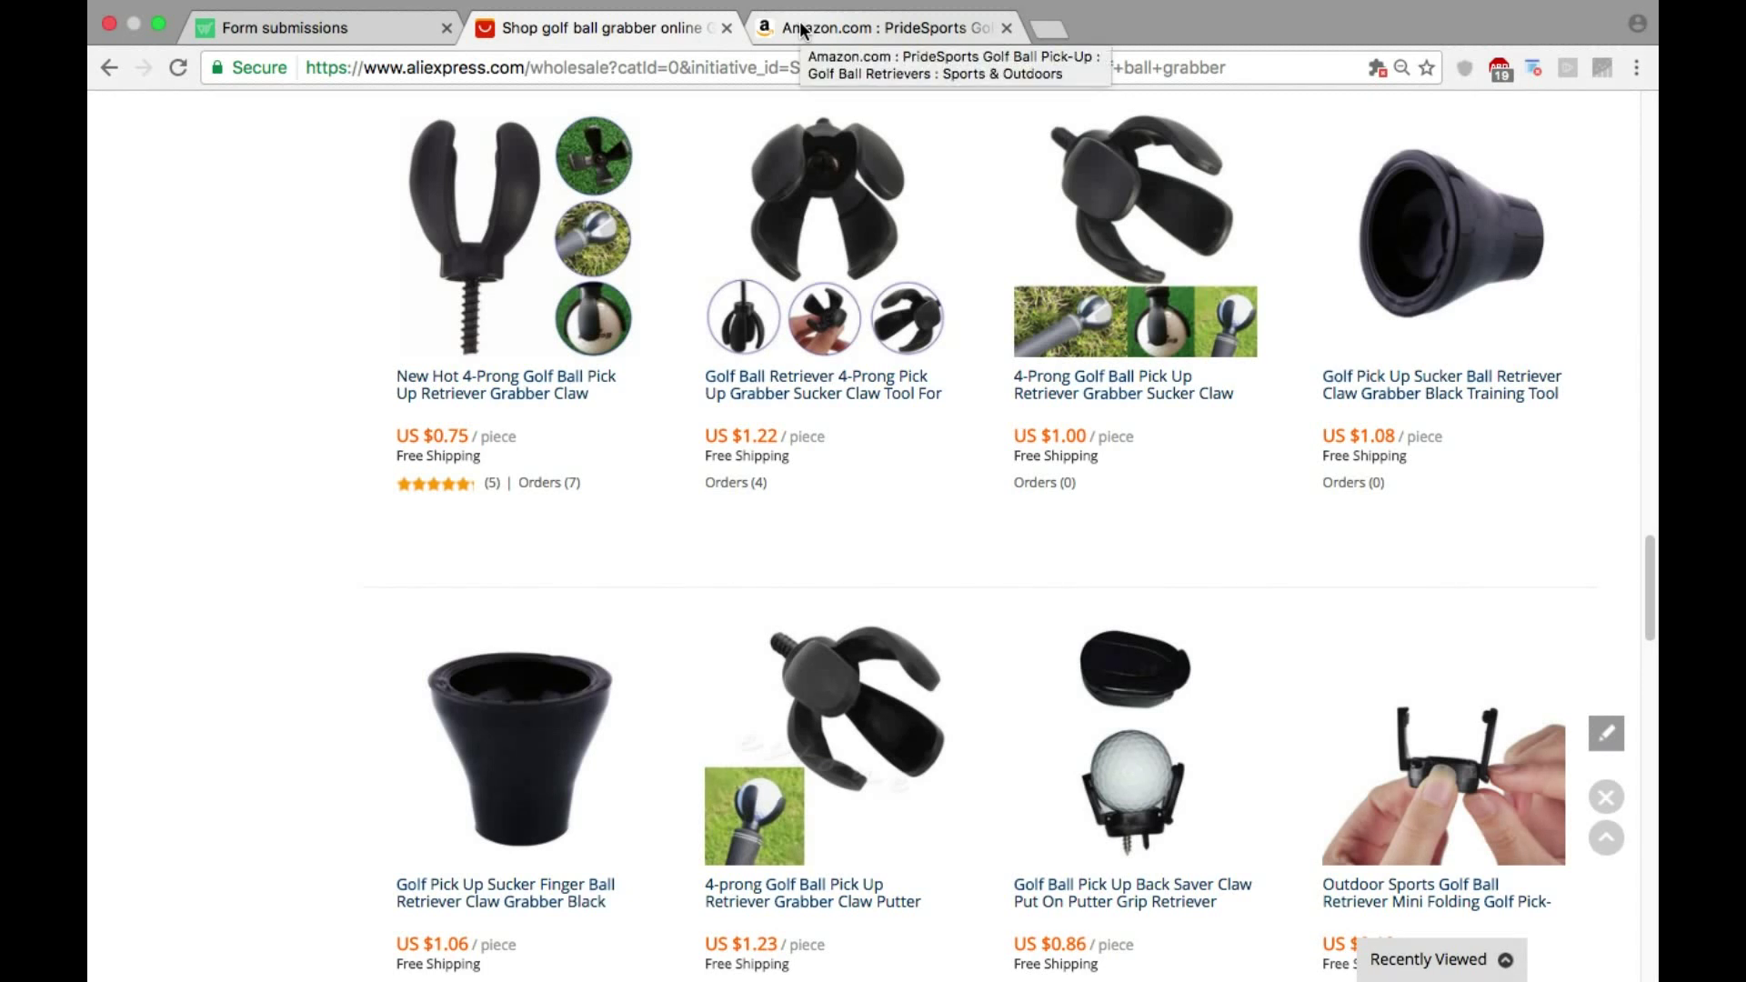
scroll(824, 379, down, 15)
scroll(824, 379, up, 10)
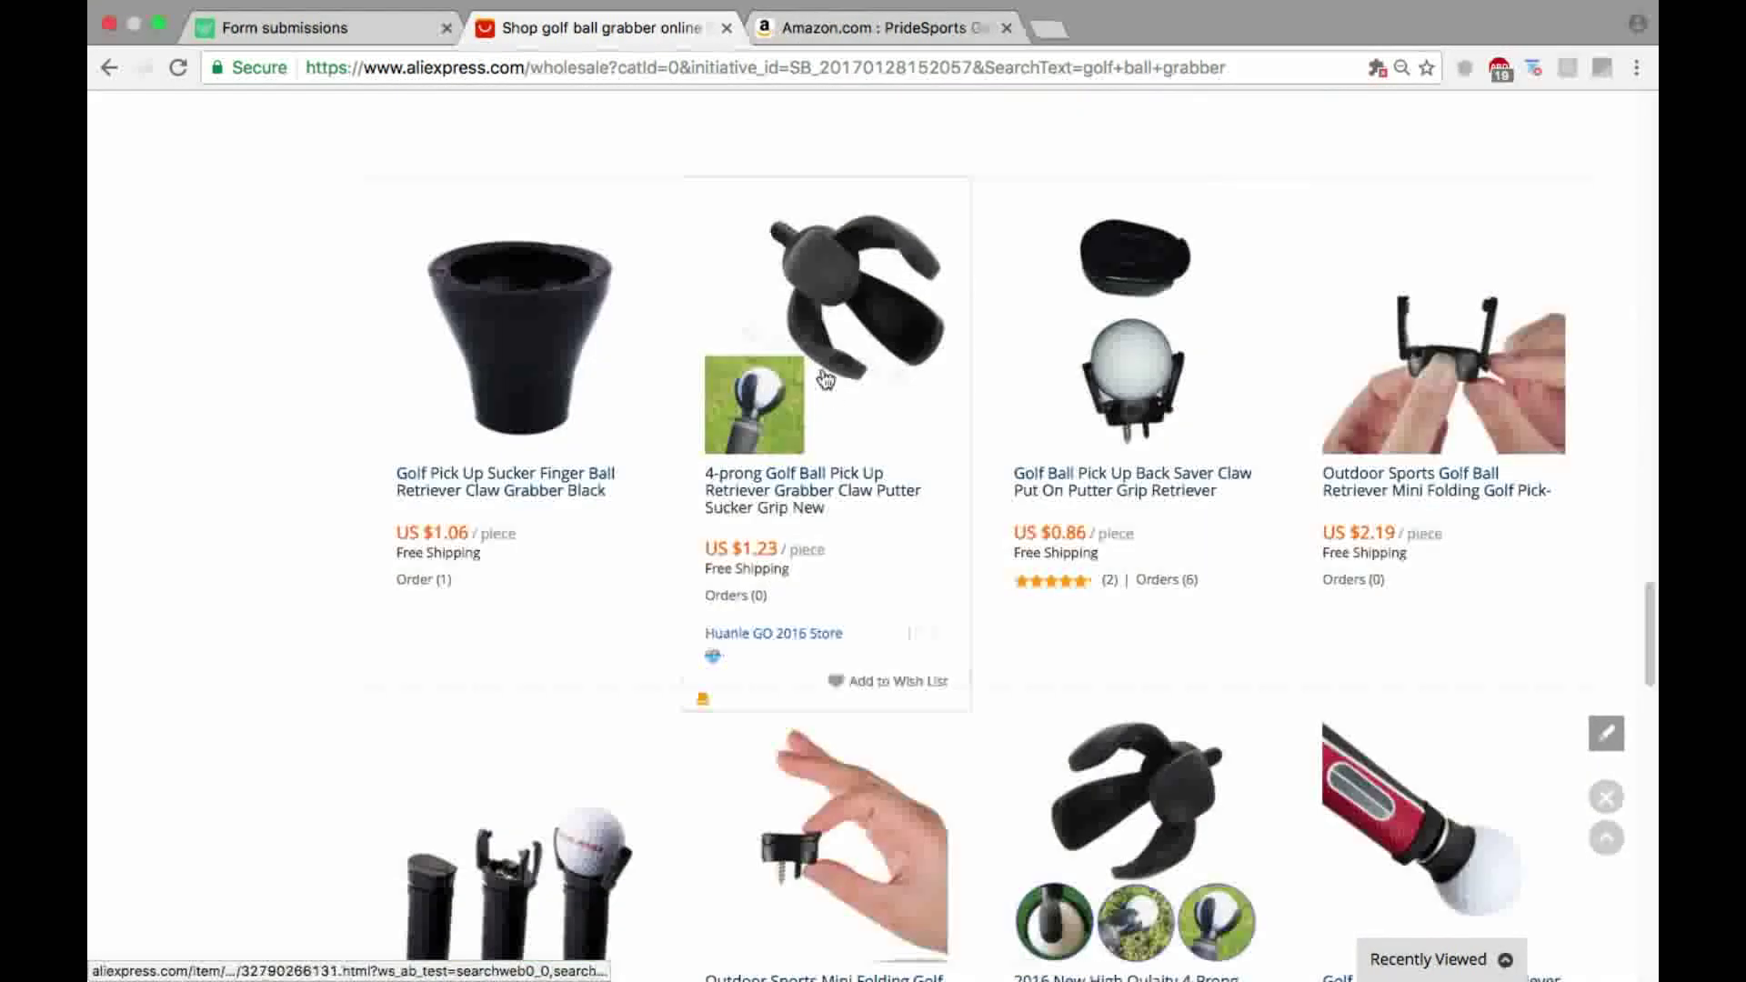
scroll(840, 509, down, 9)
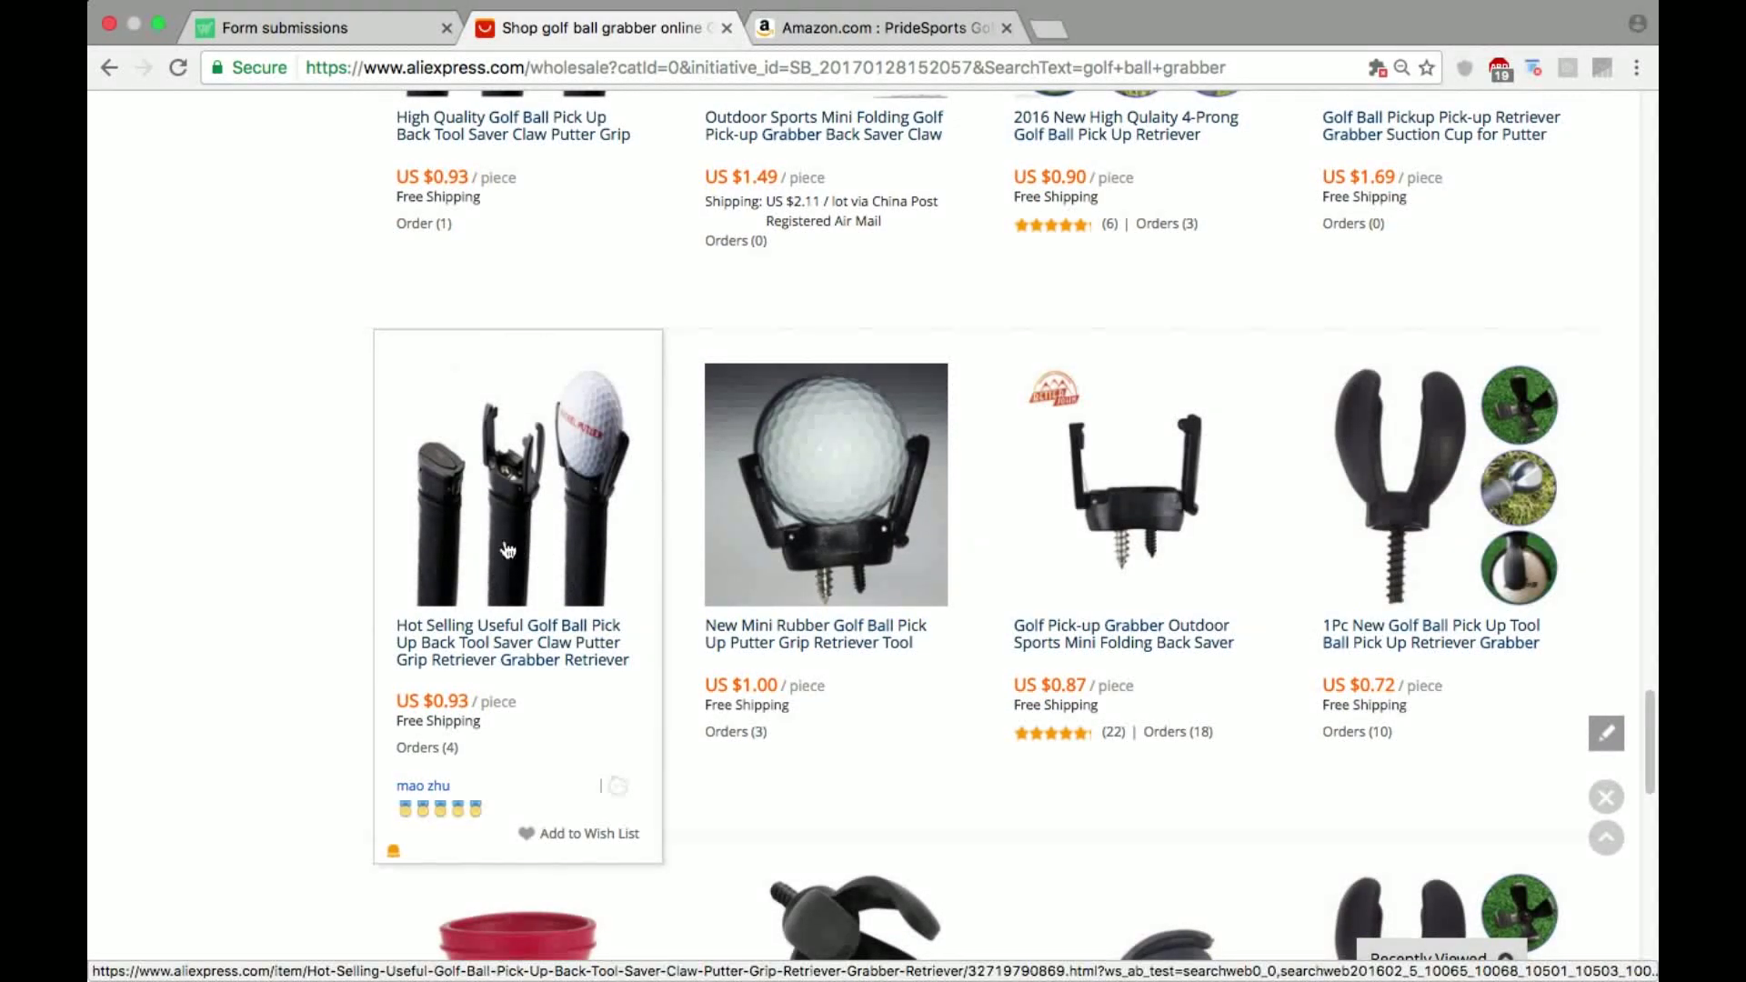
scroll(509, 637, up, 20)
scroll(509, 636, down, 10)
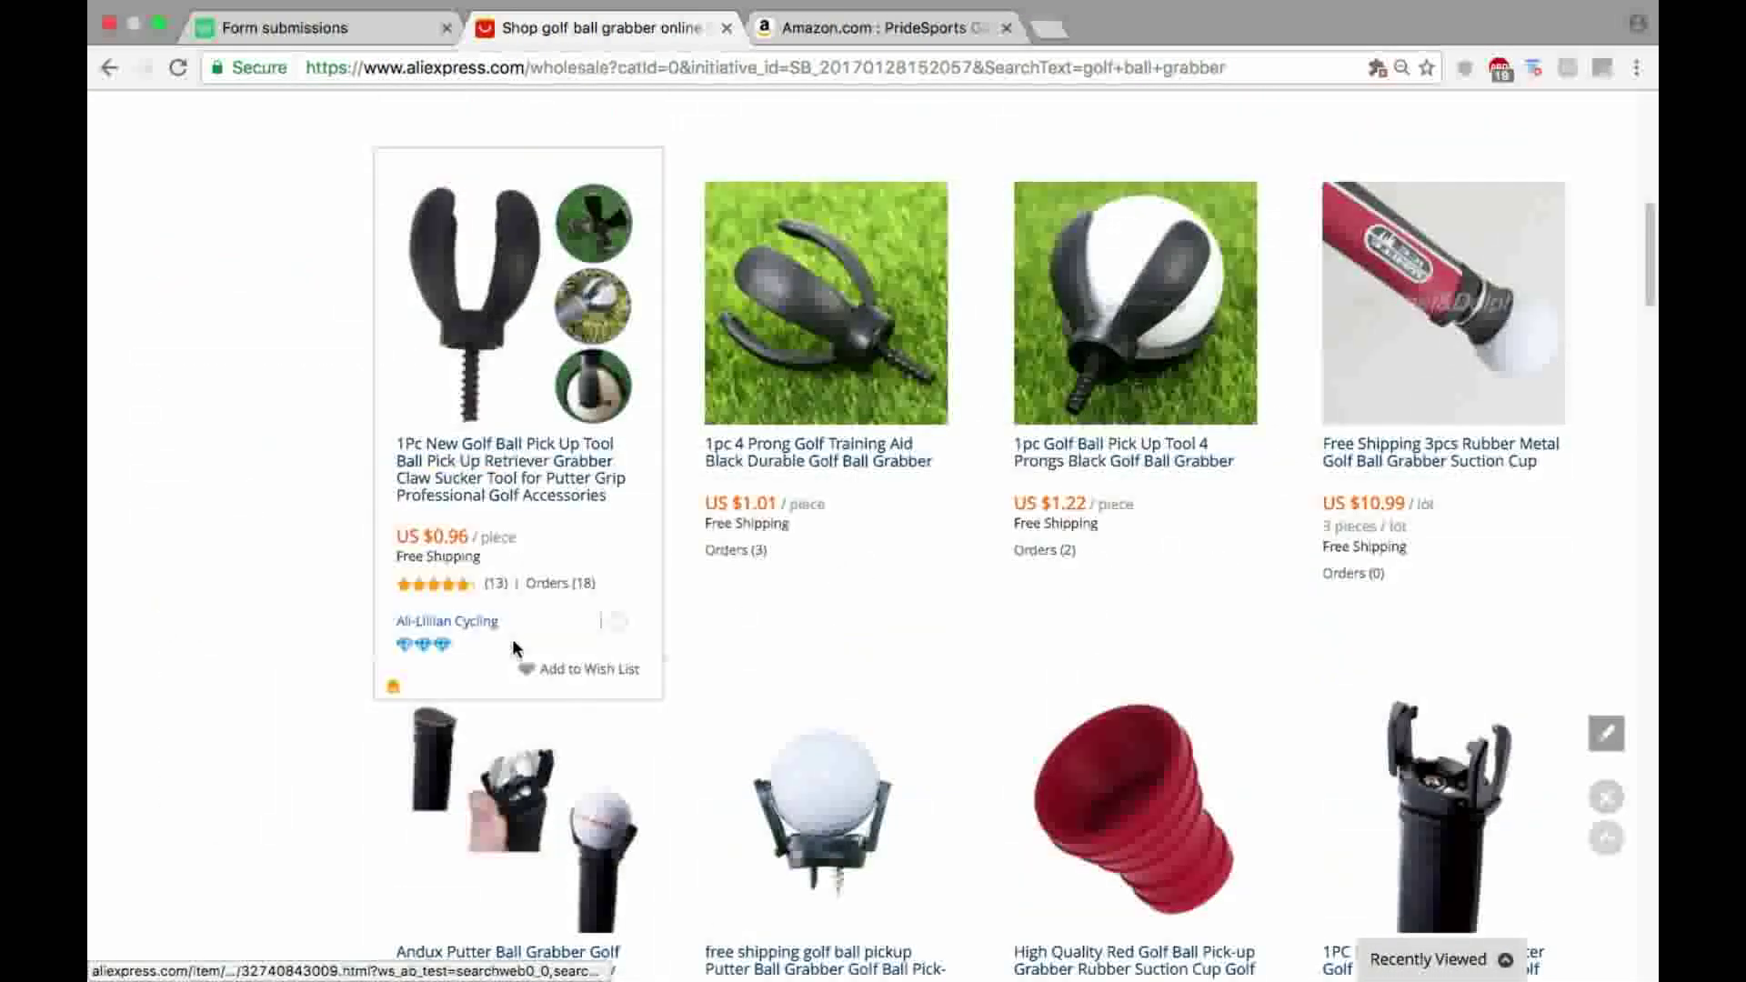
scroll(513, 647, up, 8)
scroll(530, 651, down, 10)
scroll(564, 673, up, 10)
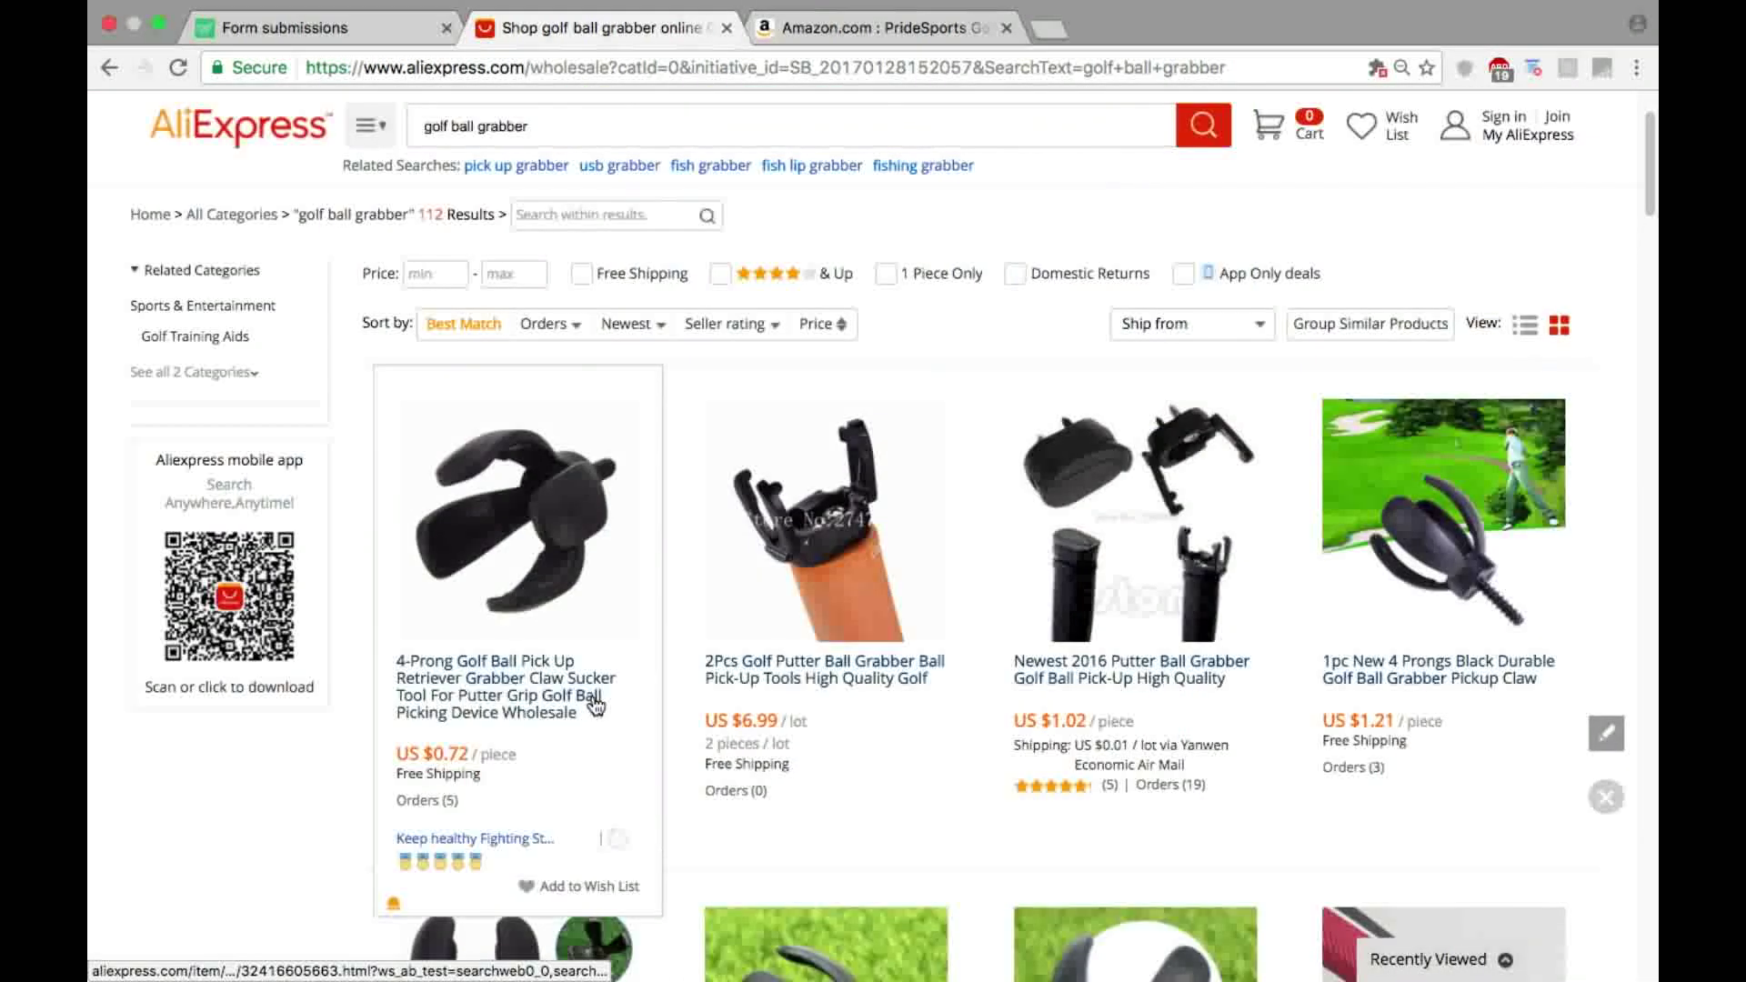
scroll(595, 704, down, 15)
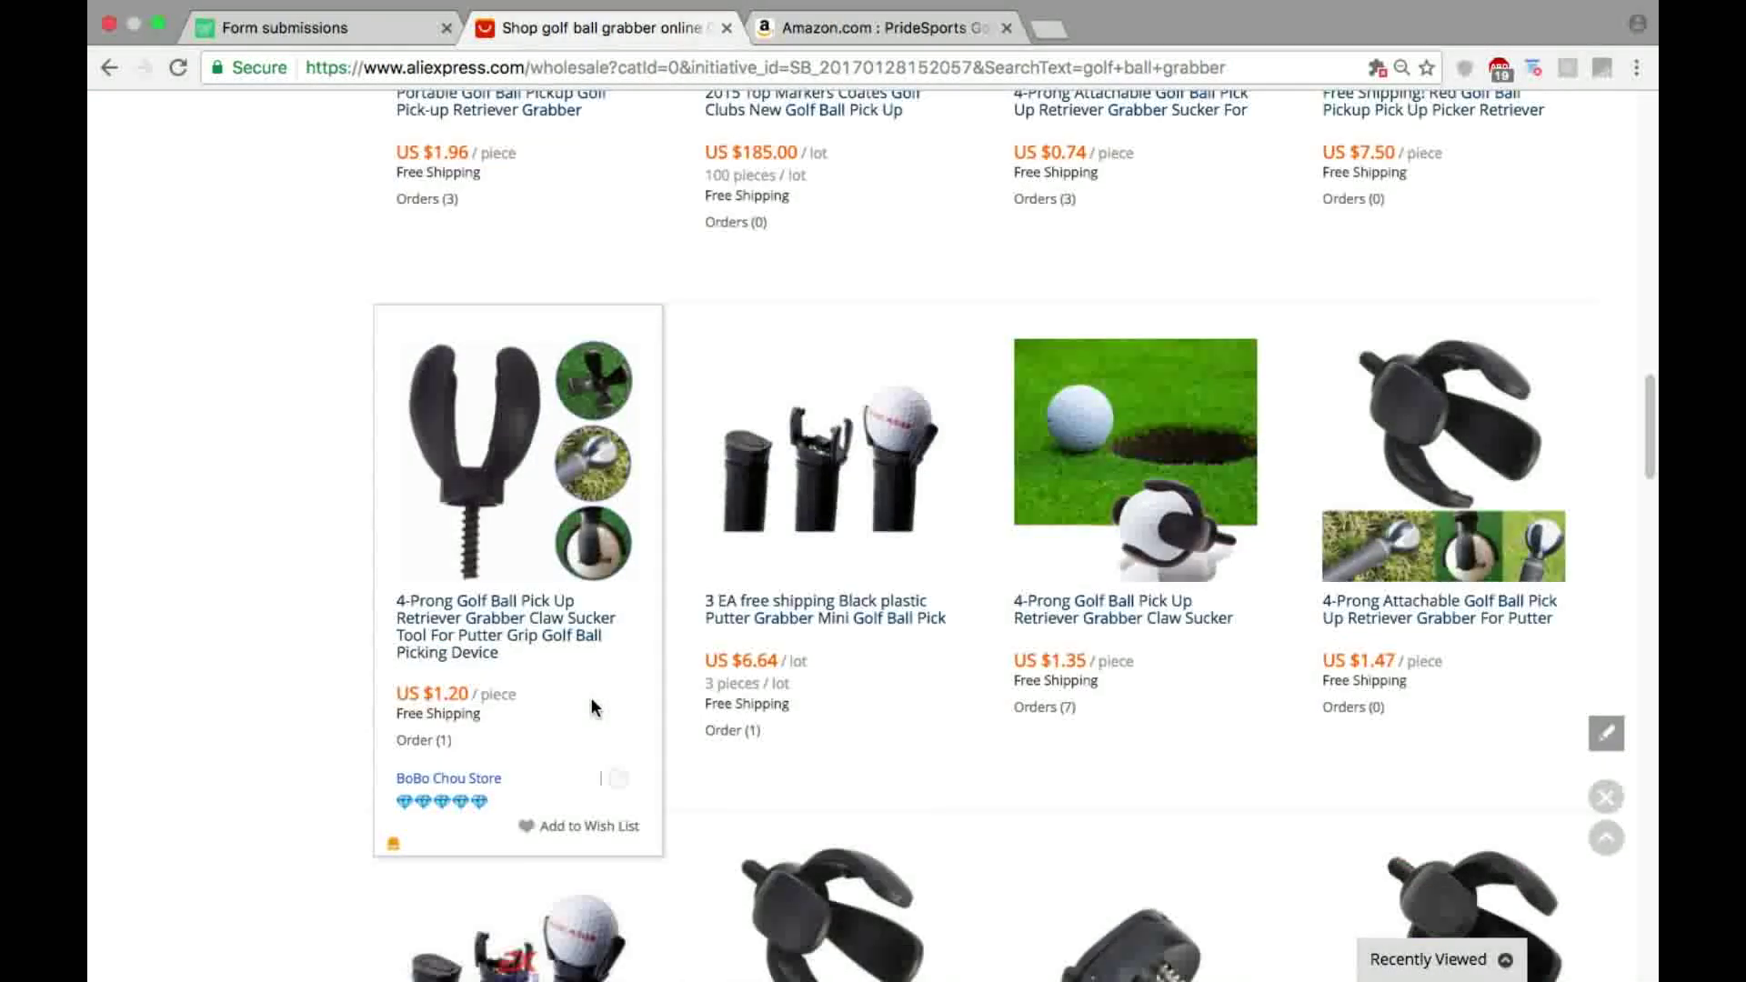
scroll(550, 555, down, 10)
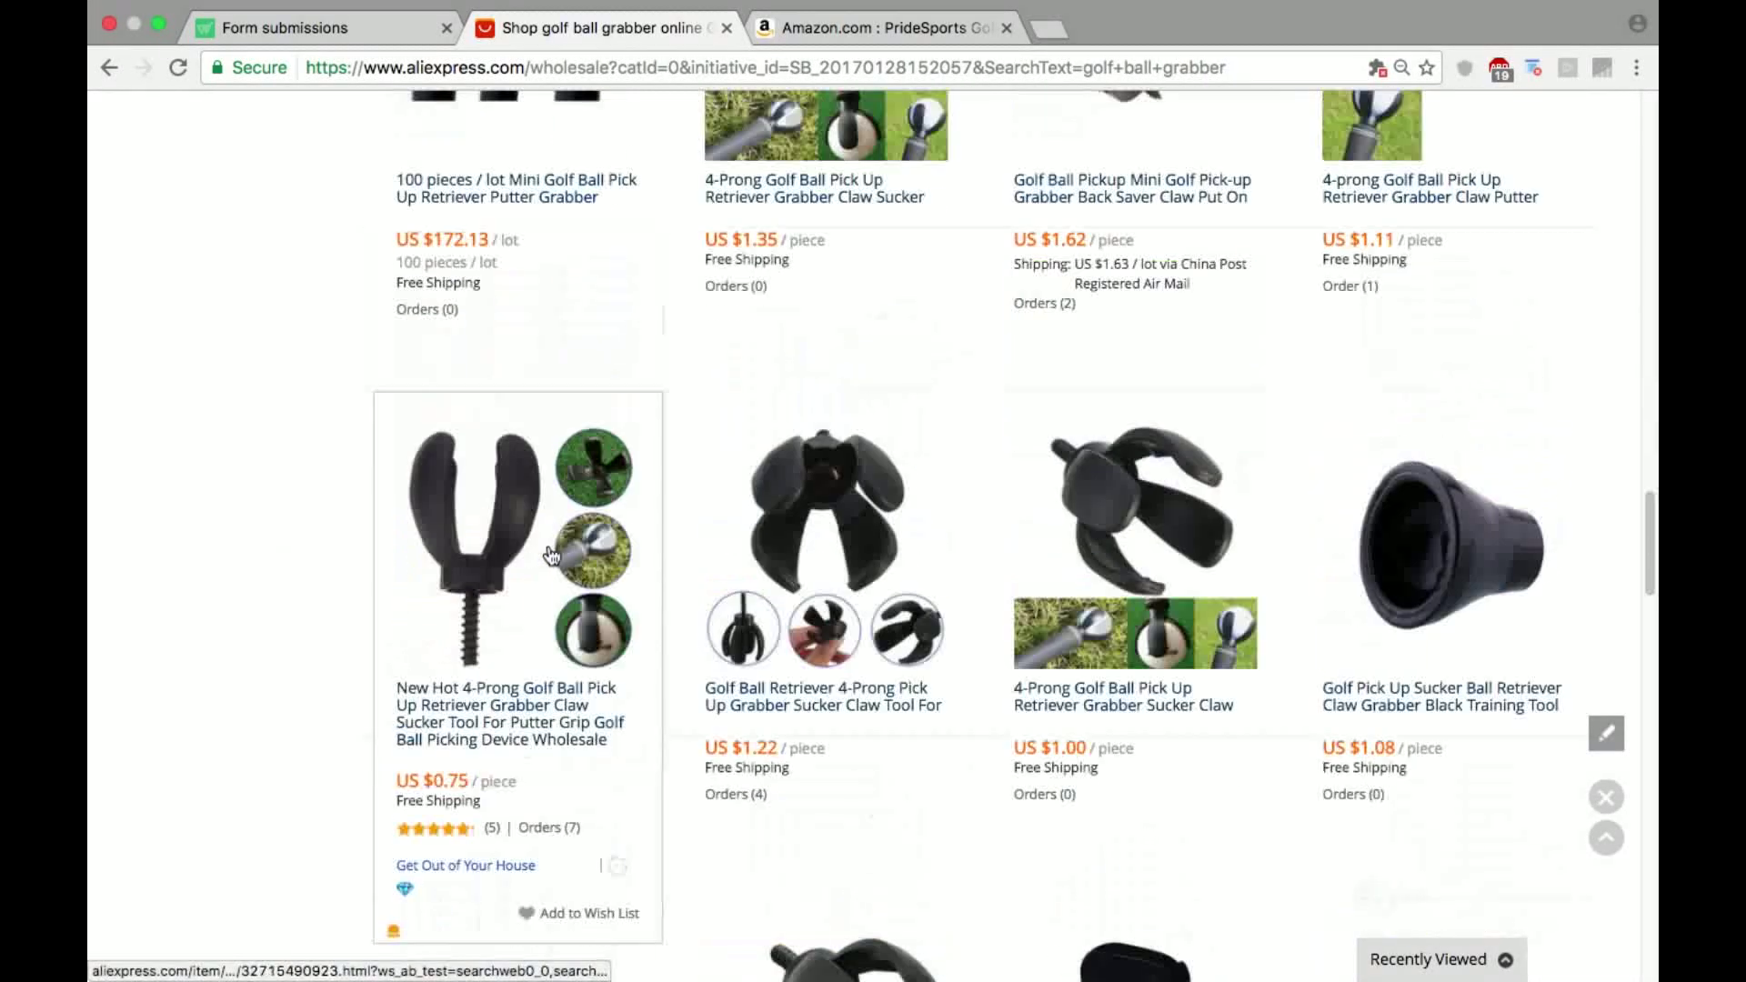
scroll(566, 571, down, 20)
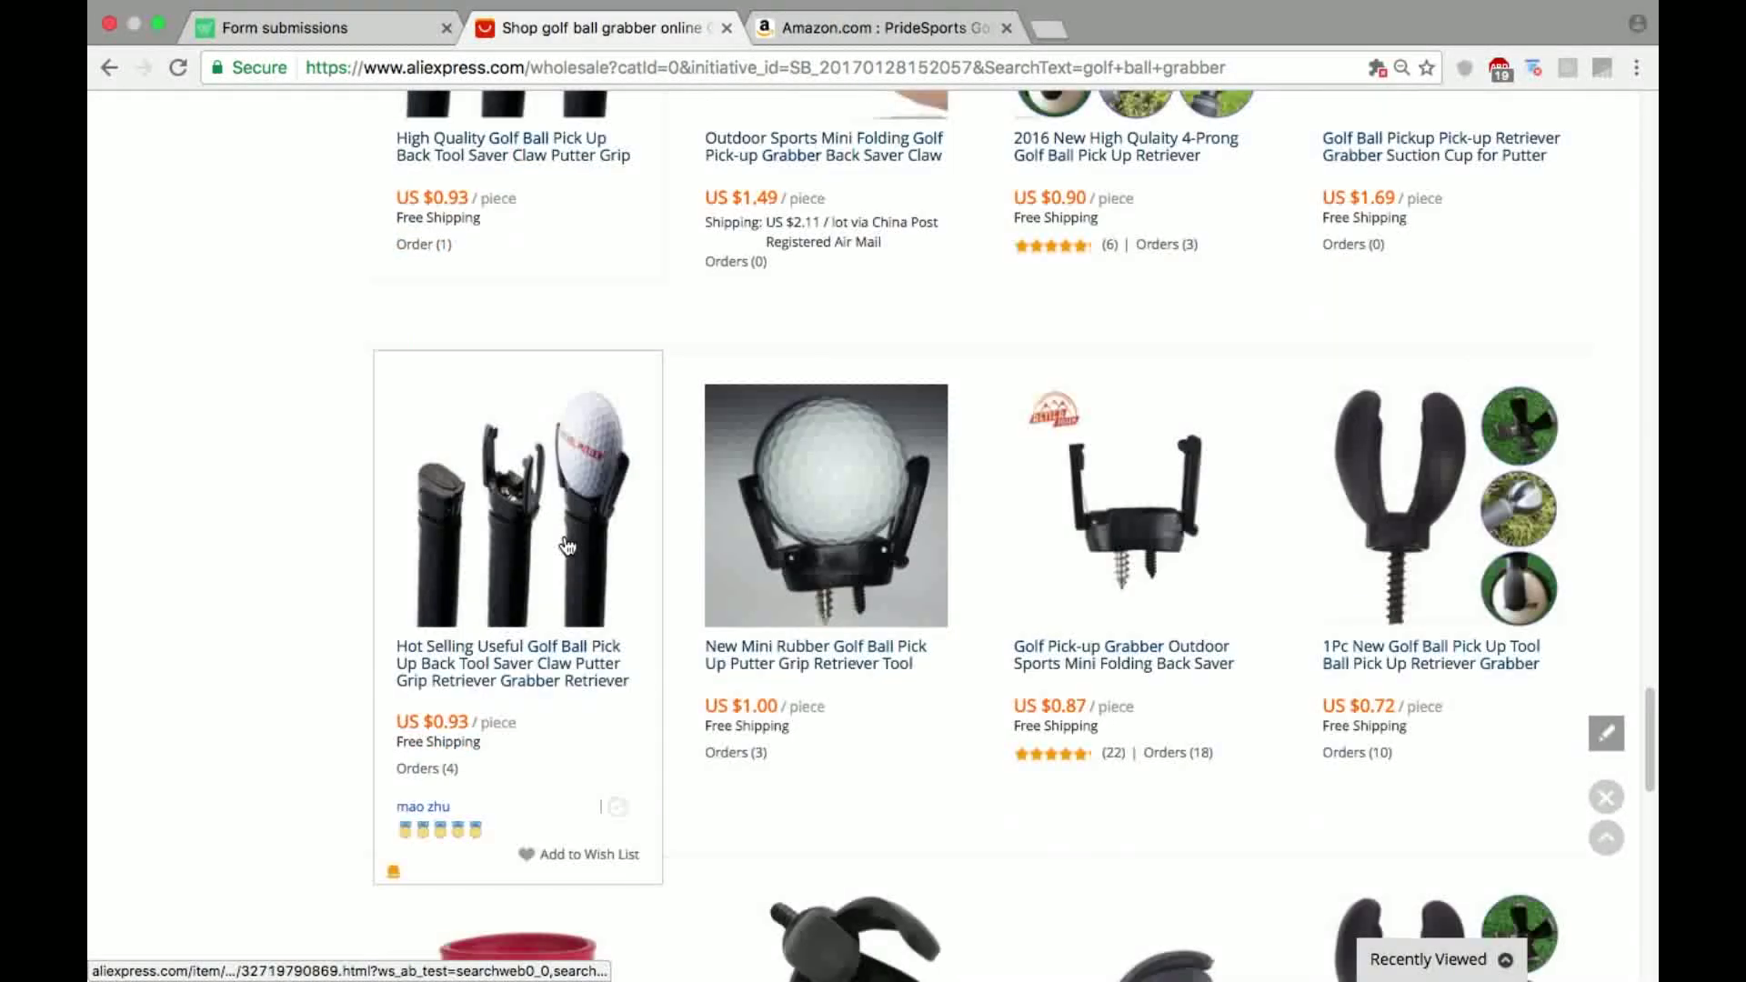
scroll(564, 544, up, 15)
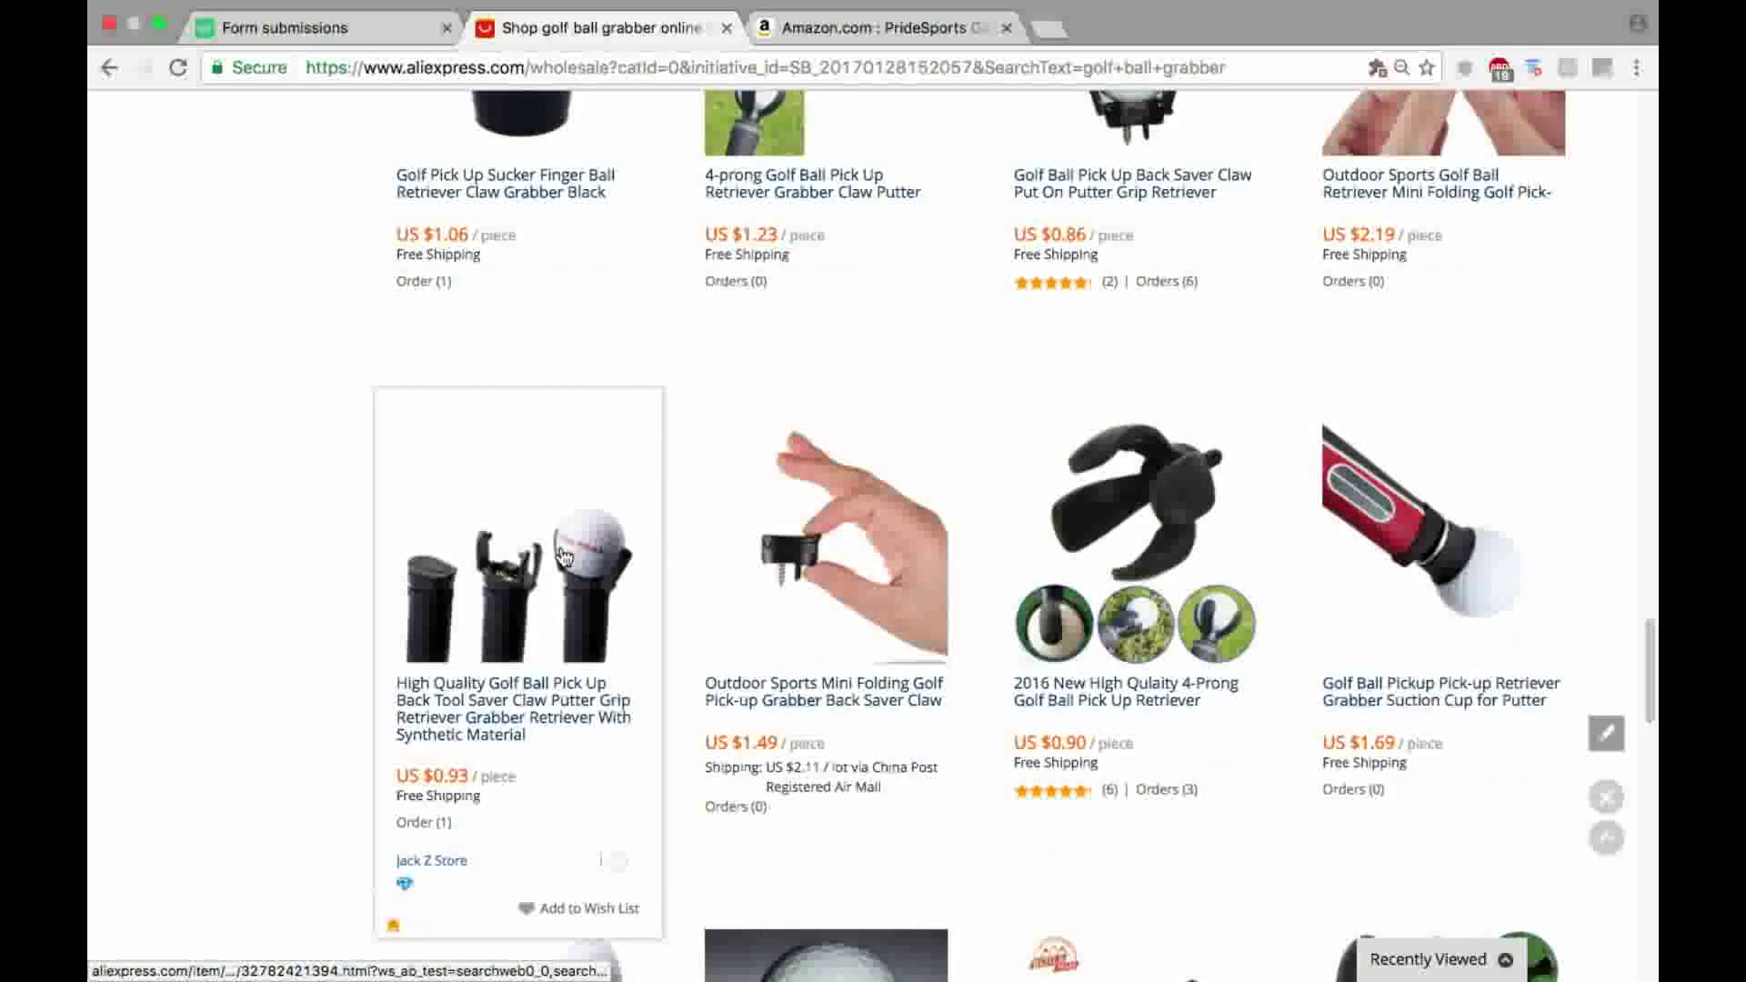
scroll(564, 554, up, 10)
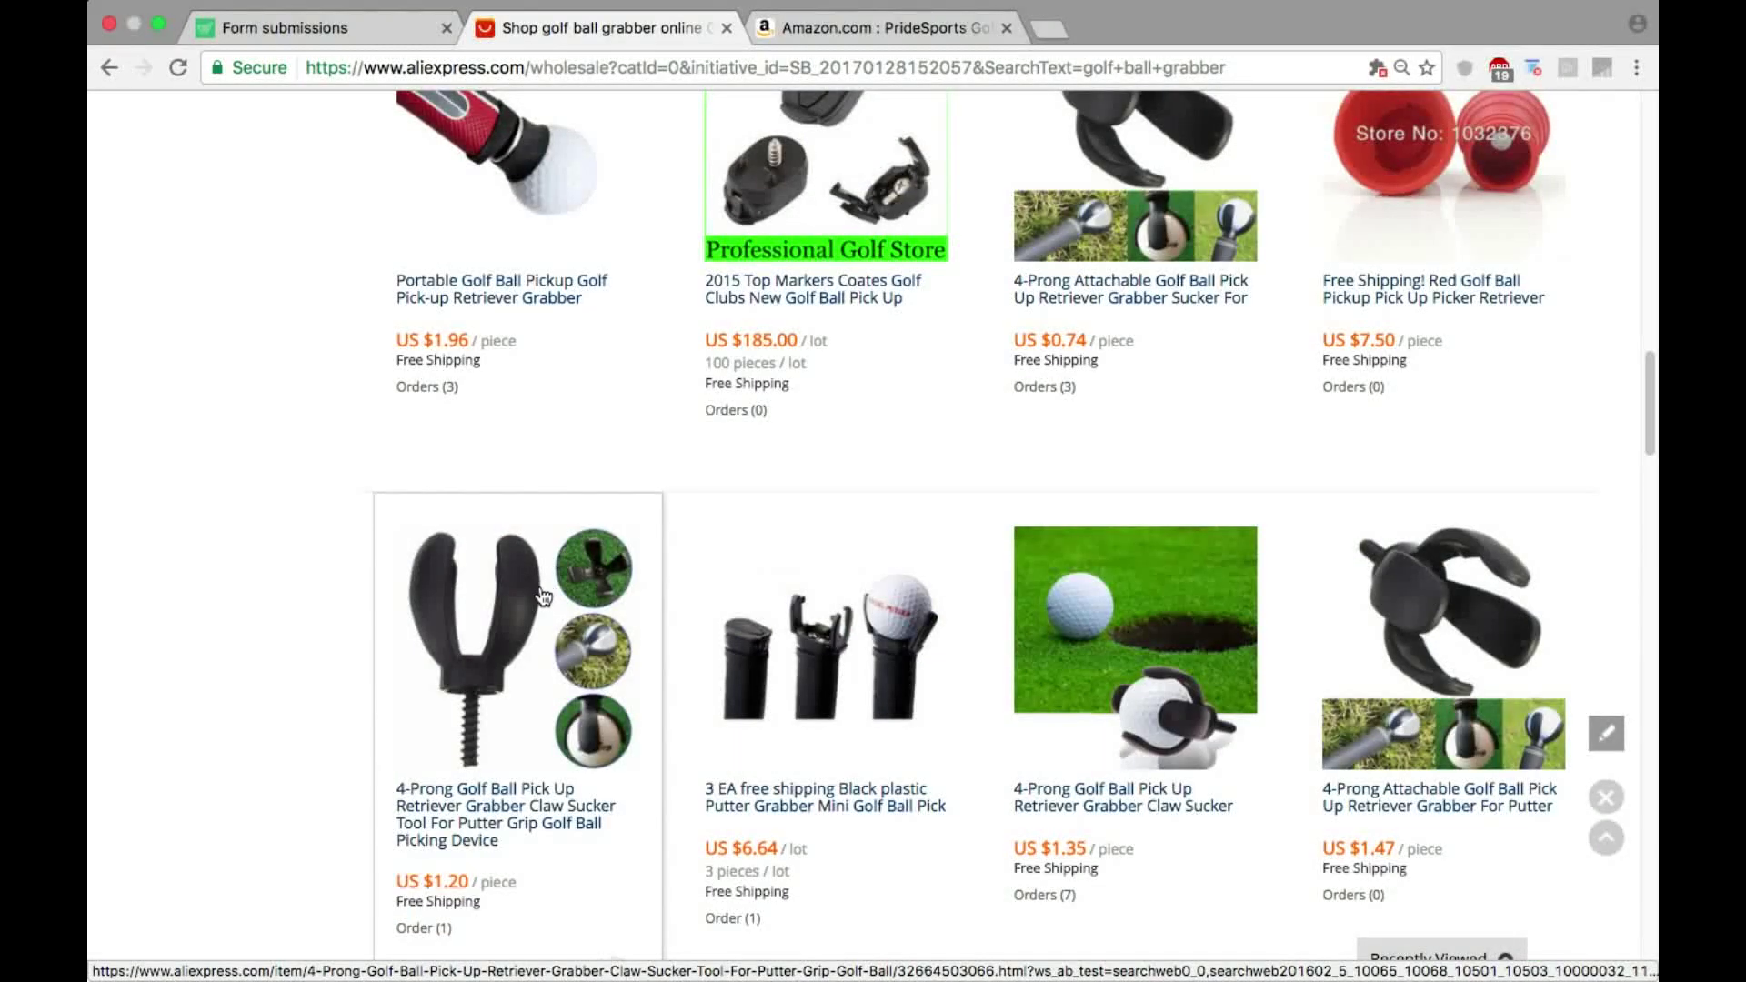
scroll(543, 595, up, 10)
scroll(1131, 448, down, 4)
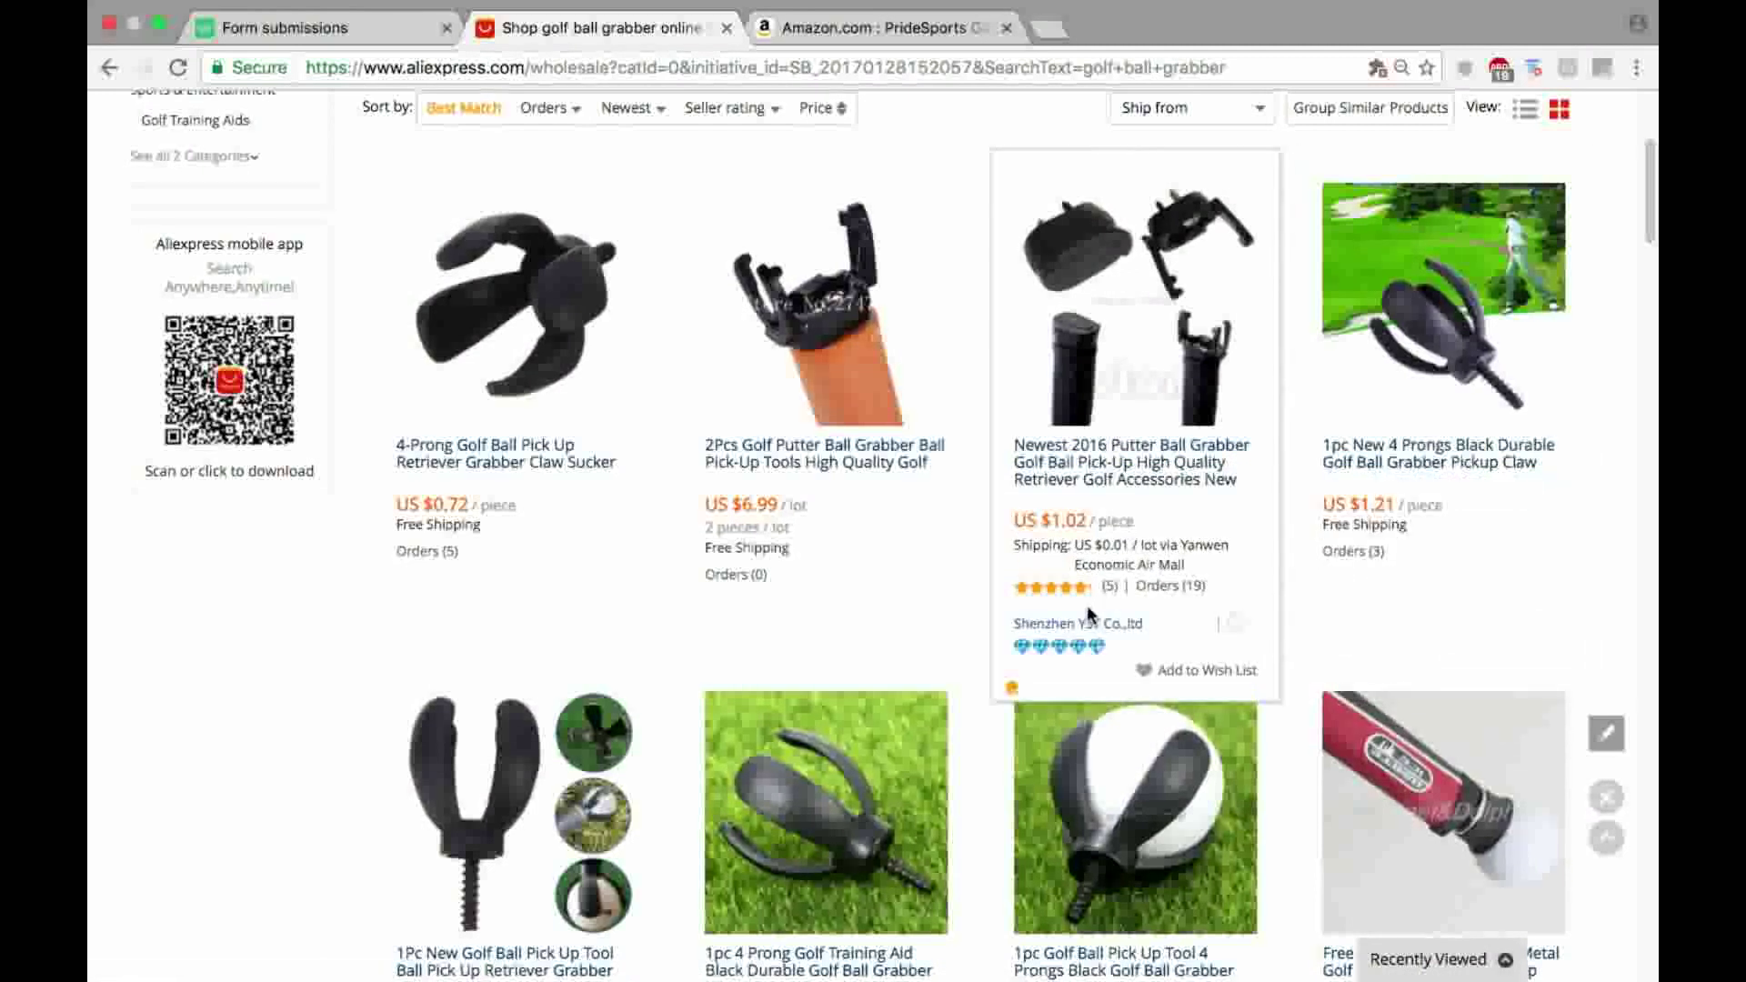
Step: Open the Newest 2016 Putter Ball Grabber listing and check its photos, price and product details
click(1177, 496)
click(1137, 29)
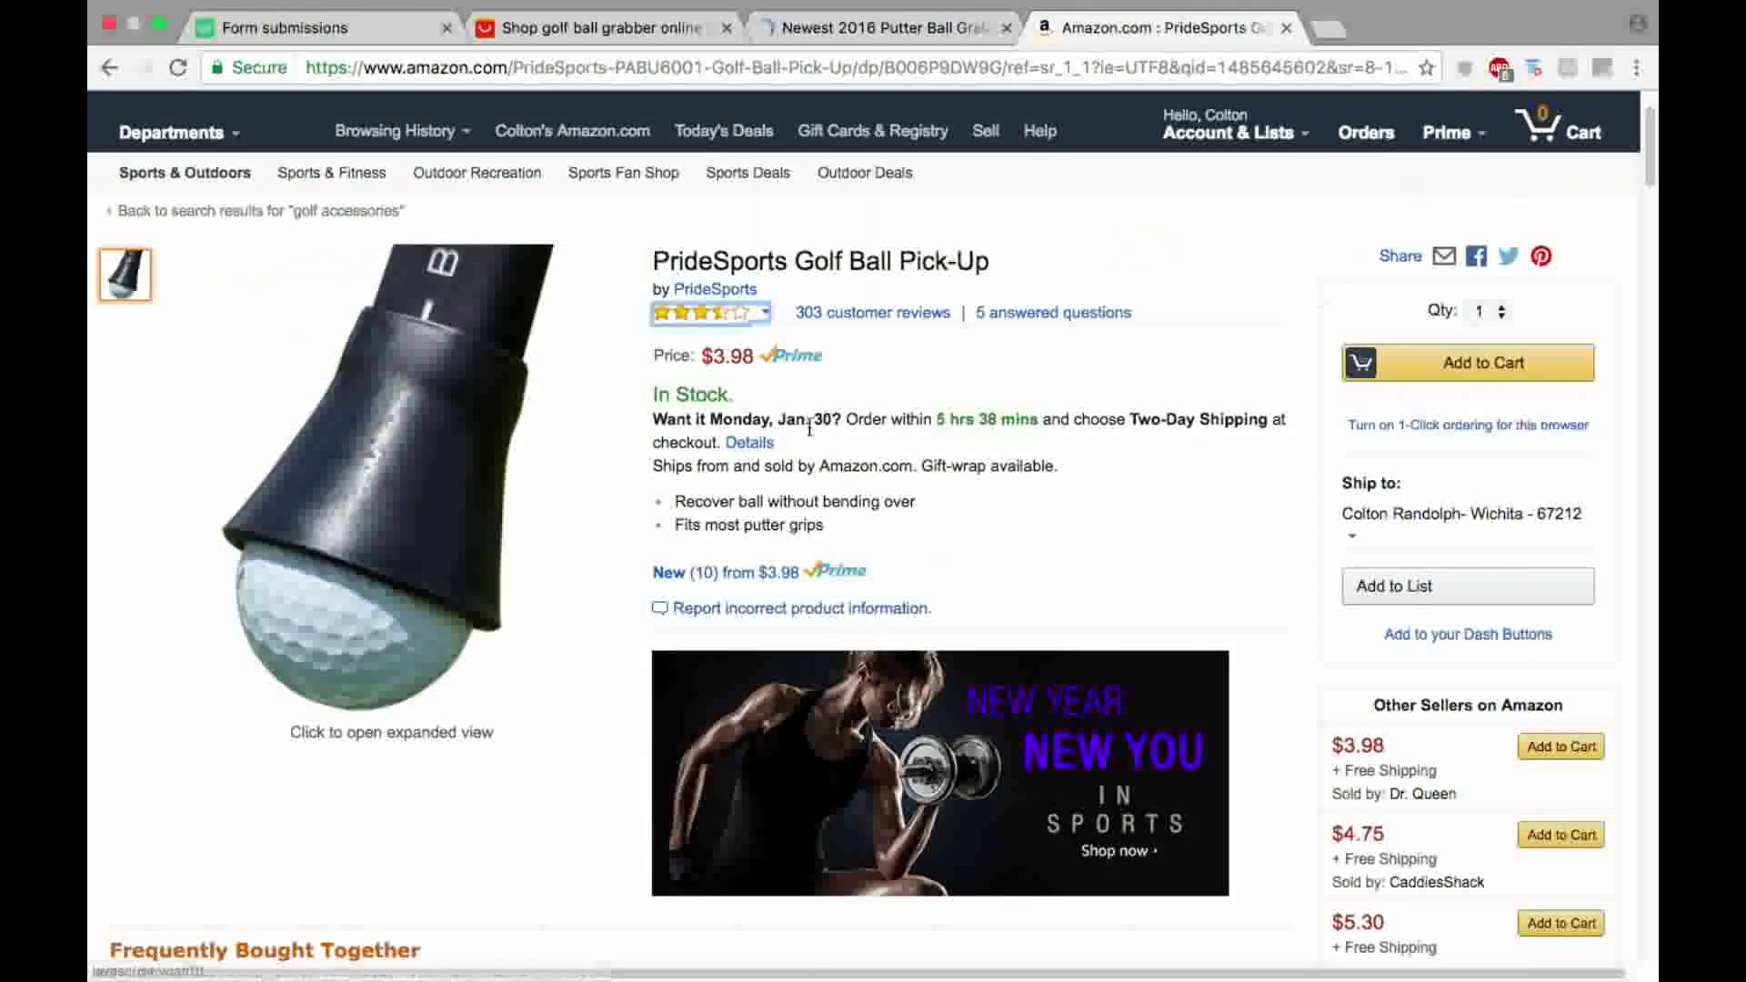
click(807, 20)
scroll(289, 355, down, 4)
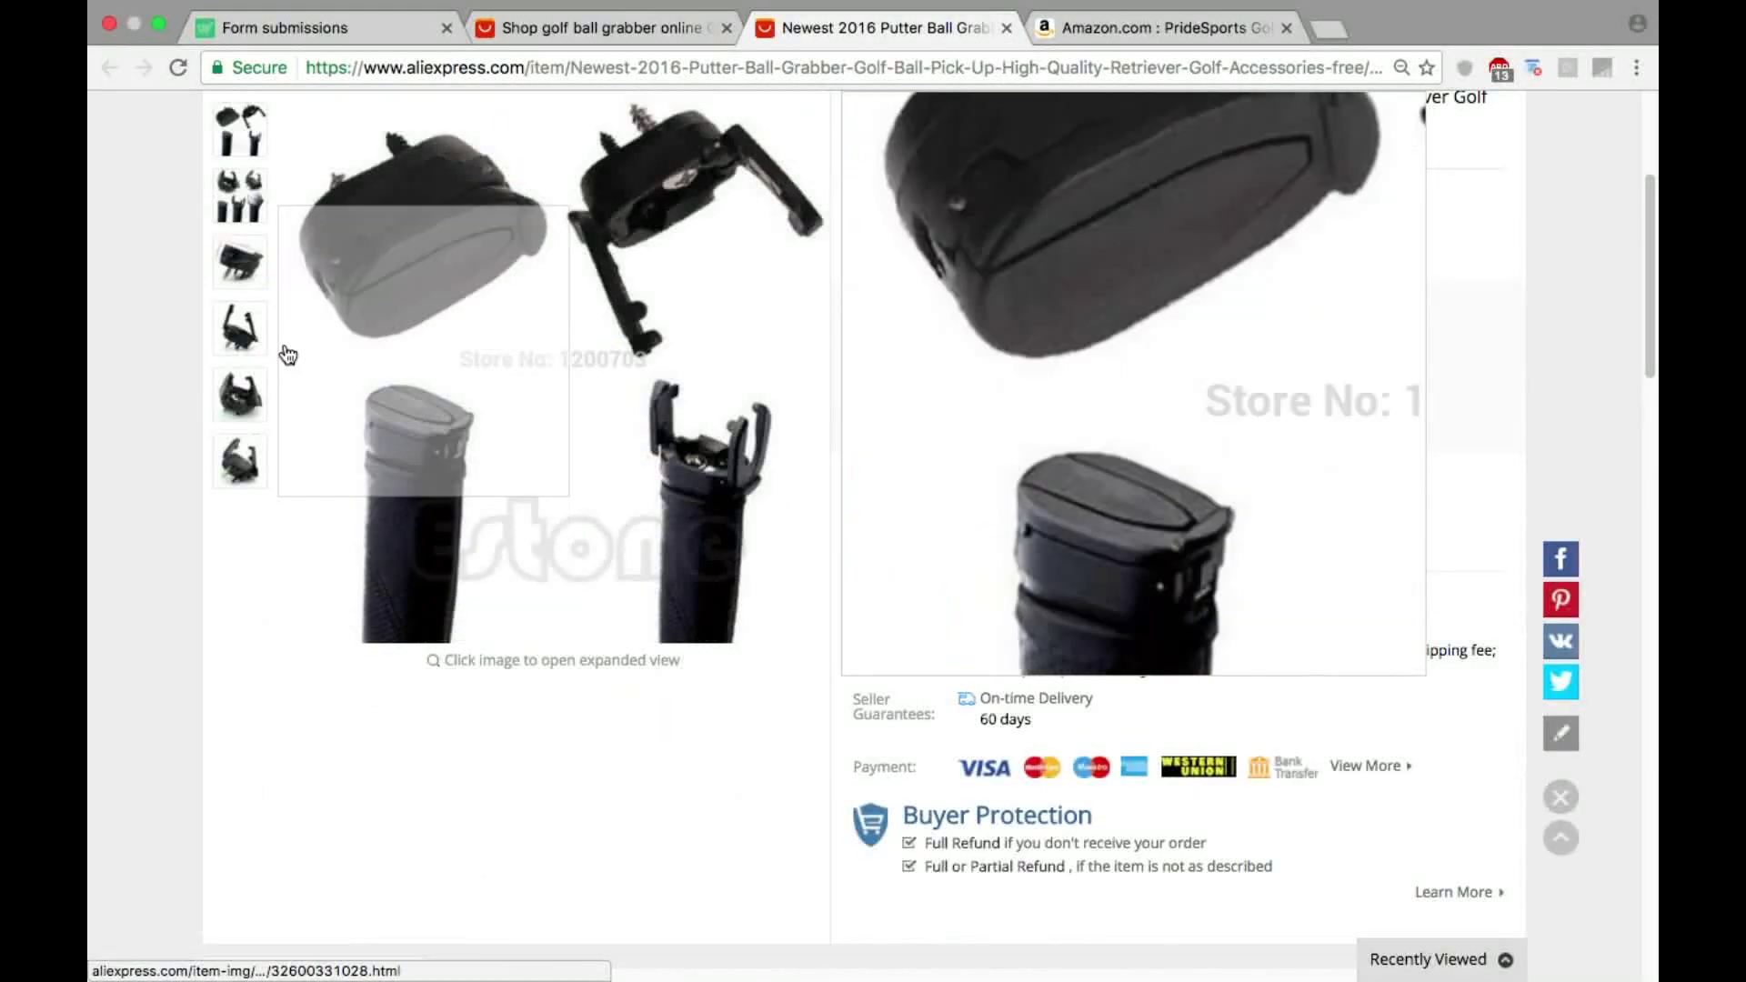
scroll(288, 355, up, 2)
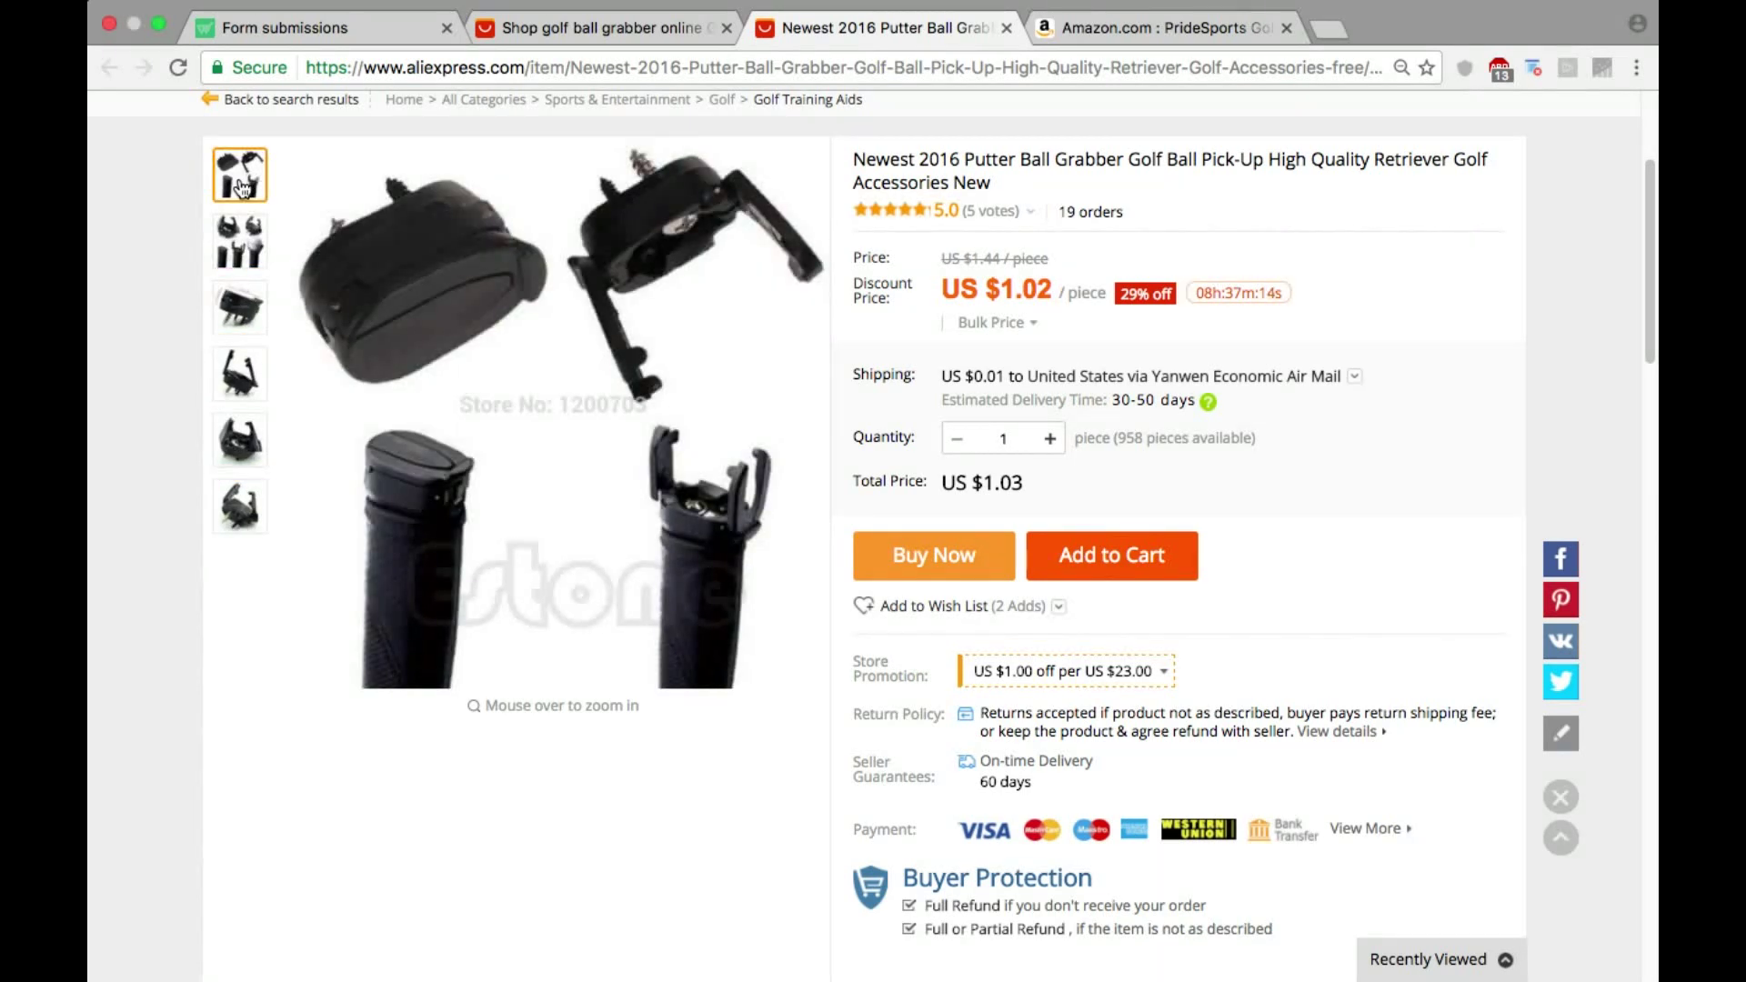
scroll(276, 380, down, 15)
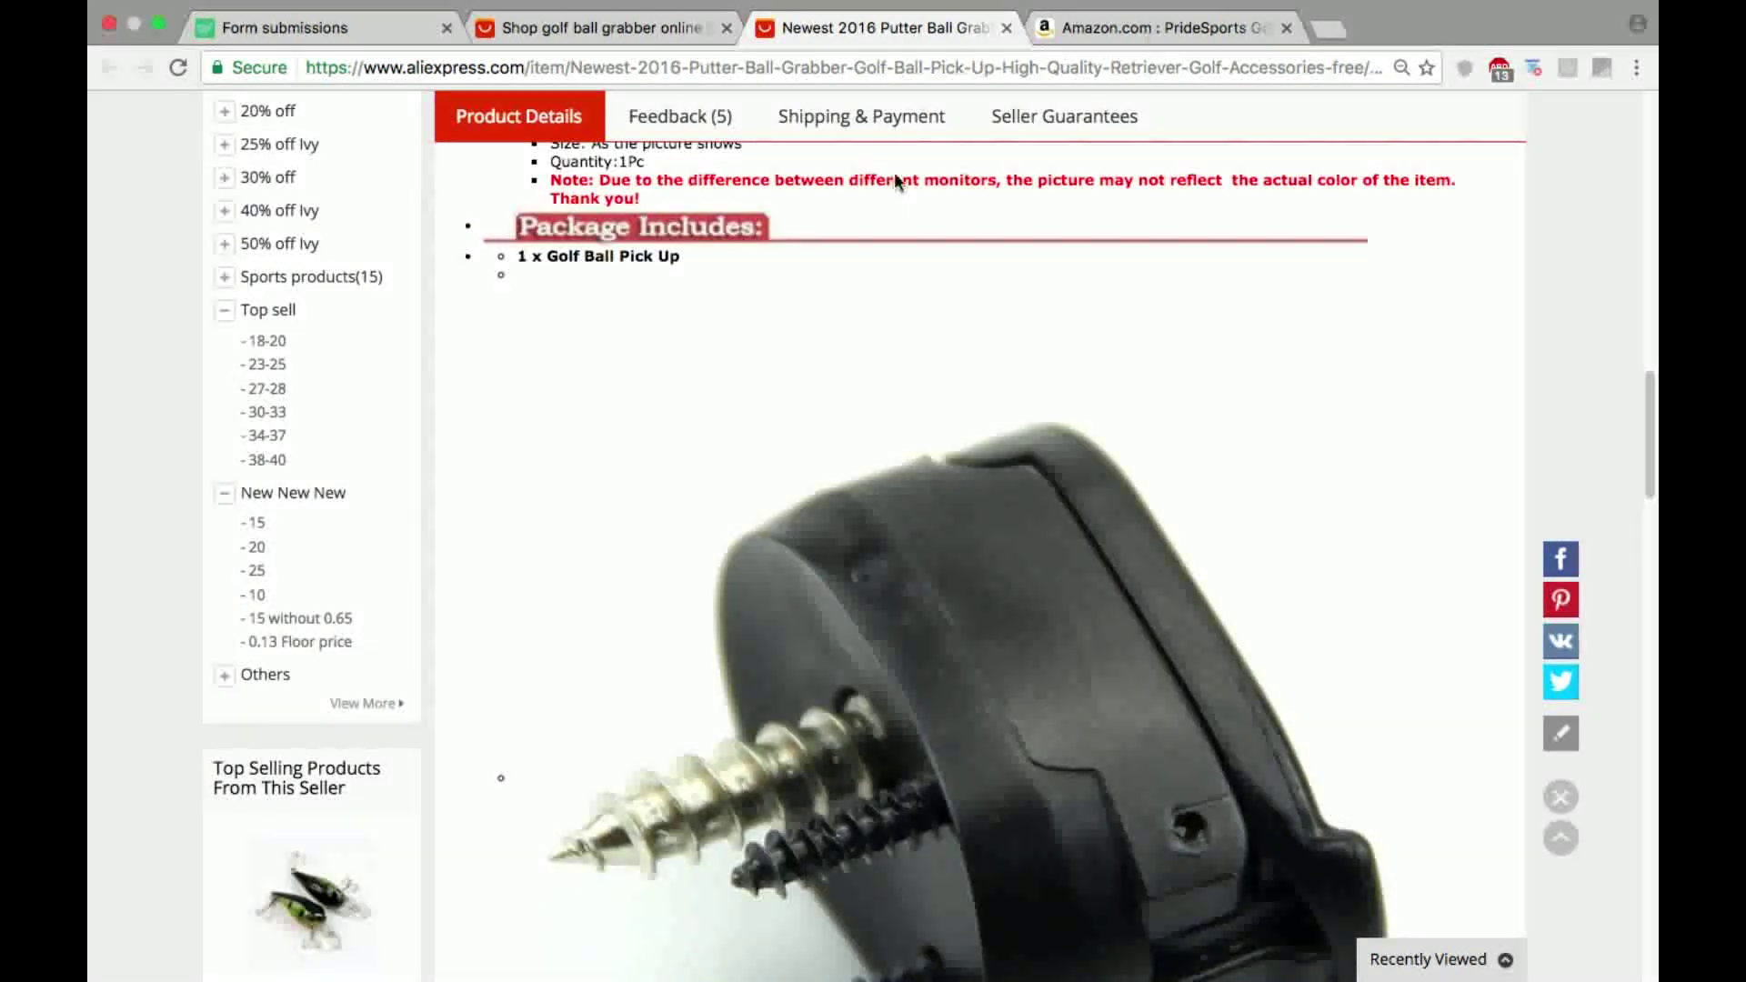
Step: Return to the AliExpress results and open the High Quality Golf Ball Pick Up Back Tool Saver listing from Jack Z Store
click(635, 40)
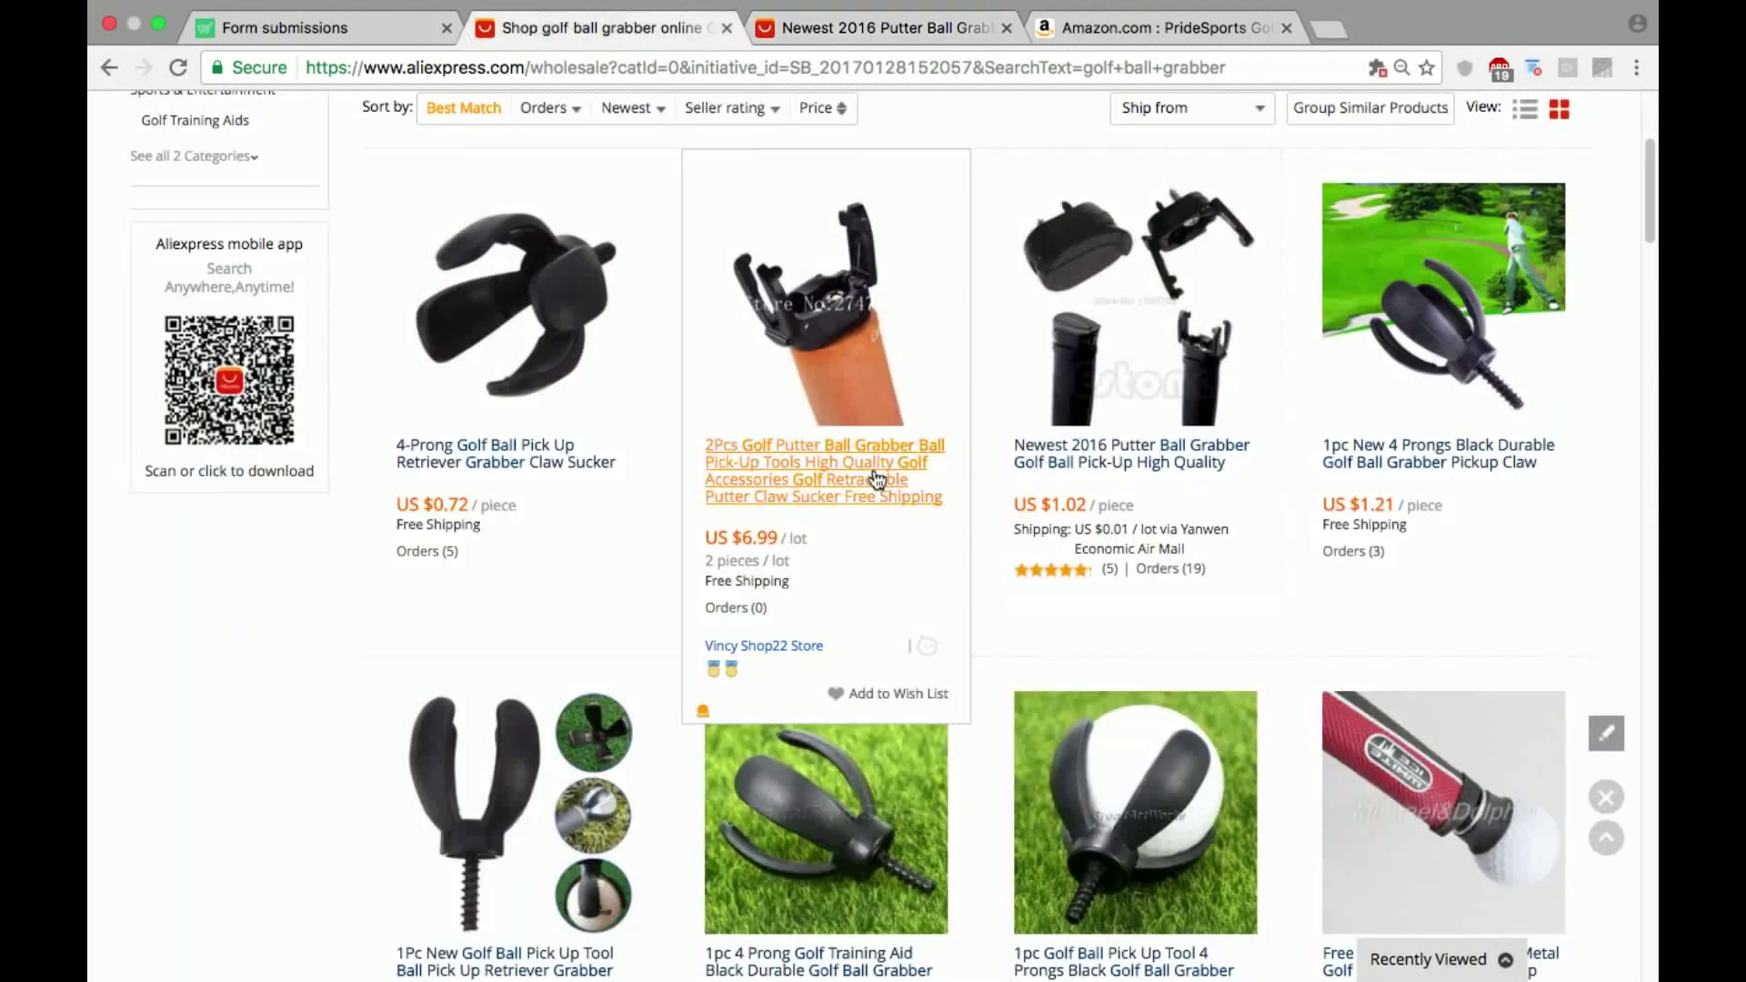
scroll(582, 564, down, 5)
scroll(573, 537, down, 10)
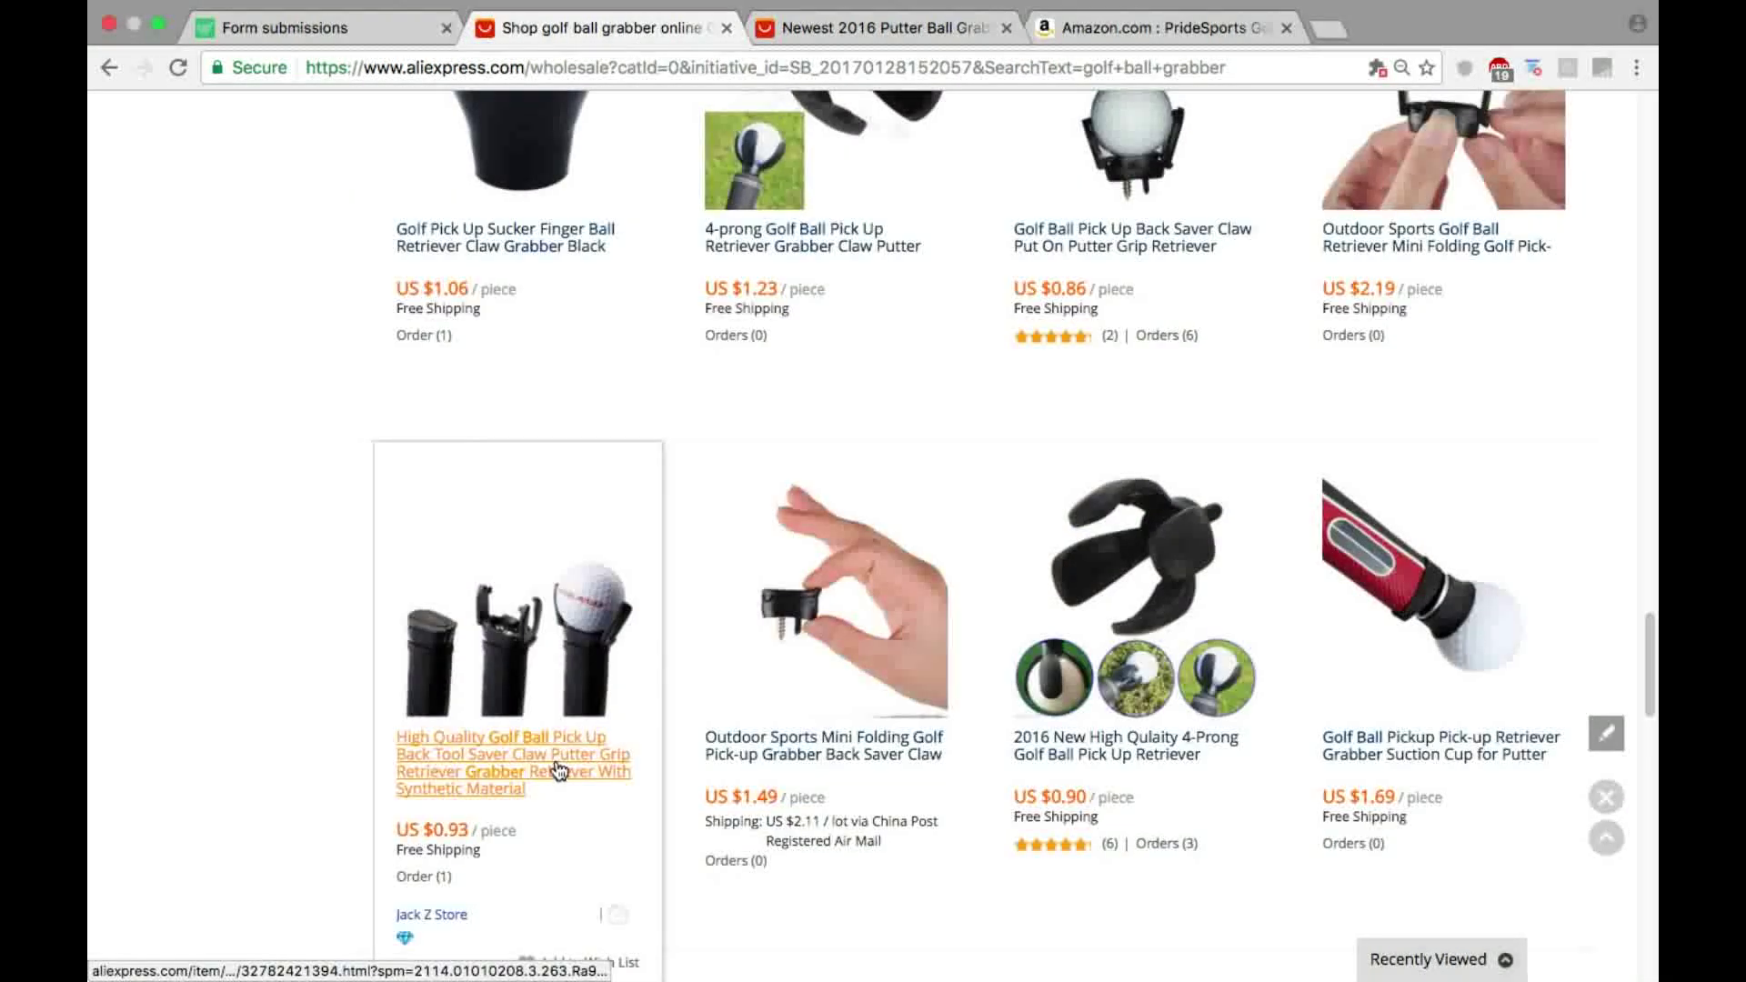
click(558, 771)
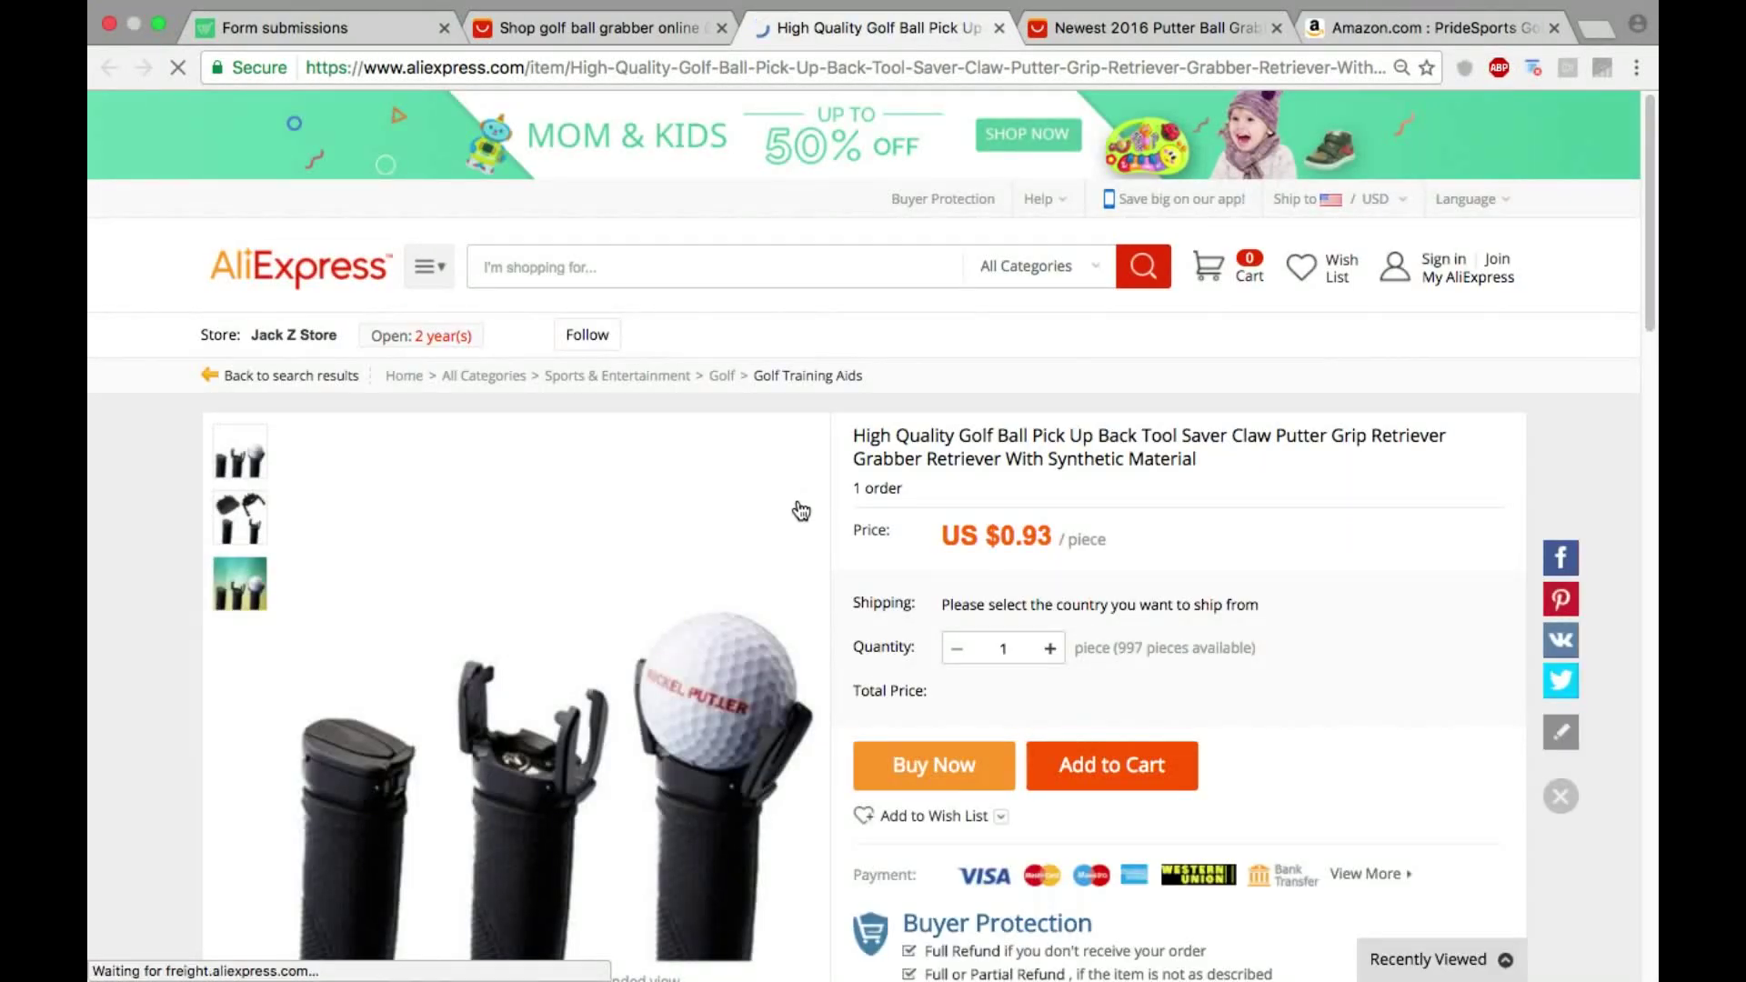
right_click(614, 768)
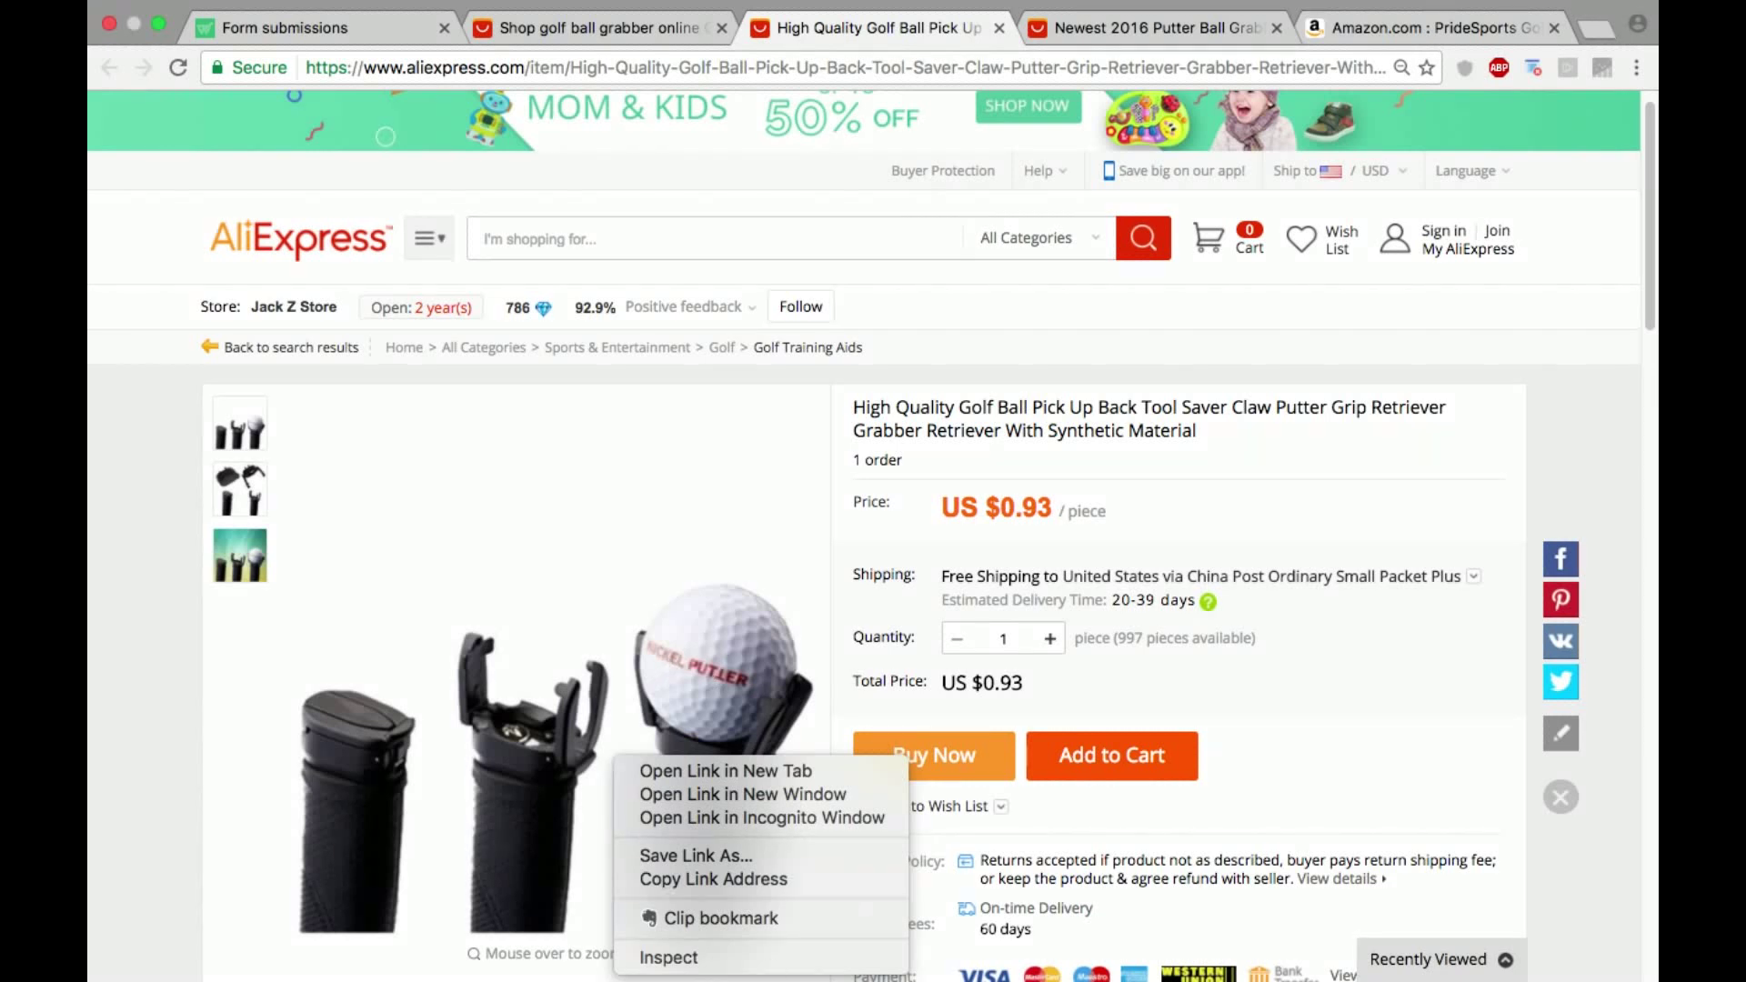
click(138, 977)
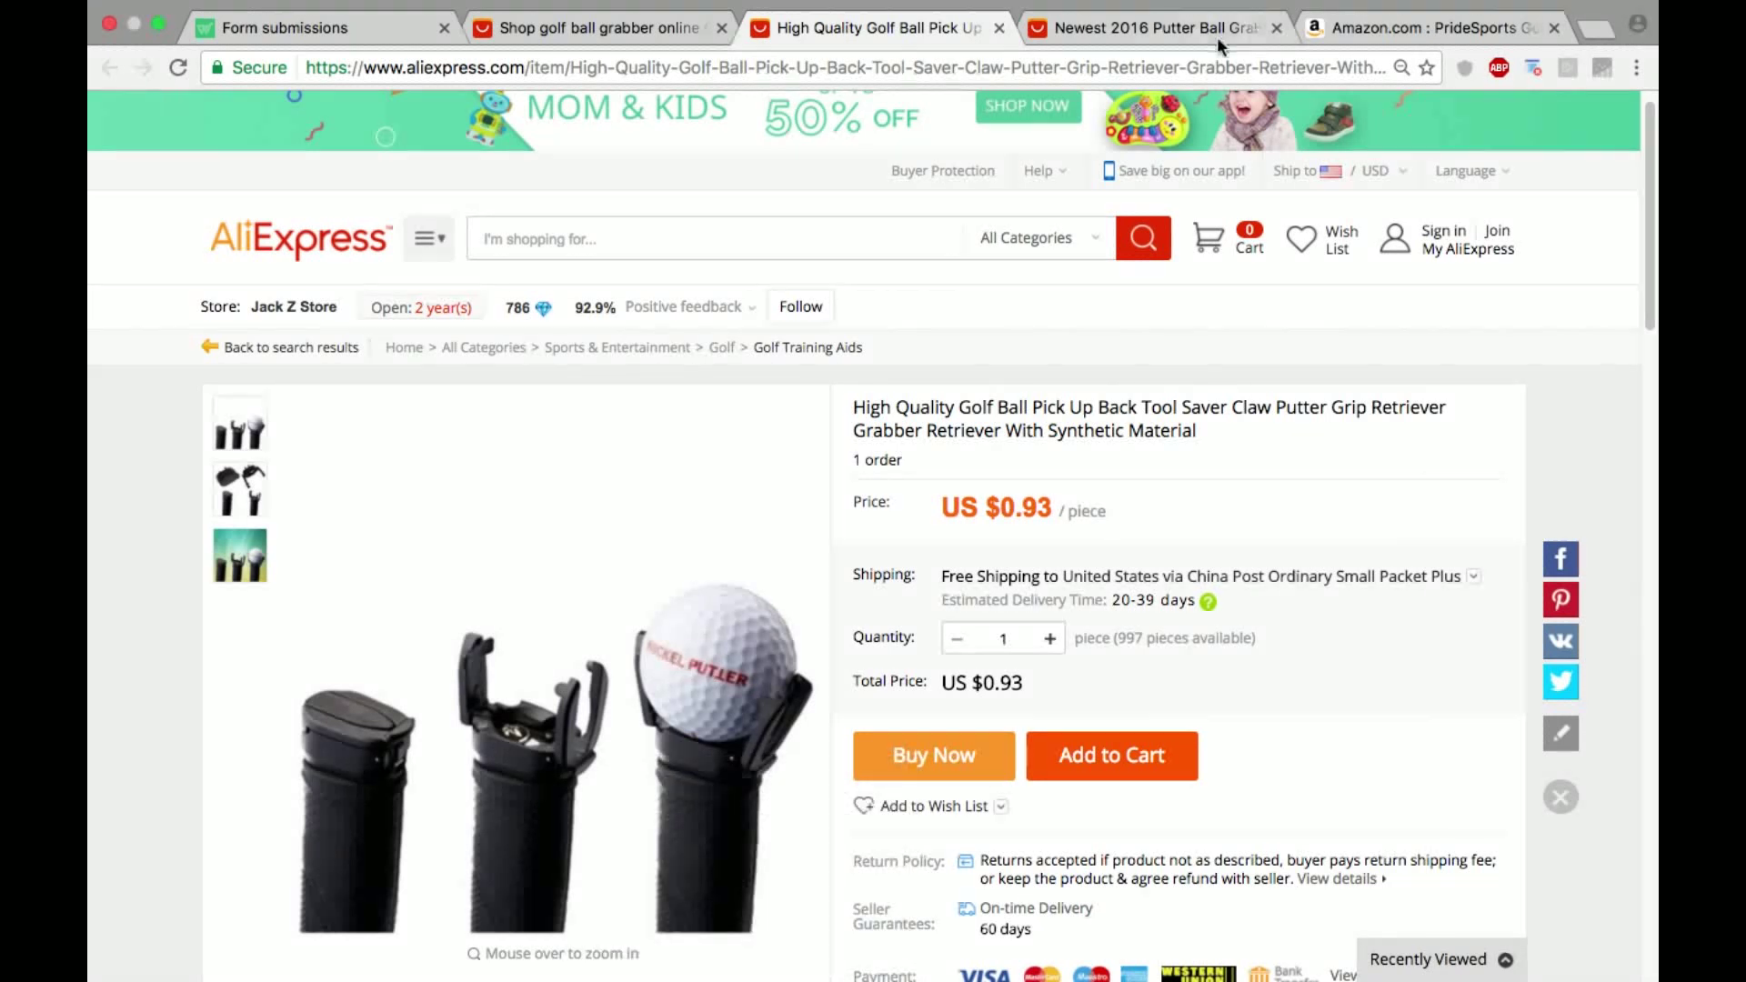
Step: Compare the photos of the Newest 2016 Putter Ball Grabber and High Quality Golf Ball Pick Up listings, and read the latter's description
click(1057, 41)
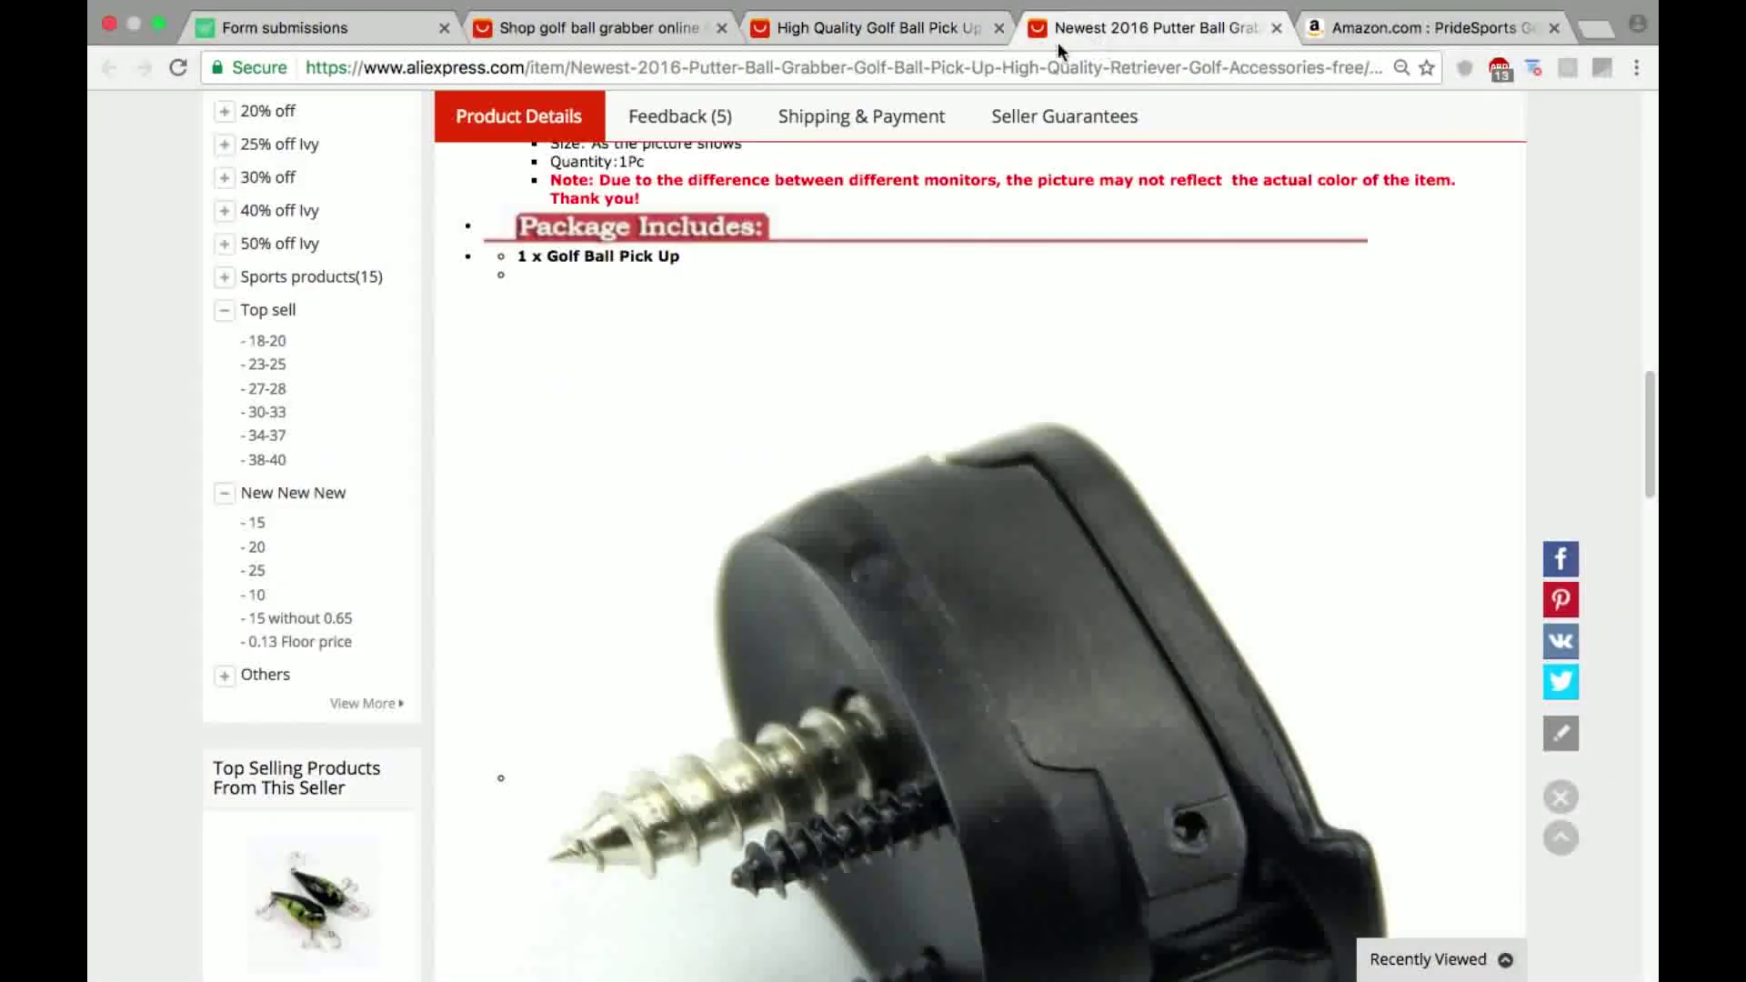
scroll(838, 489, up, 15)
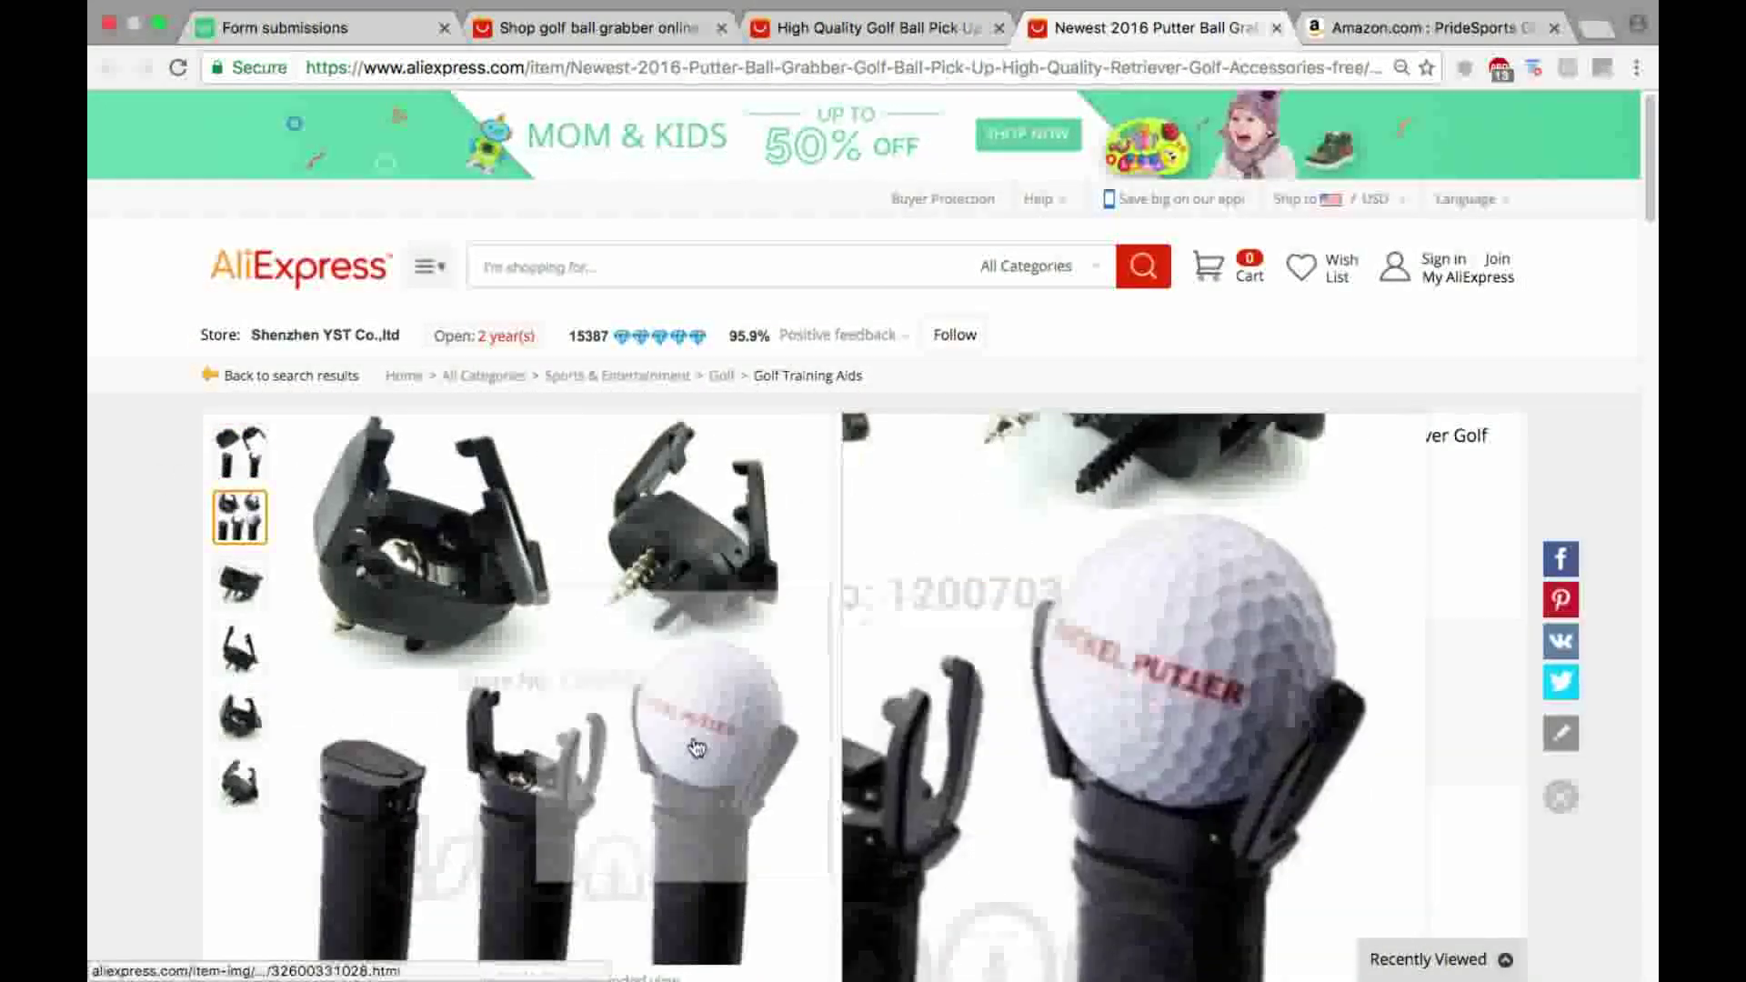
click(915, 29)
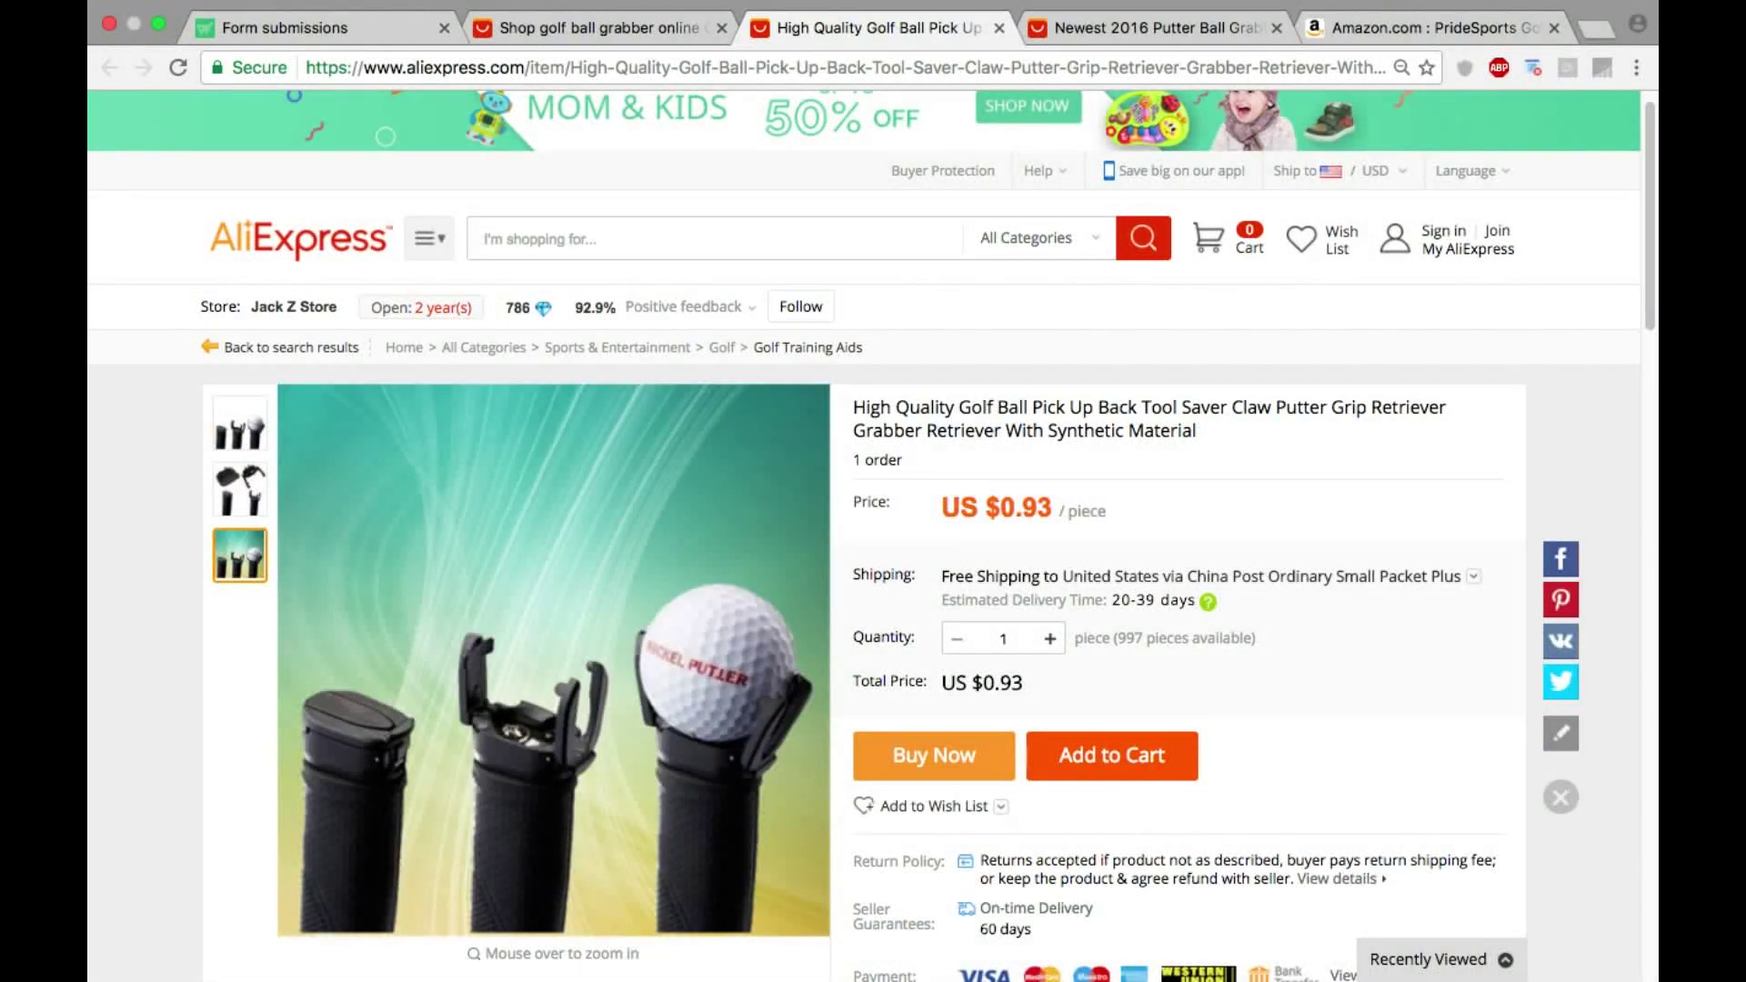
scroll(1160, 808, down, 5)
scroll(643, 604, up, 6)
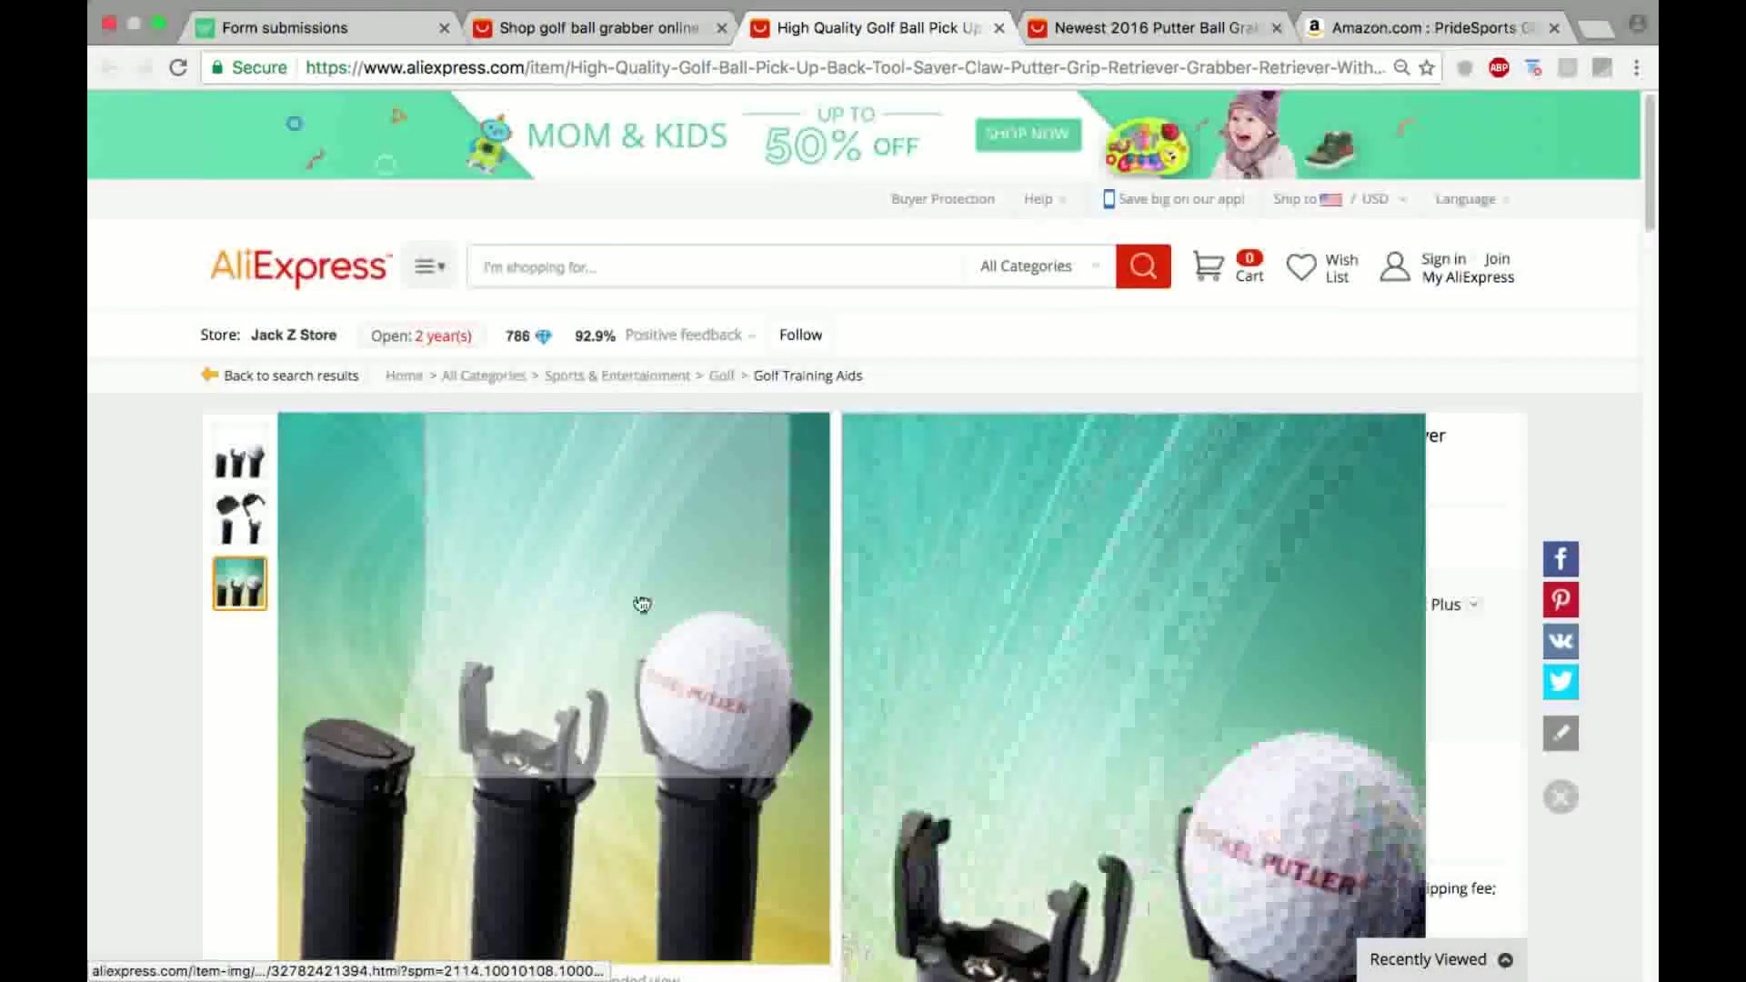
scroll(86, 519, down, 8)
scroll(100, 509, up, 1)
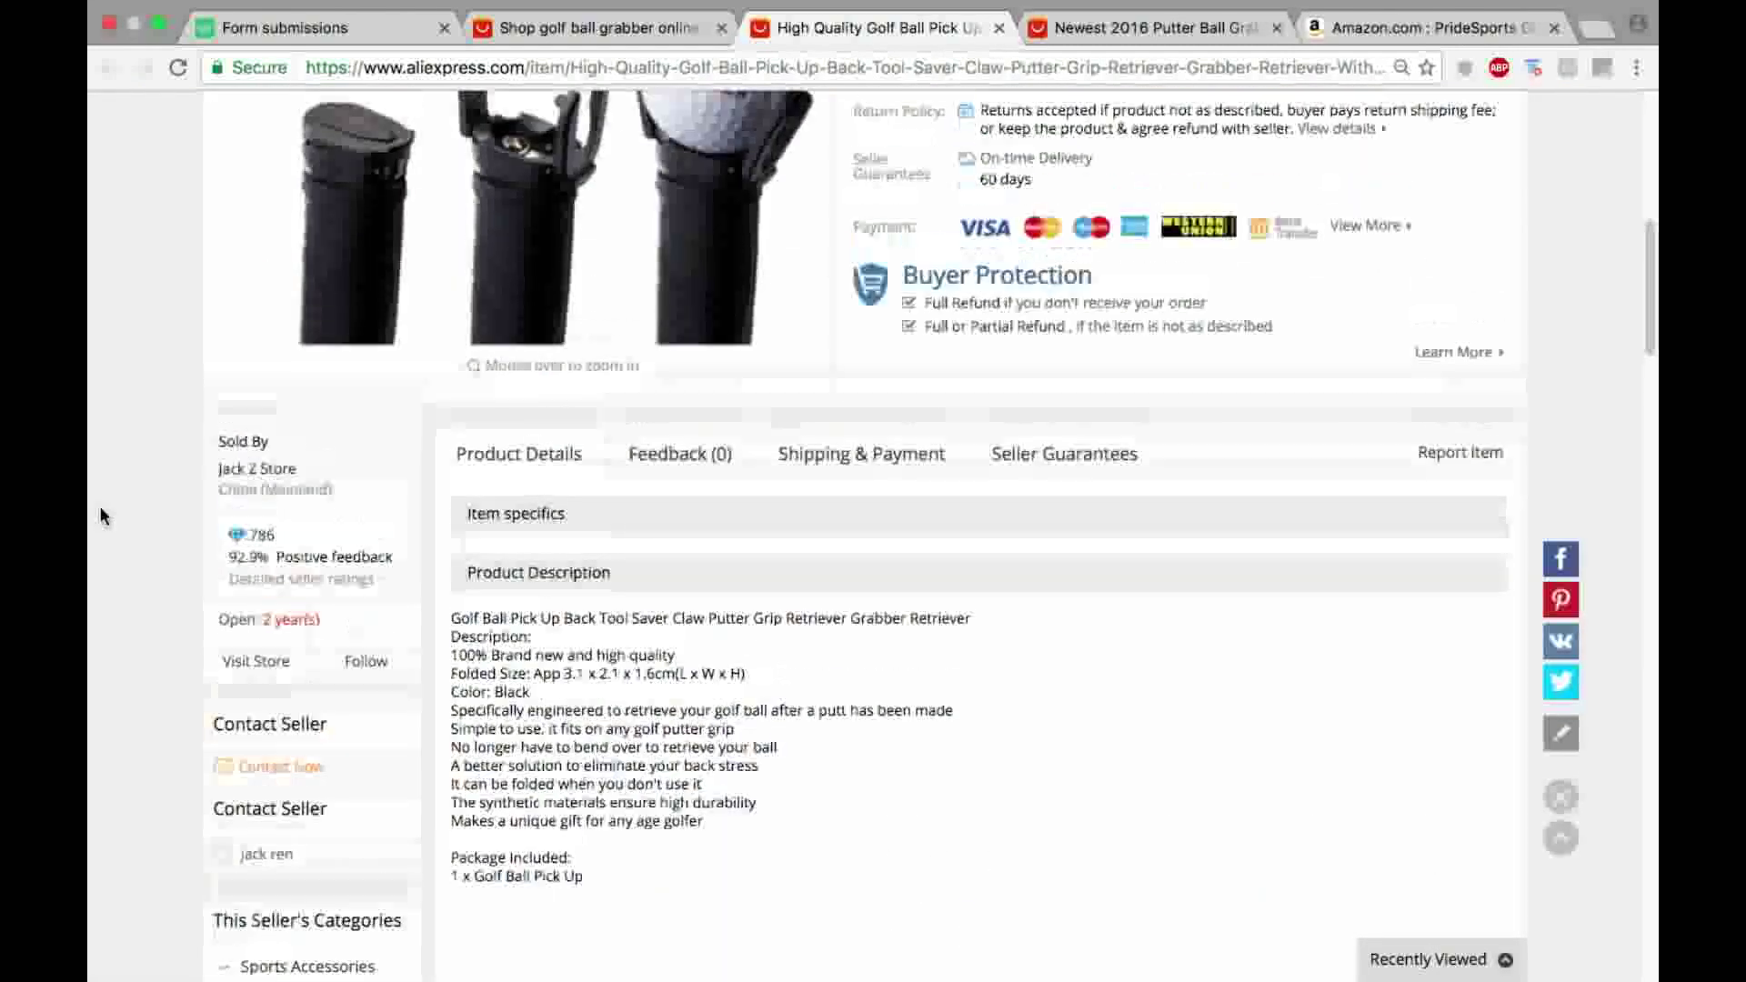
scroll(100, 513, up, 7)
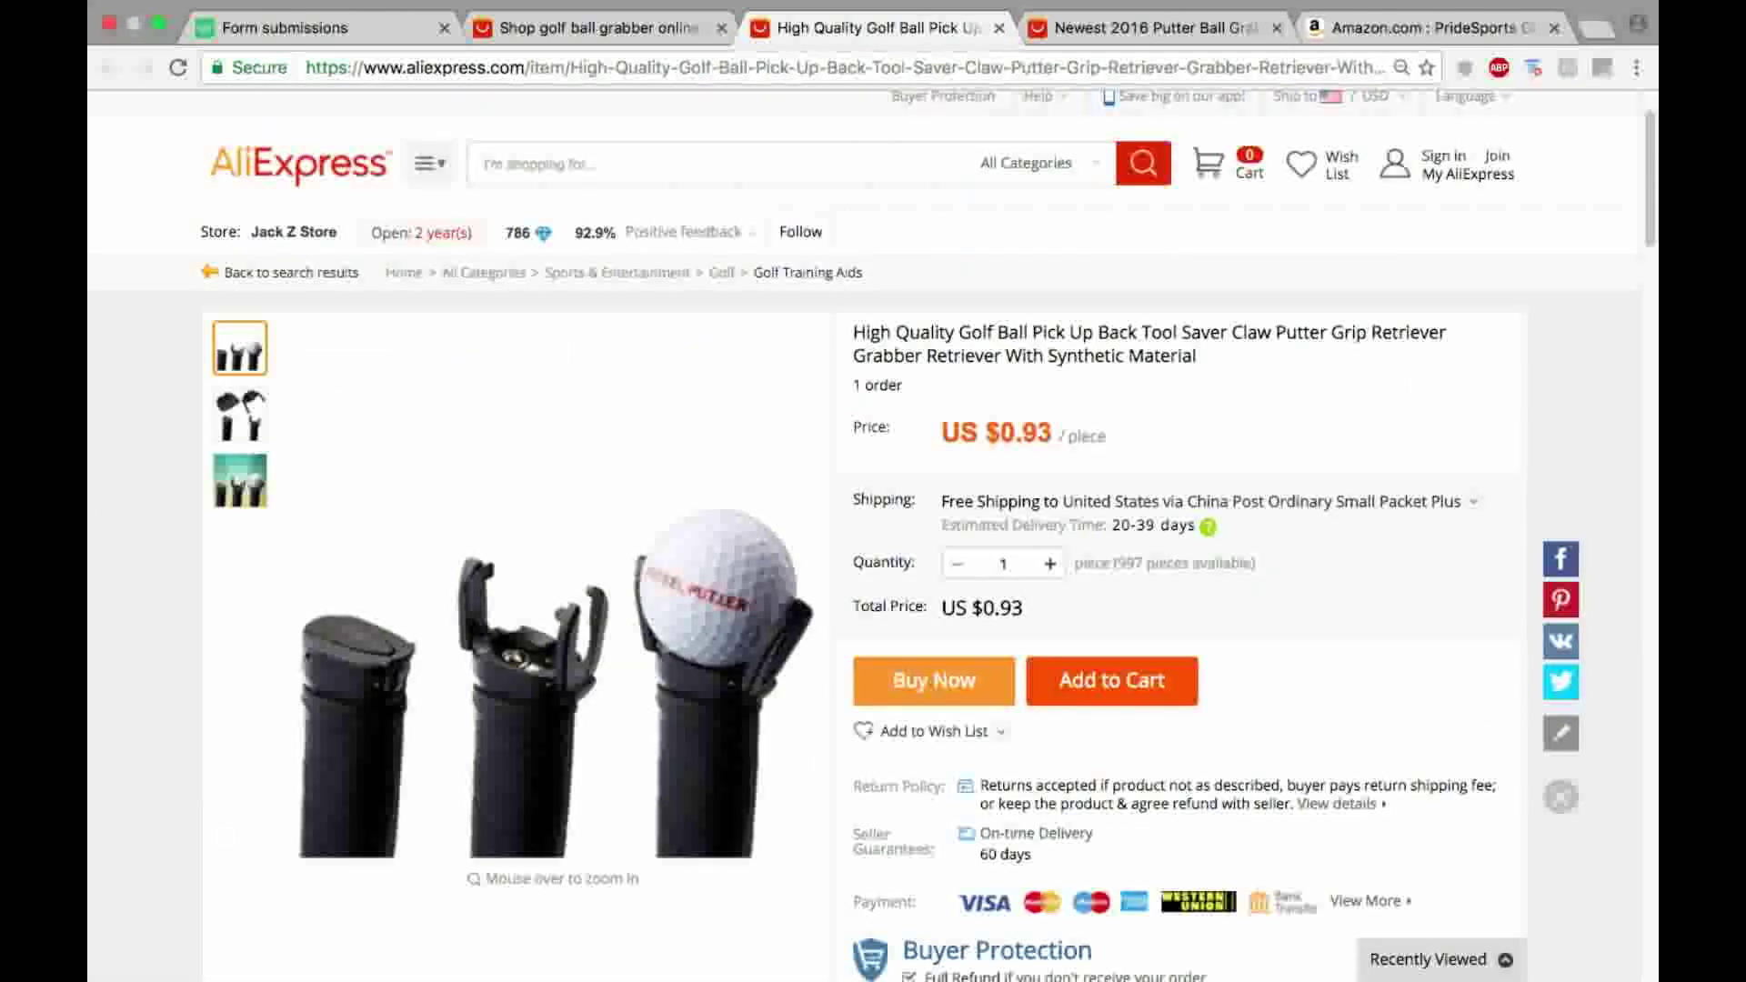
Step: Capture an area of about 453x334 around the three-putter product photo with Lightshot Screenshot
mouse_move(551, 978)
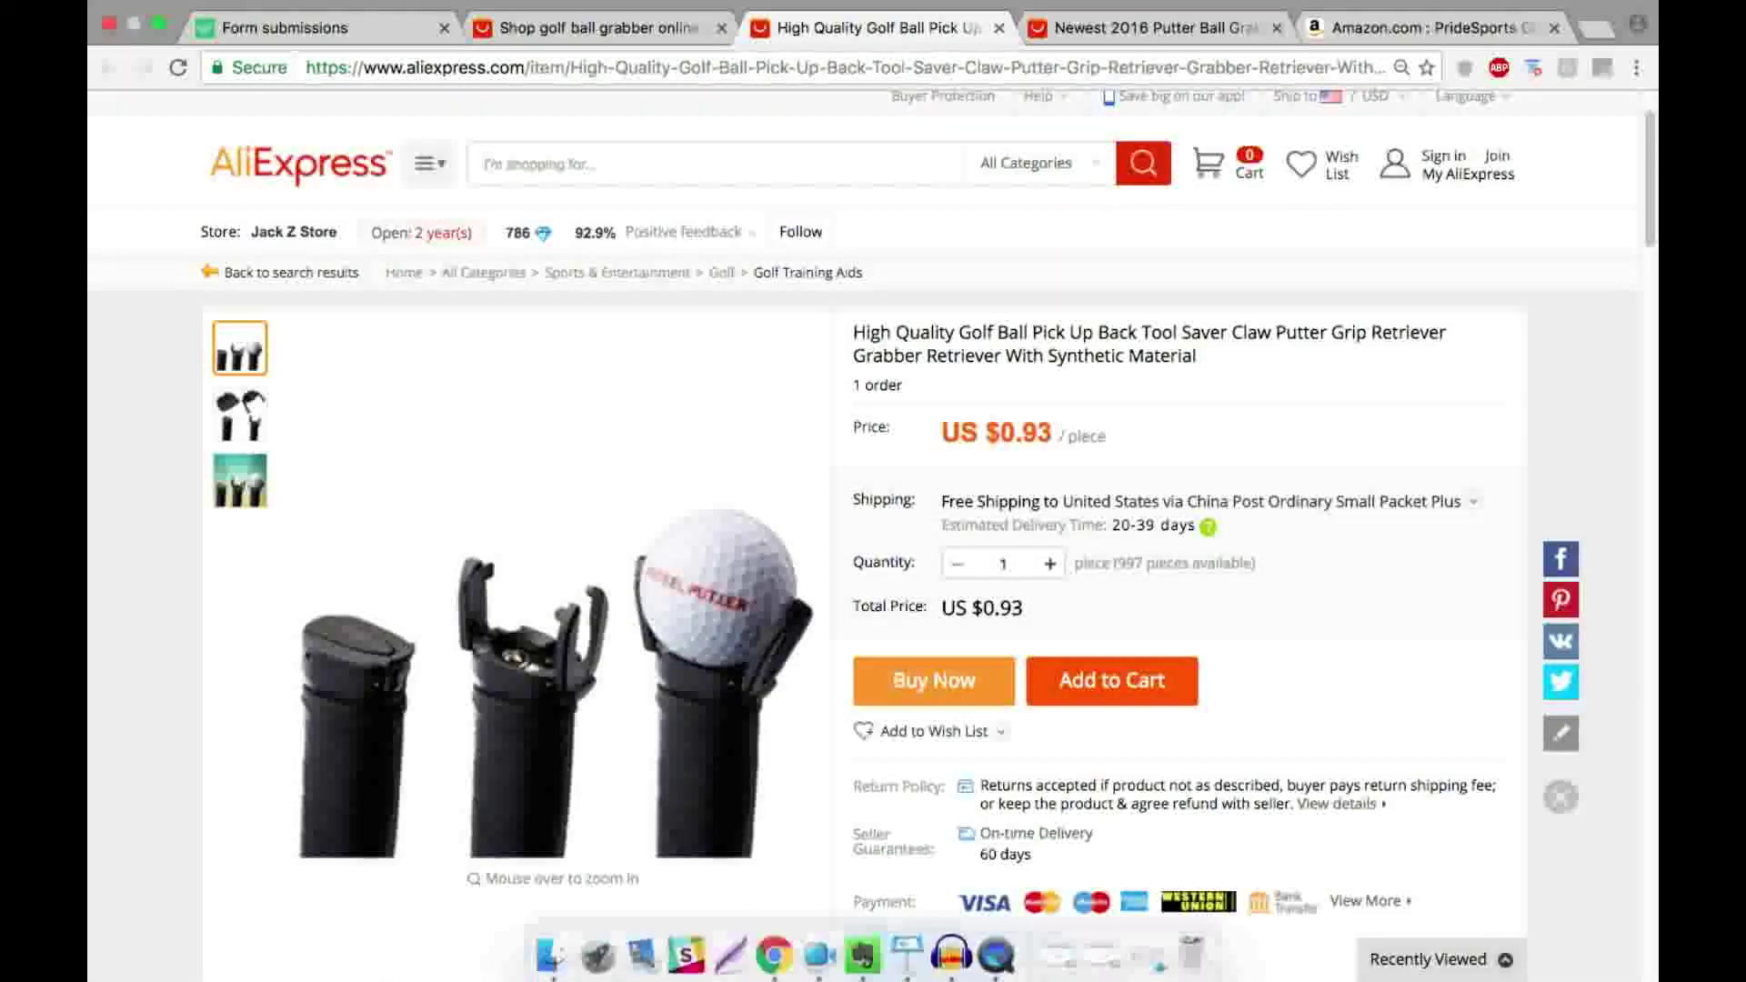
click(725, 970)
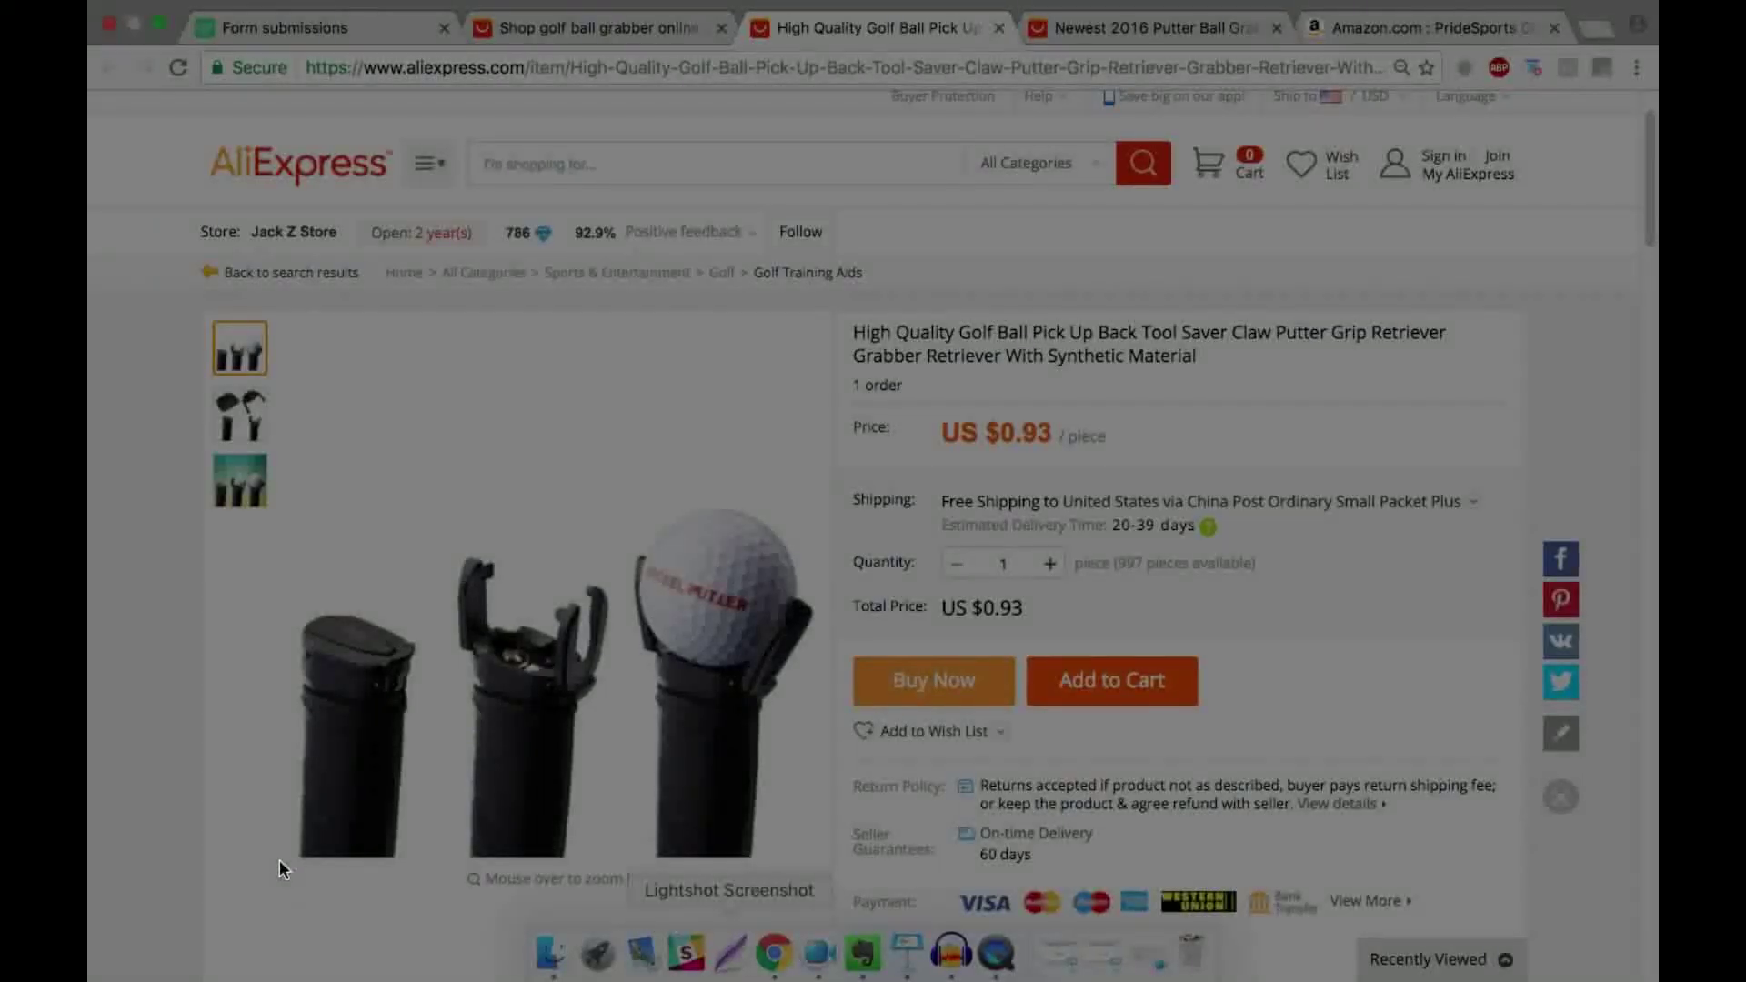
drag(265, 858, 464, 720)
drag(799, 635, 827, 442)
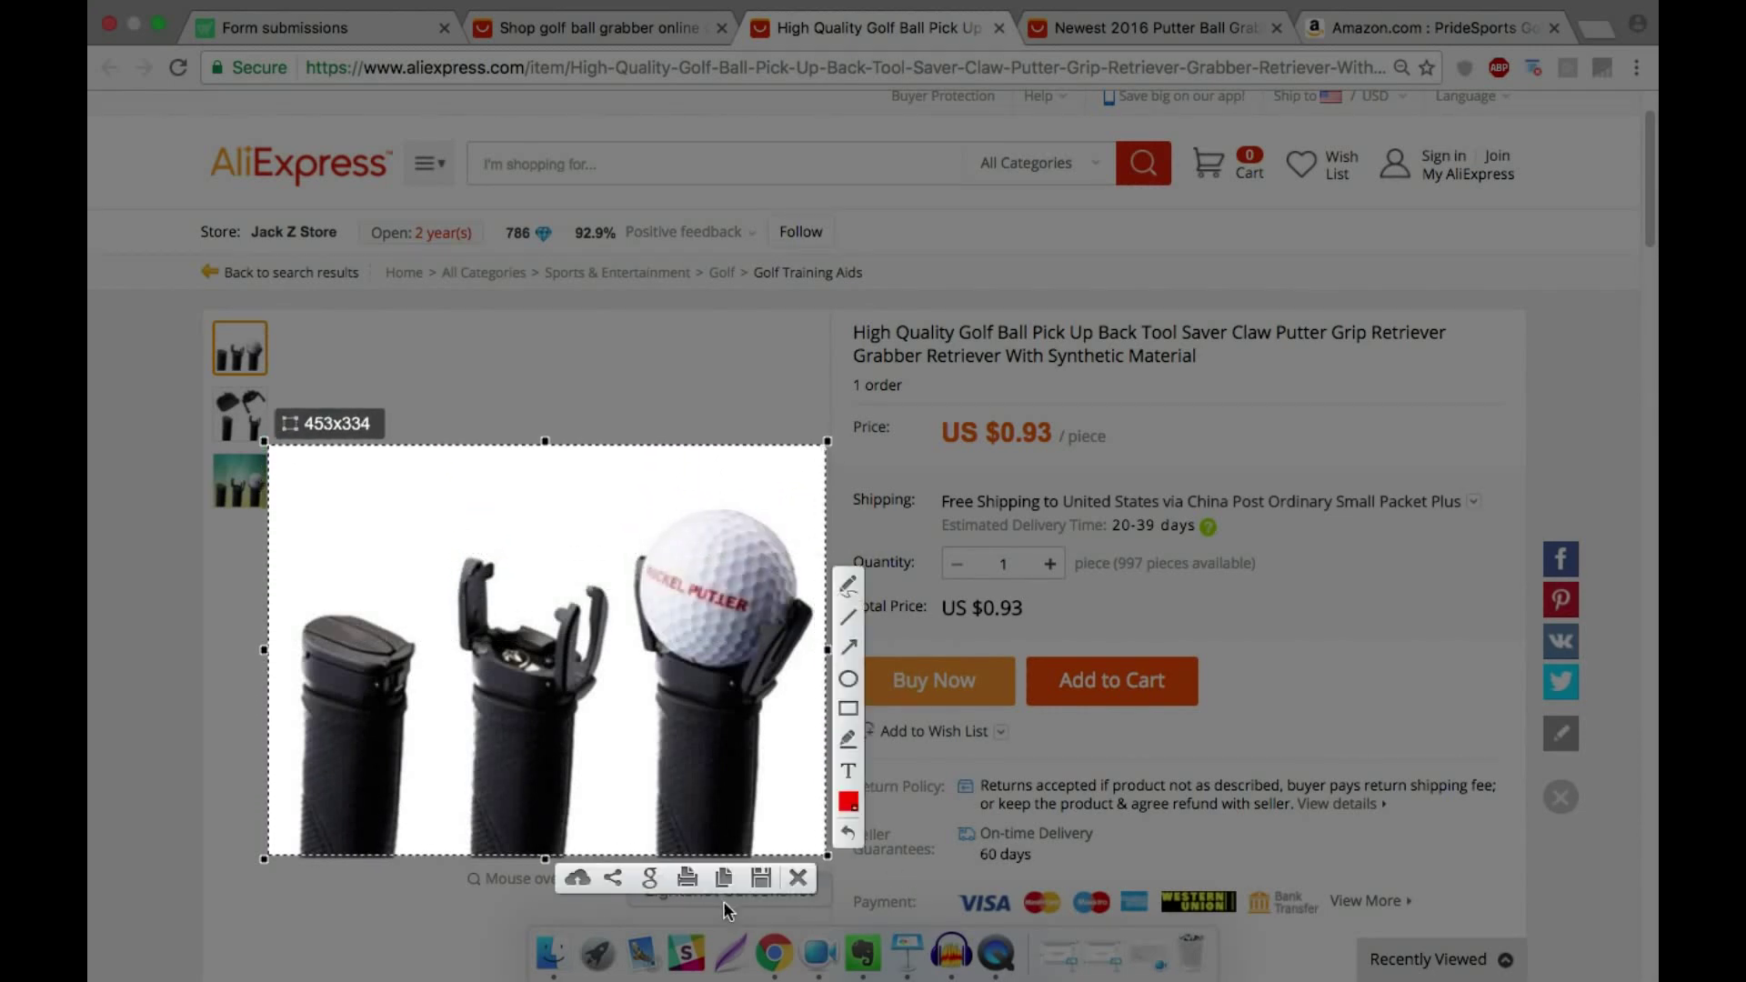
Step: Save the captured product photo to the Desktop as GolfGrabberPicture
click(767, 880)
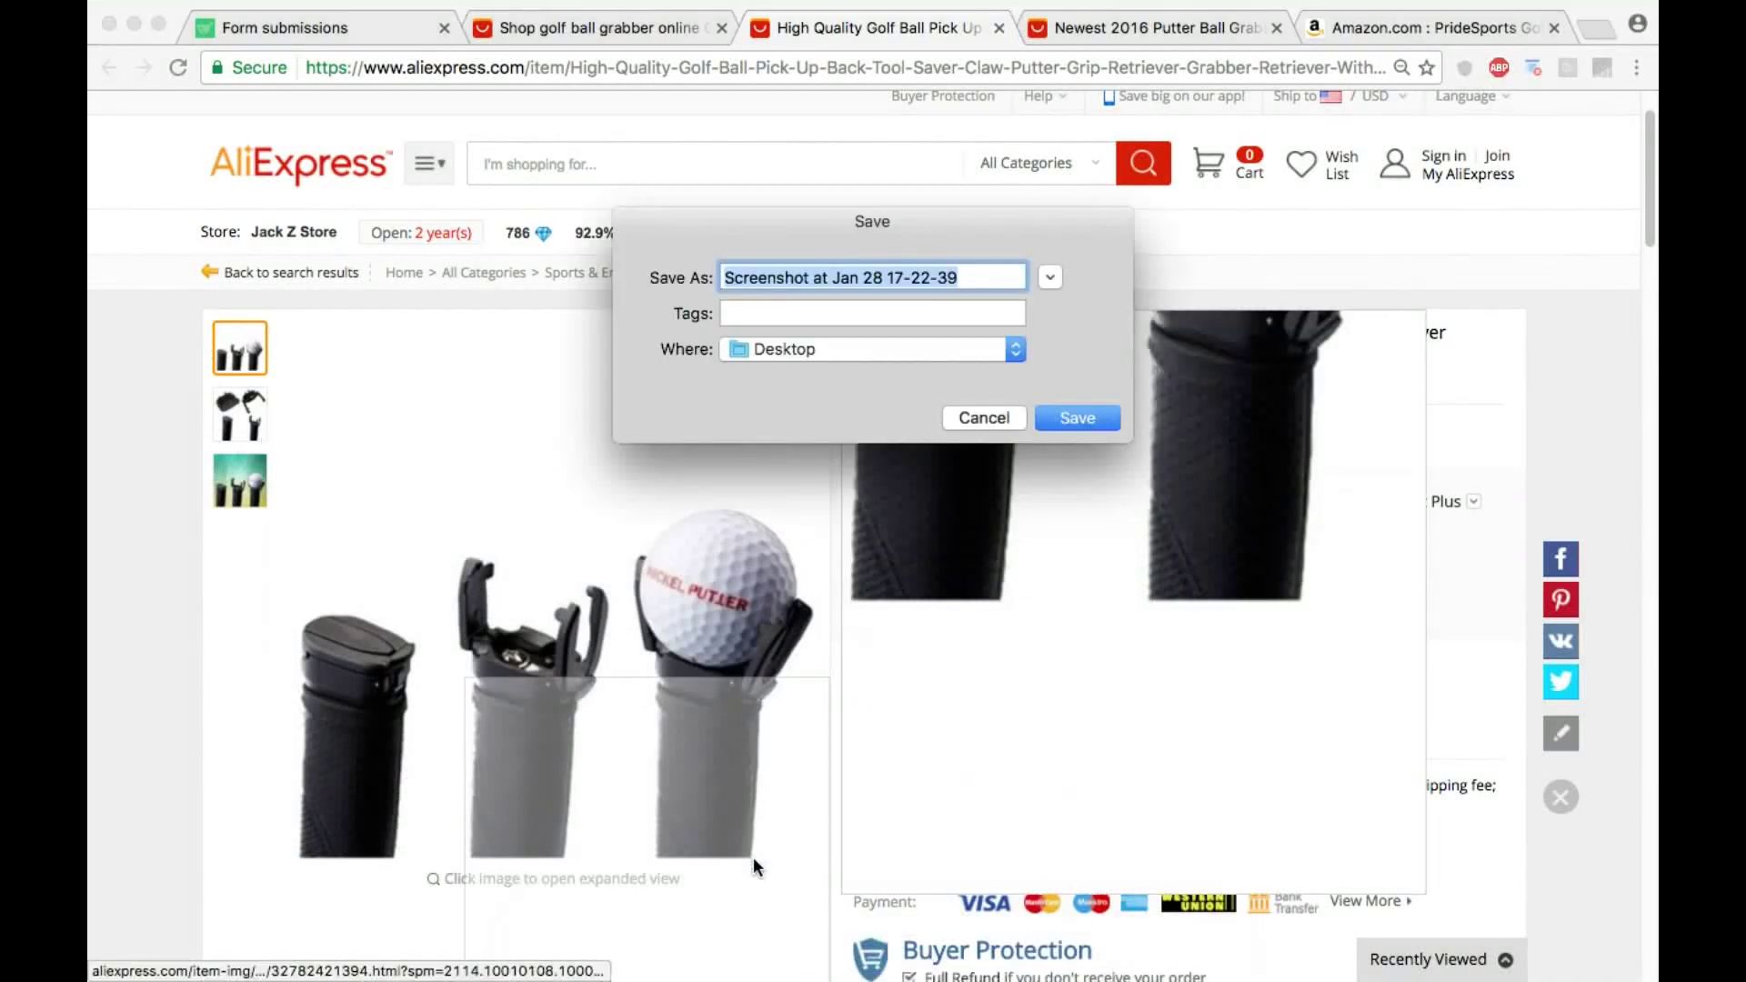
text(GolfG)
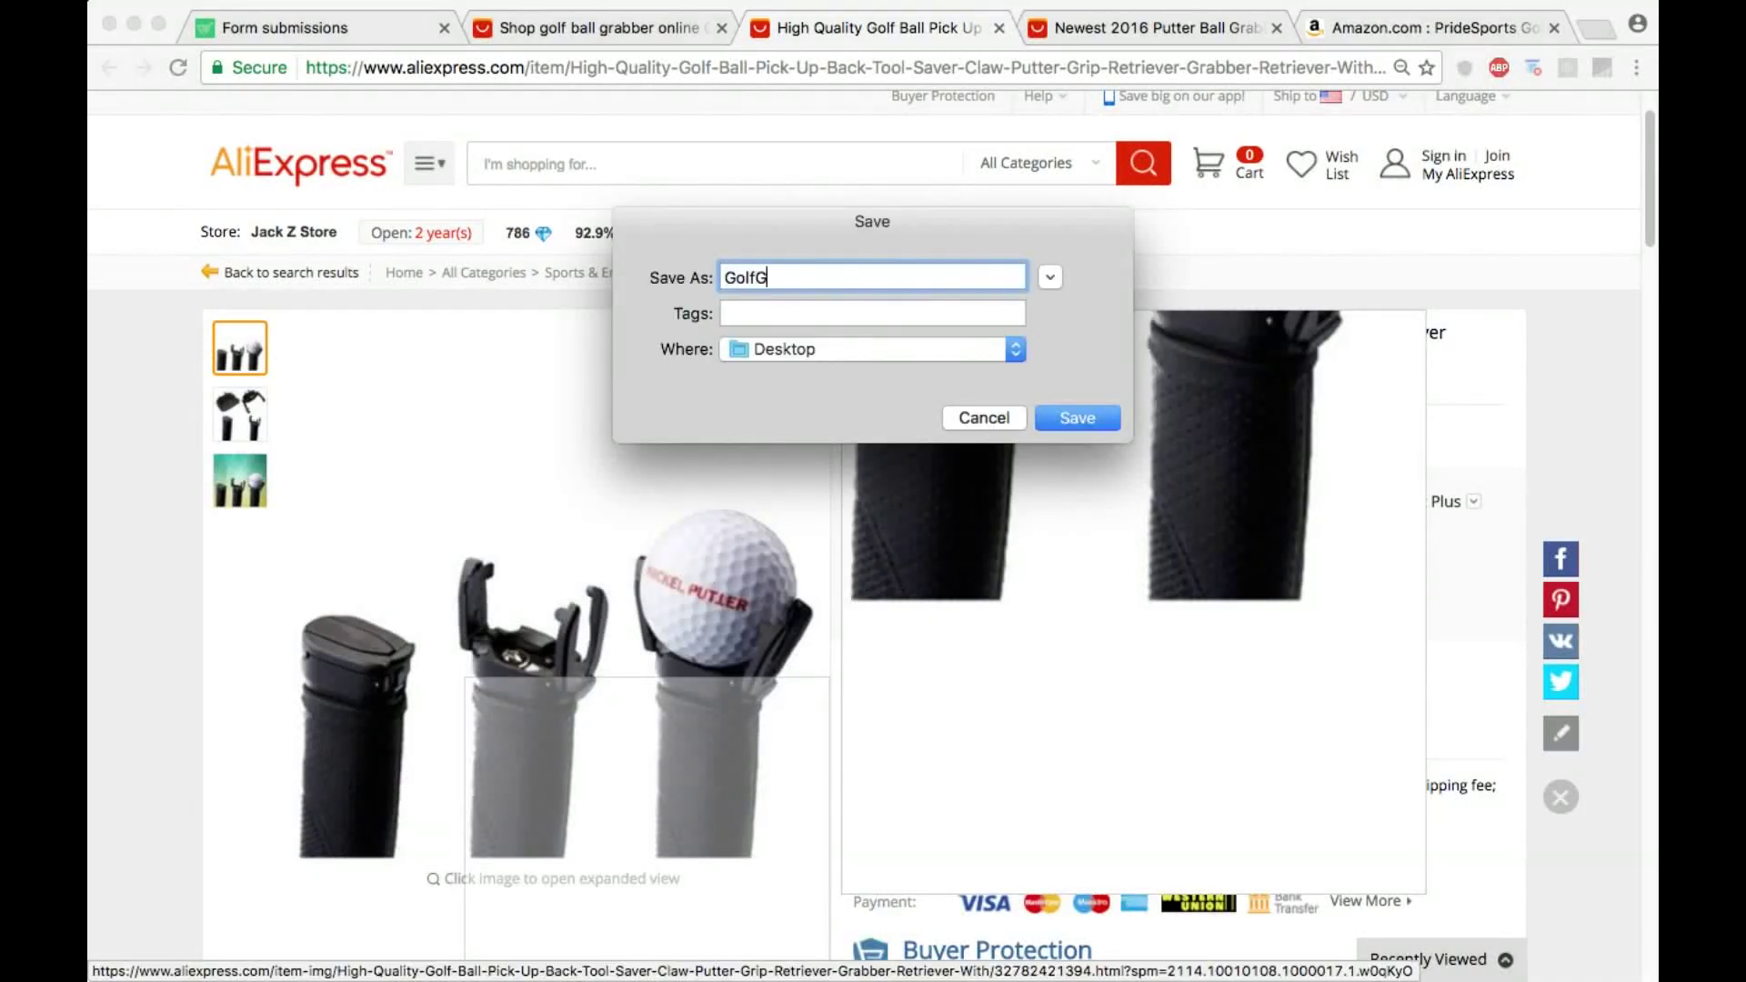
text(rabberPicture)
key(Return)
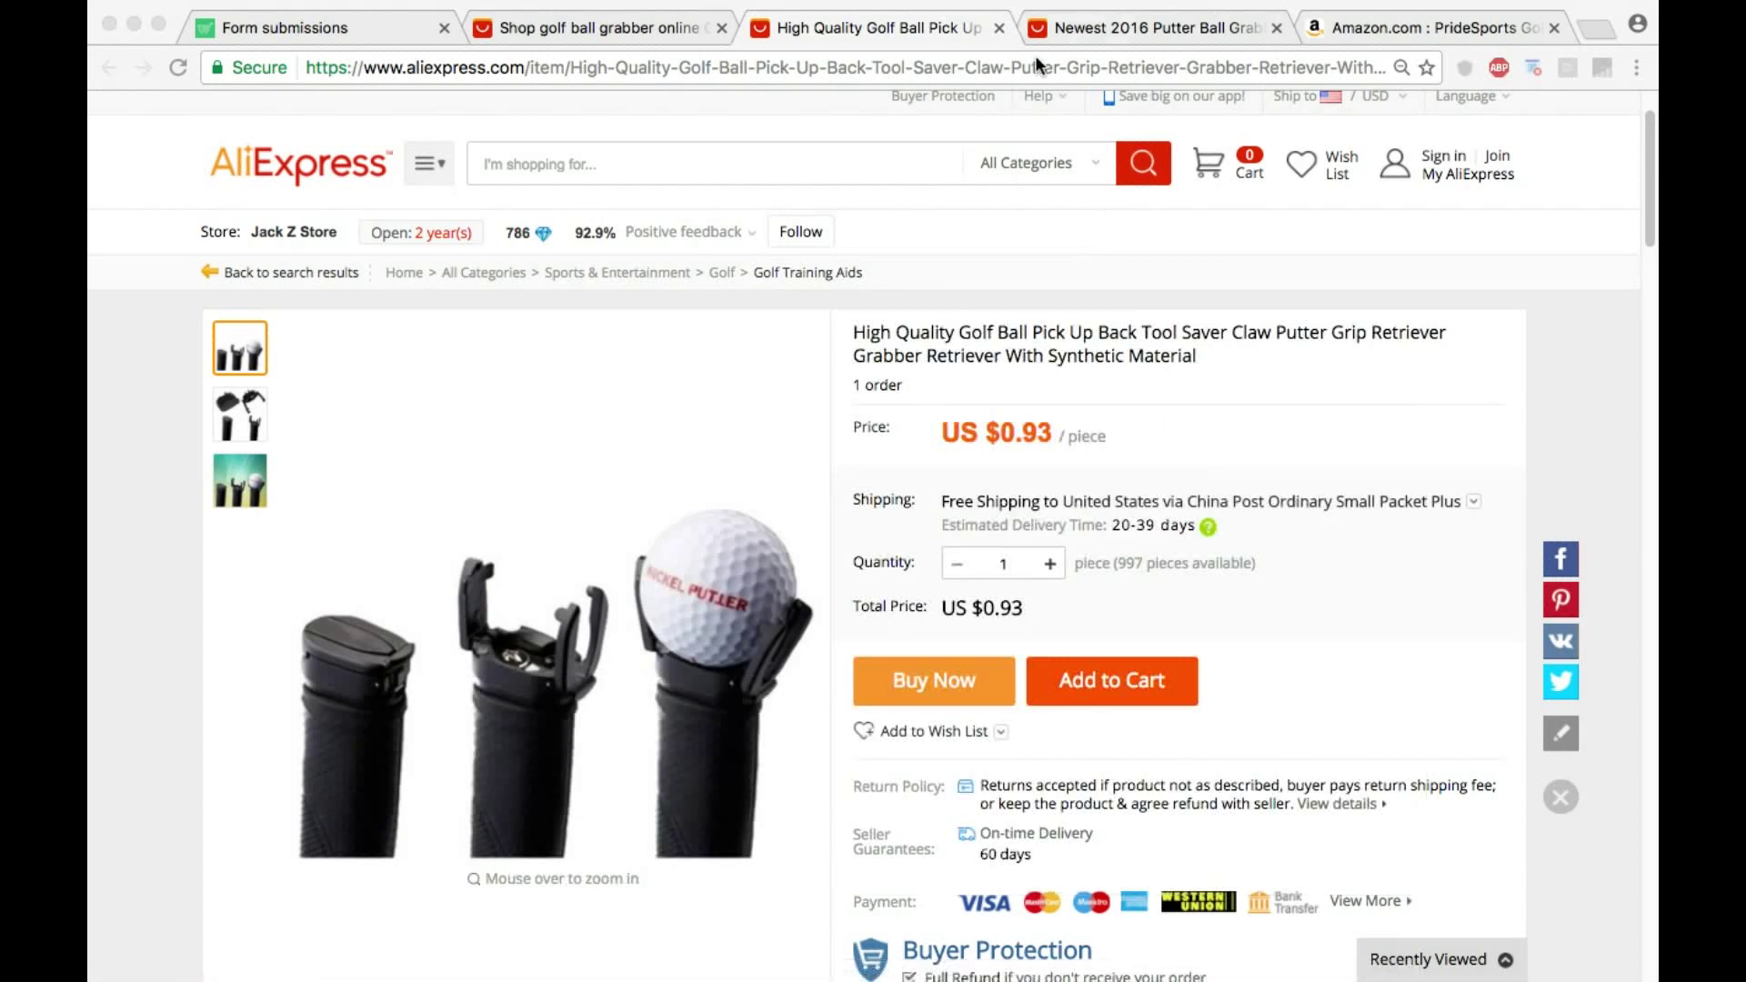
Step: Close the High Quality Golf Ball Pick Up listing and look through the photos of the Newest 2016 Putter Ball Grabber
click(1132, 29)
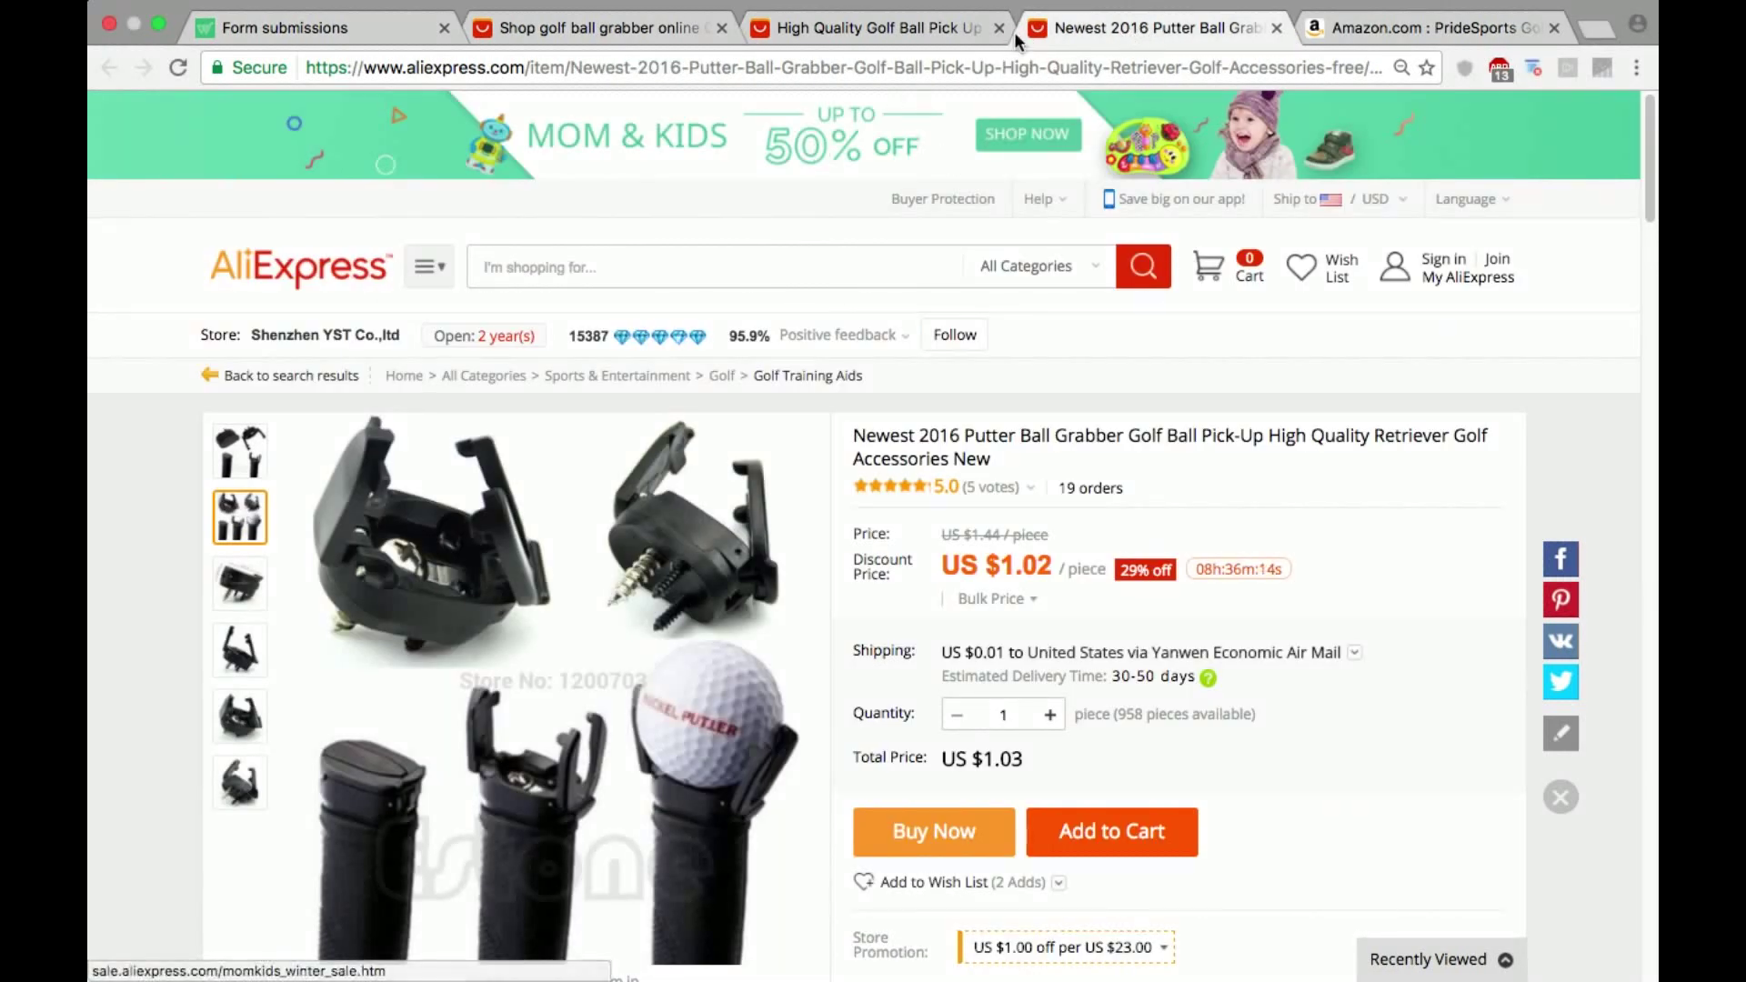
click(1000, 29)
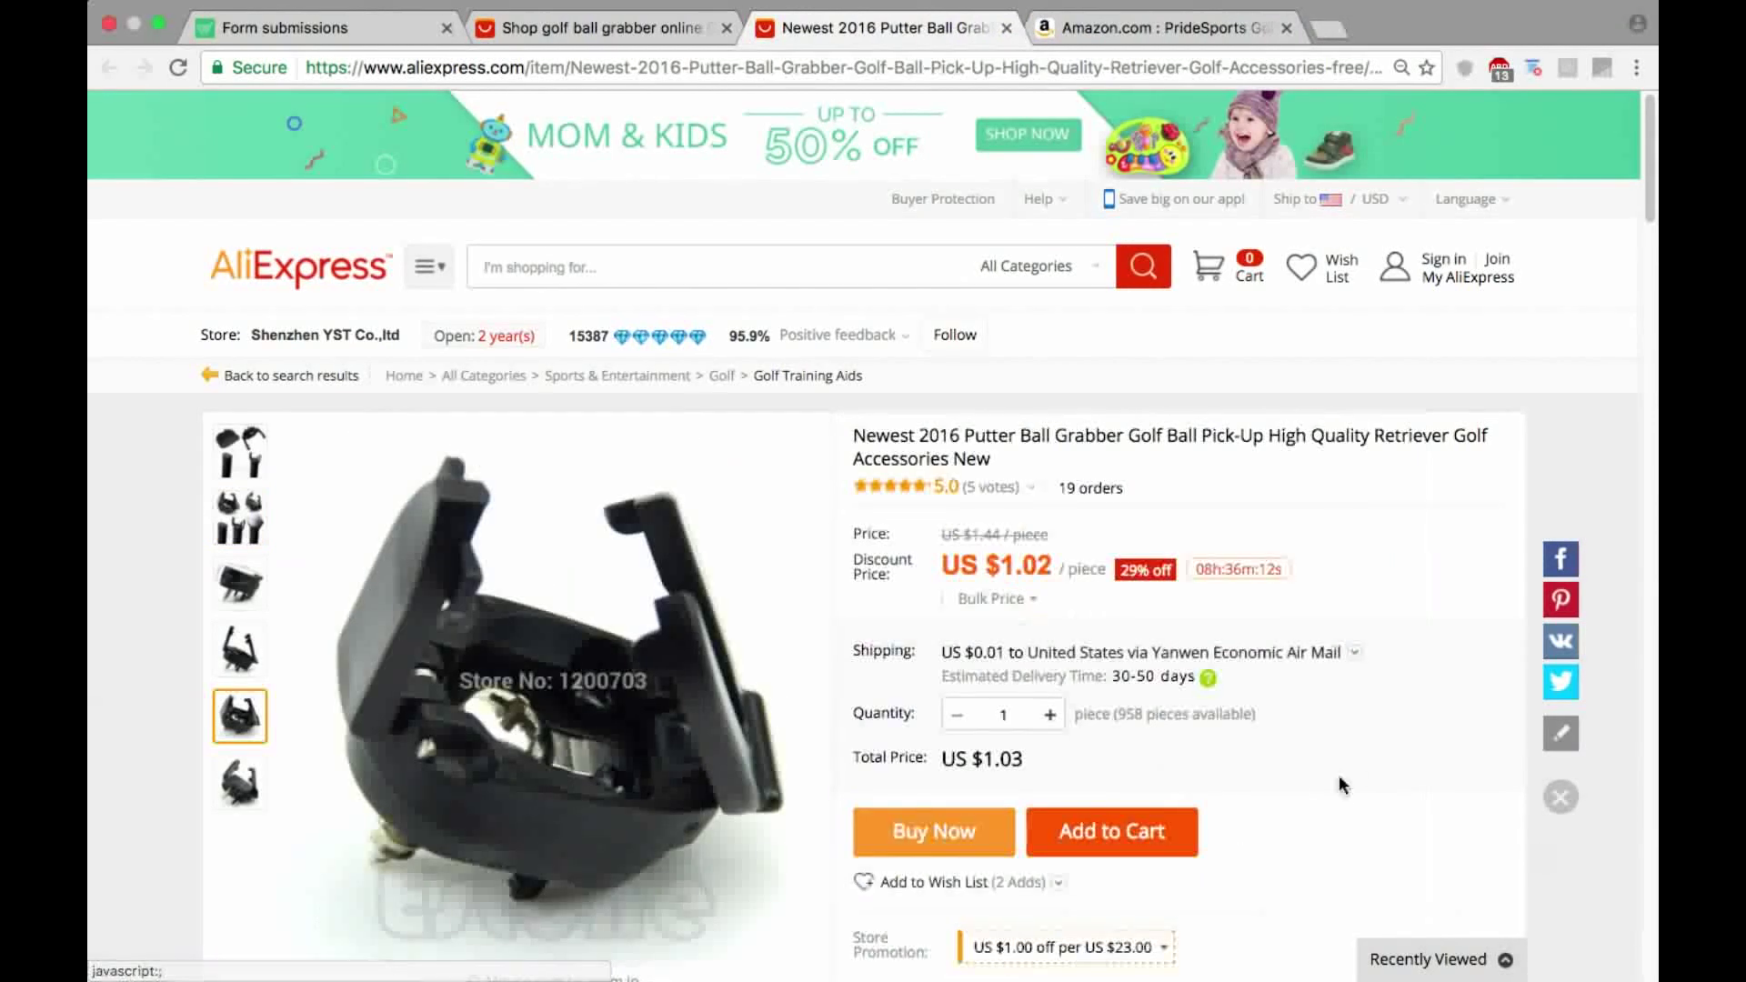
scroll(1217, 664, down, 1)
scroll(1217, 671, down, 6)
scroll(273, 546, up, 5)
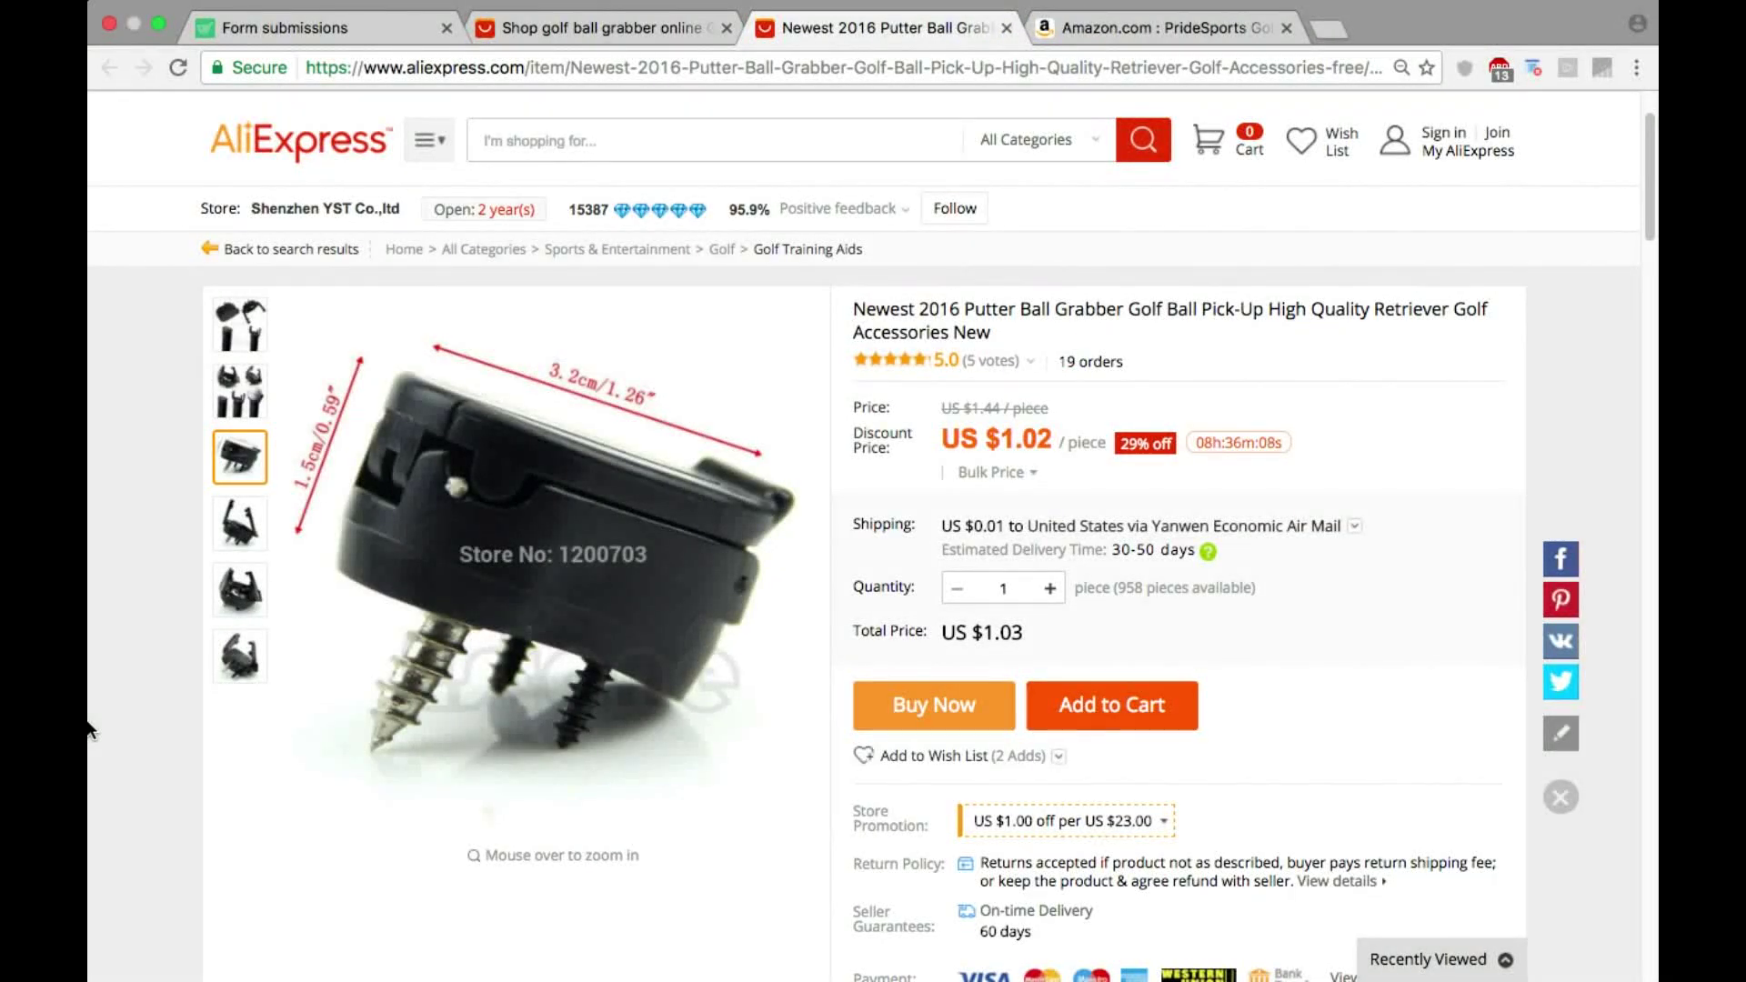
Step: Rerun the Amazon search for golf accessories and look through the results
click(1091, 27)
scroll(850, 373, up, 2)
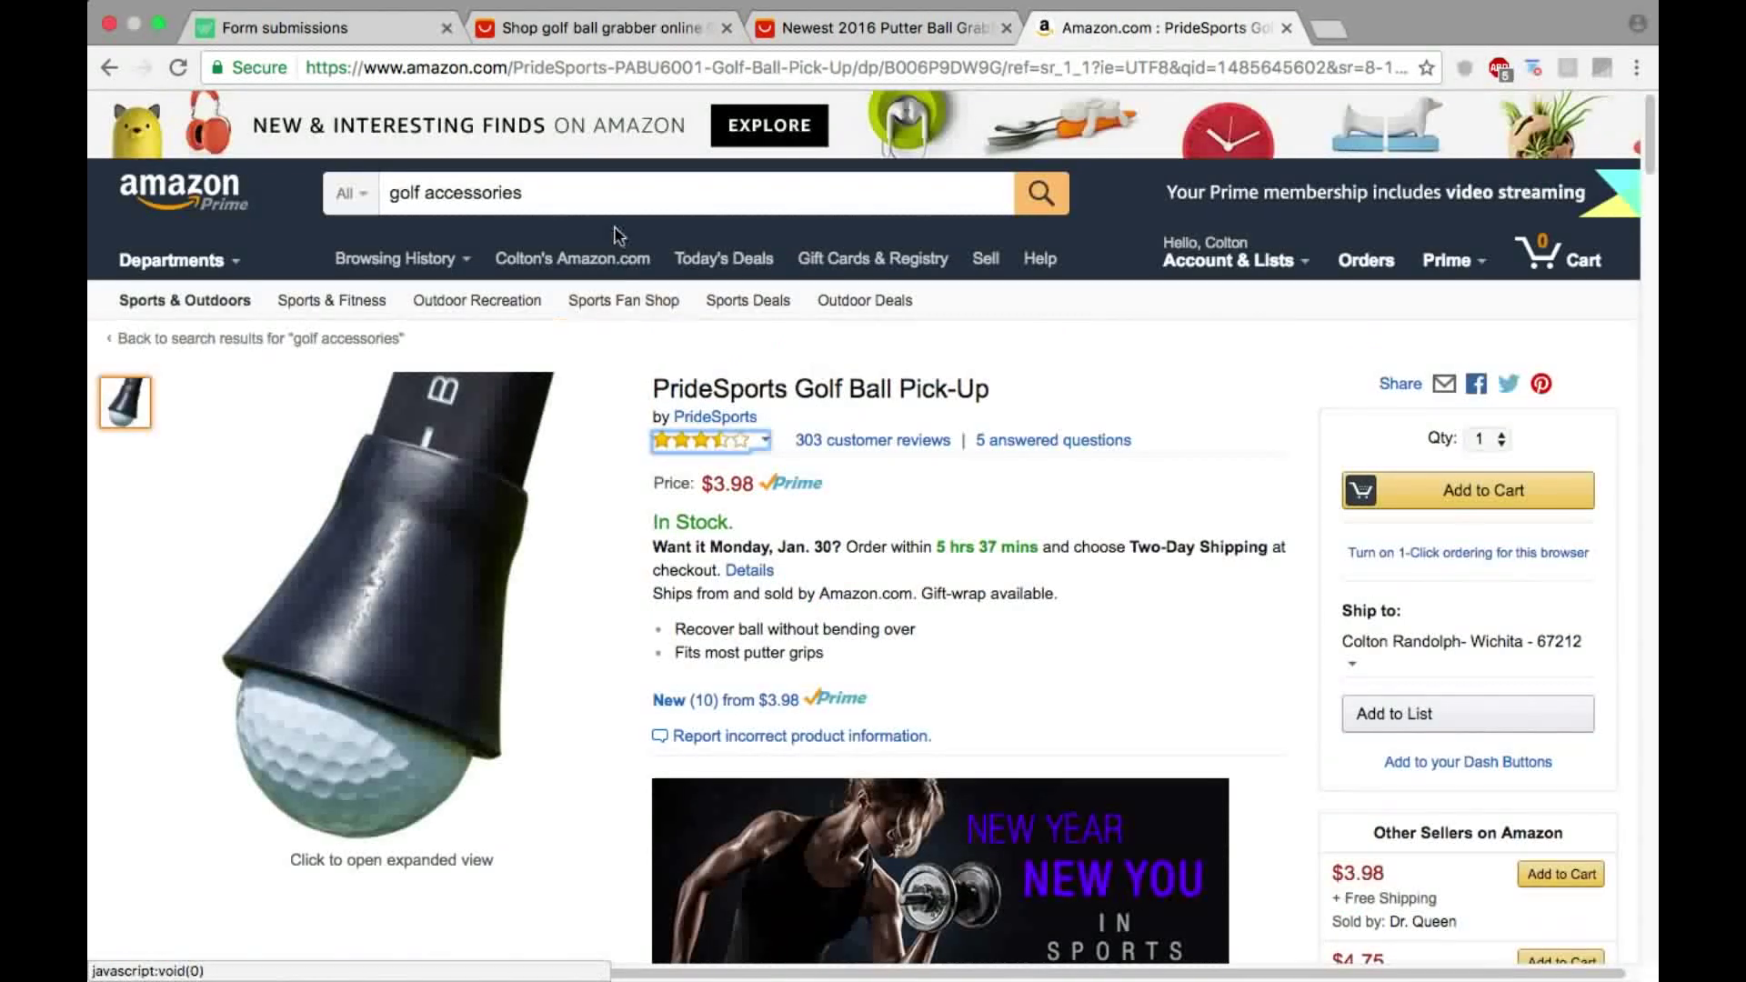
click(635, 200)
click(1039, 194)
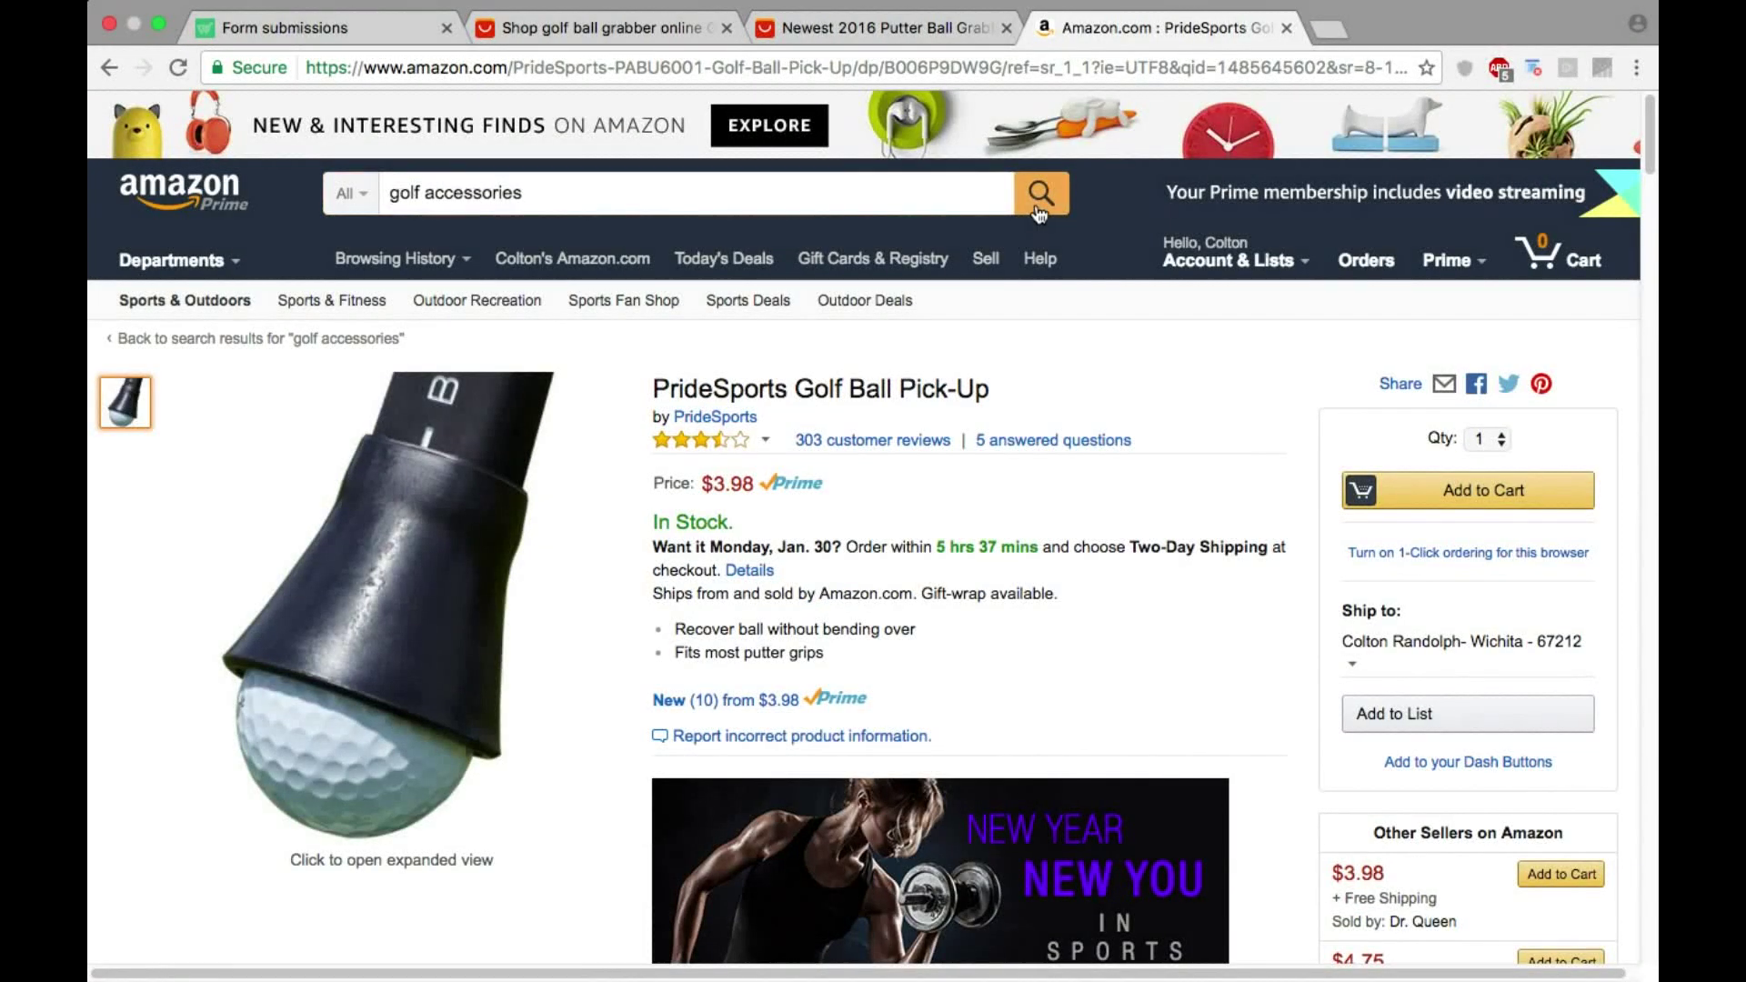
scroll(991, 382, down, 10)
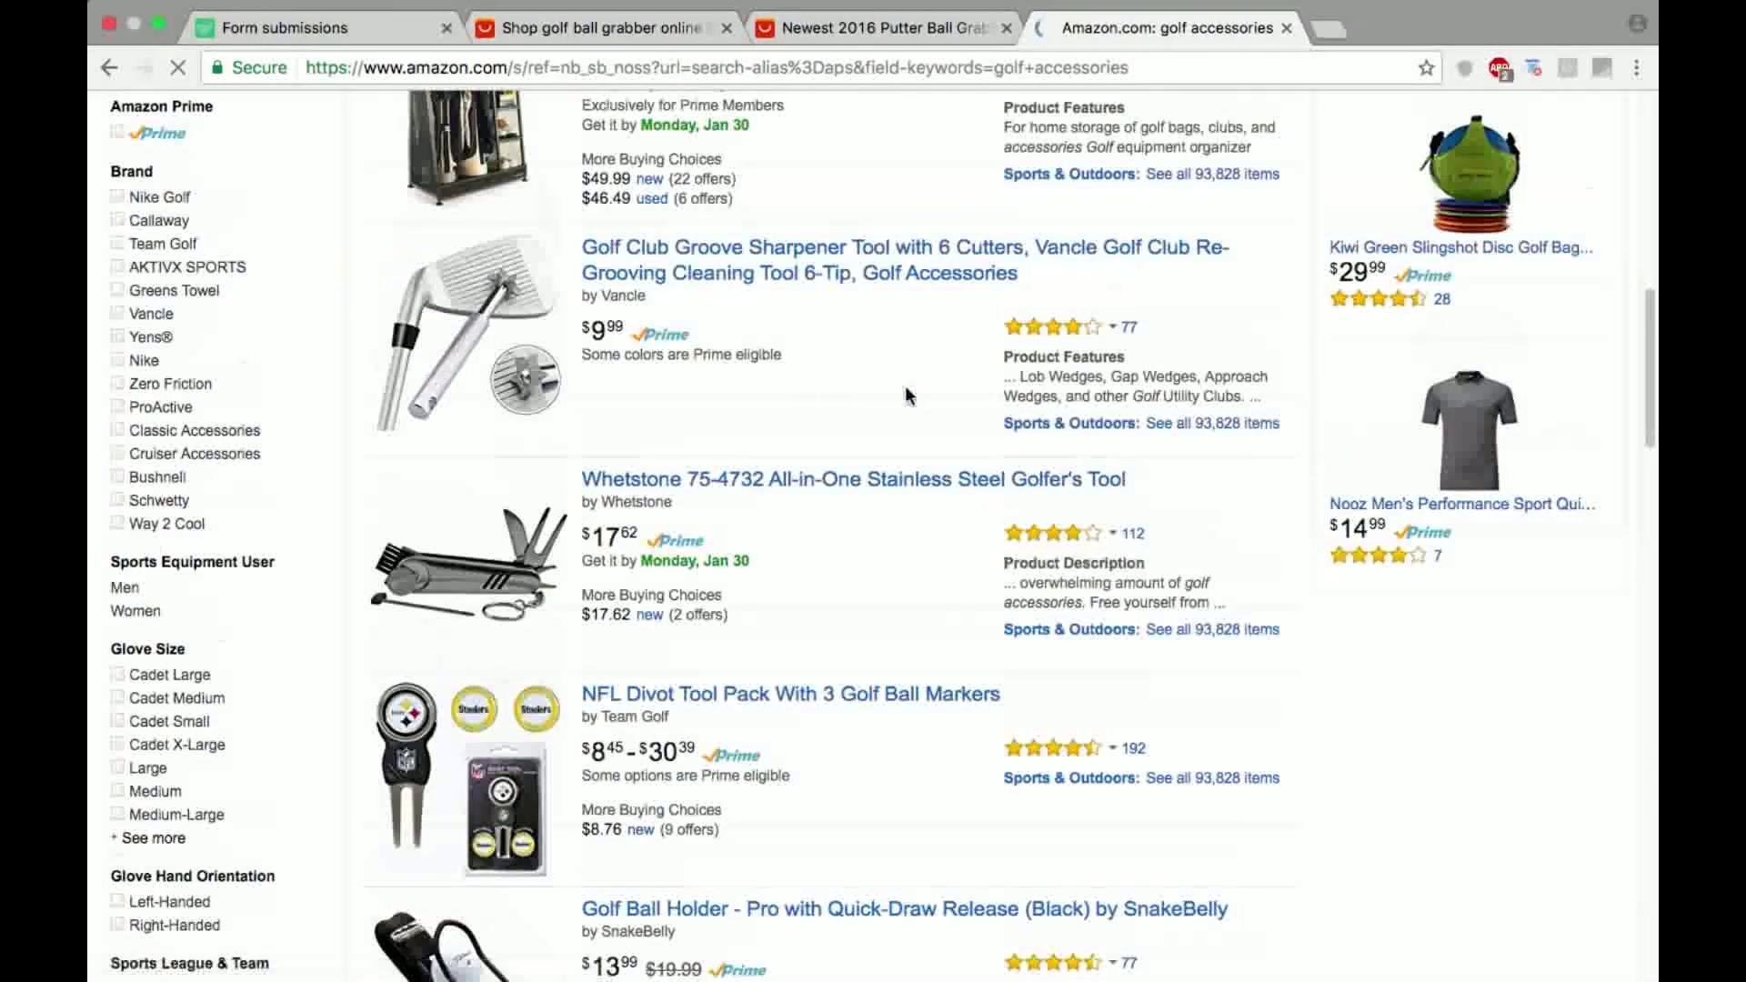
scroll(892, 413, down, 10)
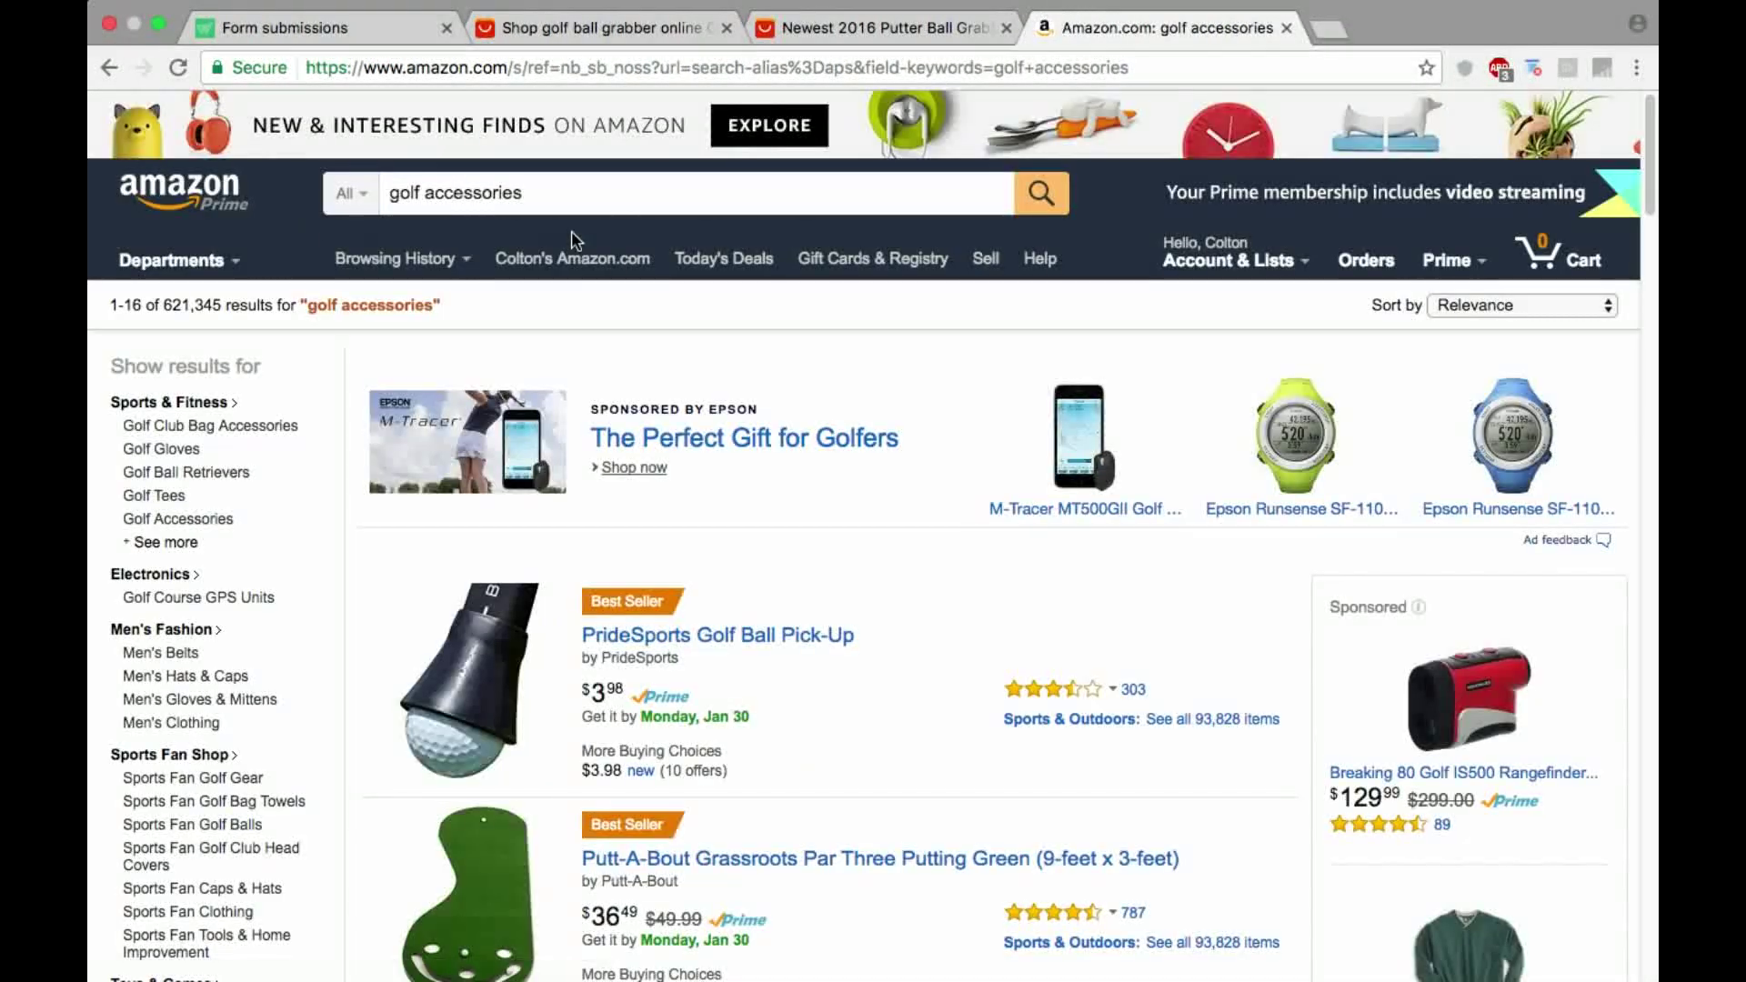
Step: Search Amazon for golf putter gags and open the Evelots Novelty Golf Potty Putter for Bathroom listing
drag(557, 205, 427, 184)
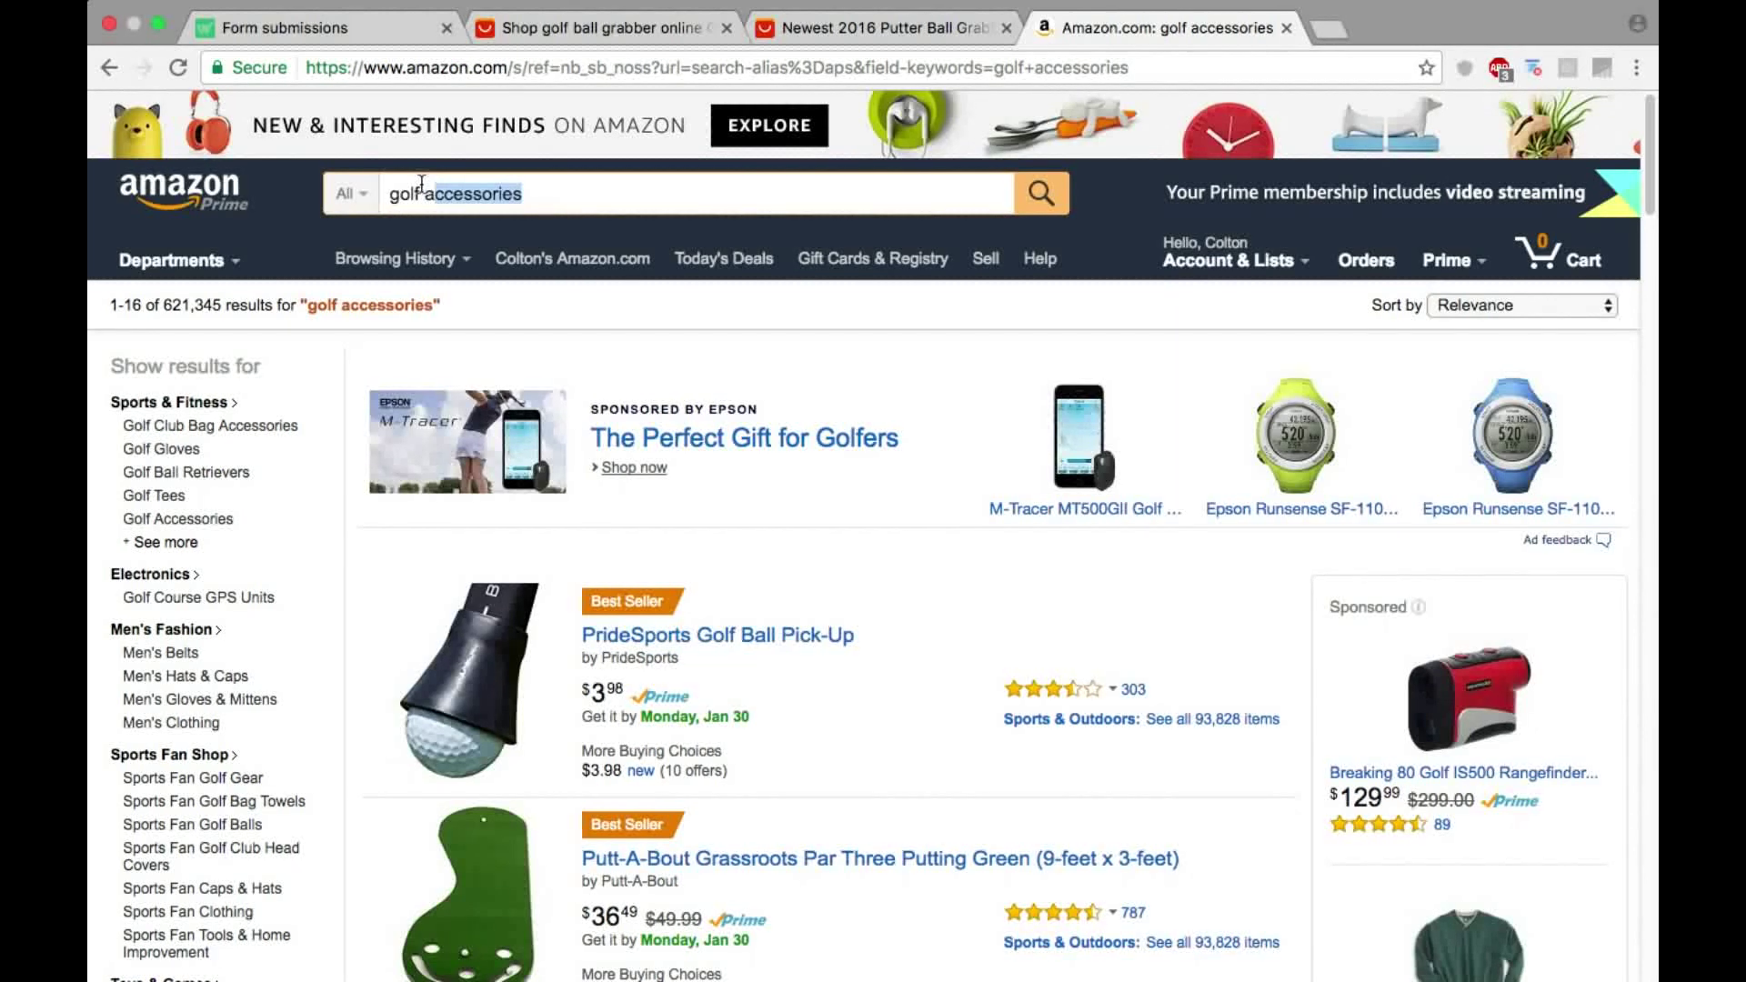
text(aputter gags)
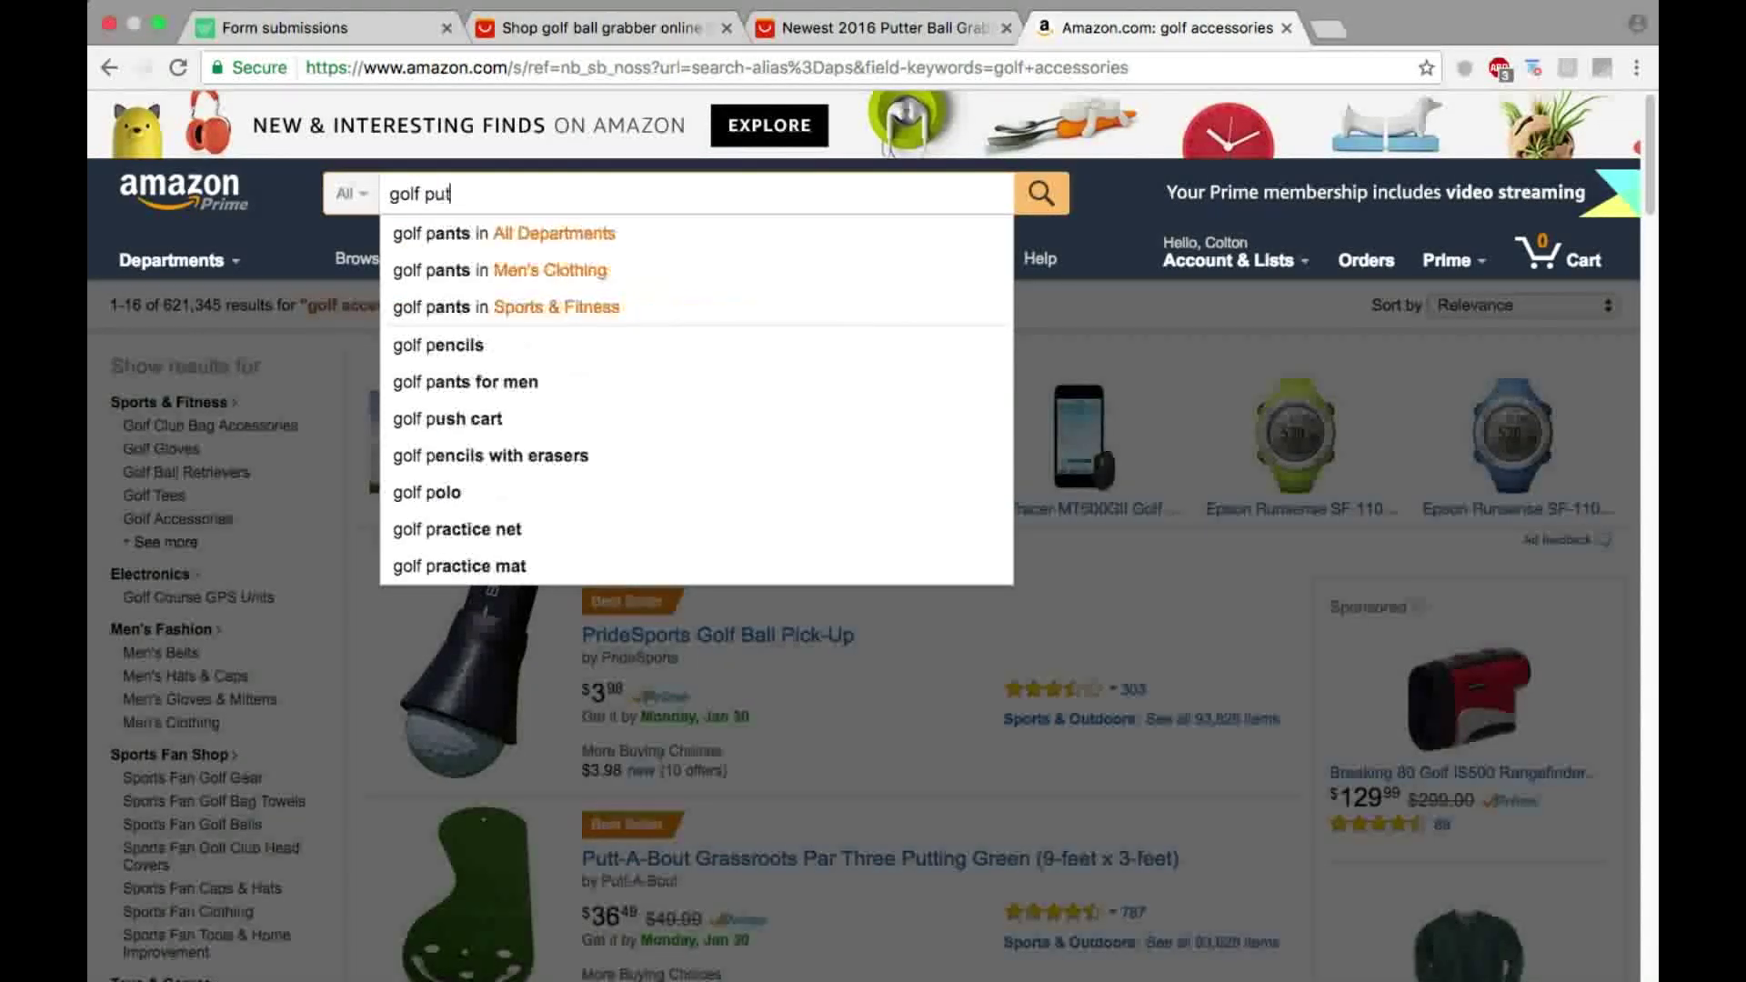
key(Return)
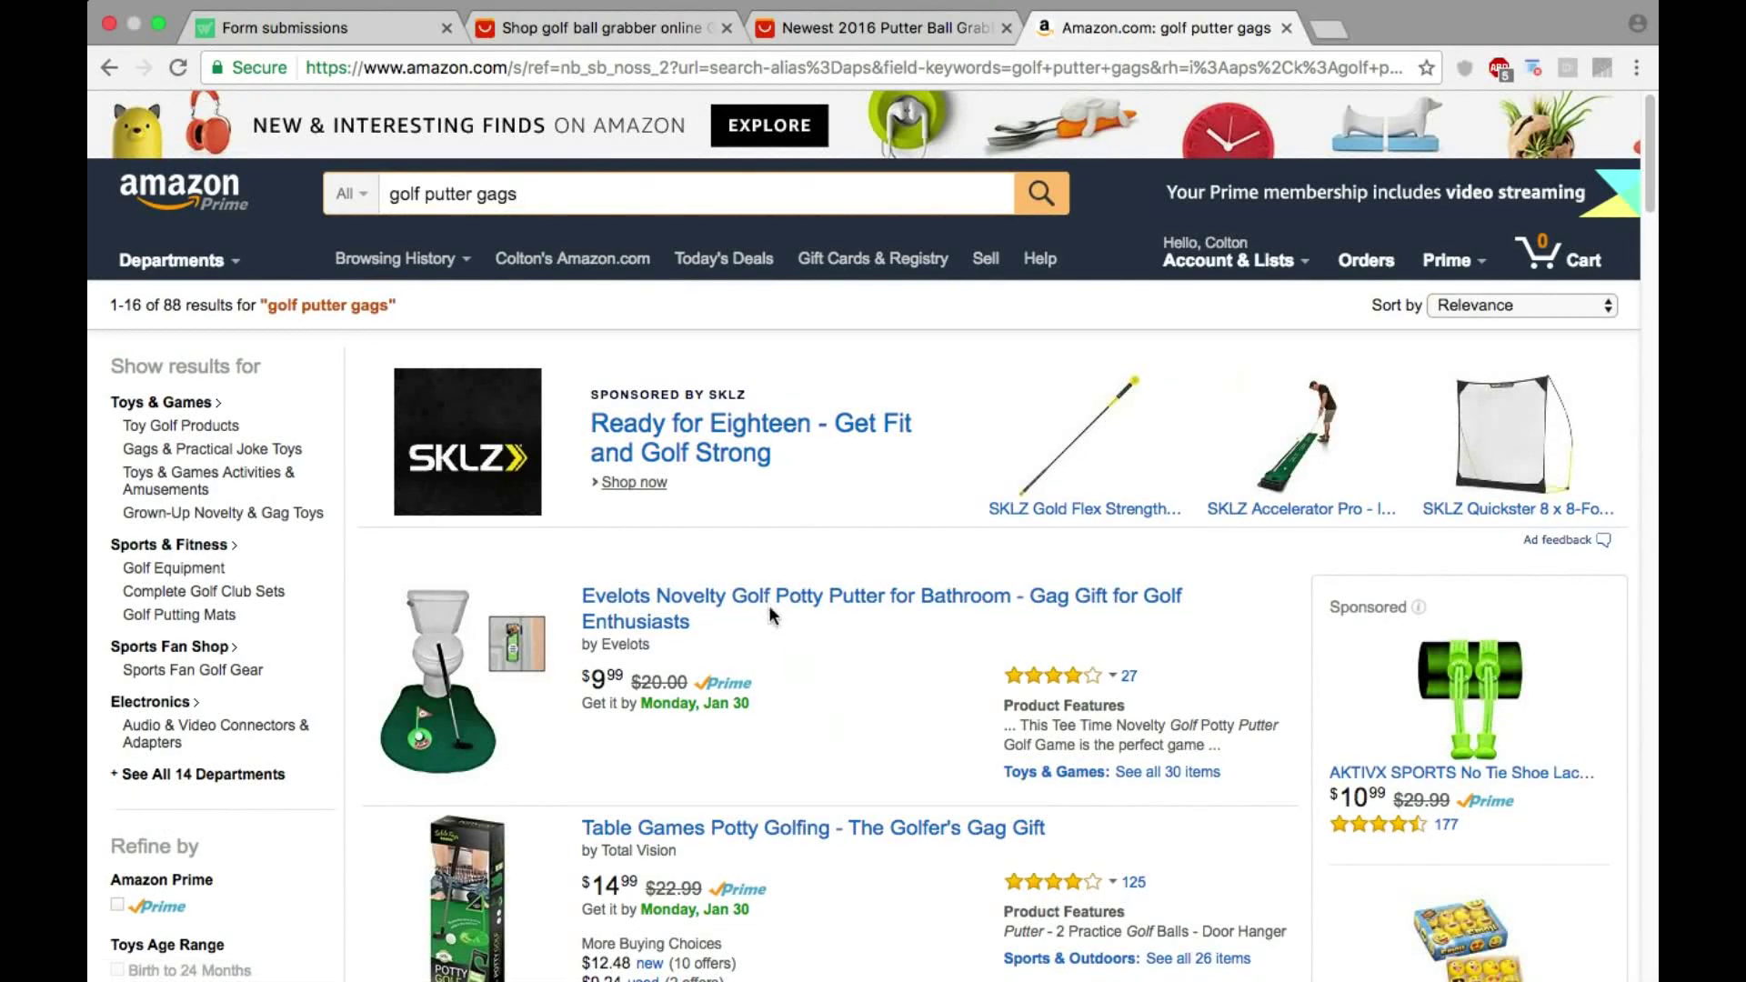
click(770, 611)
Step: Search AliExpress for gall putter gag in place of golf ball grabber
click(658, 35)
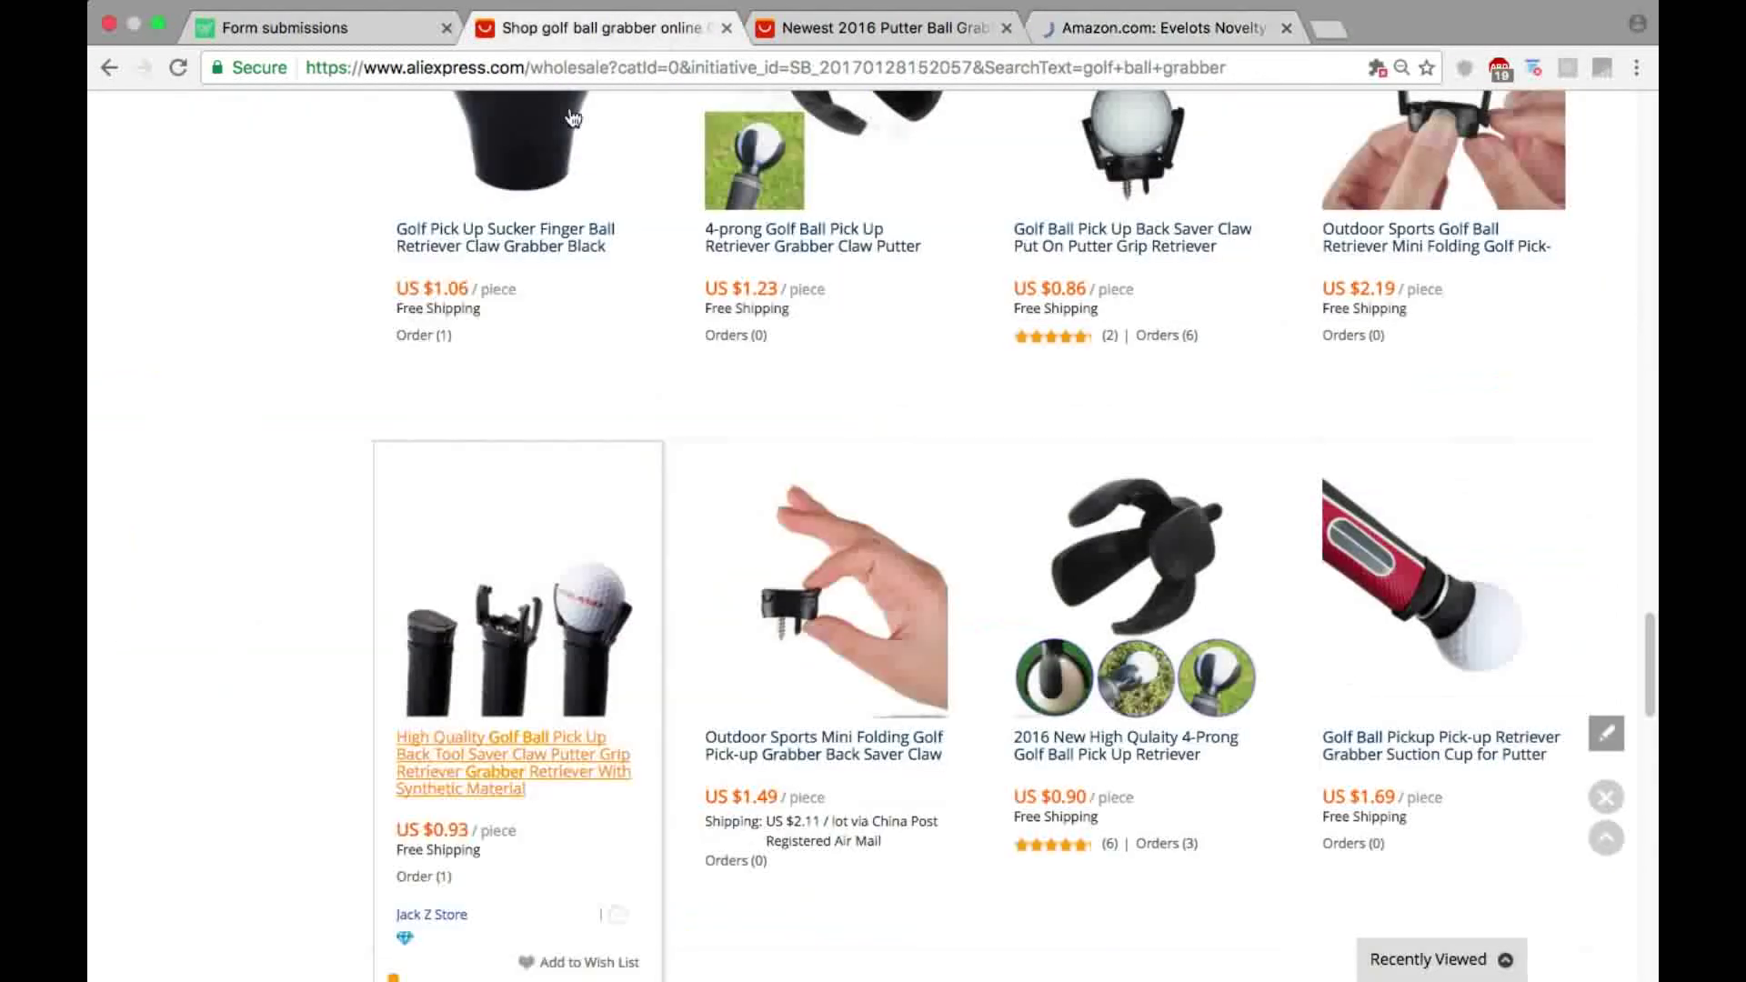
scroll(573, 118, up, 15)
click(485, 267)
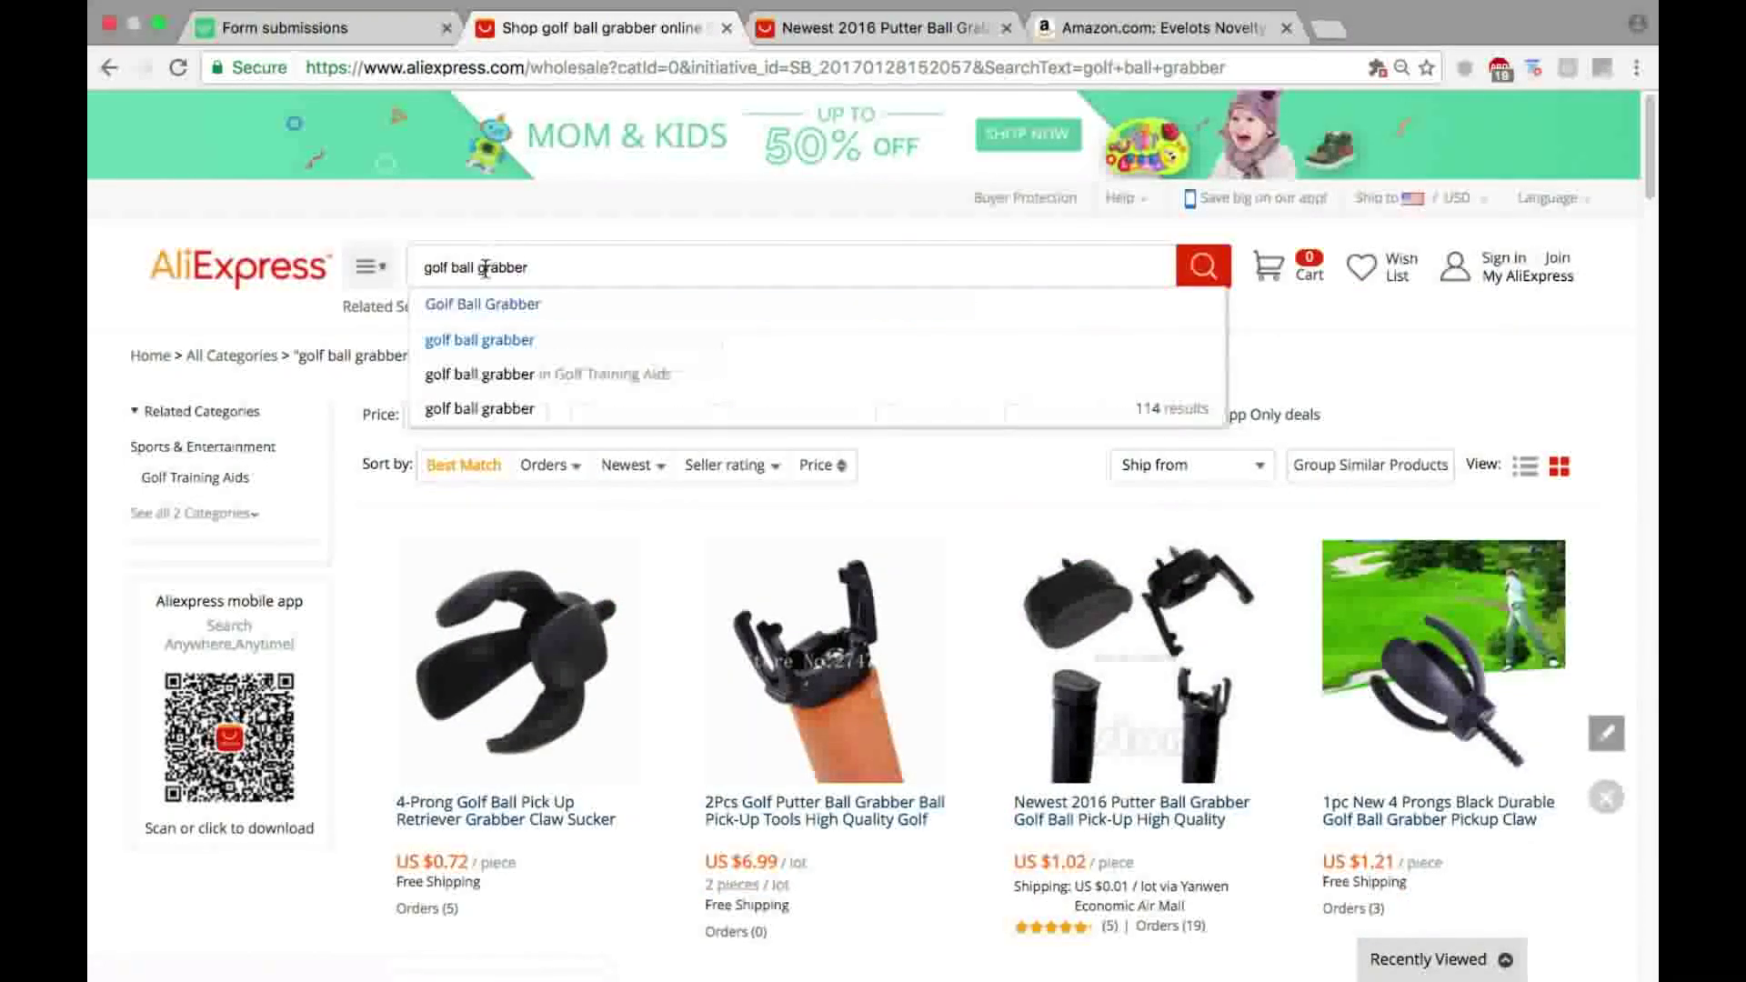
triple_click(485, 267)
text(gall put)
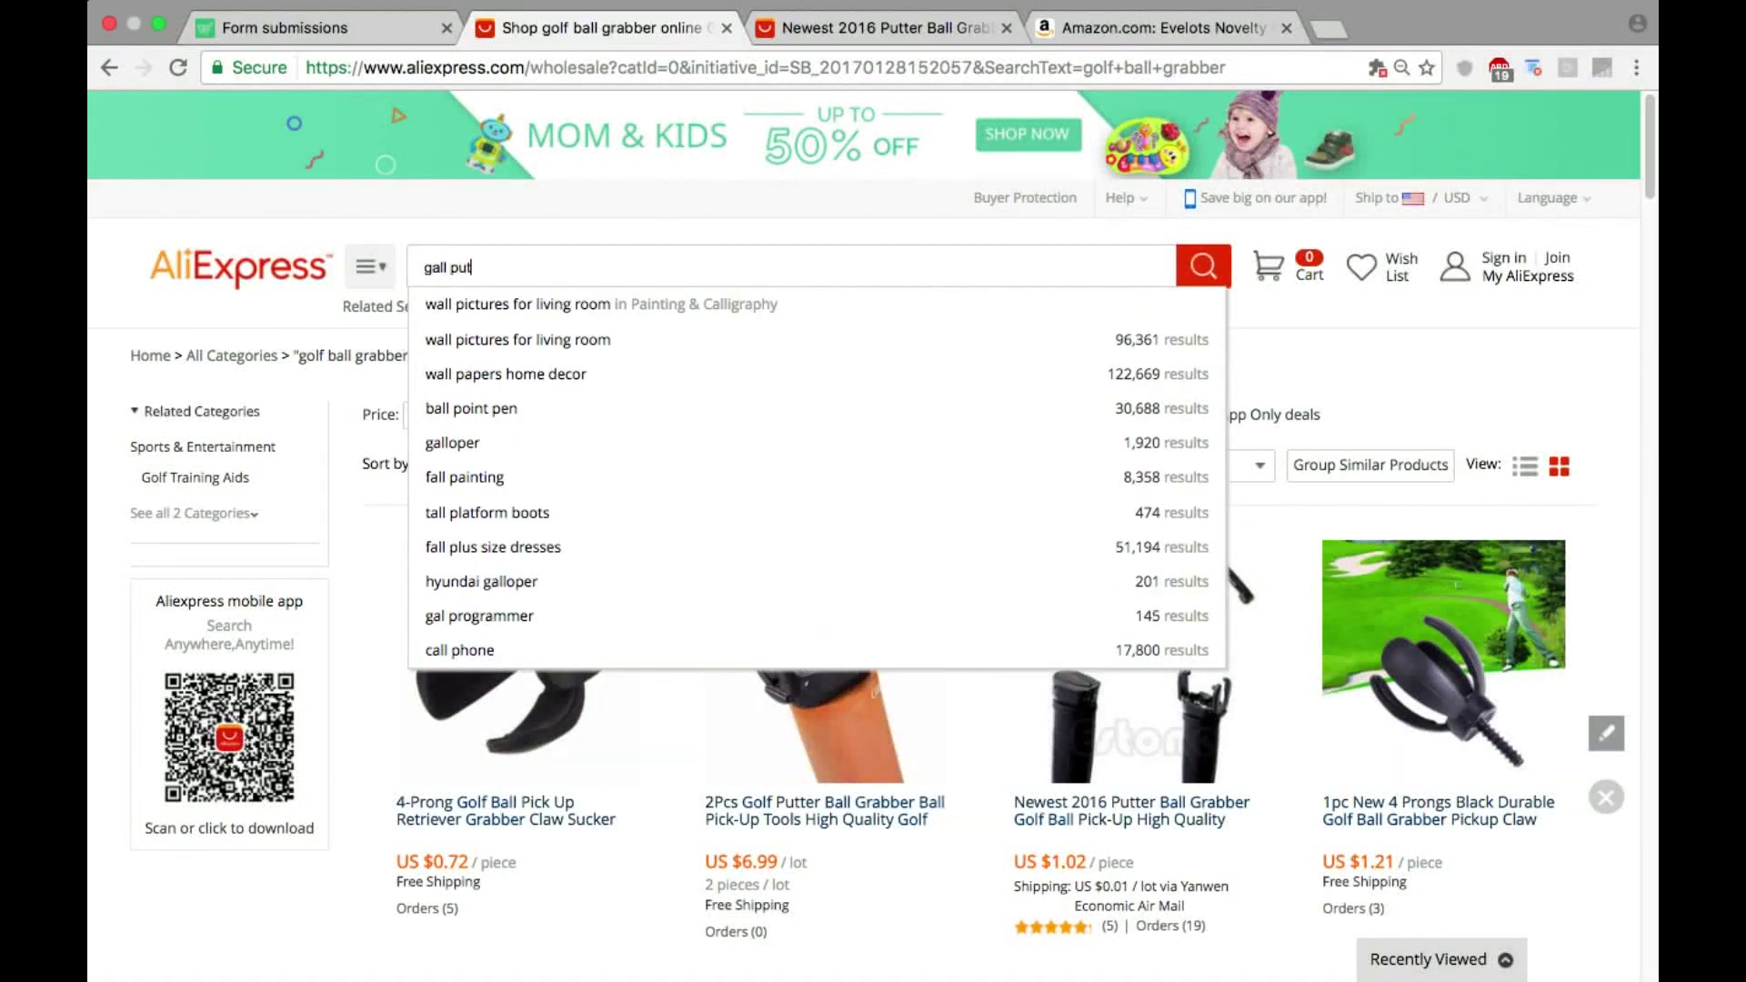
text(ter gag)
key(Return)
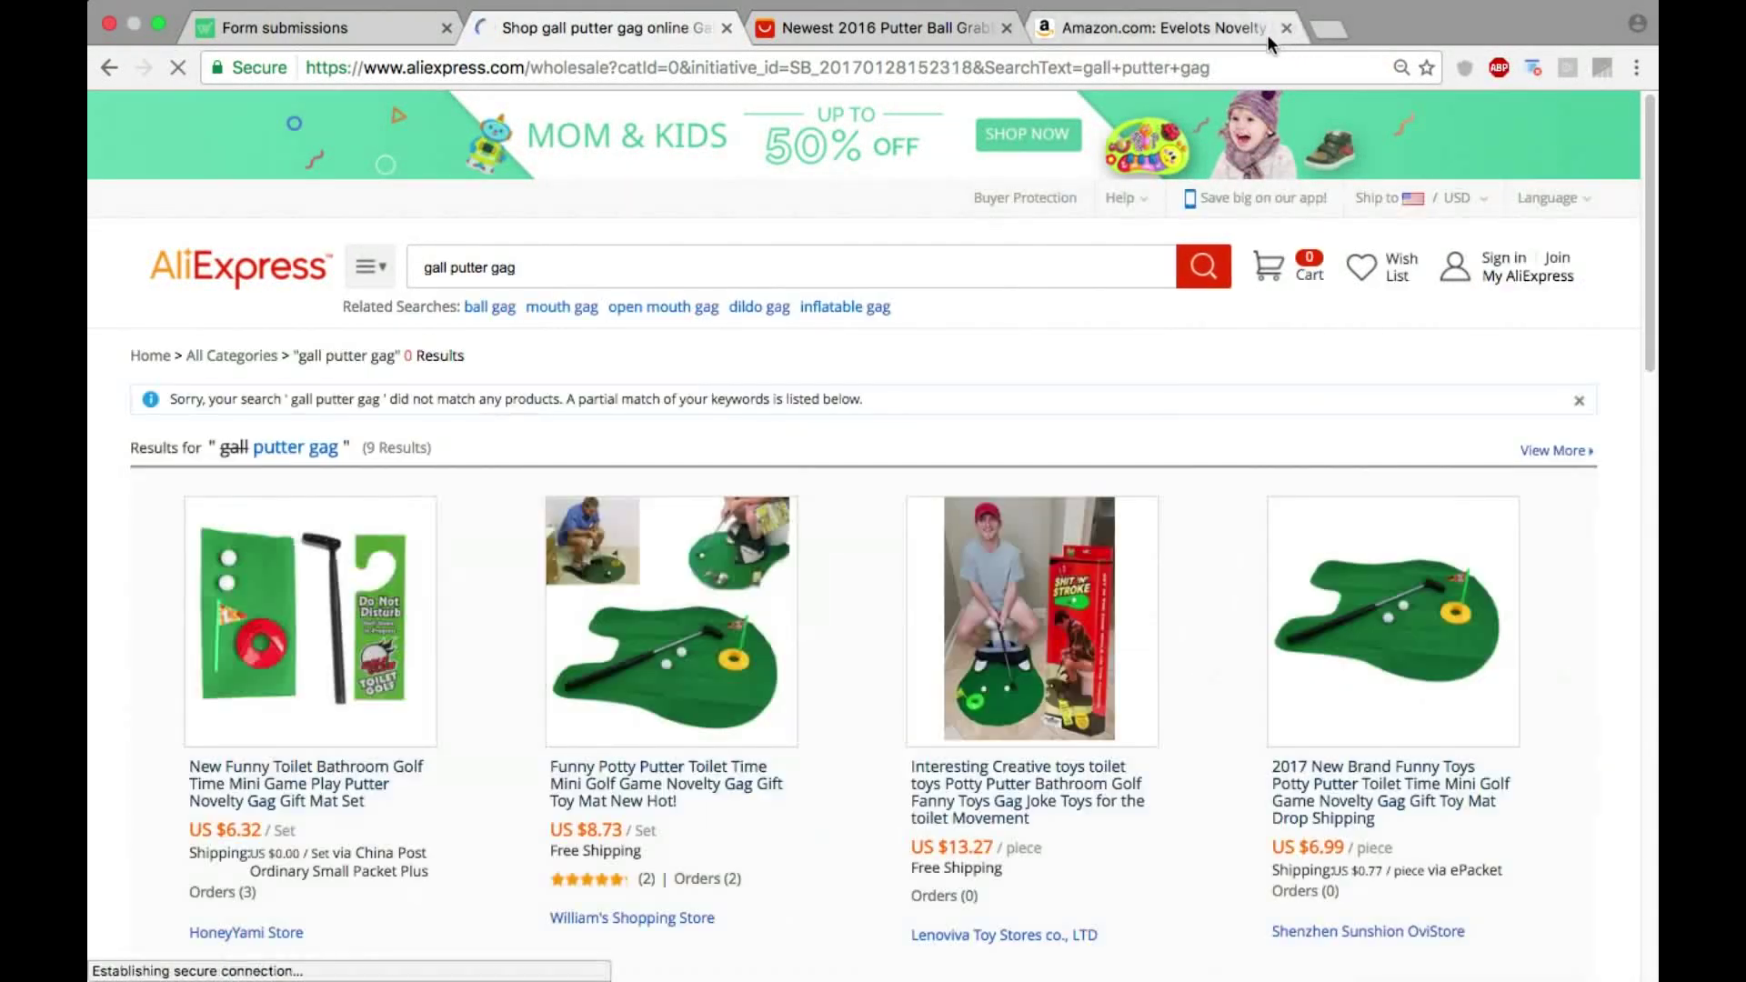
Step: Read the product description and product information of the Evelots potty putter listing on Amazon
click(1255, 36)
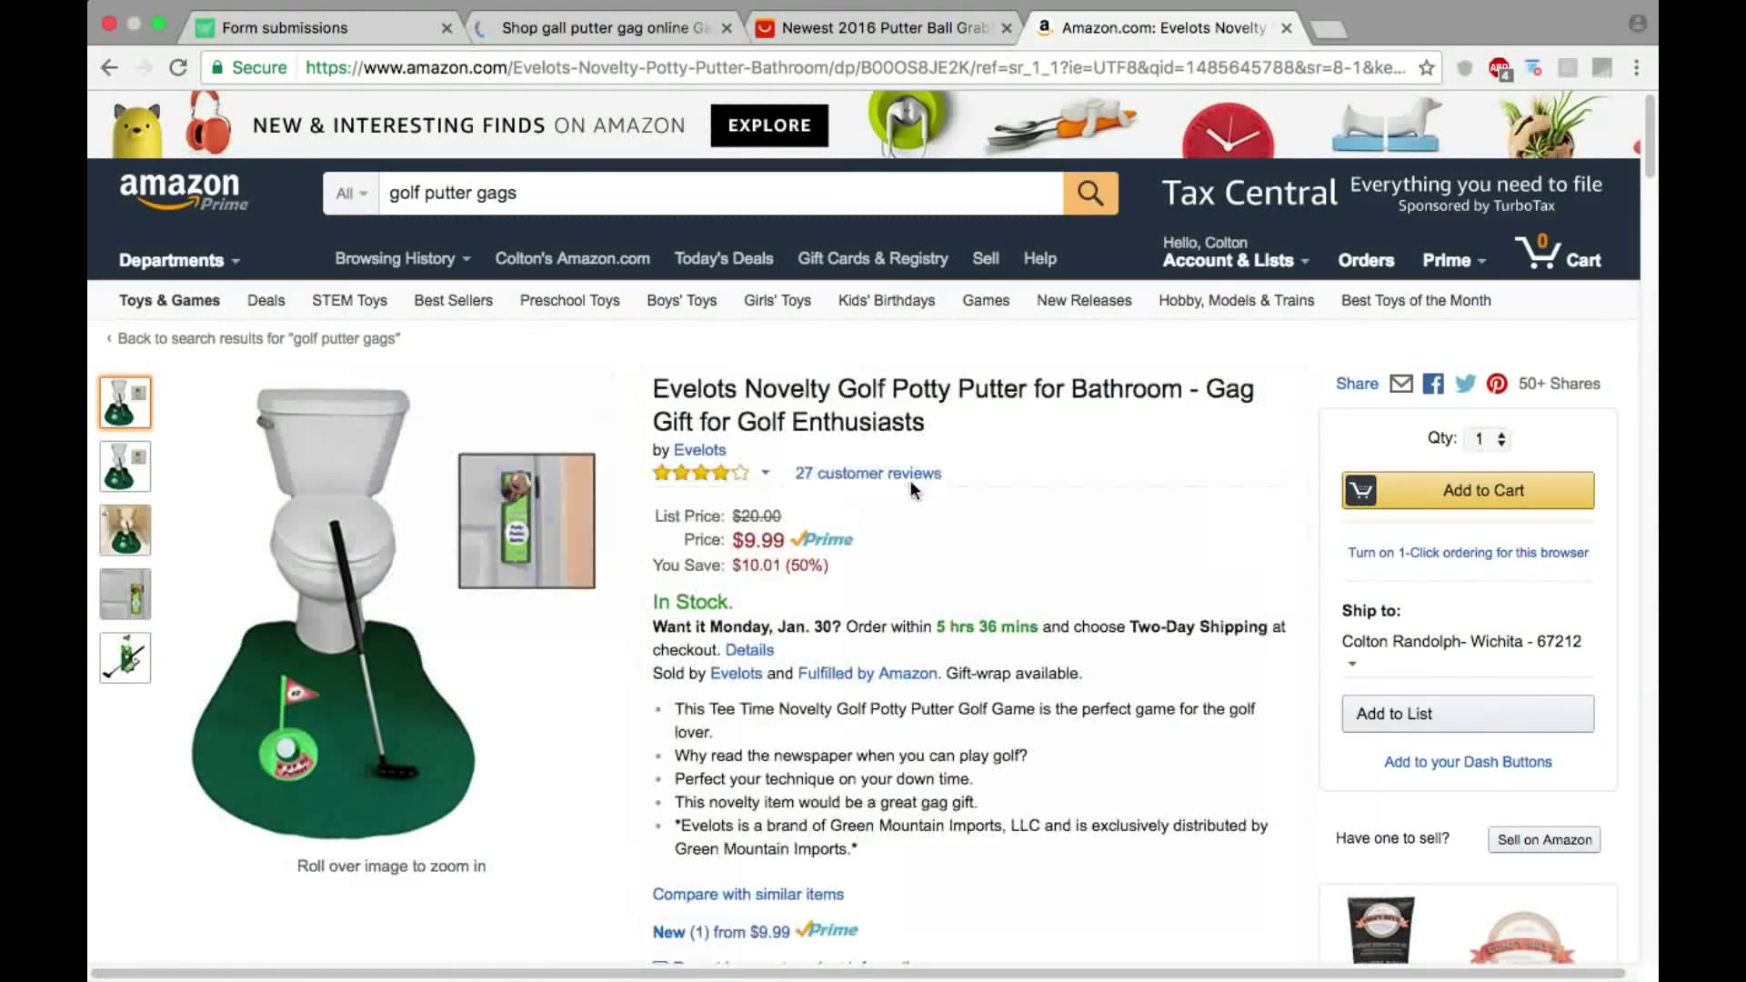
scroll(1056, 738, down, 15)
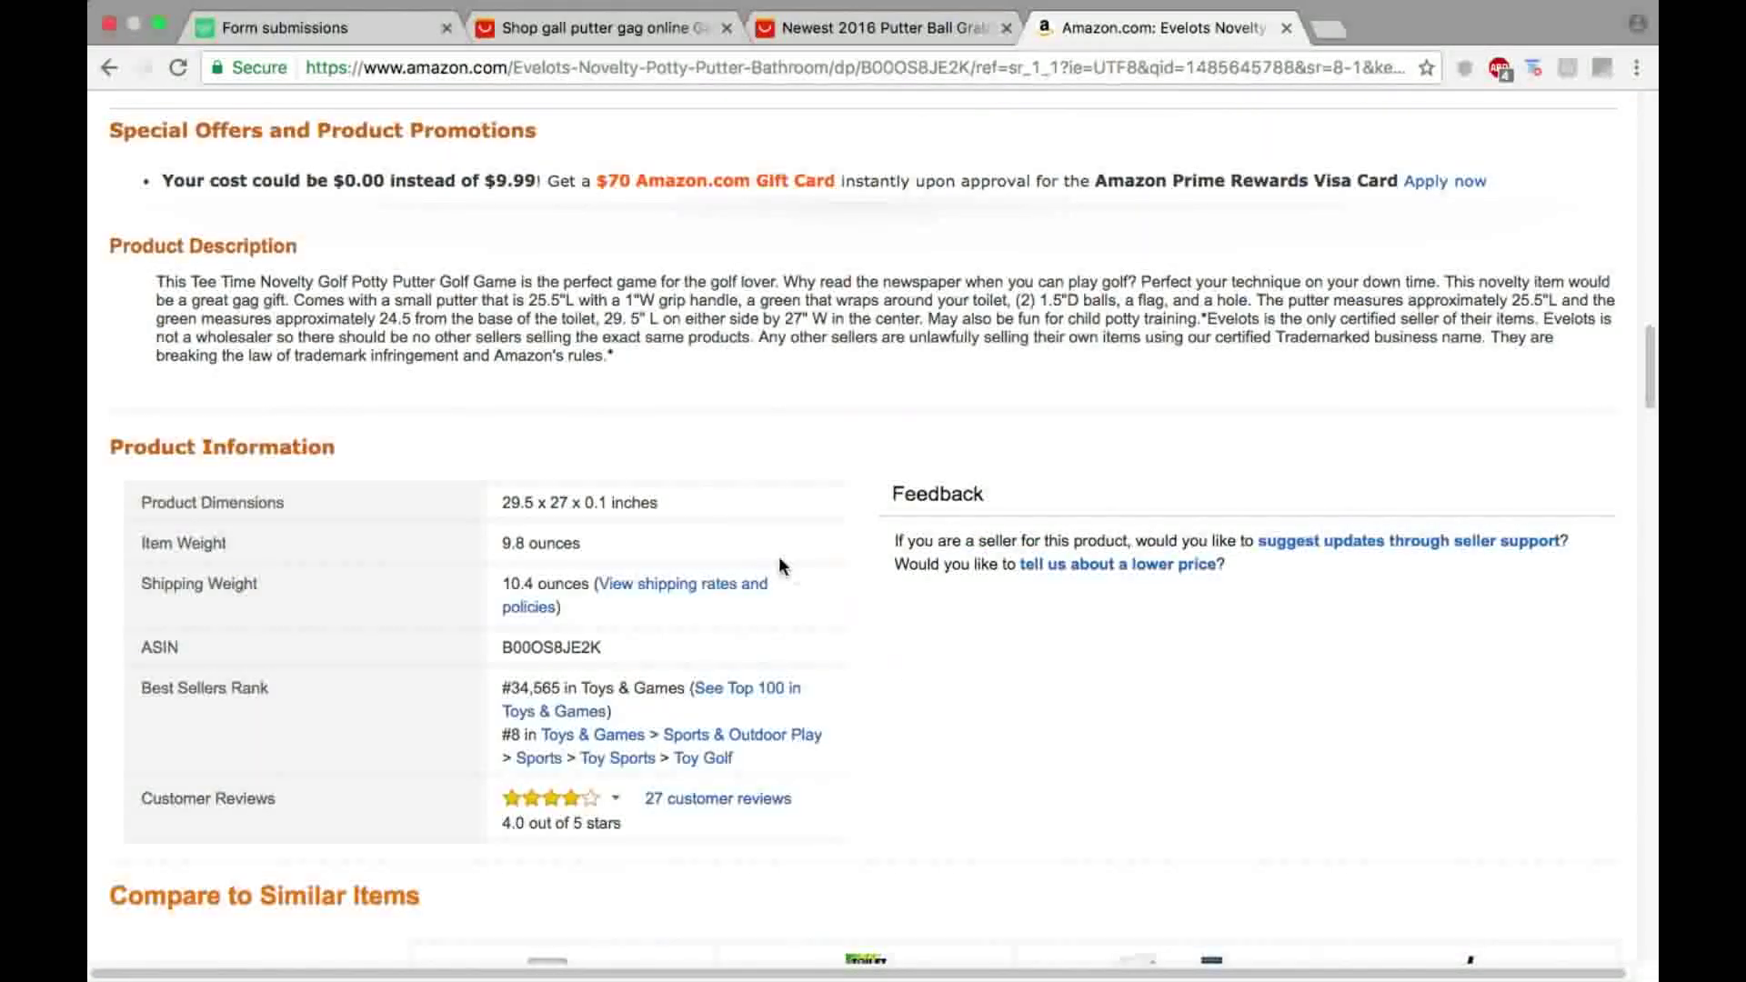
scroll(518, 498, up, 15)
Step: Return to the Amazon golf putter gags results and examine the gag products and the Evelots potty putter's rating breakdown
click(109, 68)
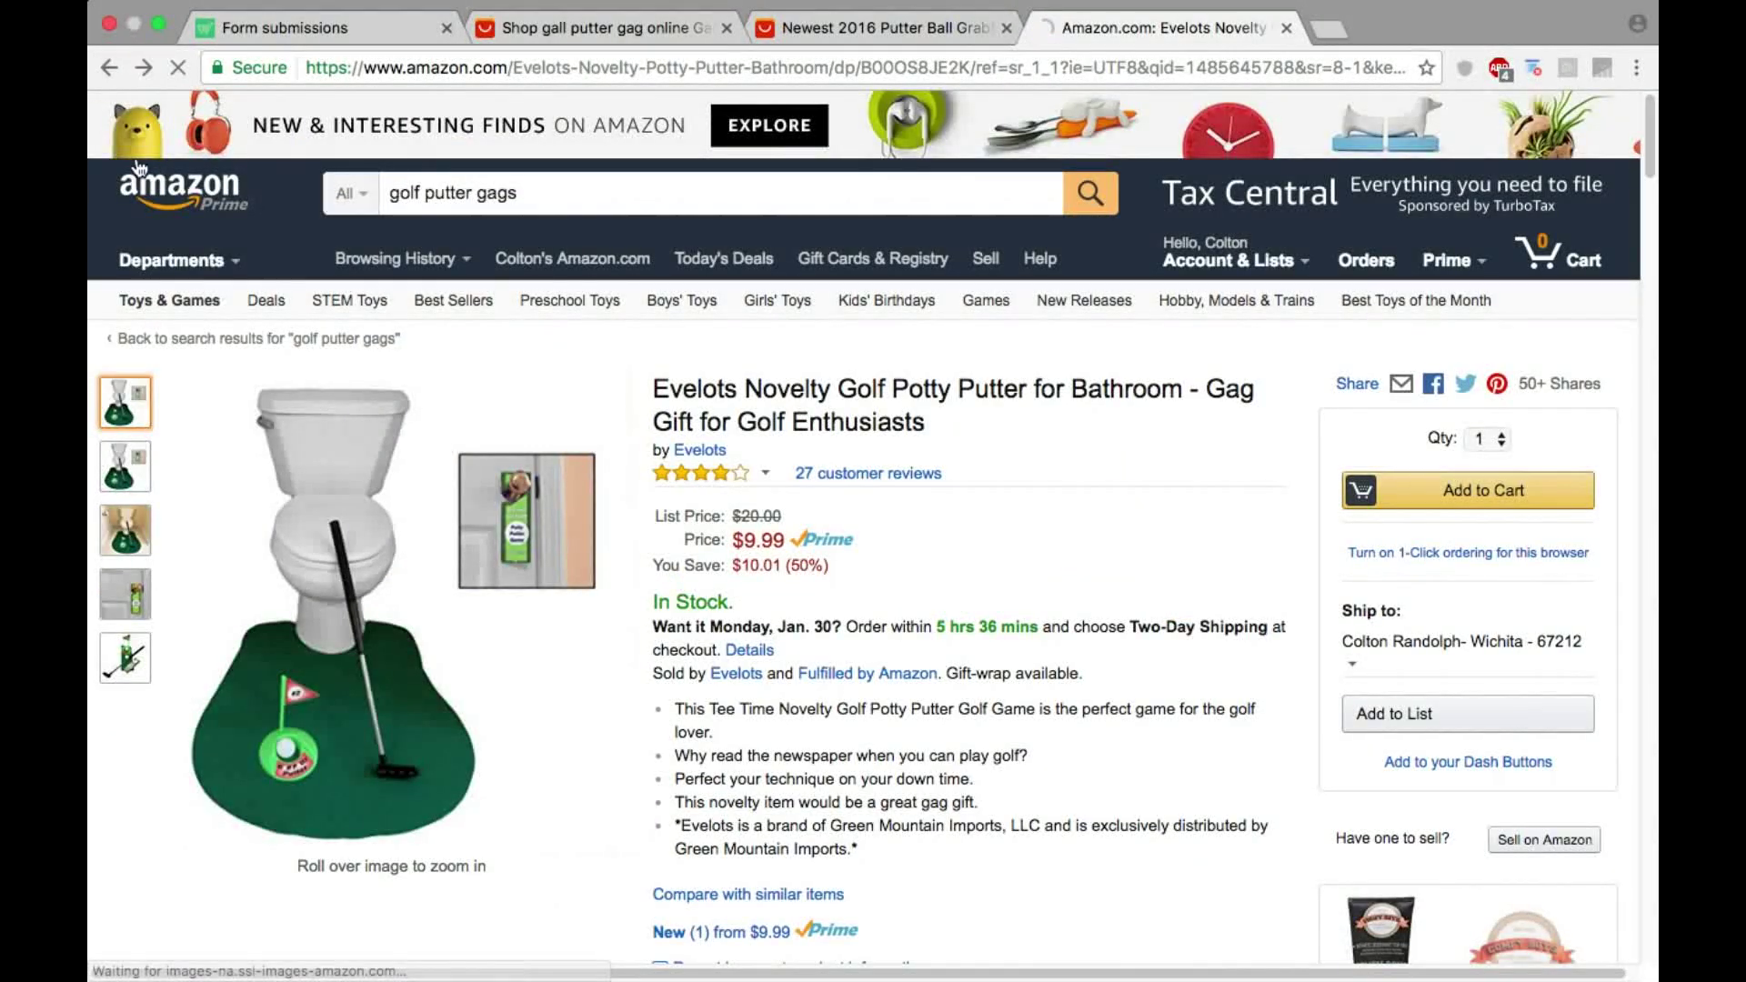
scroll(964, 646, down, 5)
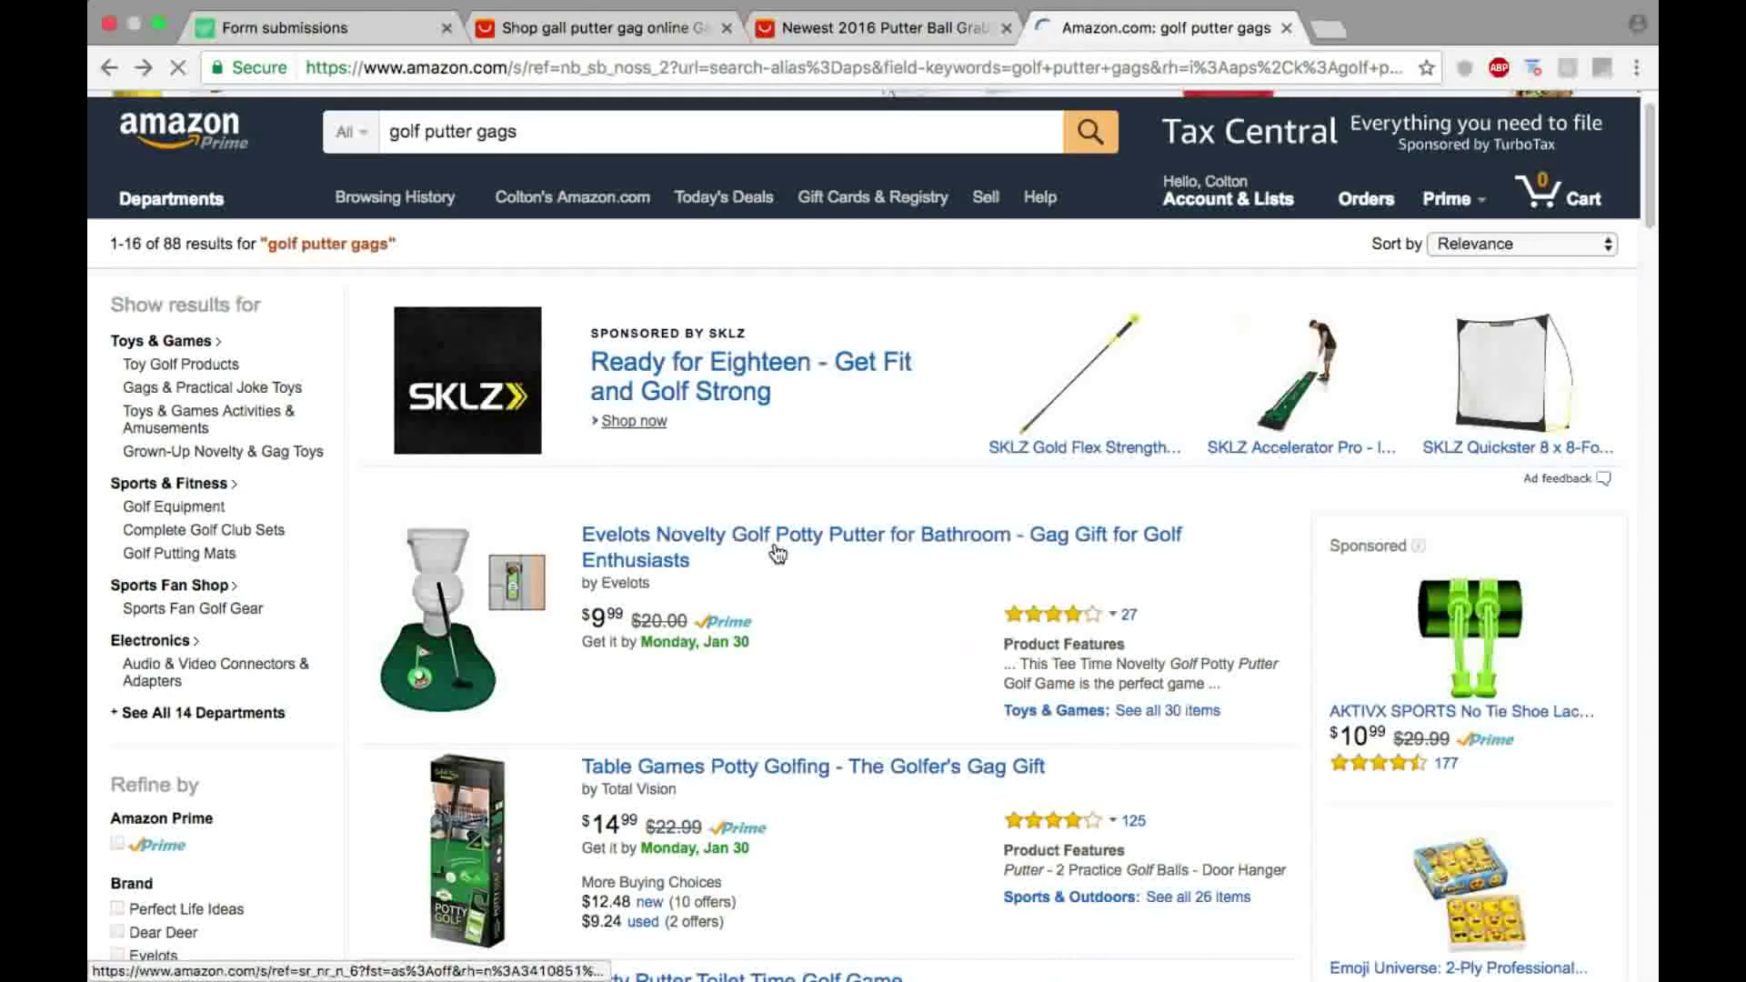
scroll(931, 688, down, 10)
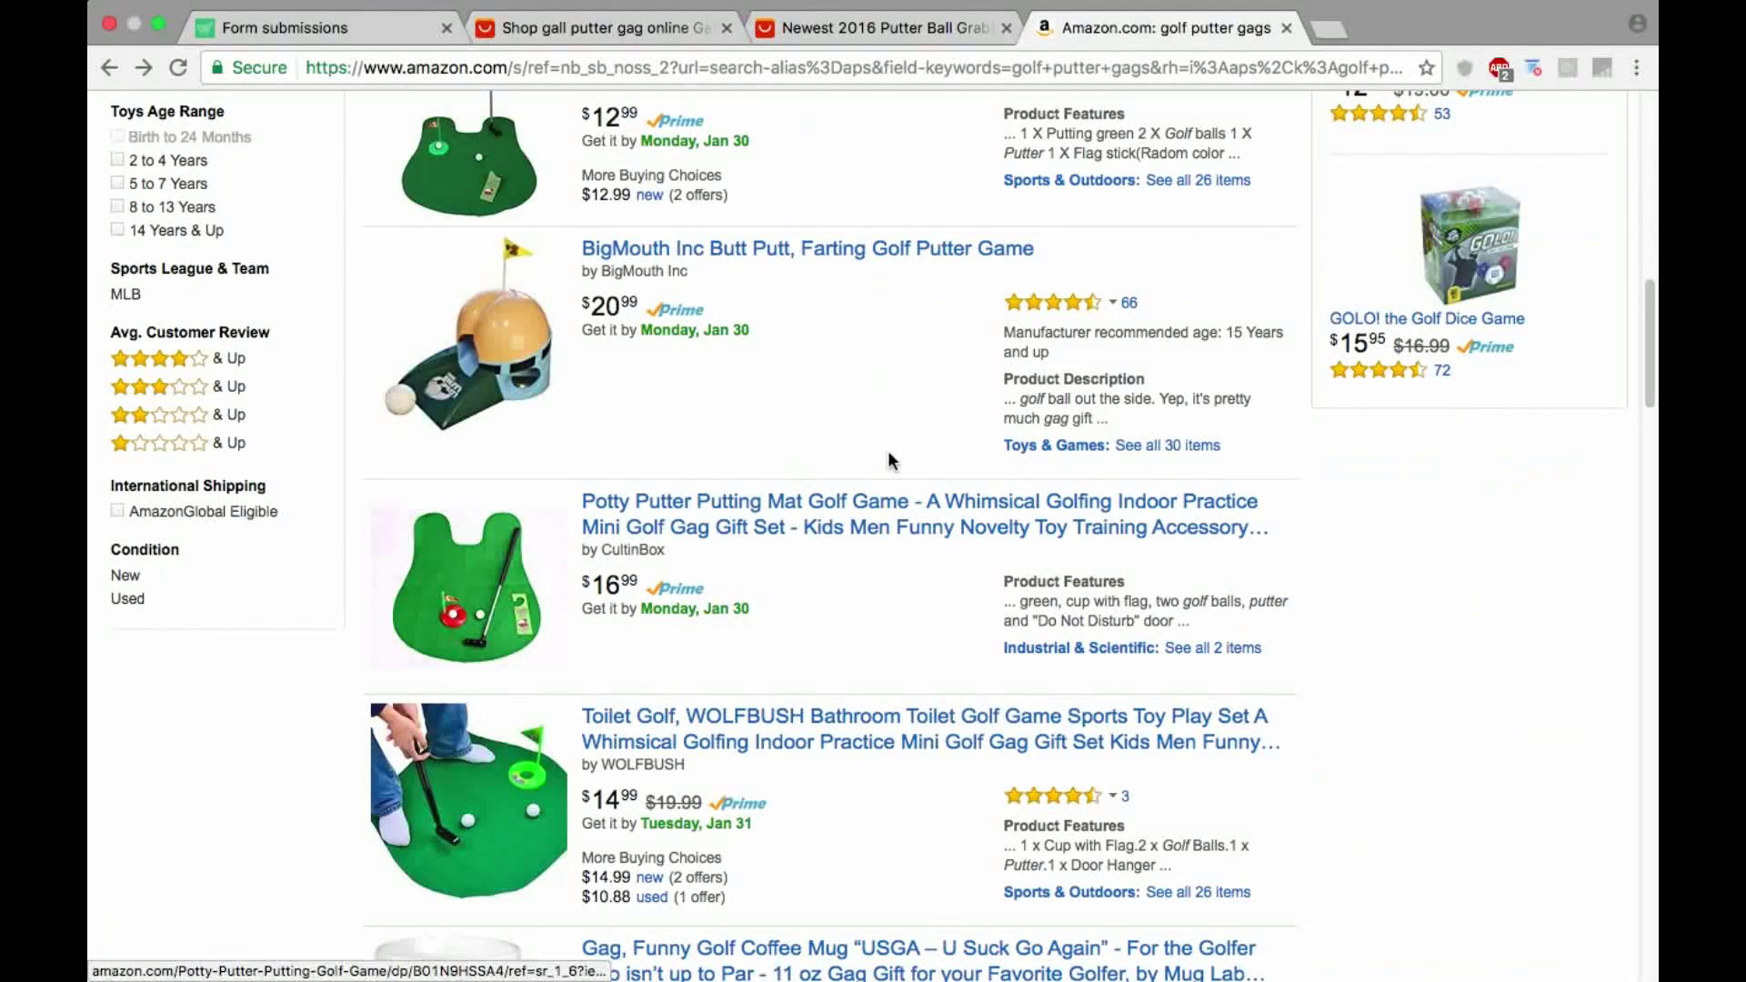
scroll(887, 451, up, 15)
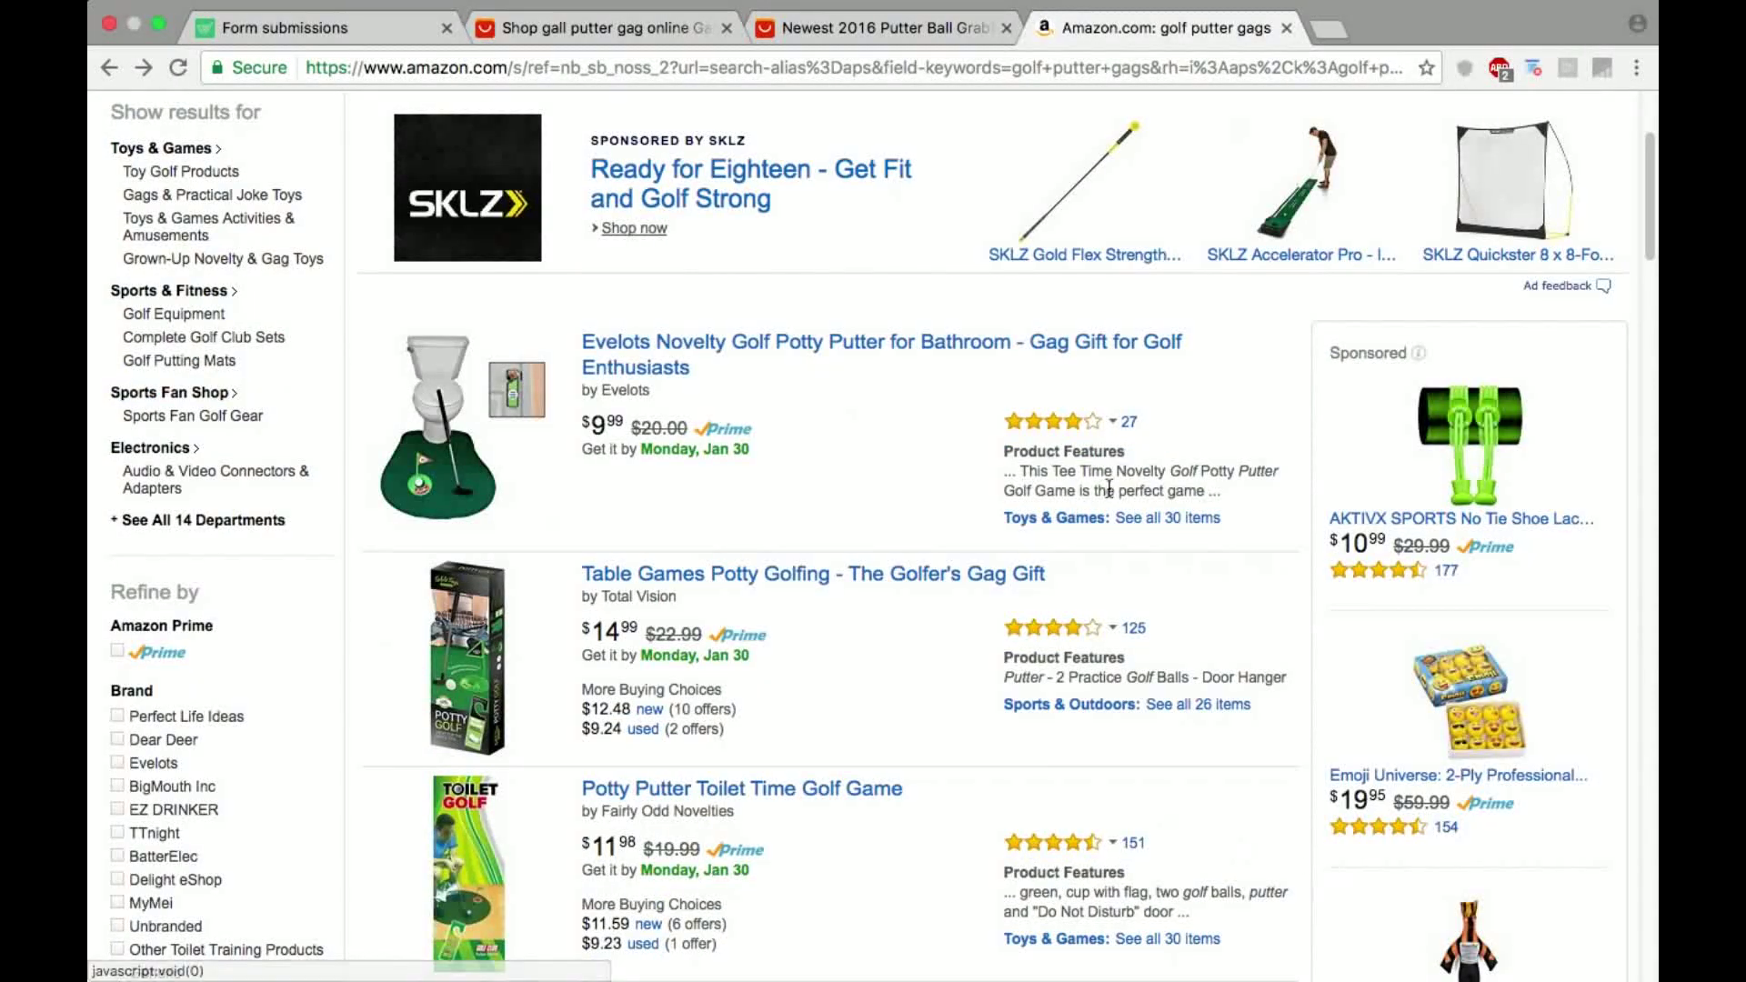
scroll(1108, 489, down, 20)
scroll(1083, 546, up, 20)
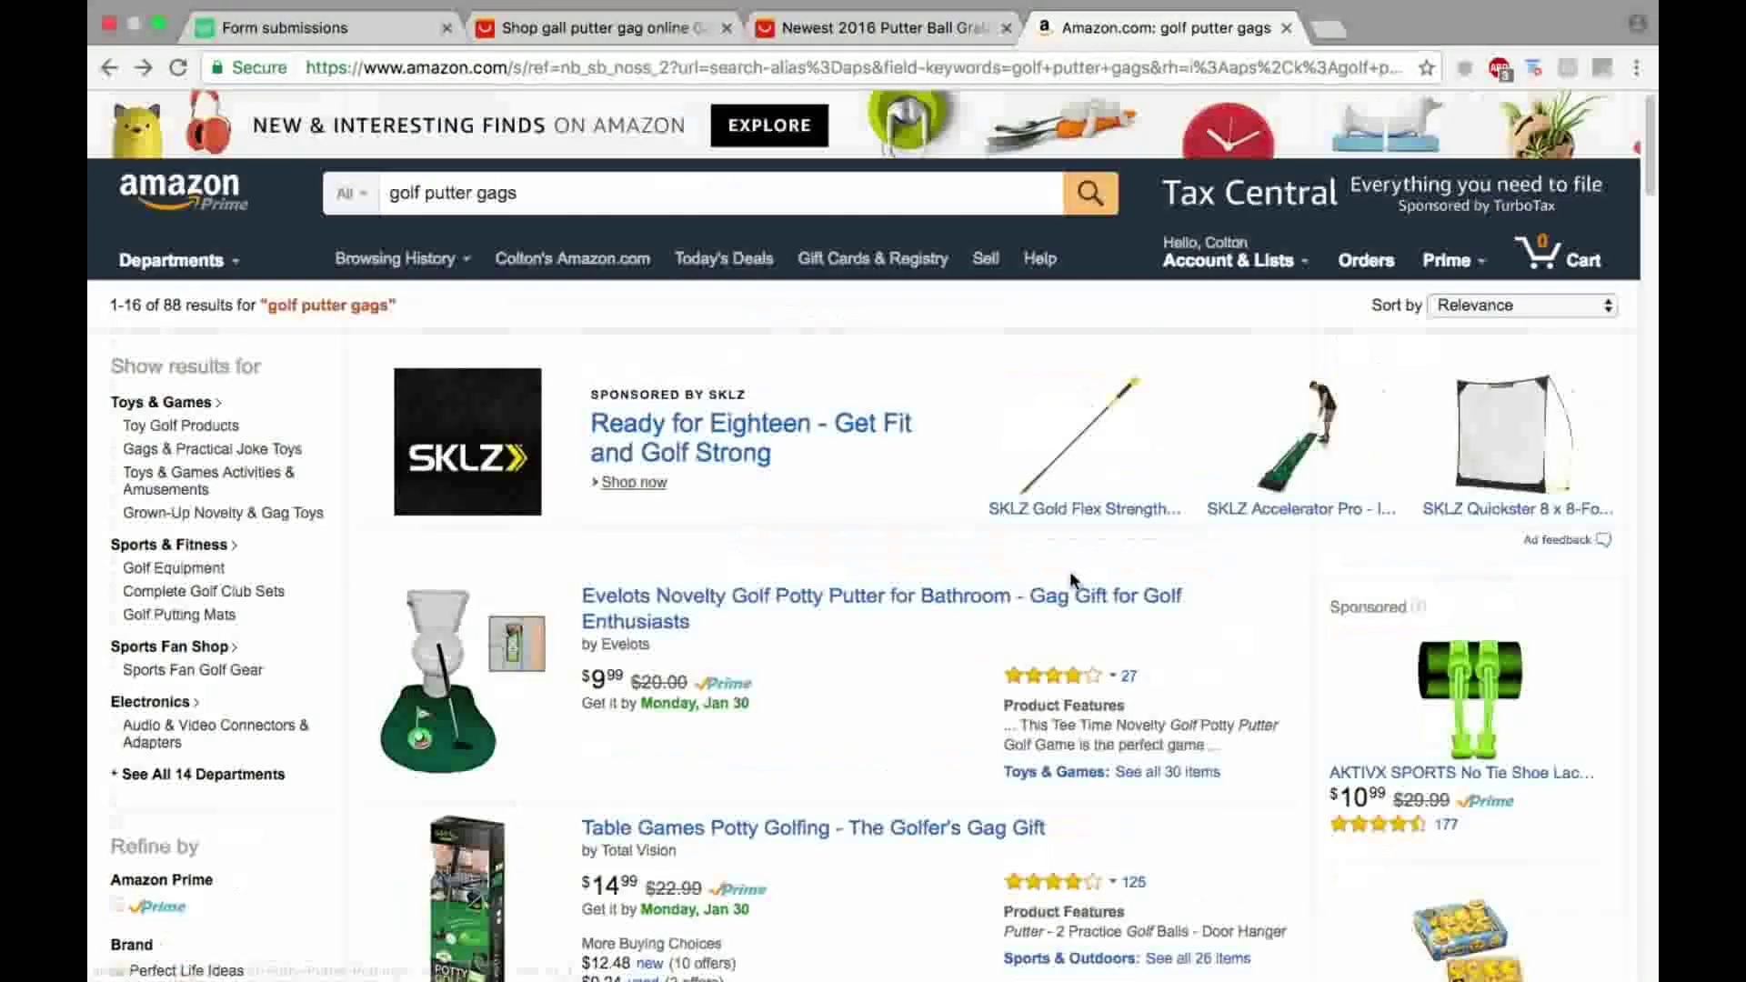
click(1060, 675)
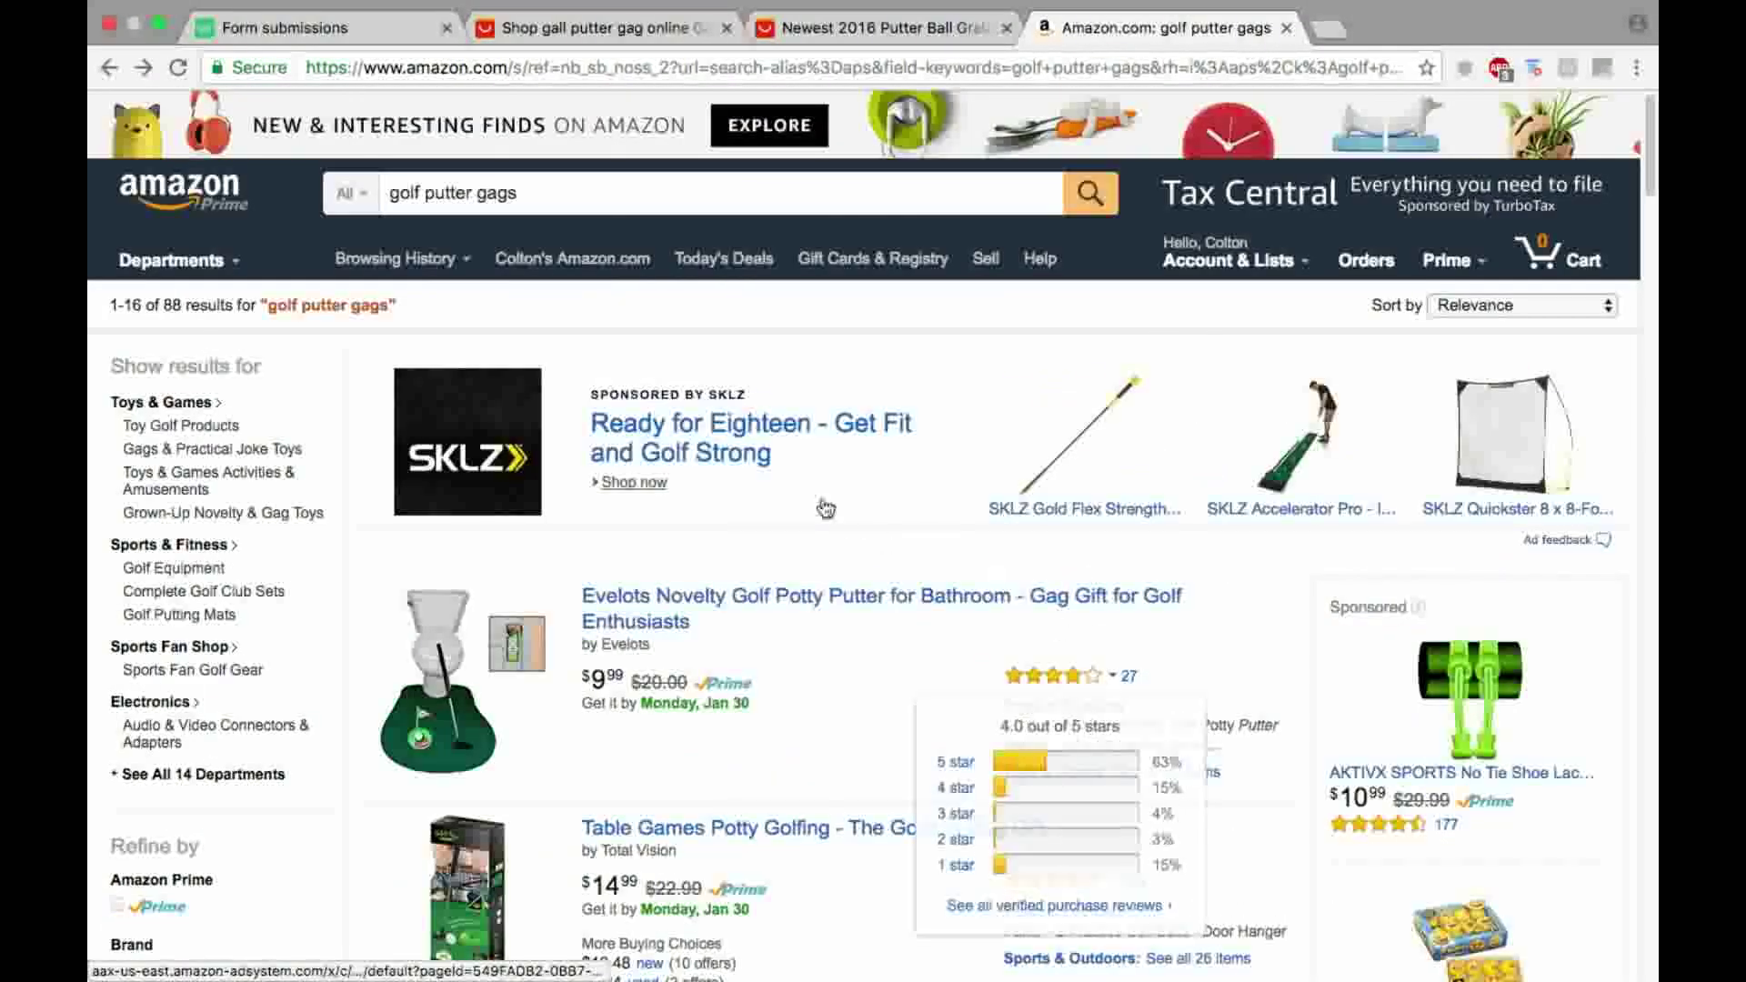
Step: Open the Funny Potty Putter Toilet Time Mini Golf Game listing on AliExpress and compare it with Amazon's golf putter gags results
click(608, 40)
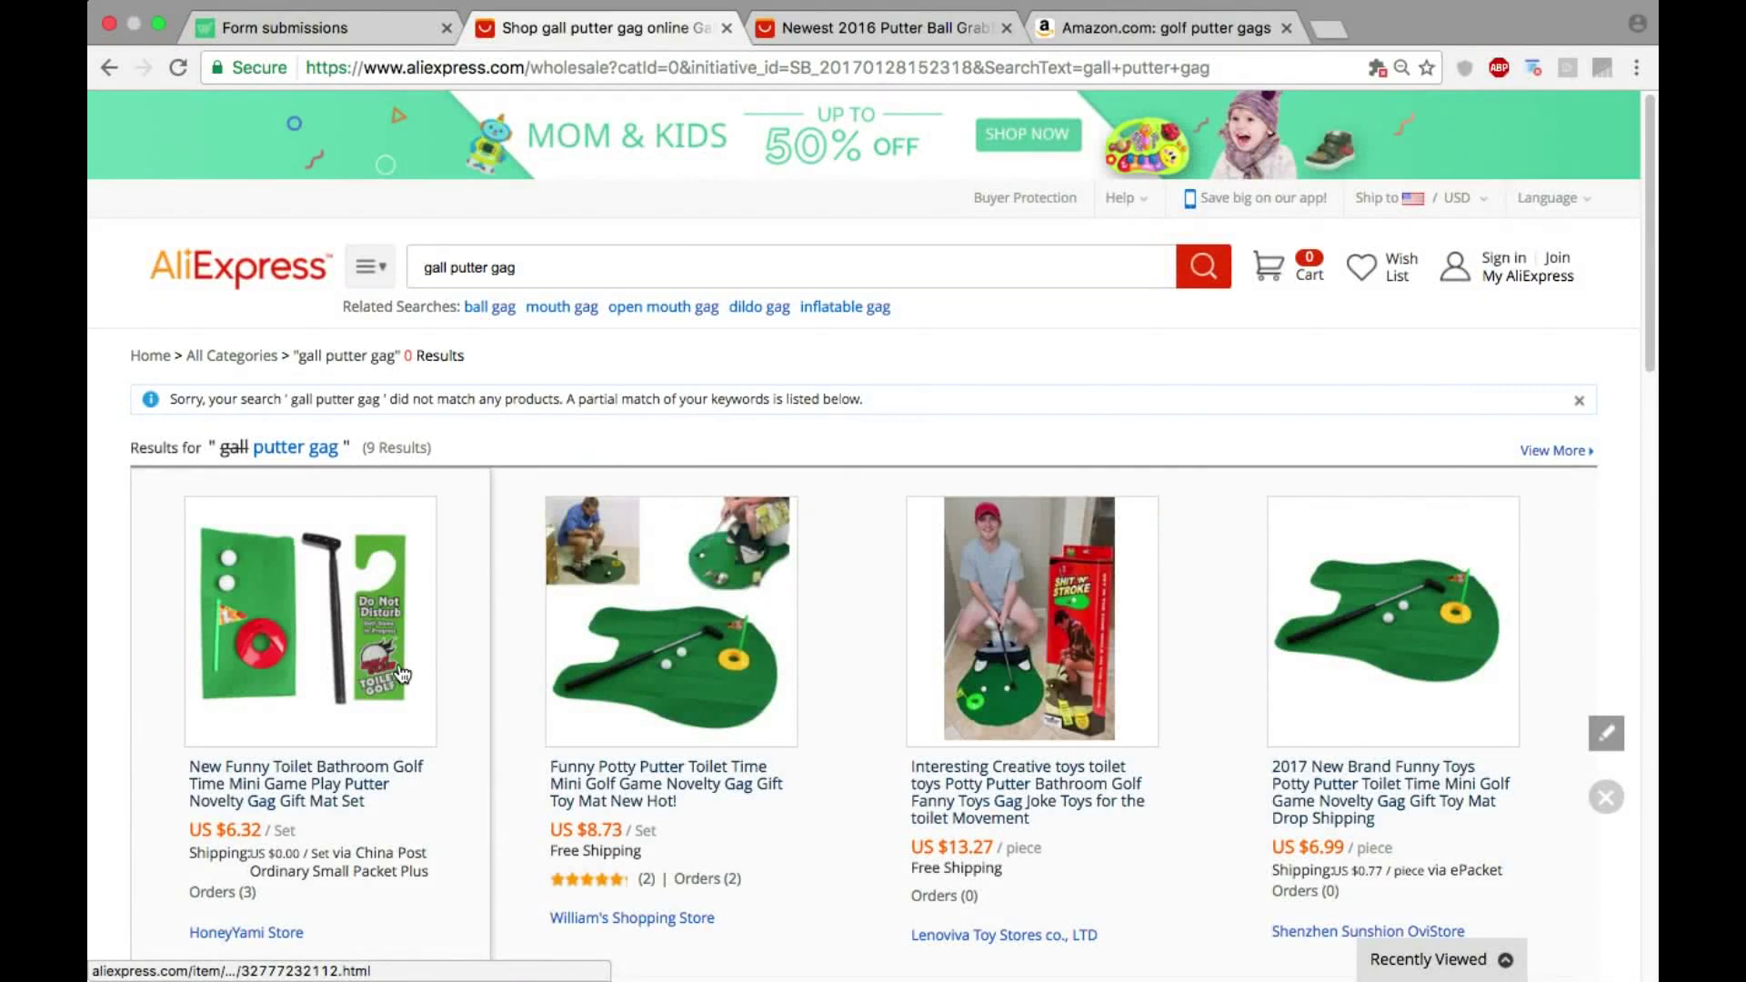
click(621, 794)
click(1427, 28)
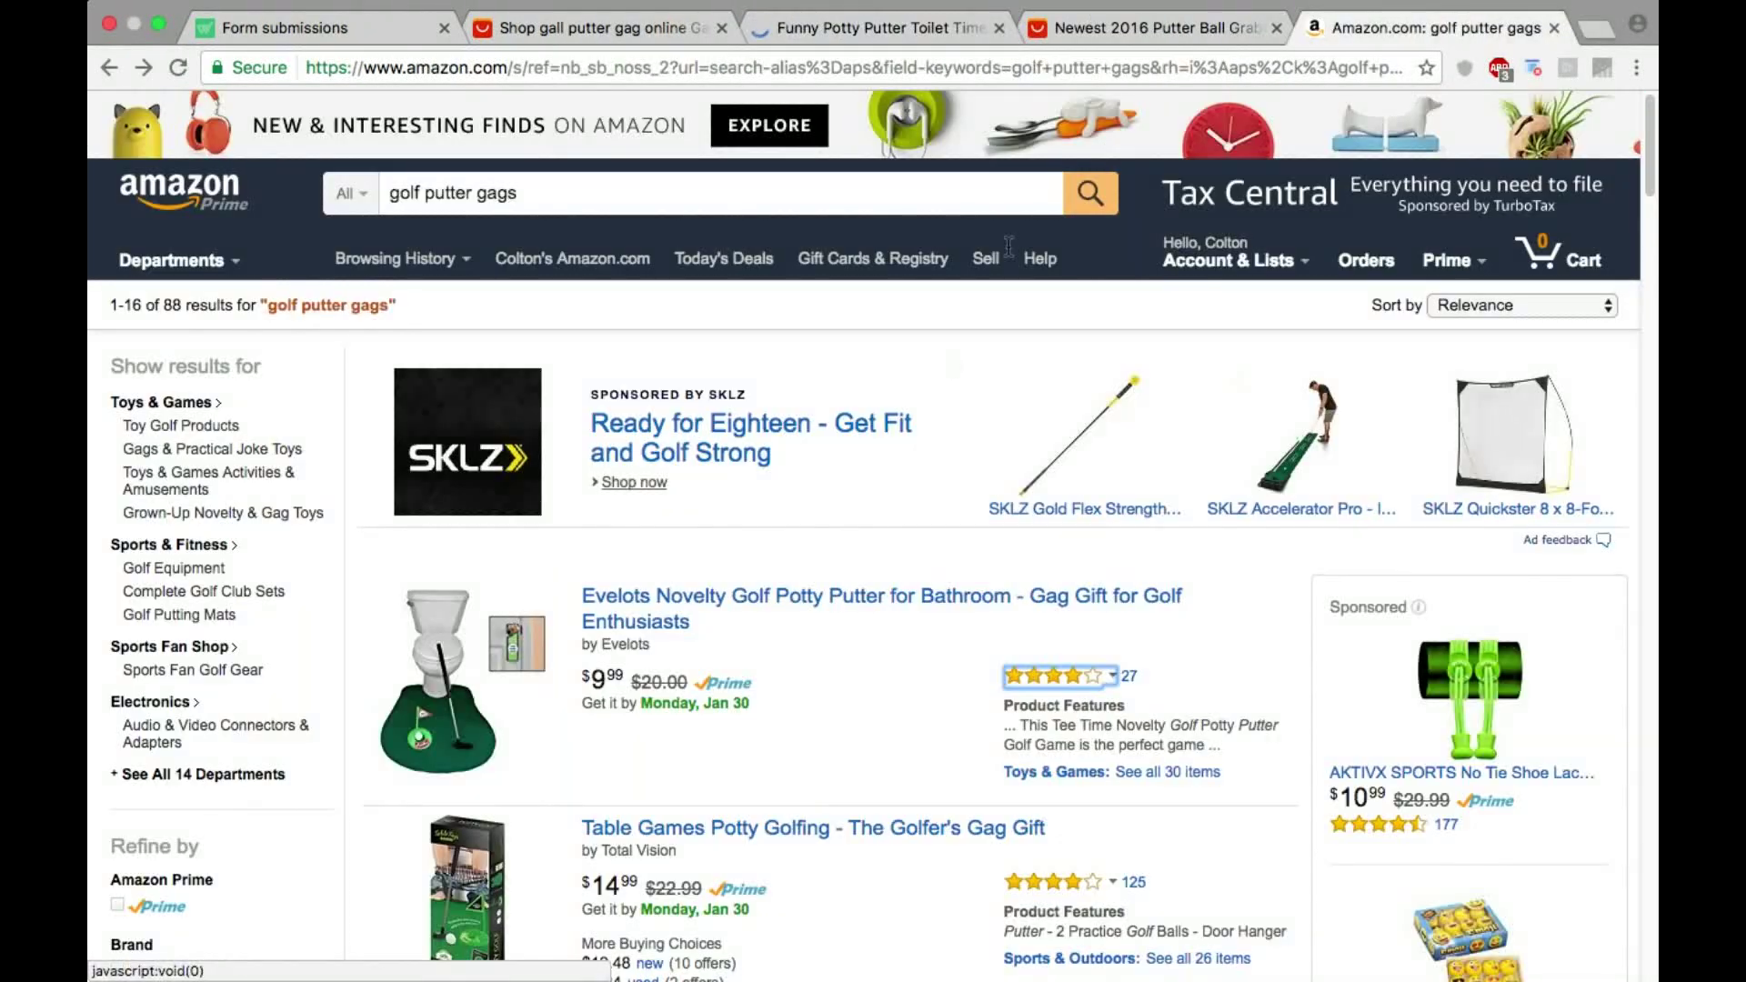
scroll(691, 782, down, 20)
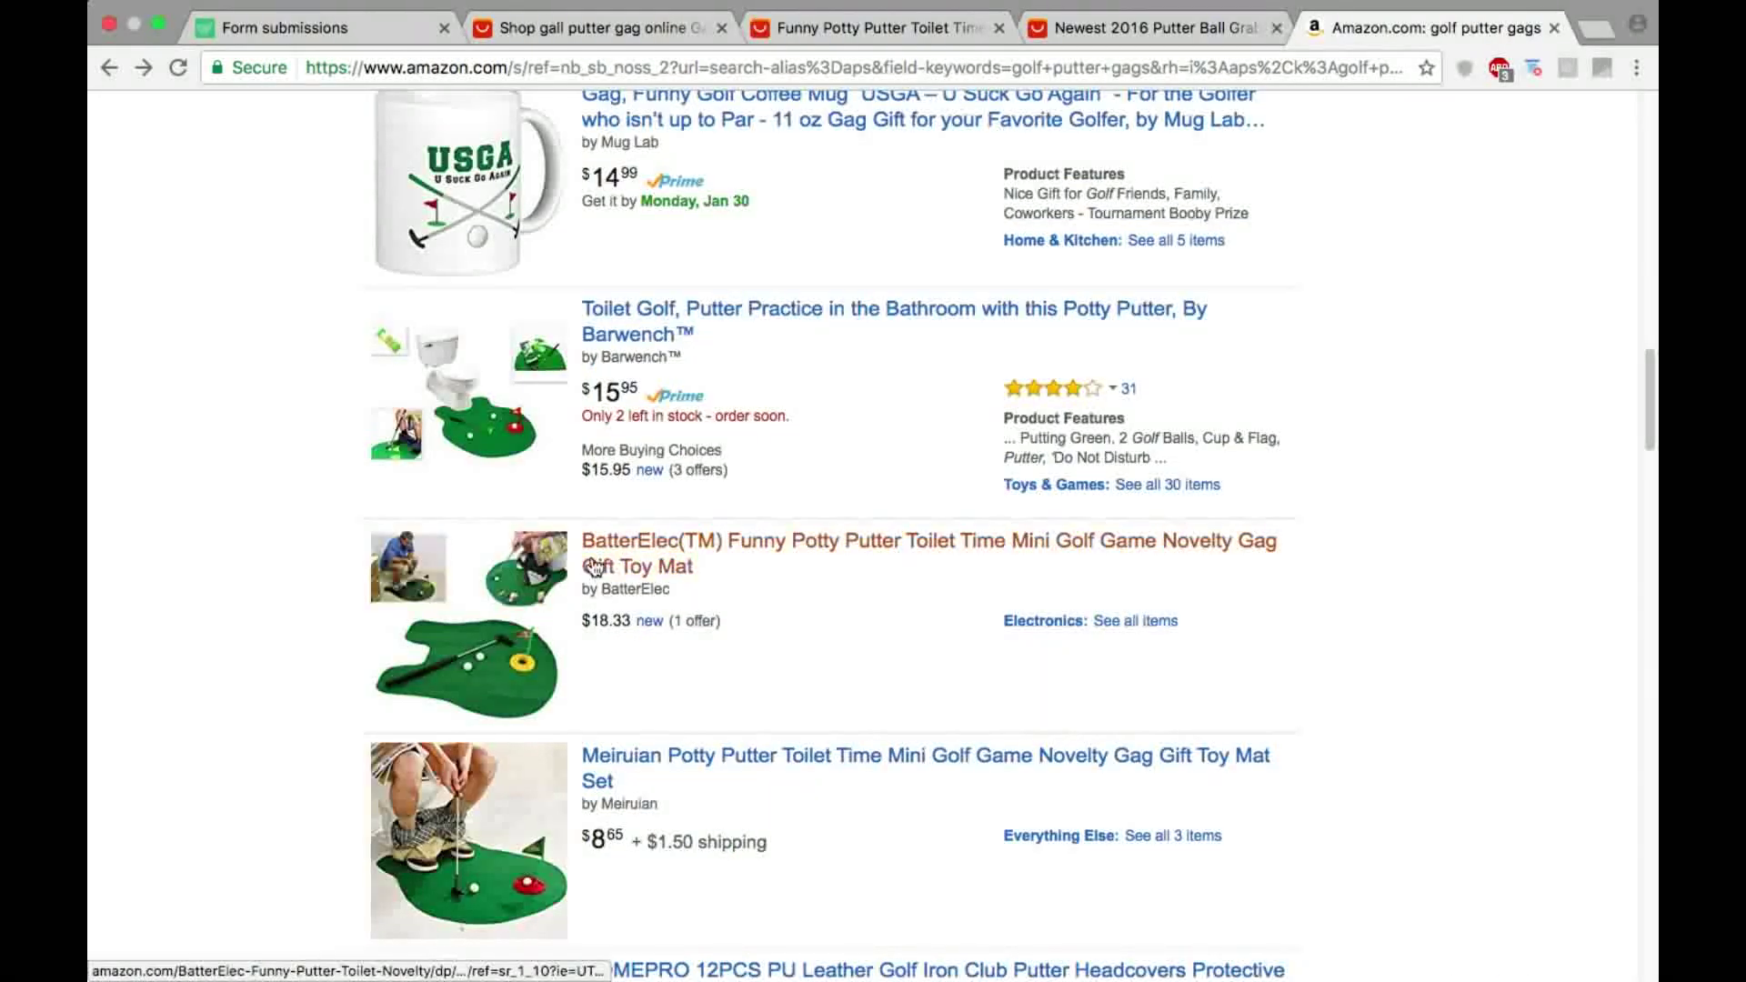
scroll(940, 695, down, 5)
scroll(937, 582, up, 20)
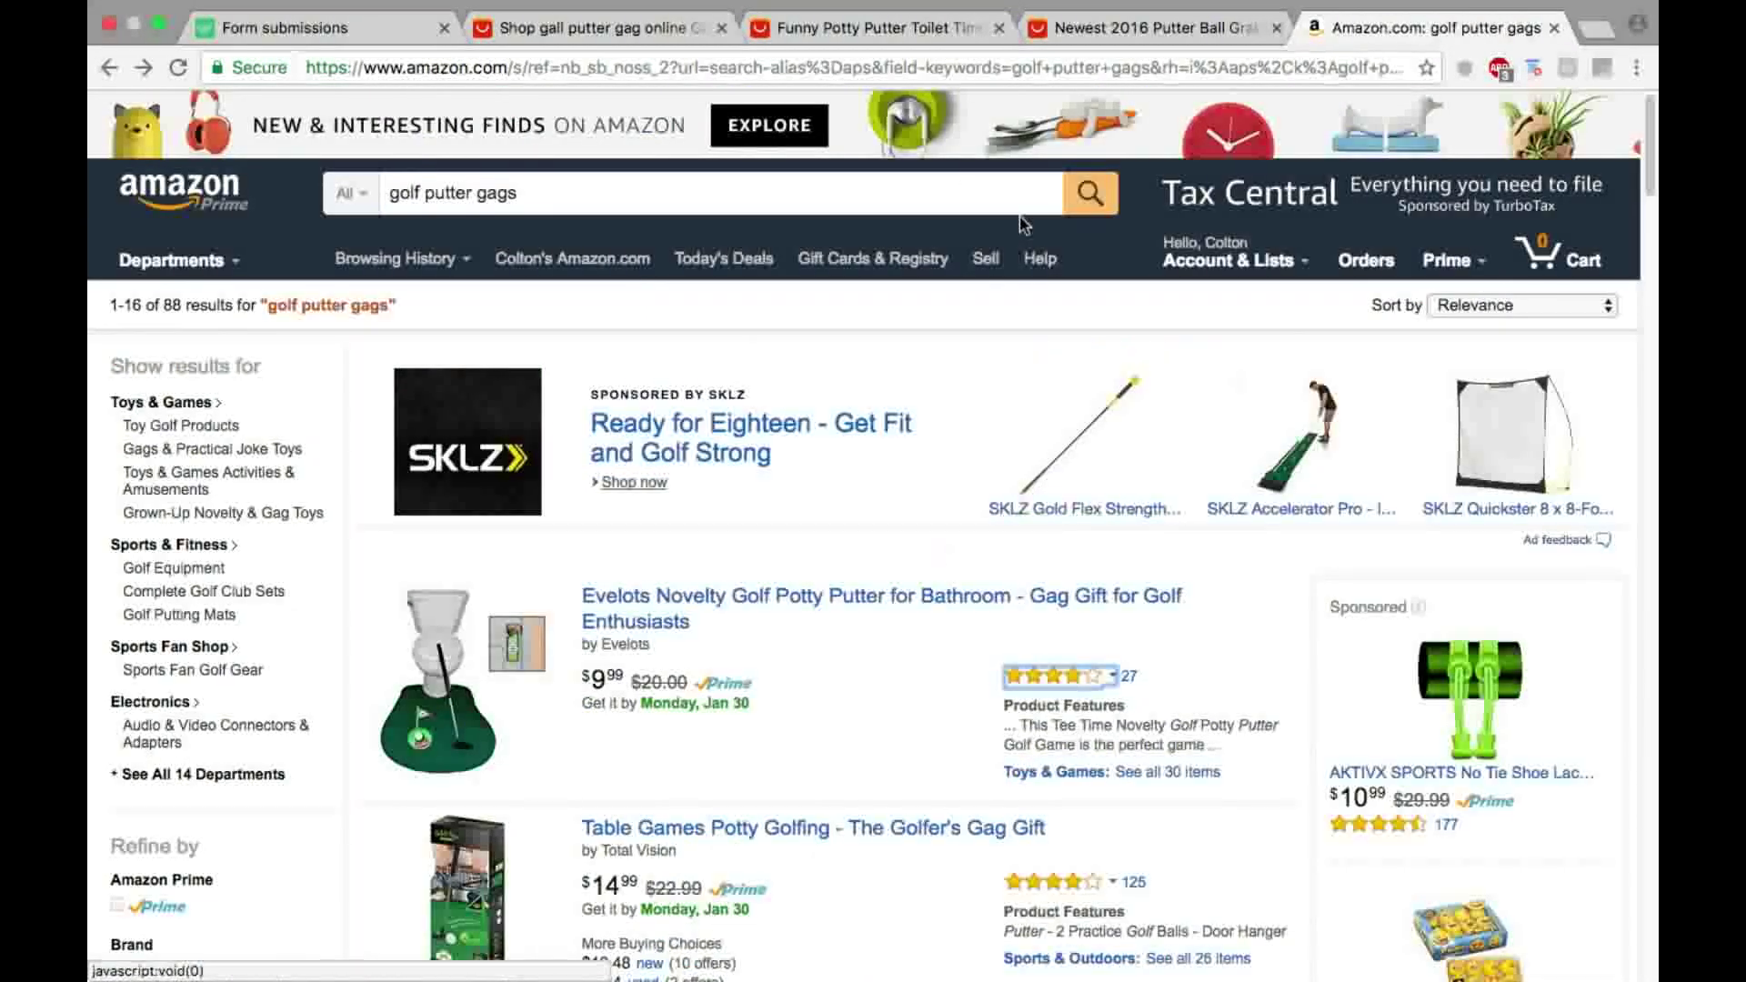
click(864, 38)
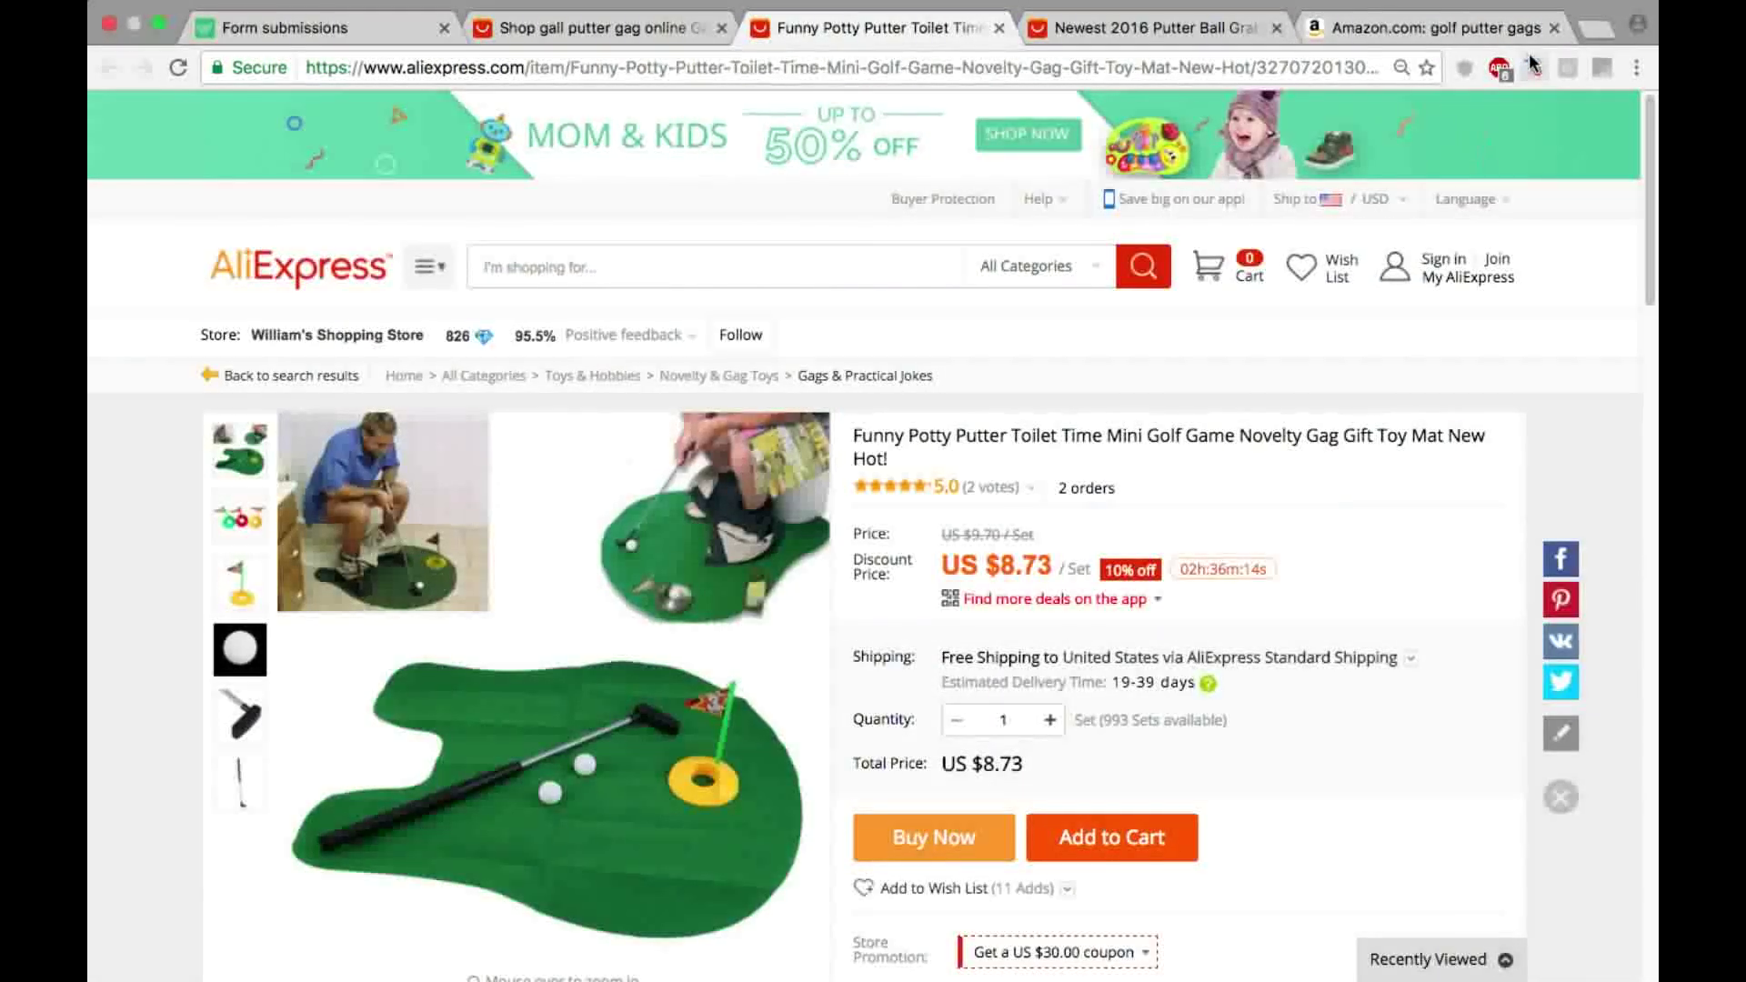
click(1499, 41)
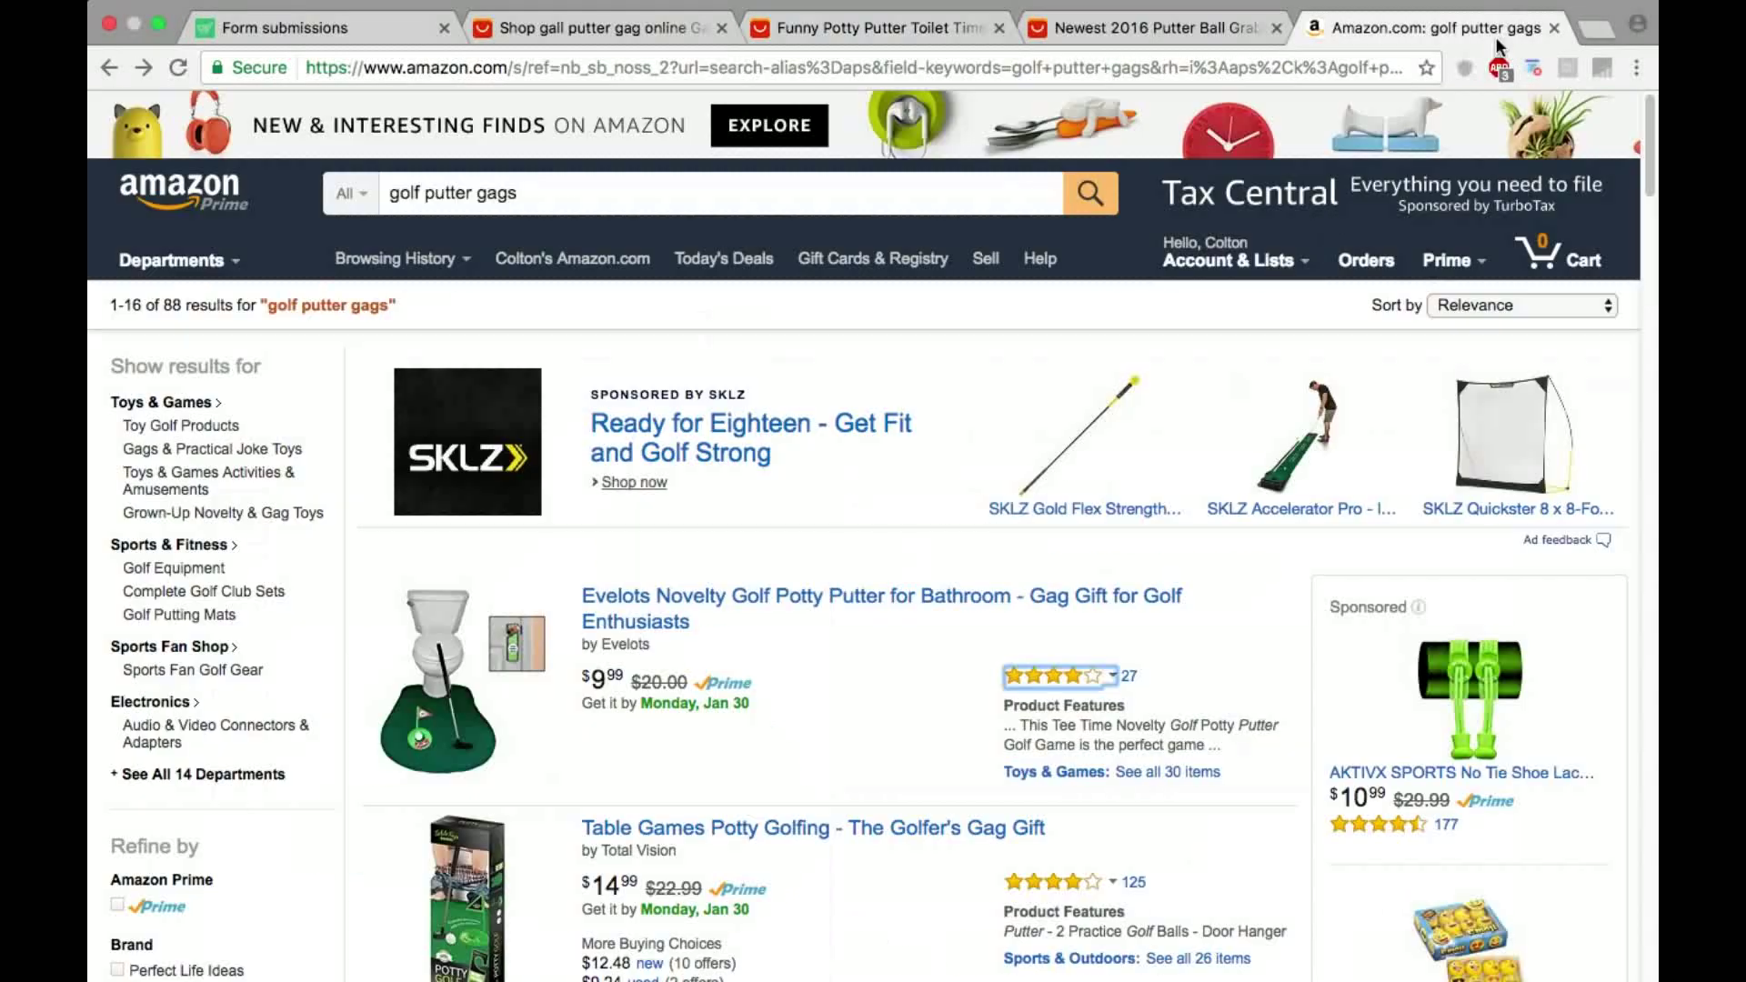
click(850, 40)
Step: Examine the product photos, item specifics and description of the Funny Potty Putter Toilet Time listing
scroll(878, 677, down, 10)
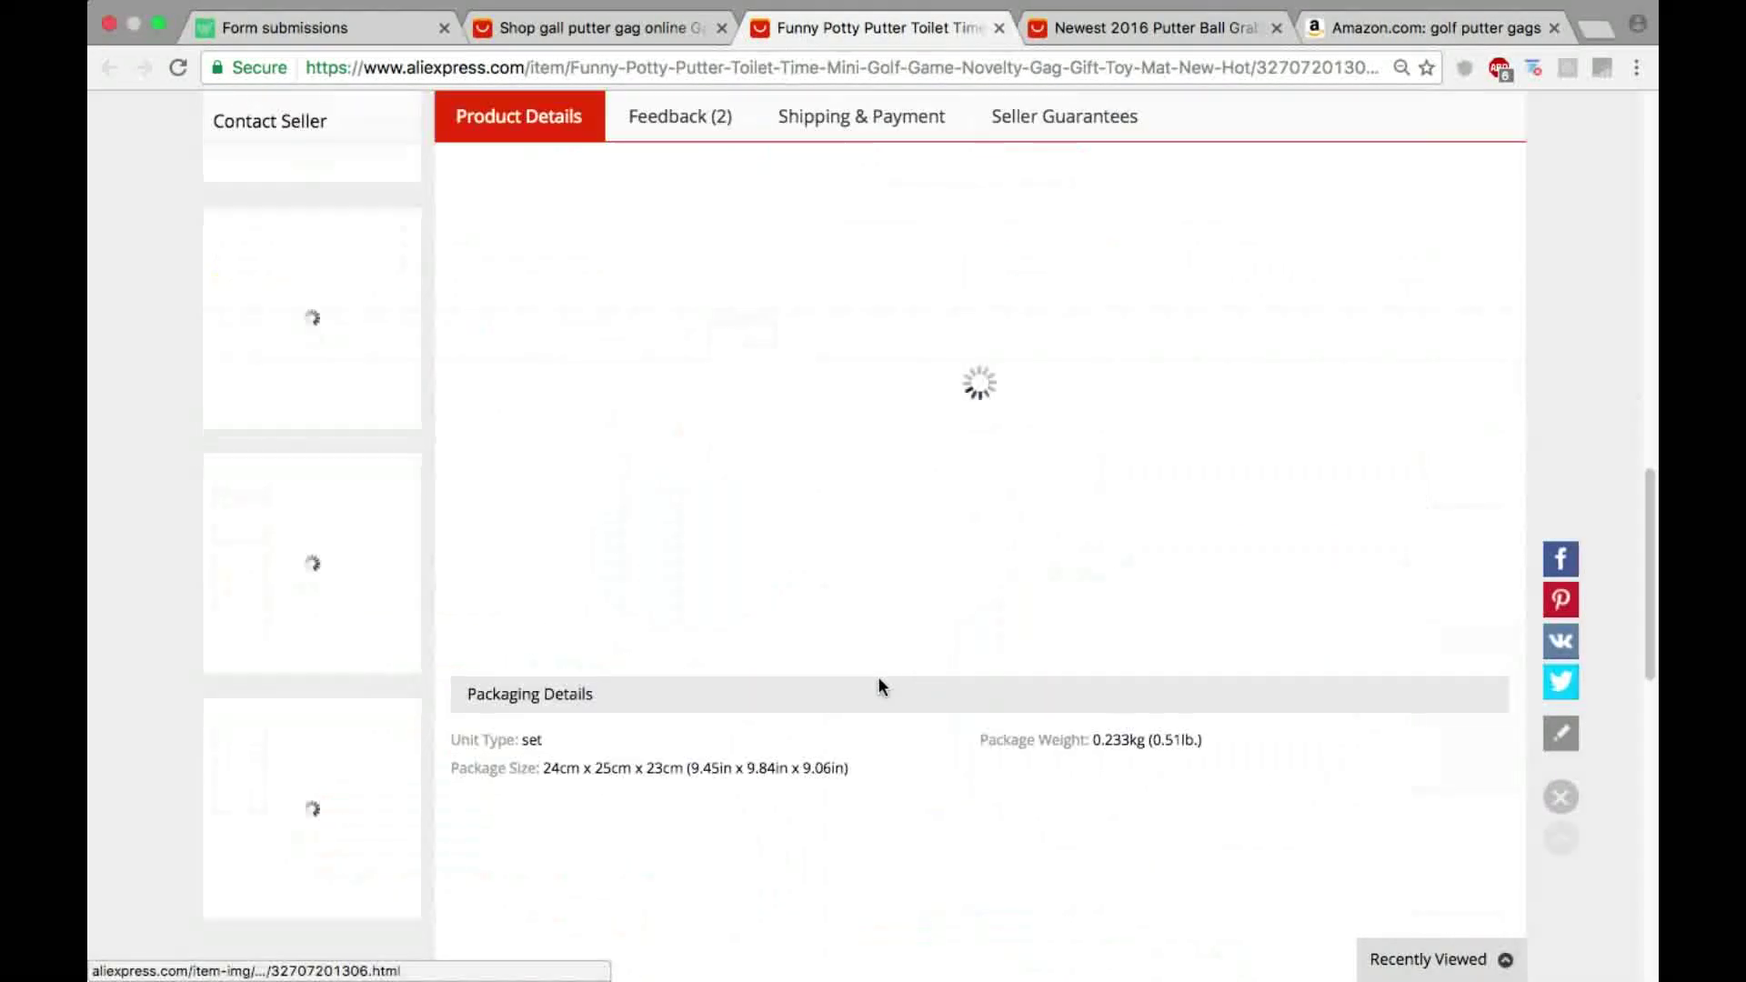
scroll(727, 637, up, 10)
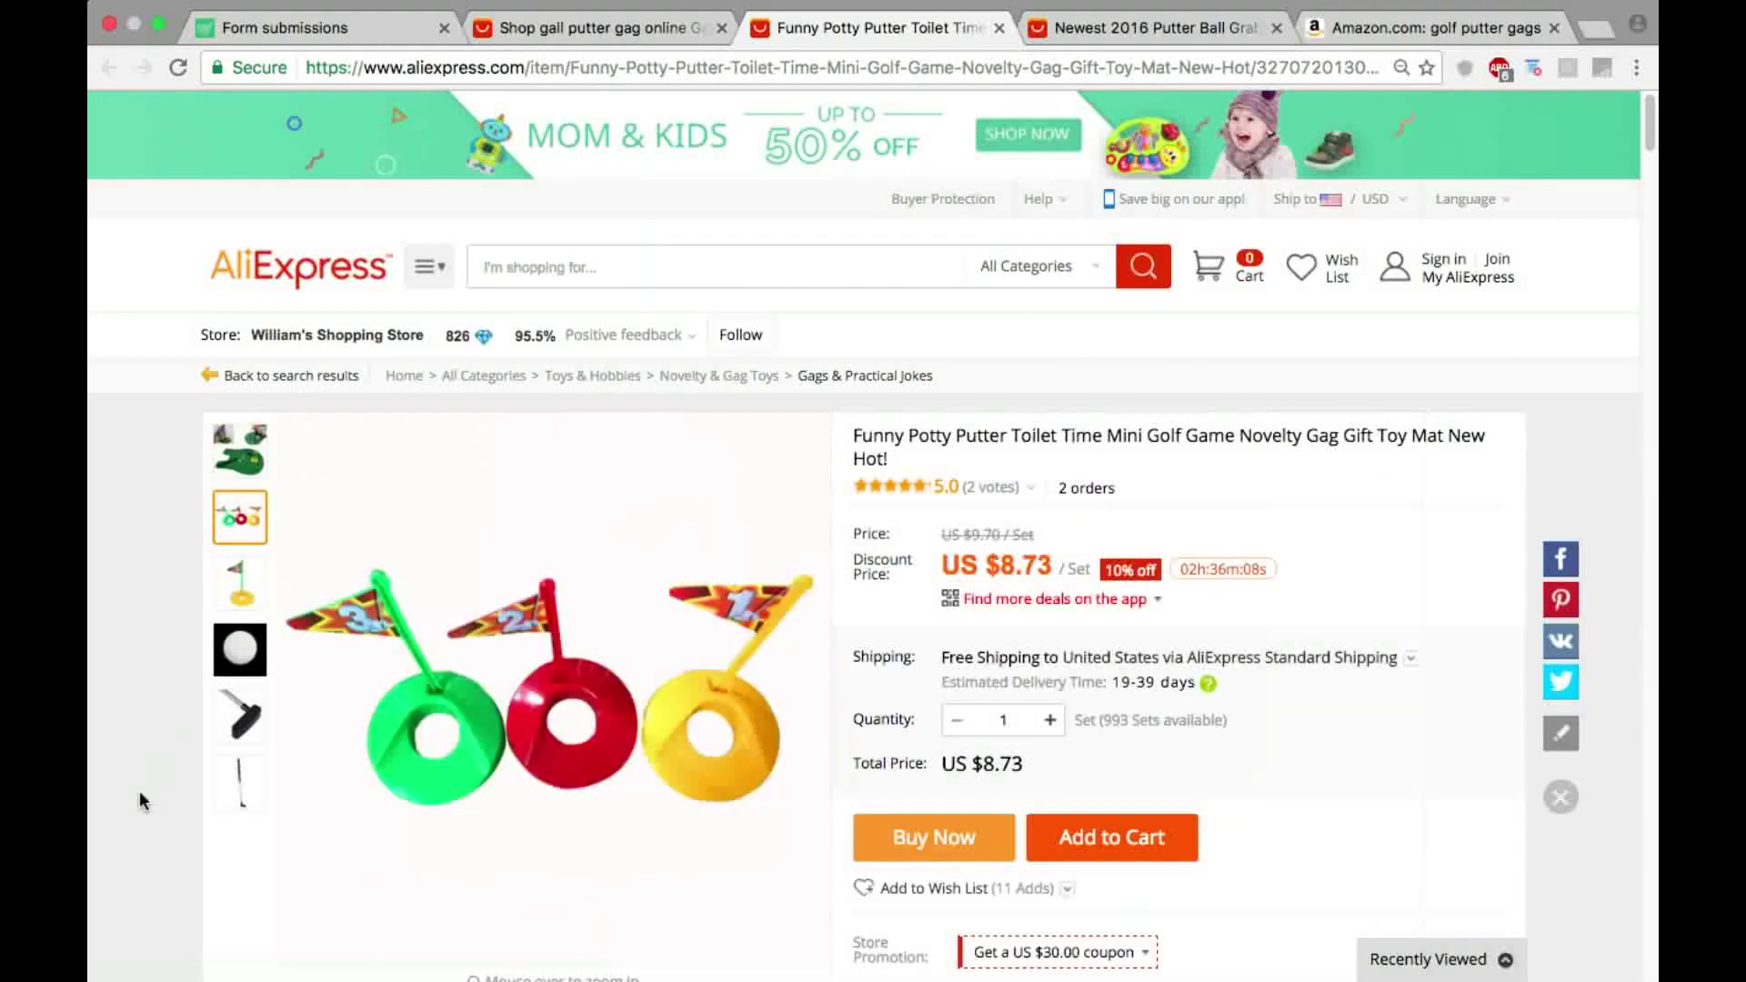
scroll(90, 642, down, 10)
scroll(90, 642, up, 6)
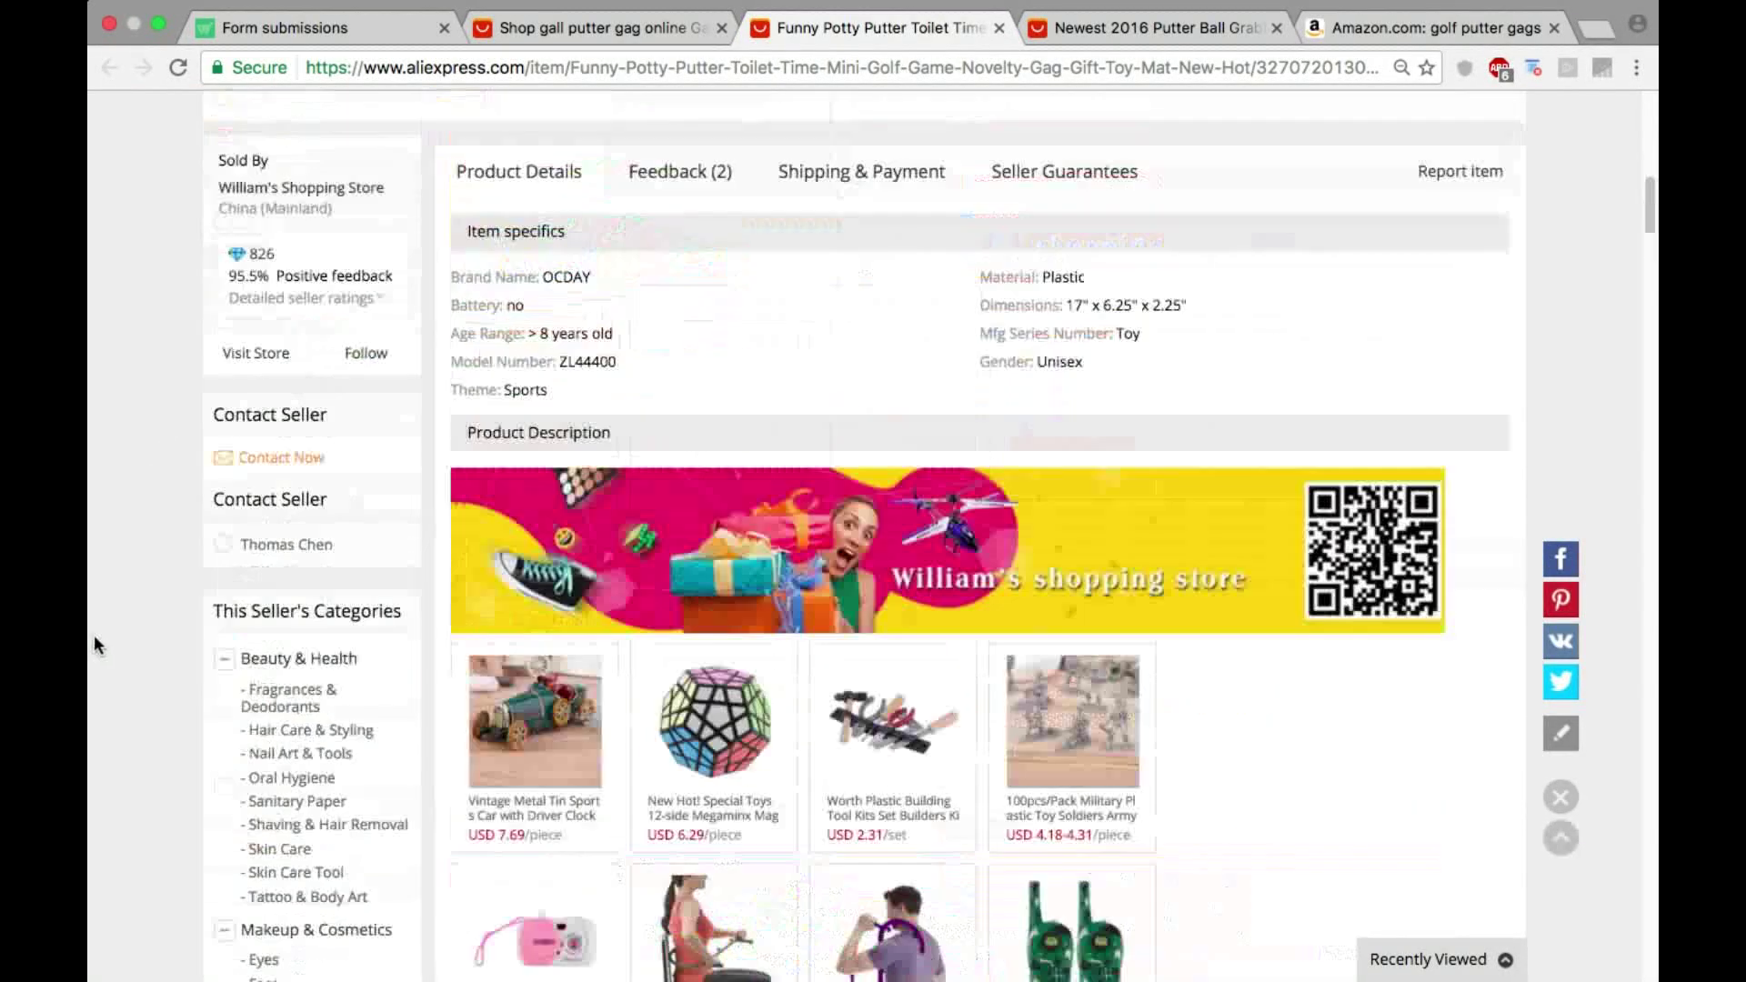
scroll(127, 620, up, 1)
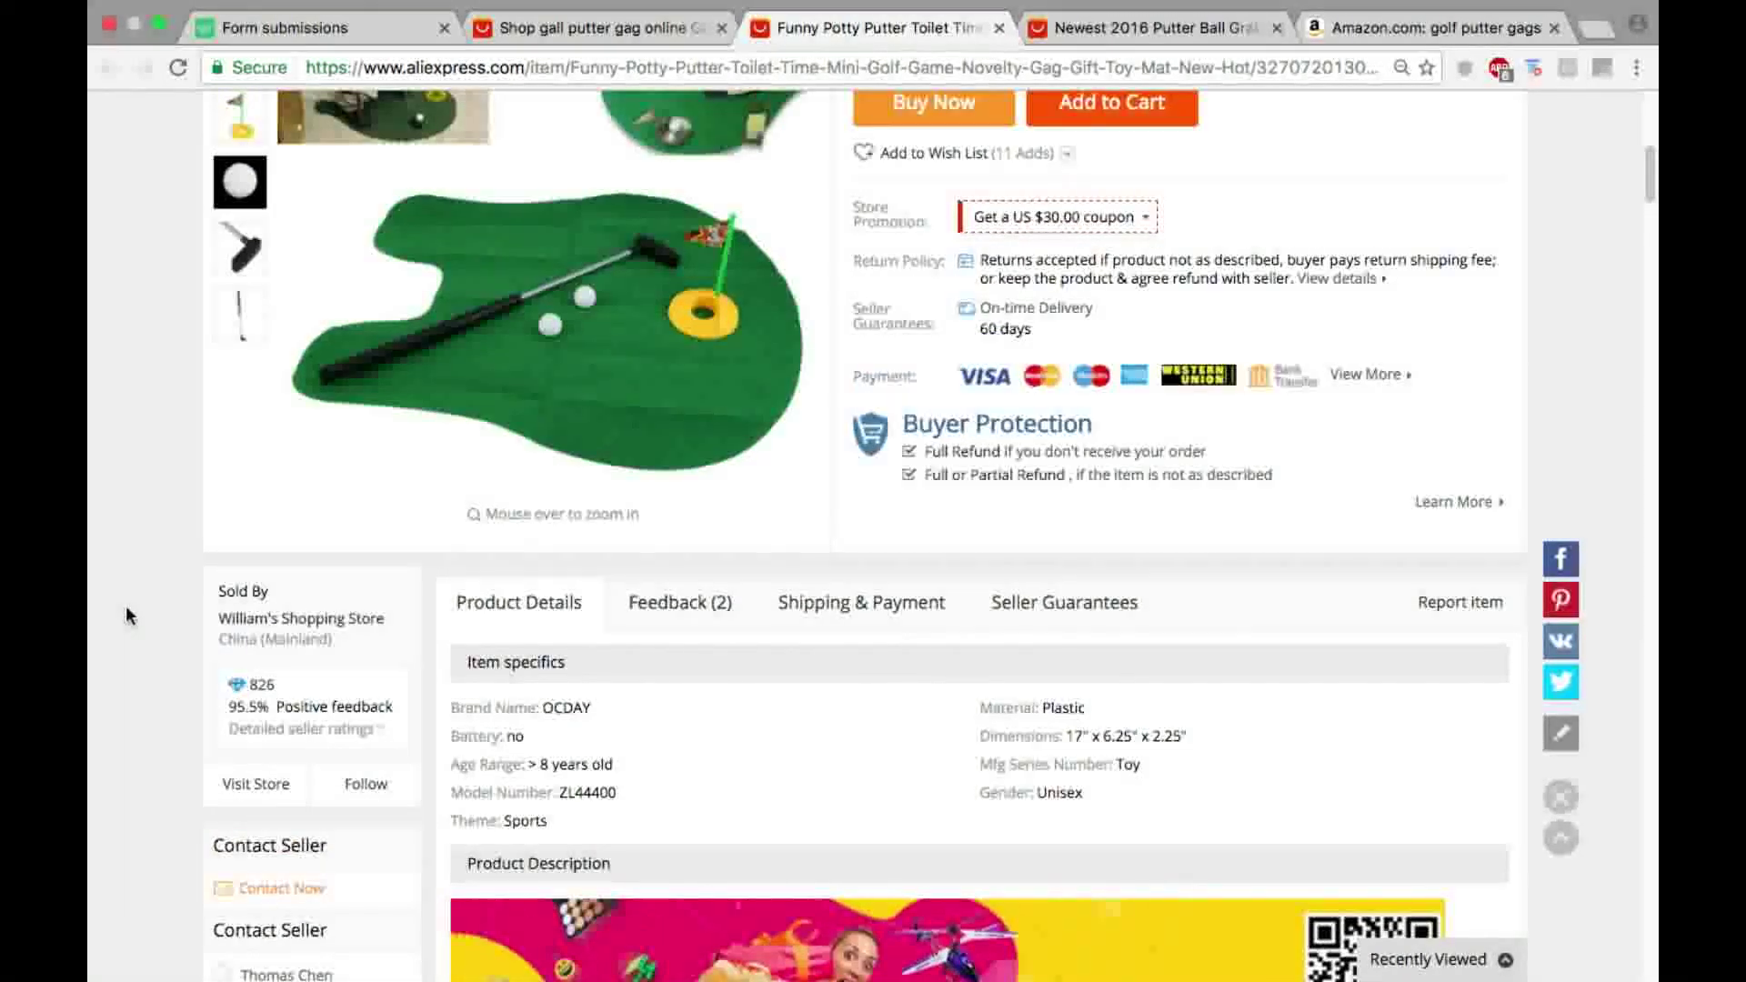
Step: Capture a Lightshot screenshot of the Funny Potty Putter product photo and save it to the Desktop as GolfPutterGag
scroll(127, 615, up, 10)
scroll(127, 615, down, 1)
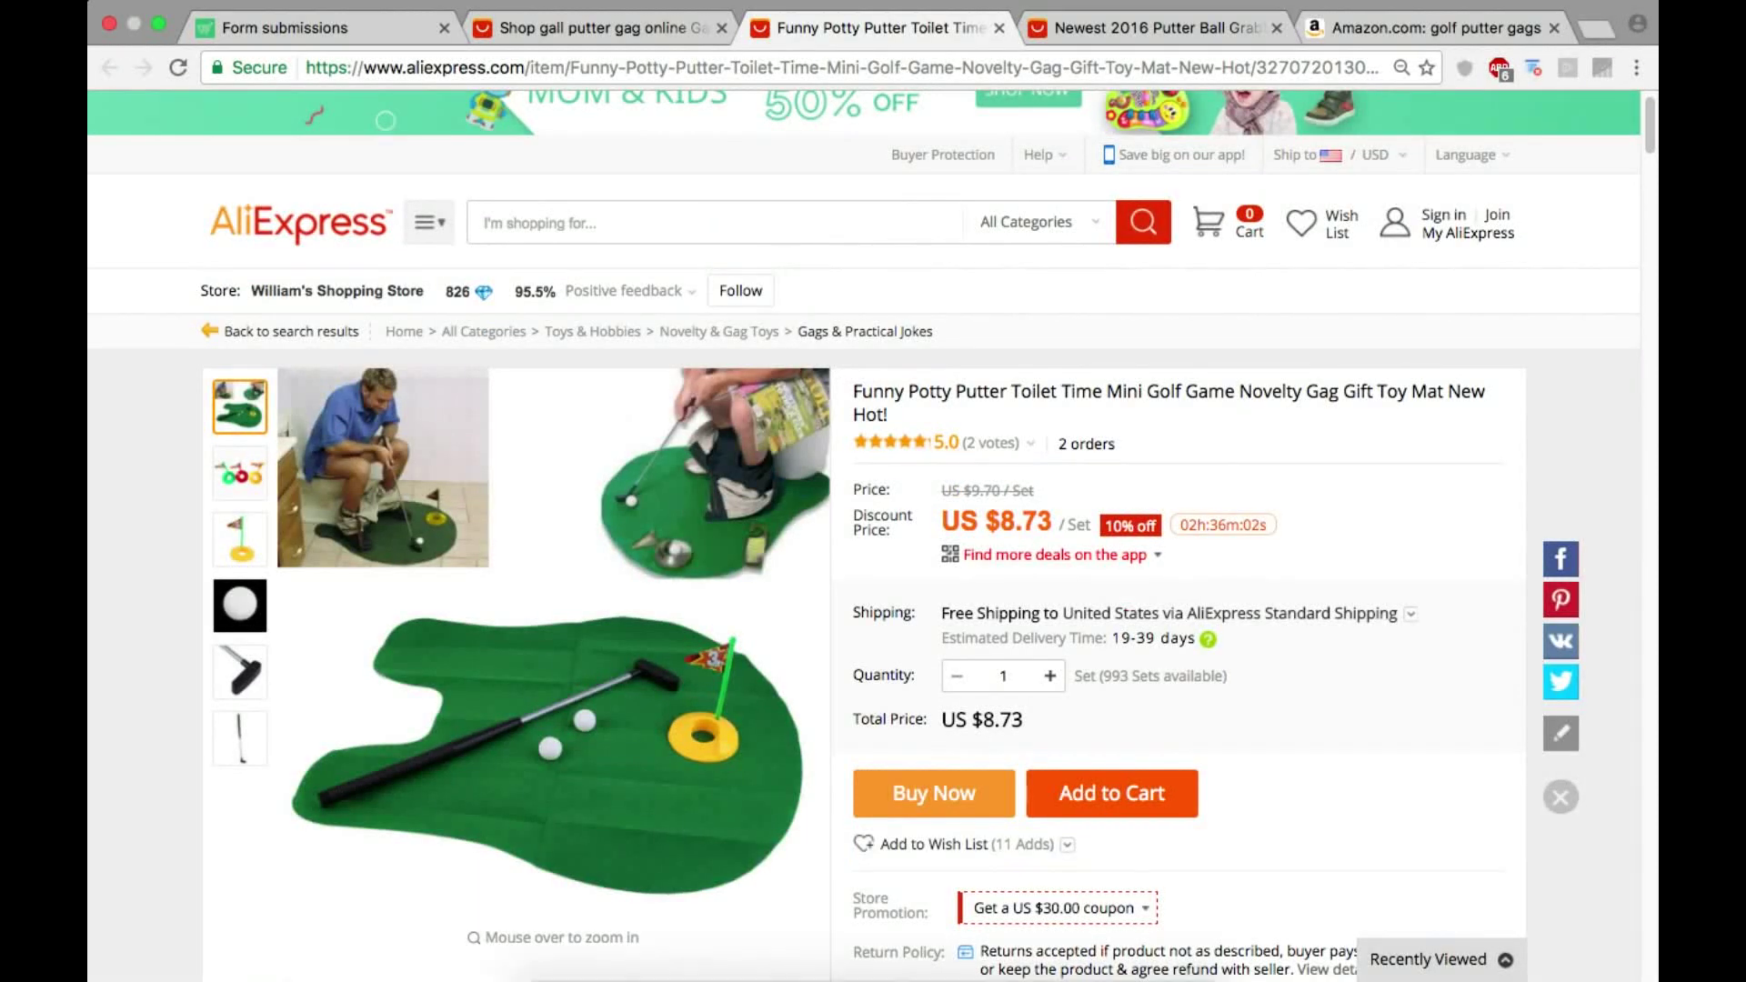
mouse_move(511, 977)
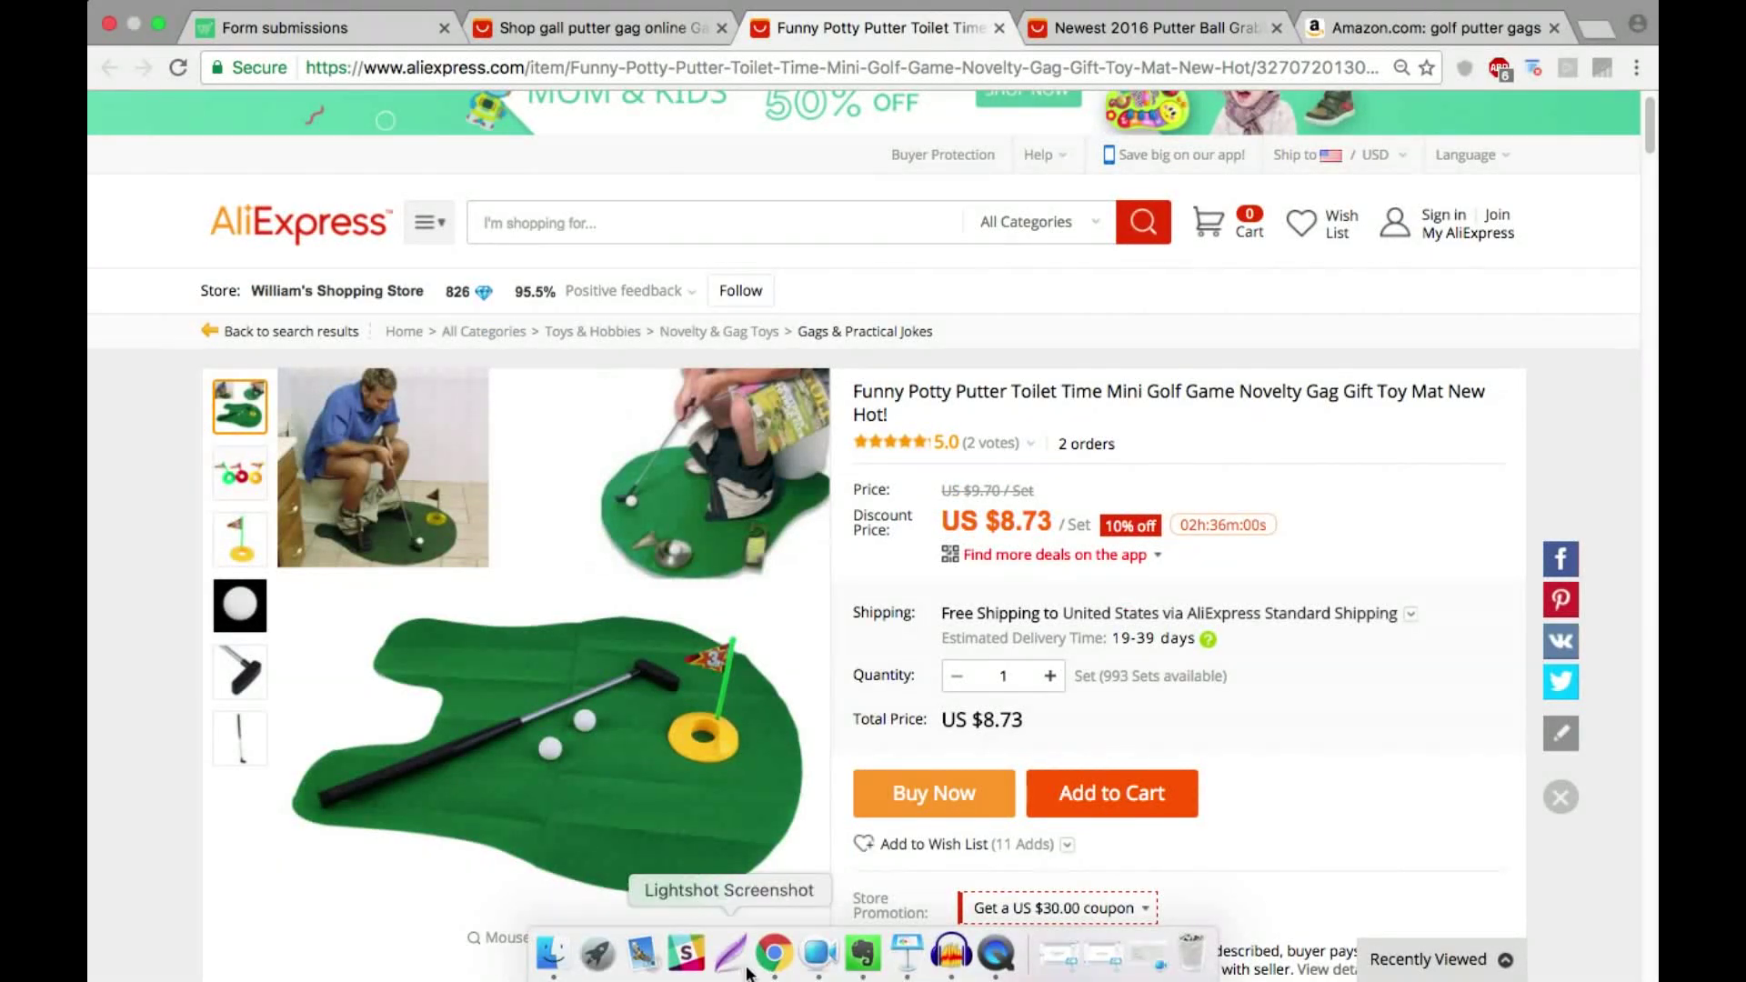
scroll(777, 896, down, 1)
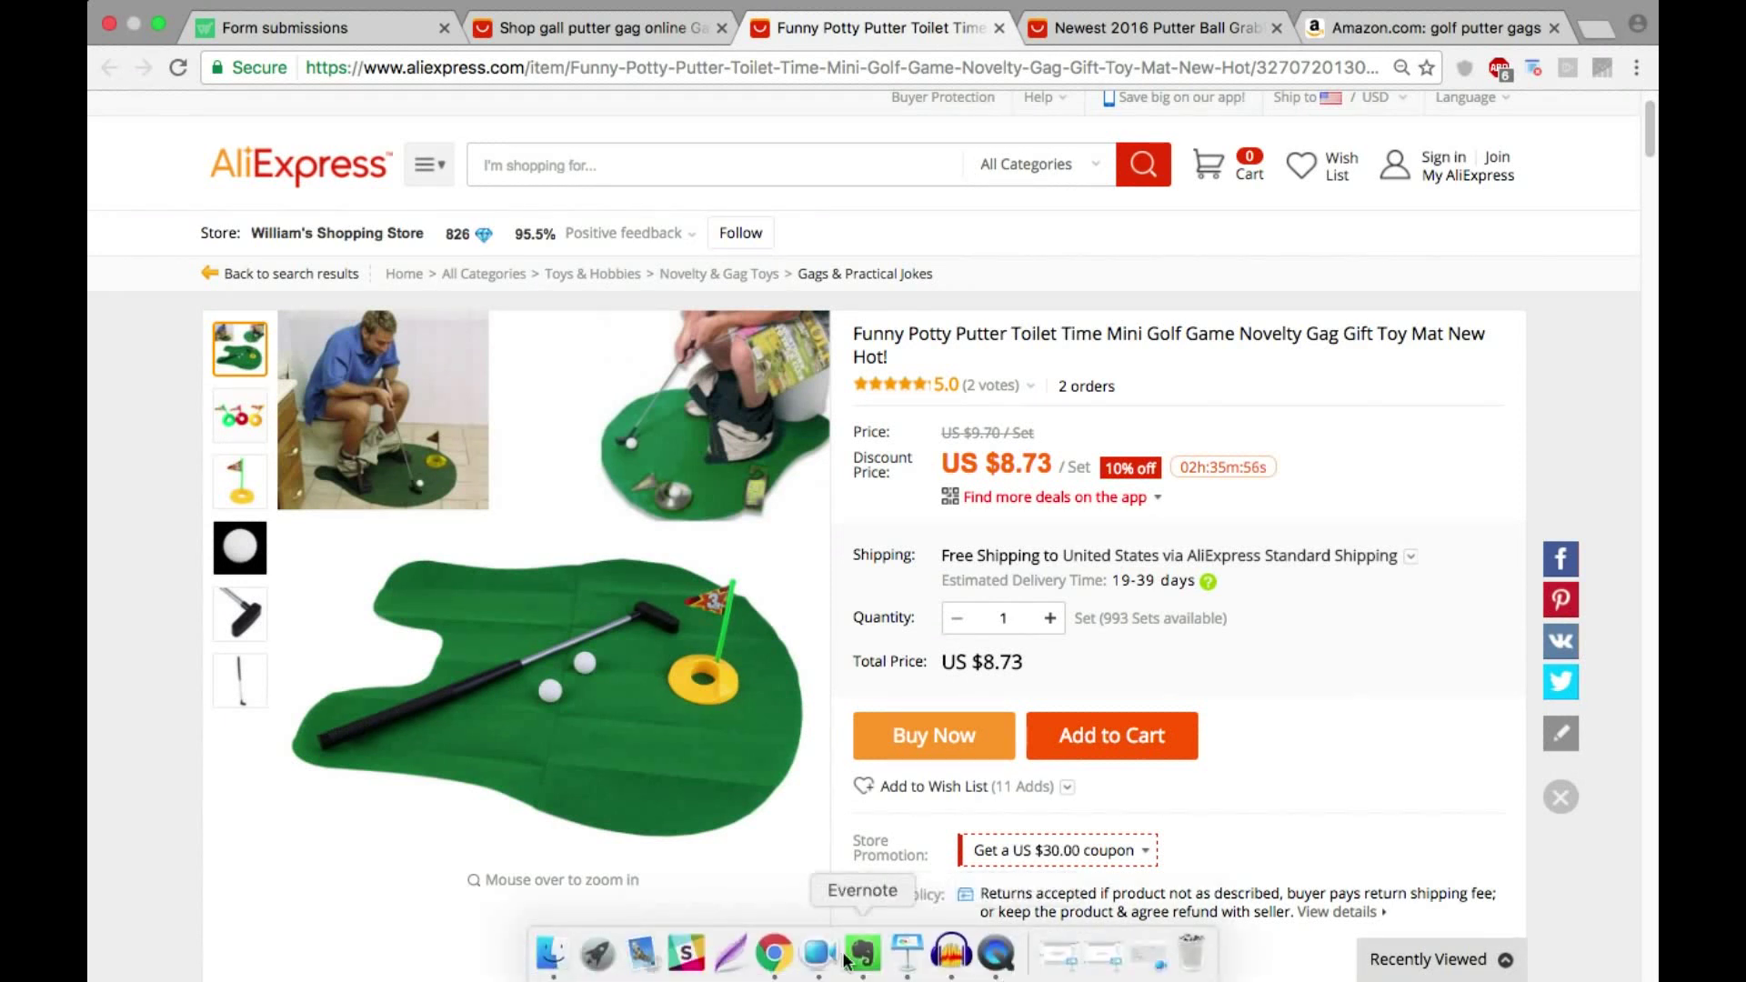
click(728, 954)
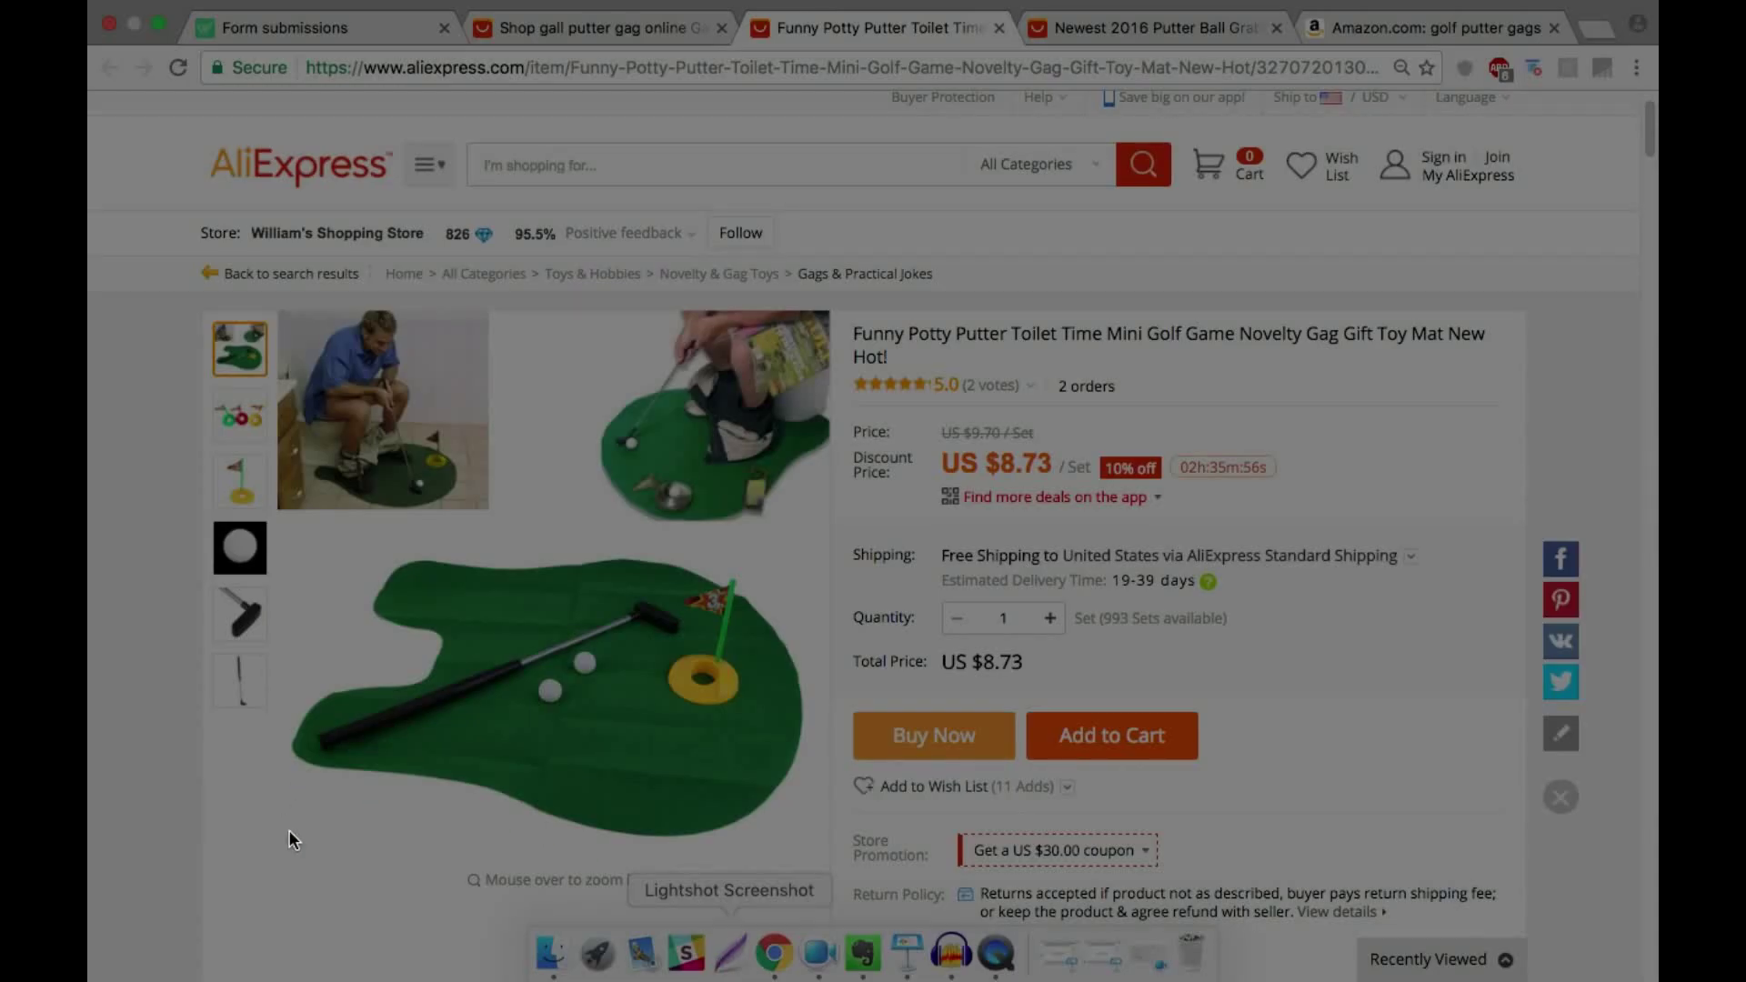
mouse_move(280, 848)
mouse_down()
mouse_move(304, 779)
mouse_move(516, 550)
mouse_move(598, 391)
mouse_move(805, 345)
mouse_move(829, 312)
mouse_up()
click(765, 868)
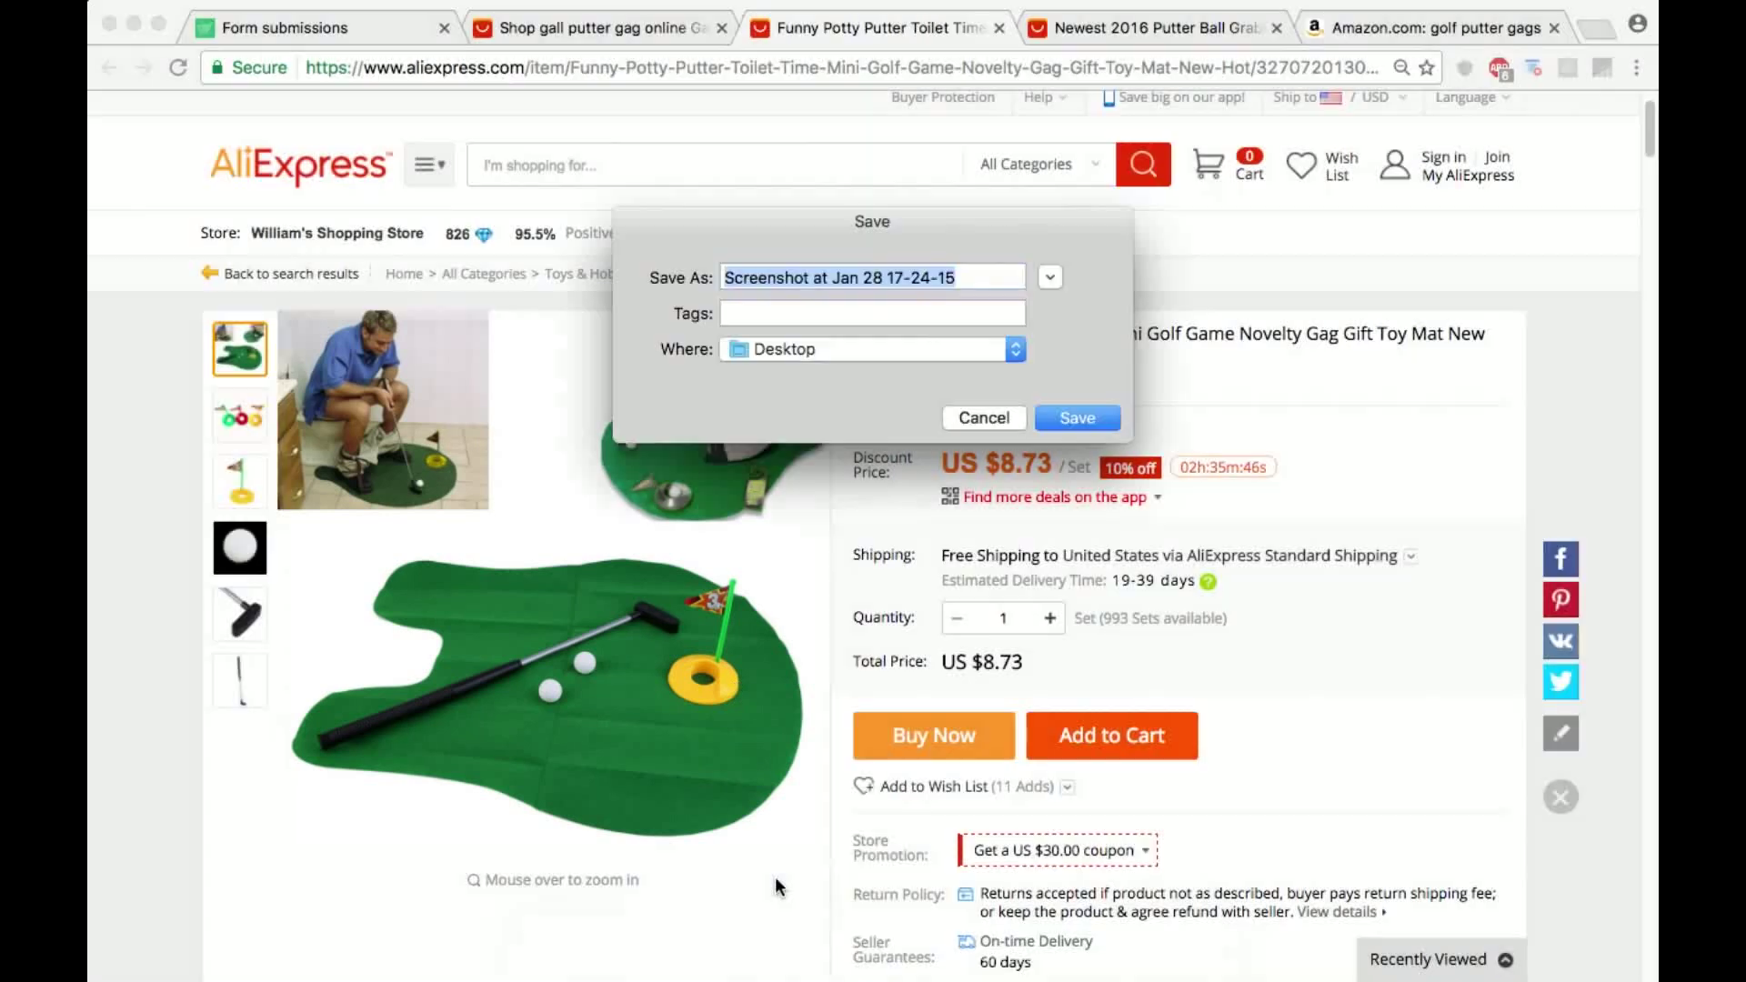
text(Golf)
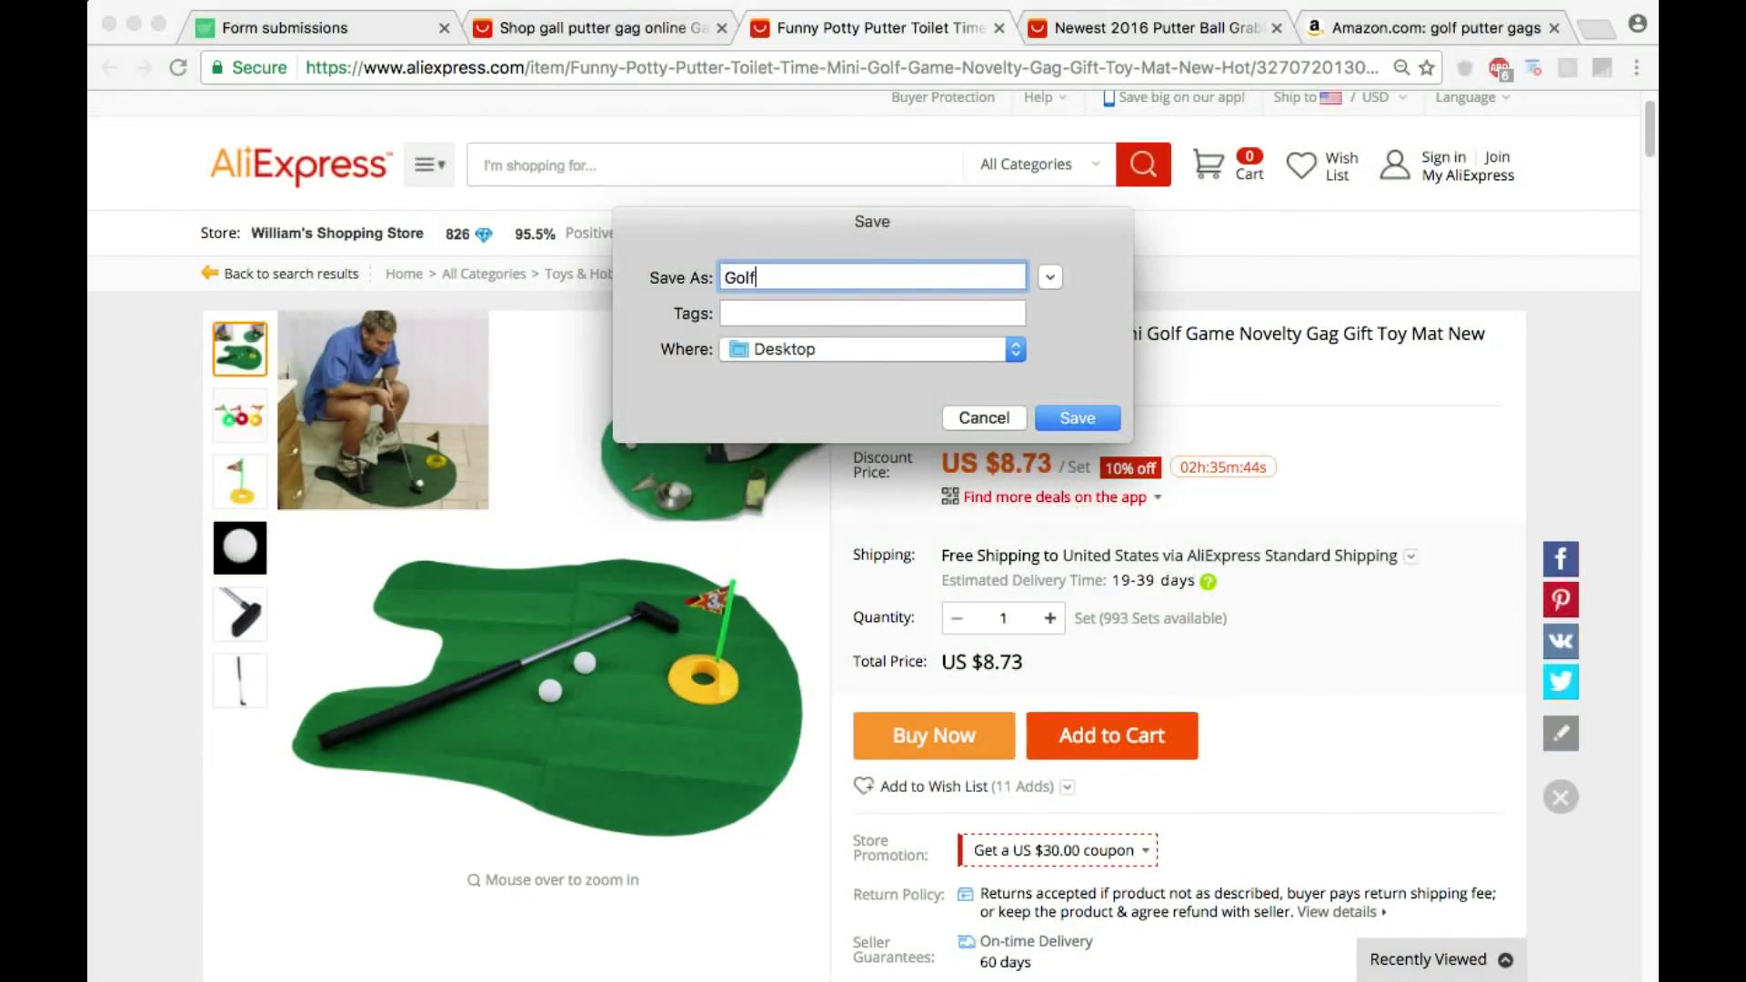
text(PutterGag)
key(Return)
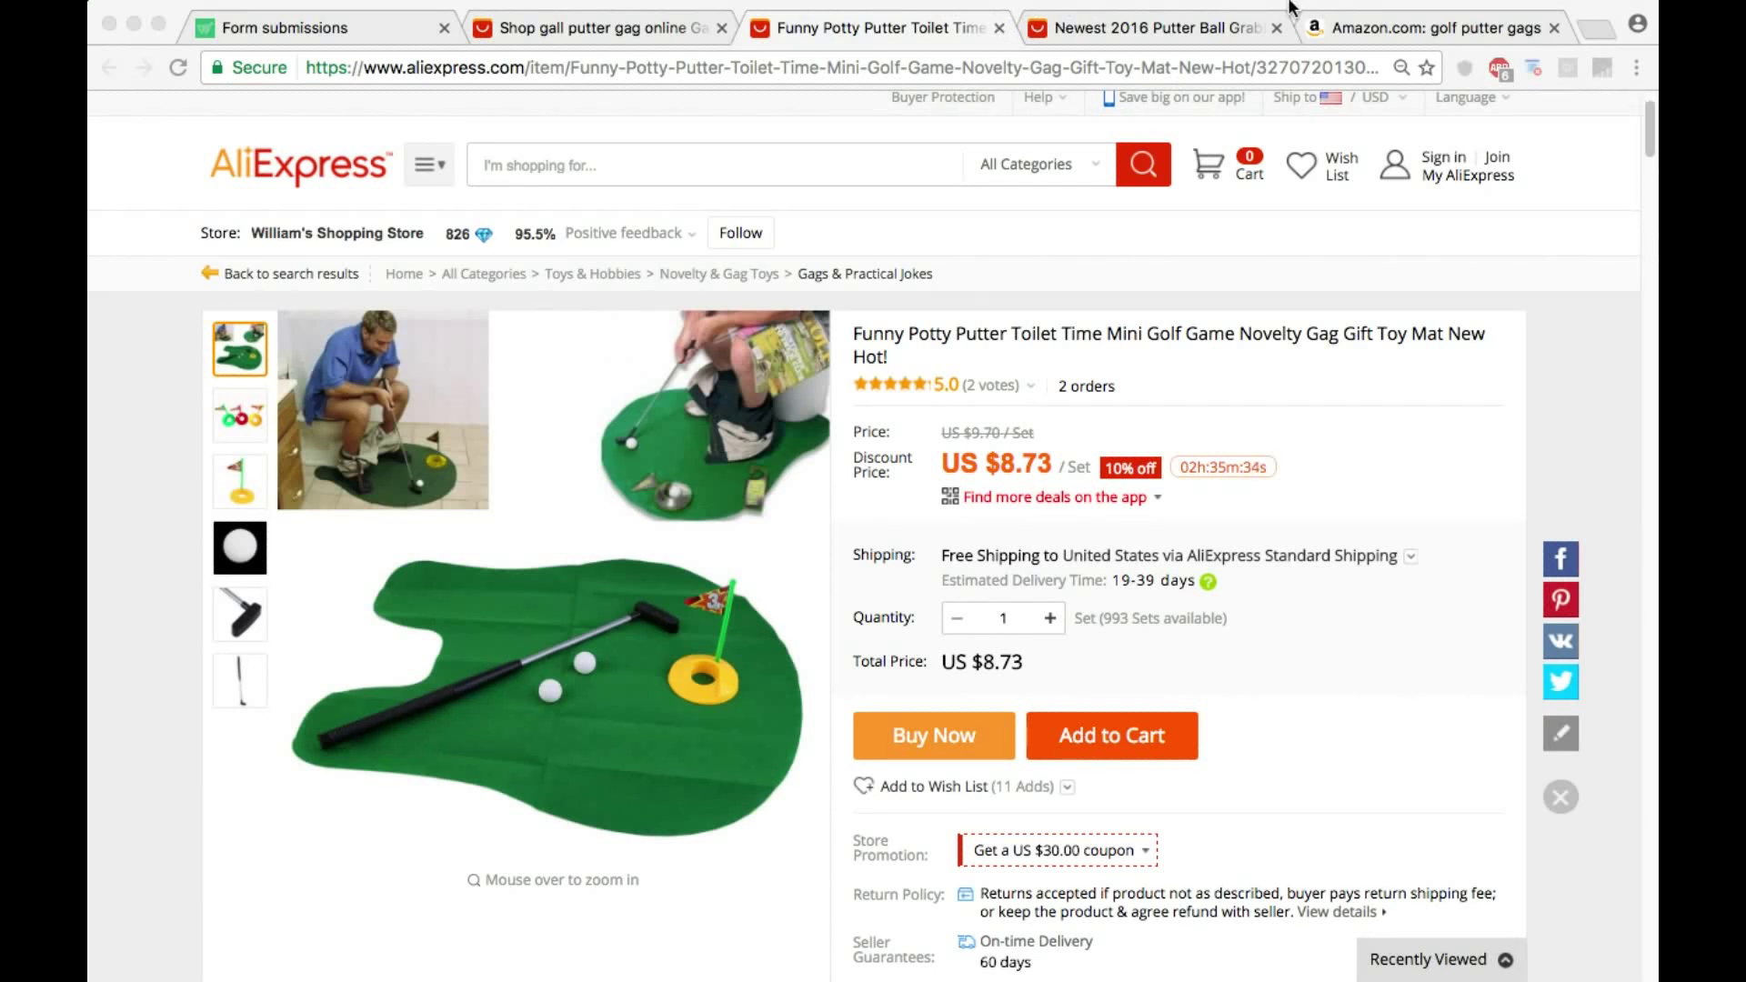
Step: Switch to CartGrab and start creating a new product in the Golf Authority Shop
click(1396, 11)
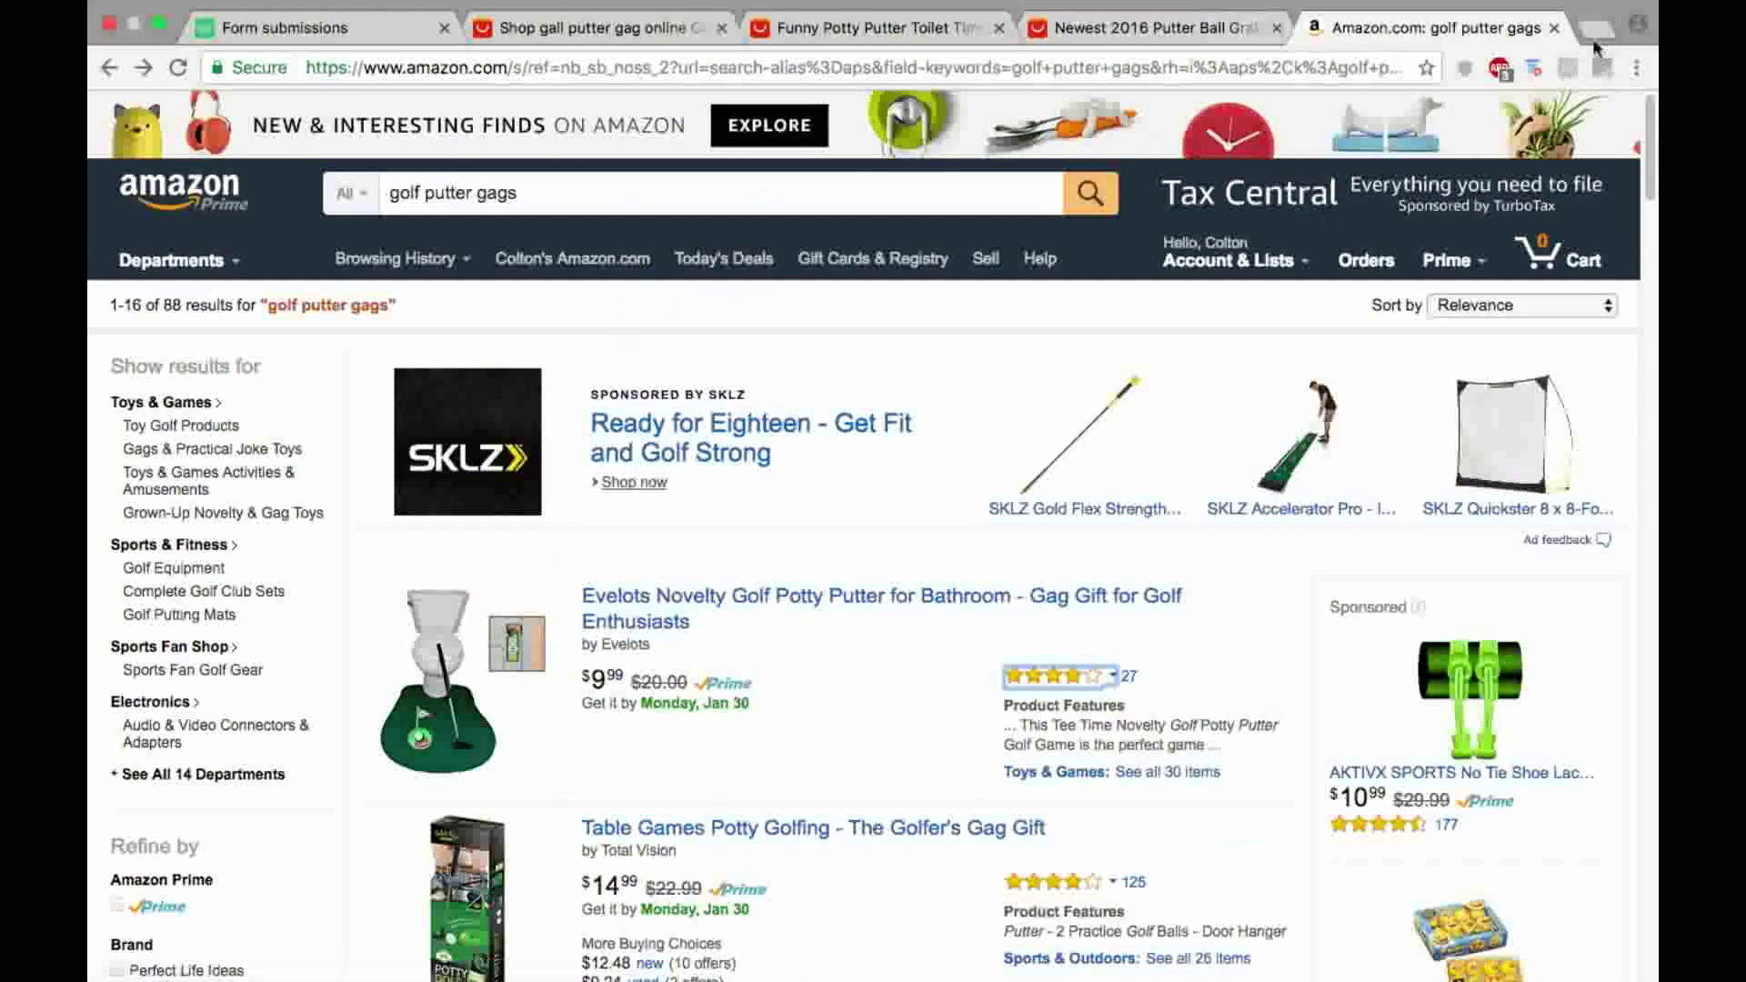
click(382, 27)
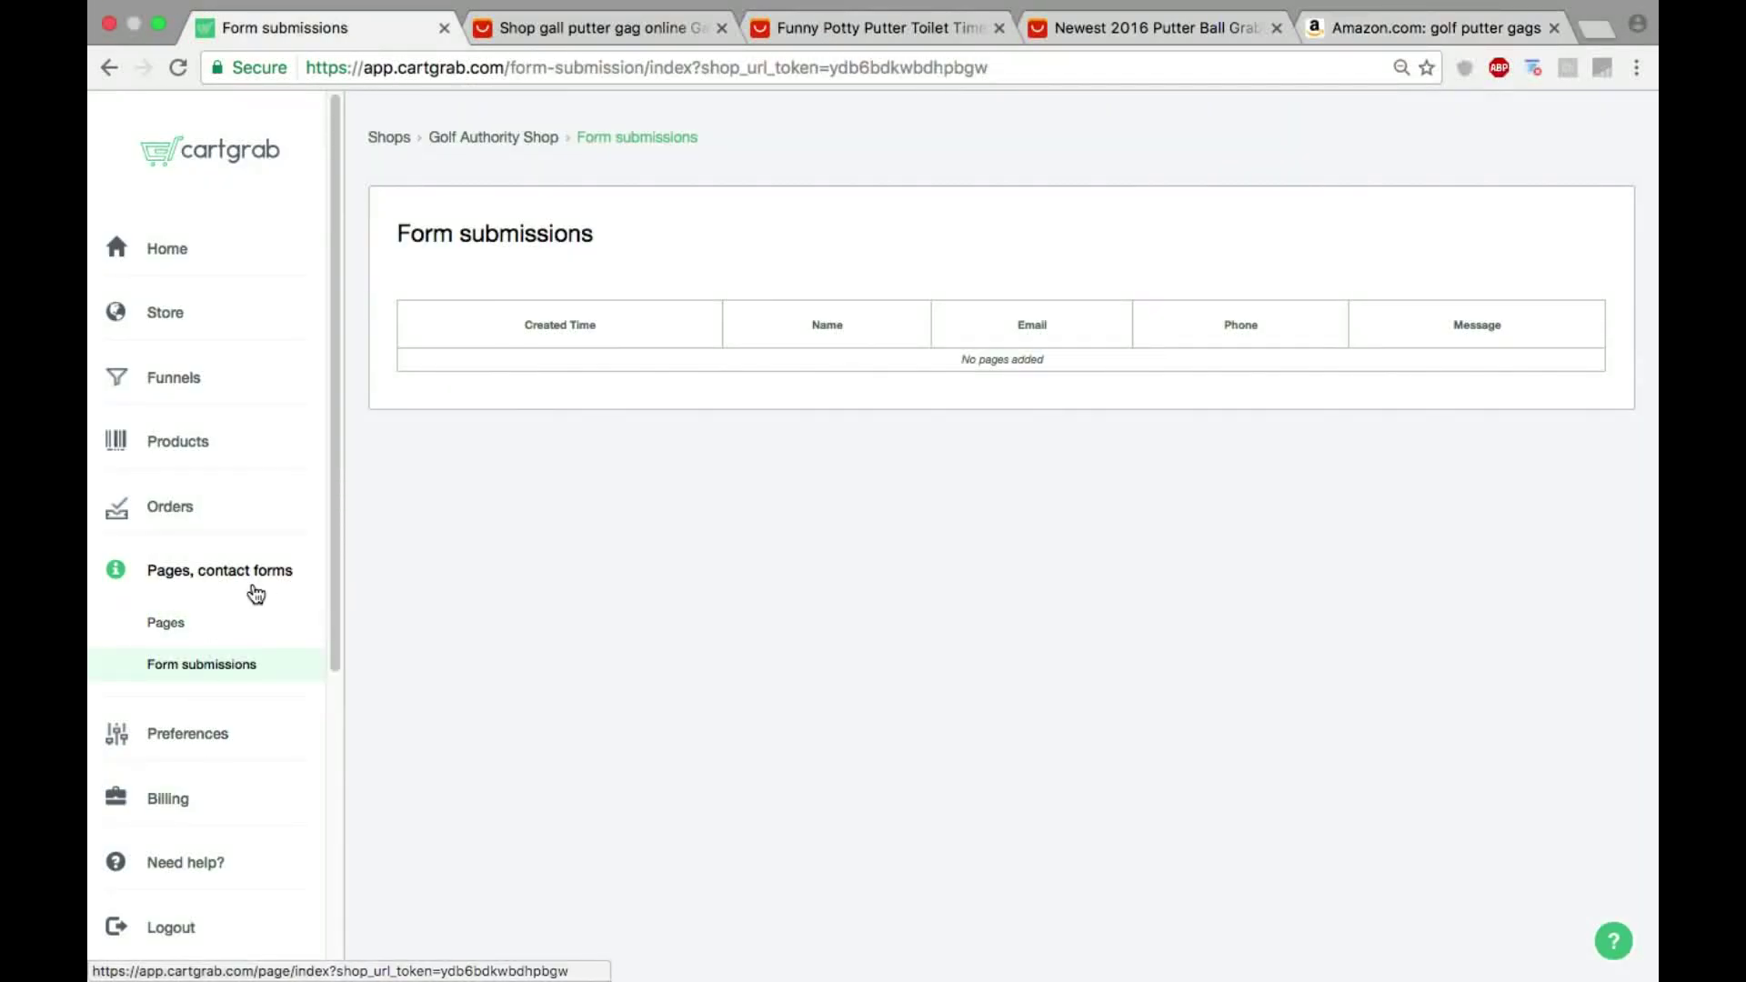
click(216, 445)
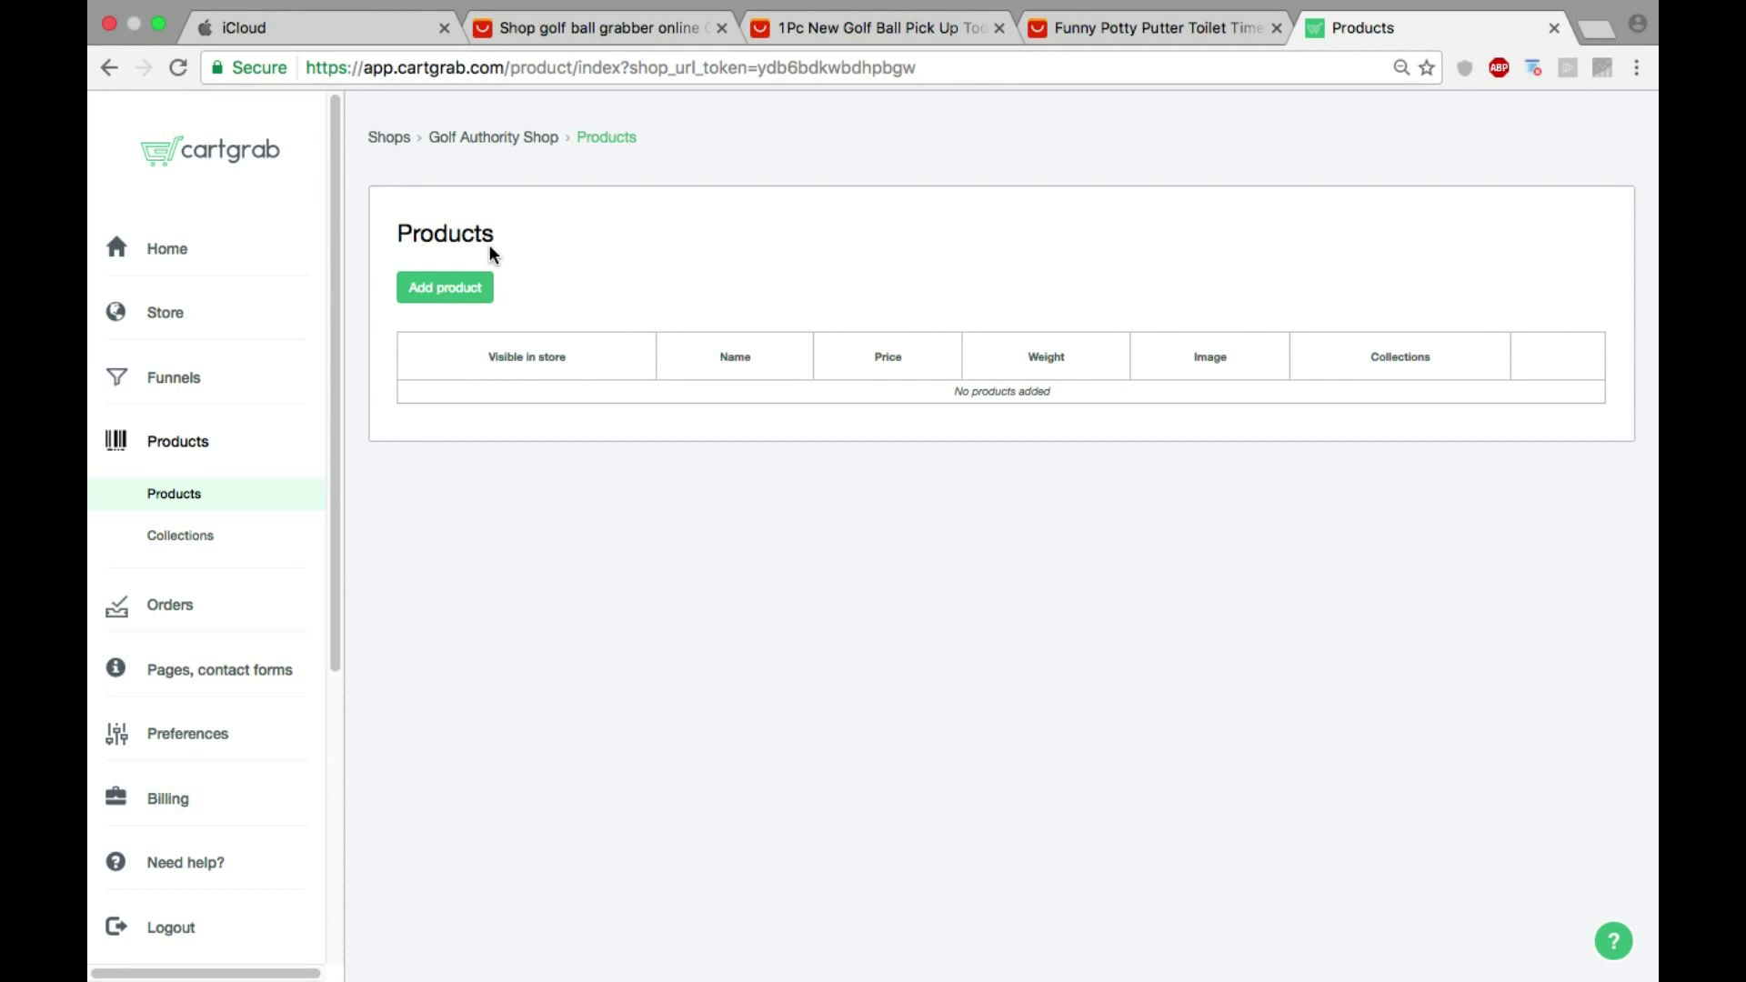
click(474, 289)
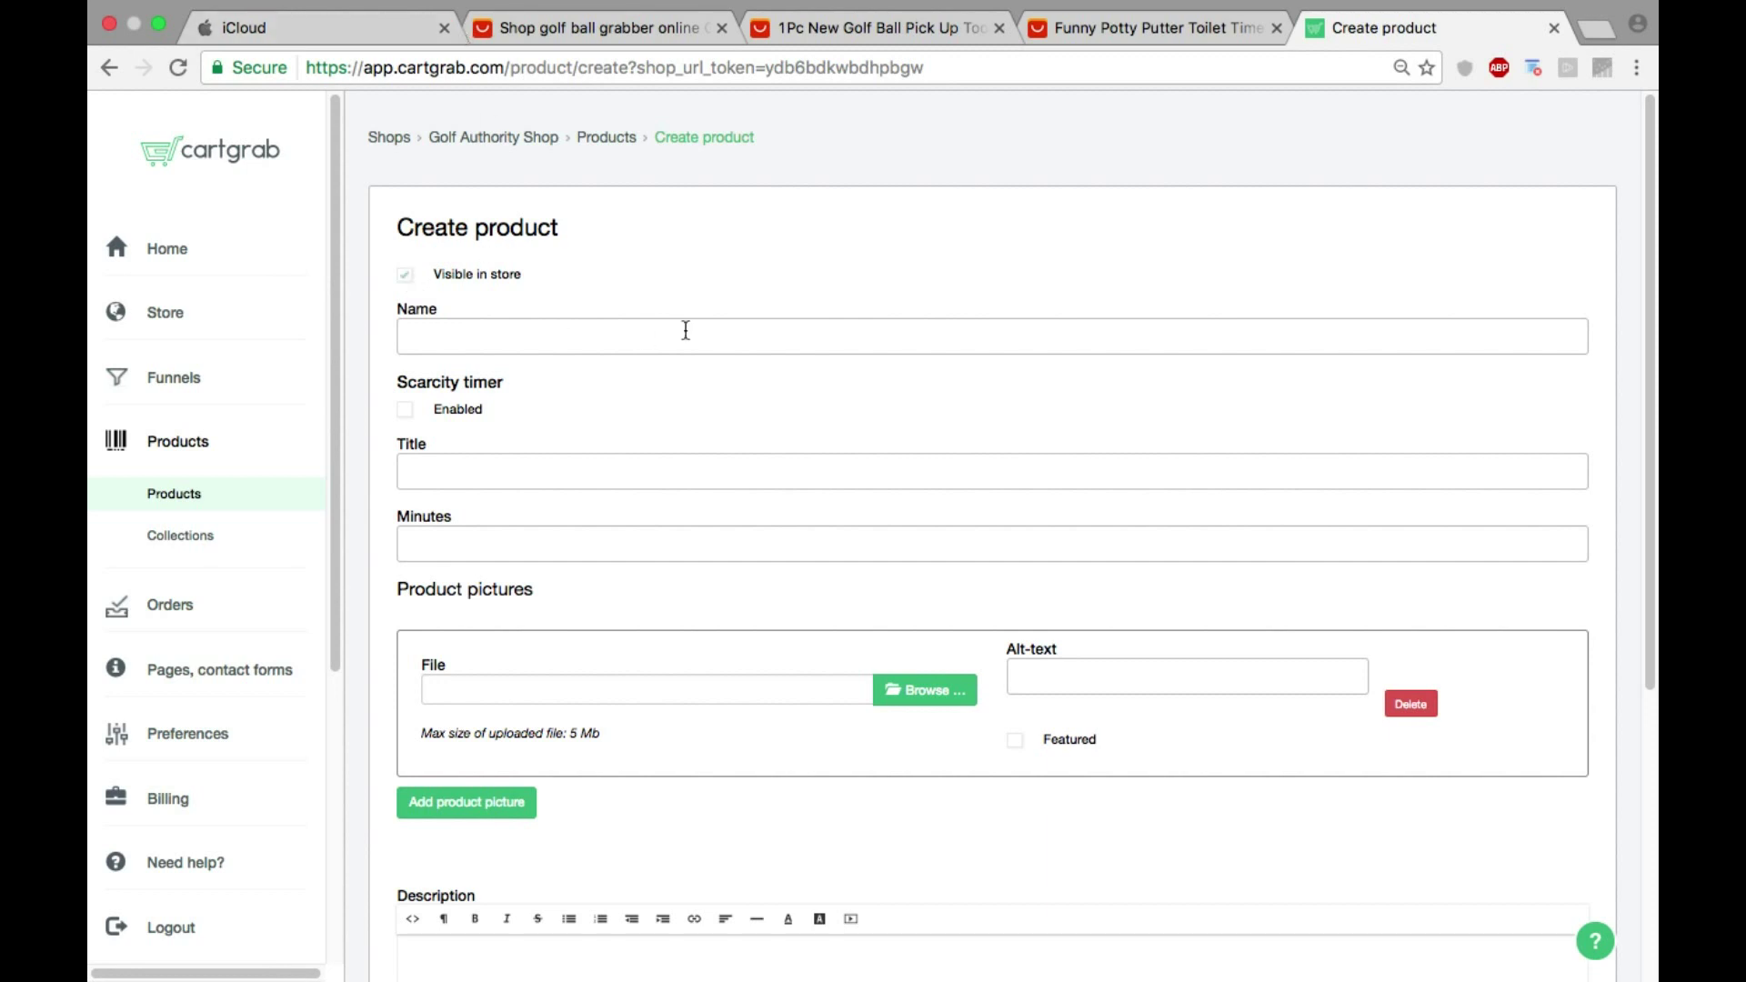
drag(540, 283, 385, 274)
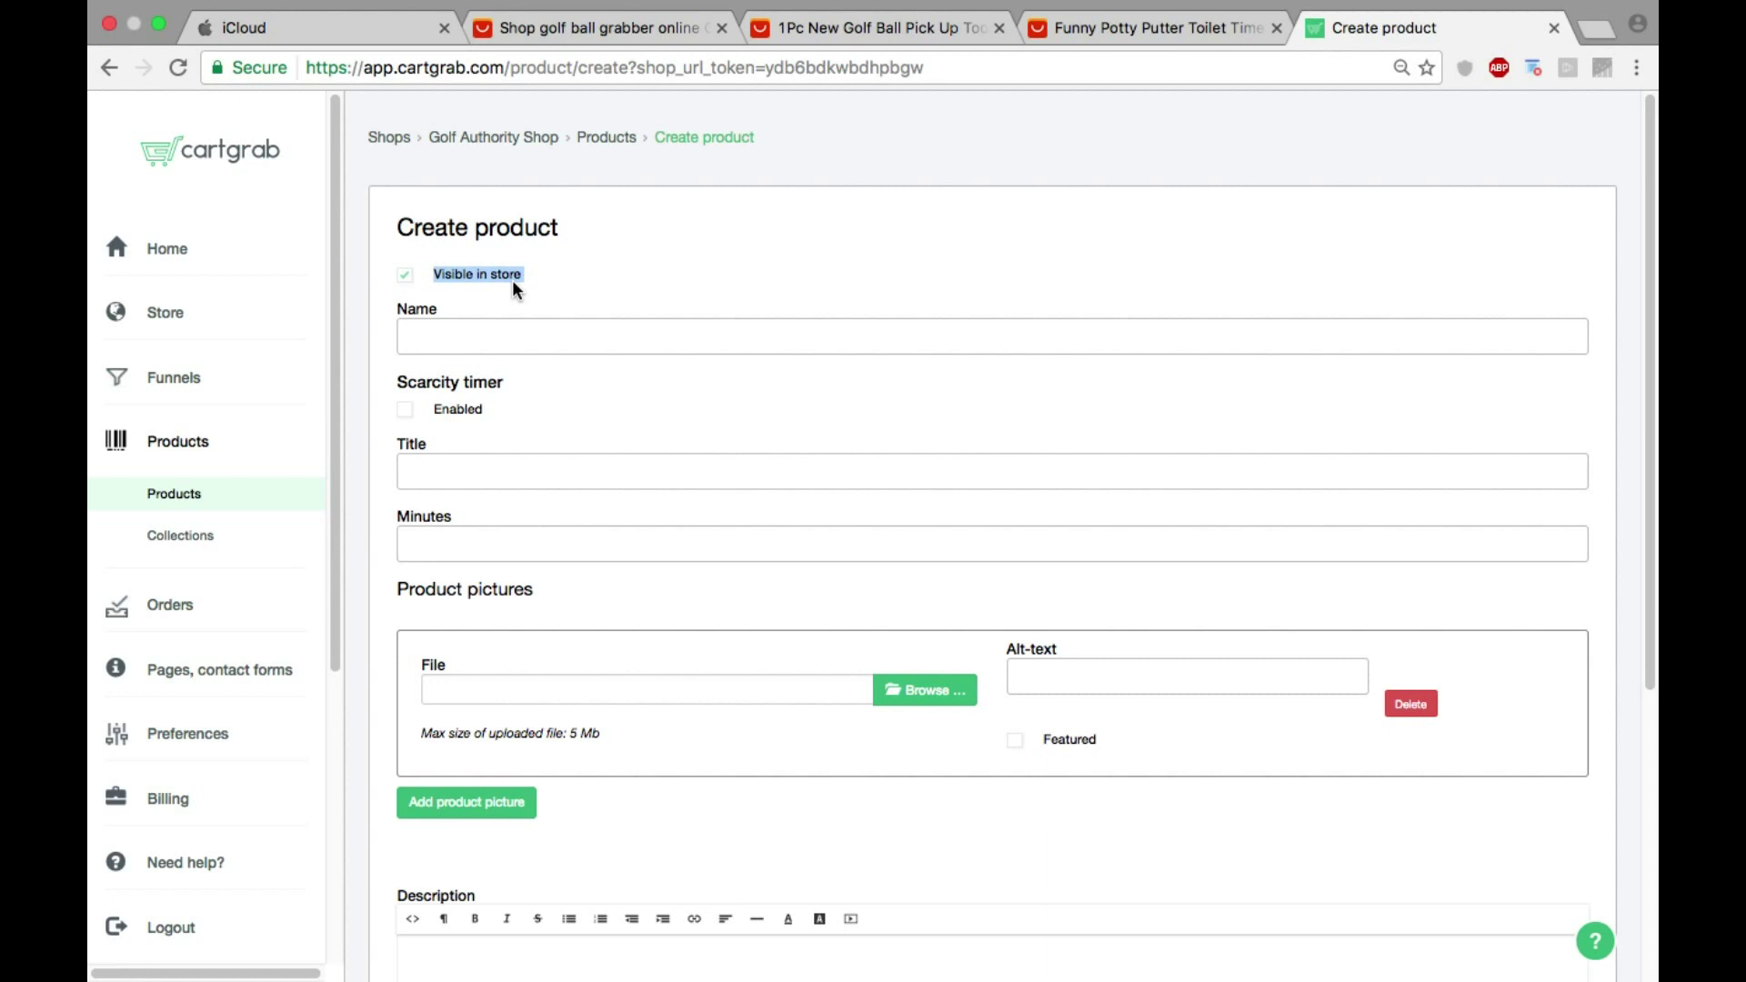
Step: Name the product Golf Ball Grabber and enable a 17-minute scarcity timer titled "Hurry! Limited time remaining for this sale"
click(524, 315)
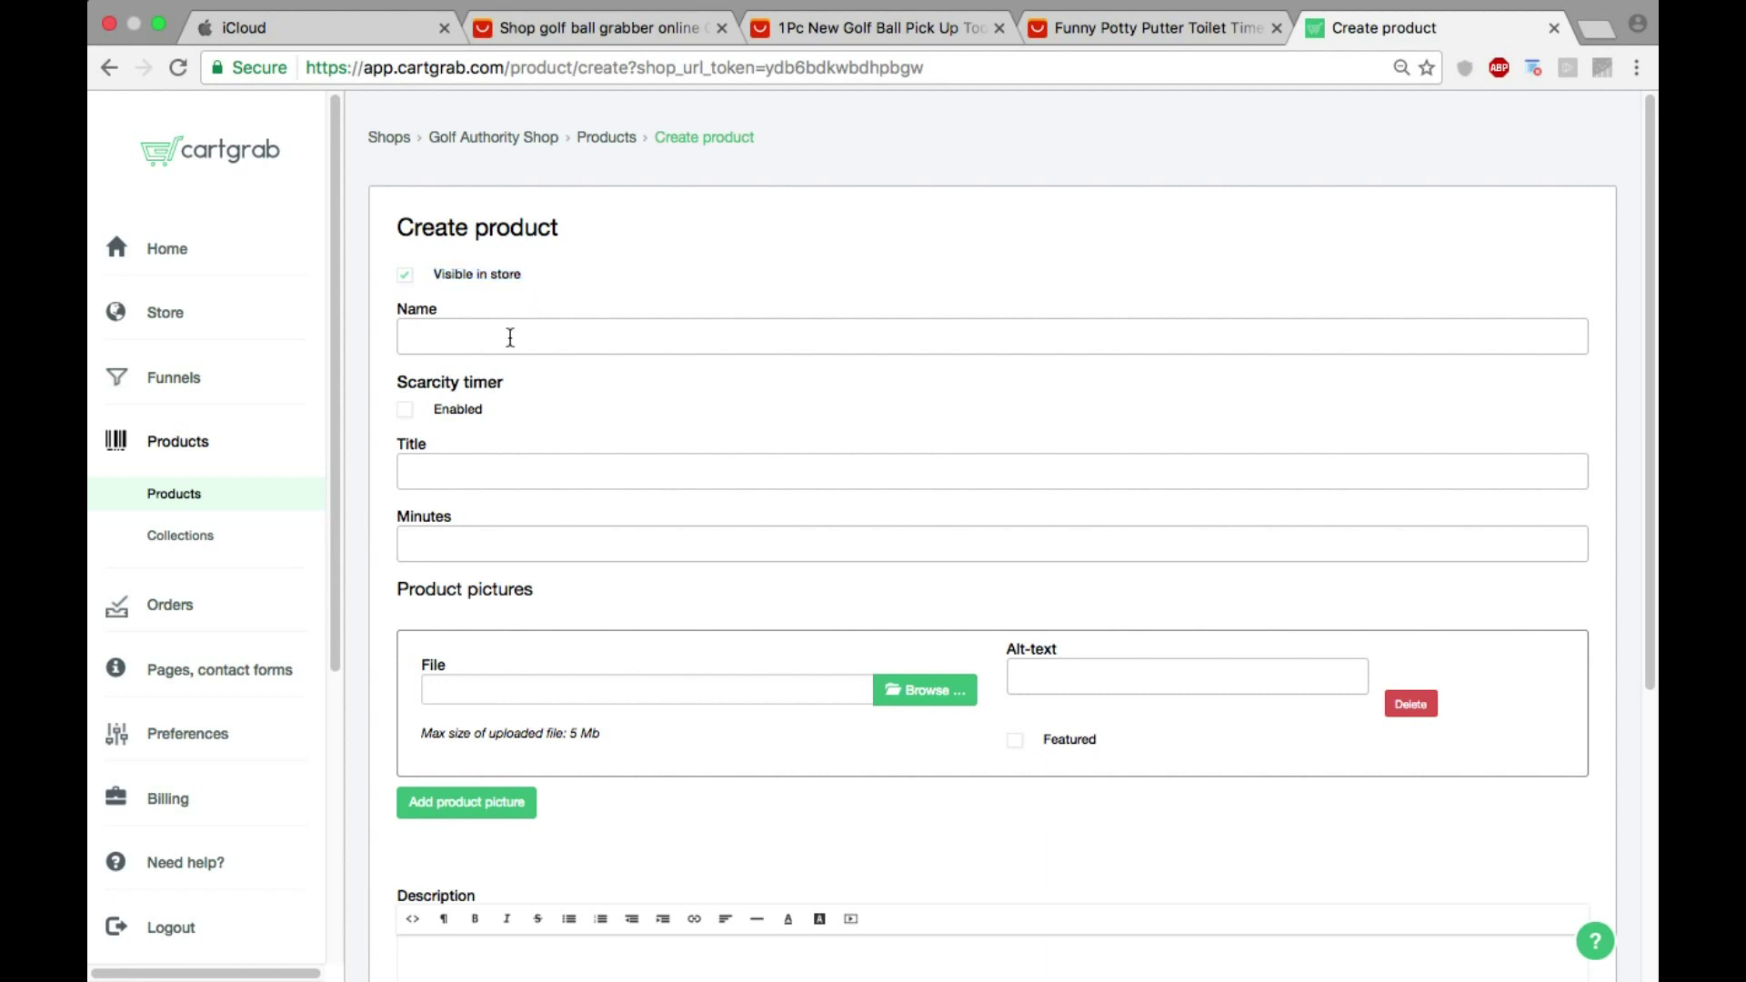
text(Golf G)
key(BackSpace)
text(B)
click(498, 369)
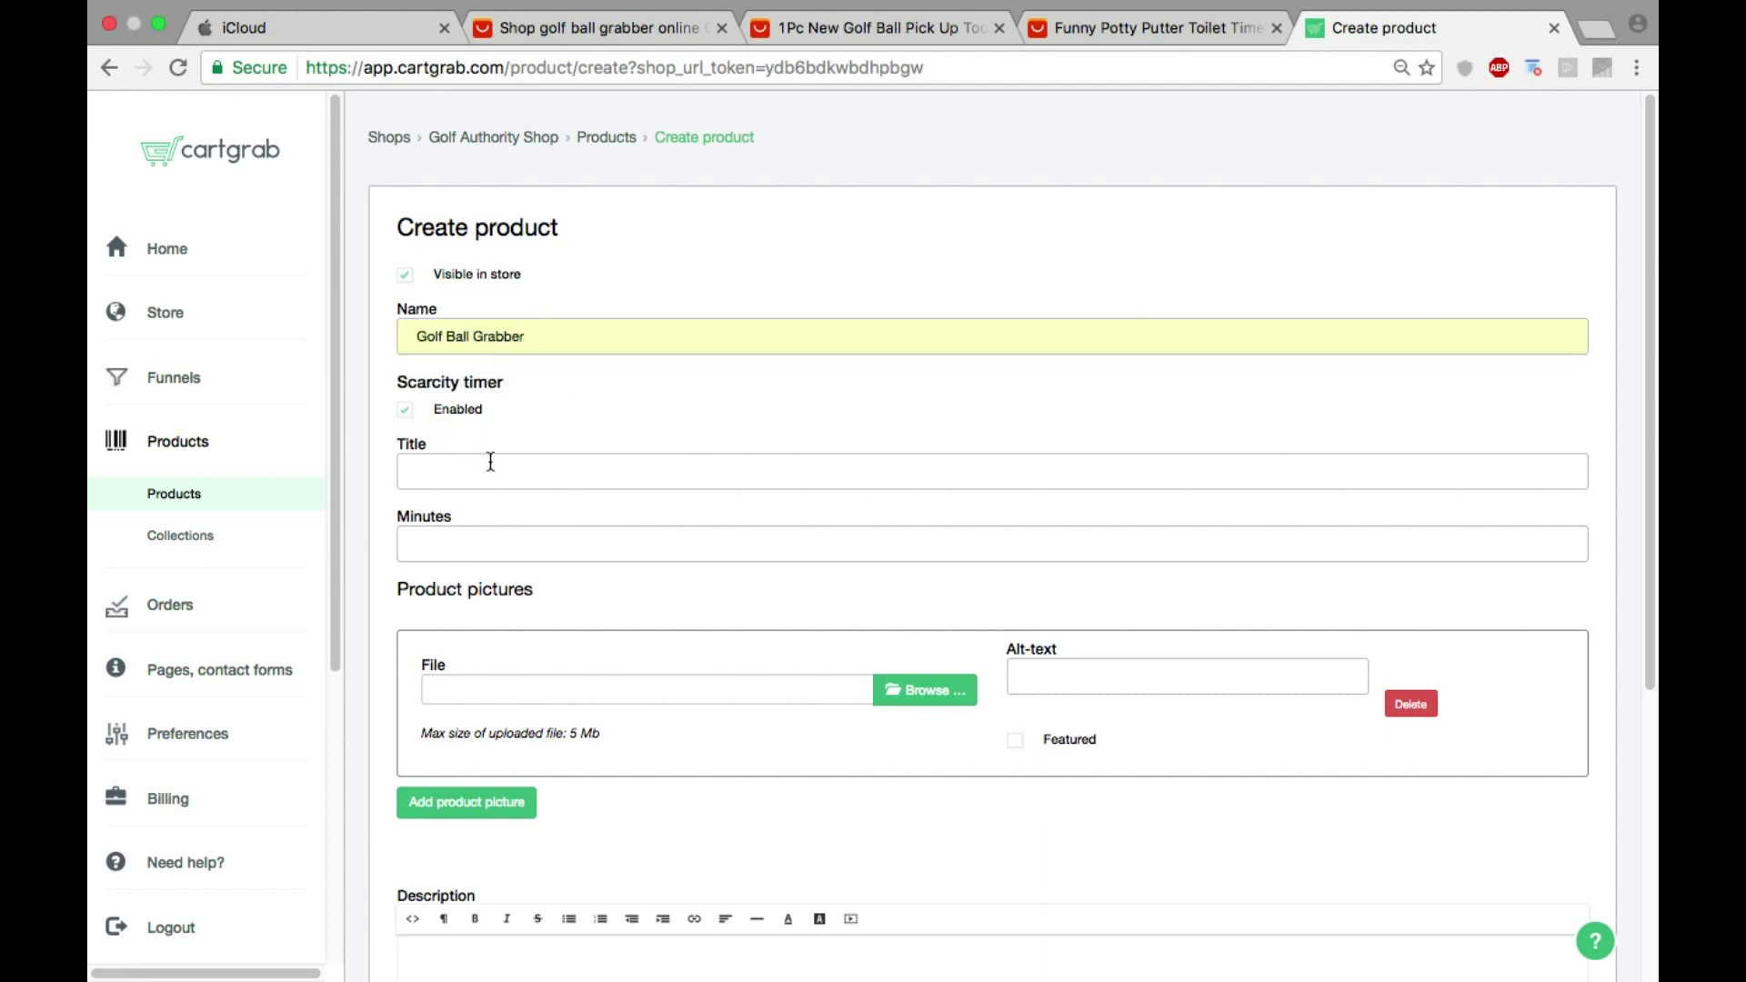
text(Hurry! Limite)
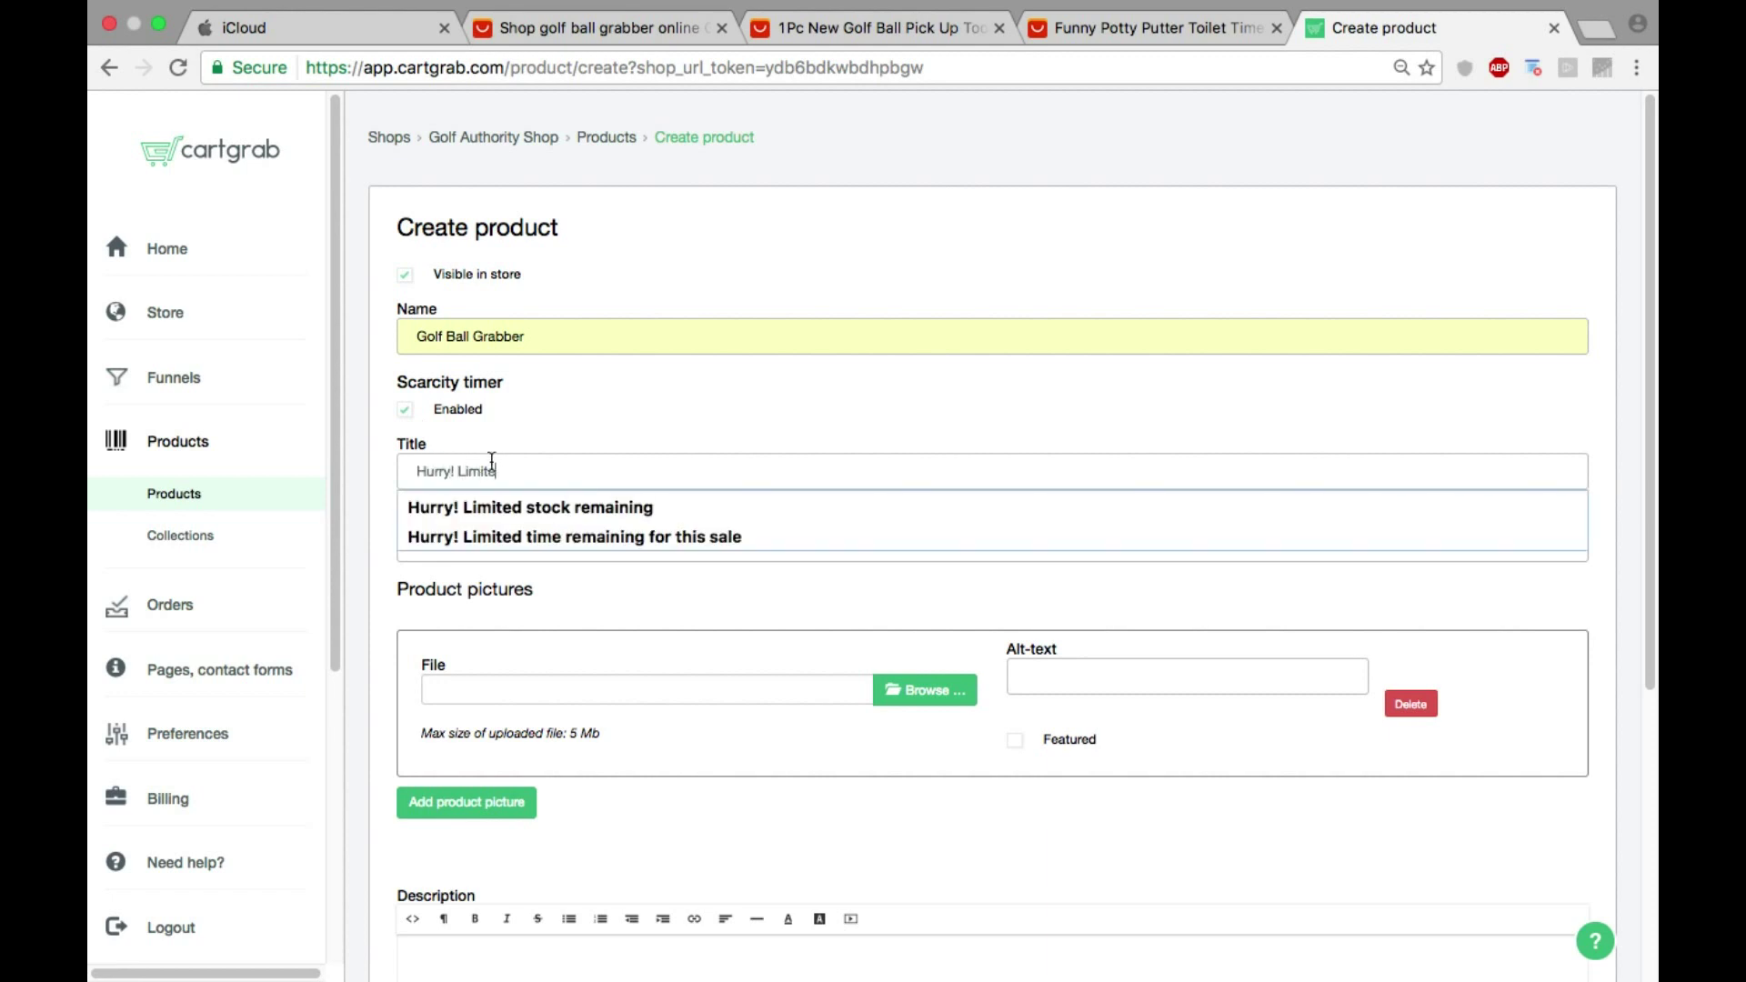
click(648, 539)
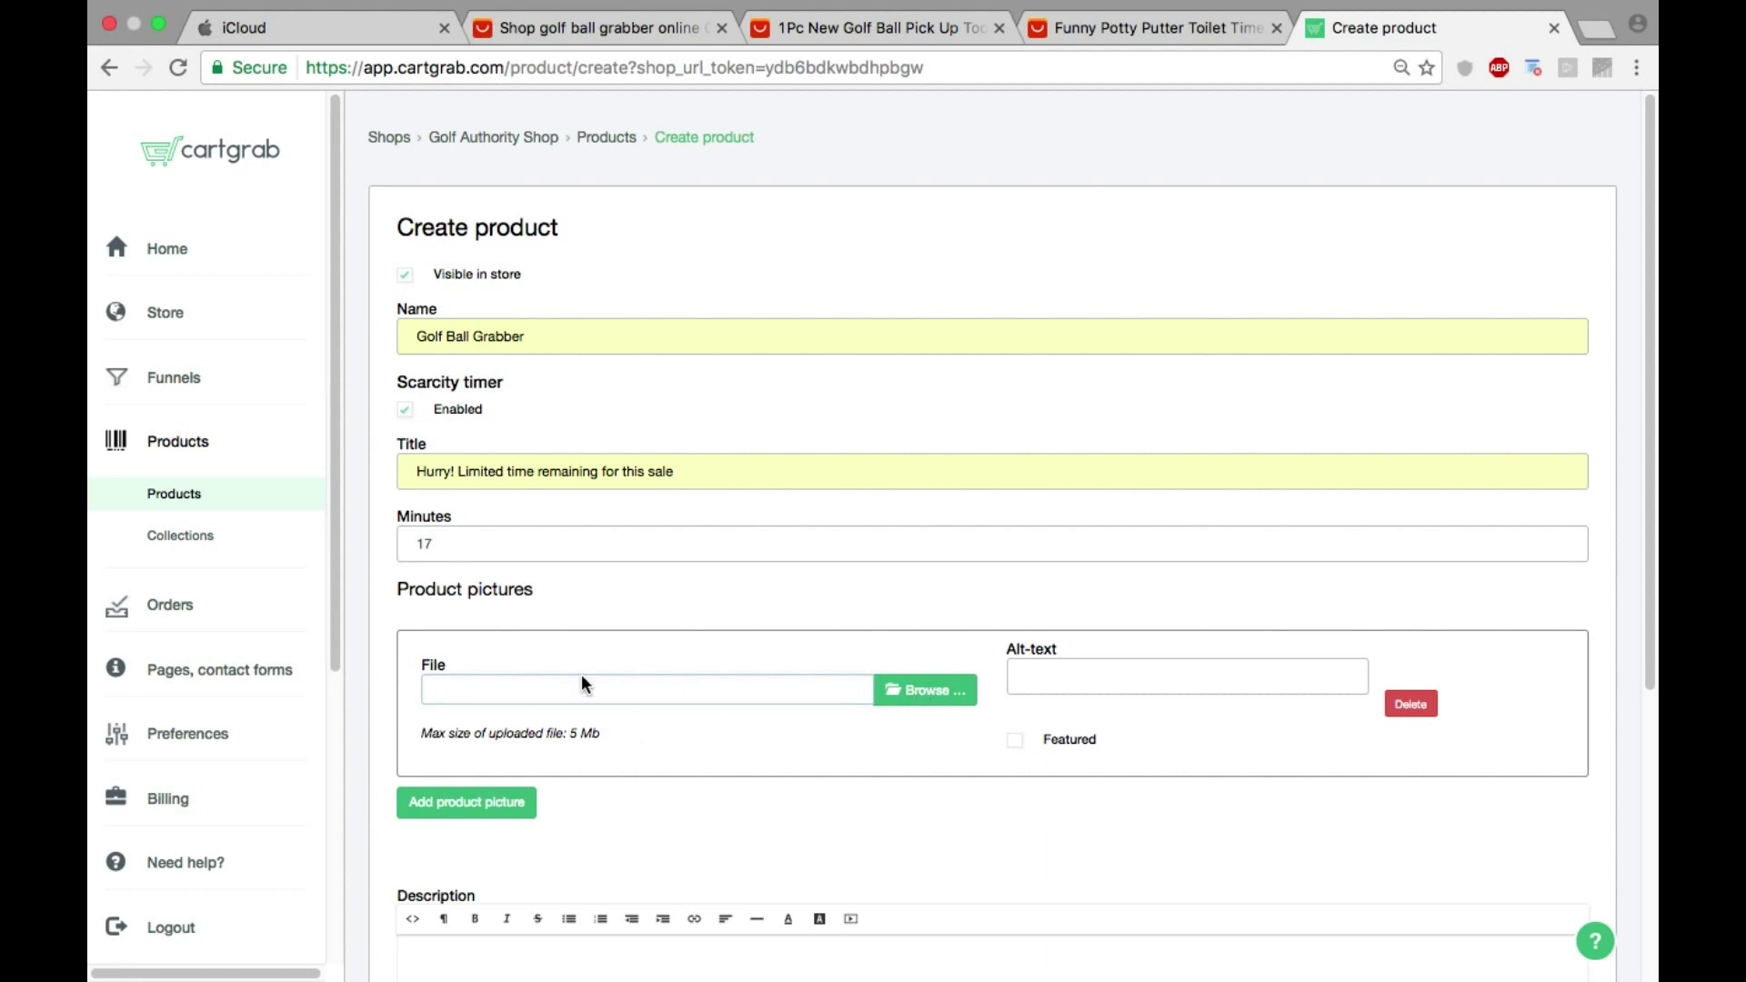
Step: Attach GolfGrabberPicture.png from the Desktop as the product picture
click(521, 691)
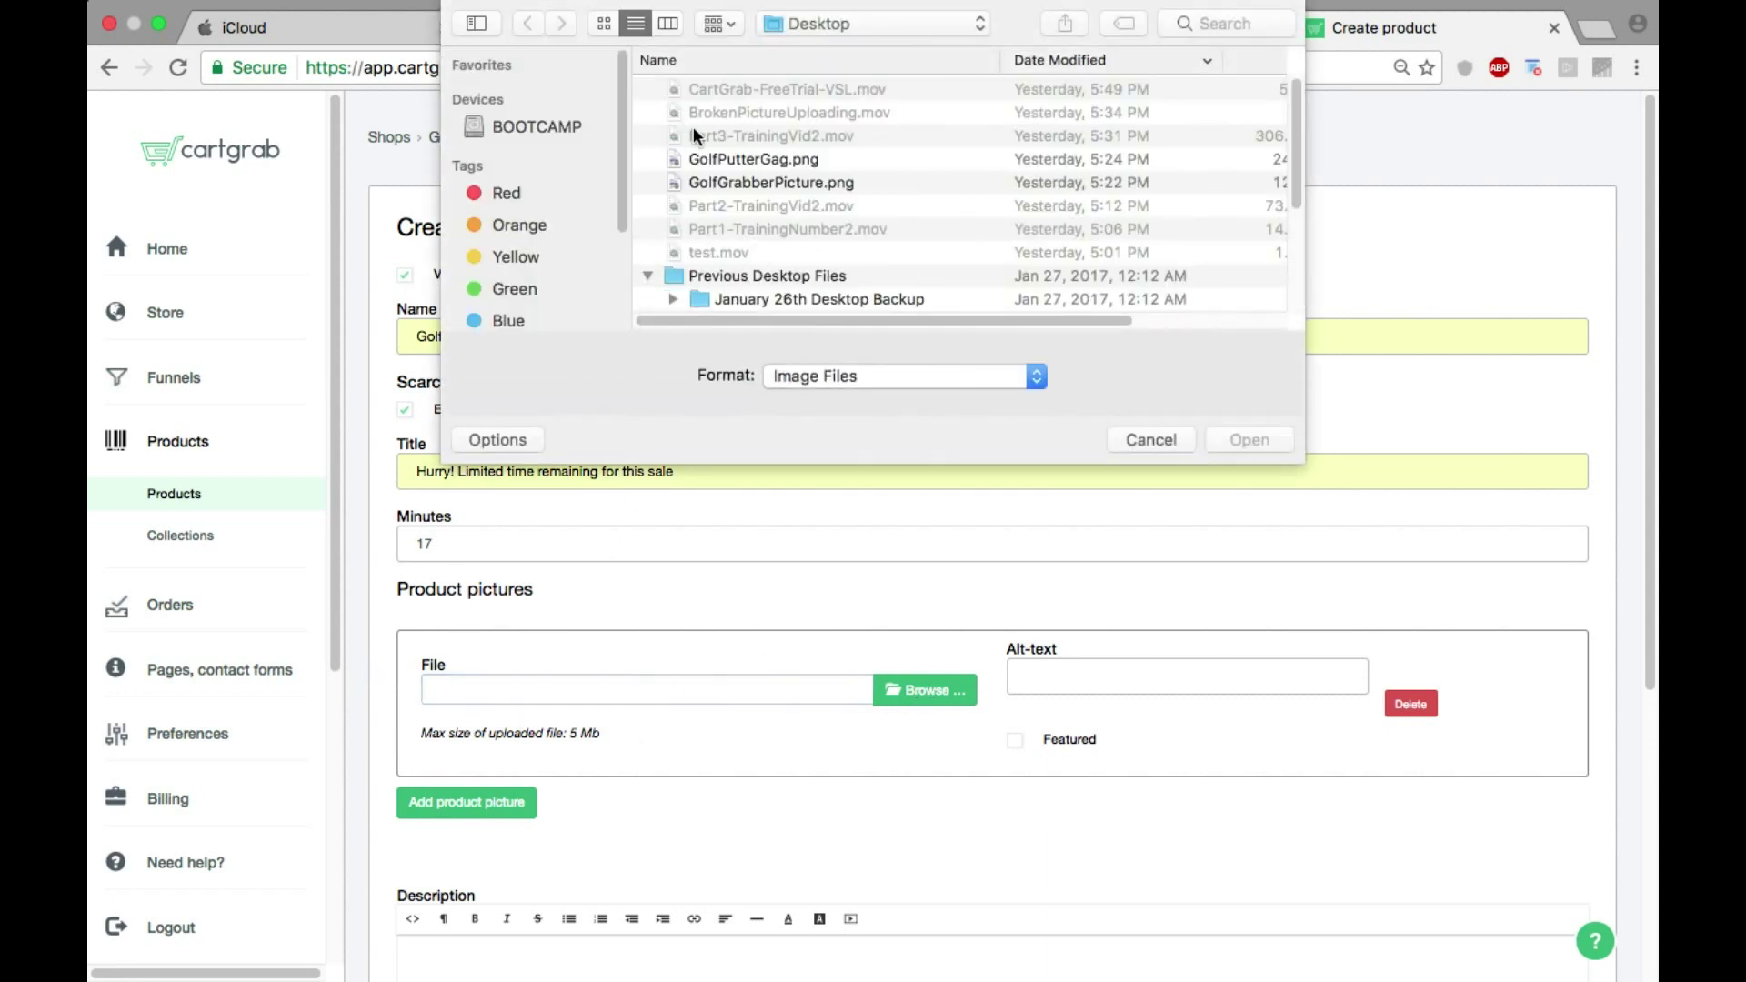
double_click(823, 181)
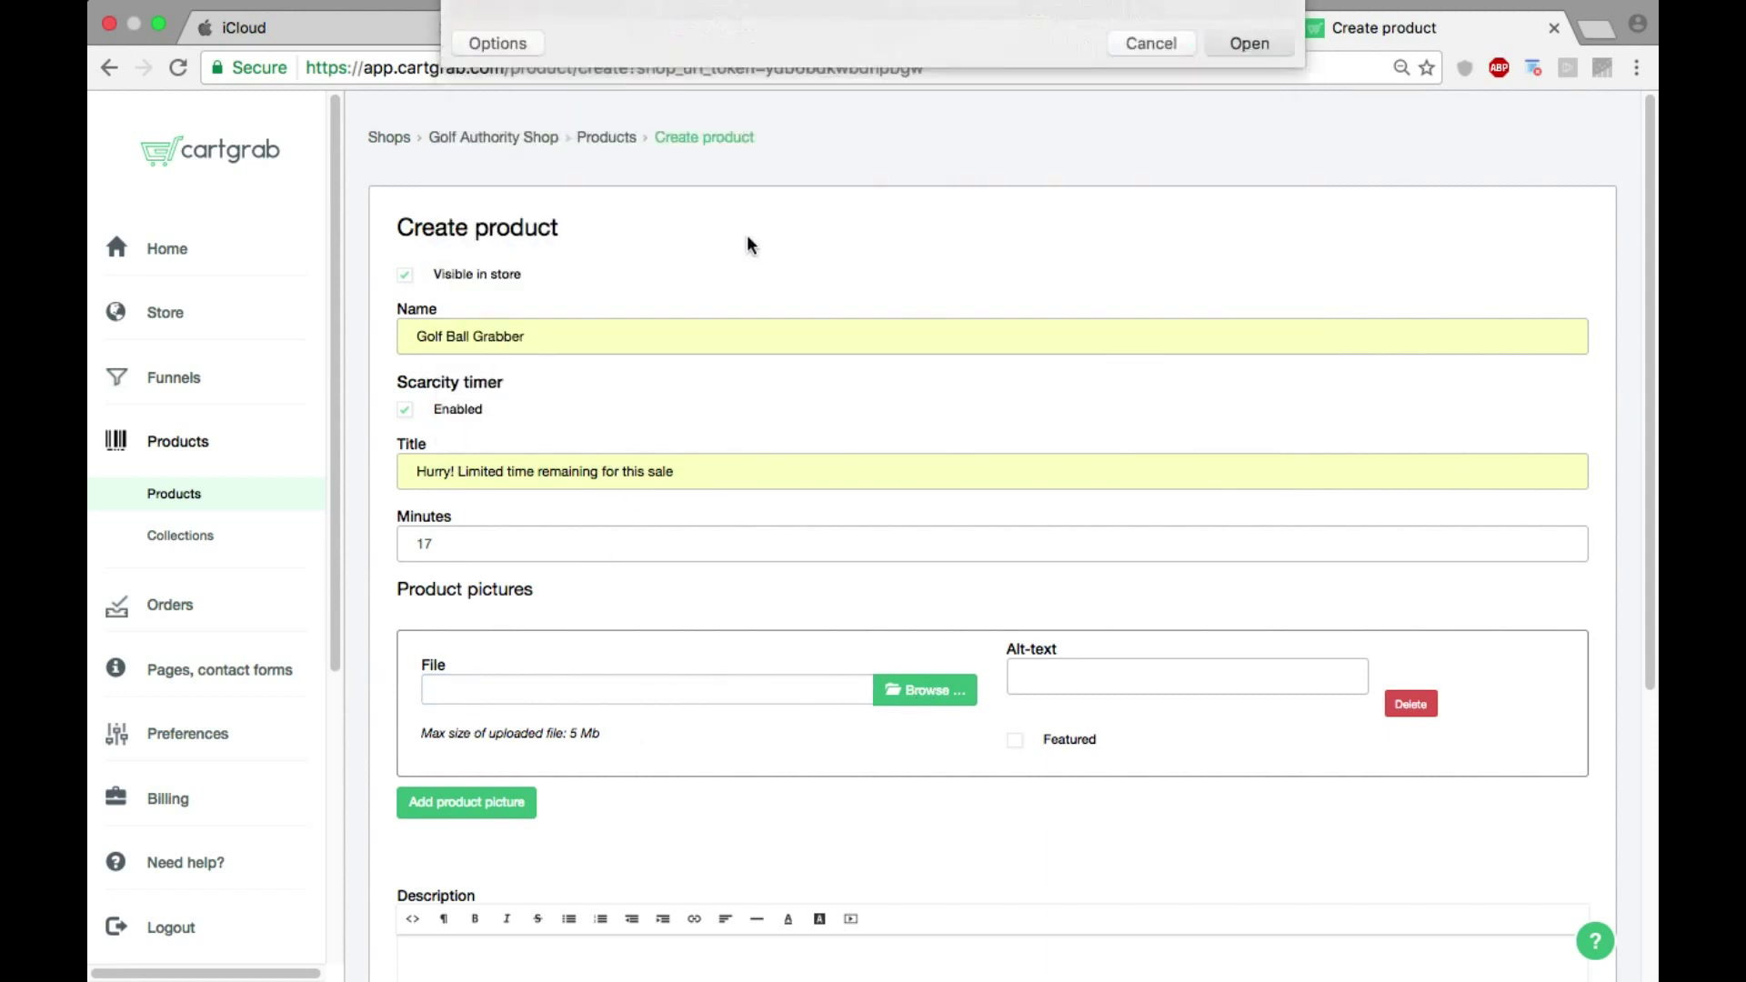
scroll(637, 791, down, 7)
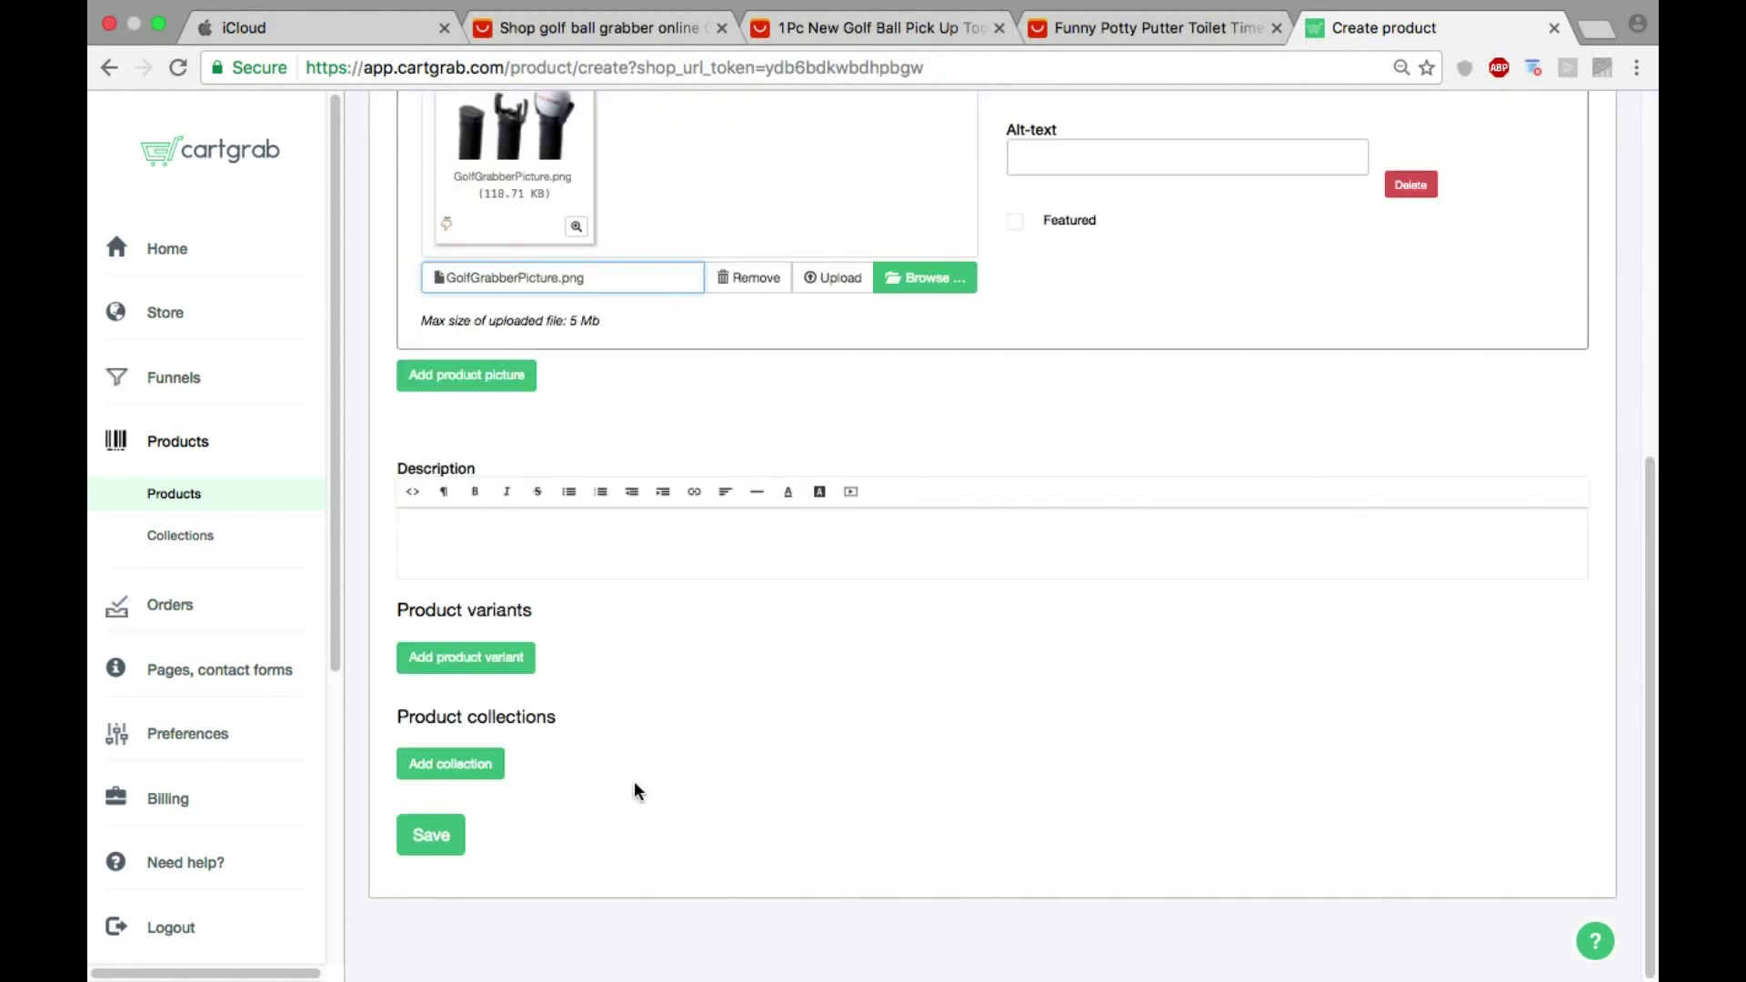
Step: Copy the features and package contents from the product description of the golf ball pick up tool listing on AliExpress
click(831, 27)
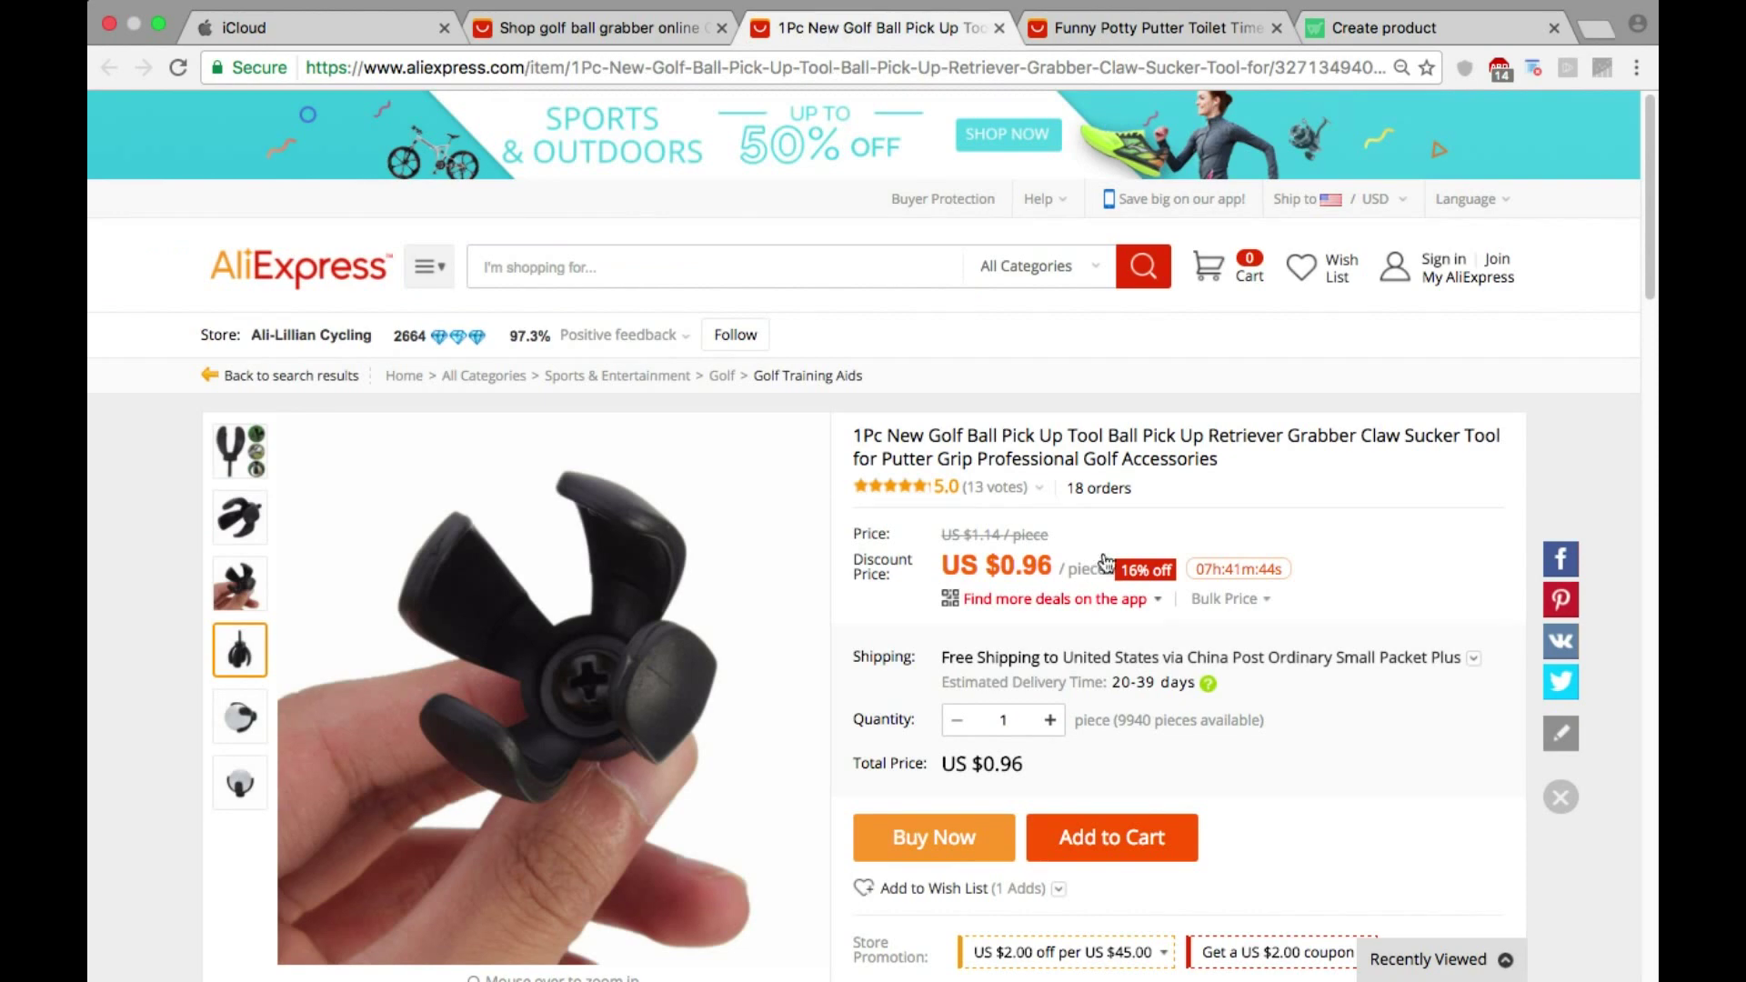
scroll(939, 452, down, 20)
scroll(924, 452, up, 20)
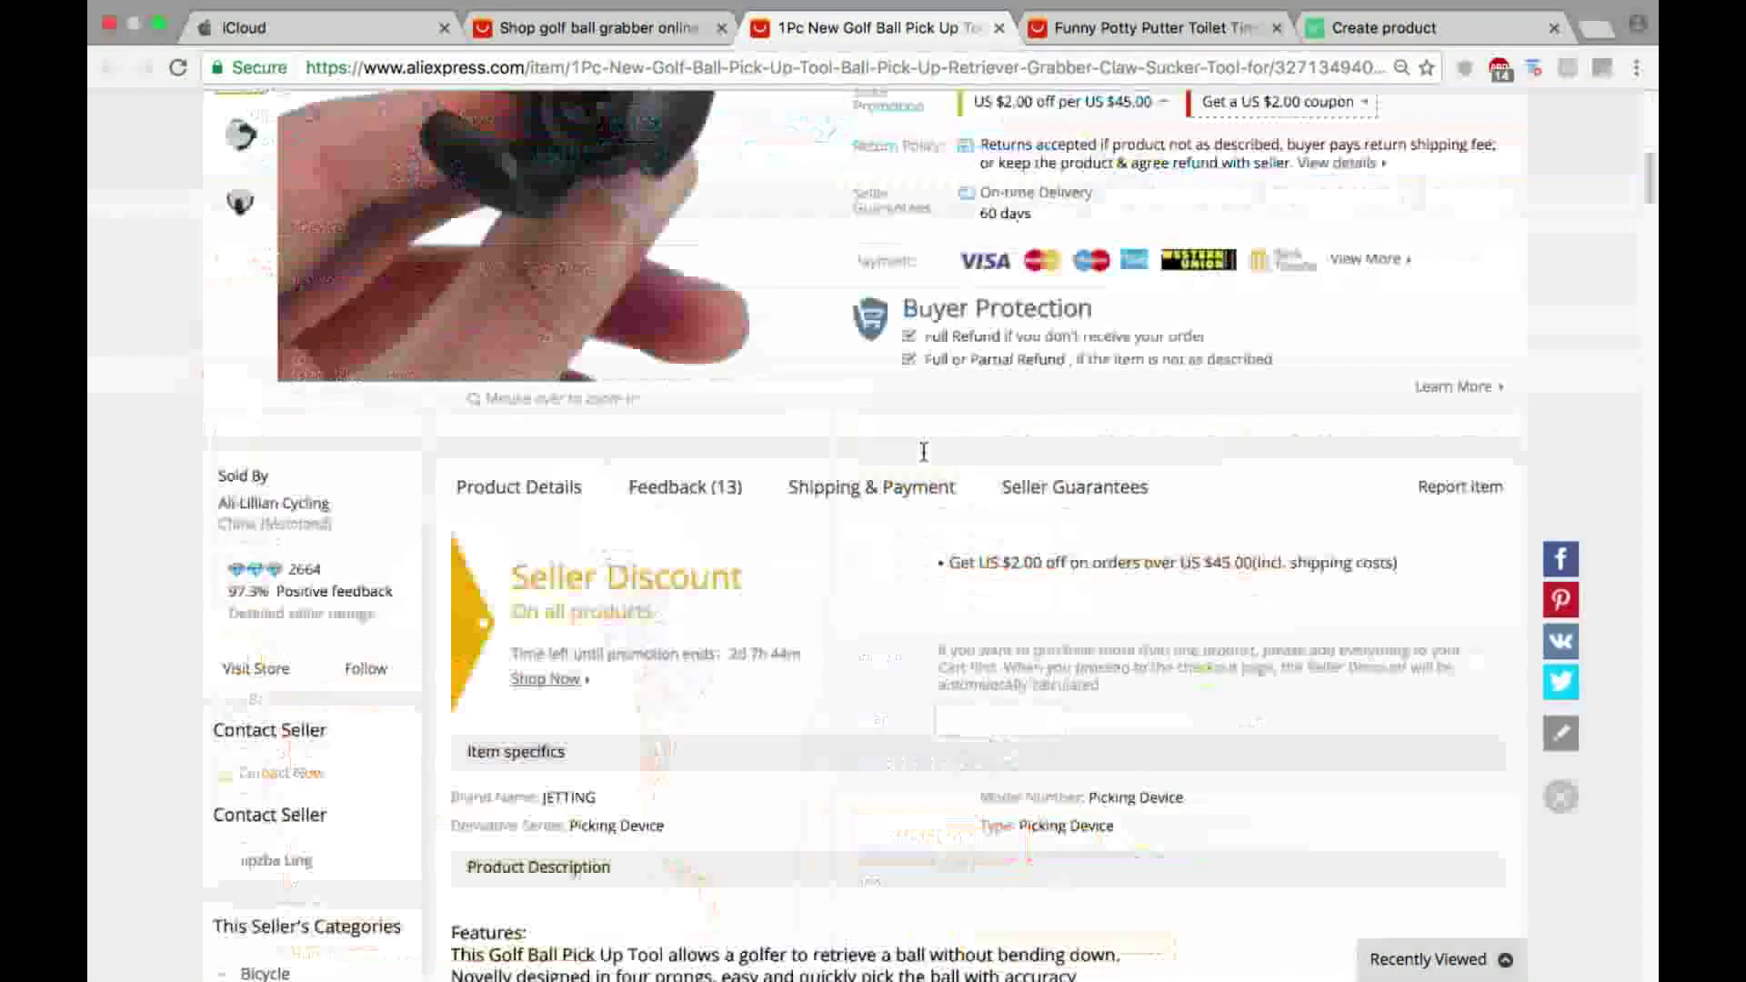
scroll(924, 452, down, 20)
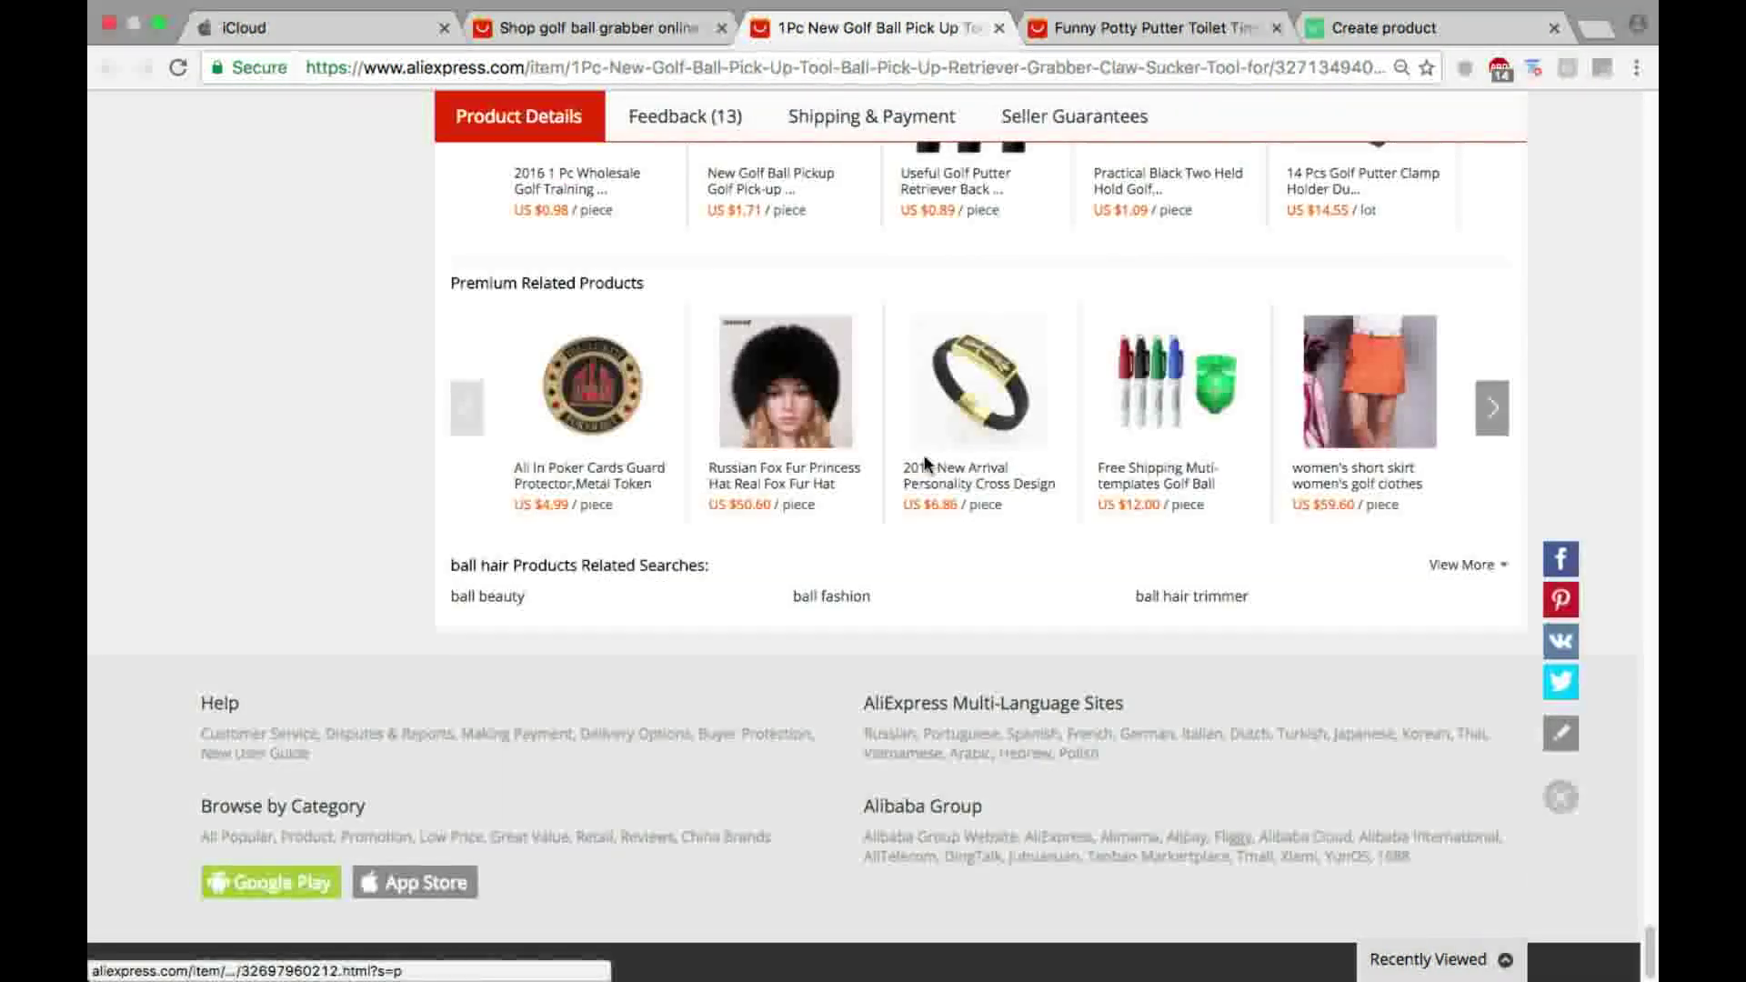
scroll(925, 464, up, 15)
scroll(801, 586, down, 3)
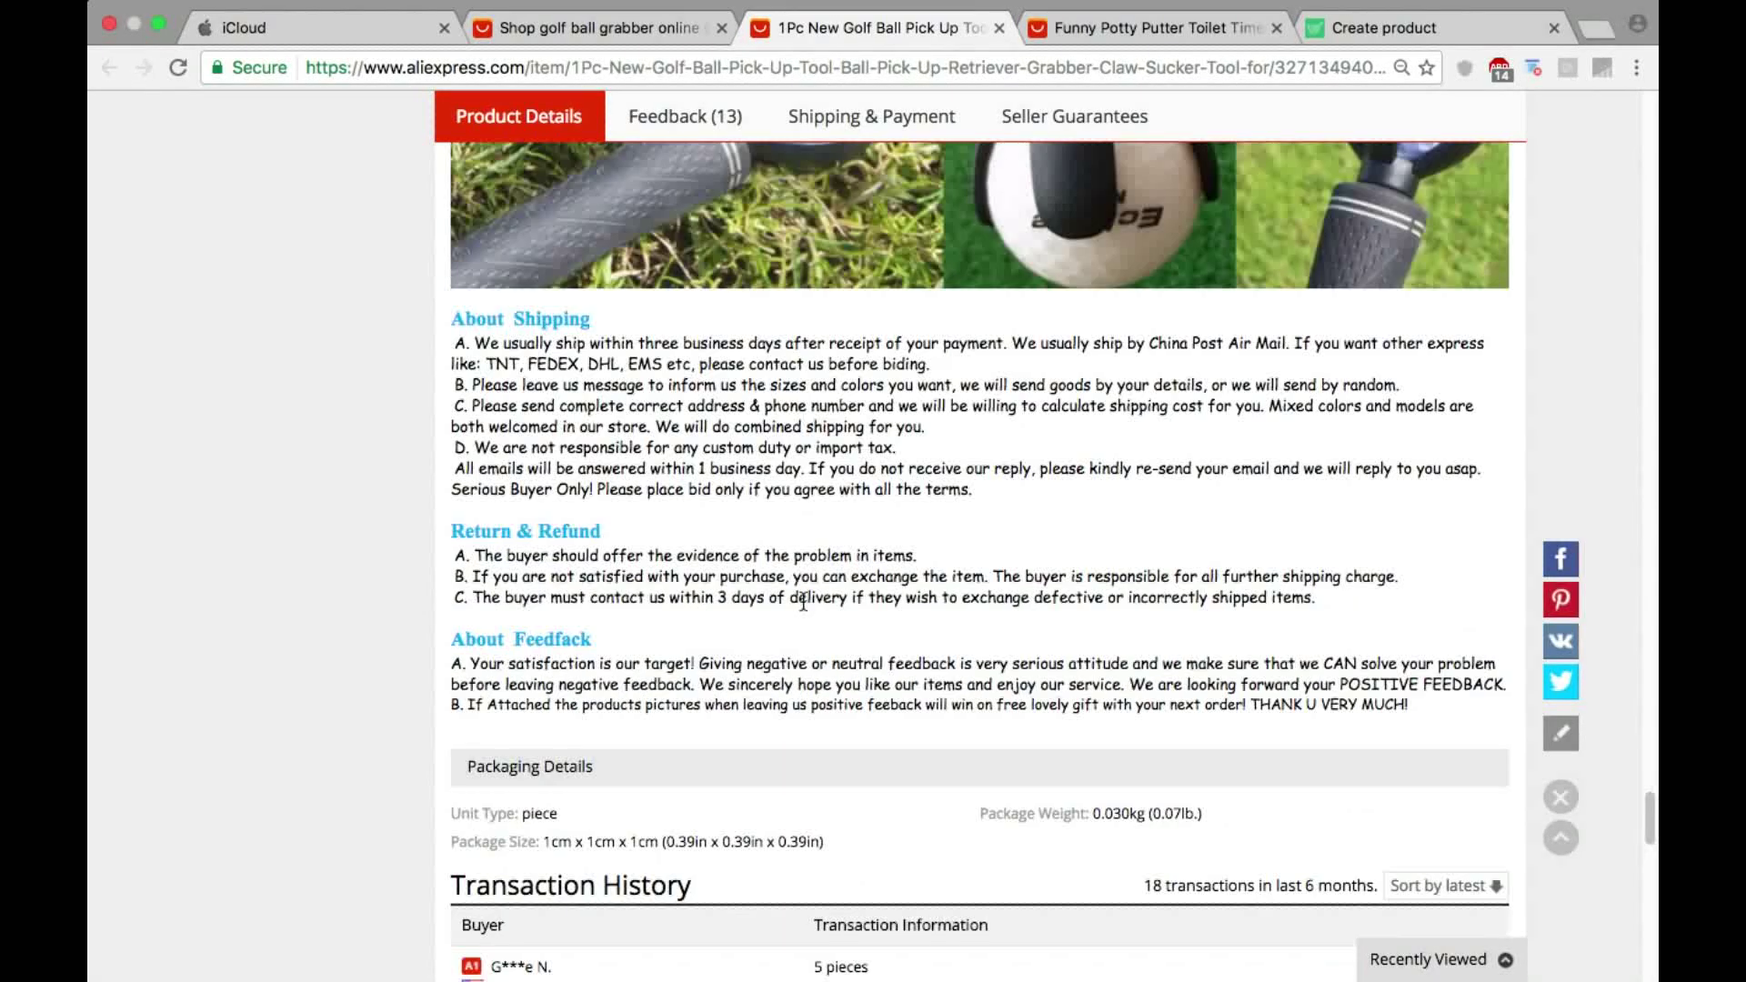
scroll(801, 600, up, 15)
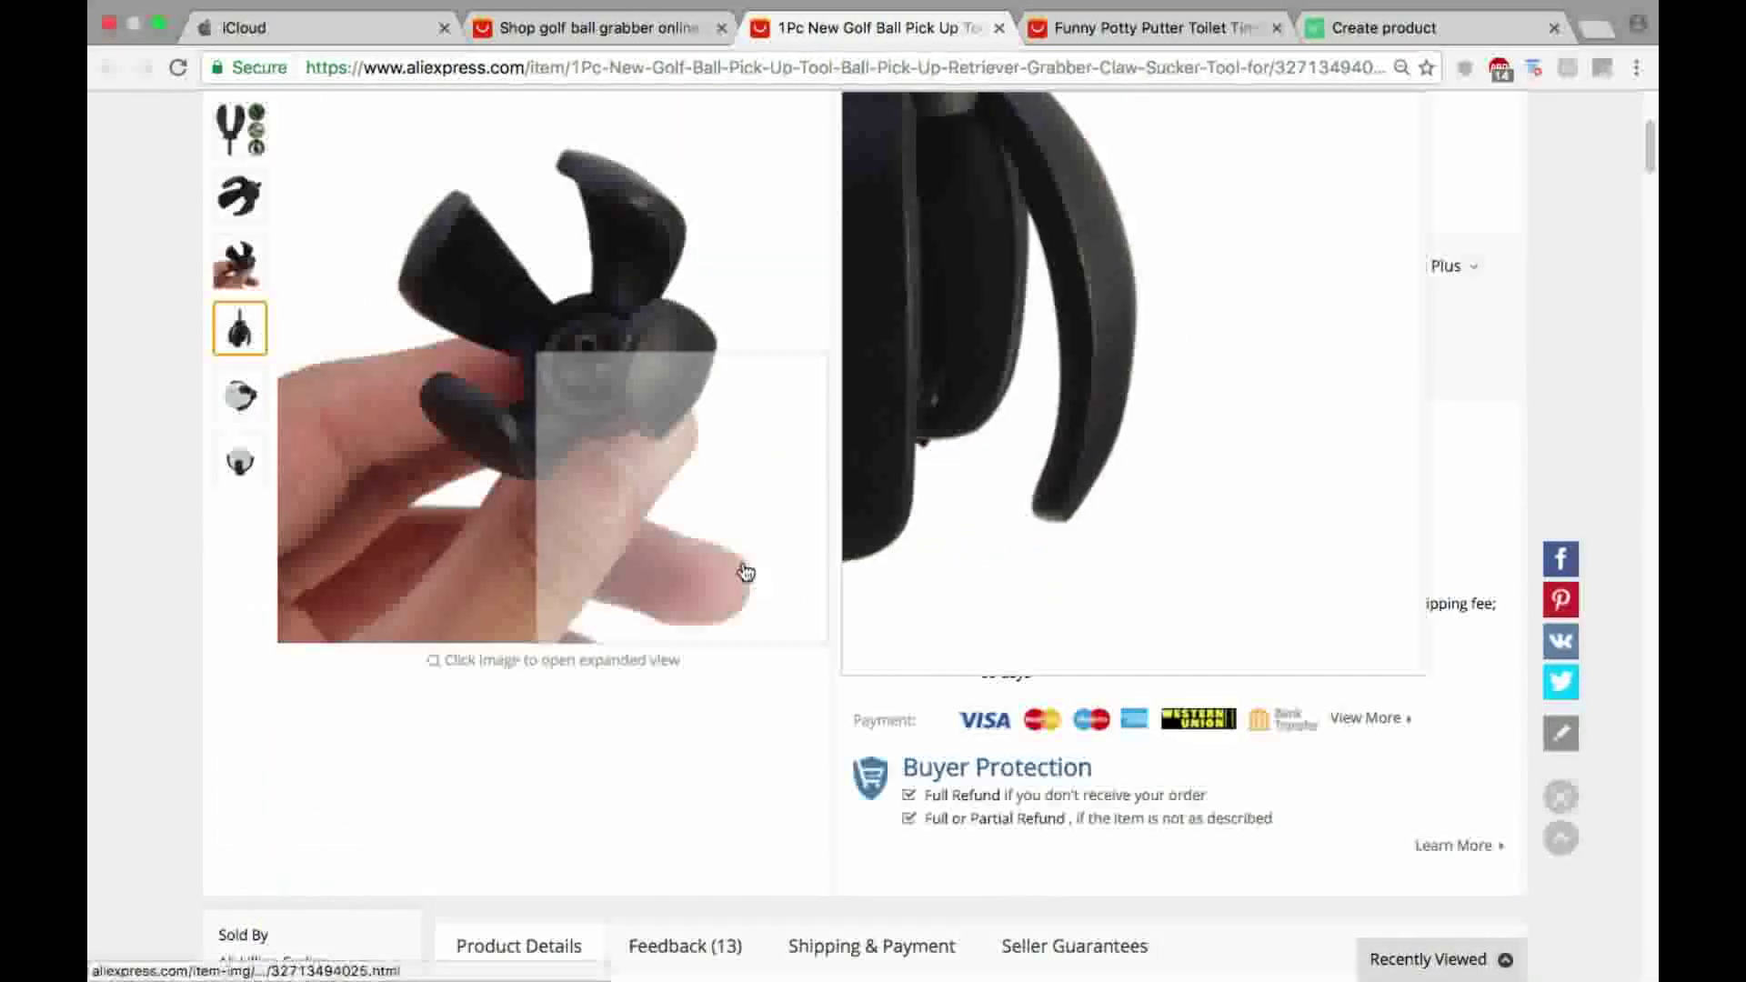
scroll(741, 580, down, 12)
scroll(744, 568, up, 10)
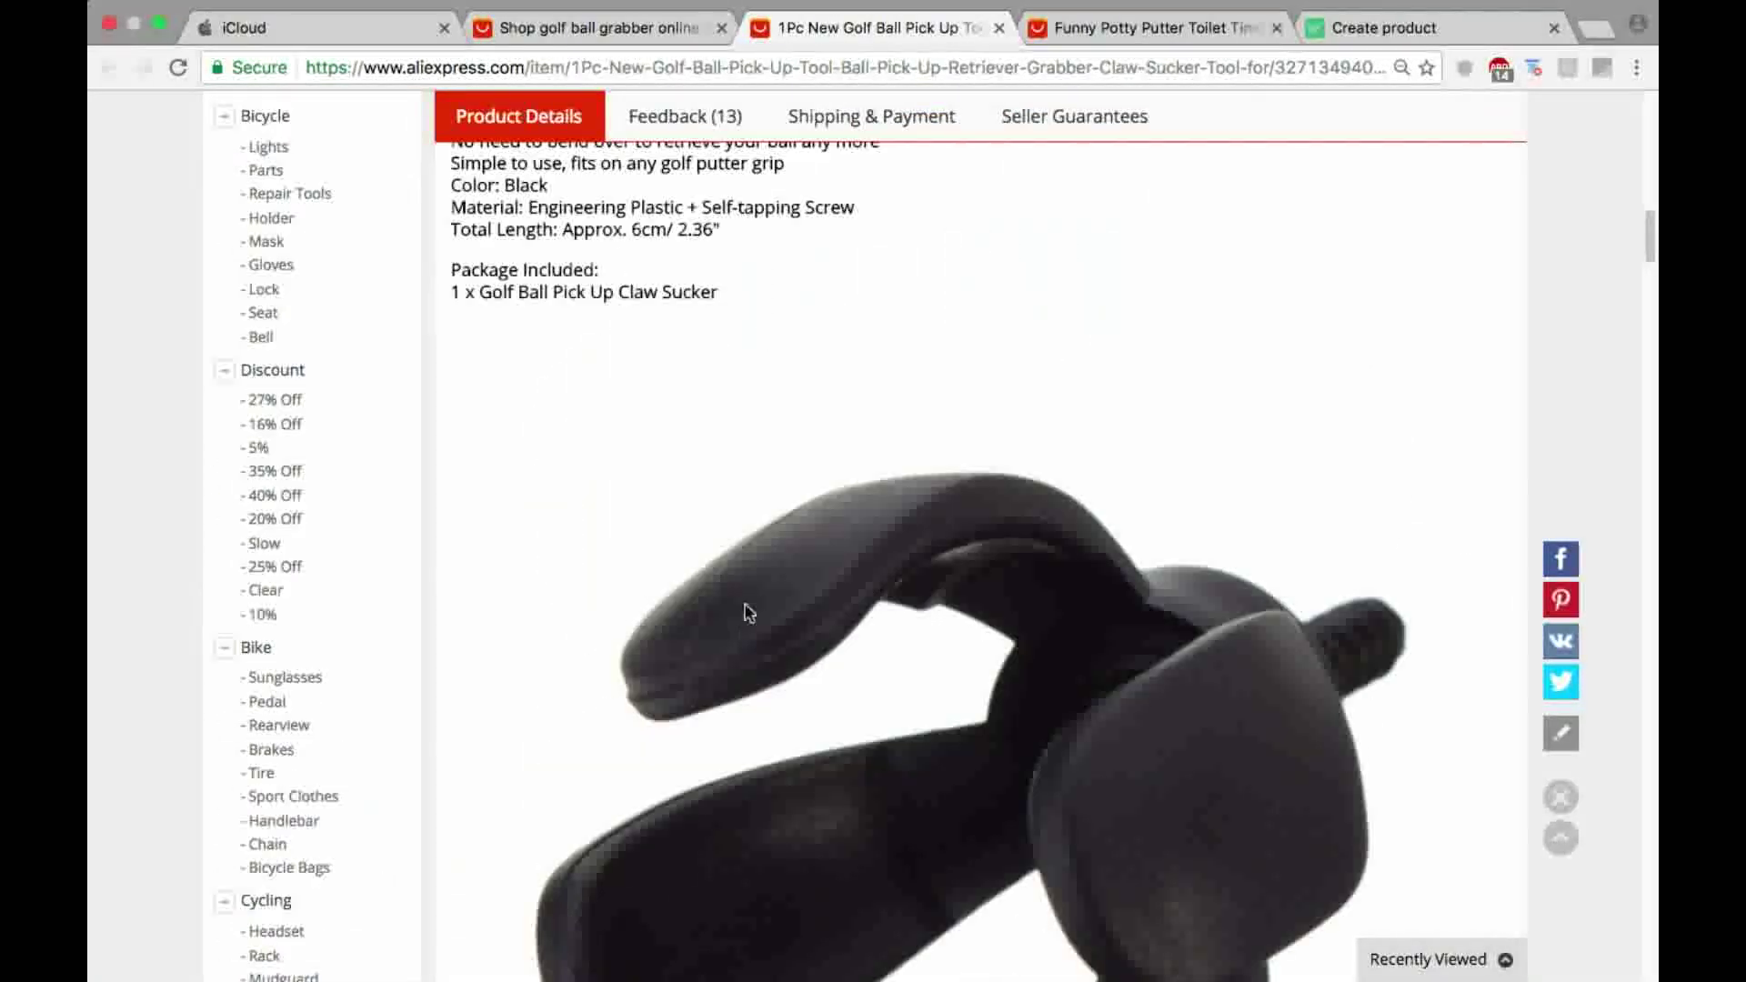
scroll(744, 564, down, 3)
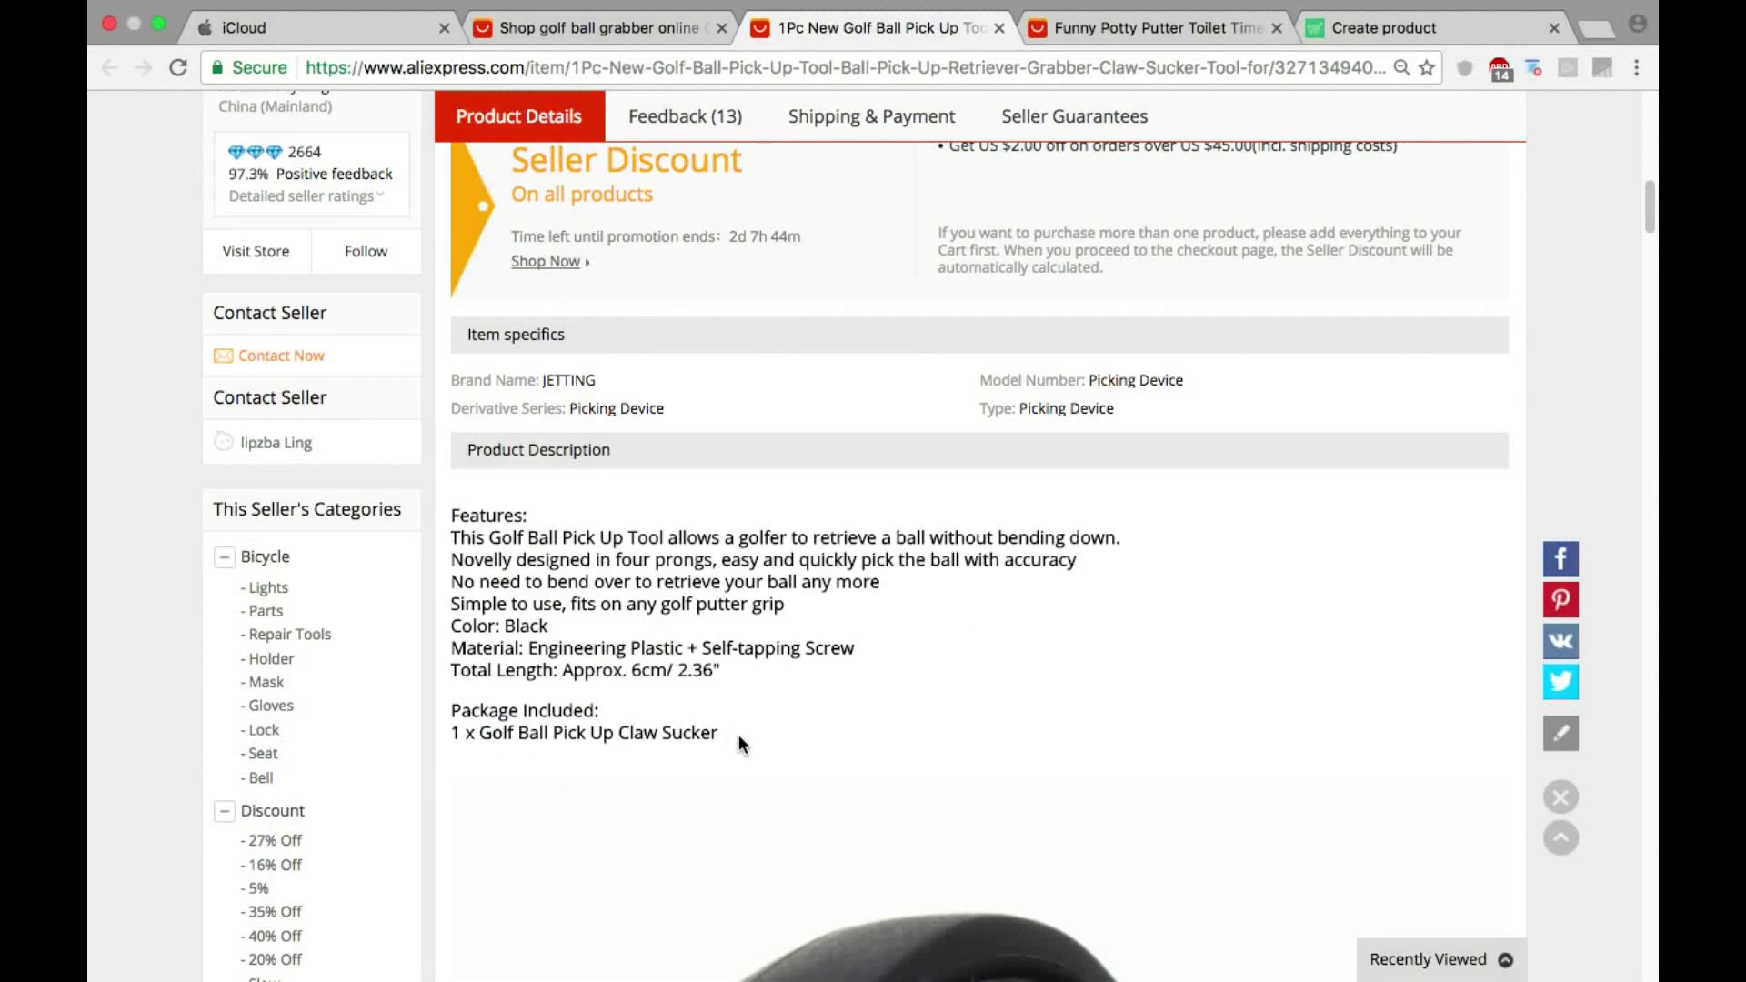
drag(738, 744, 444, 526)
right_click(493, 532)
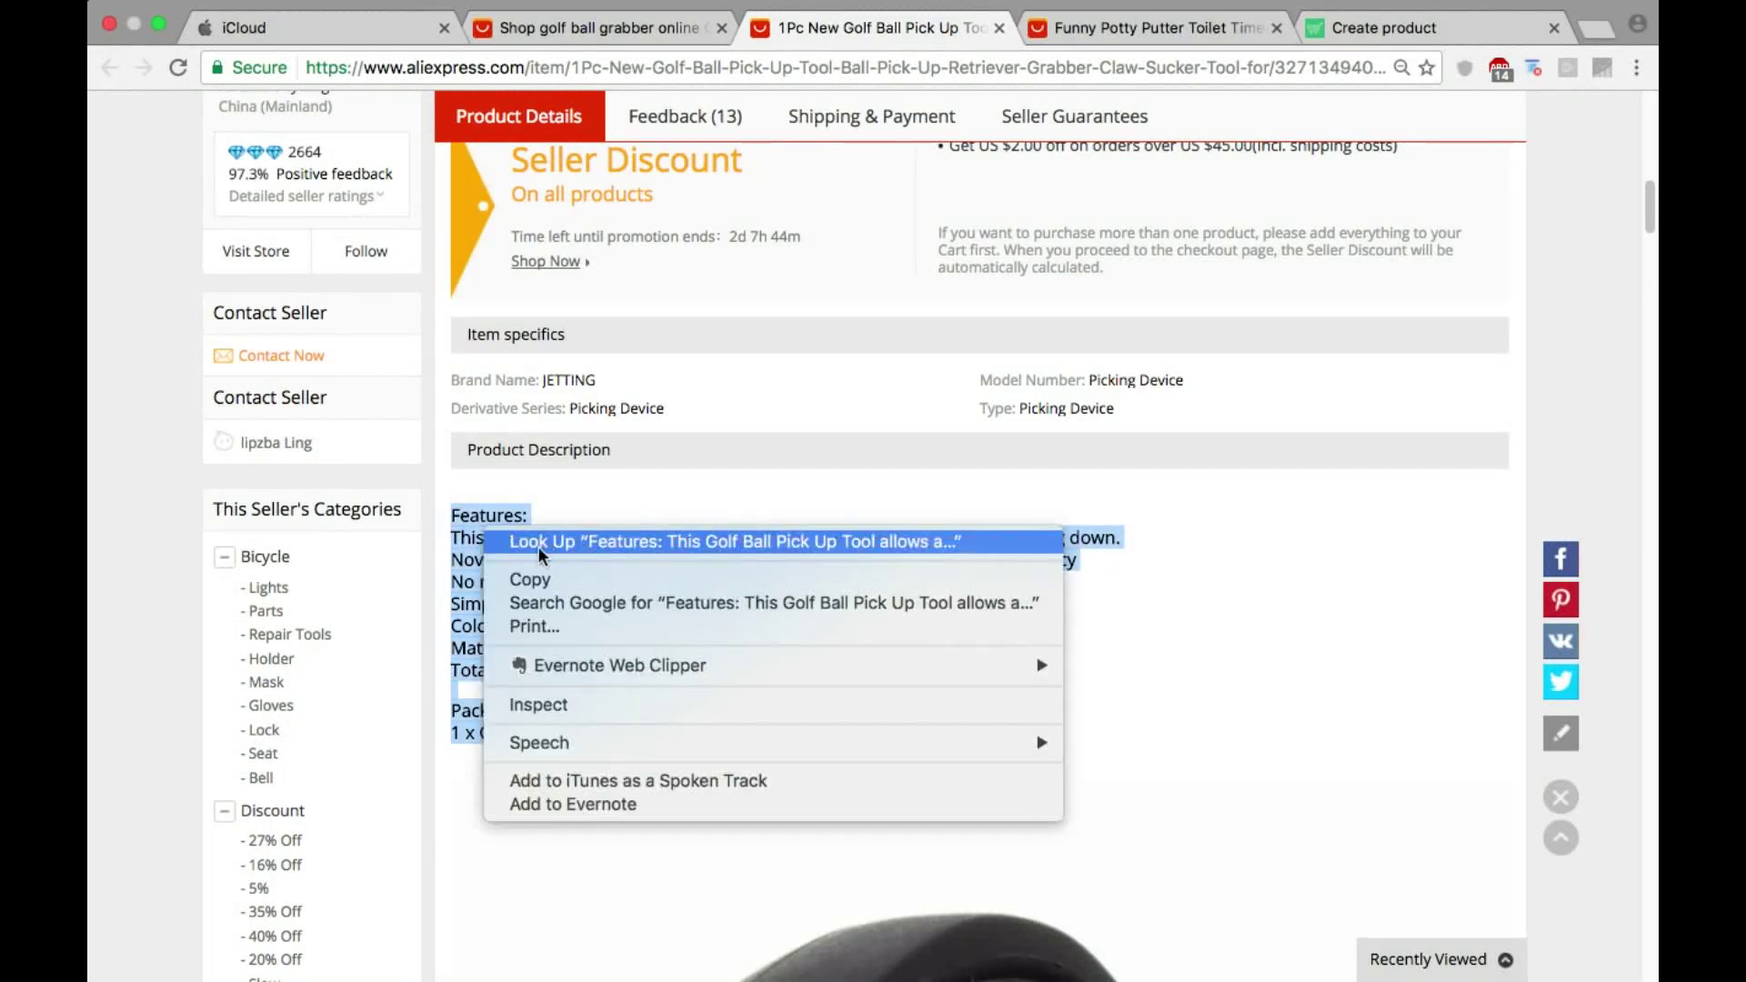
click(540, 575)
right_click(668, 568)
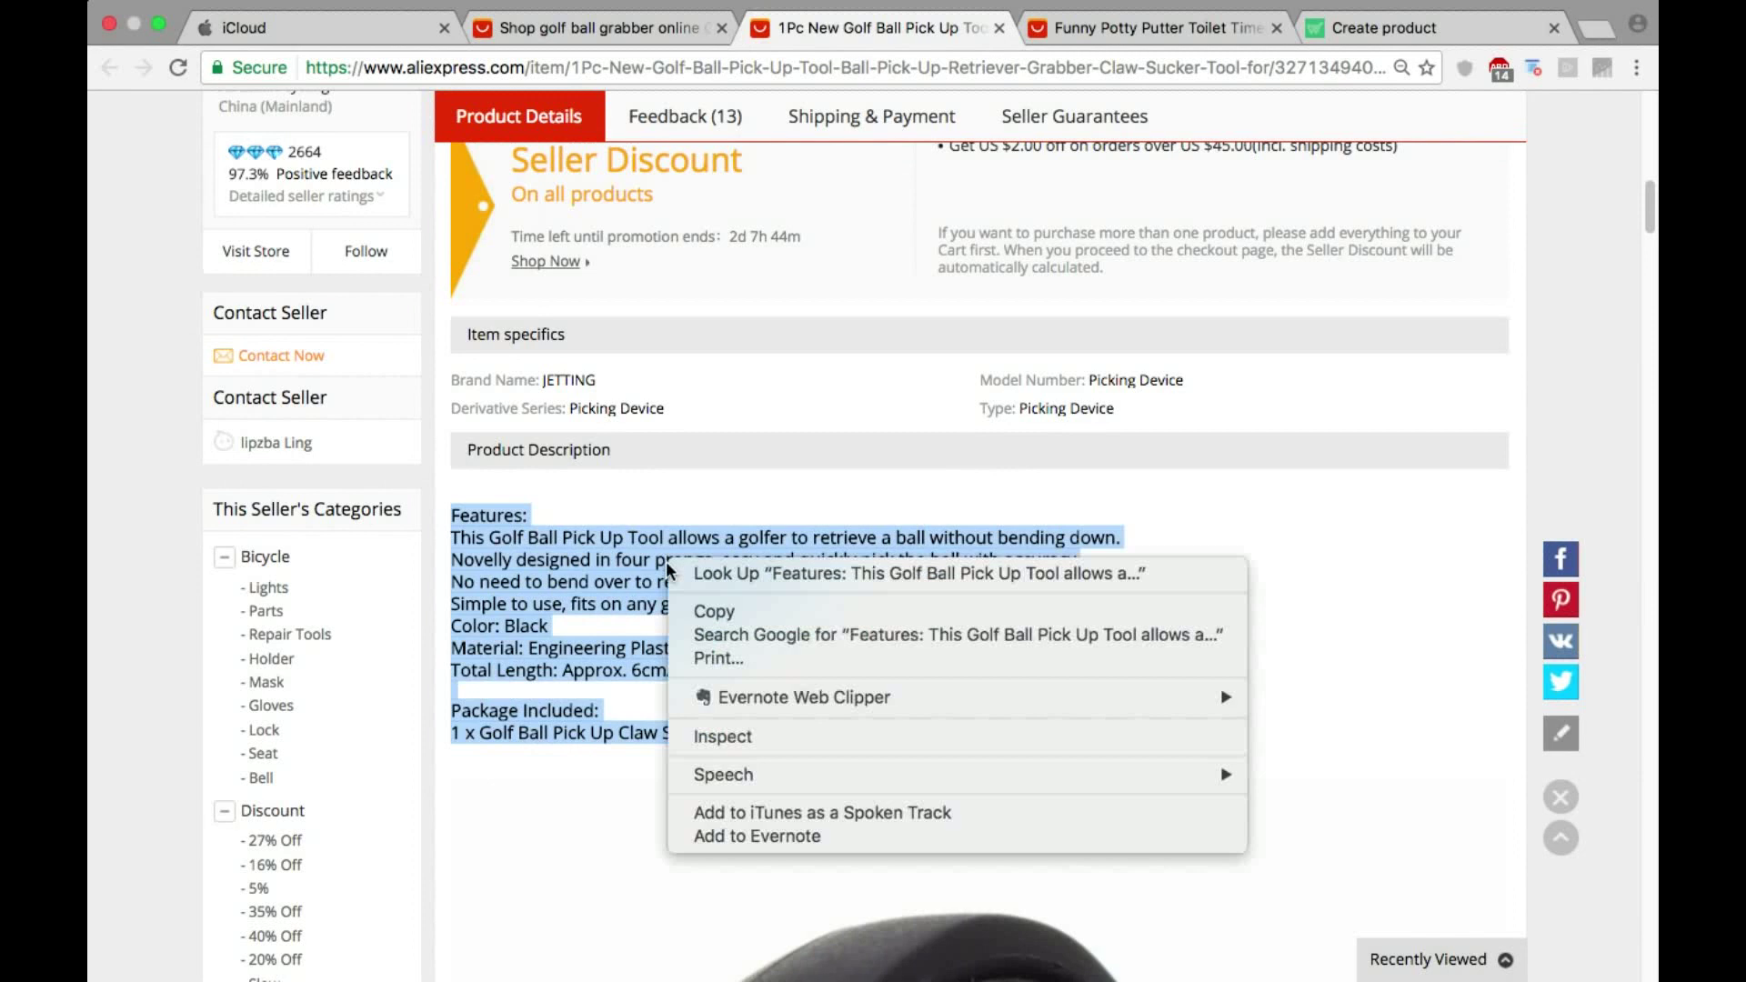
click(708, 610)
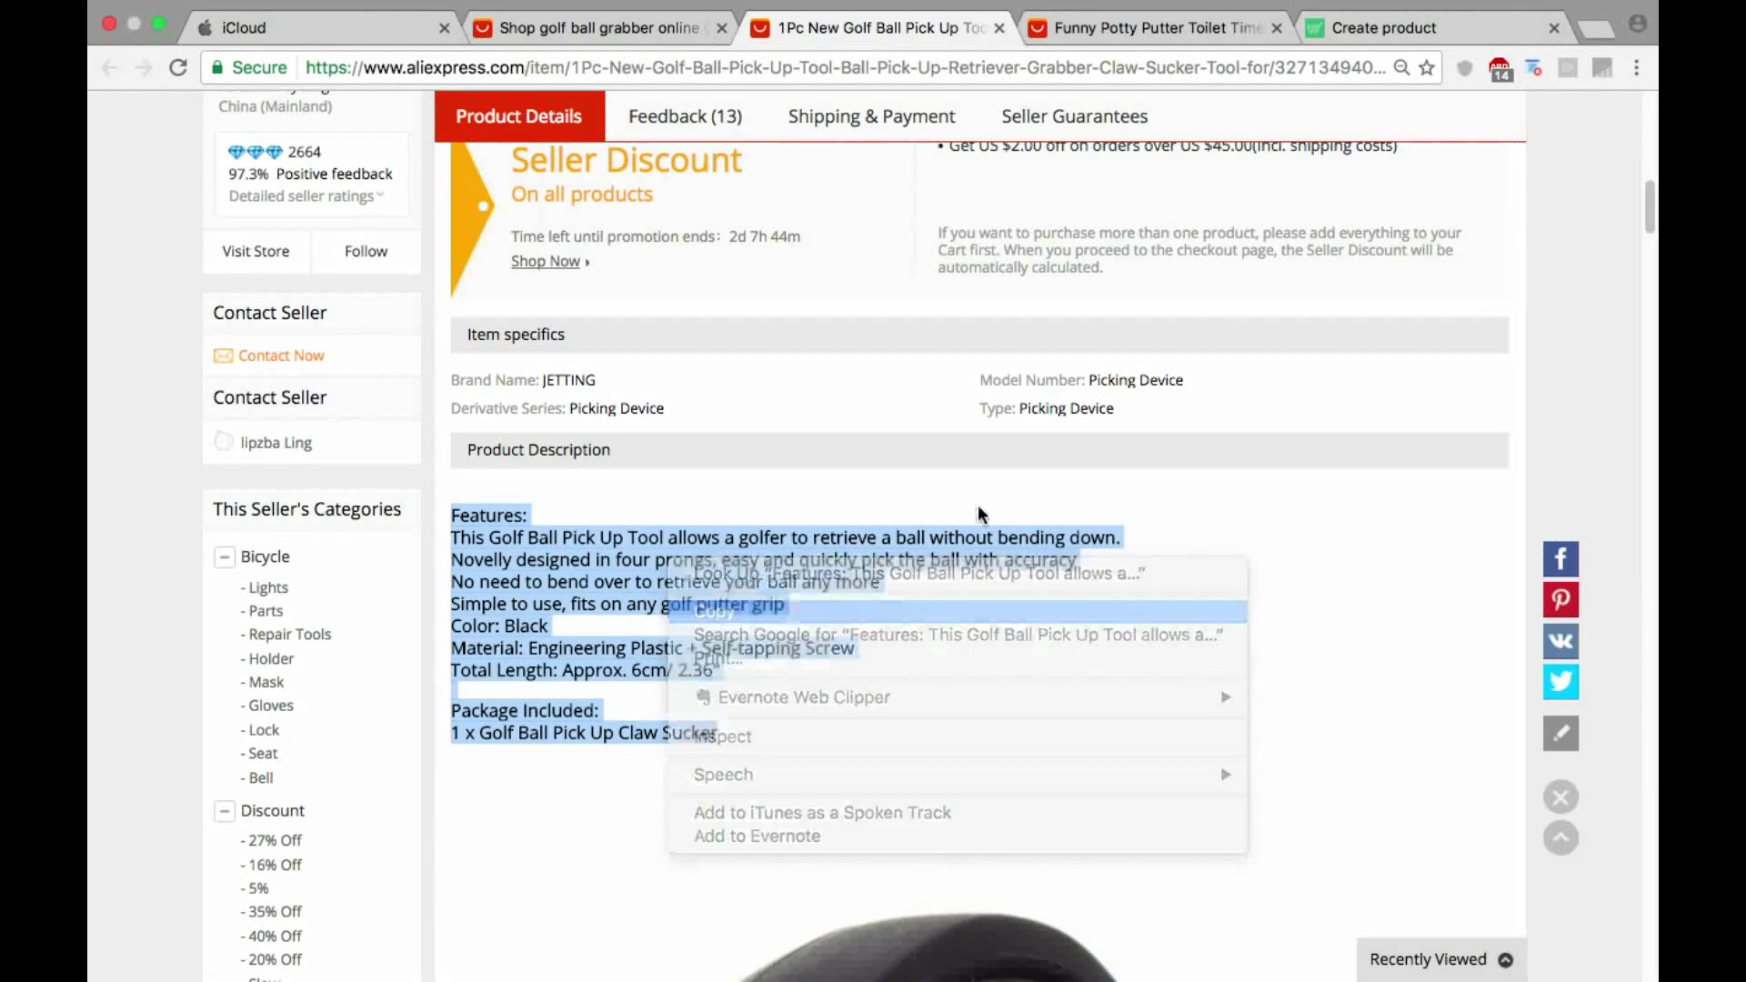
Step: Return to the CartGrab product form and paste the copied features and package contents into the product's description
click(1189, 30)
click(1338, 13)
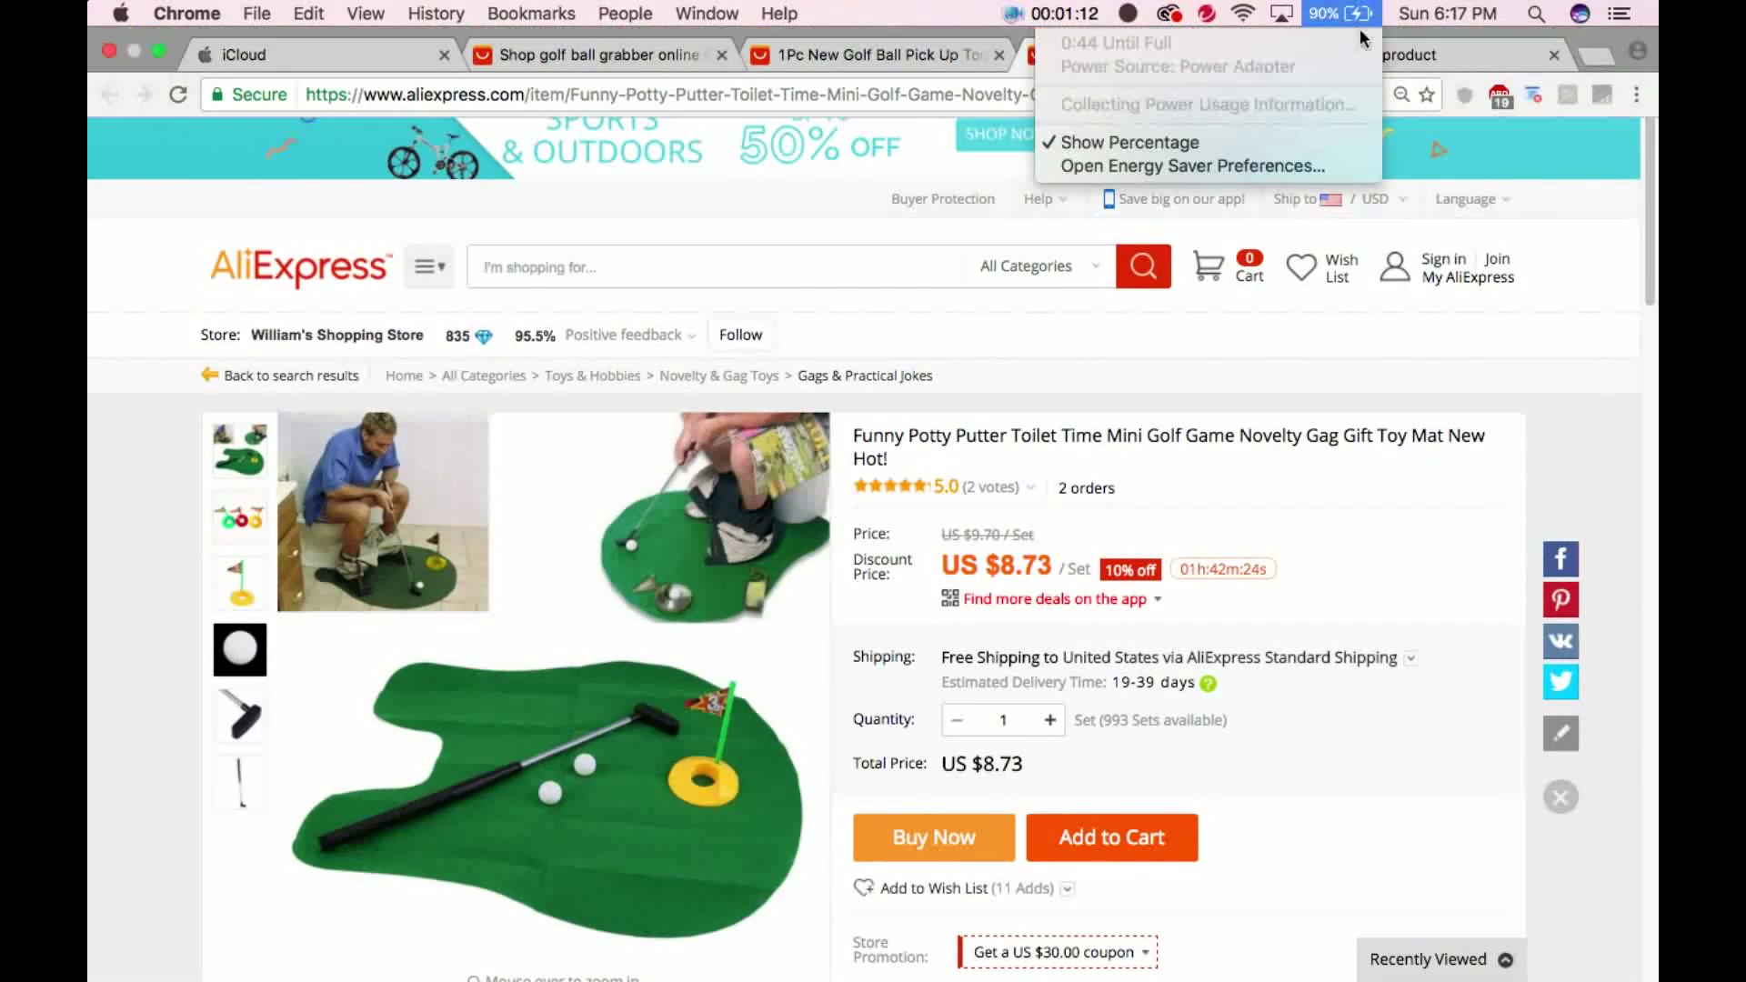
click(1419, 55)
click(1419, 55)
right_click(609, 550)
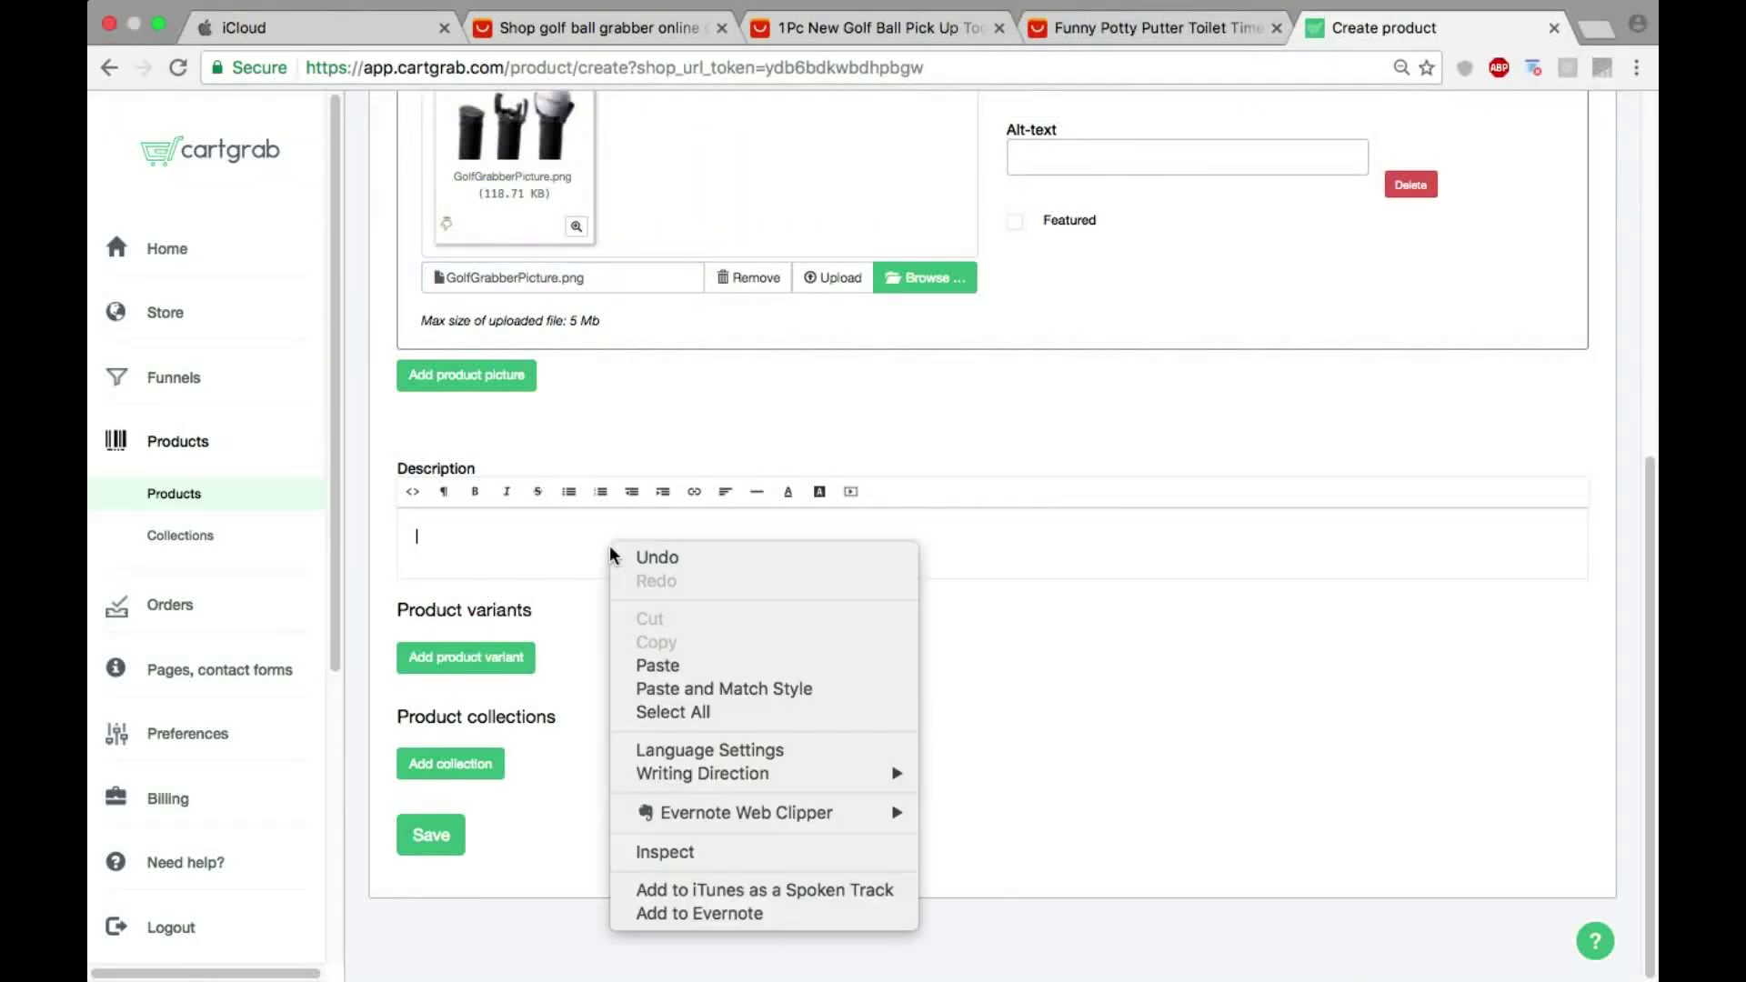
click(723, 666)
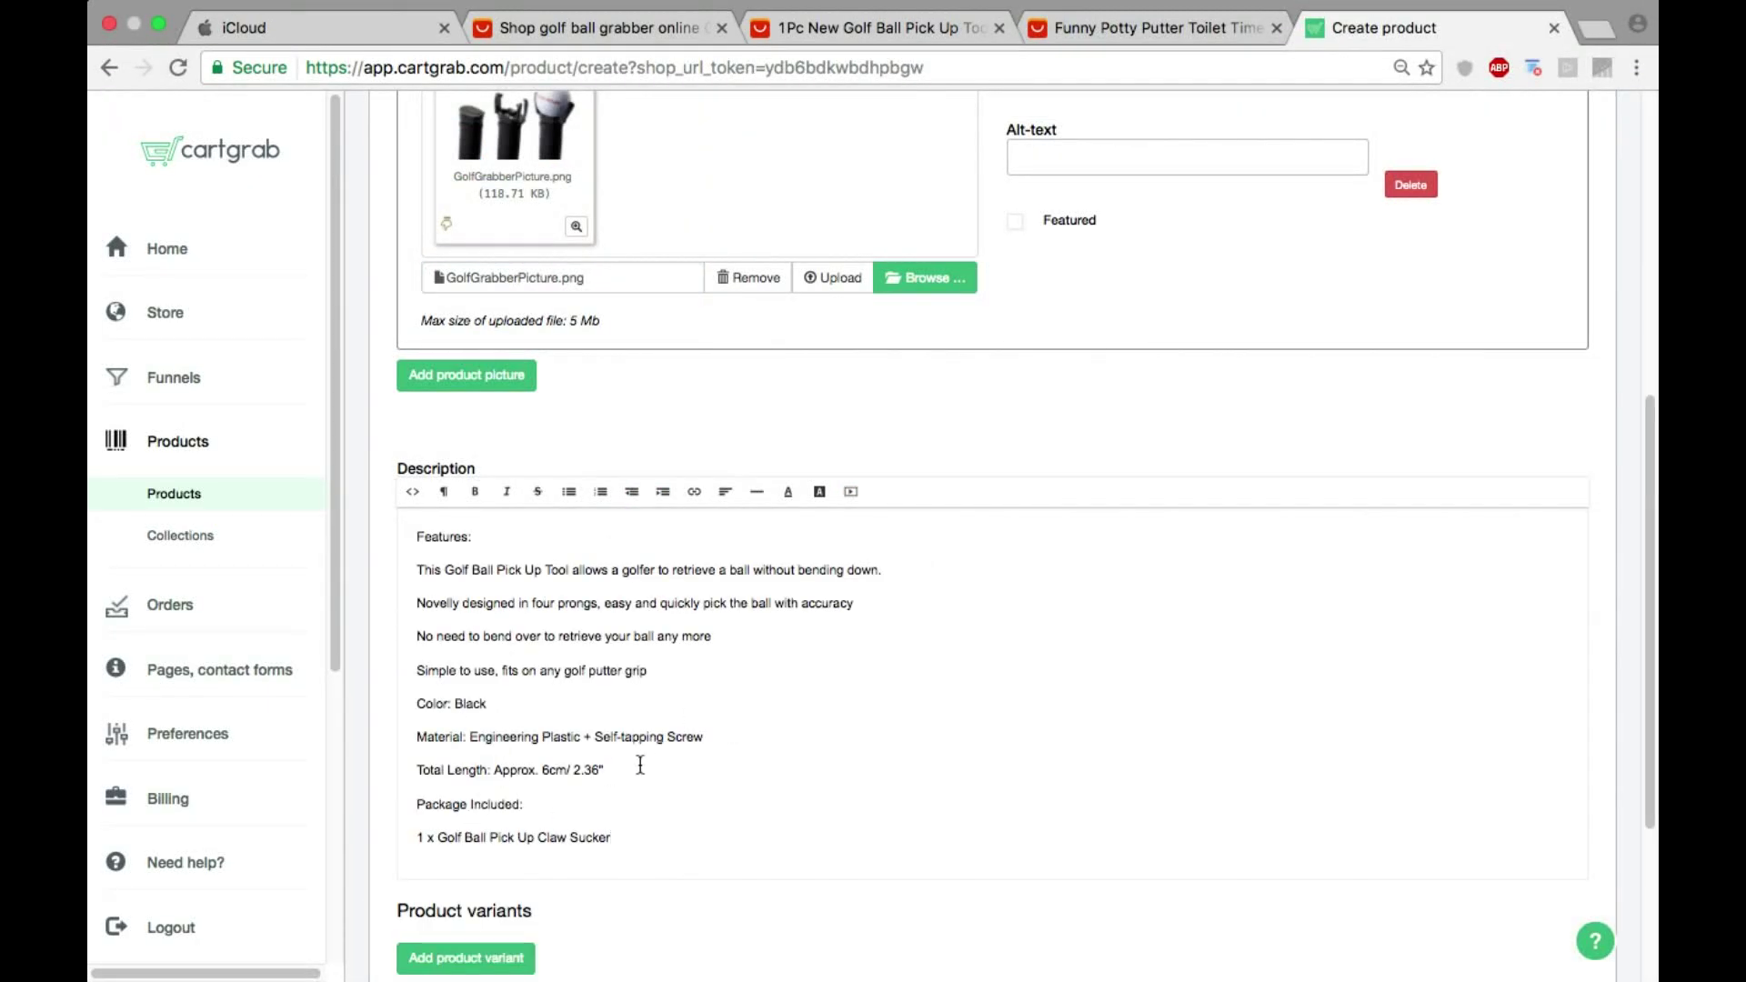
Step: Add a product variant titled Golf Ball Grabber with price 0, compare-at price 18 and weight 1
scroll(635, 768, down, 1)
click(509, 900)
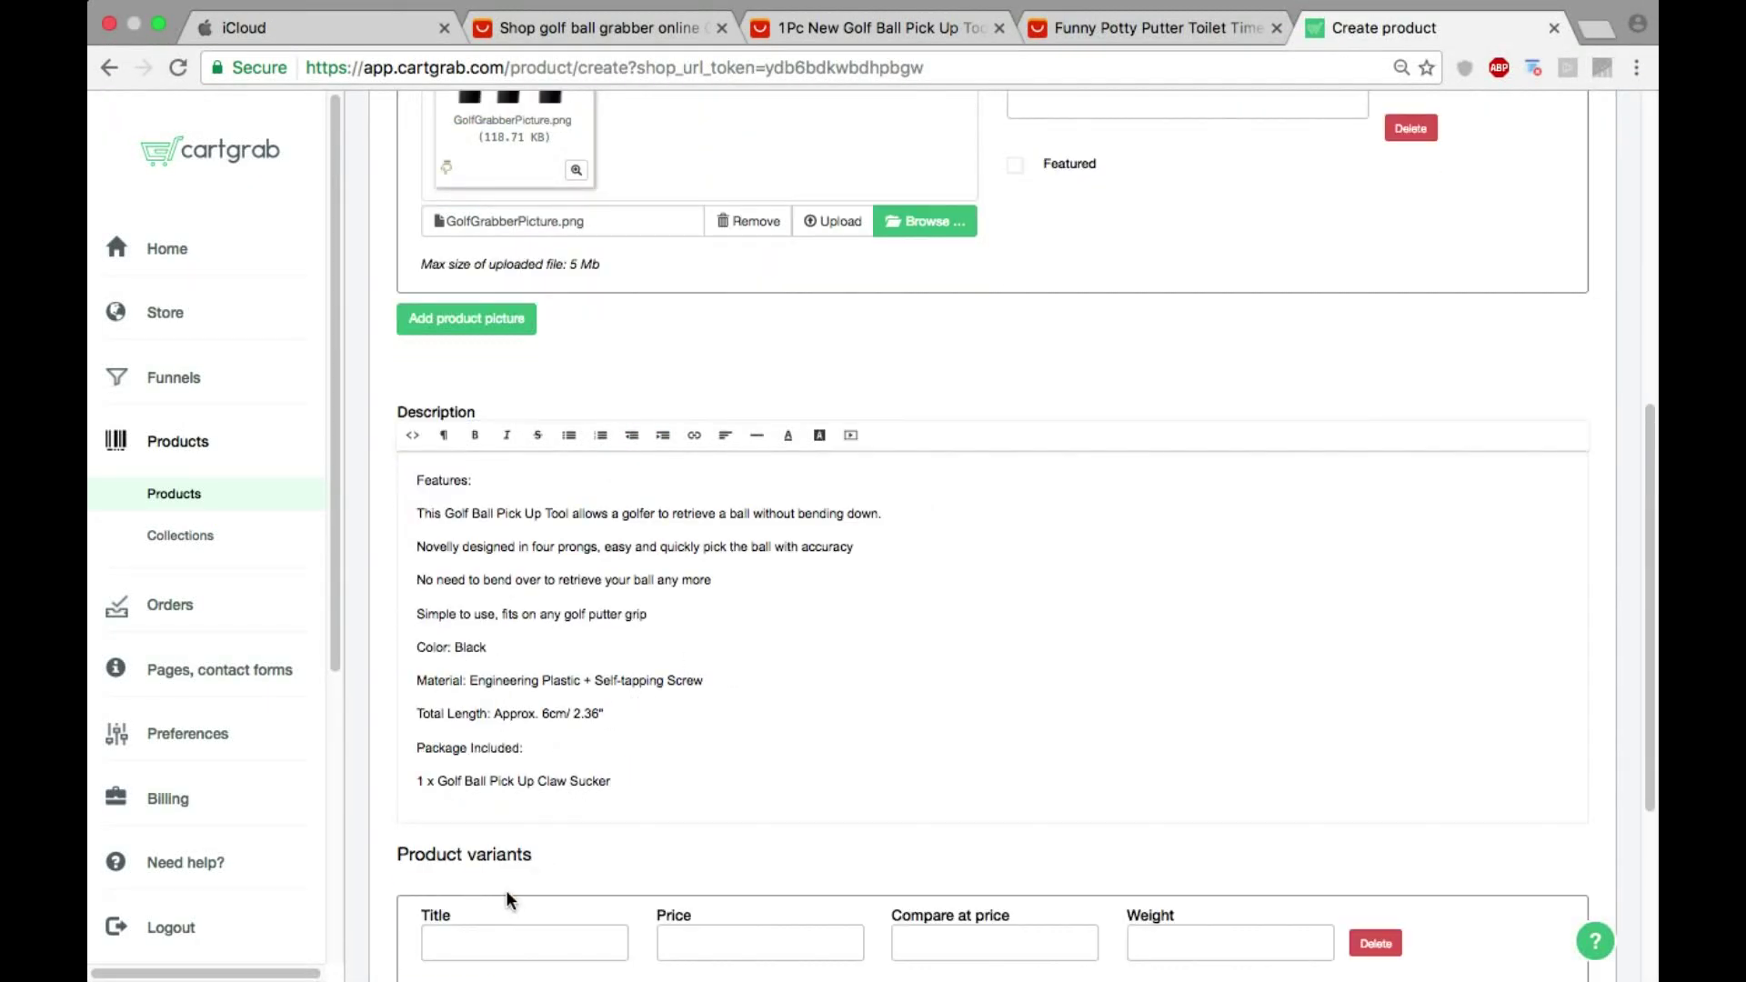
click(483, 931)
text(Go)
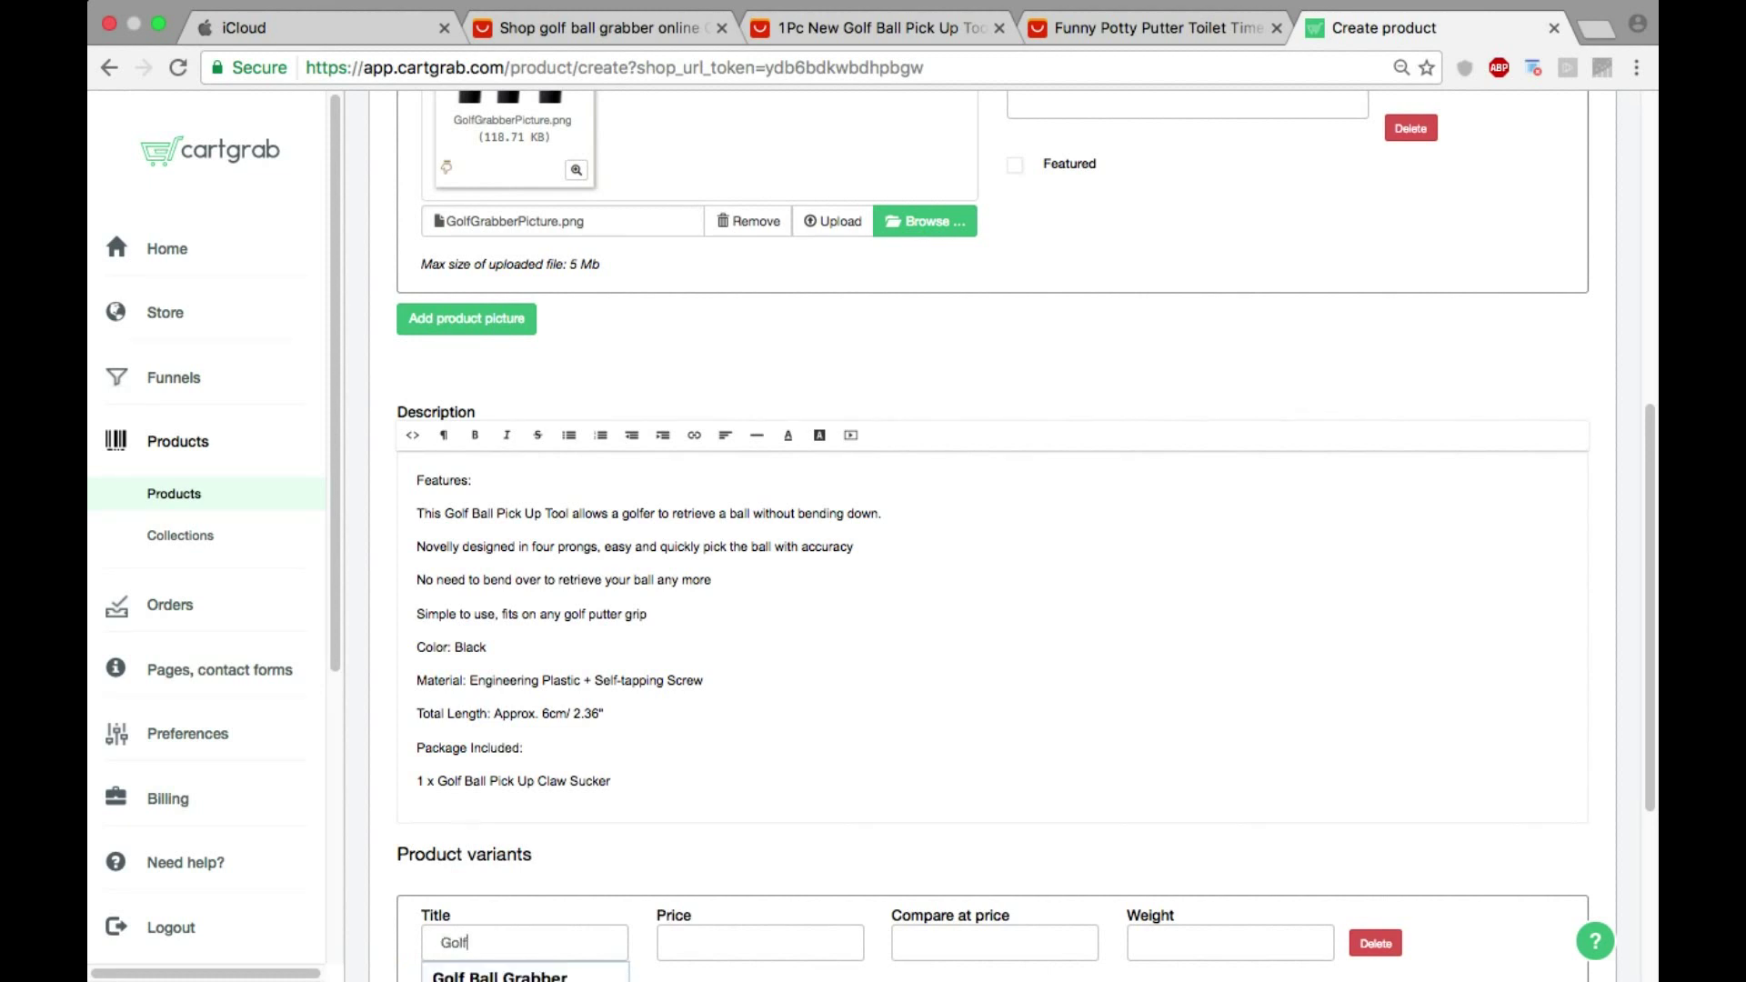
text(lf)
scroll(493, 898, down, 2)
text(Bal)
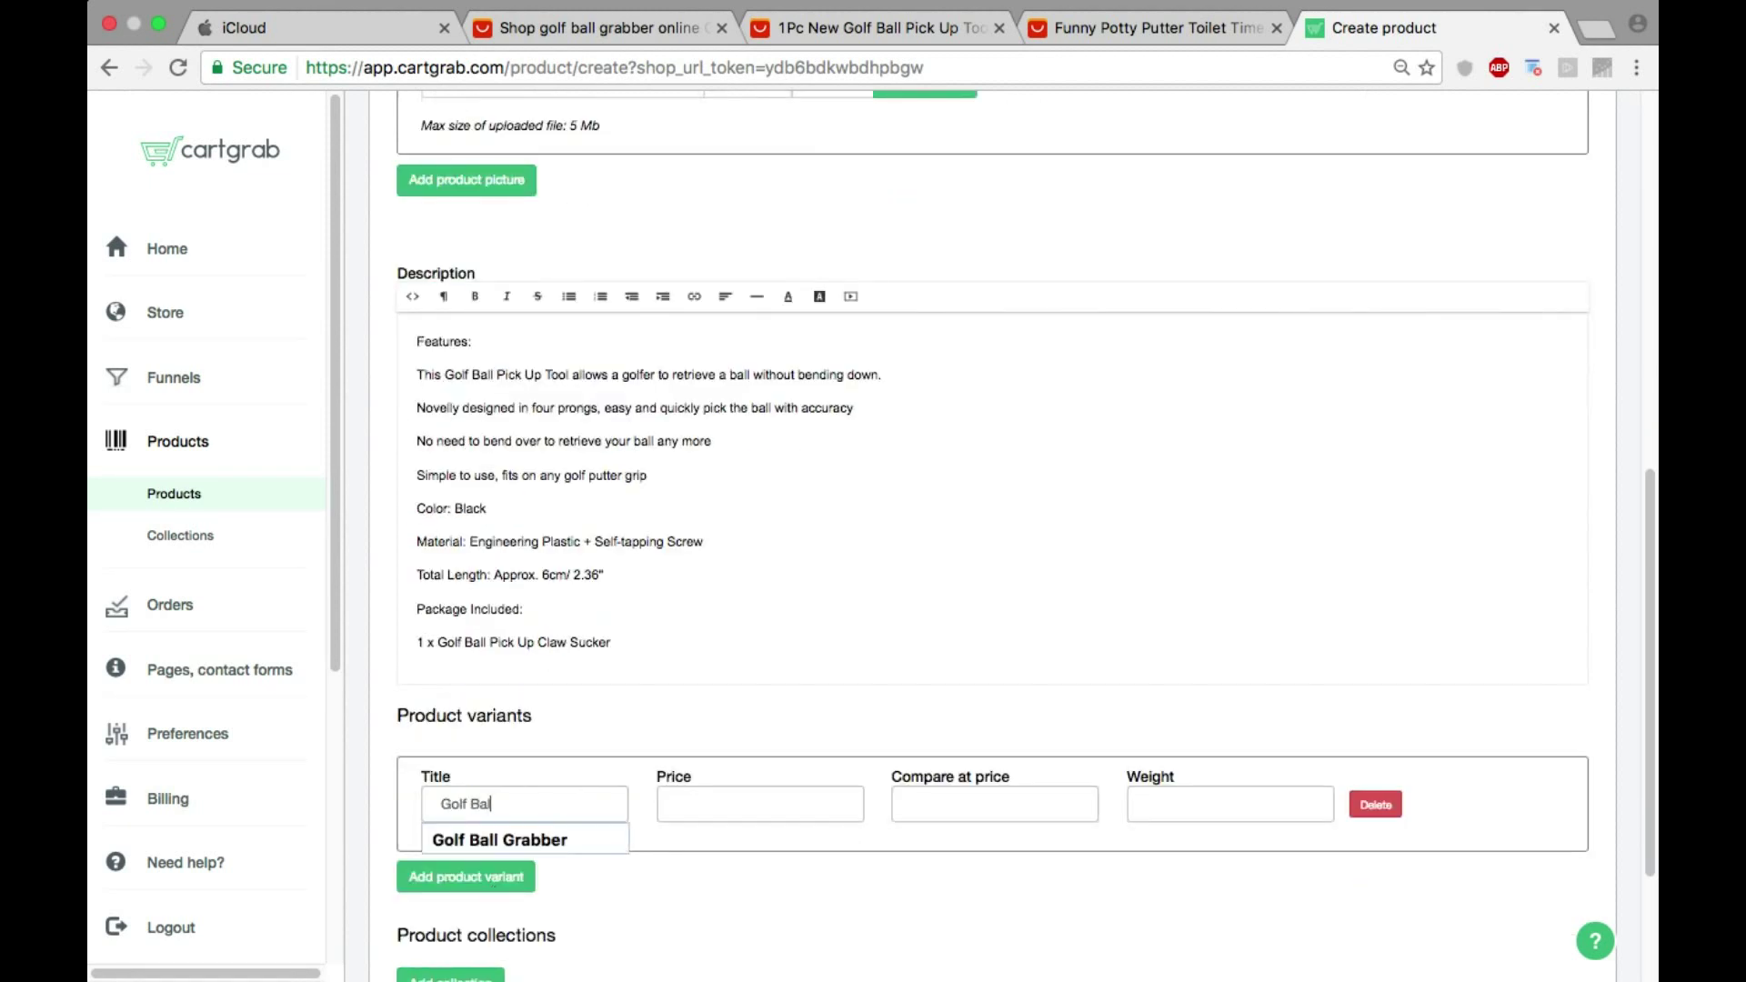
text(l Grabber)
click(505, 839)
click(706, 804)
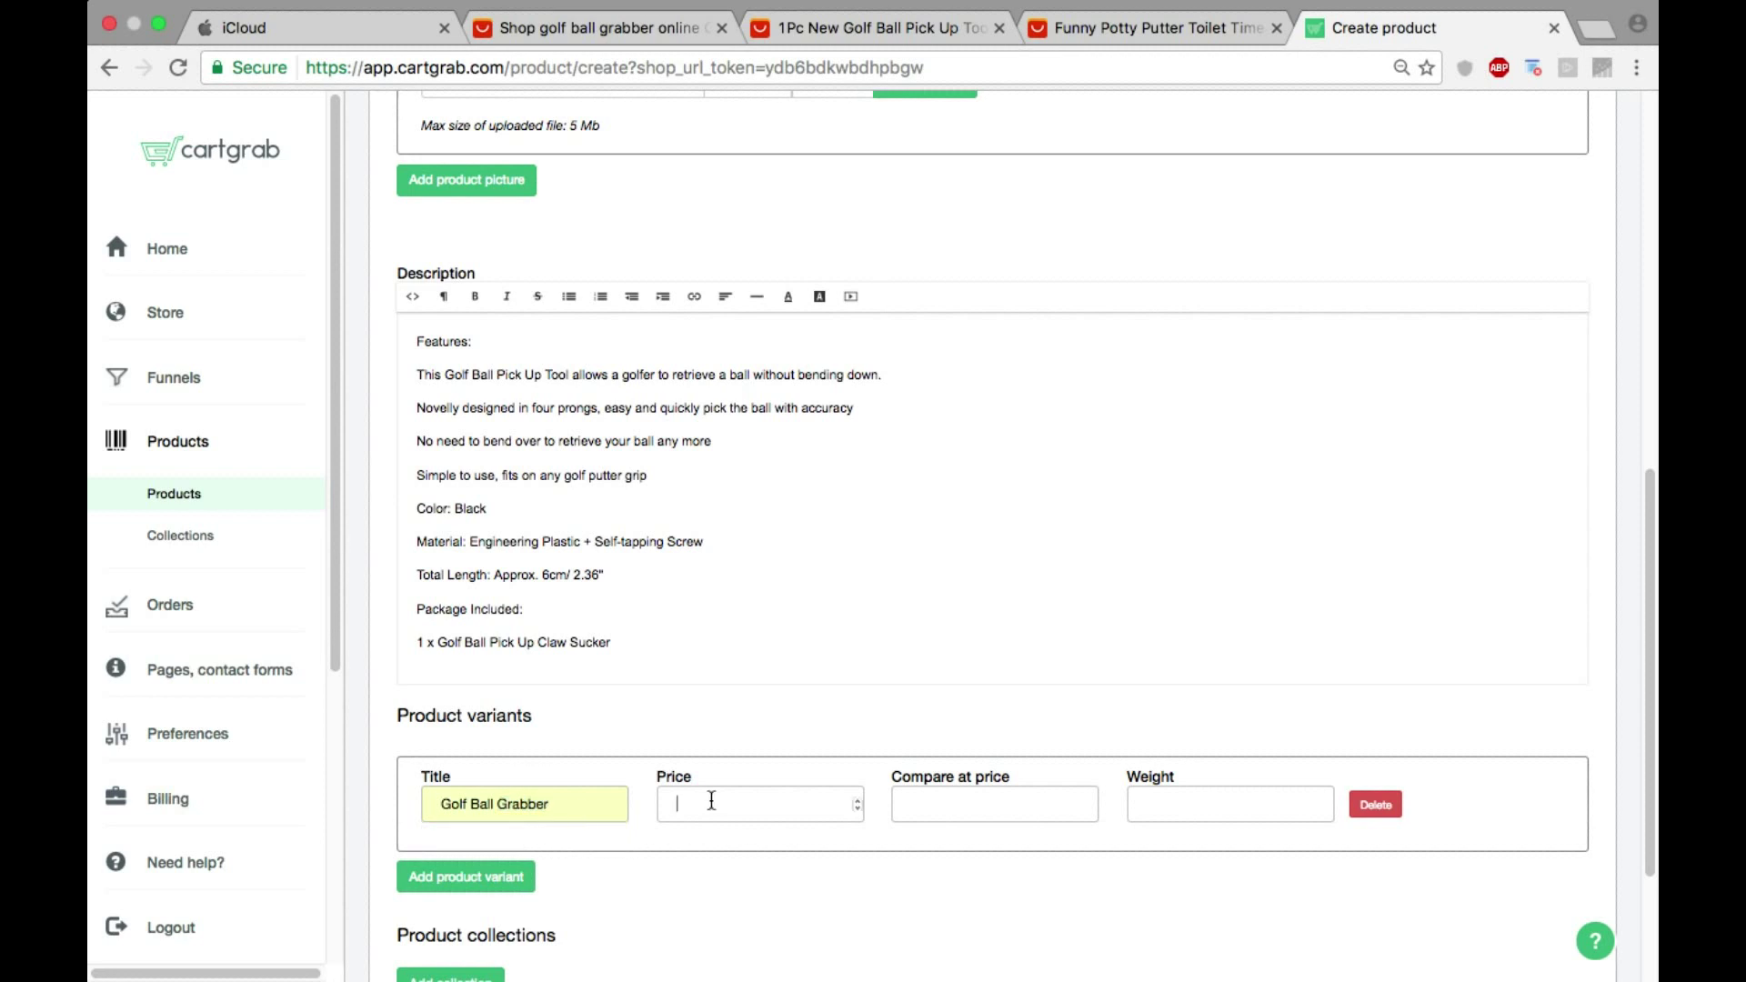
text(0)
click(969, 815)
text(18)
Step: Upload GolfGrabberPicture.png to the product and save the Golf Ball Grabber
scroll(830, 752, down, 3)
scroll(624, 740, up, 15)
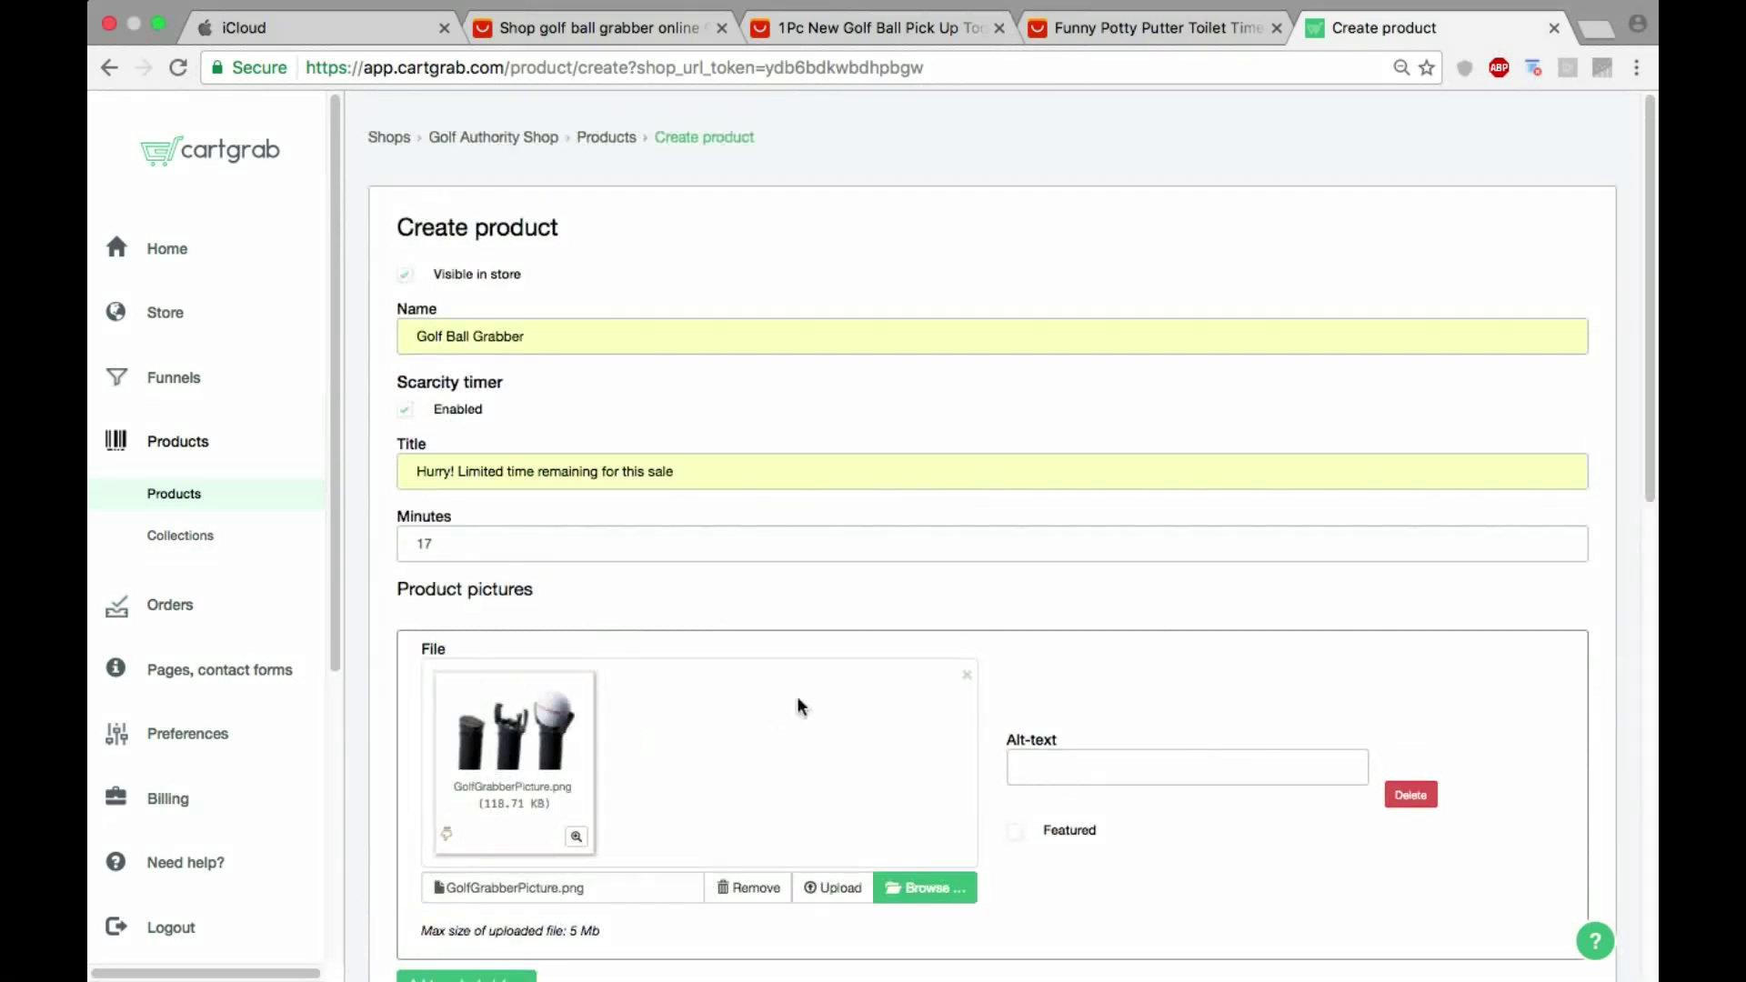
scroll(637, 844, down, 1)
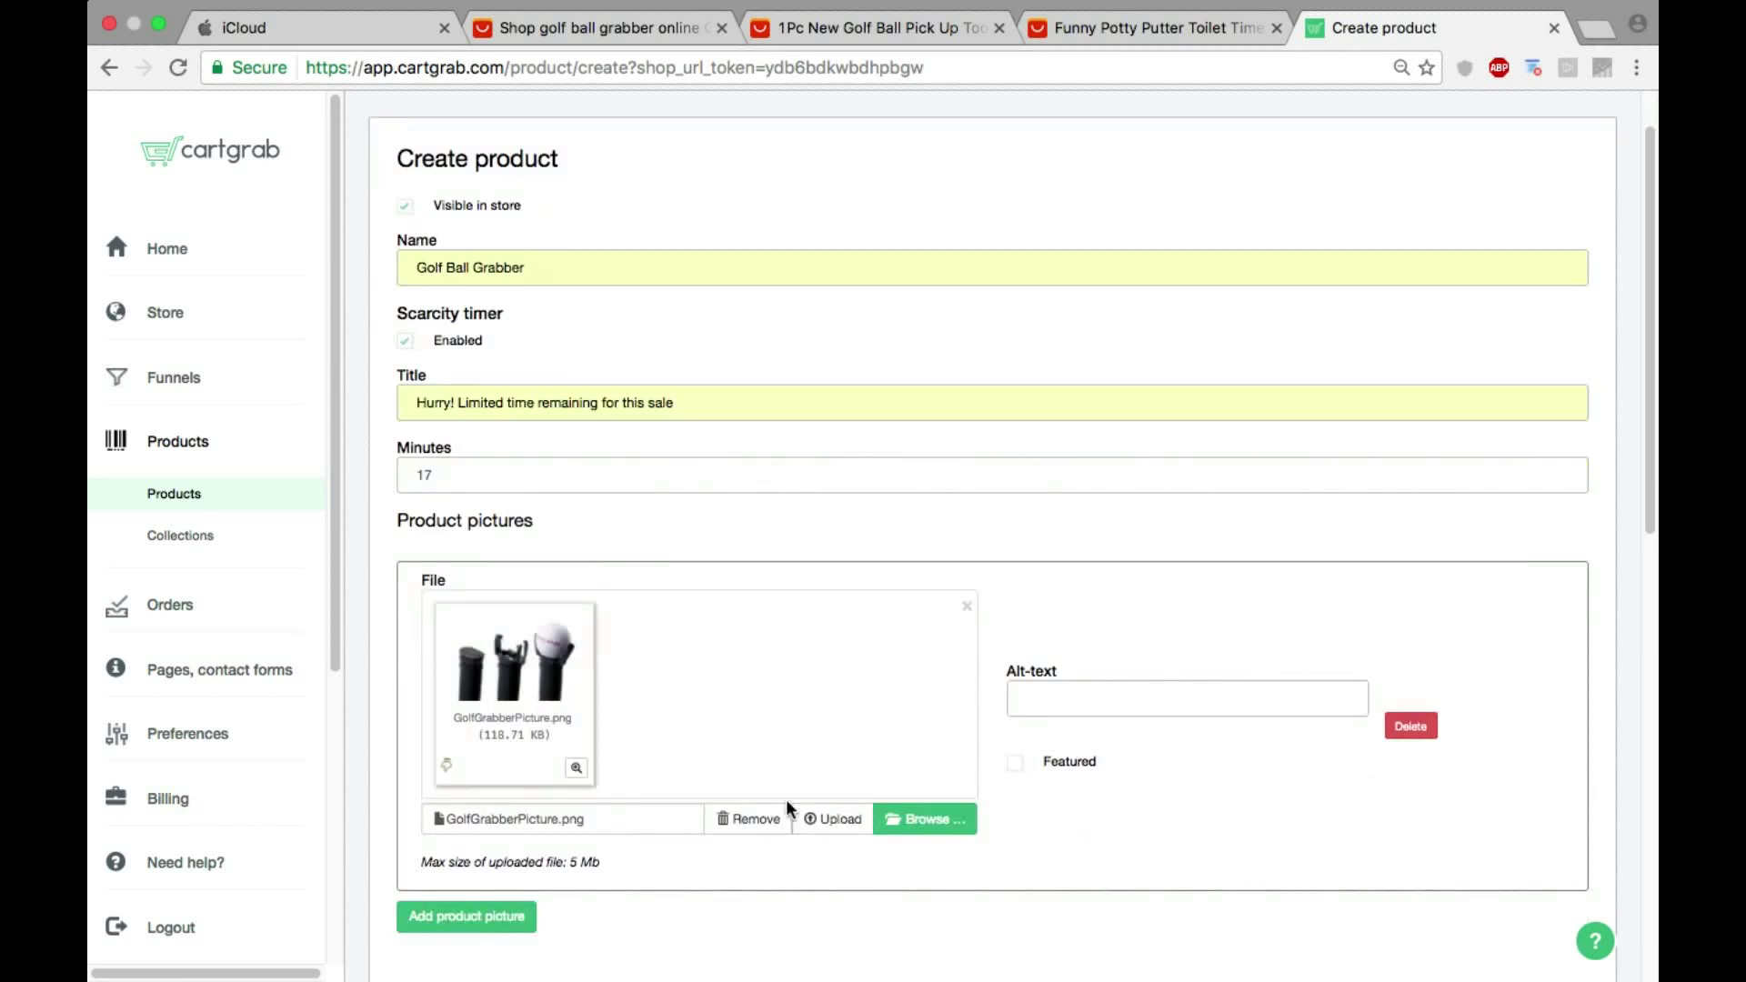
click(830, 821)
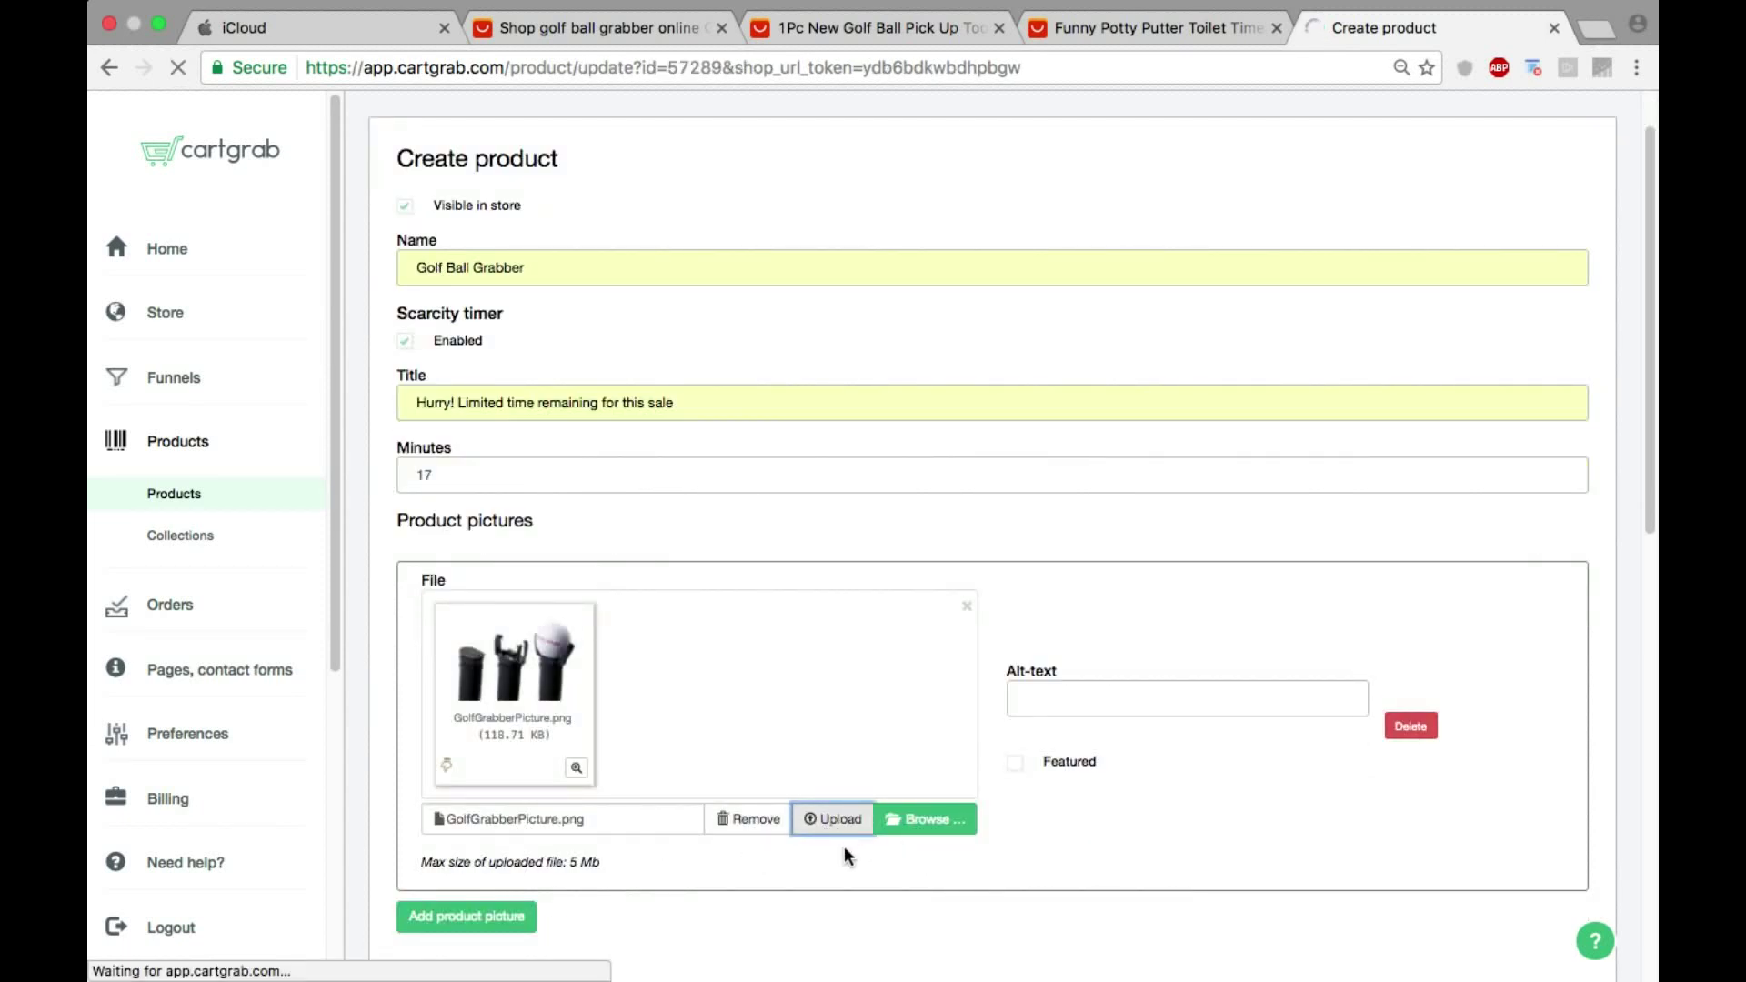
scroll(782, 864, down, 3)
scroll(727, 877, down, 10)
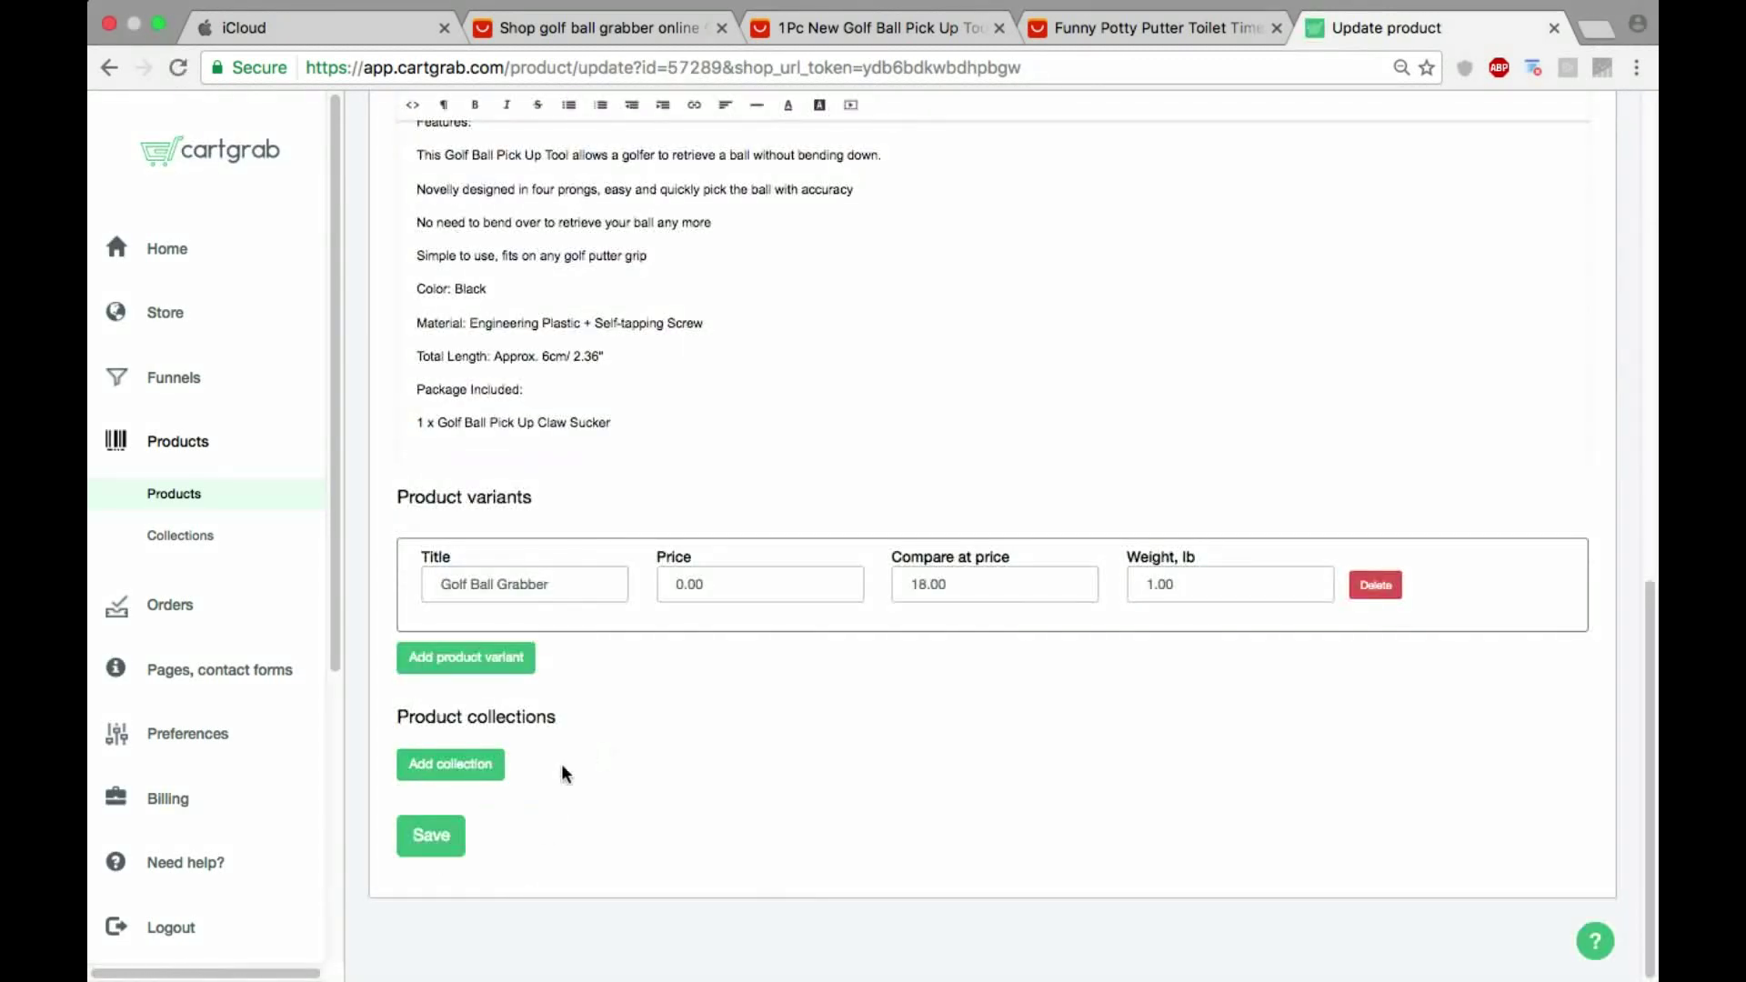
click(433, 837)
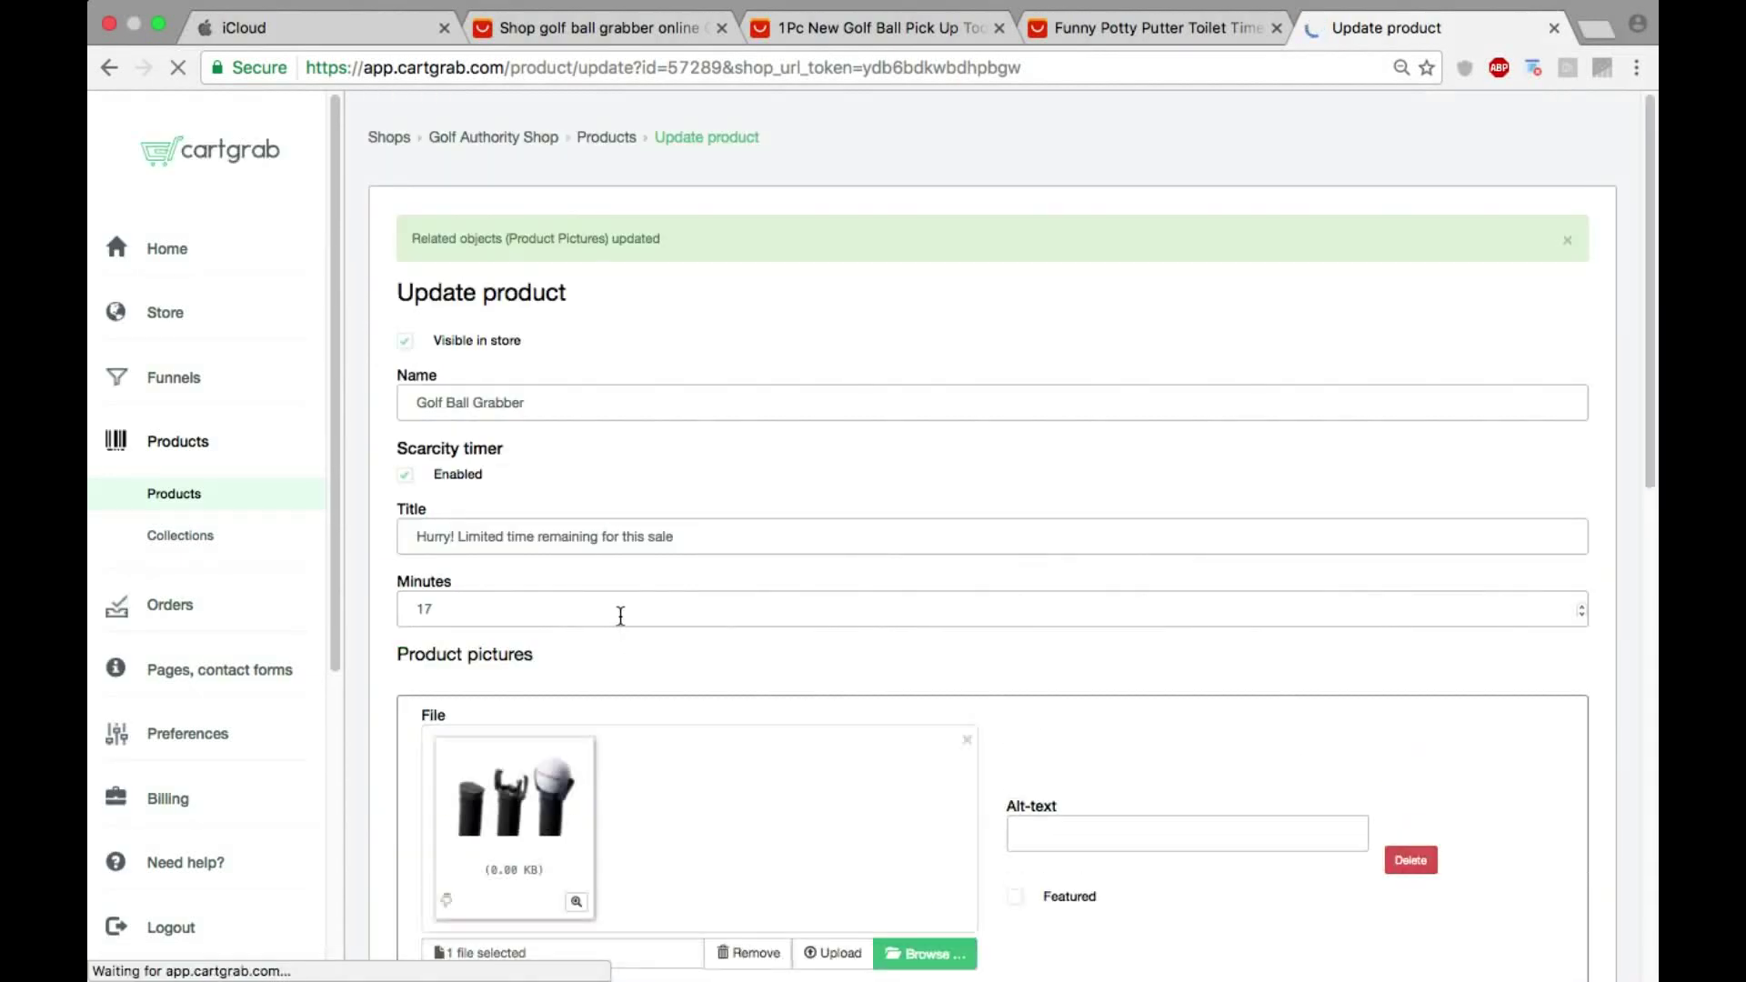
Step: Start a new product in the shop, make it visible in store and name it Golf Putter Gag Gift
click(613, 140)
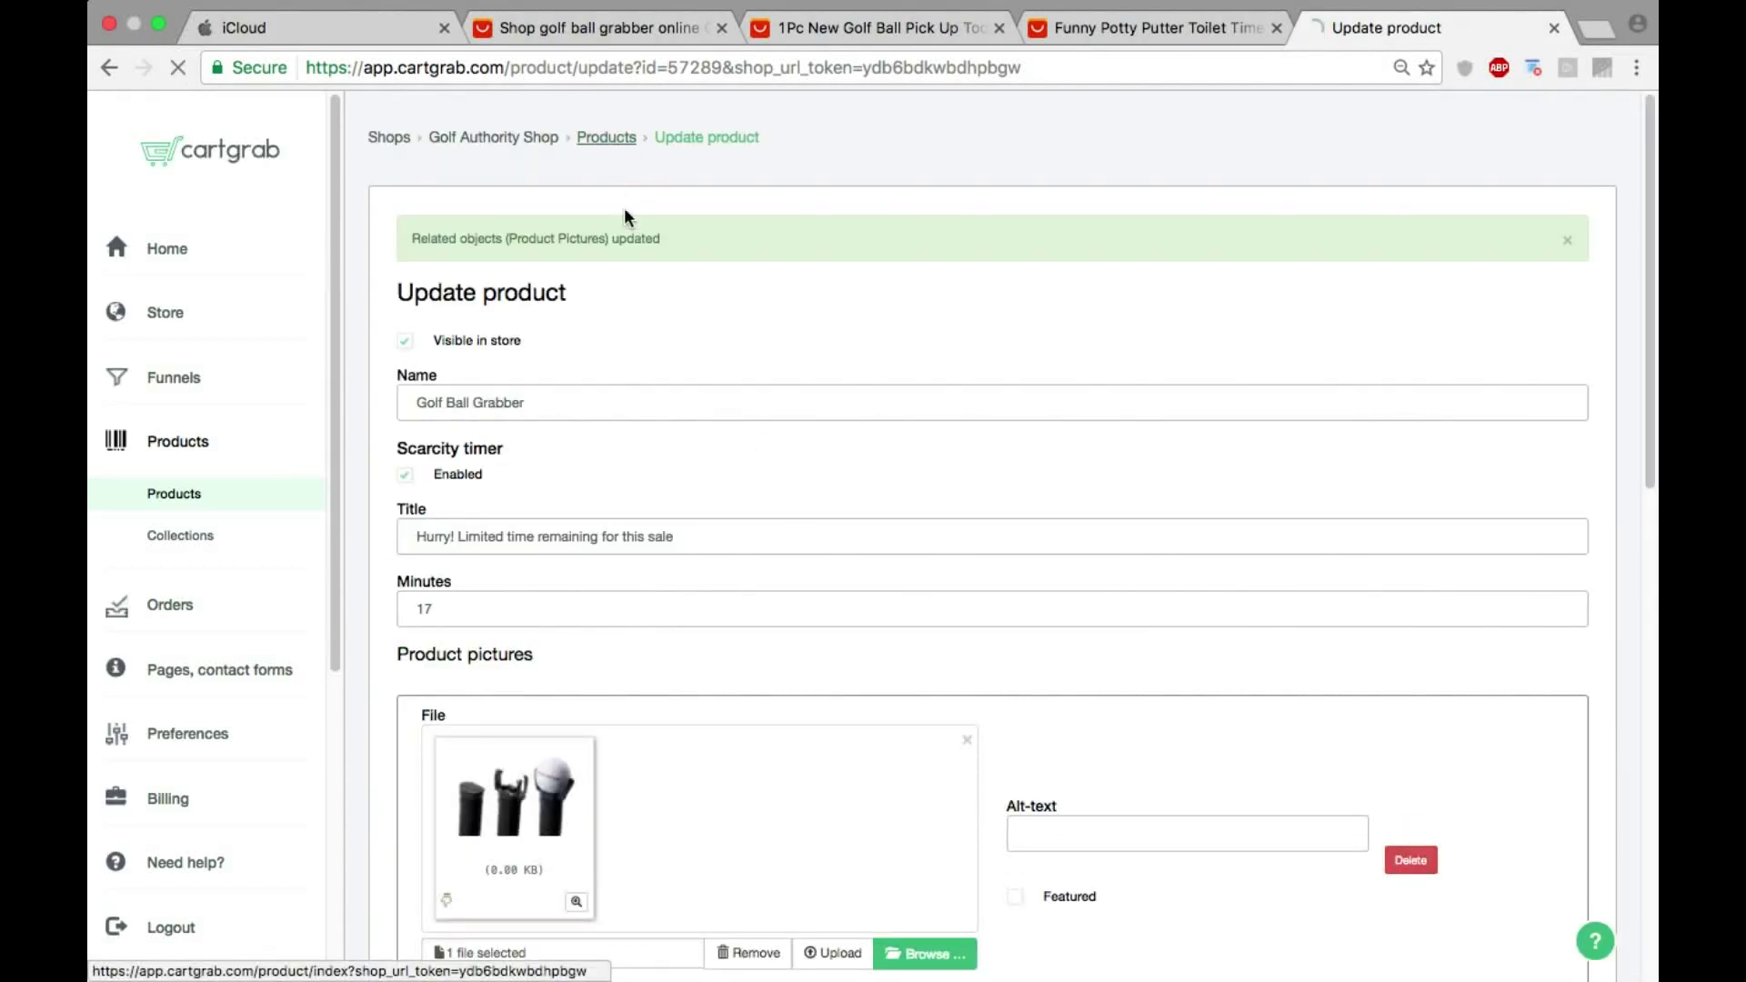
click(481, 289)
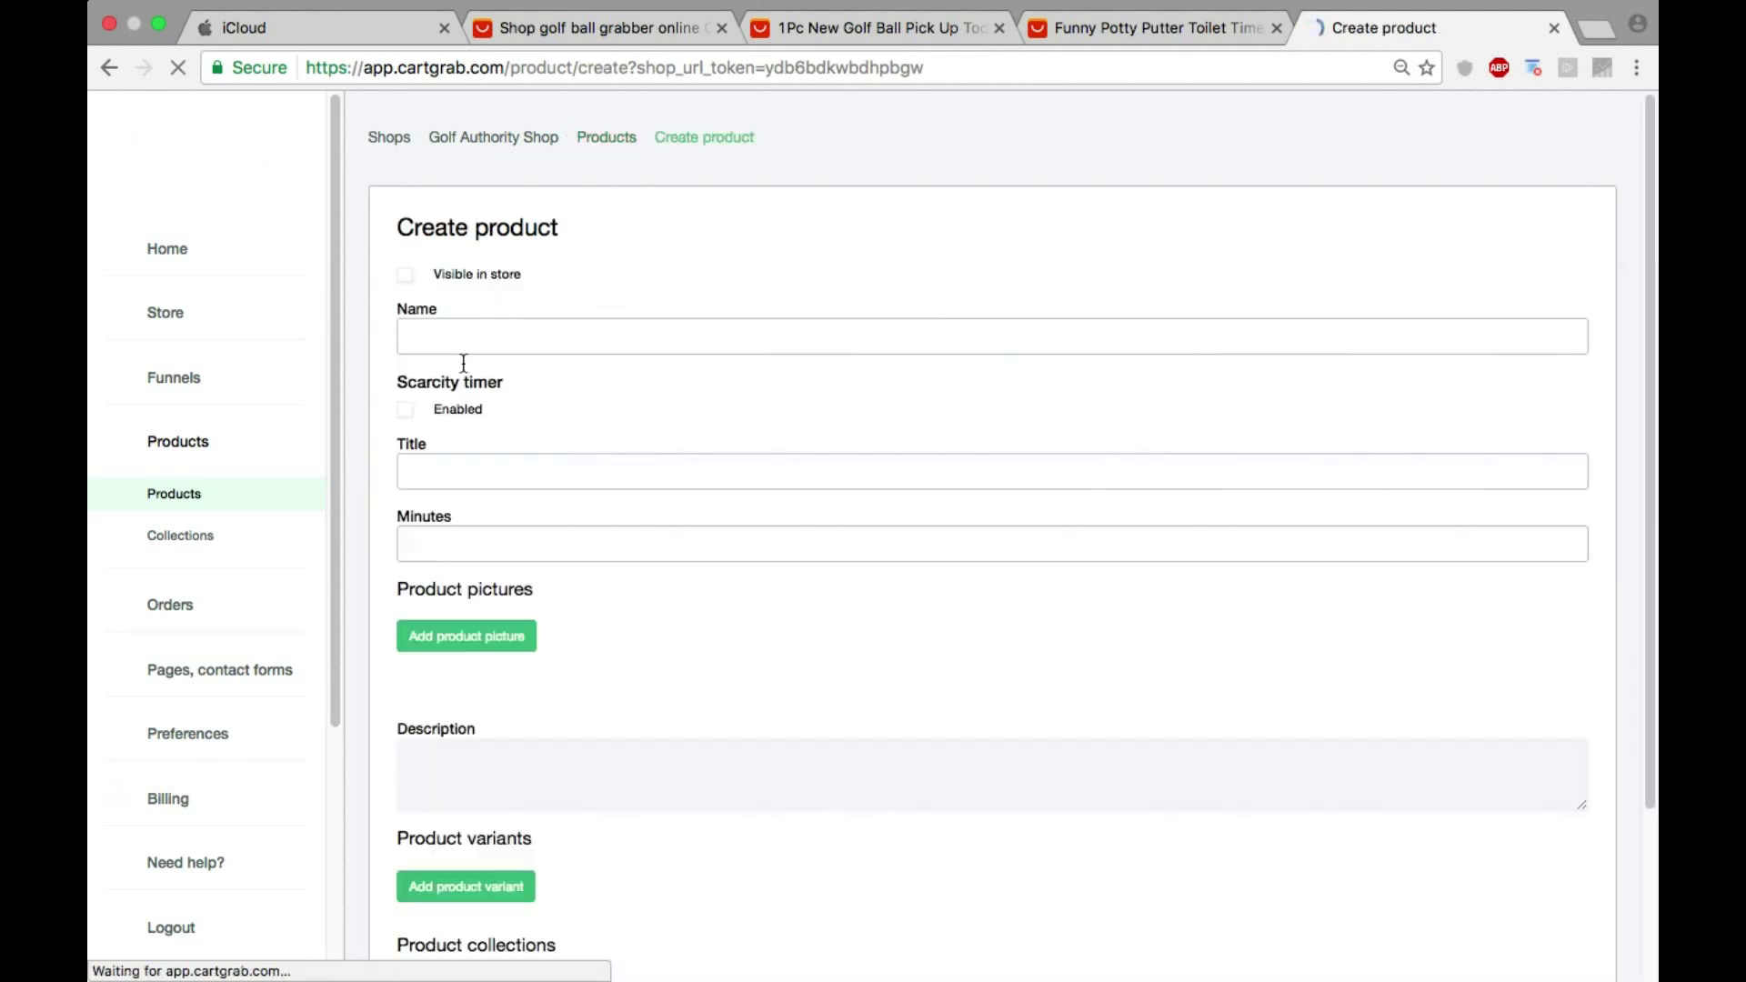
click(405, 275)
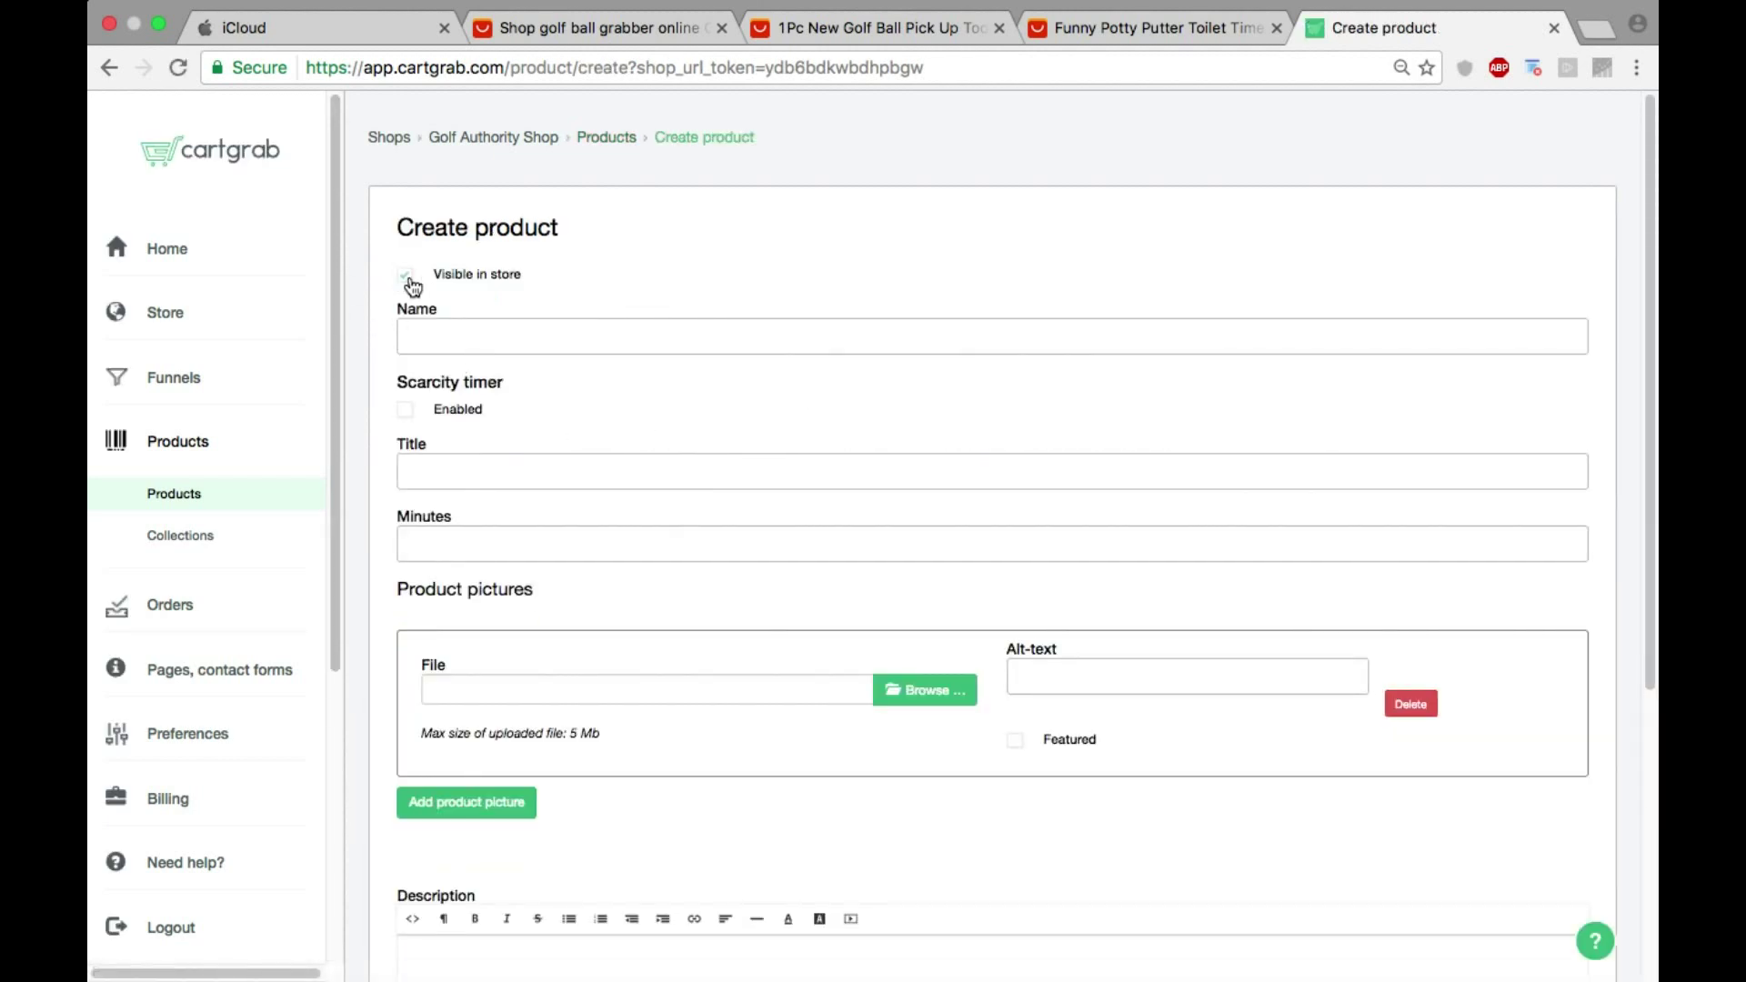
click(461, 338)
text(Golf)
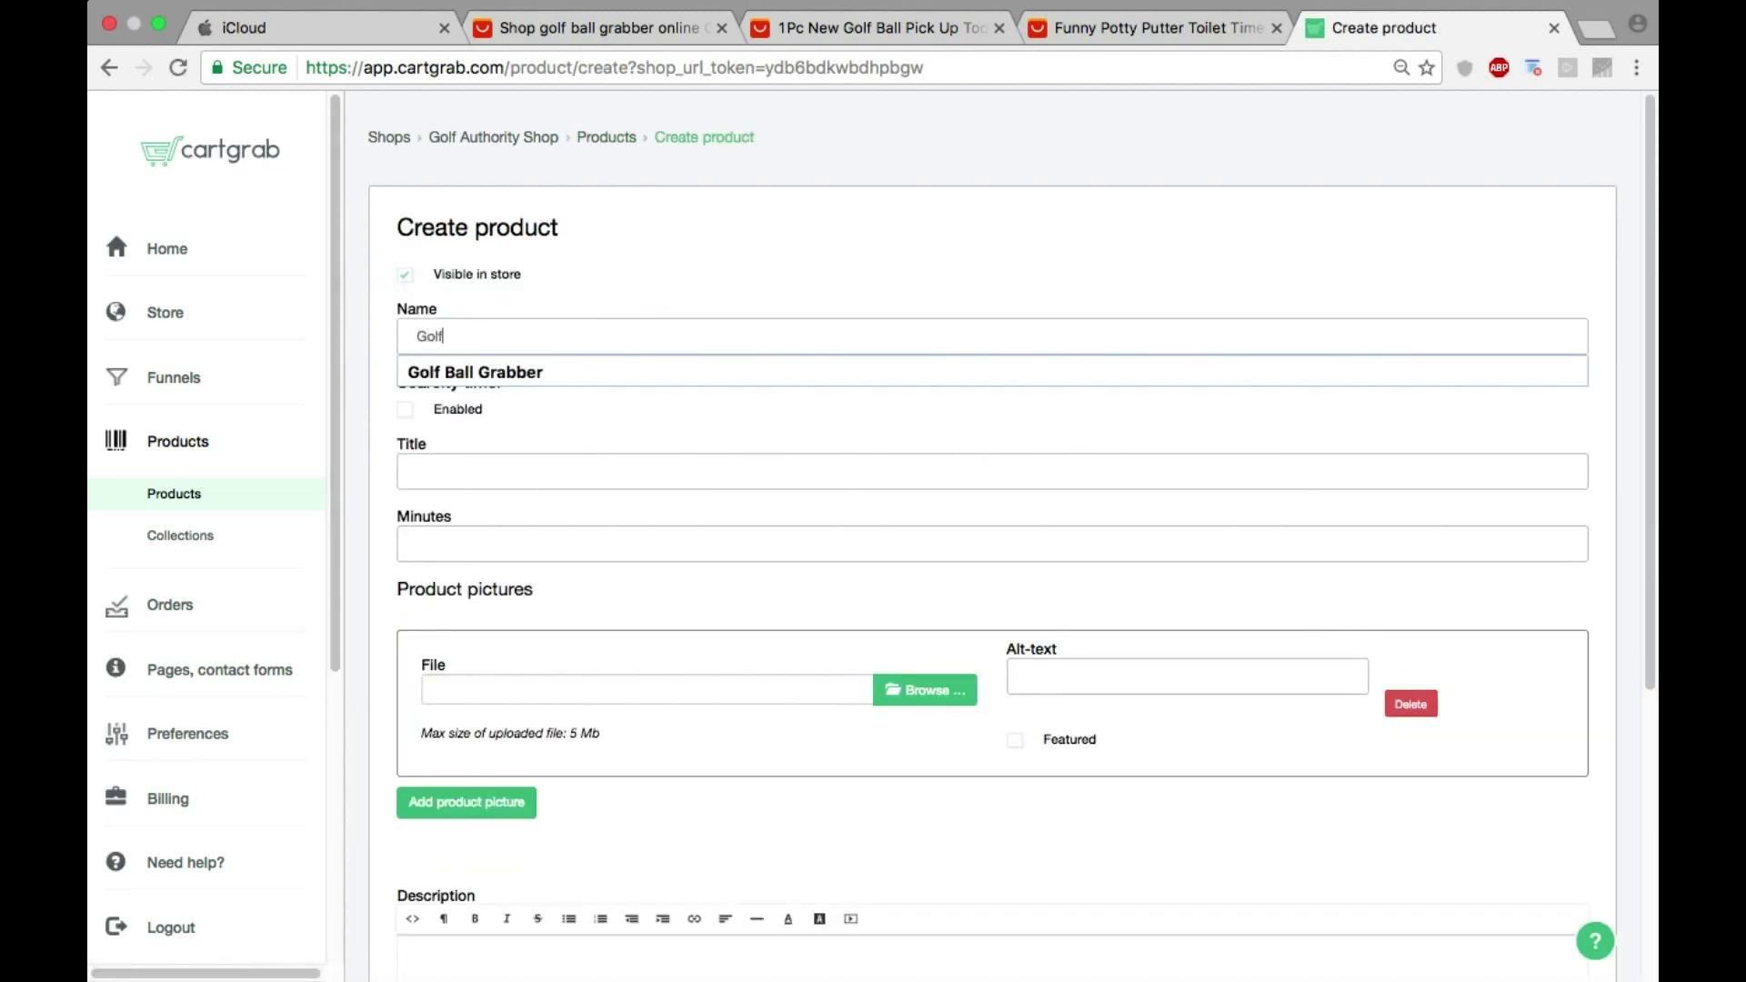
text( Putter Gag)
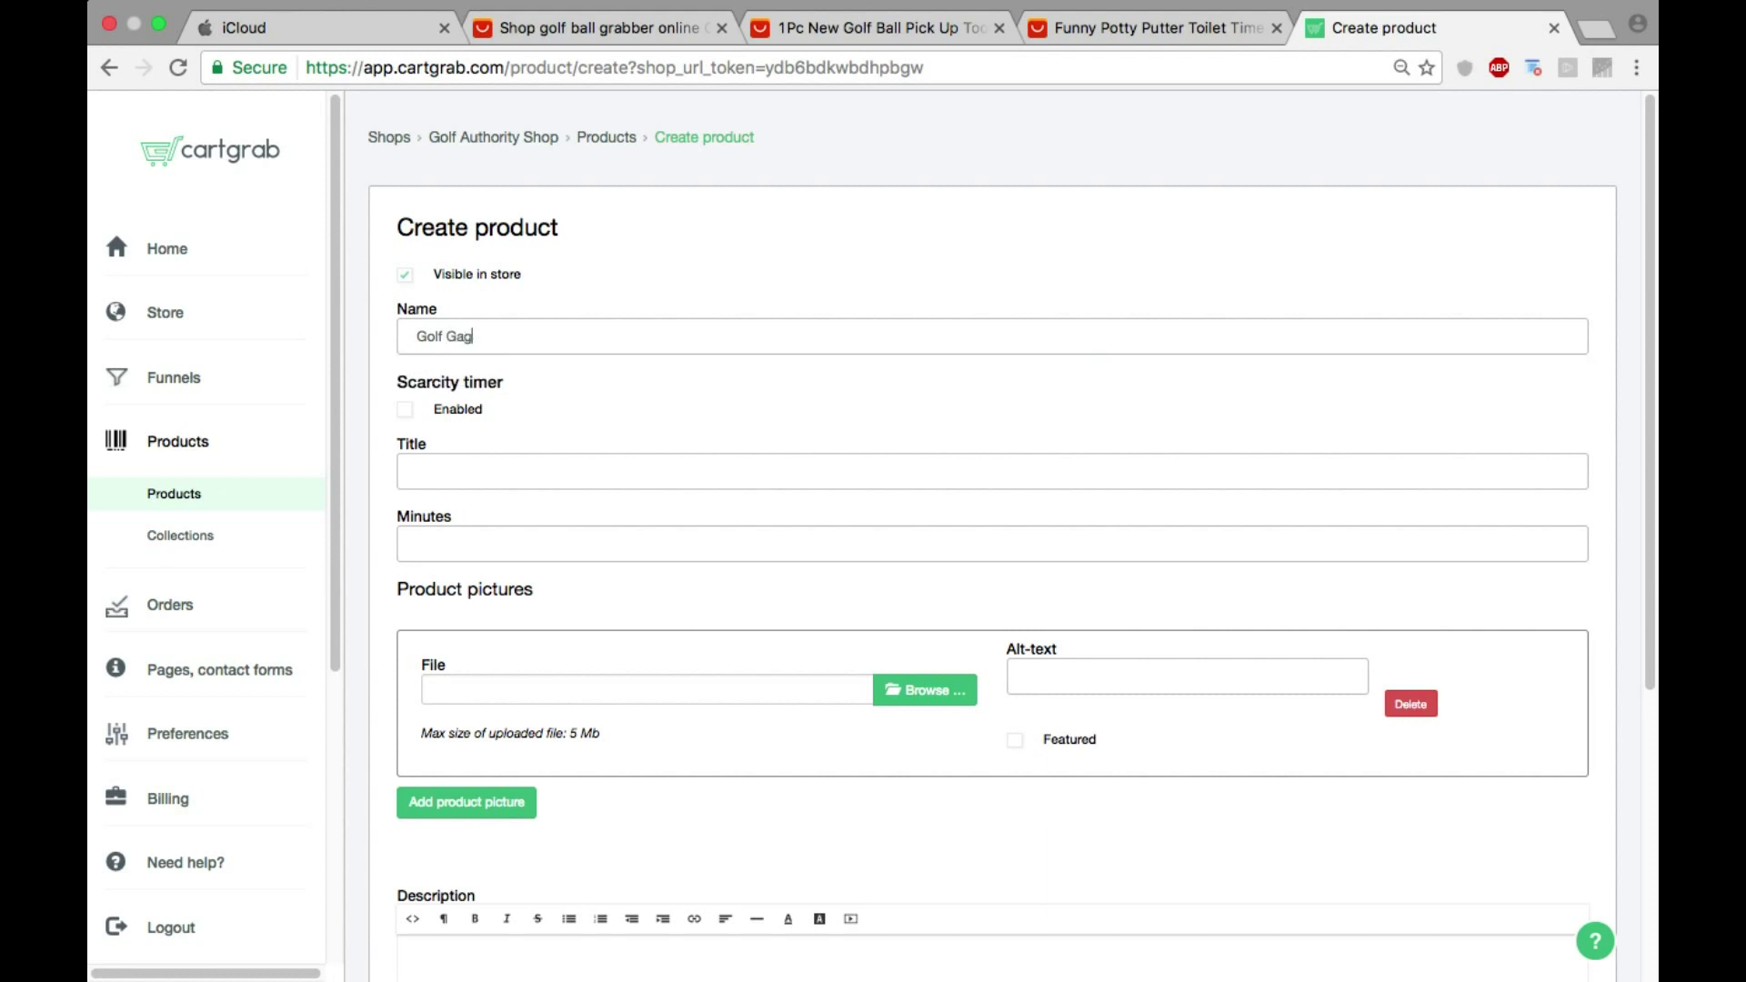
key(BackSpace)
key(BackSpace)
key(BackSpace)
key(BackSpace)
text(Putter Gag G)
click(468, 459)
Step: Attach GolfPutterGag.png from the Desktop as the product picture
click(926, 693)
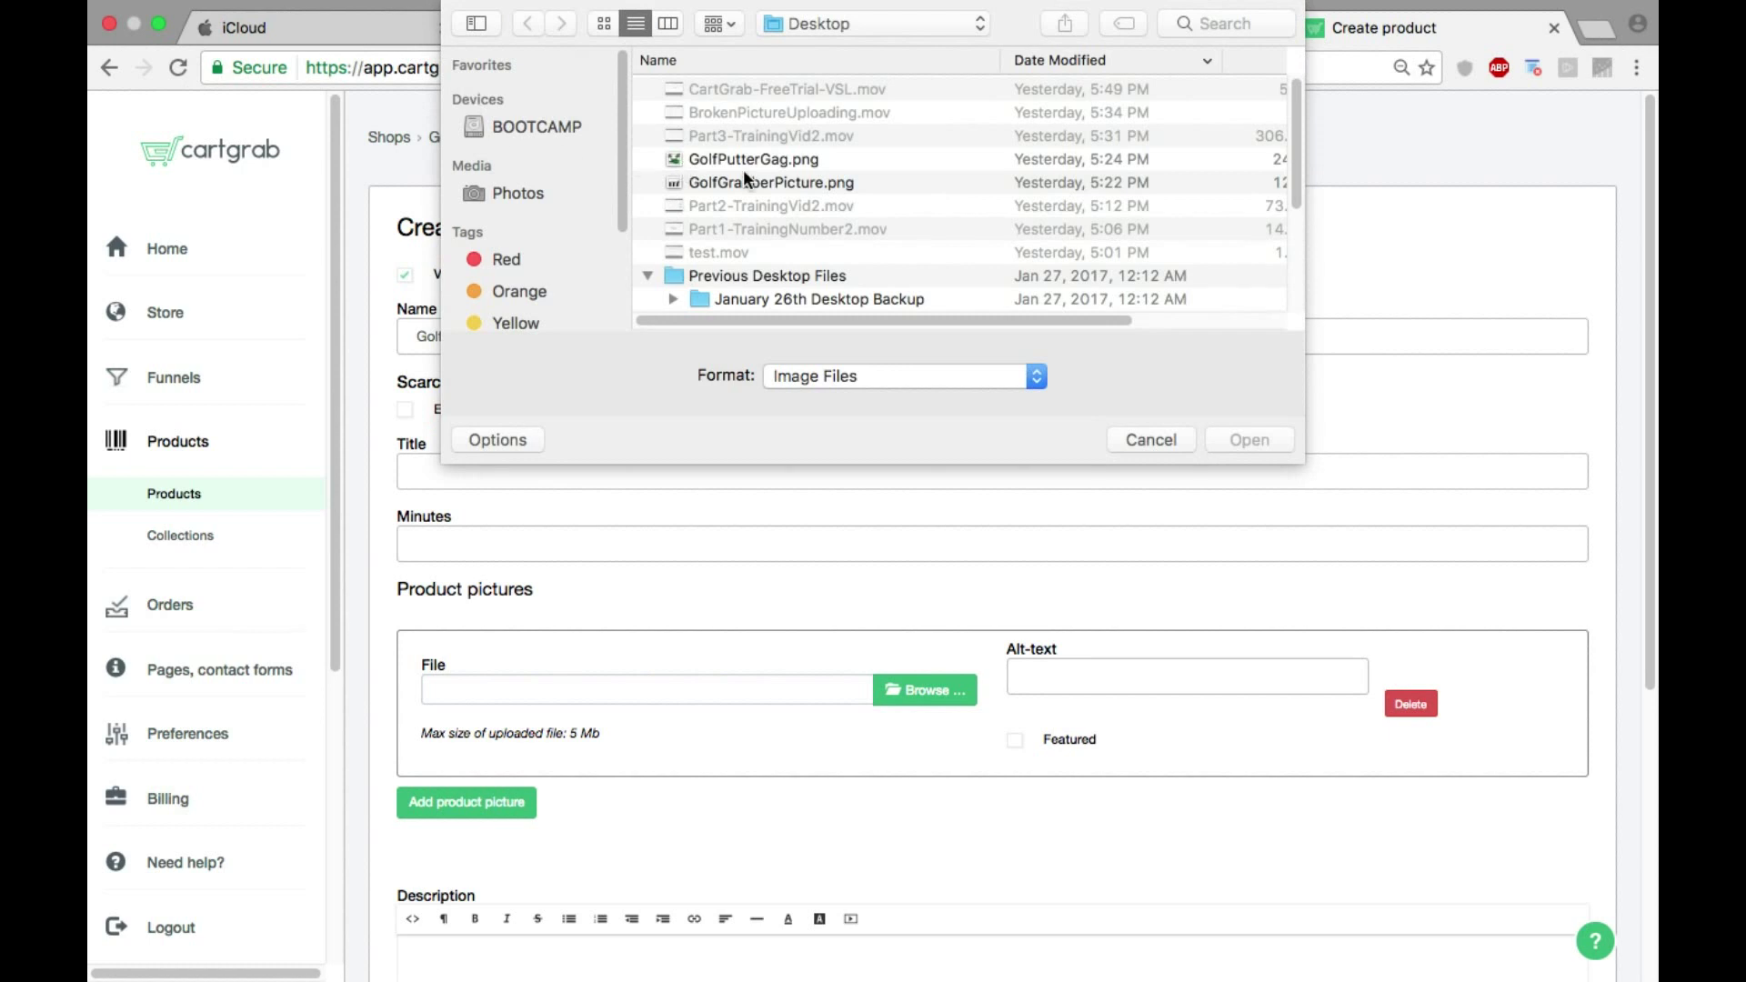
double_click(761, 161)
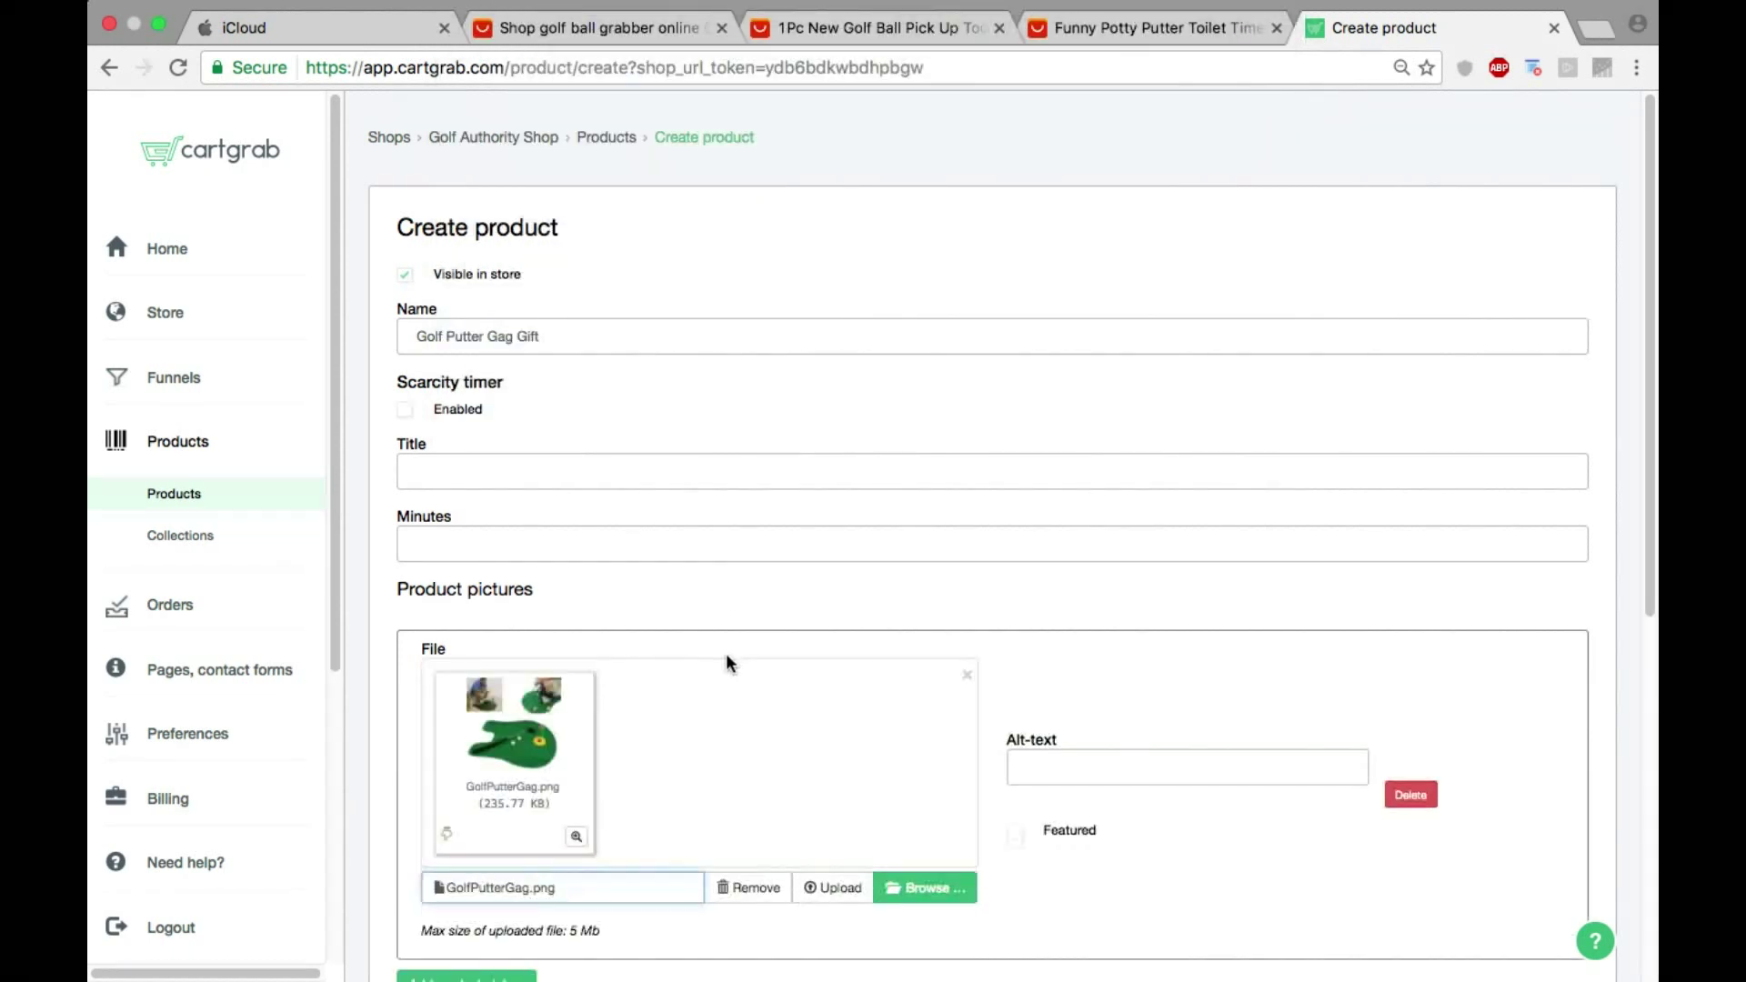
scroll(653, 670, down, 5)
Step: Switch to the Funny Potty Putter listing on AliExpress and copy its features, specifications and package contents
click(441, 537)
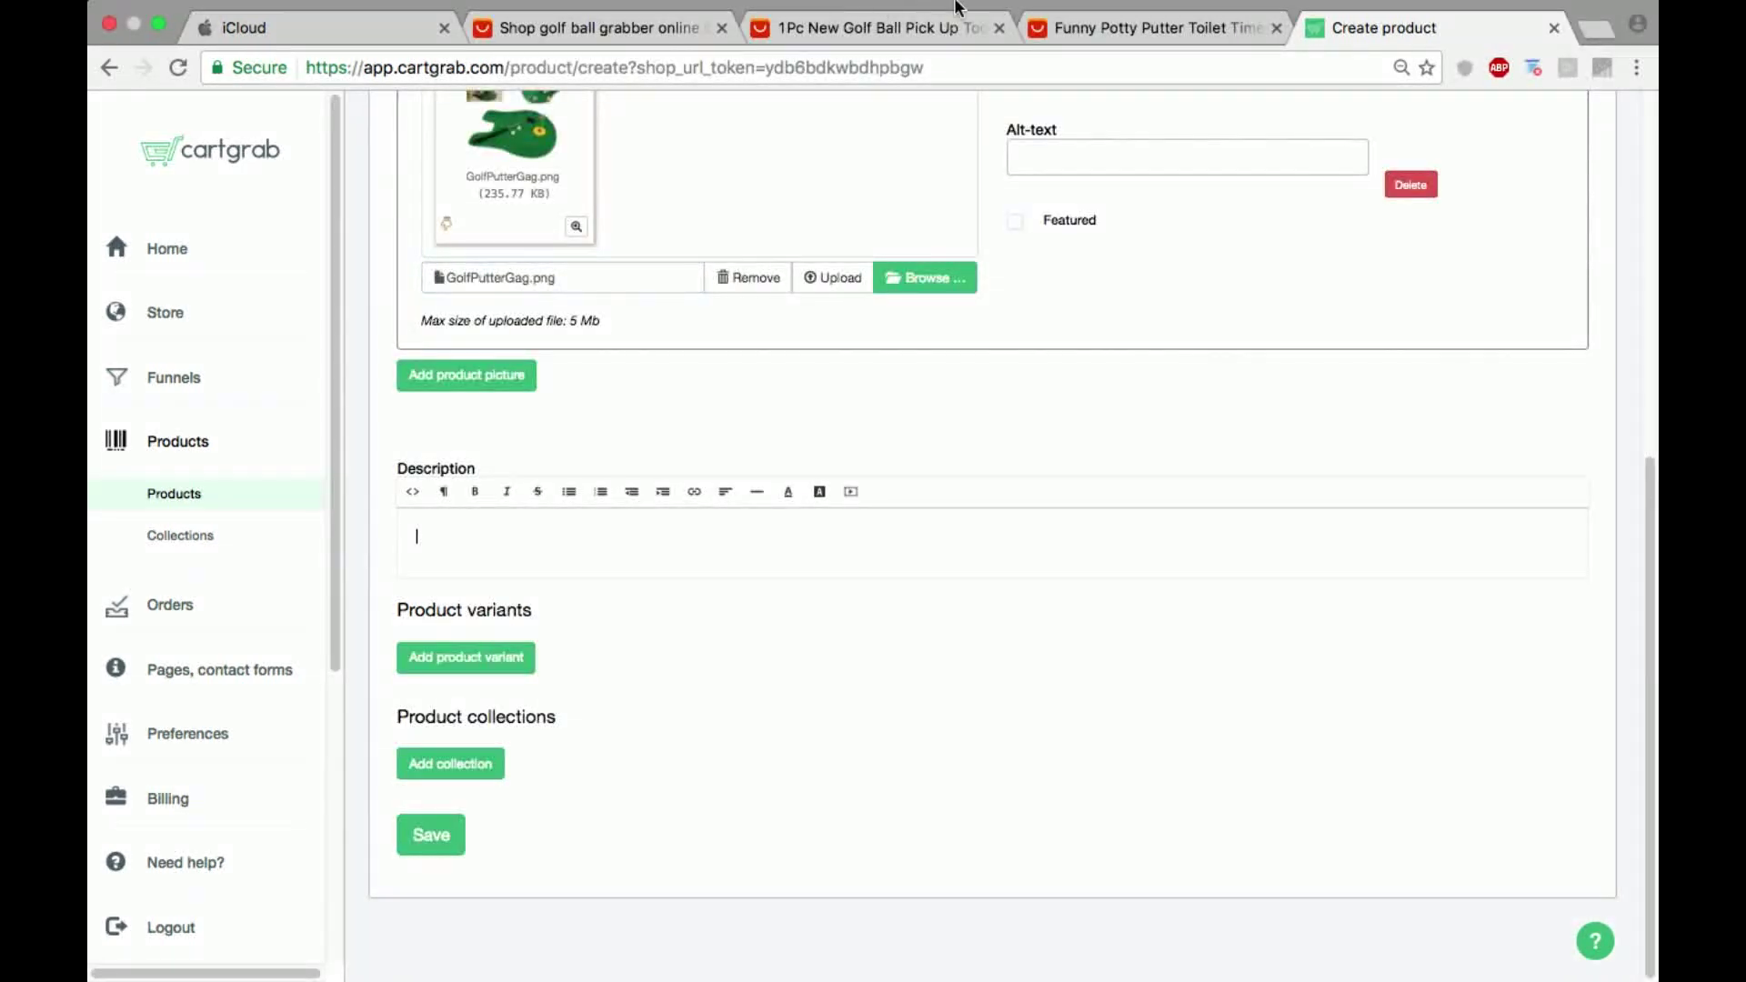
click(1076, 30)
scroll(756, 902, down, 15)
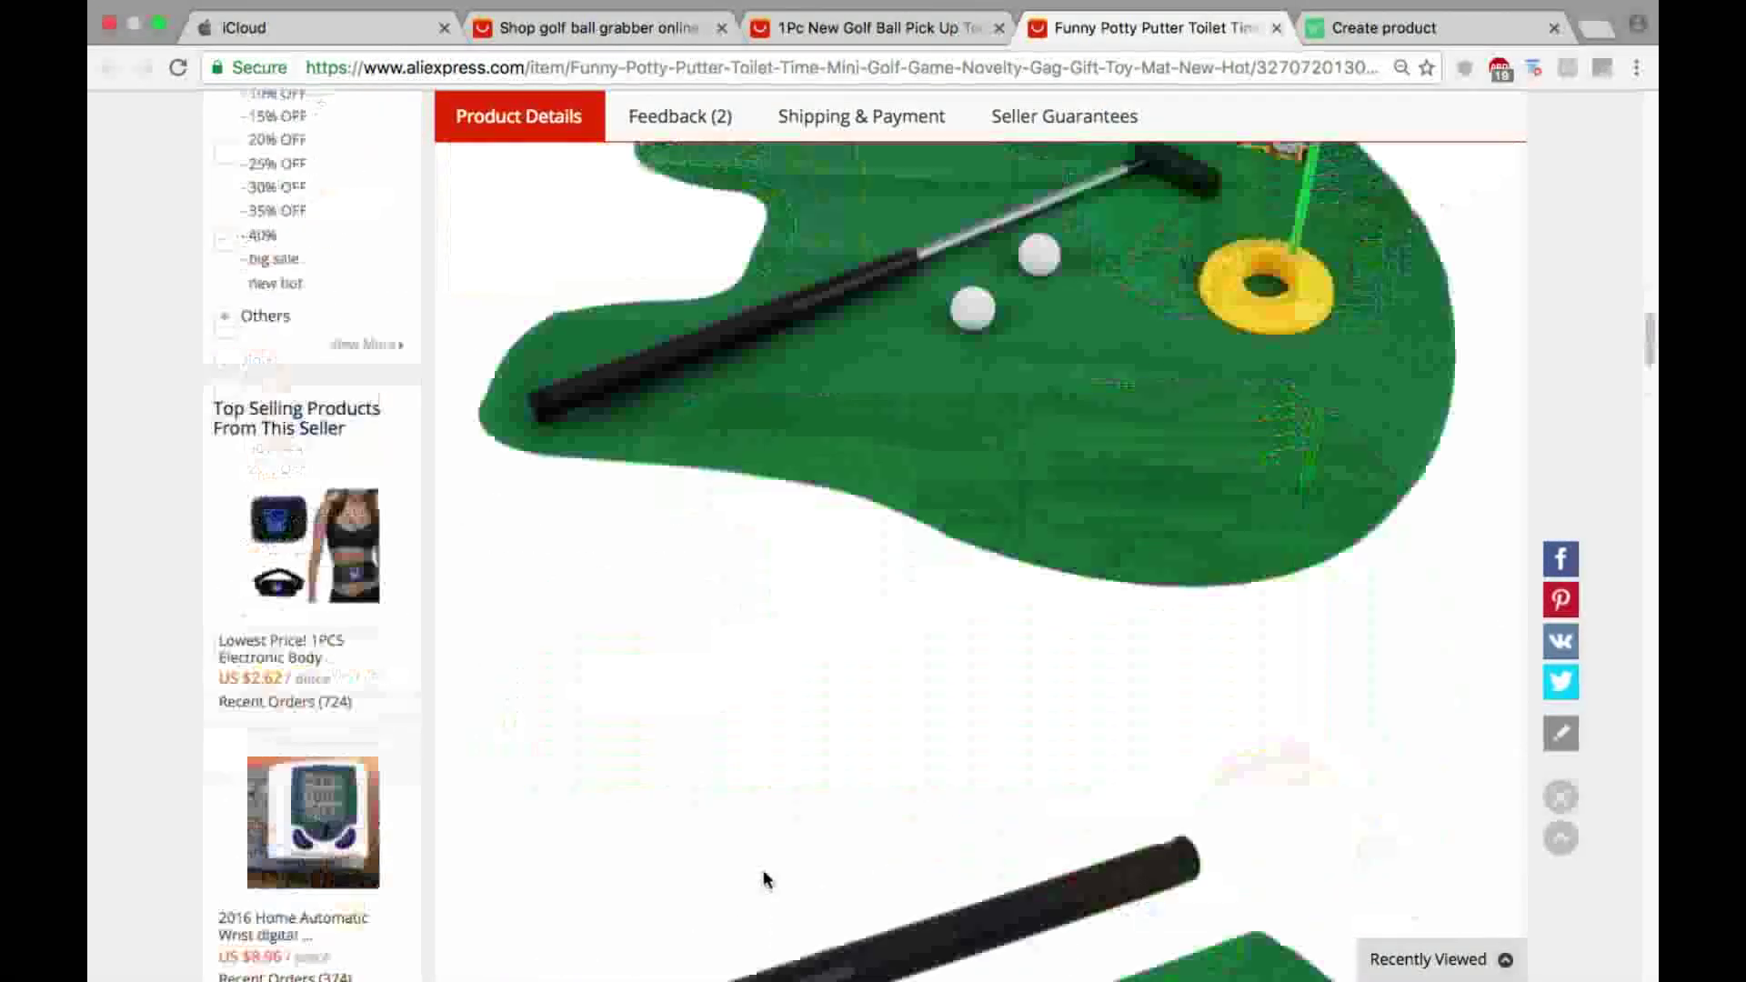
scroll(761, 875, up, 10)
scroll(893, 778, down, 1)
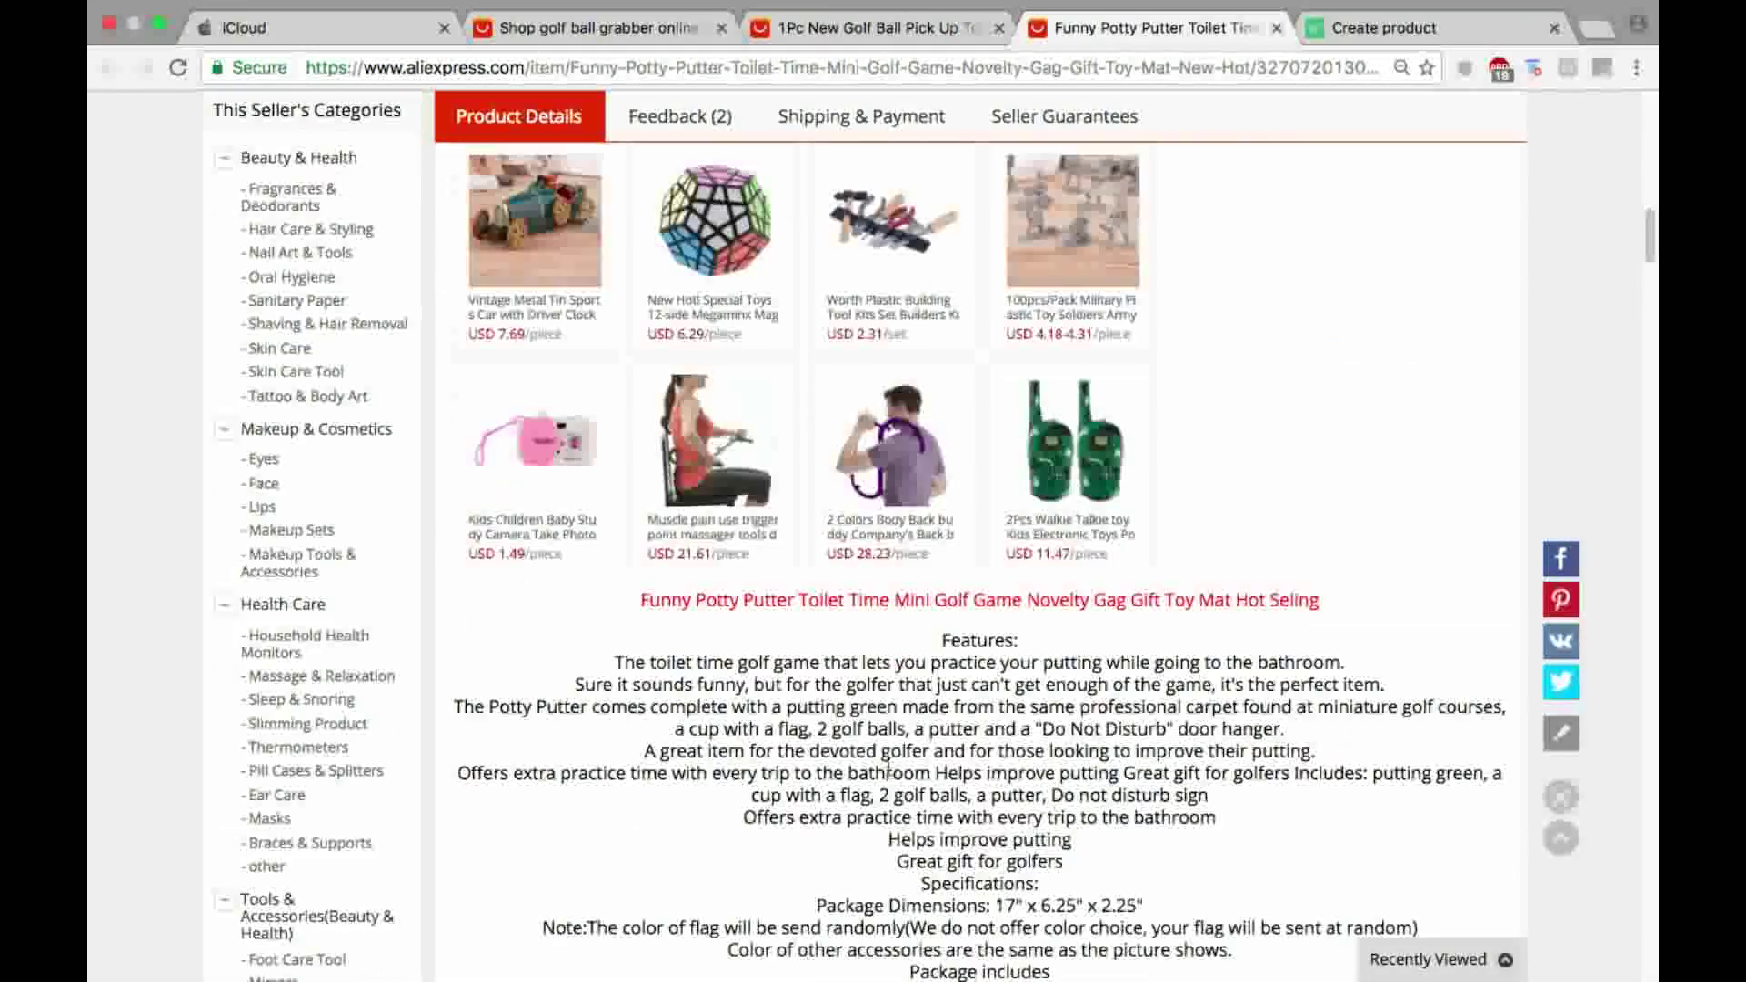
drag(934, 647, 1100, 899)
right_click(985, 751)
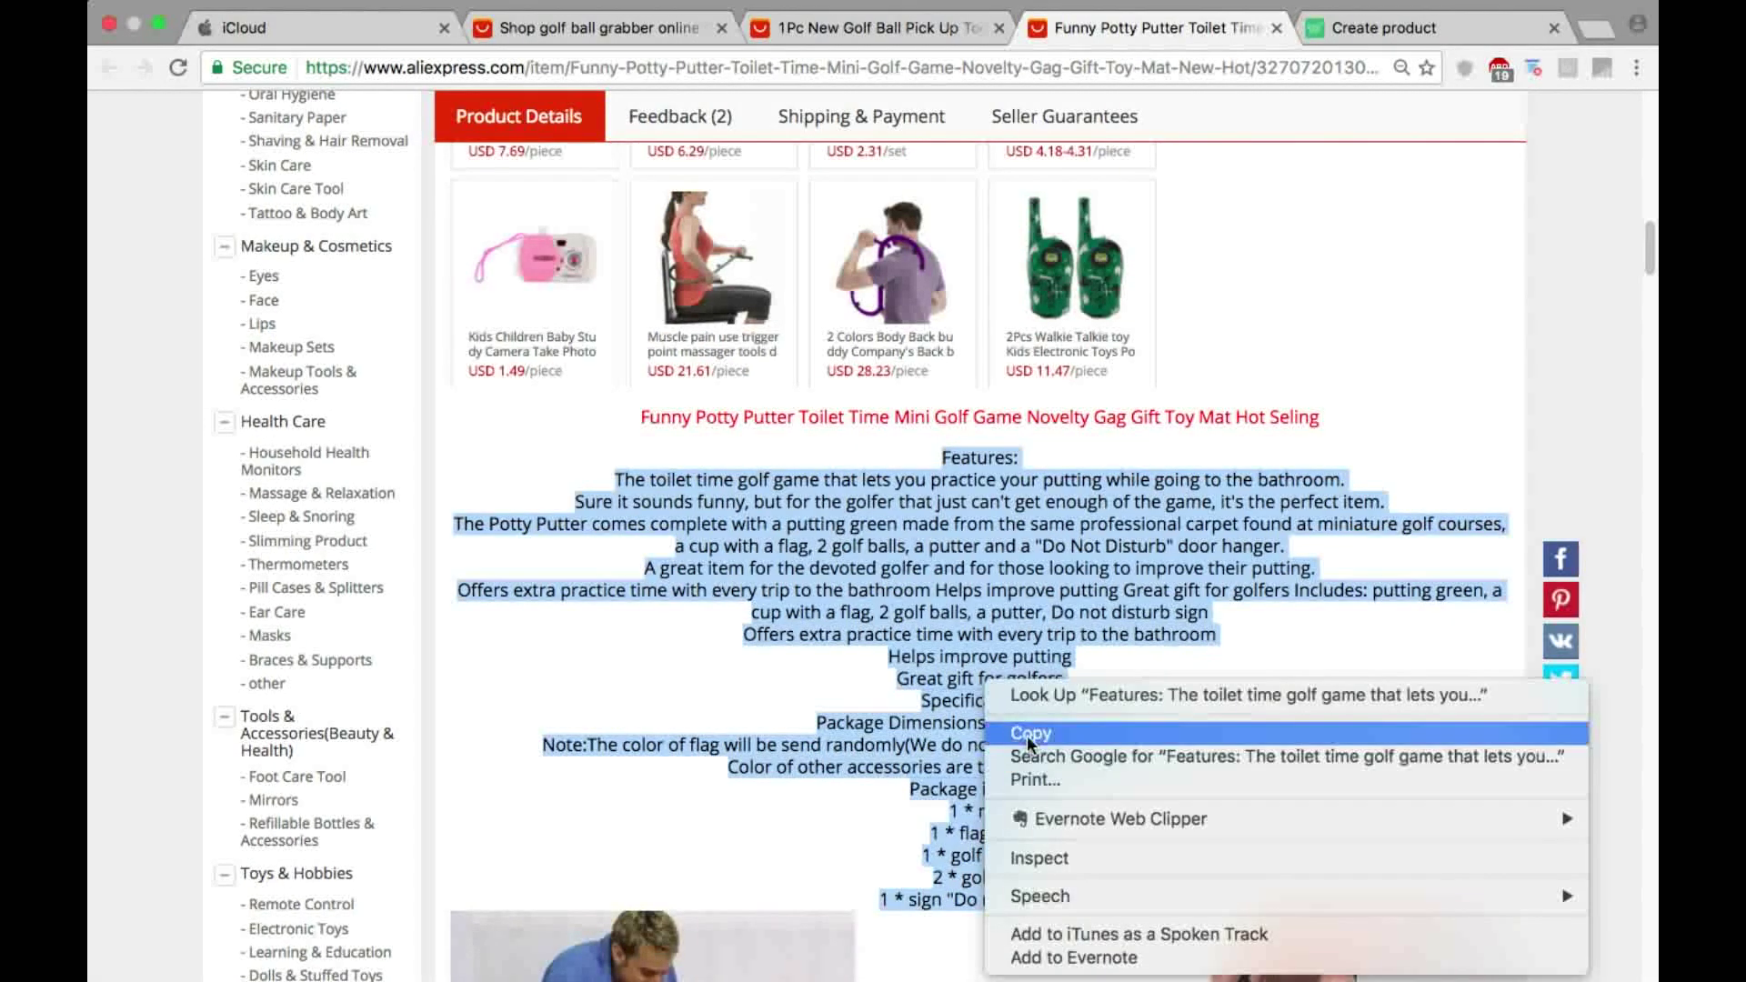
click(1028, 735)
Step: Return to the CartGrab product form and paste the copied potty putter text into the description
click(864, 27)
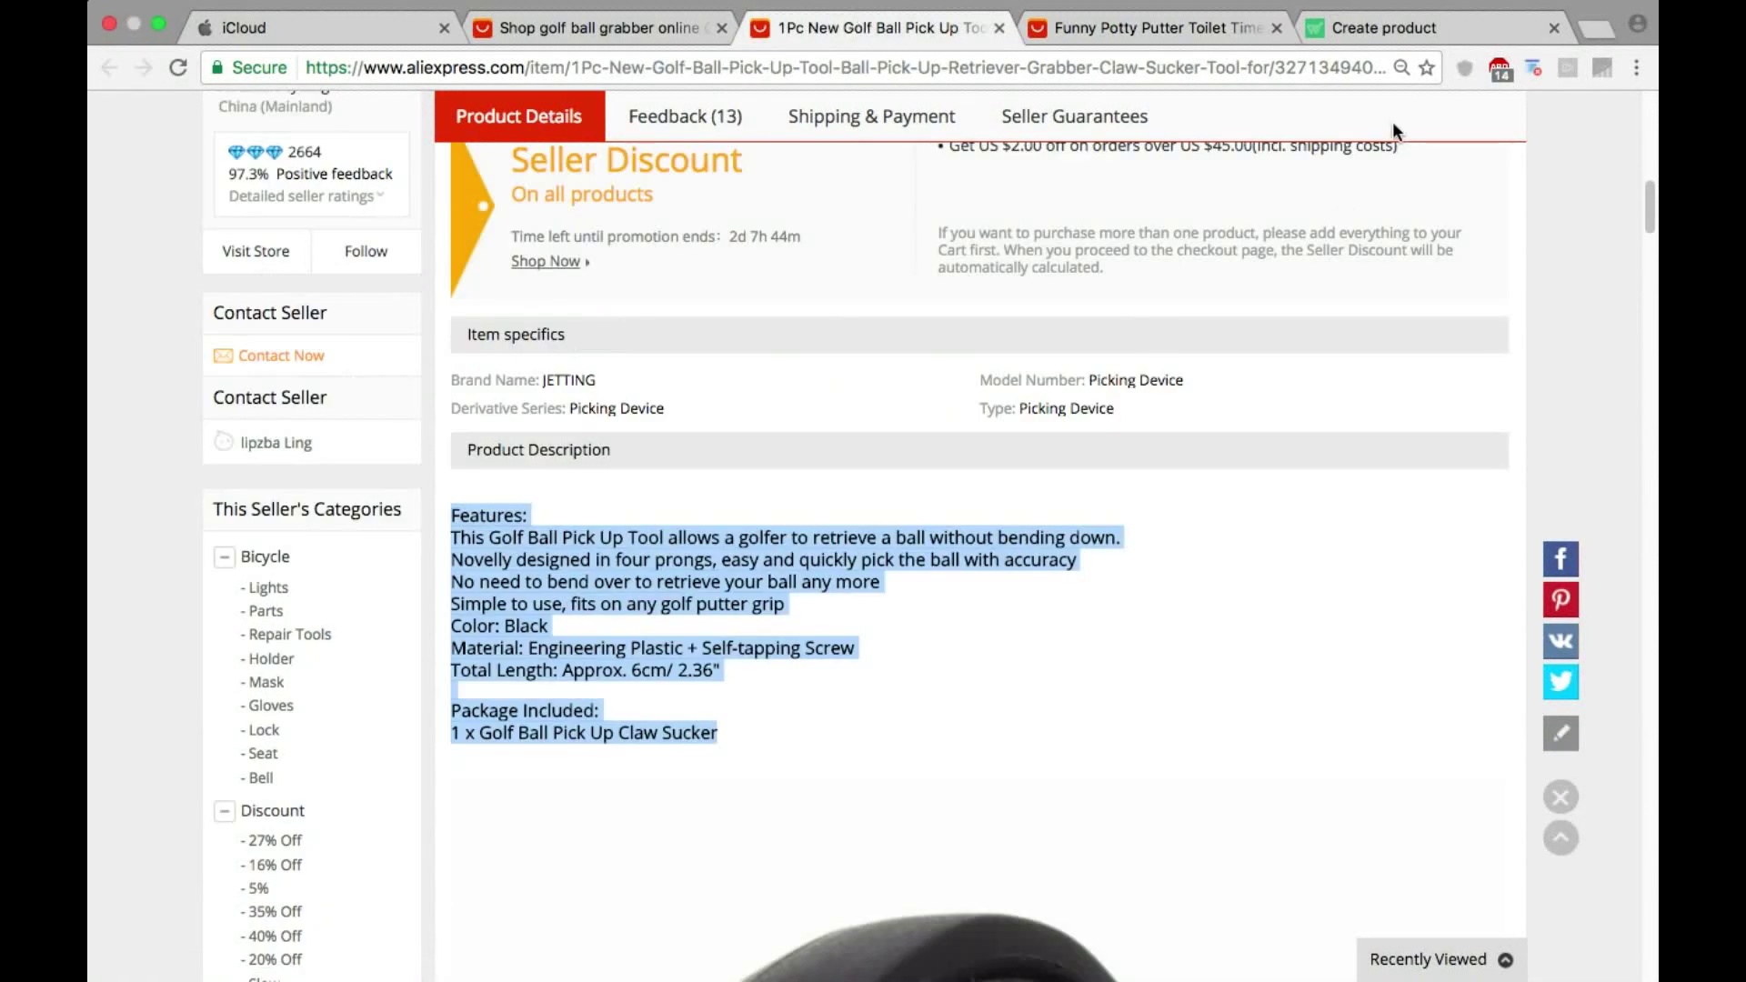
click(1400, 27)
right_click(625, 513)
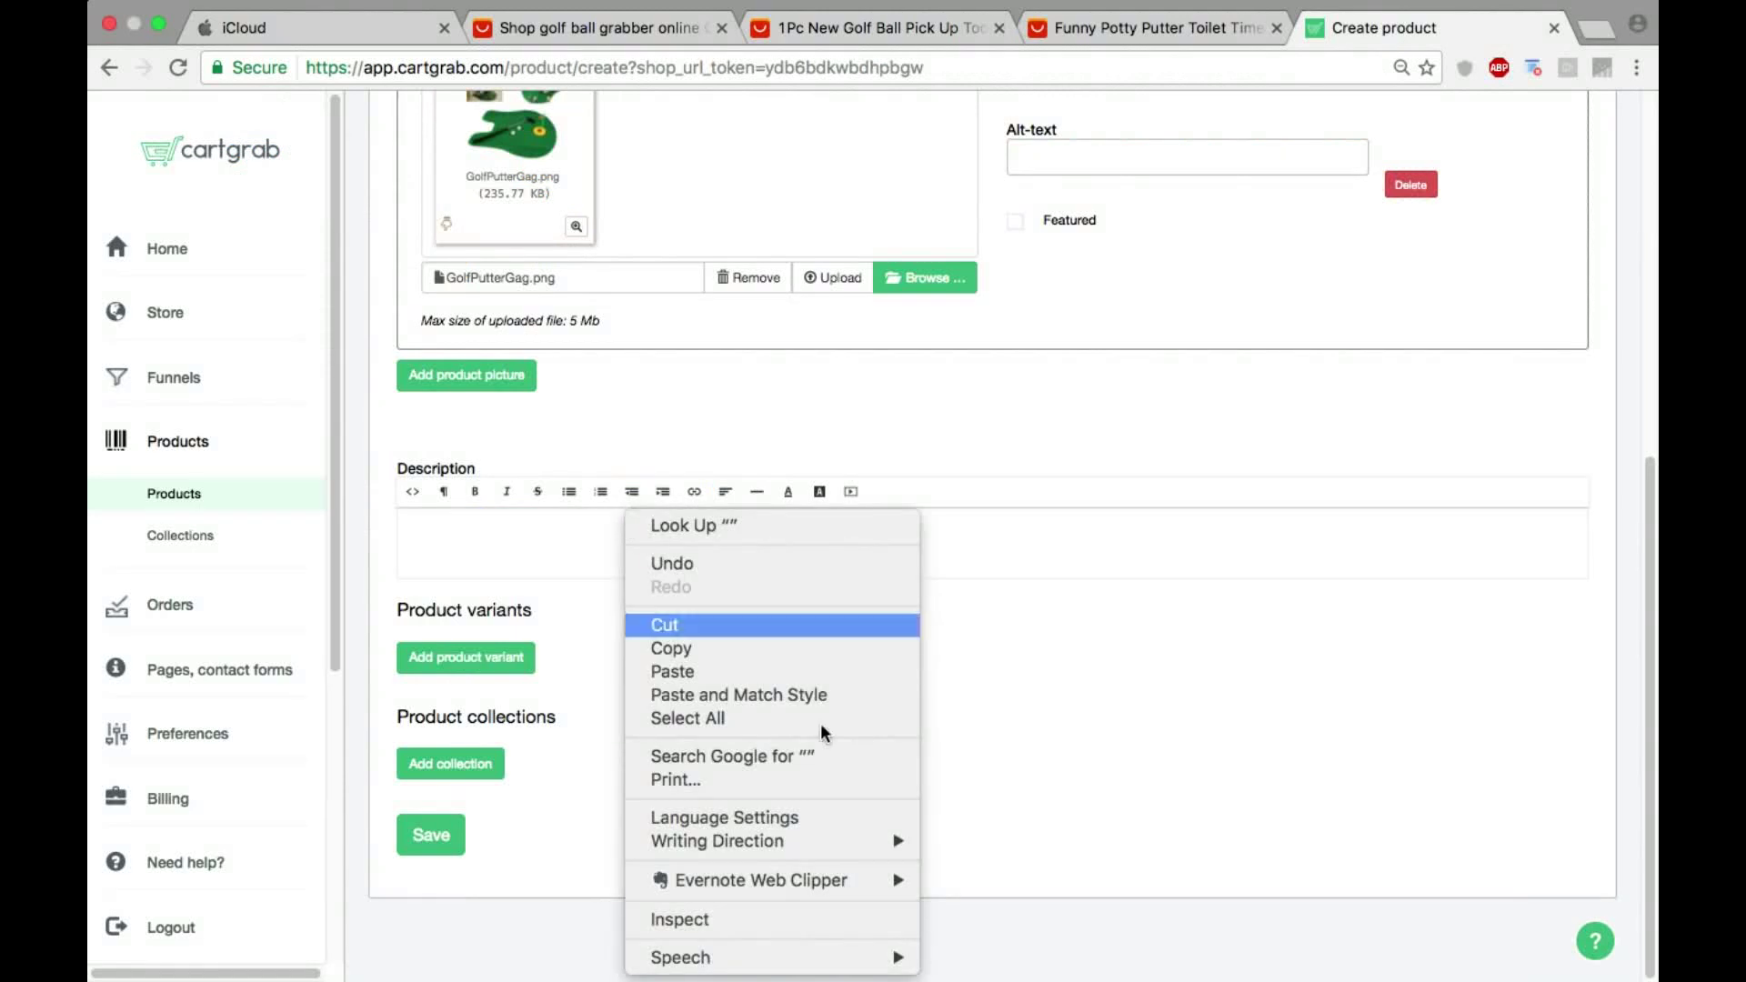
click(733, 671)
scroll(582, 737, down, 3)
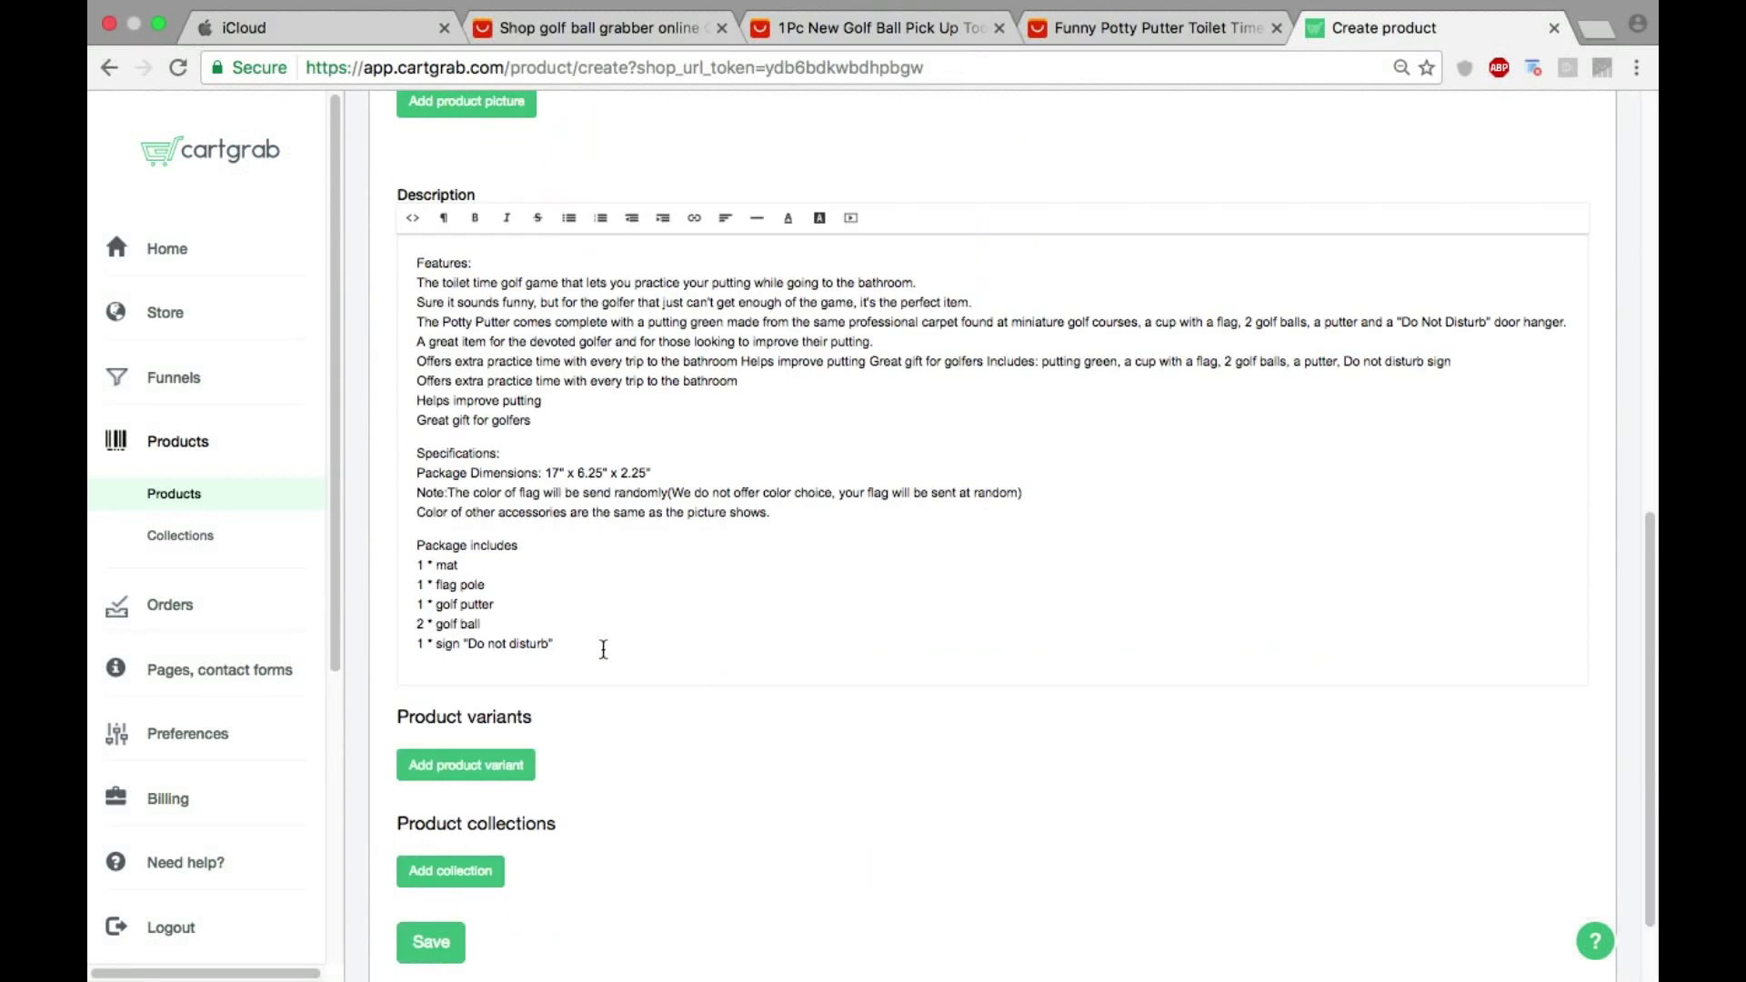
Step: Add a product variant titled Golf Putter Gag Gift
click(491, 774)
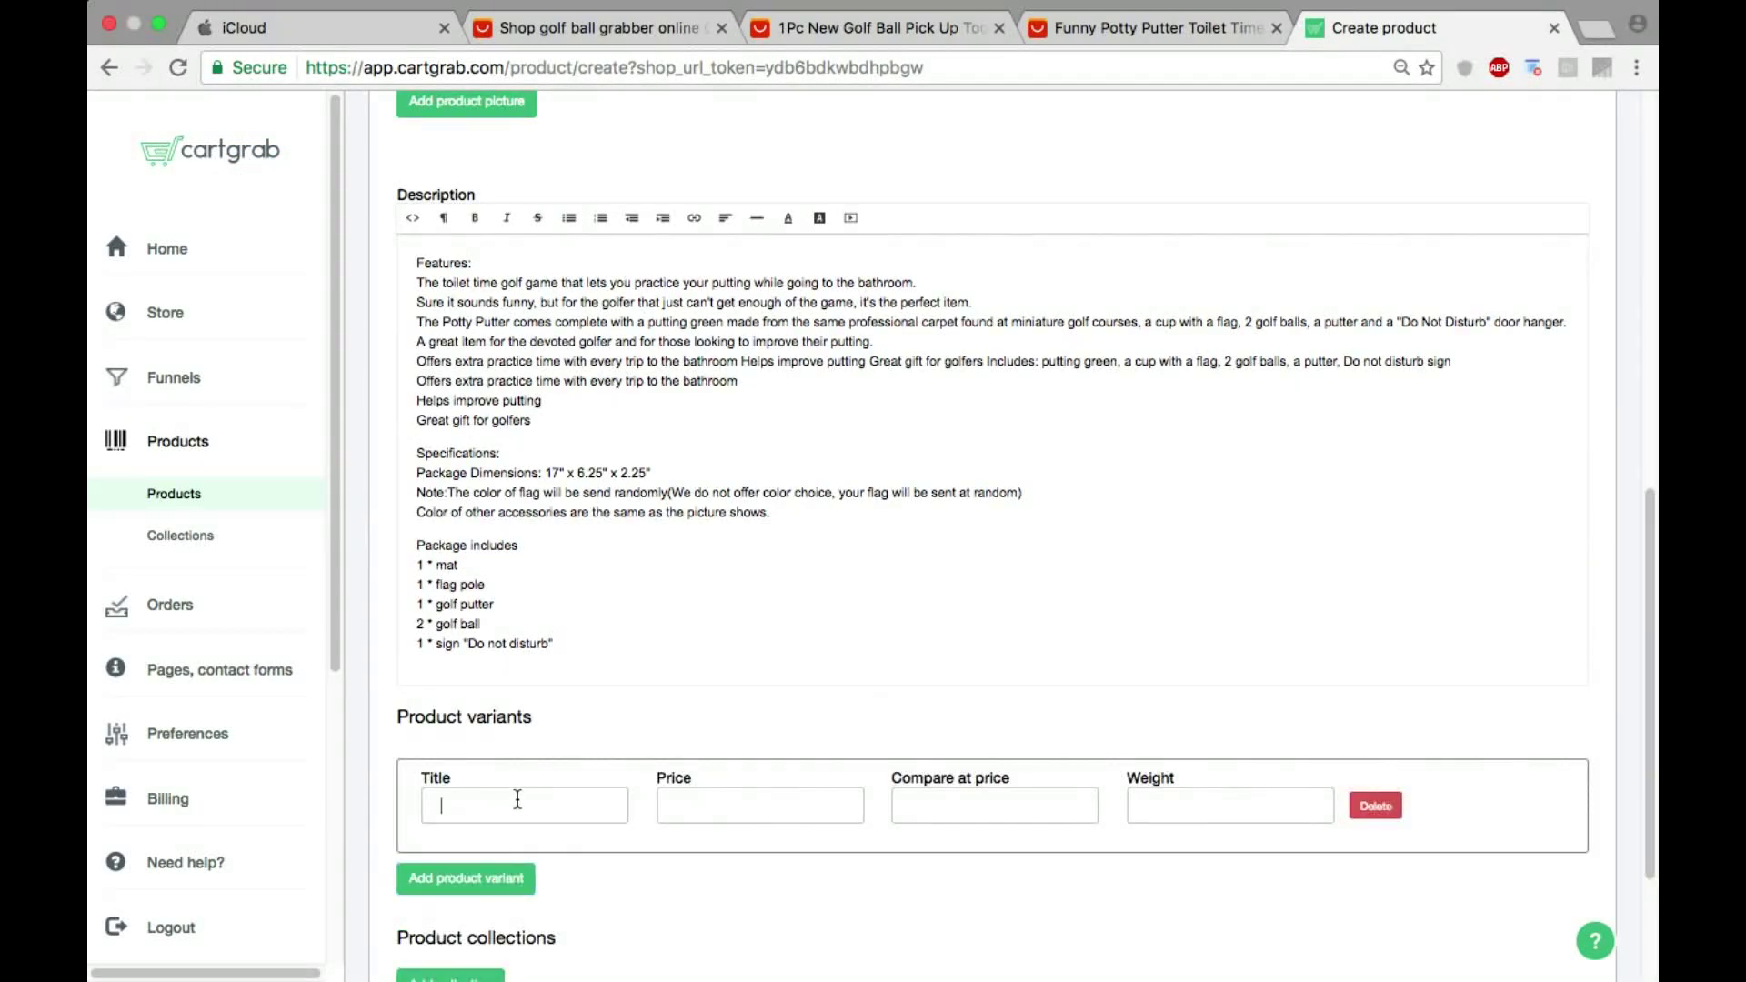
click(531, 797)
text(Golf Ba)
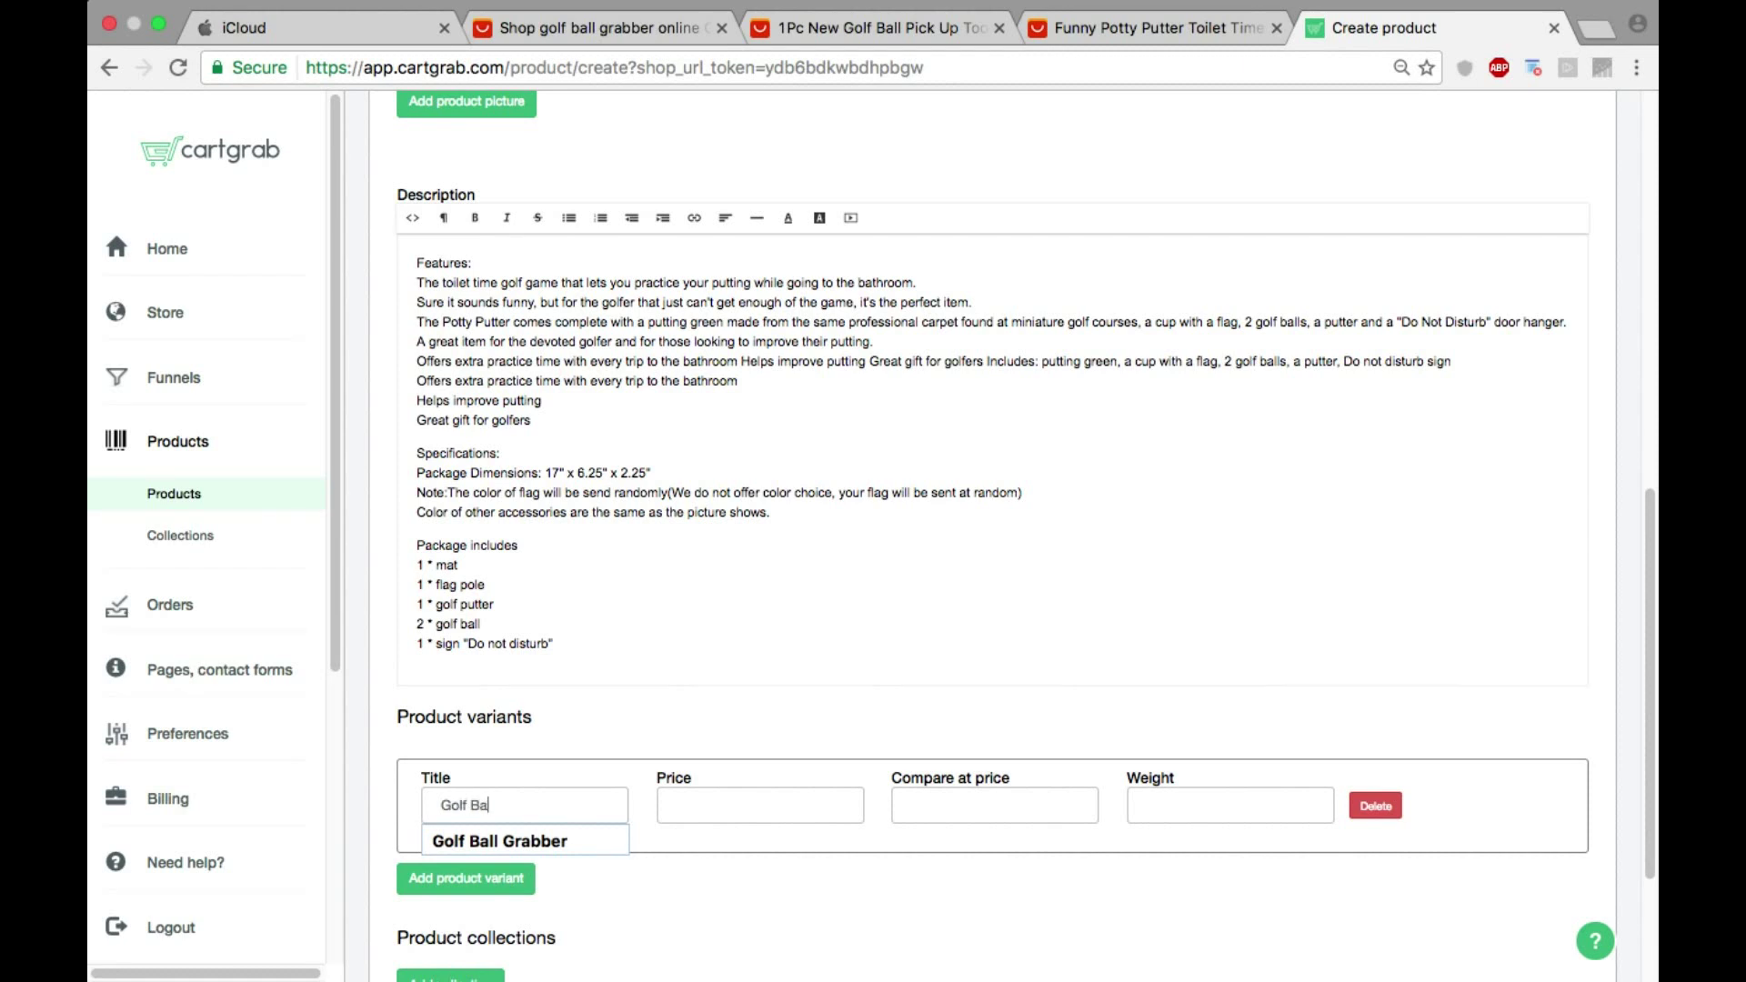
text(ll Putt)
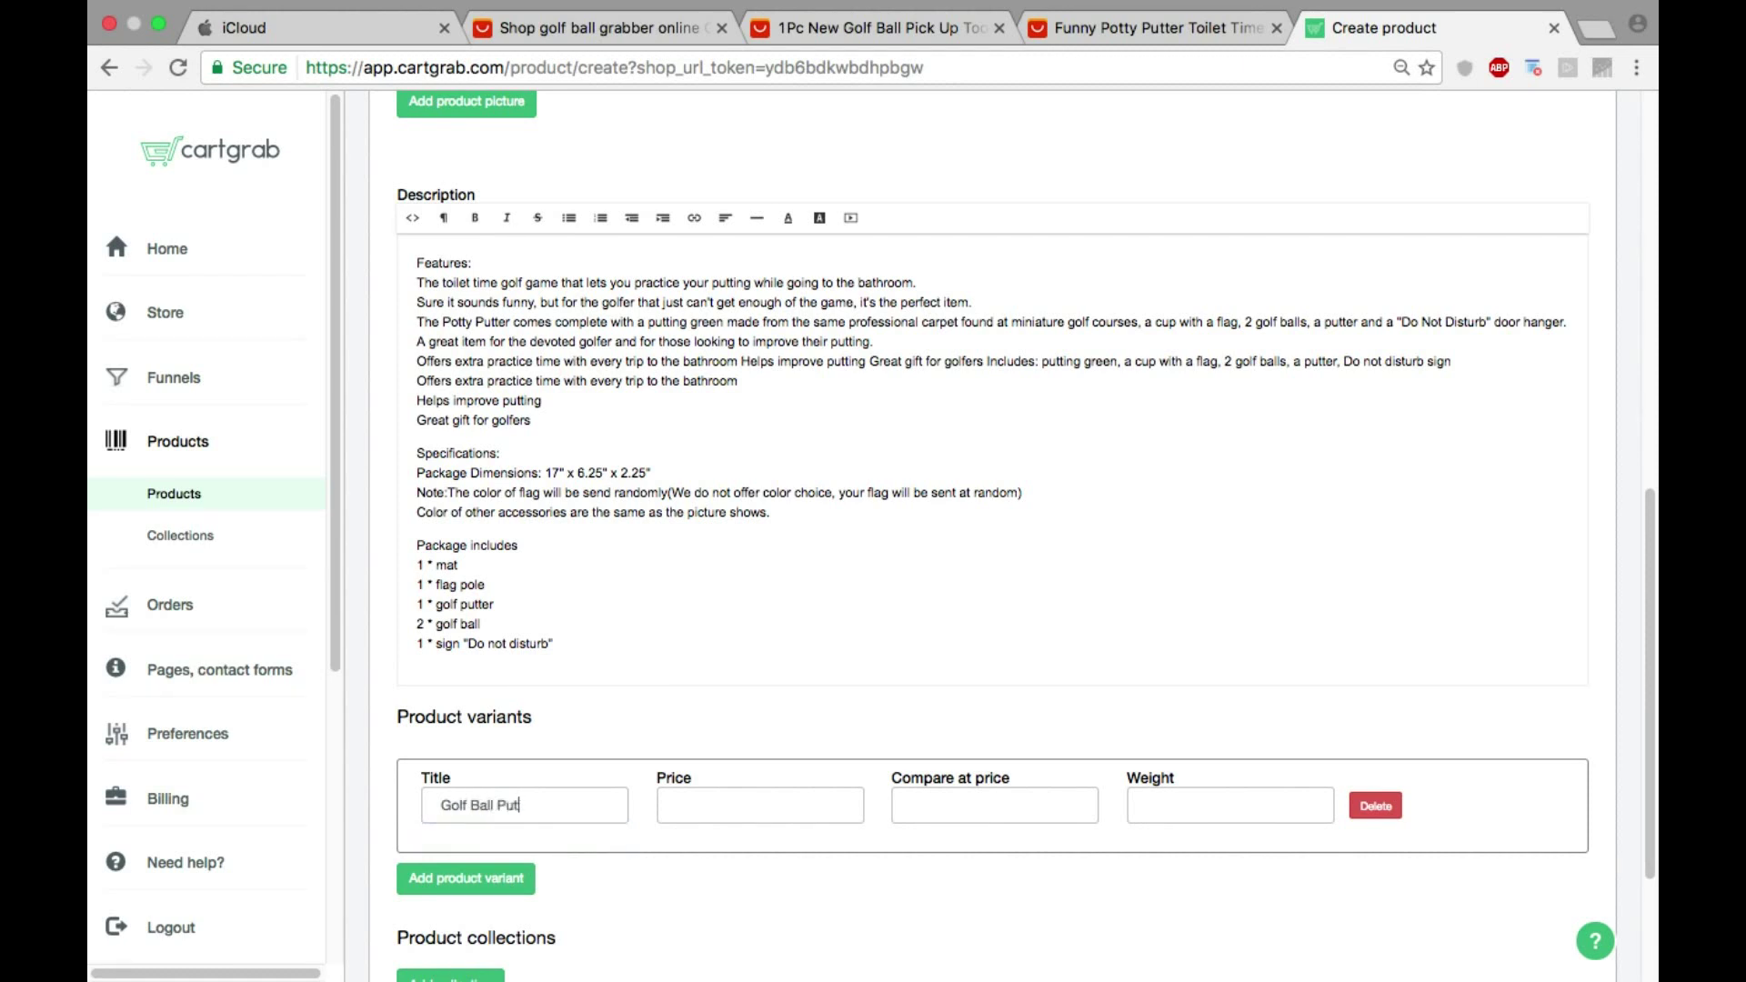
key(BackSpace)
key(BackSpace)
key(BackSpace)
key(BackSpace)
key(BackSpace)
key(BackSpace)
key(BackSpace)
key(BackSpace)
text(Putter Gag Gift)
Step: Set the variant's price to 19.95, compare-at price to 36 and weight to 0
key(Tab)
text(19.95)
key(Tab)
text(38)
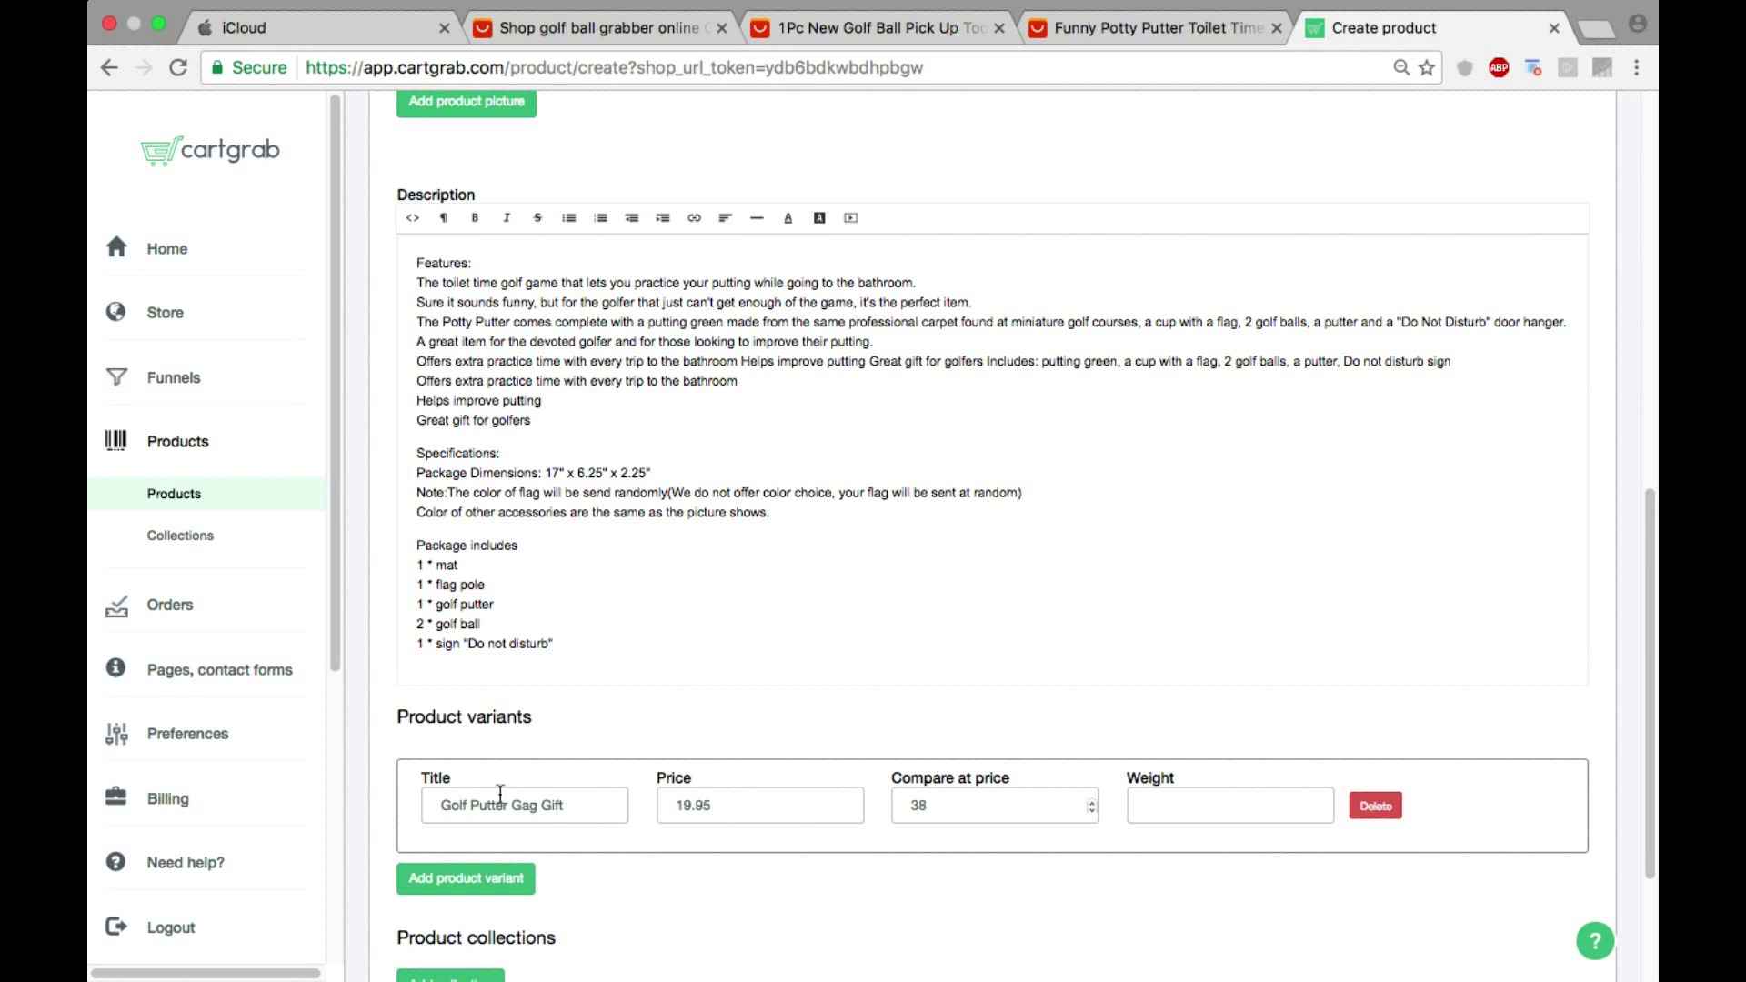
key(BackSpace)
text(6)
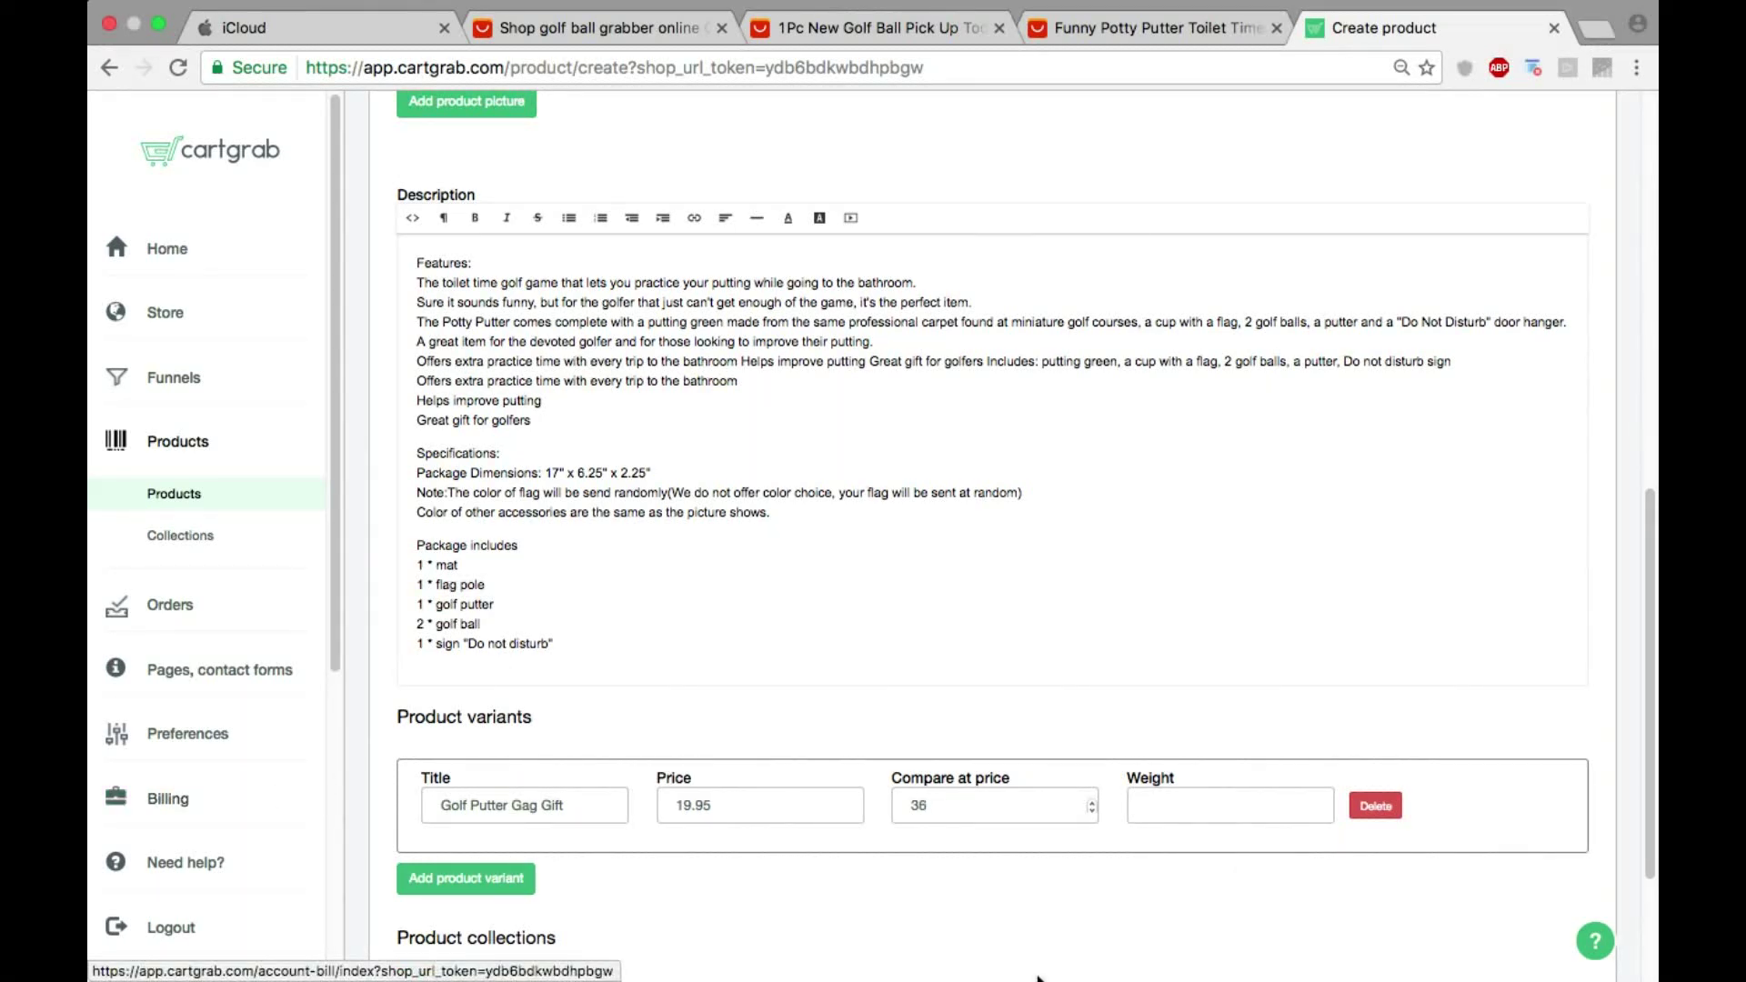
click(1224, 817)
text(0)
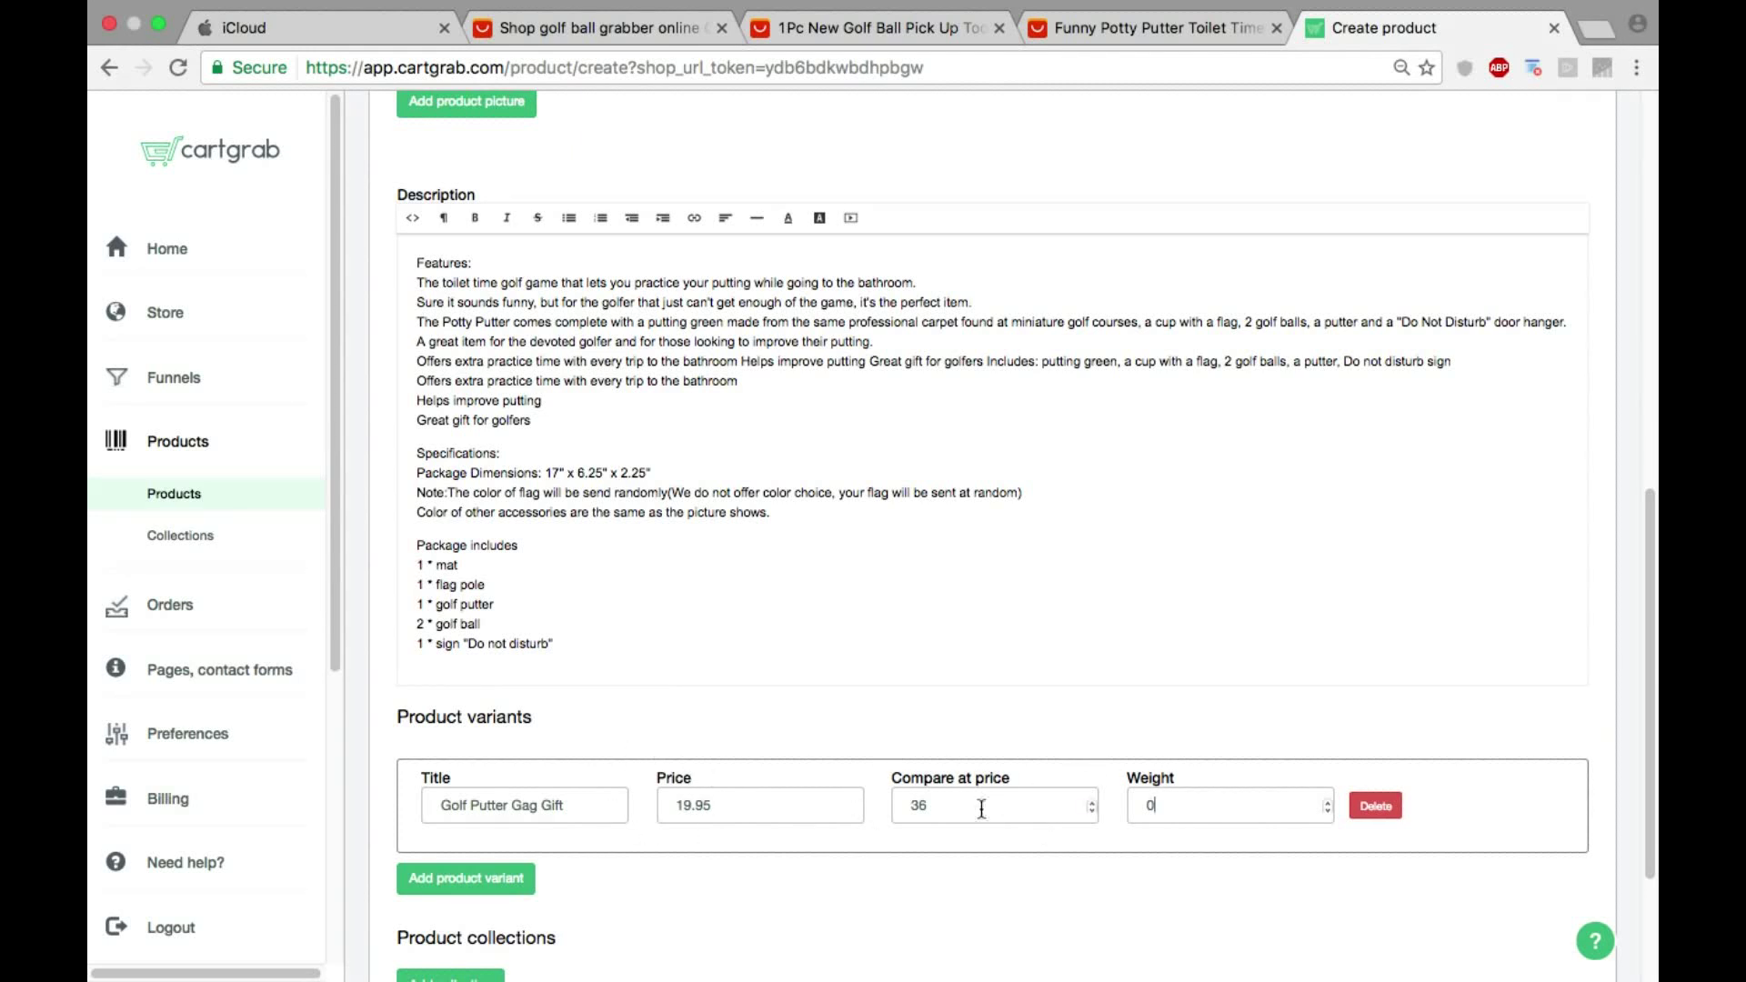
Step: Upload GolfPutterGag.png to the product and save the Golf Putter Gag Gift
scroll(673, 862, down, 3)
scroll(684, 712, up, 12)
scroll(684, 712, down, 4)
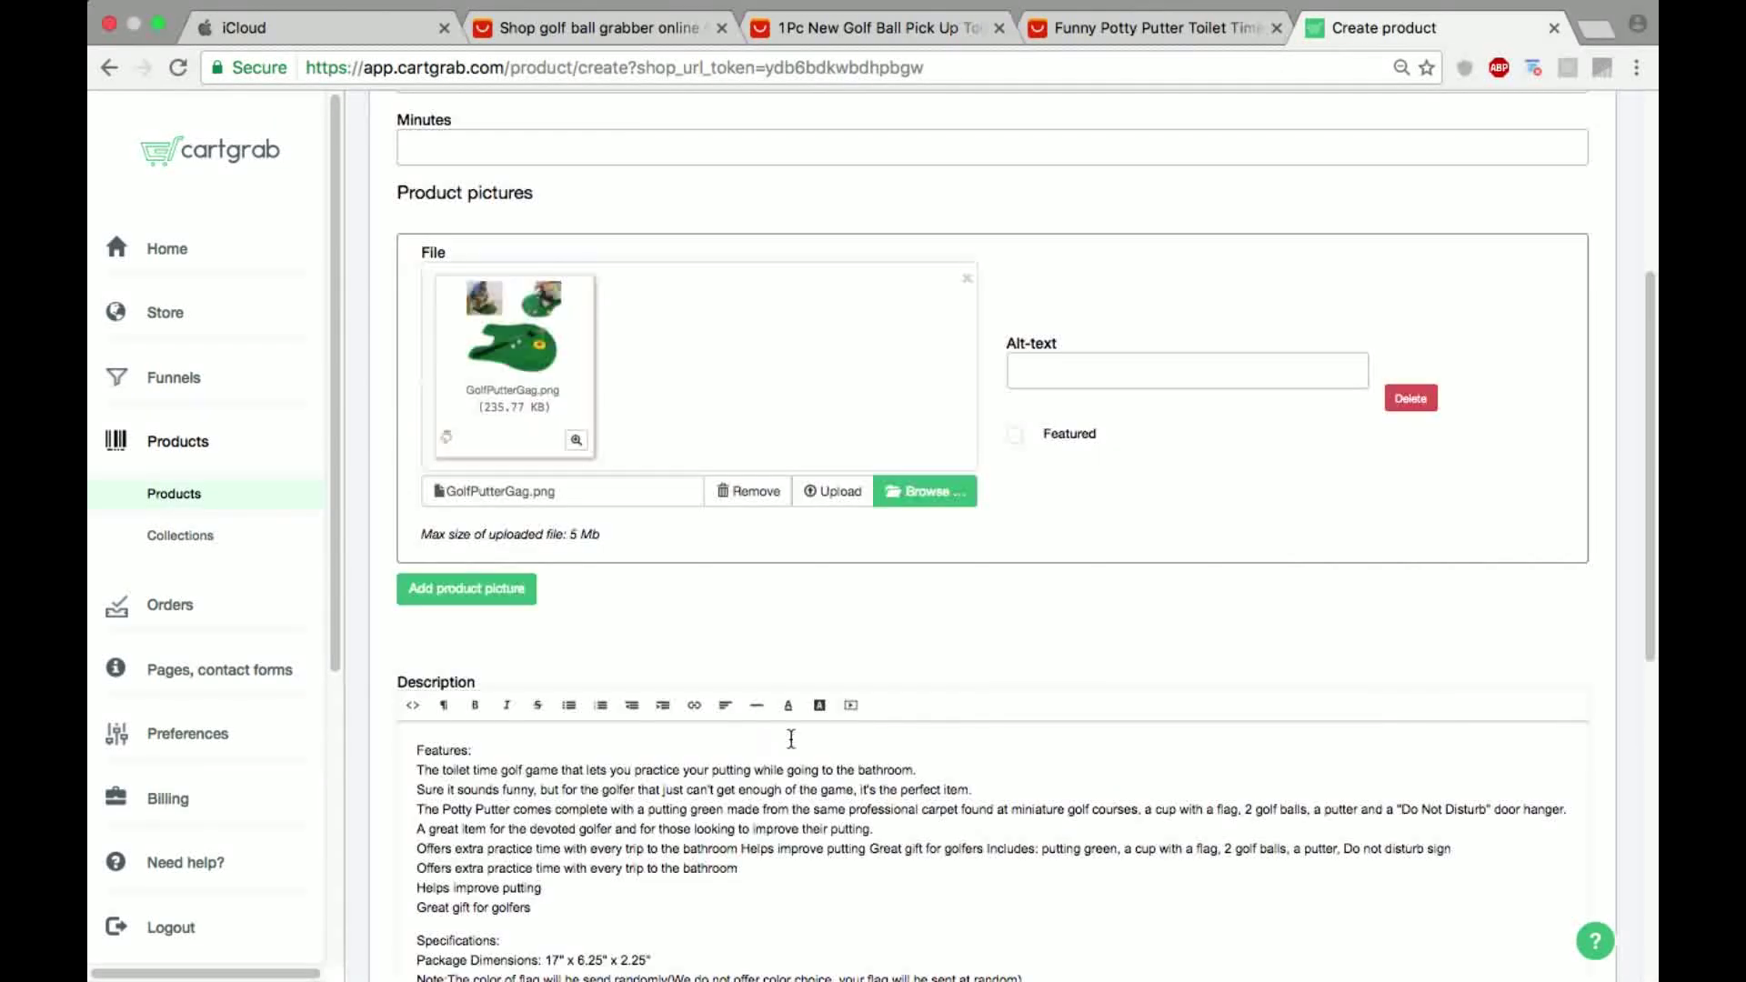
click(831, 491)
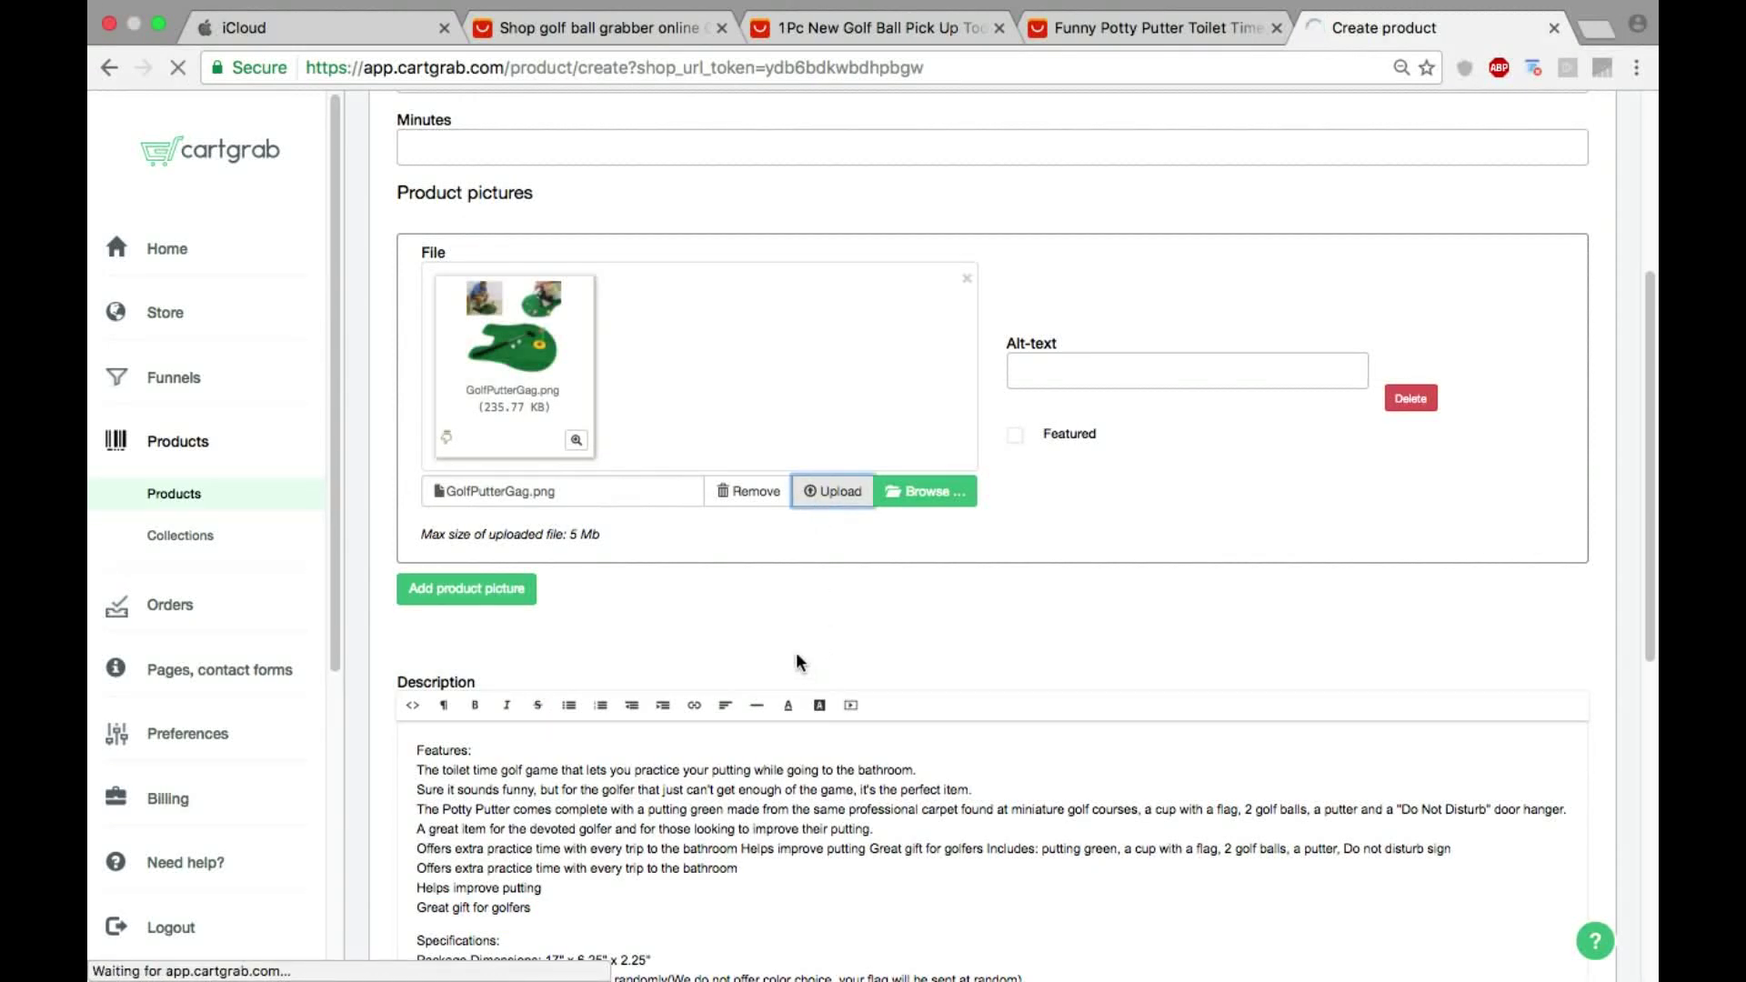
scroll(755, 650, down, 15)
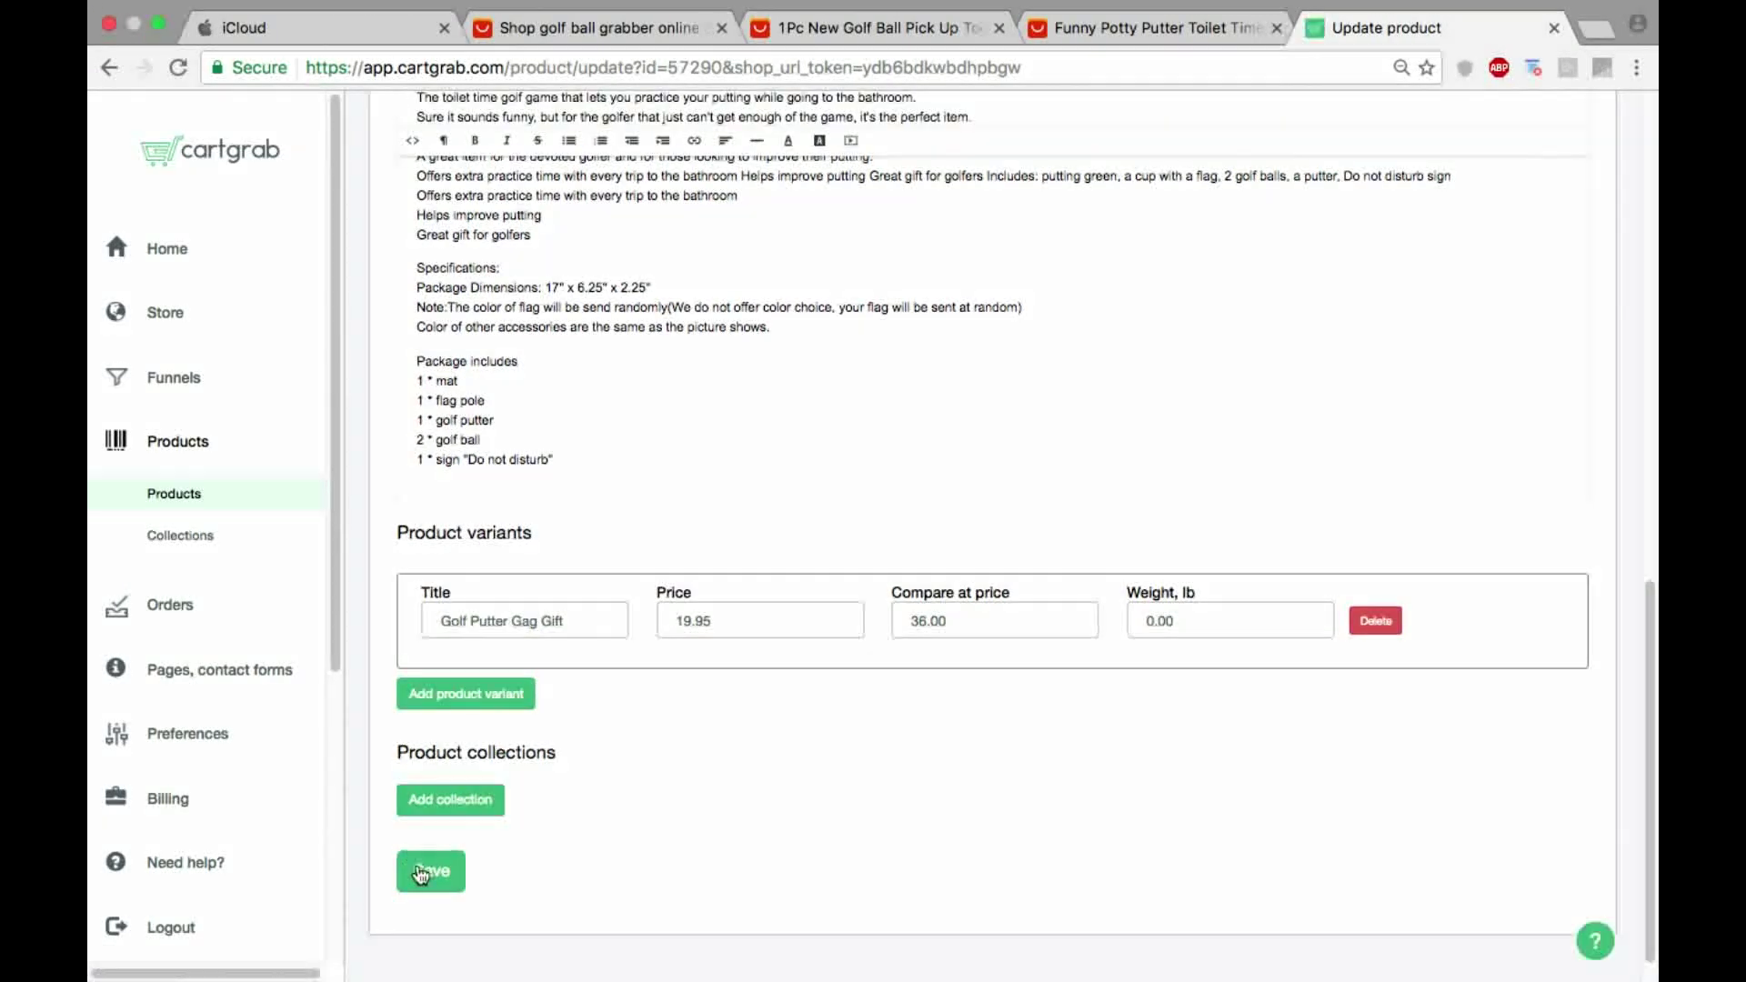
click(449, 841)
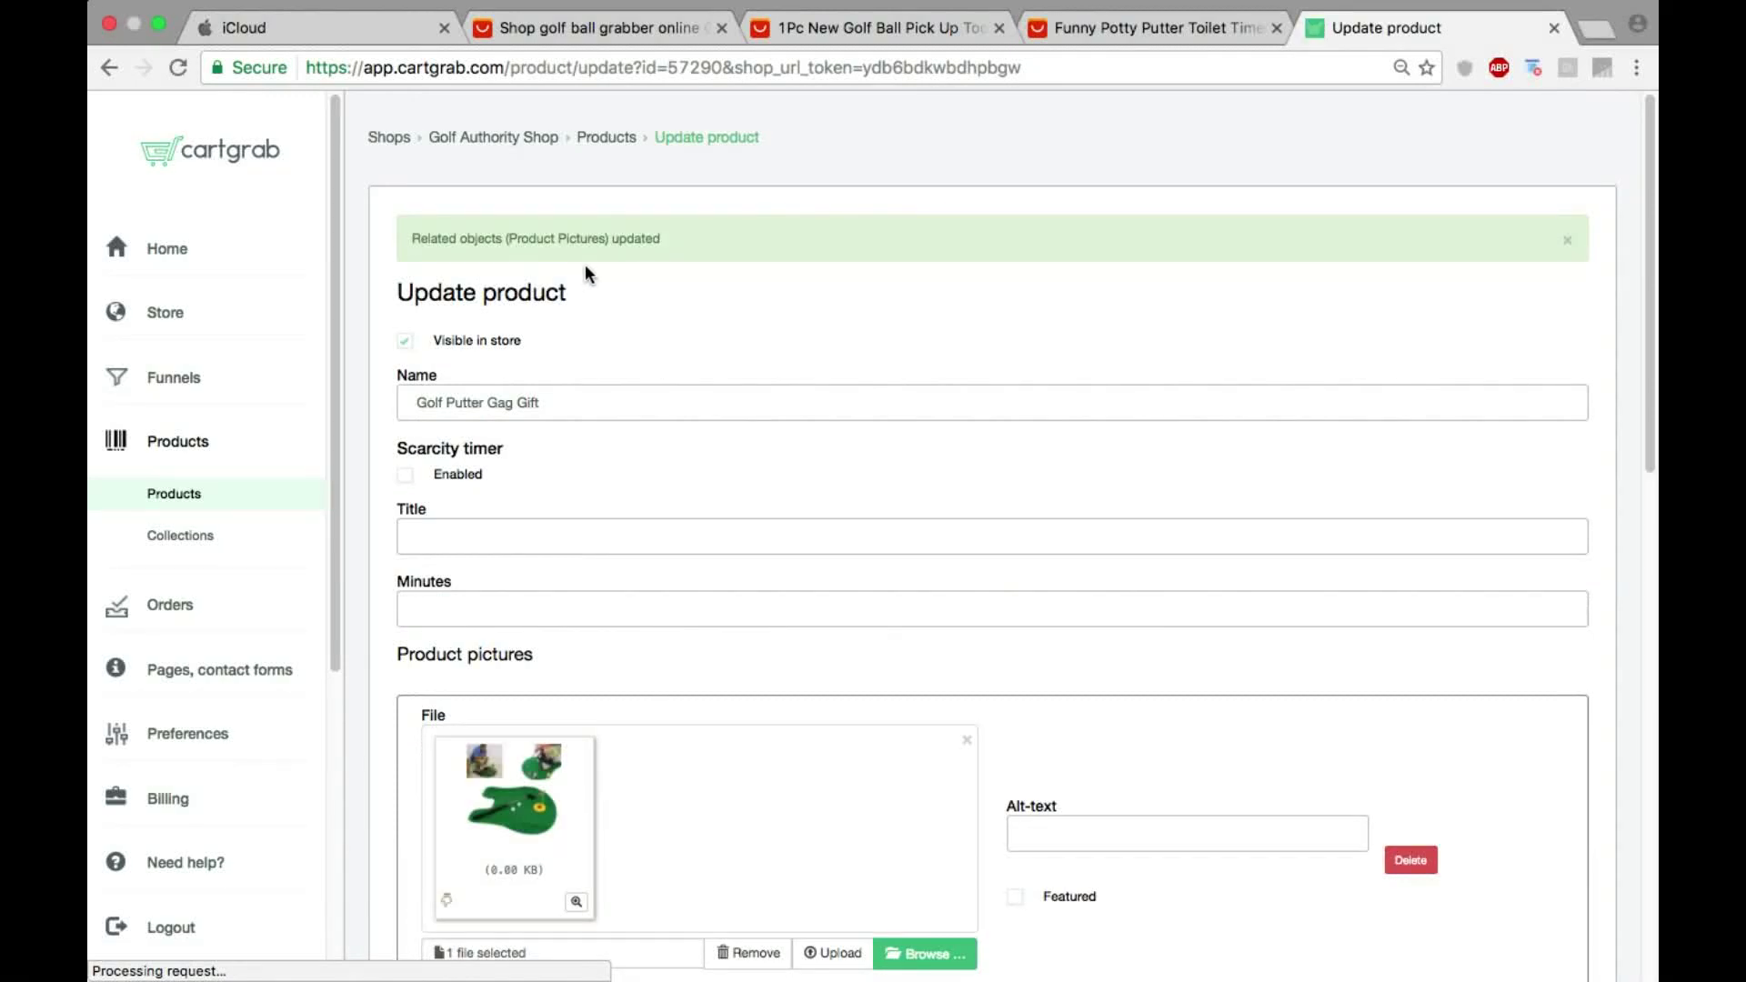
Step: Return to the shop's product list and open the live storefront of the Golf Authority Shop
click(604, 138)
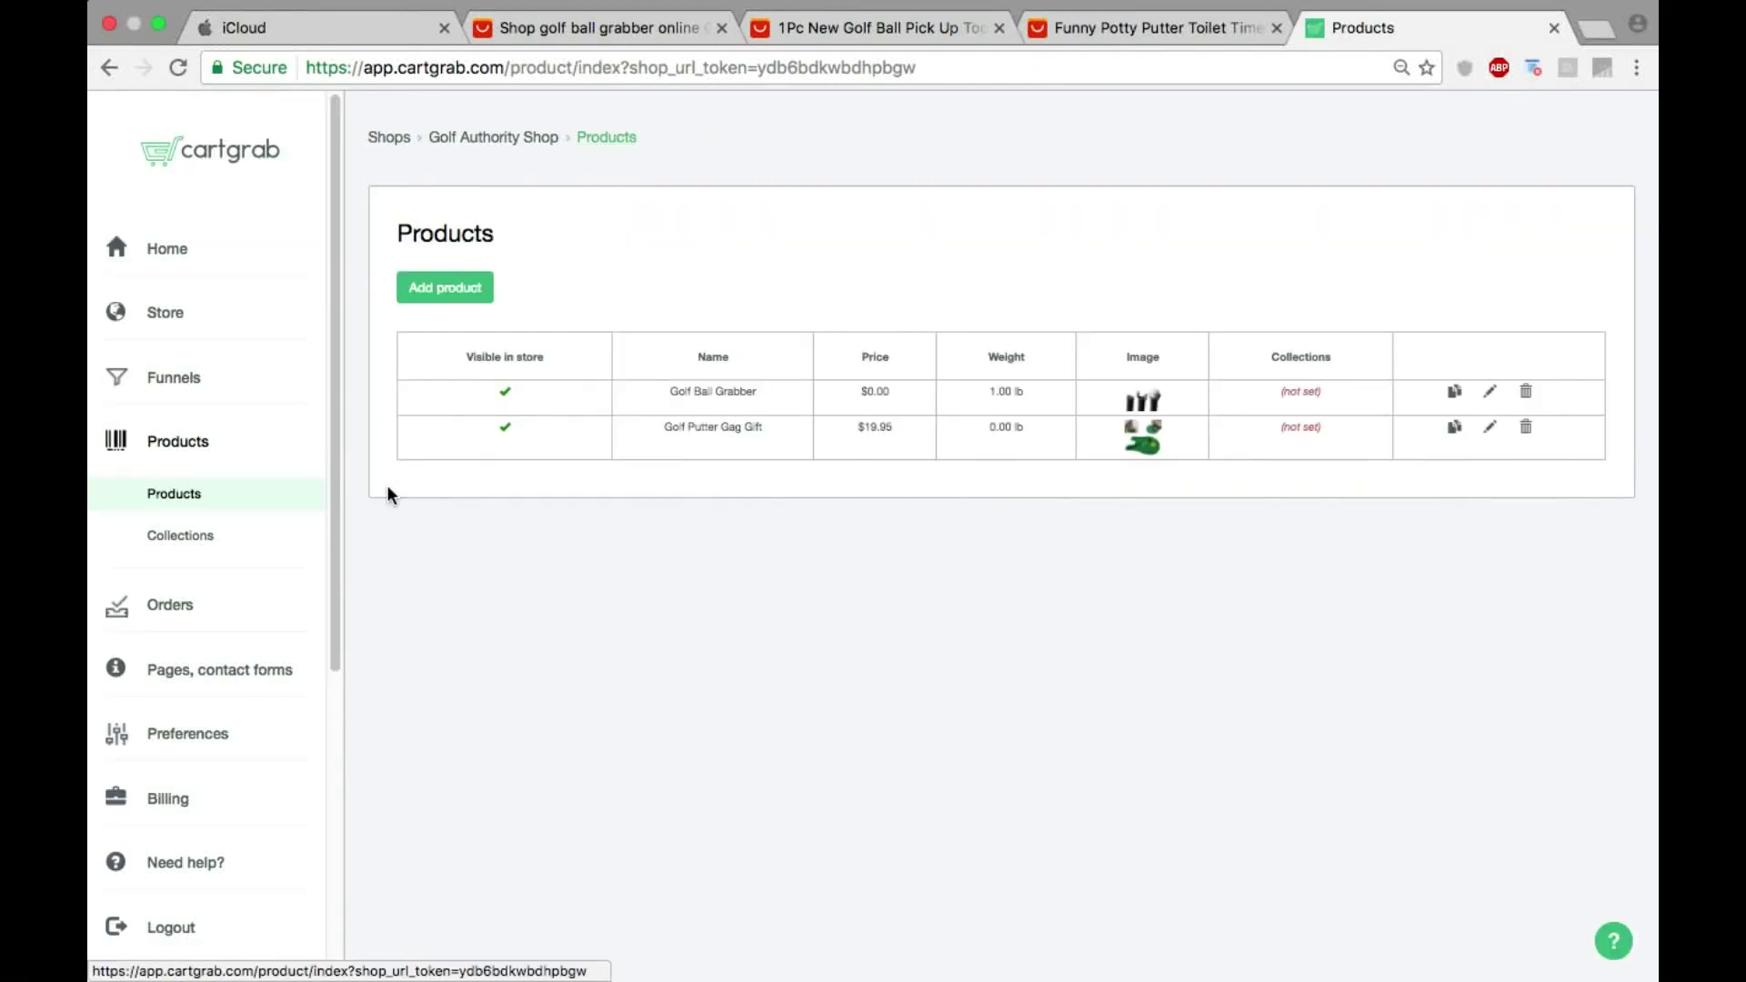
click(186, 322)
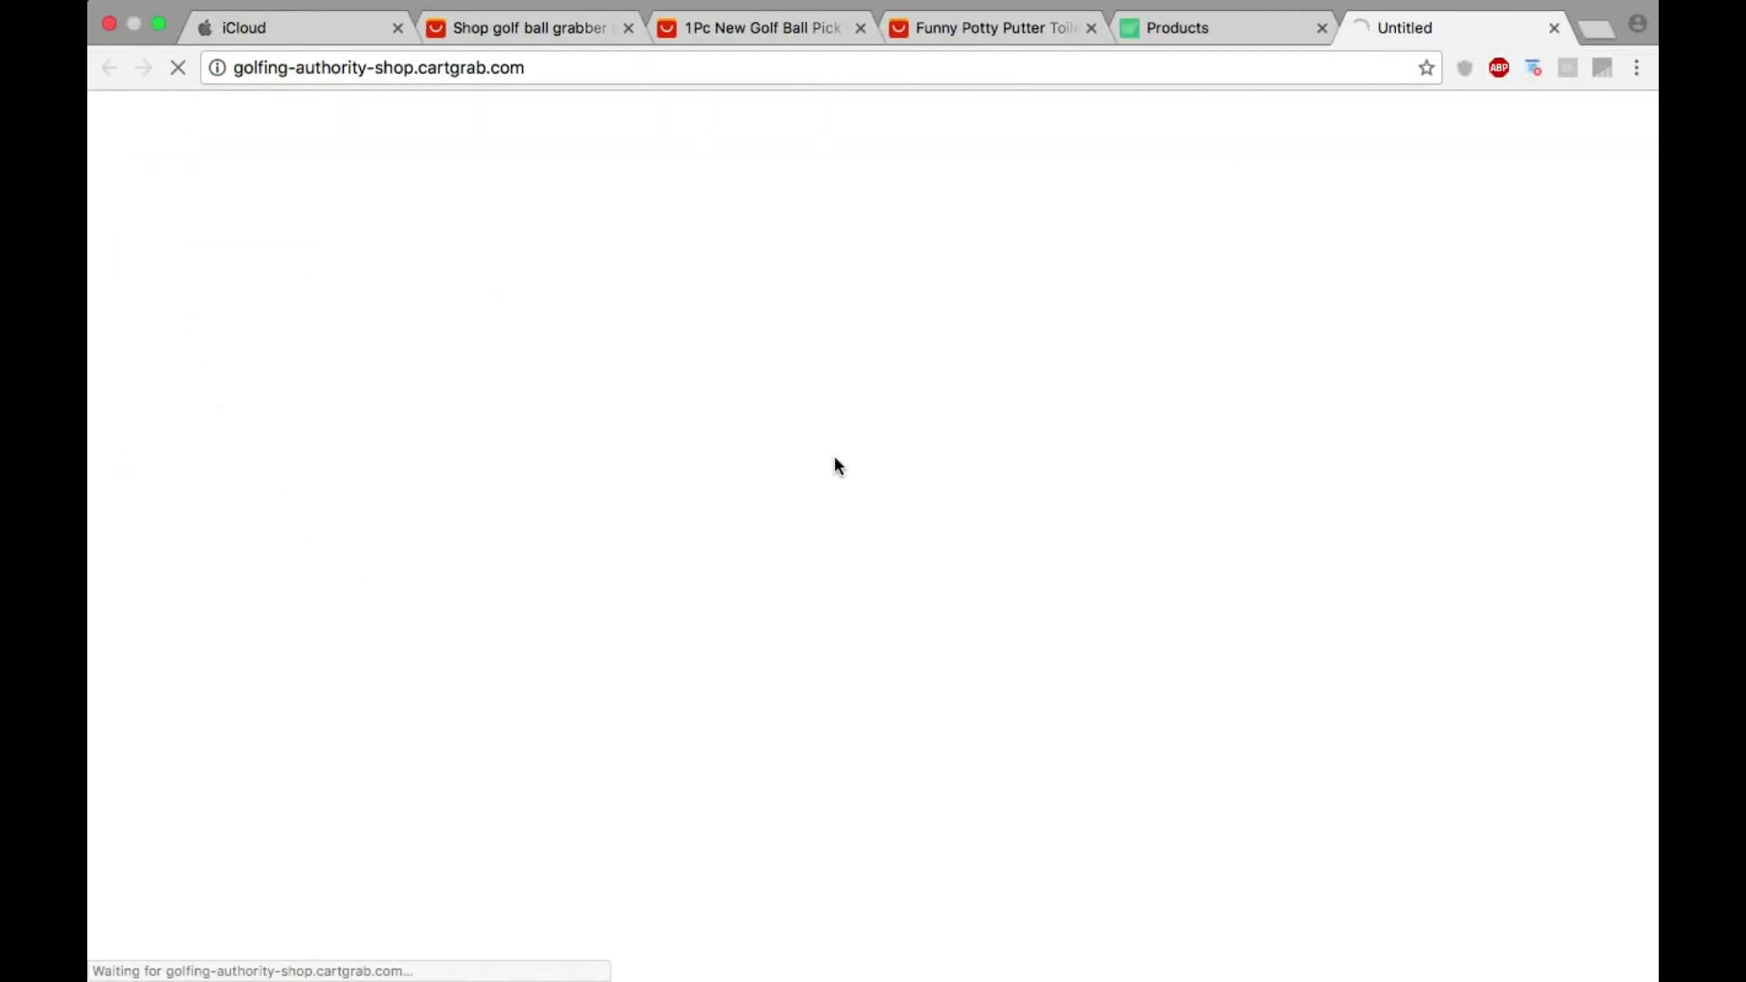
Step: Look over the All products listing on the live Golf Authority Shop storefront
click(1235, 33)
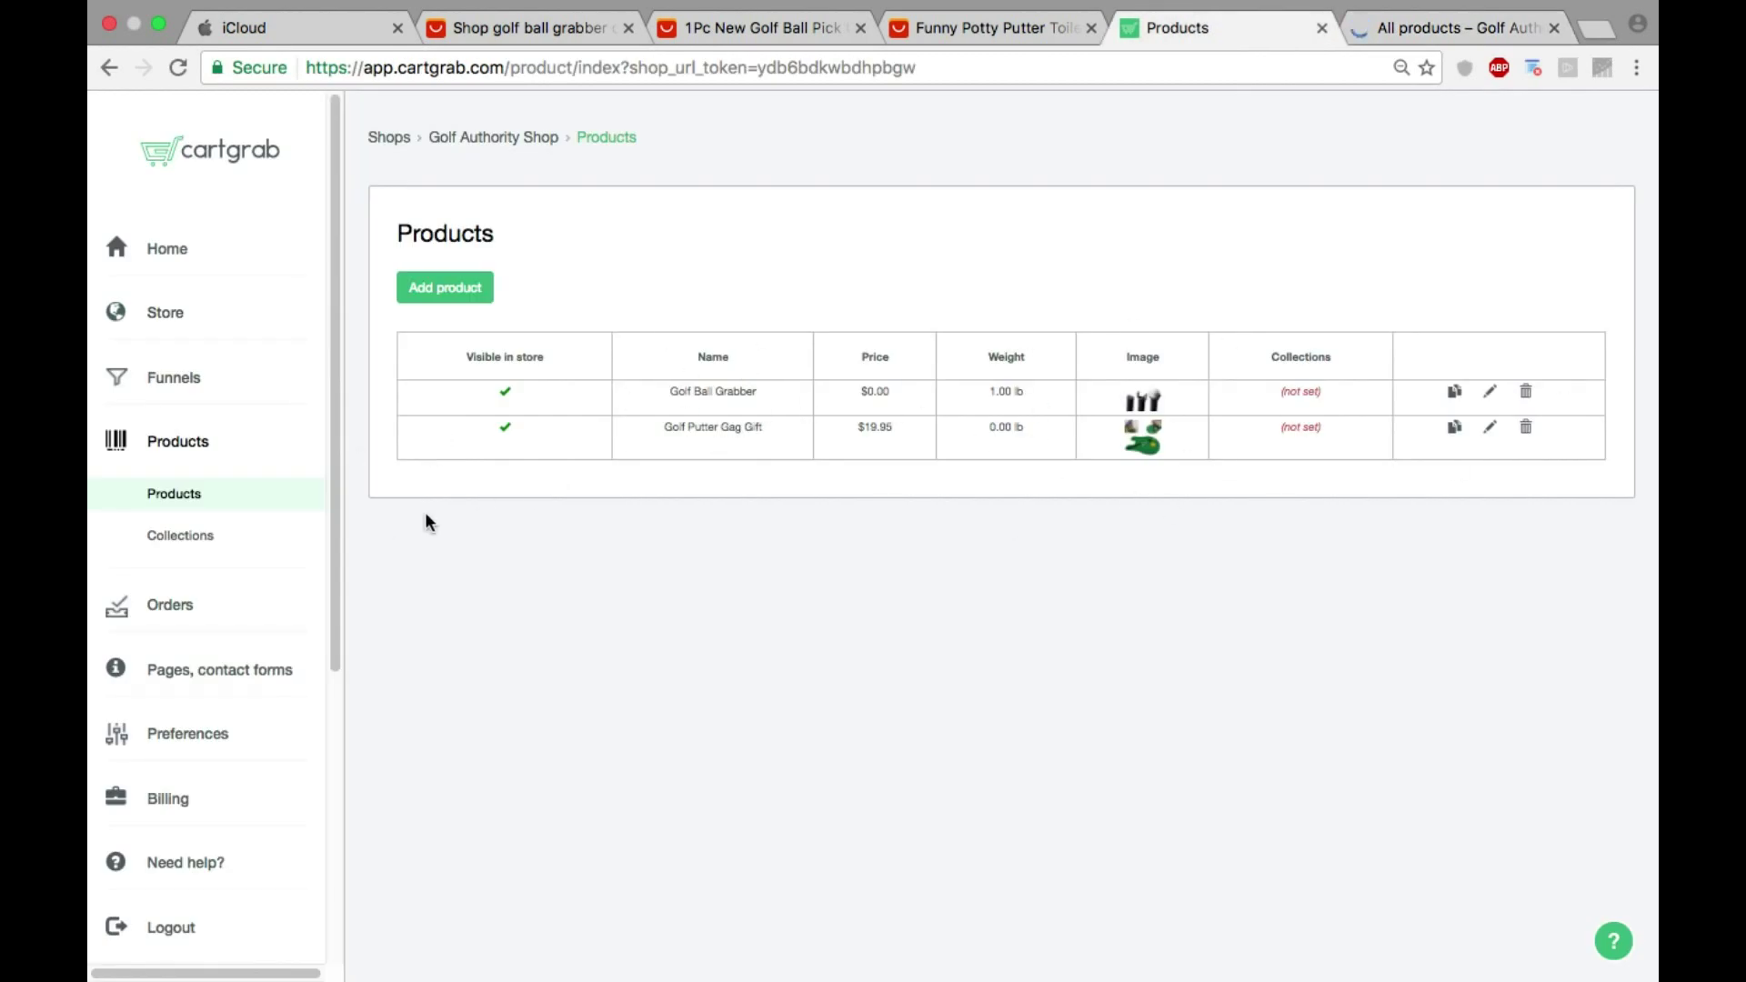
click(1462, 29)
scroll(472, 534, down, 2)
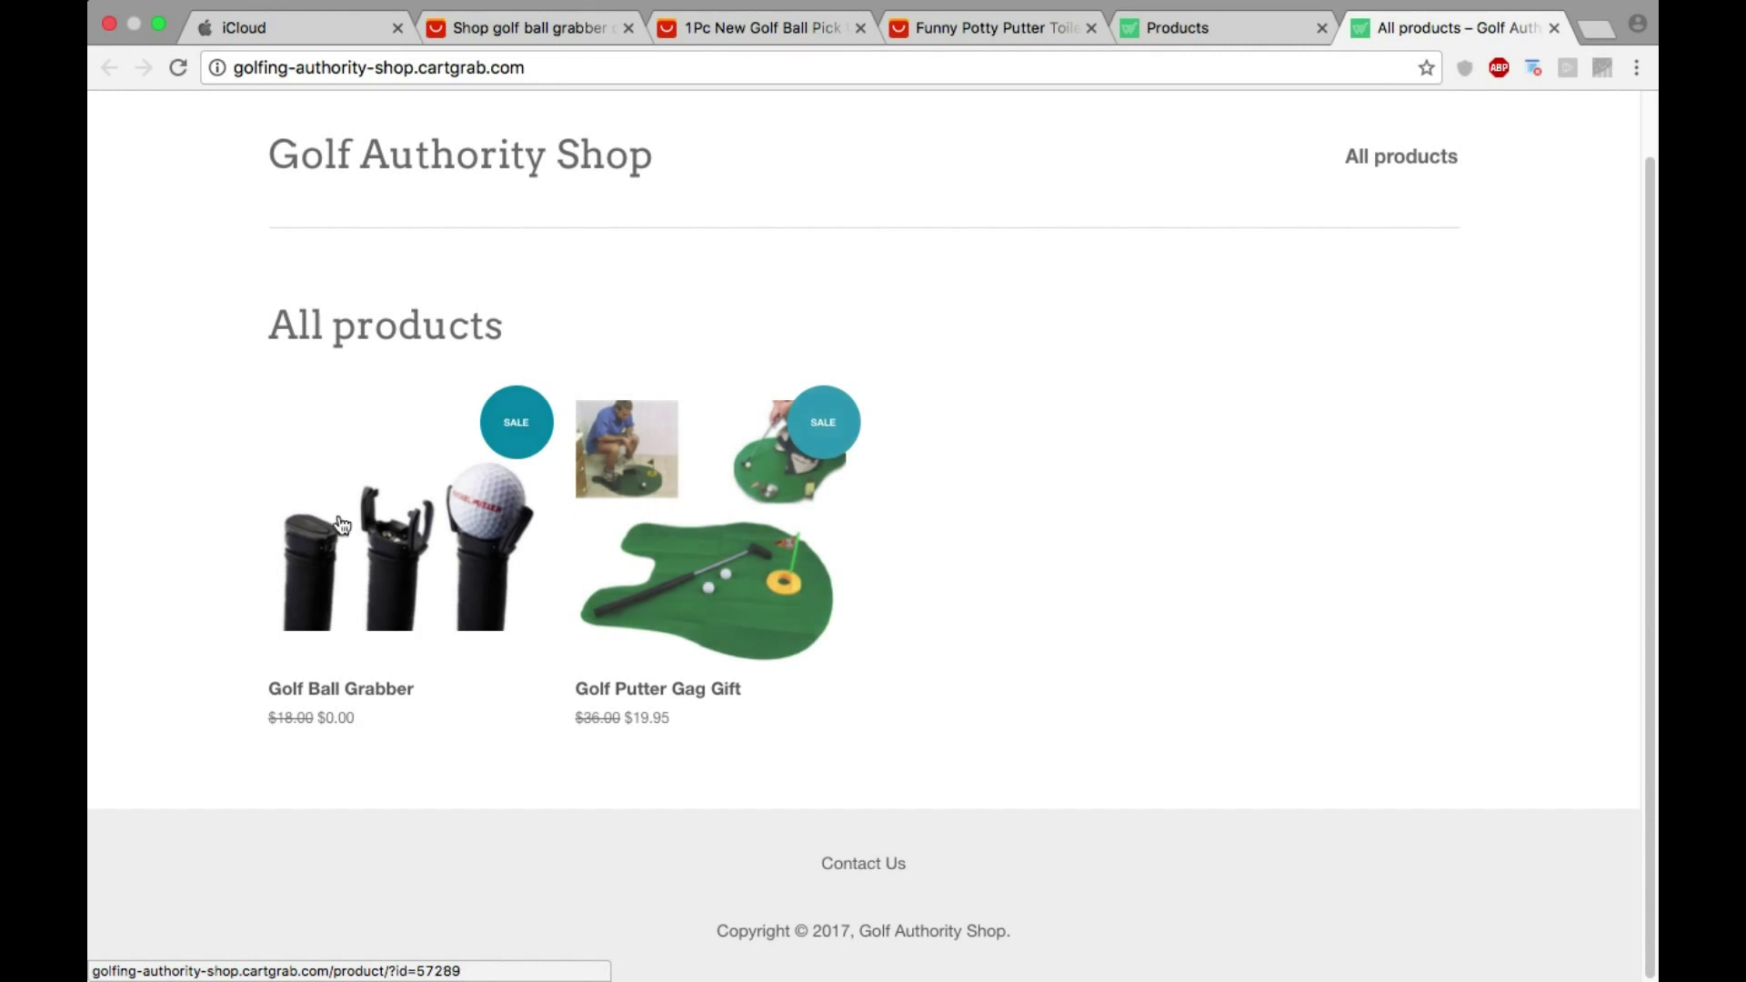
scroll(432, 502, up, 2)
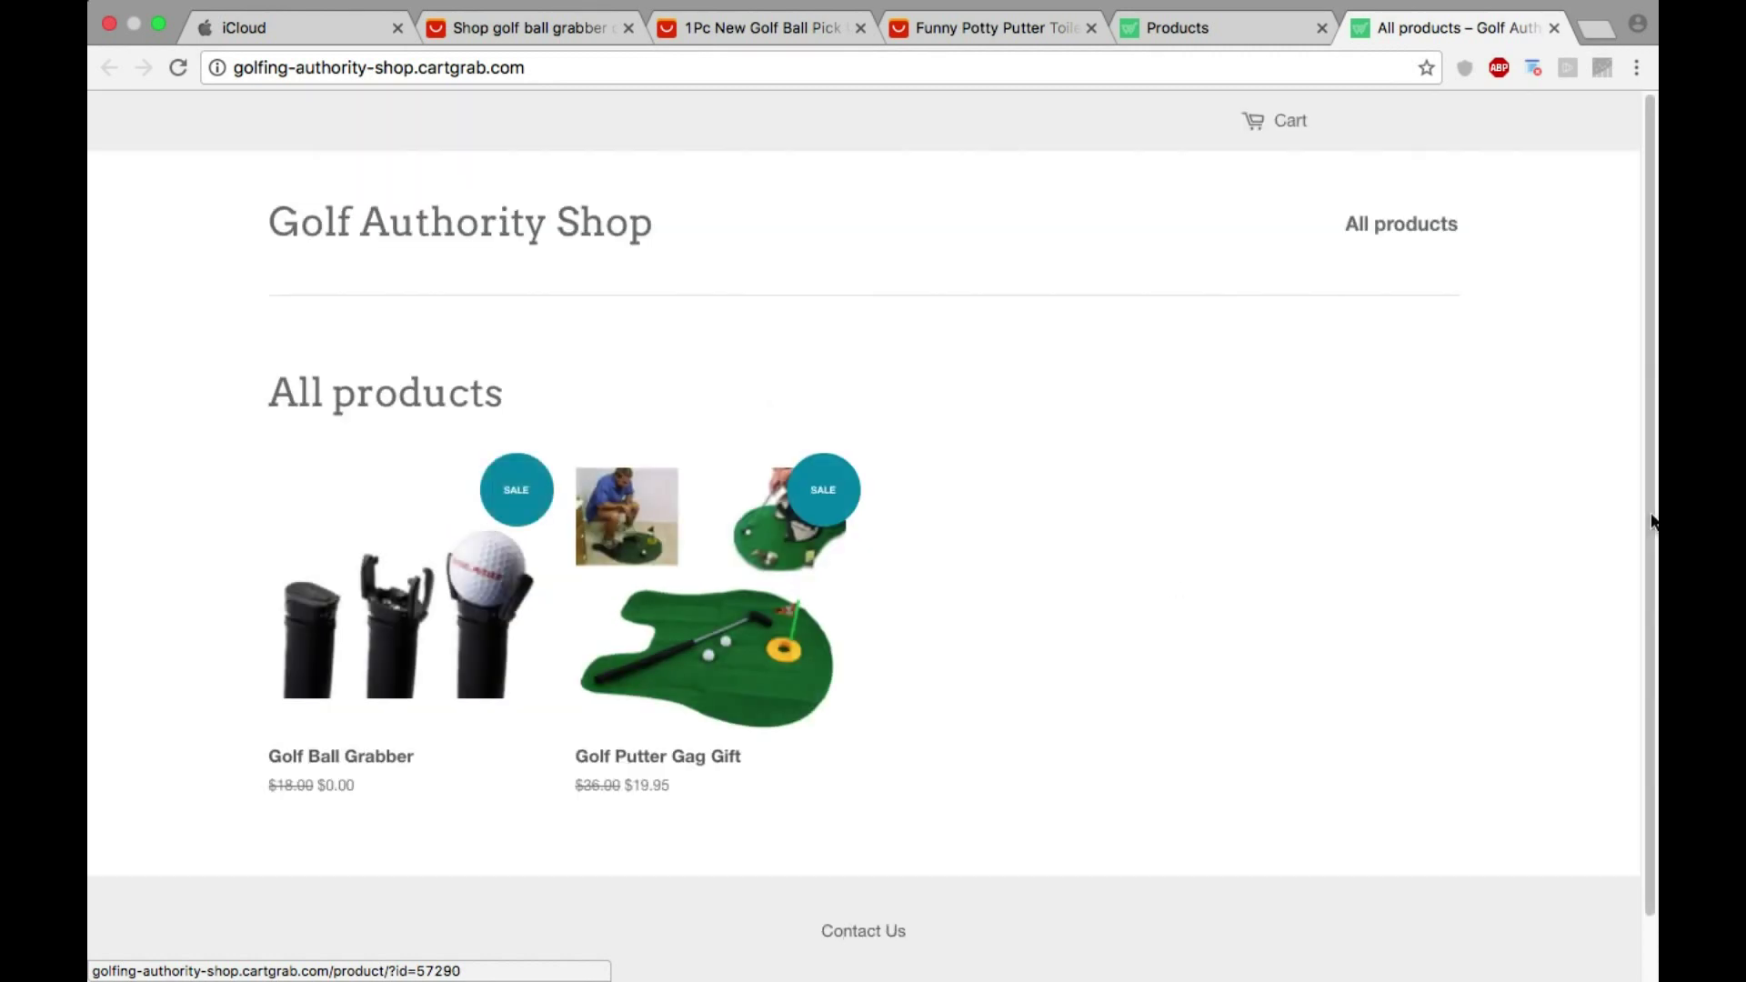
Step: Open the Golf Ball Grabber's storefront page and review its description, sale countdown and related products
click(459, 553)
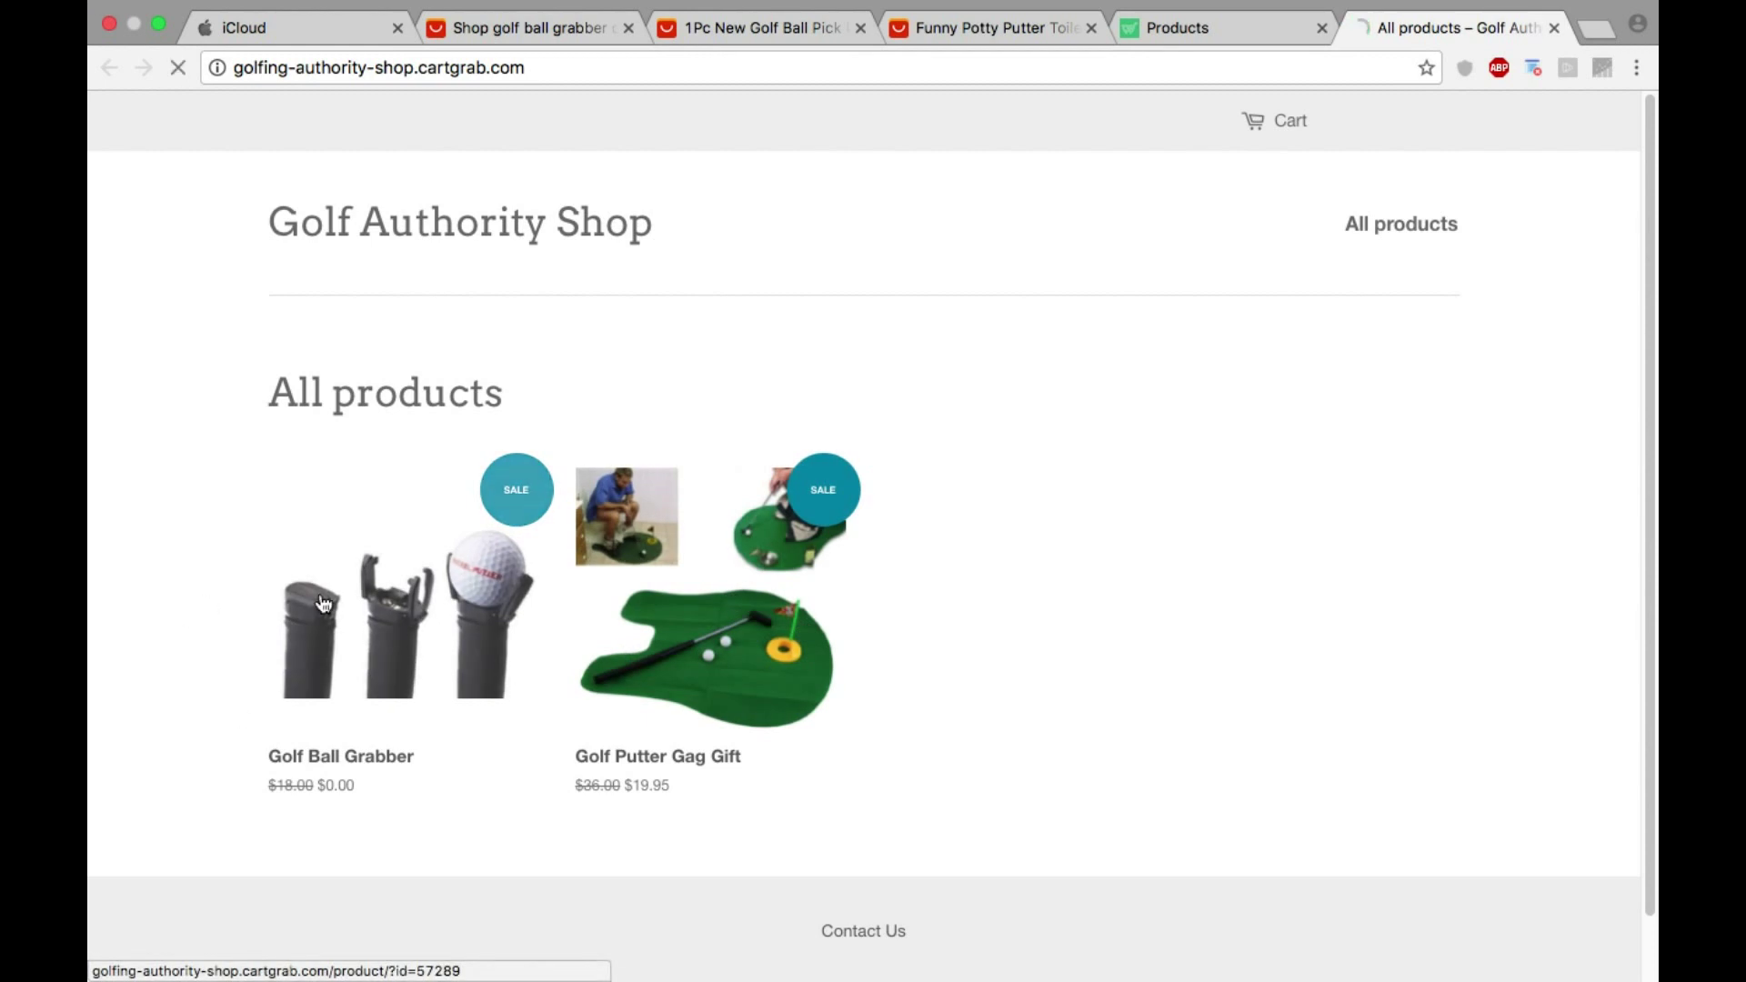
scroll(937, 701, down, 8)
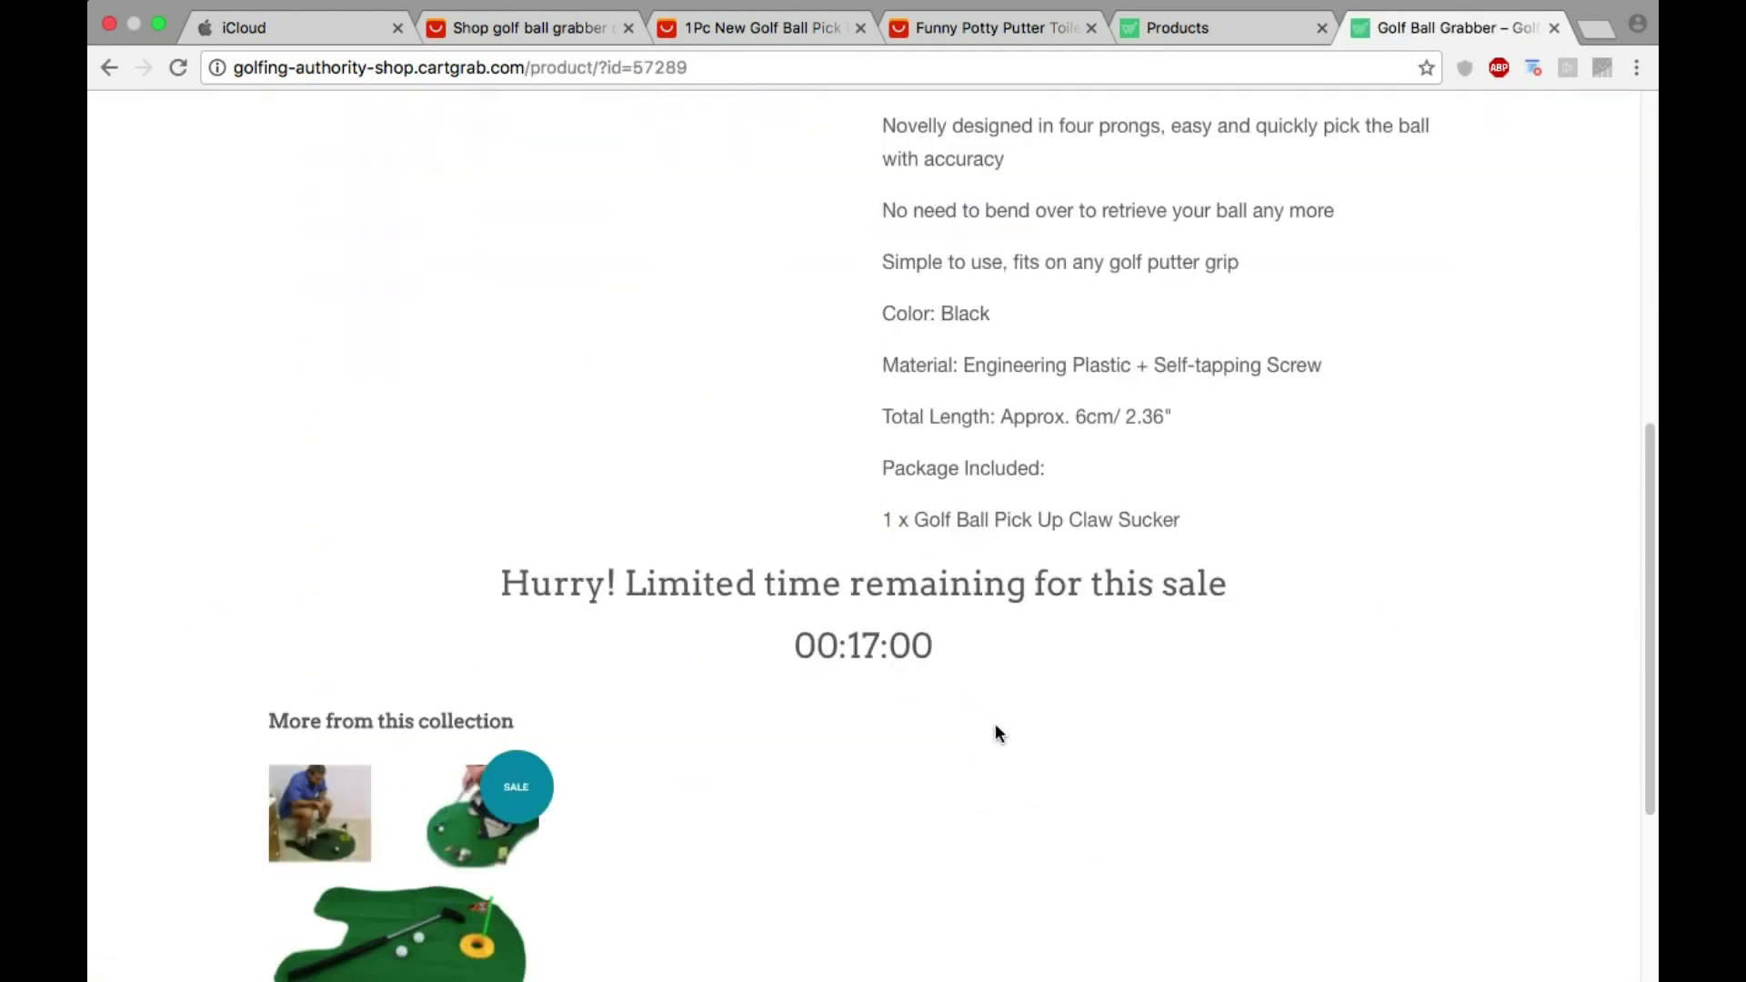
scroll(636, 559, down, 4)
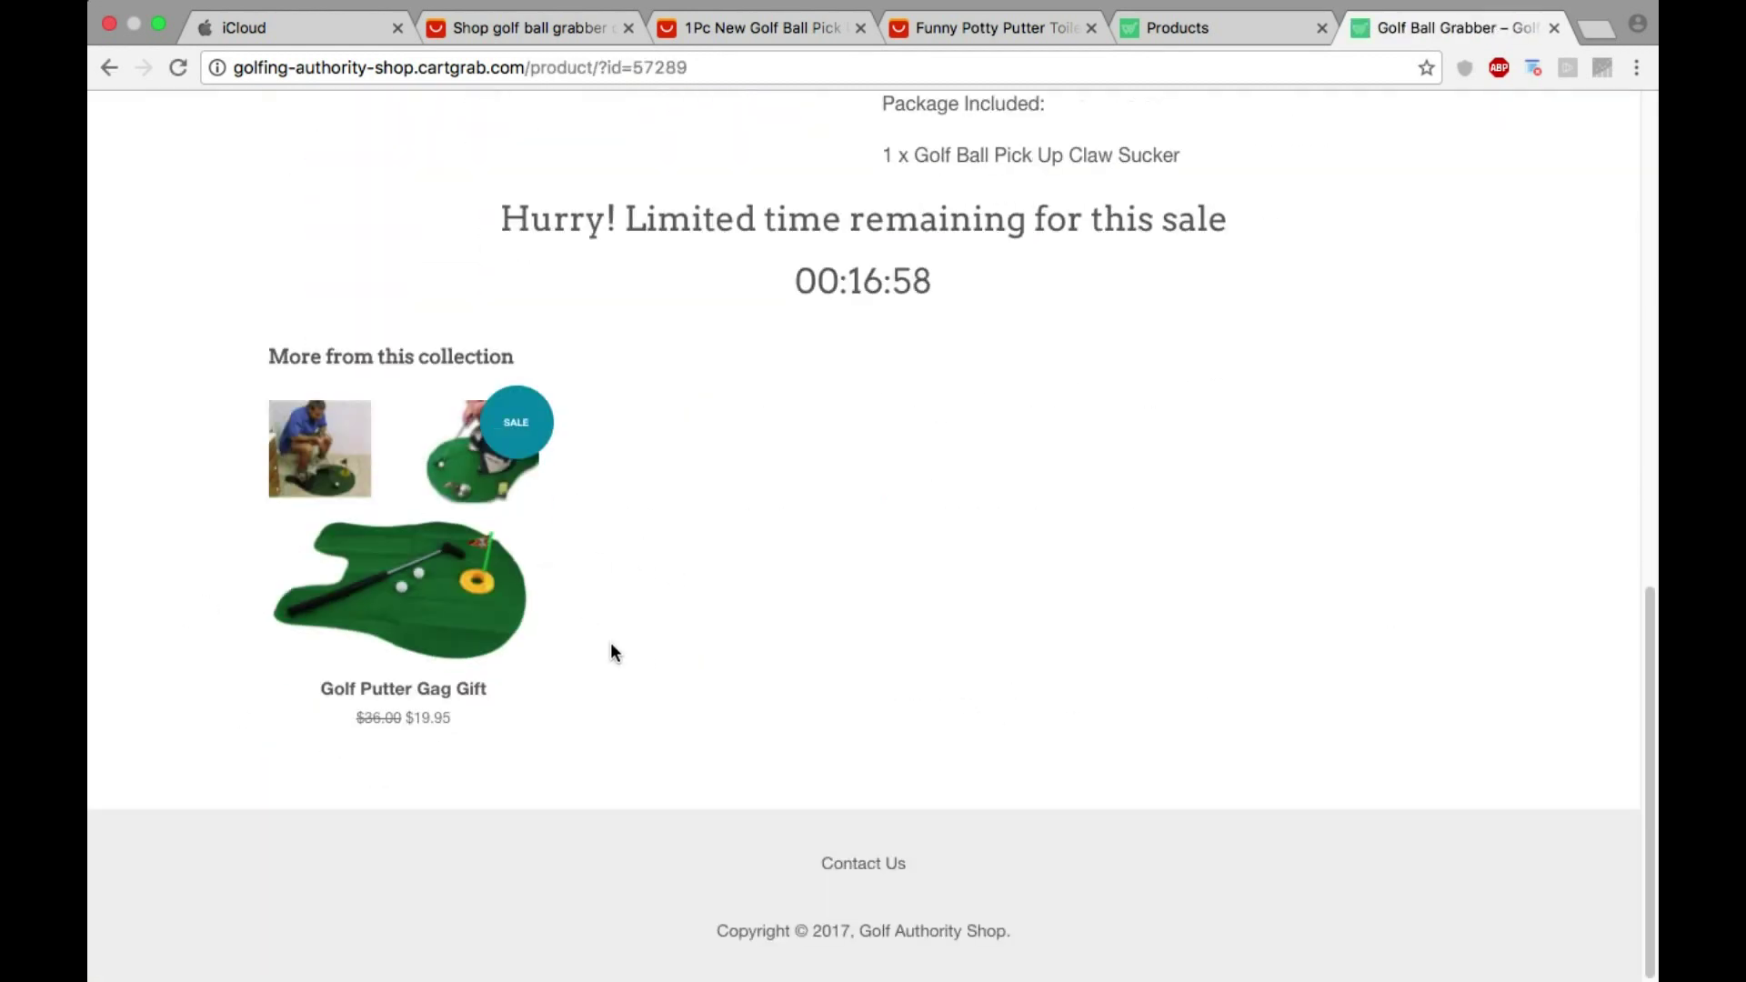
scroll(611, 651, up, 2)
scroll(711, 651, up, 10)
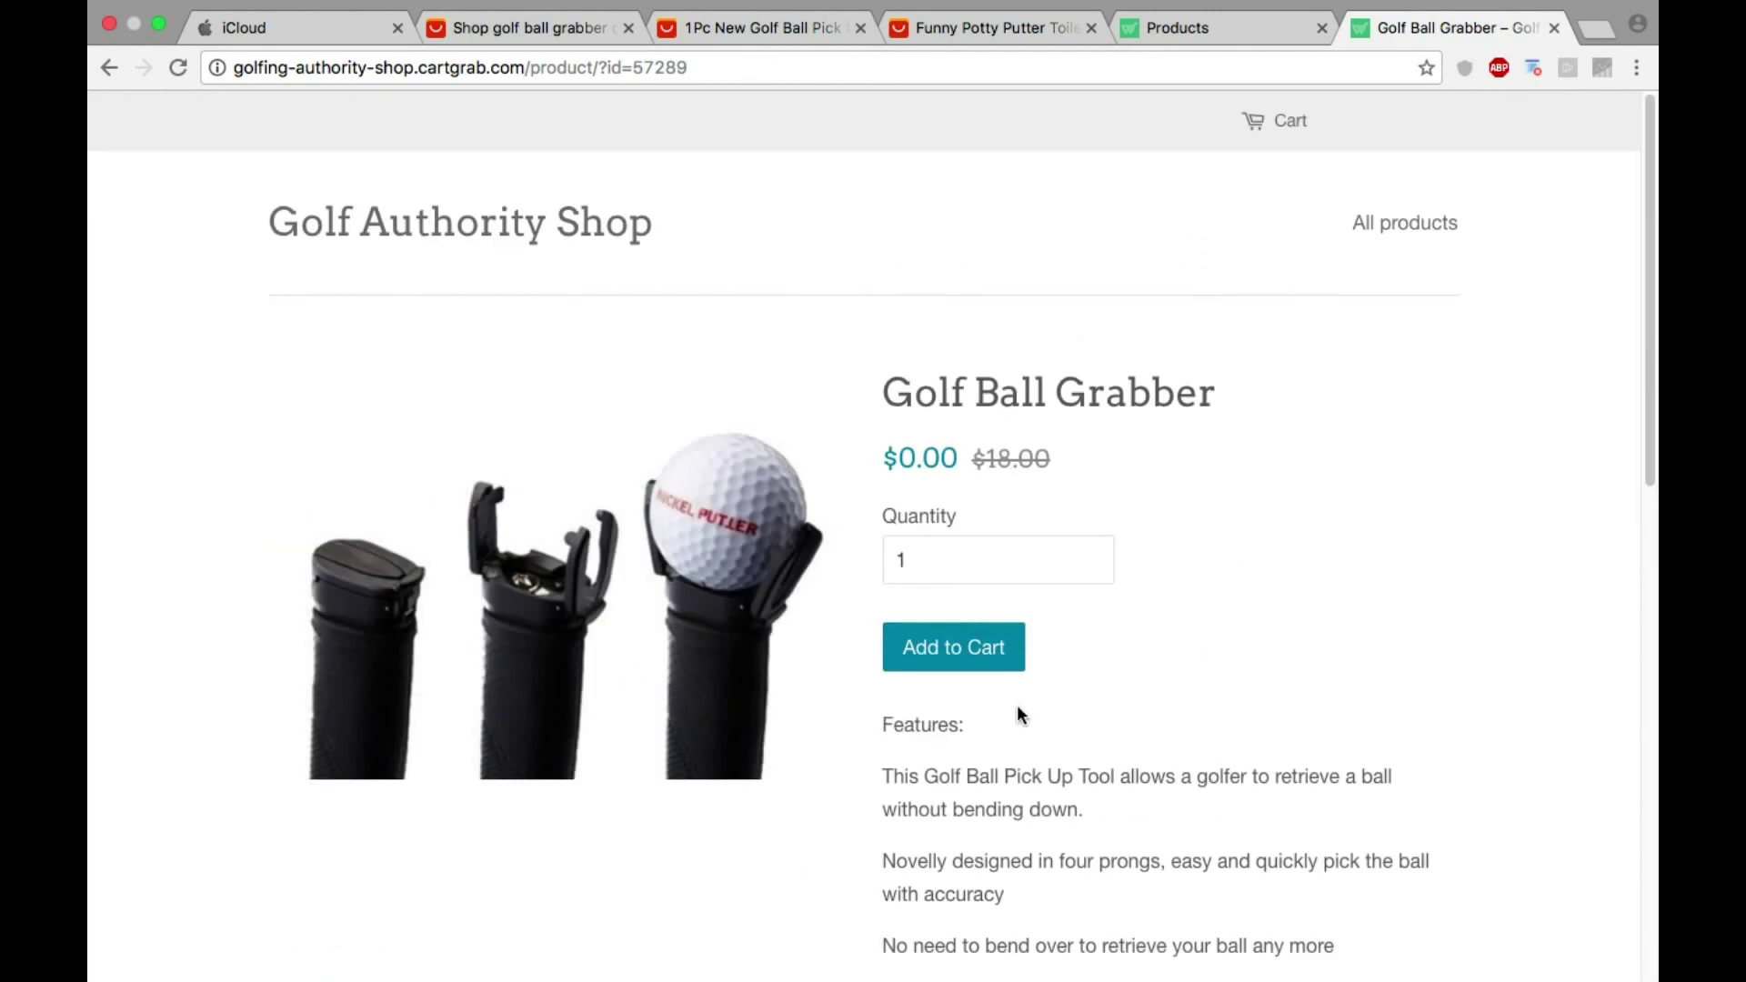
Step: Add one Golf Ball Grabber to the cart and proceed to checkout
click(971, 657)
click(972, 657)
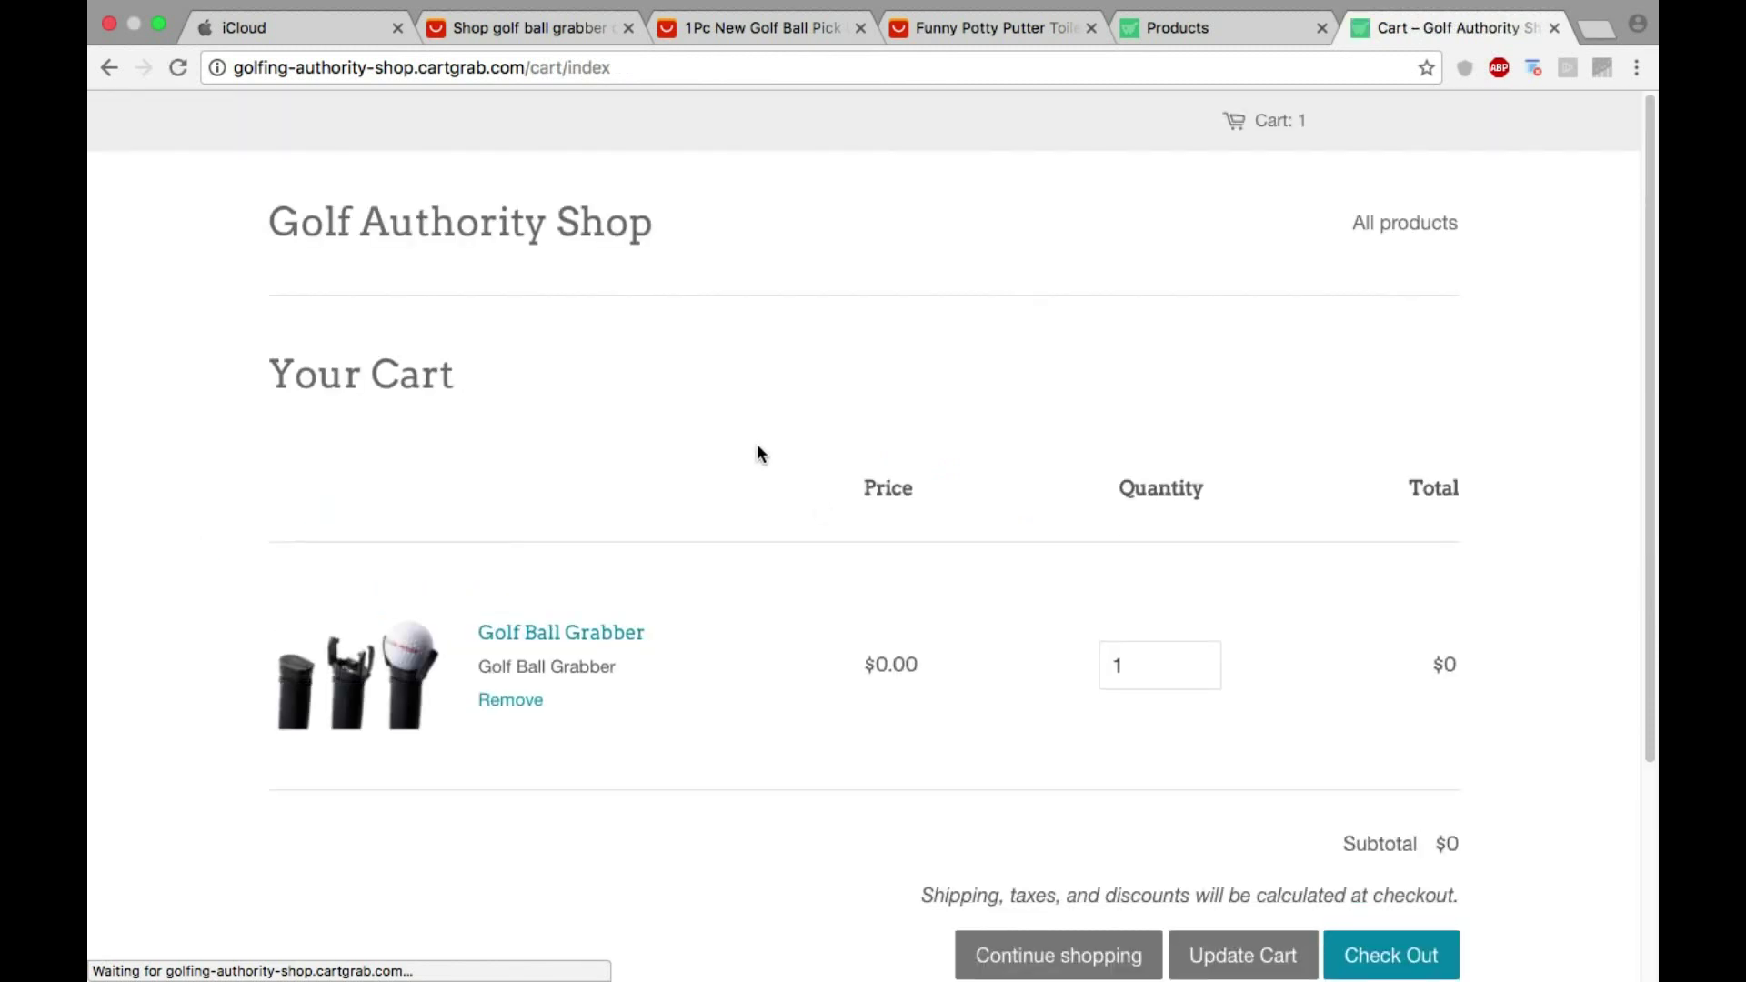
scroll(1138, 667, down, 2)
click(1386, 766)
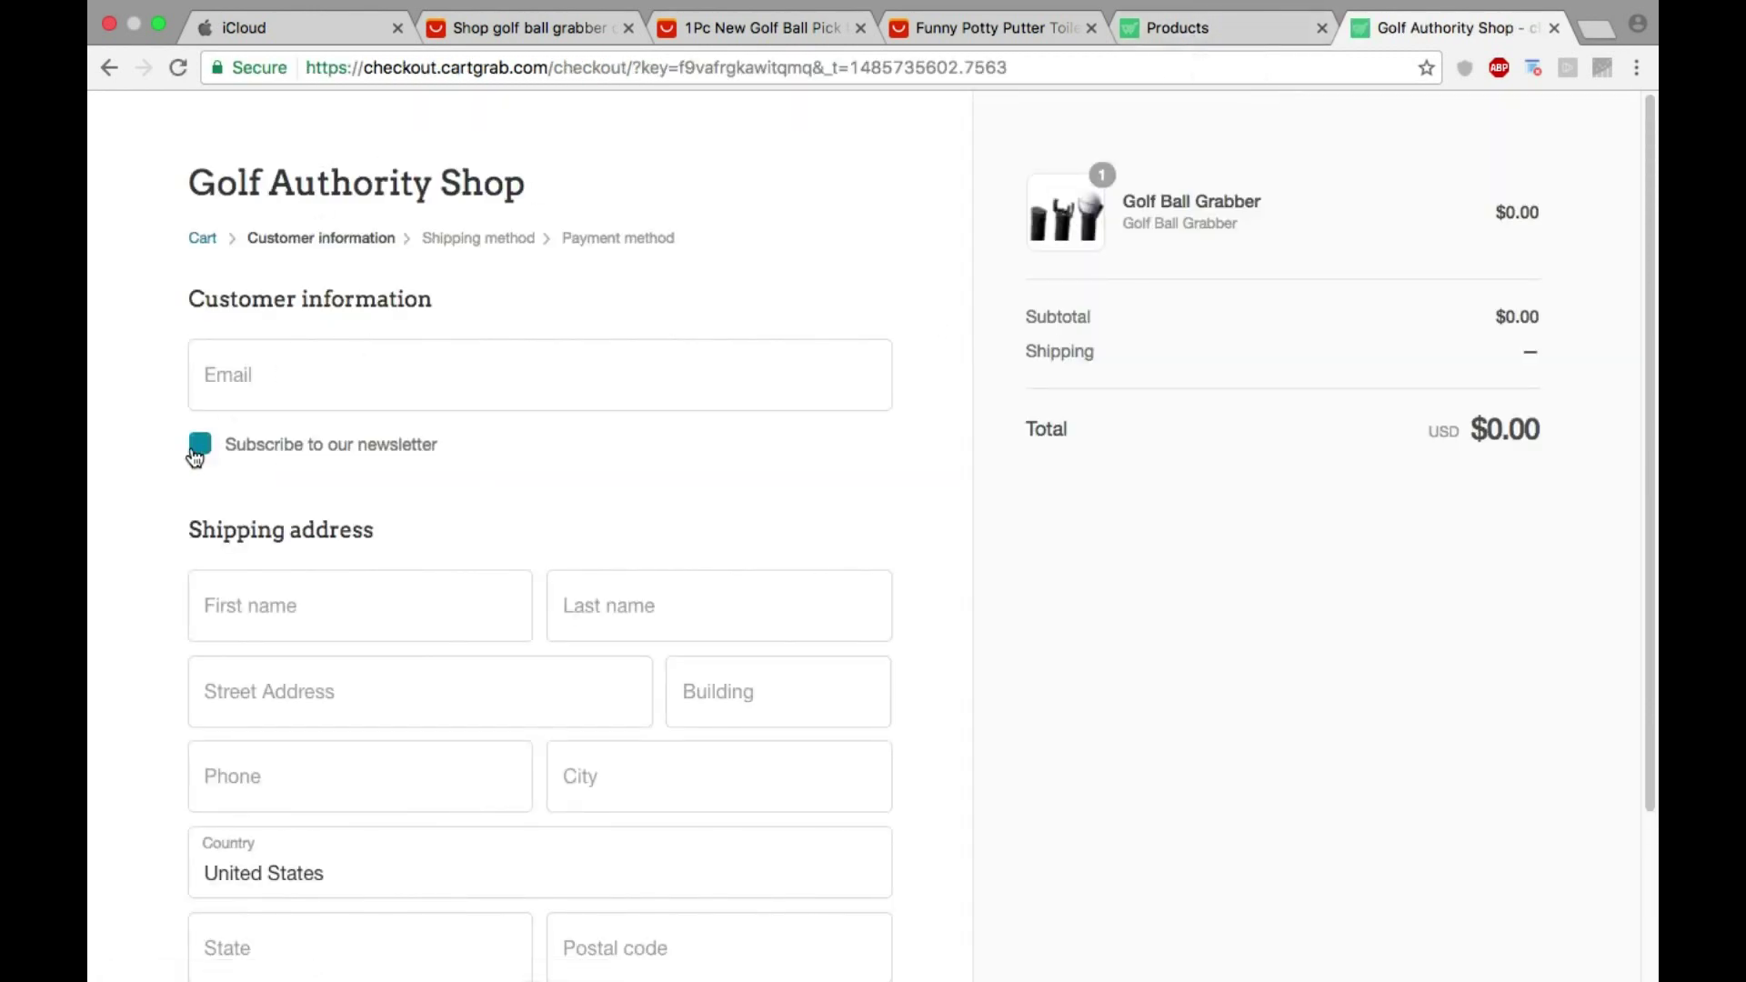
Step: Examine the customer information and shipping address fields on the checkout page
scroll(614, 404, down, 5)
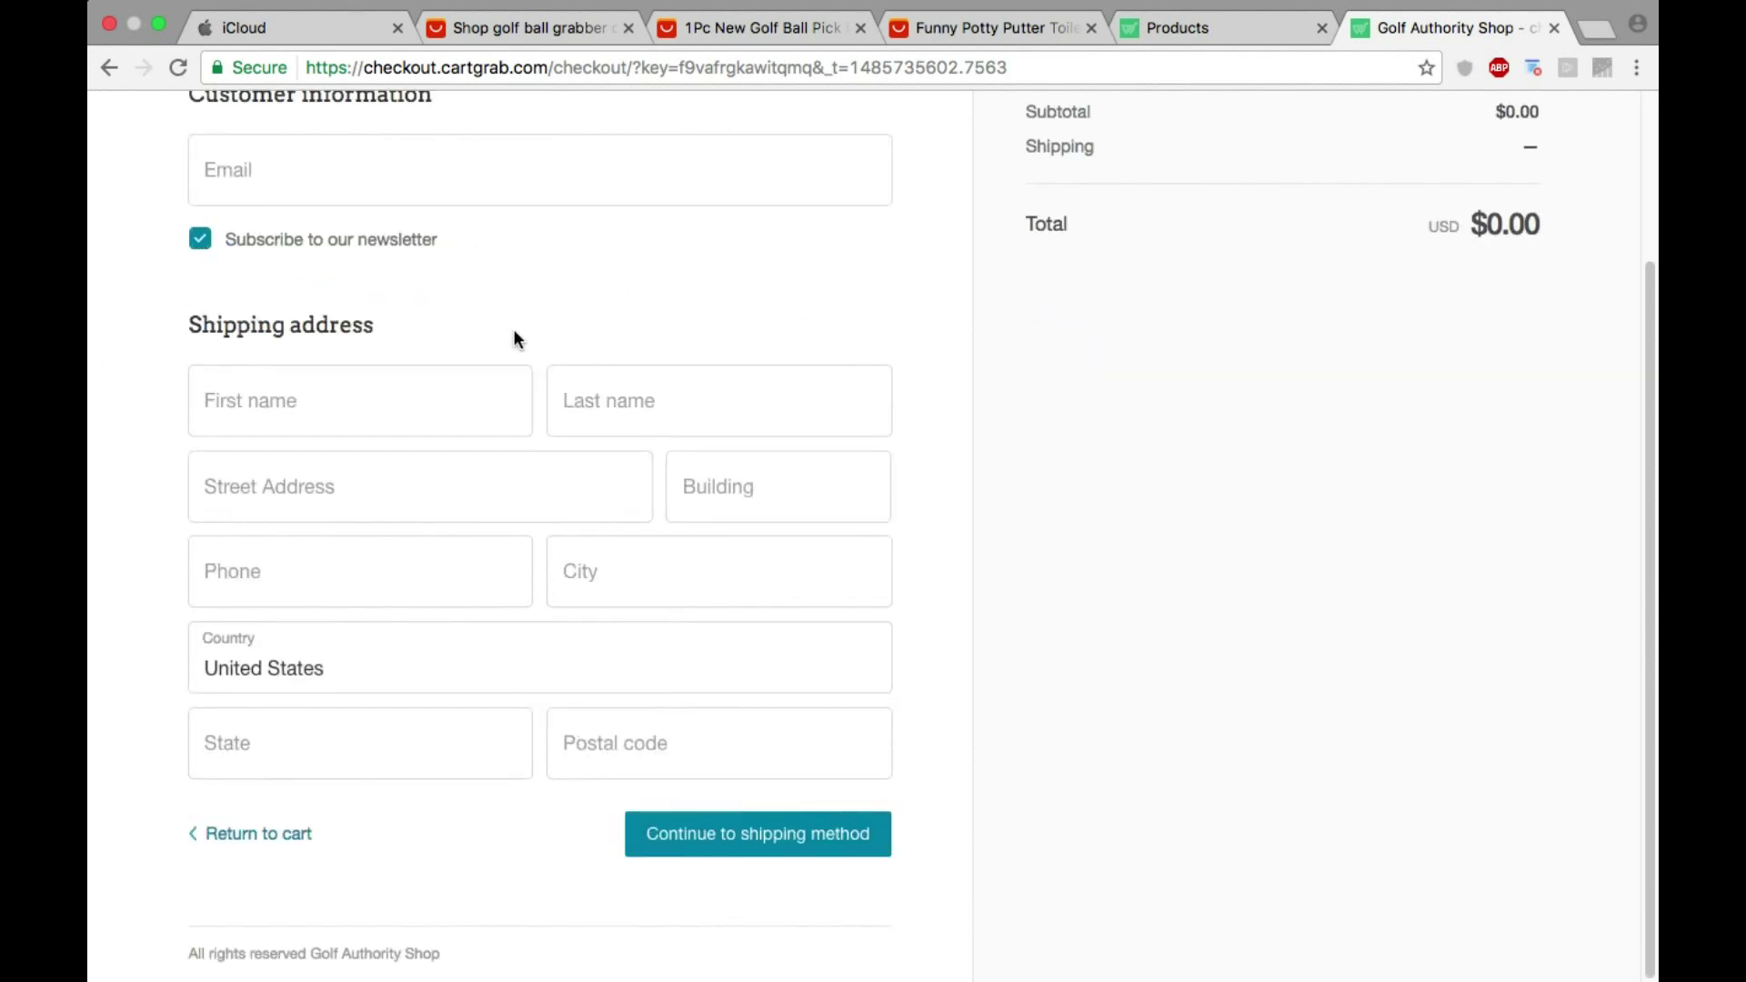
scroll(783, 382, up, 5)
scroll(483, 472, down, 5)
scroll(1213, 510, up, 5)
click(1225, 37)
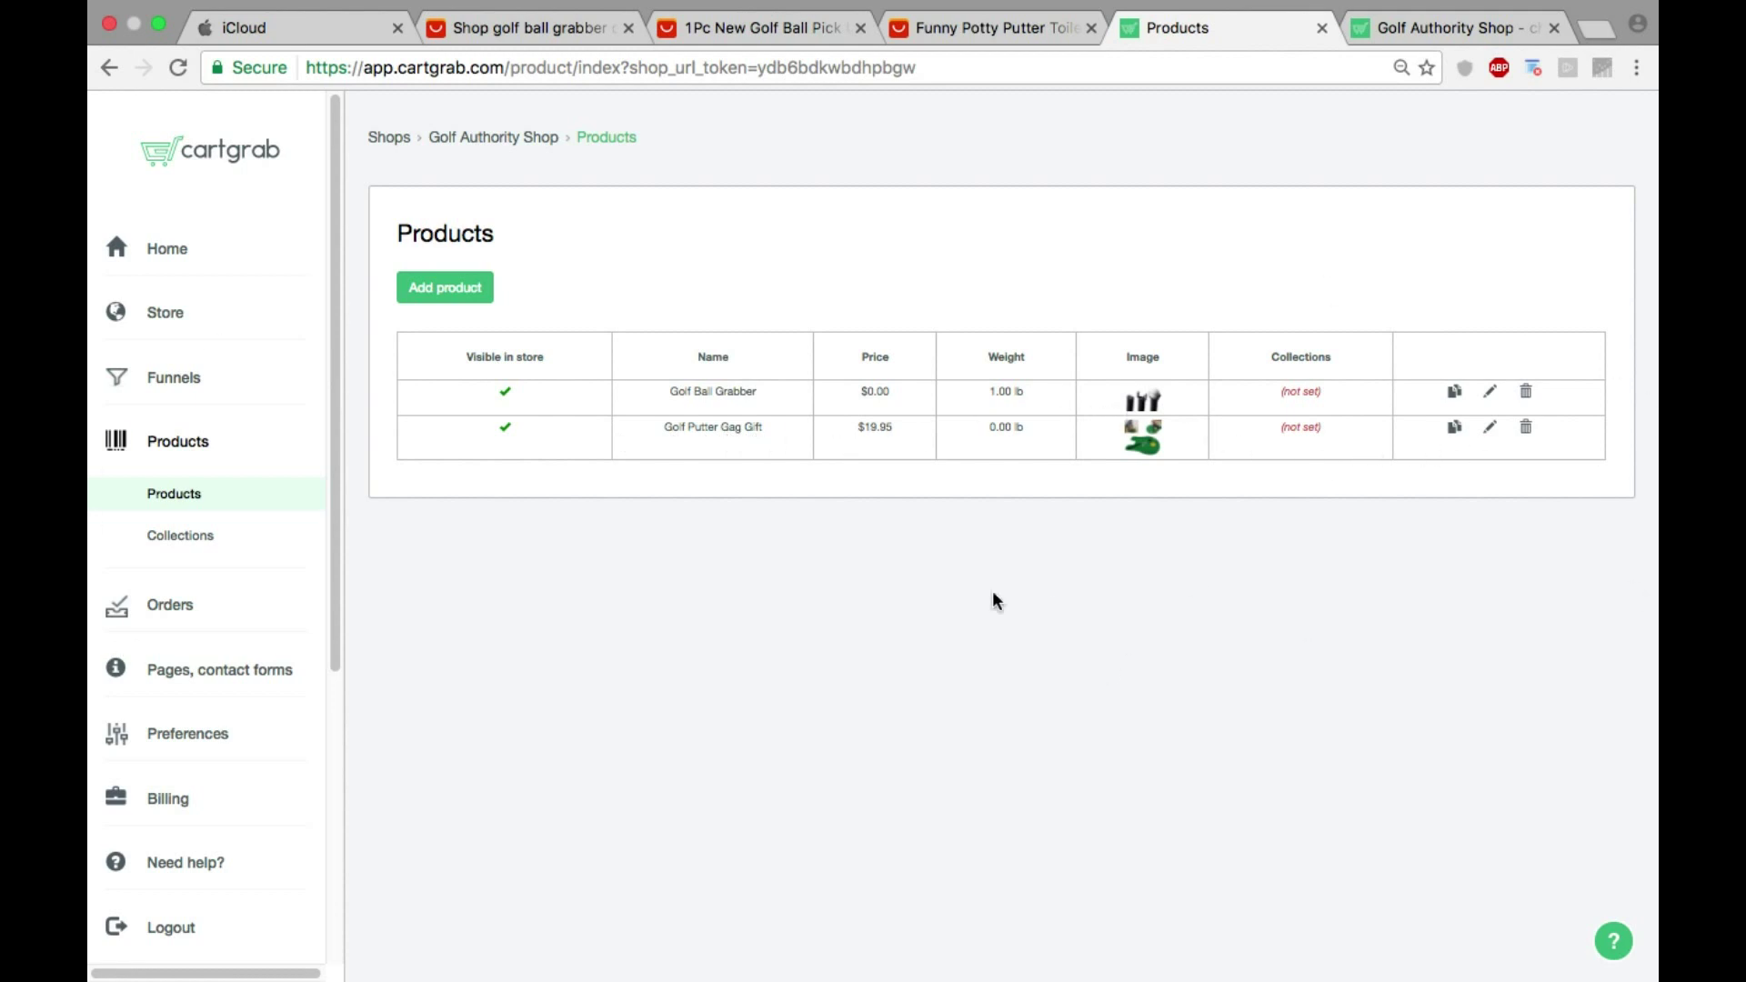
click(1413, 37)
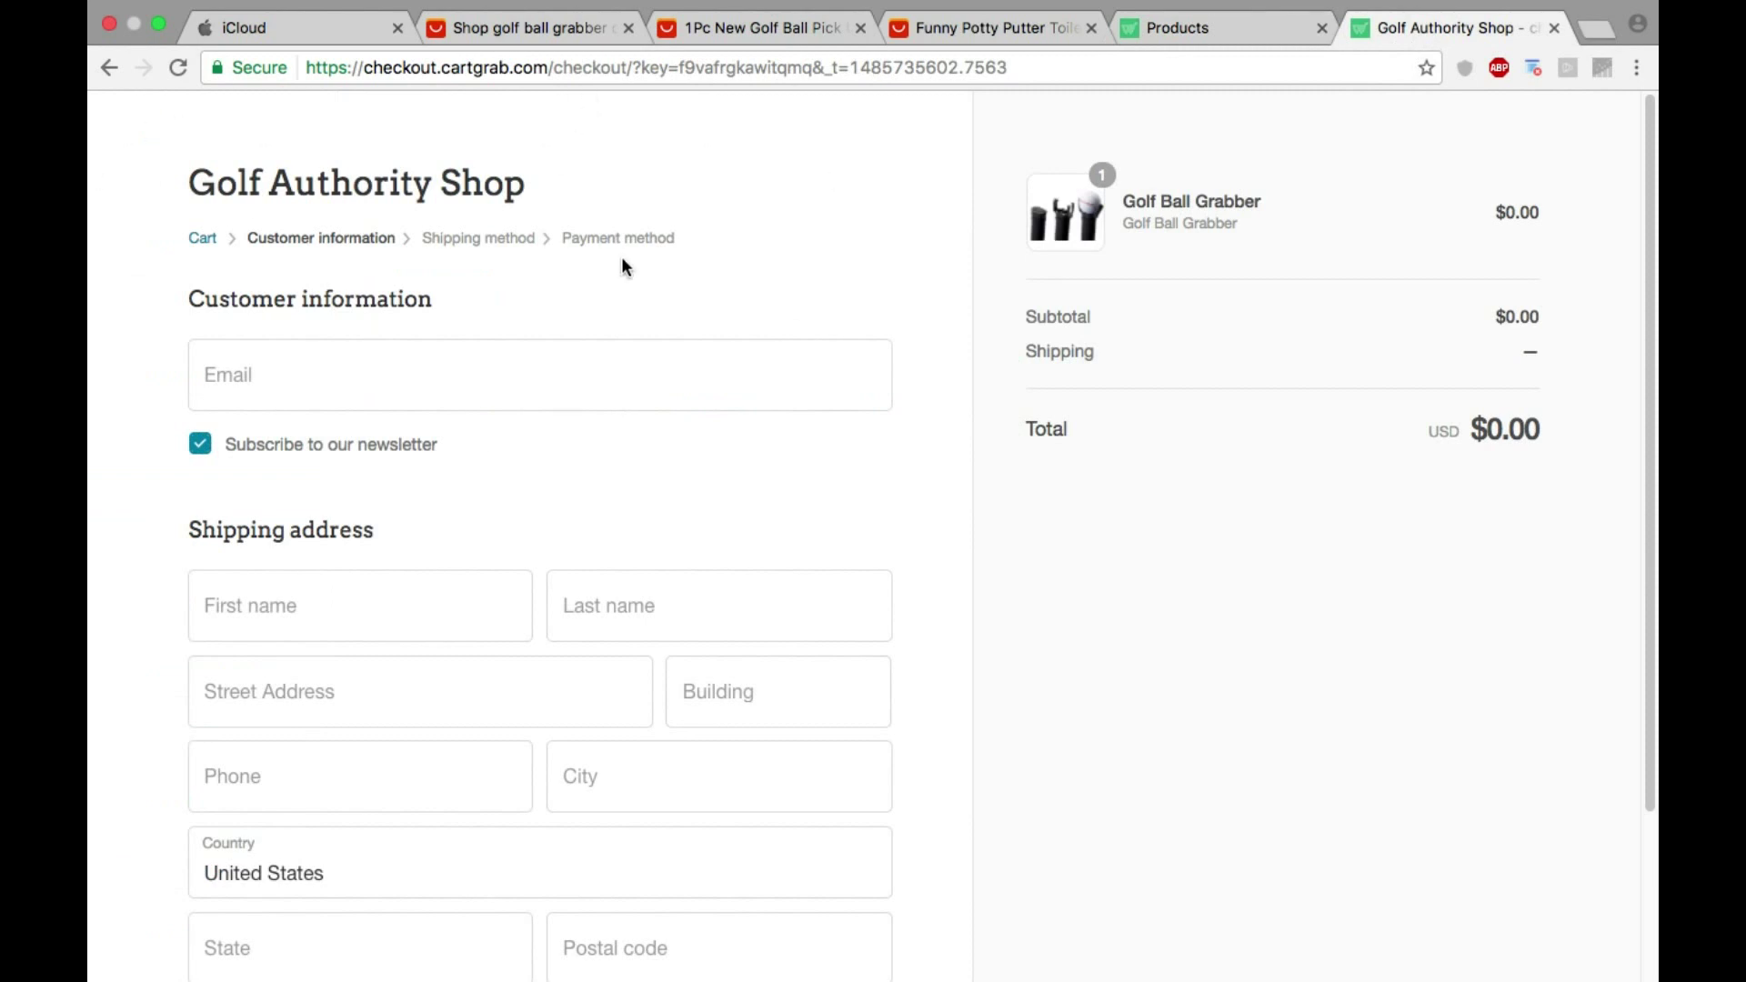
right_click(107, 69)
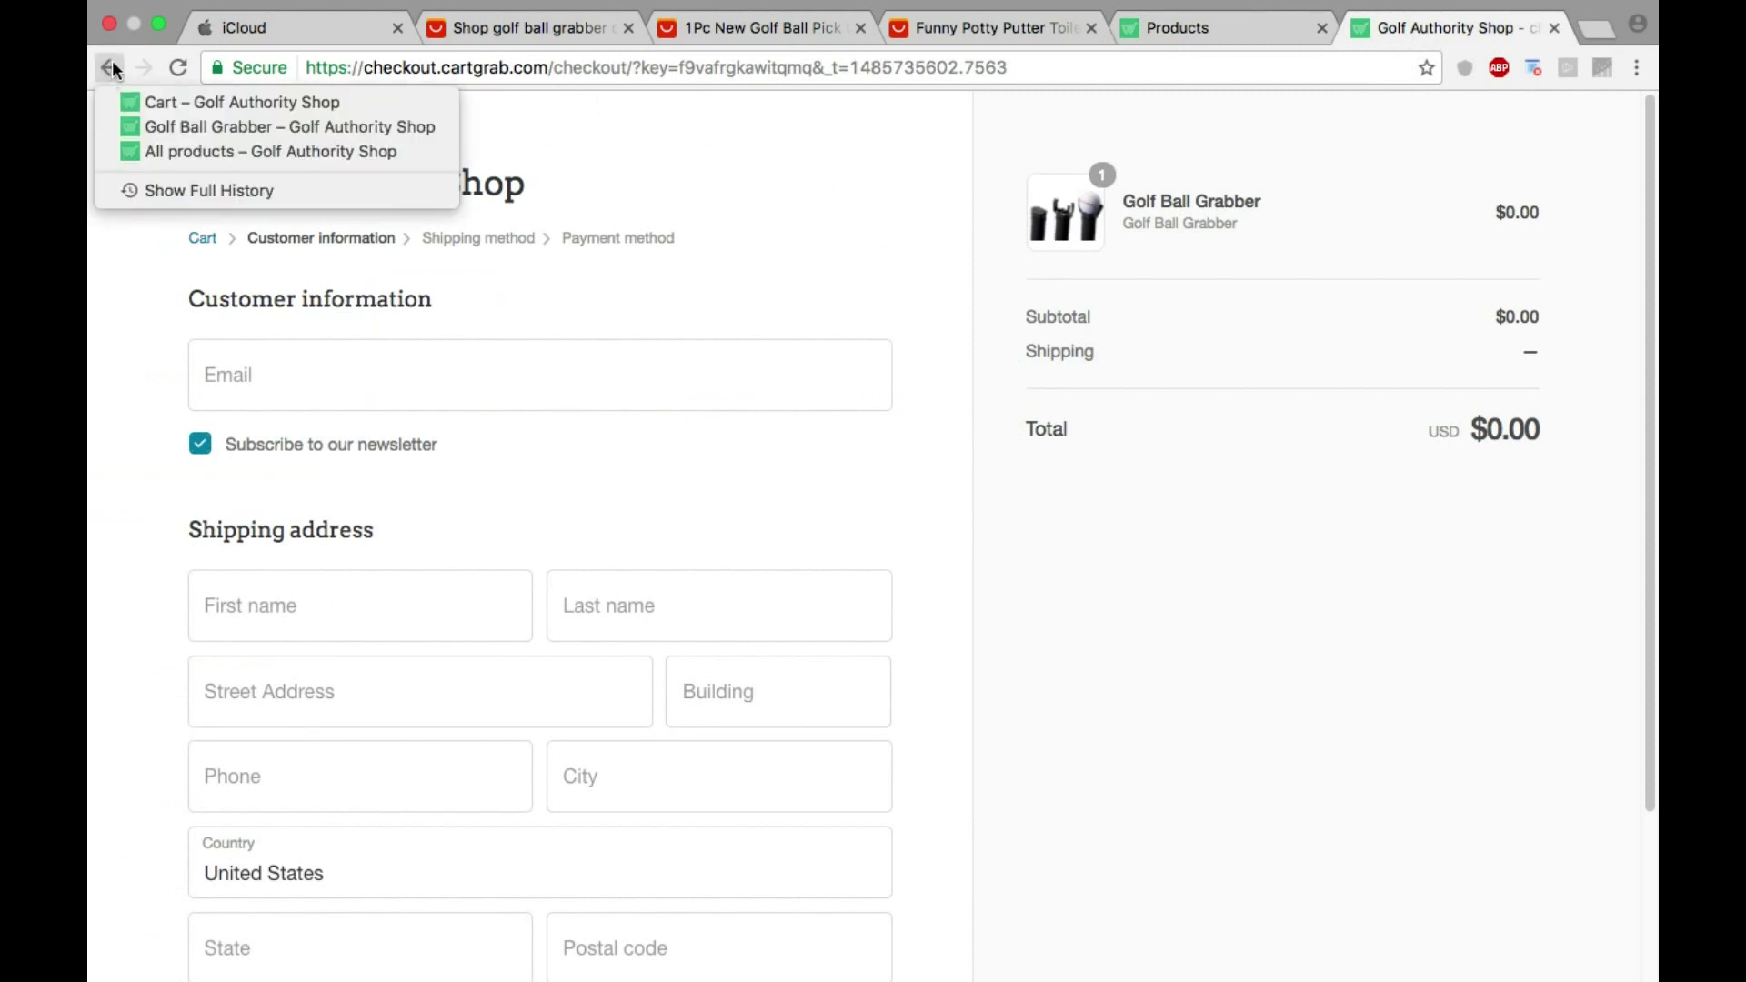
click(111, 62)
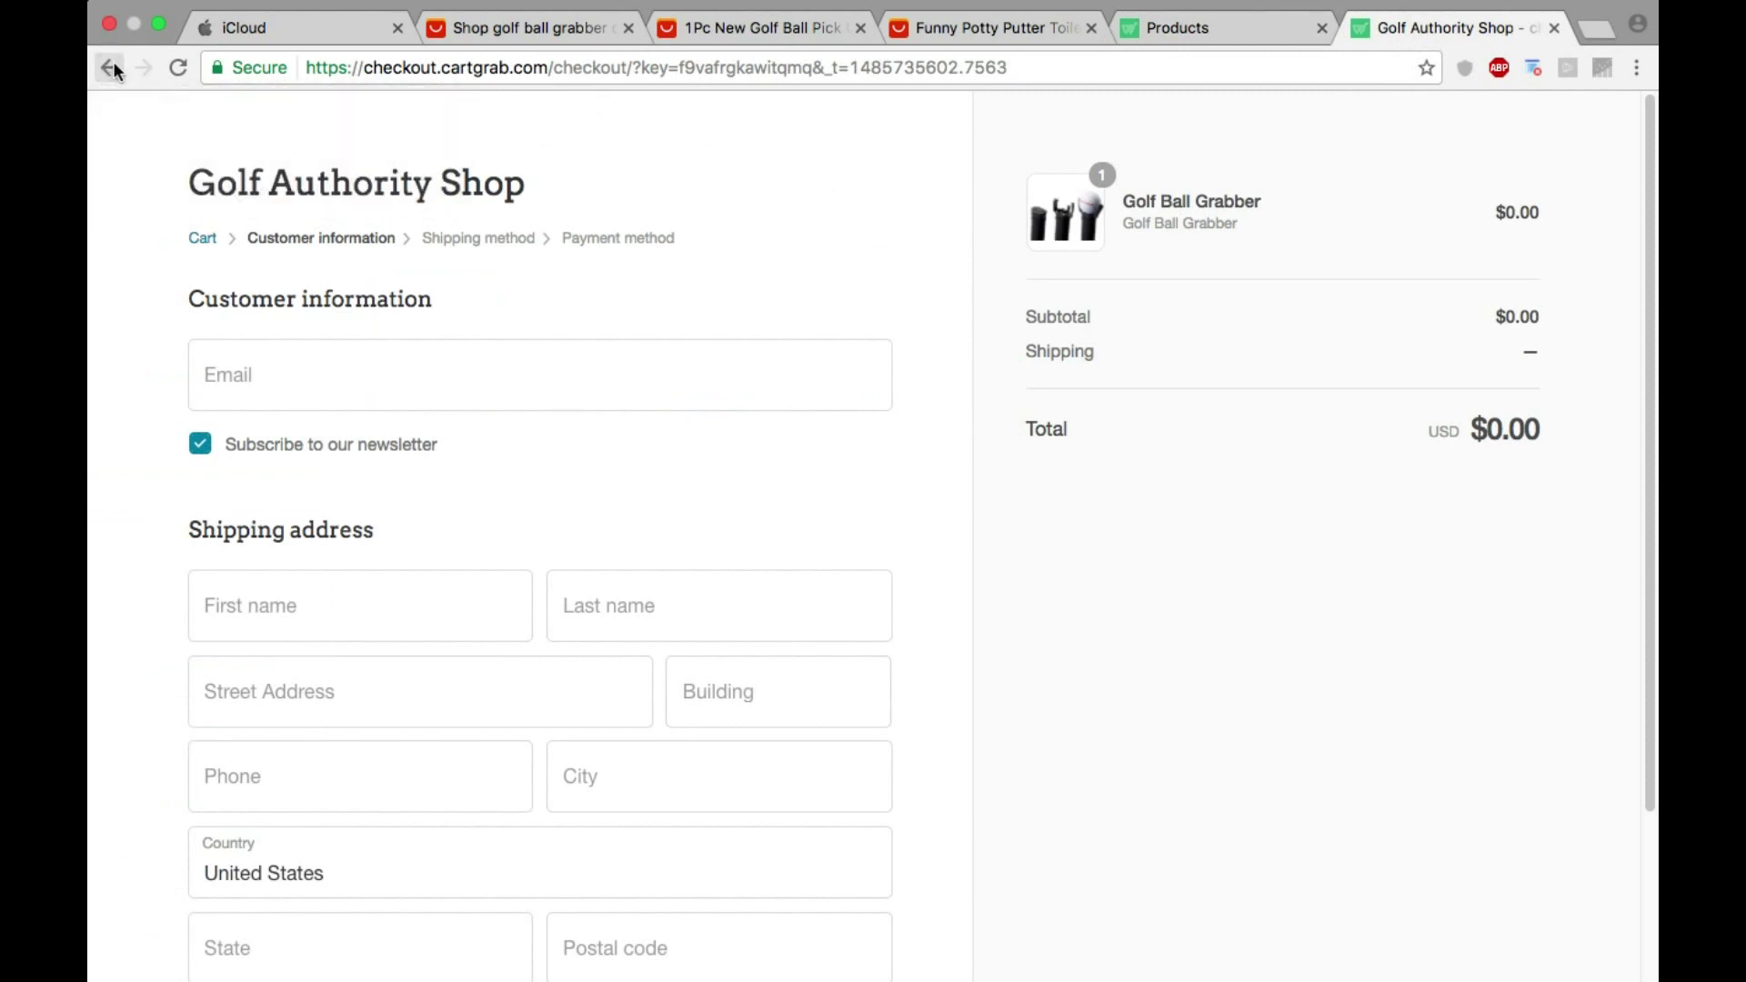
Step: Return from the checkout page to the Golf Authority Shop's product list in the CartGrab admin
click(1180, 26)
scroll(150, 615, down, 5)
scroll(200, 509, up, 5)
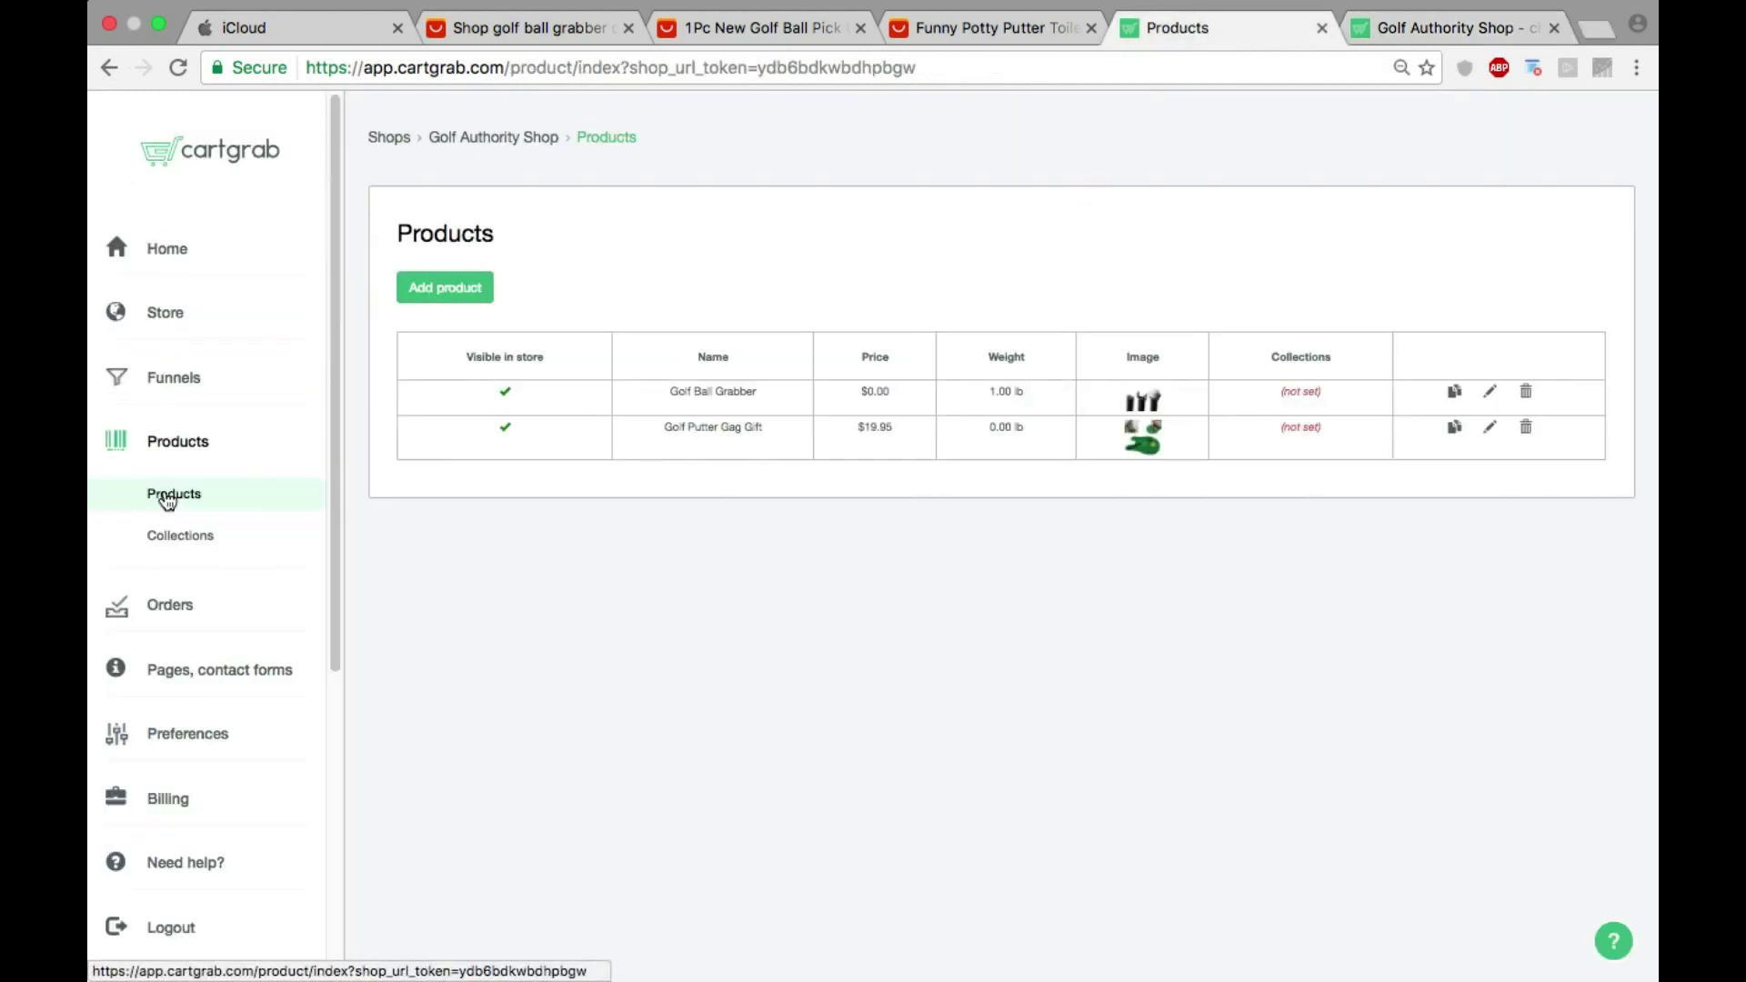